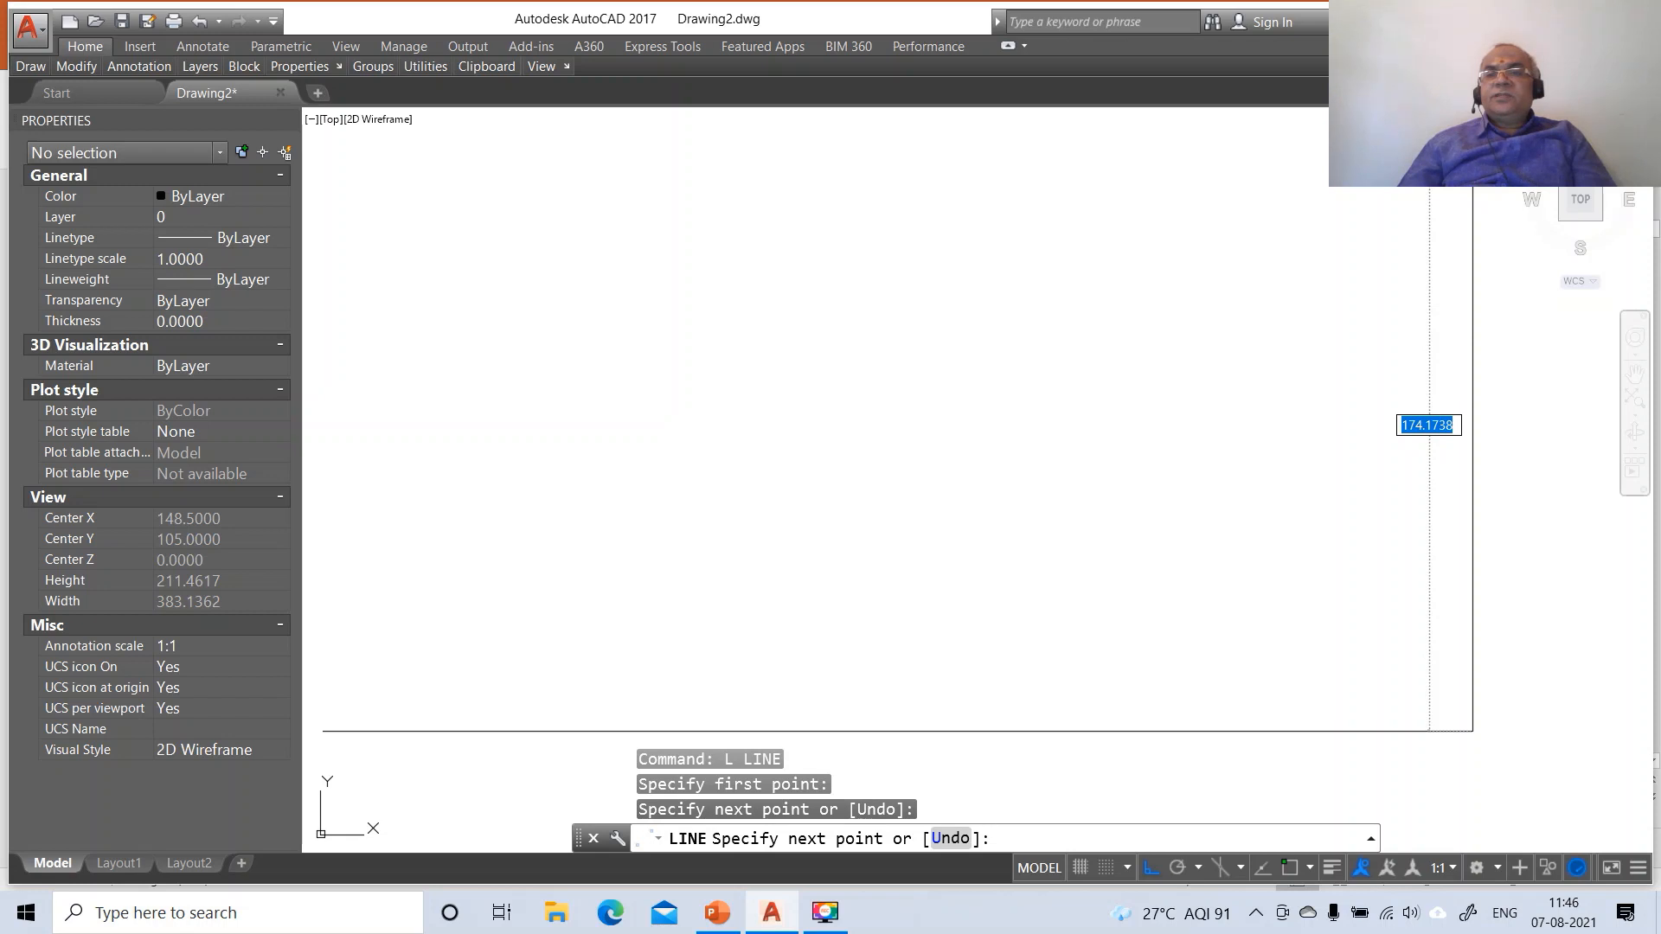
Finish the vertical line rising from the base line's right end and offset it 297 units to the left
left_click(1473, 119)
key("Return")
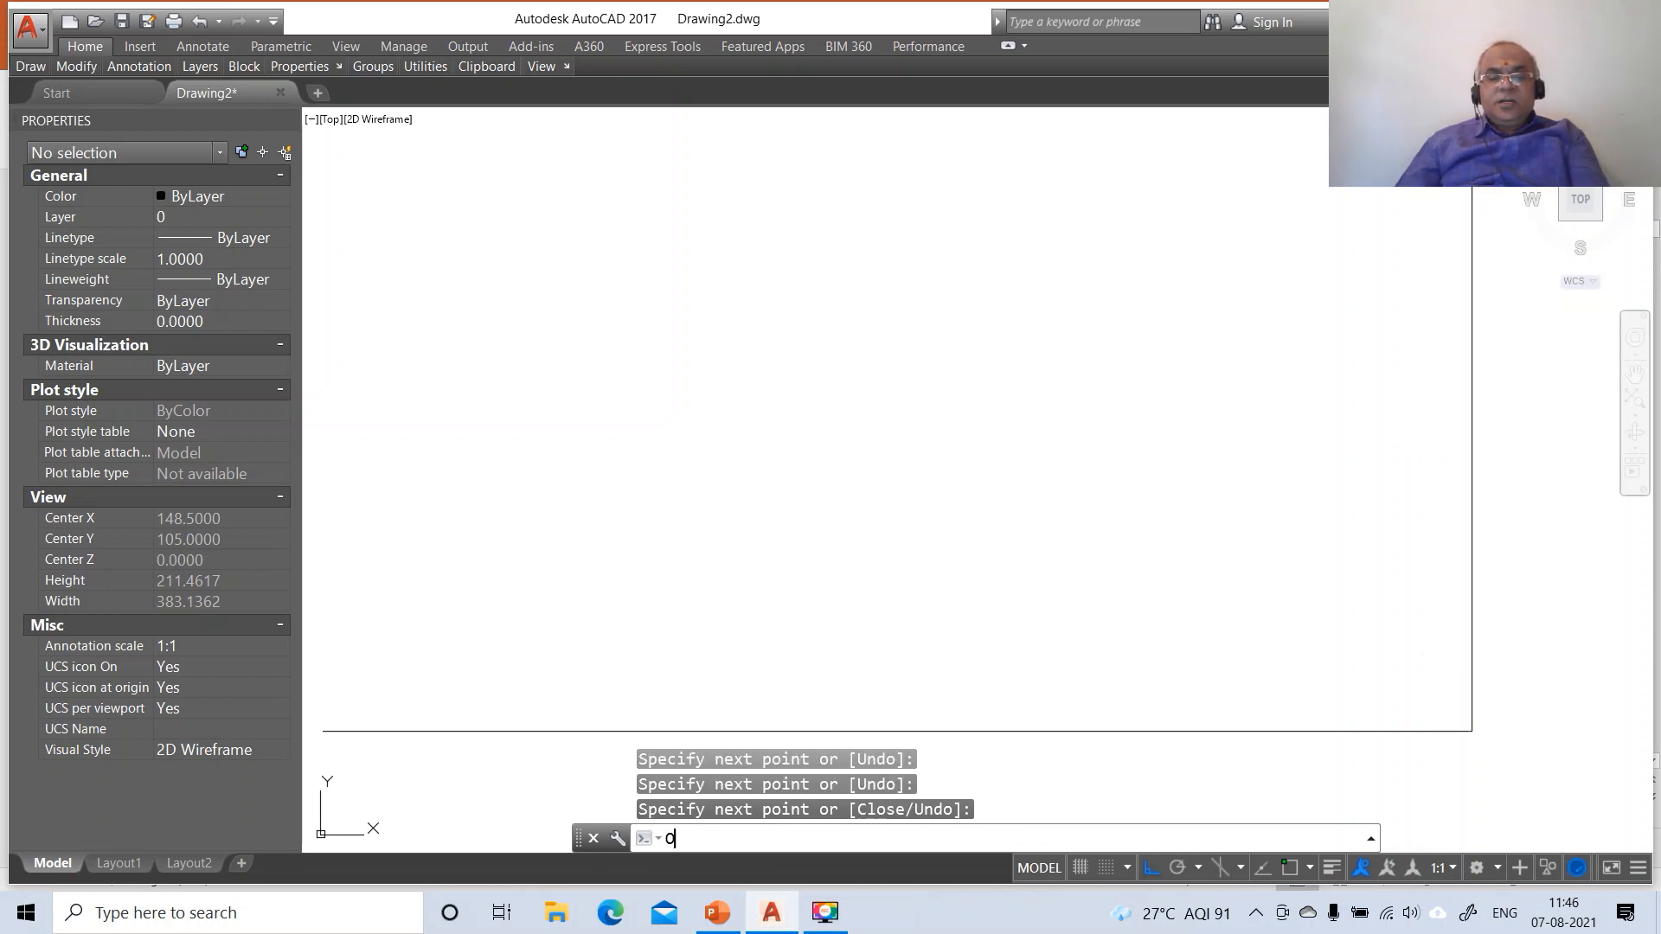
type("O")
key("Return")
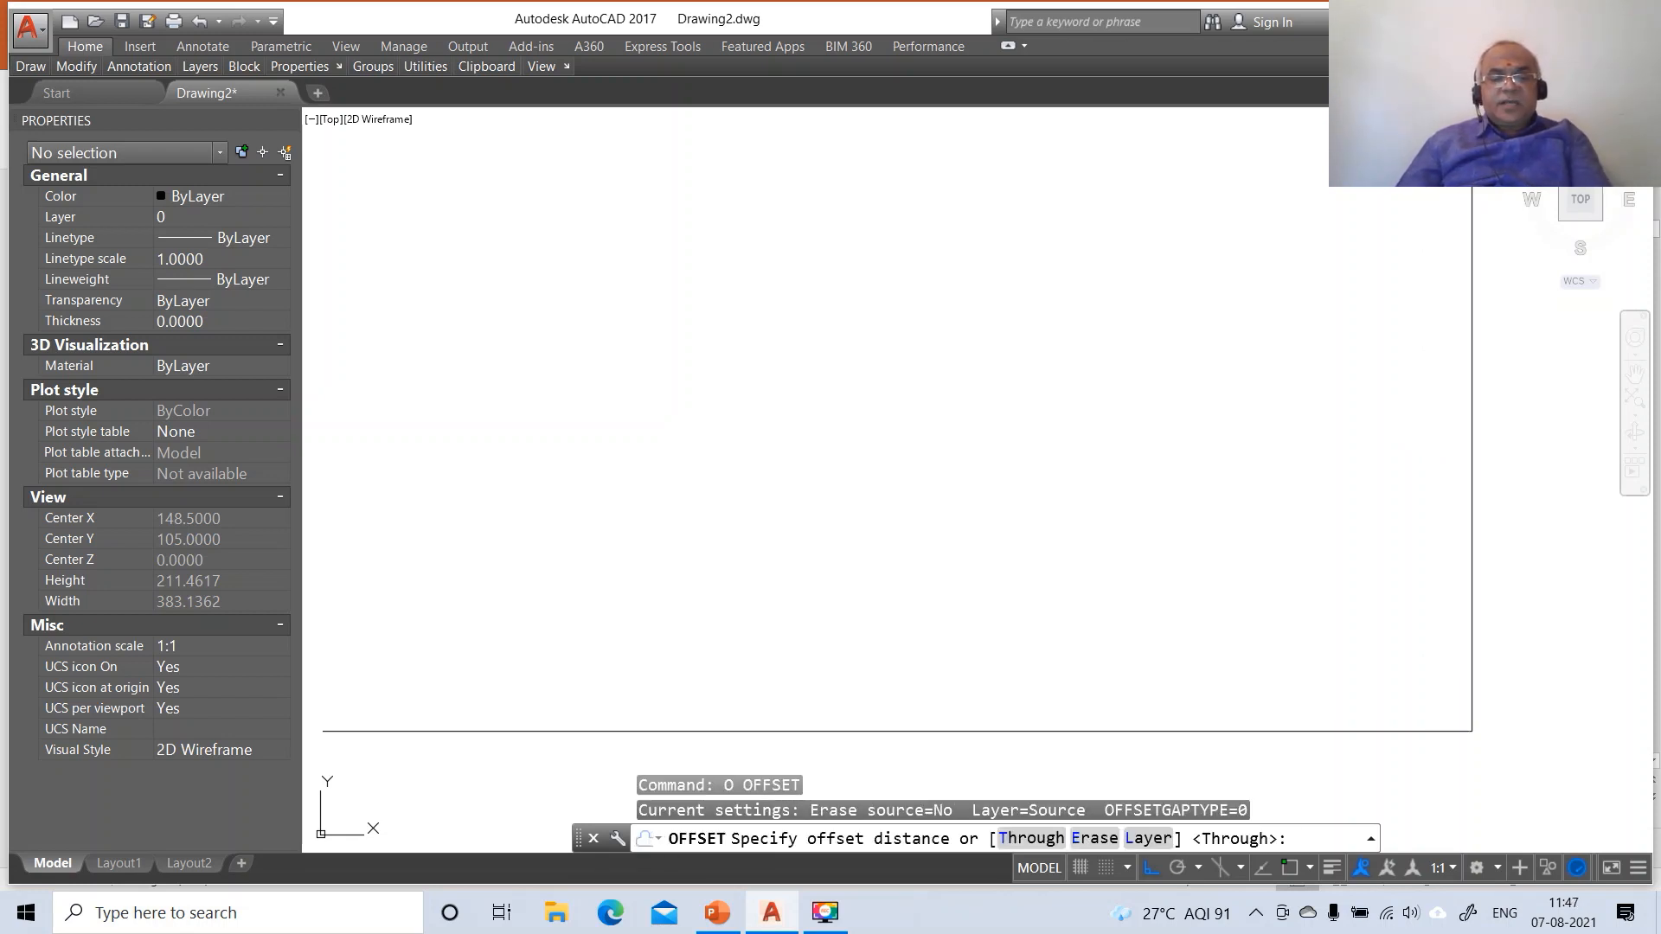
type("297")
key("Return")
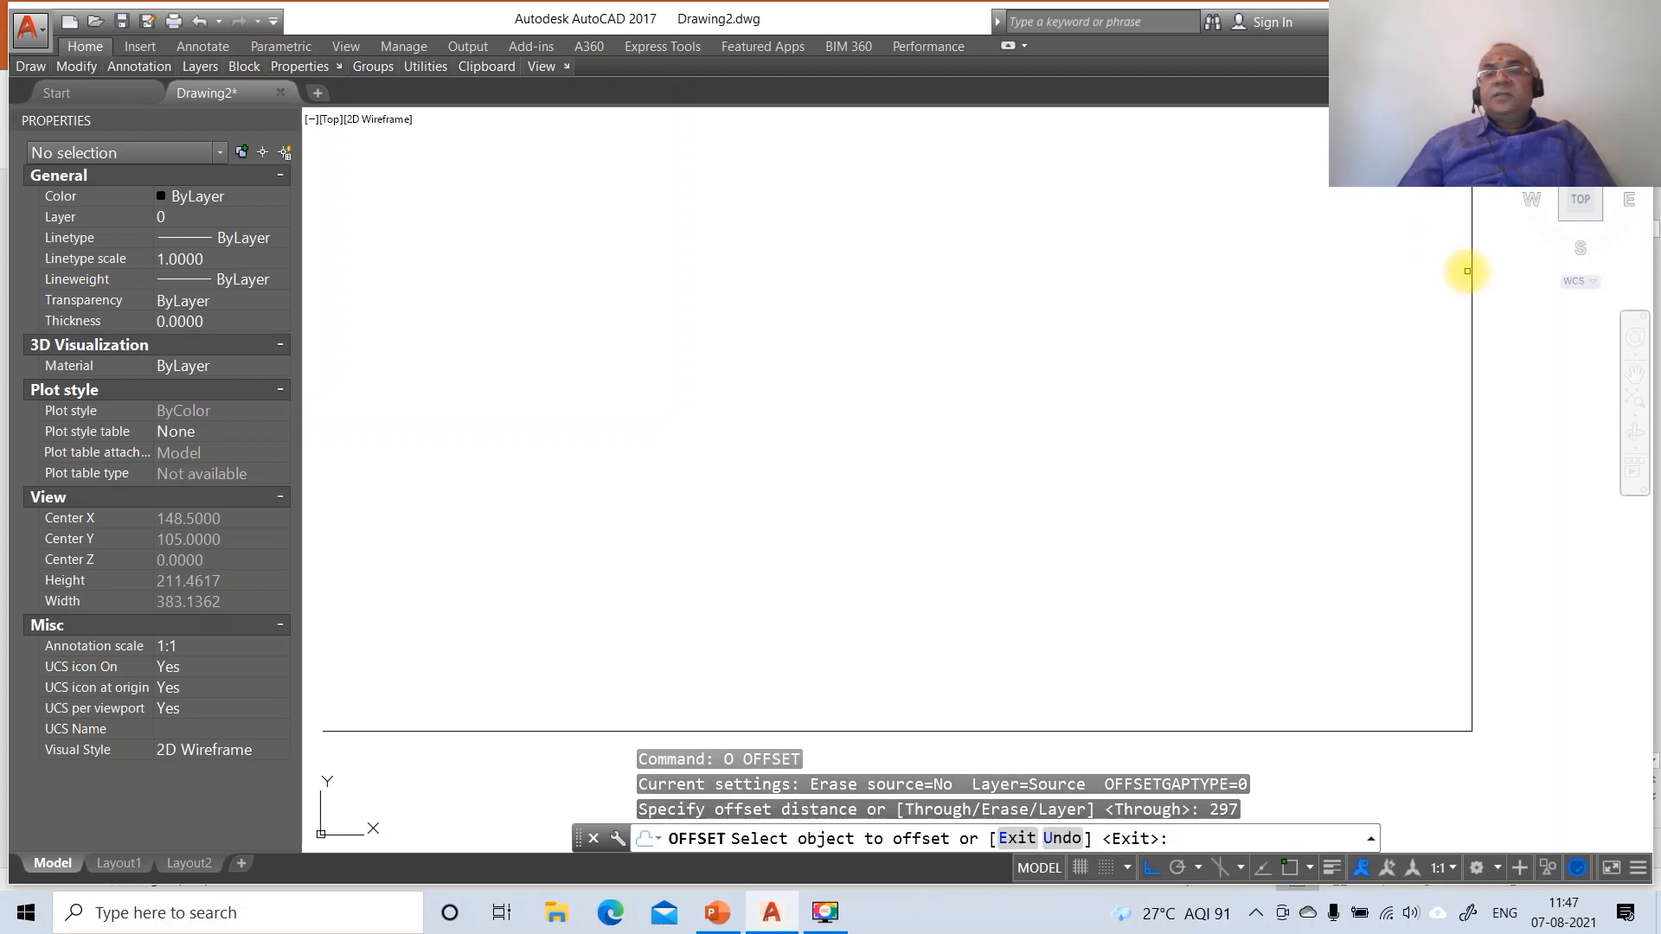
left_click(1471, 271)
left_click(1263, 319)
key("Return")
Offset the horizontal base line 210 units upward
key("Return")
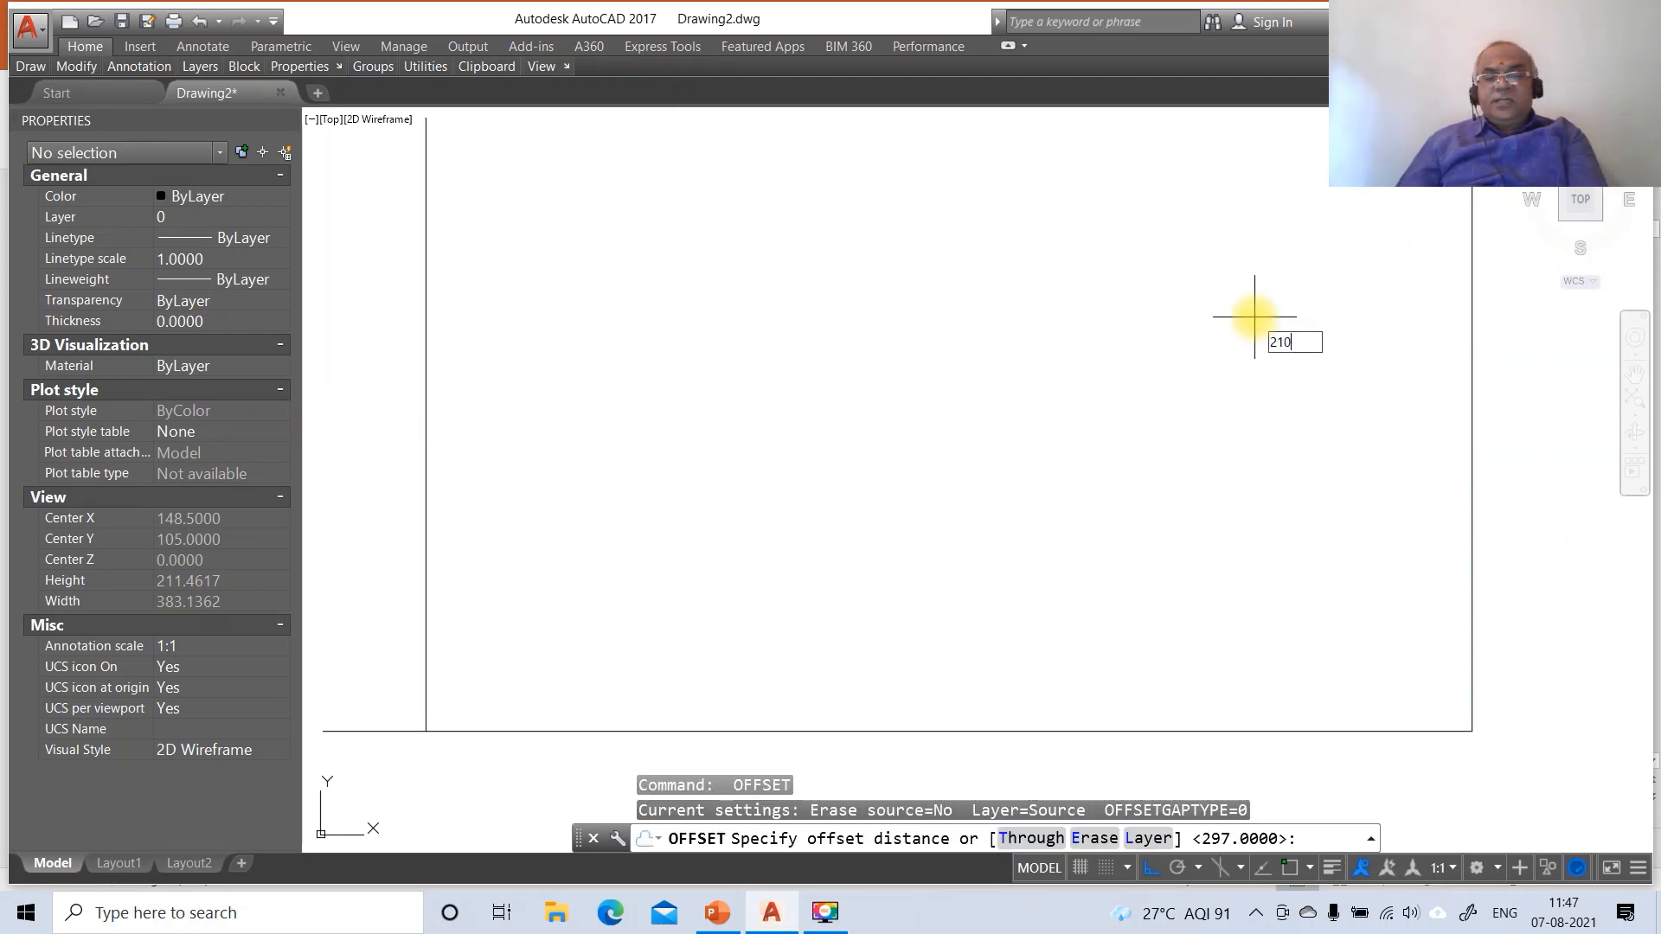
type("210")
key("Return")
left_click(969, 733)
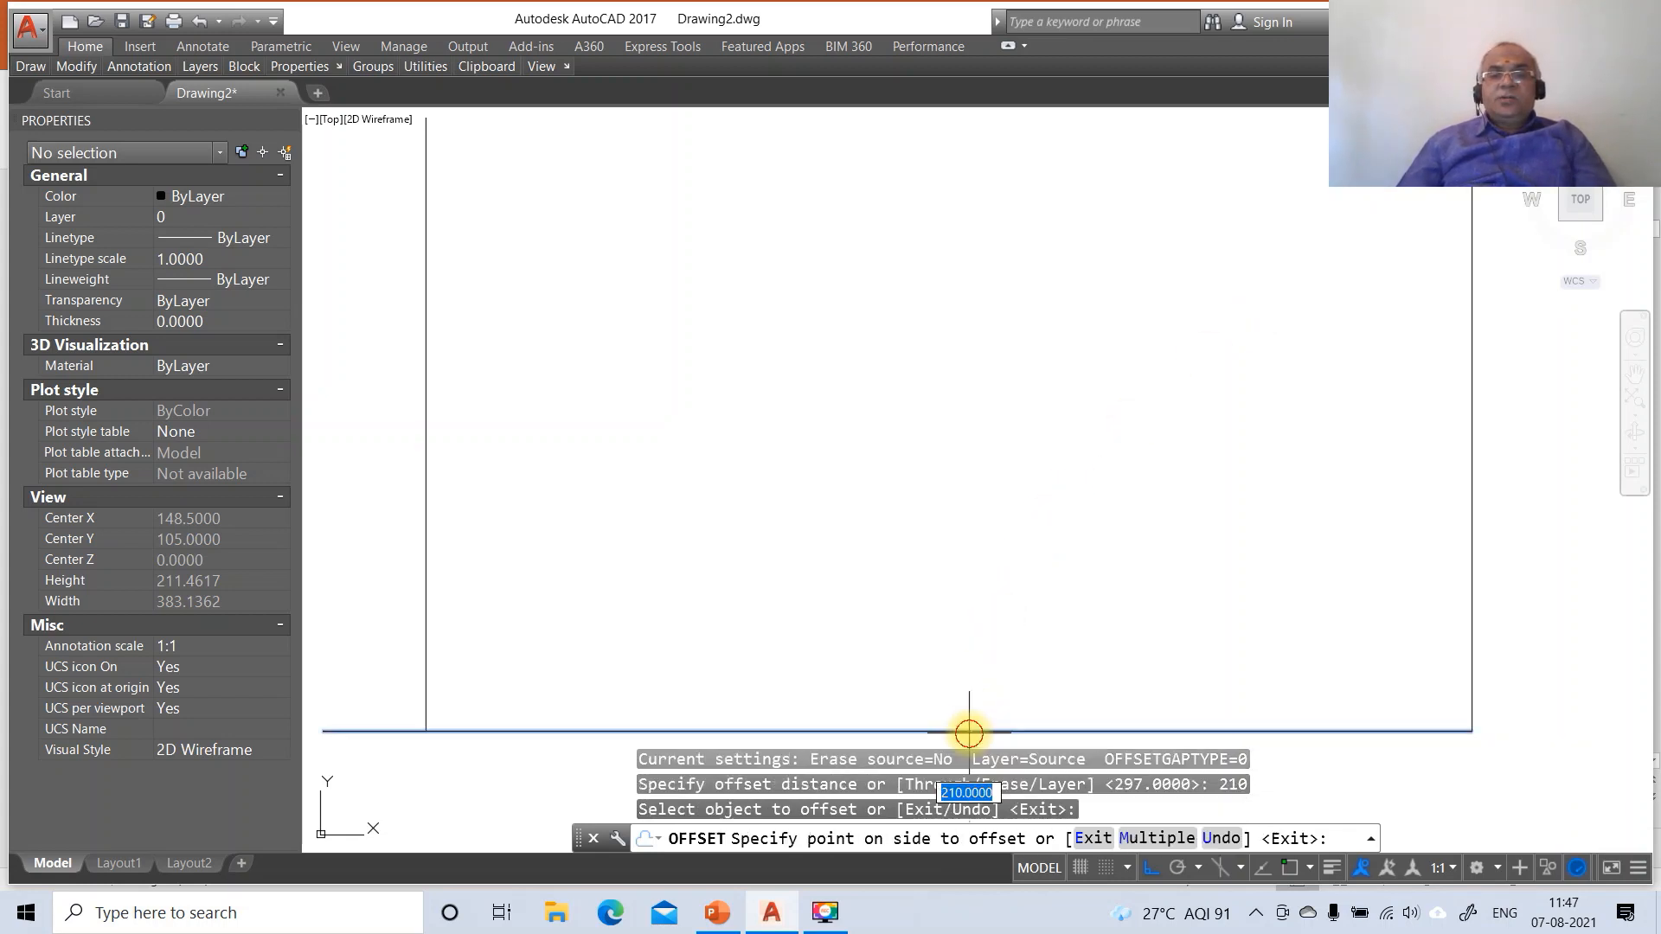
left_click(986, 556)
key("Return")
Join the left vertical line and the upper horizontal line into a sharp corner with Fillet at zero radius
type("z")
key("Return")
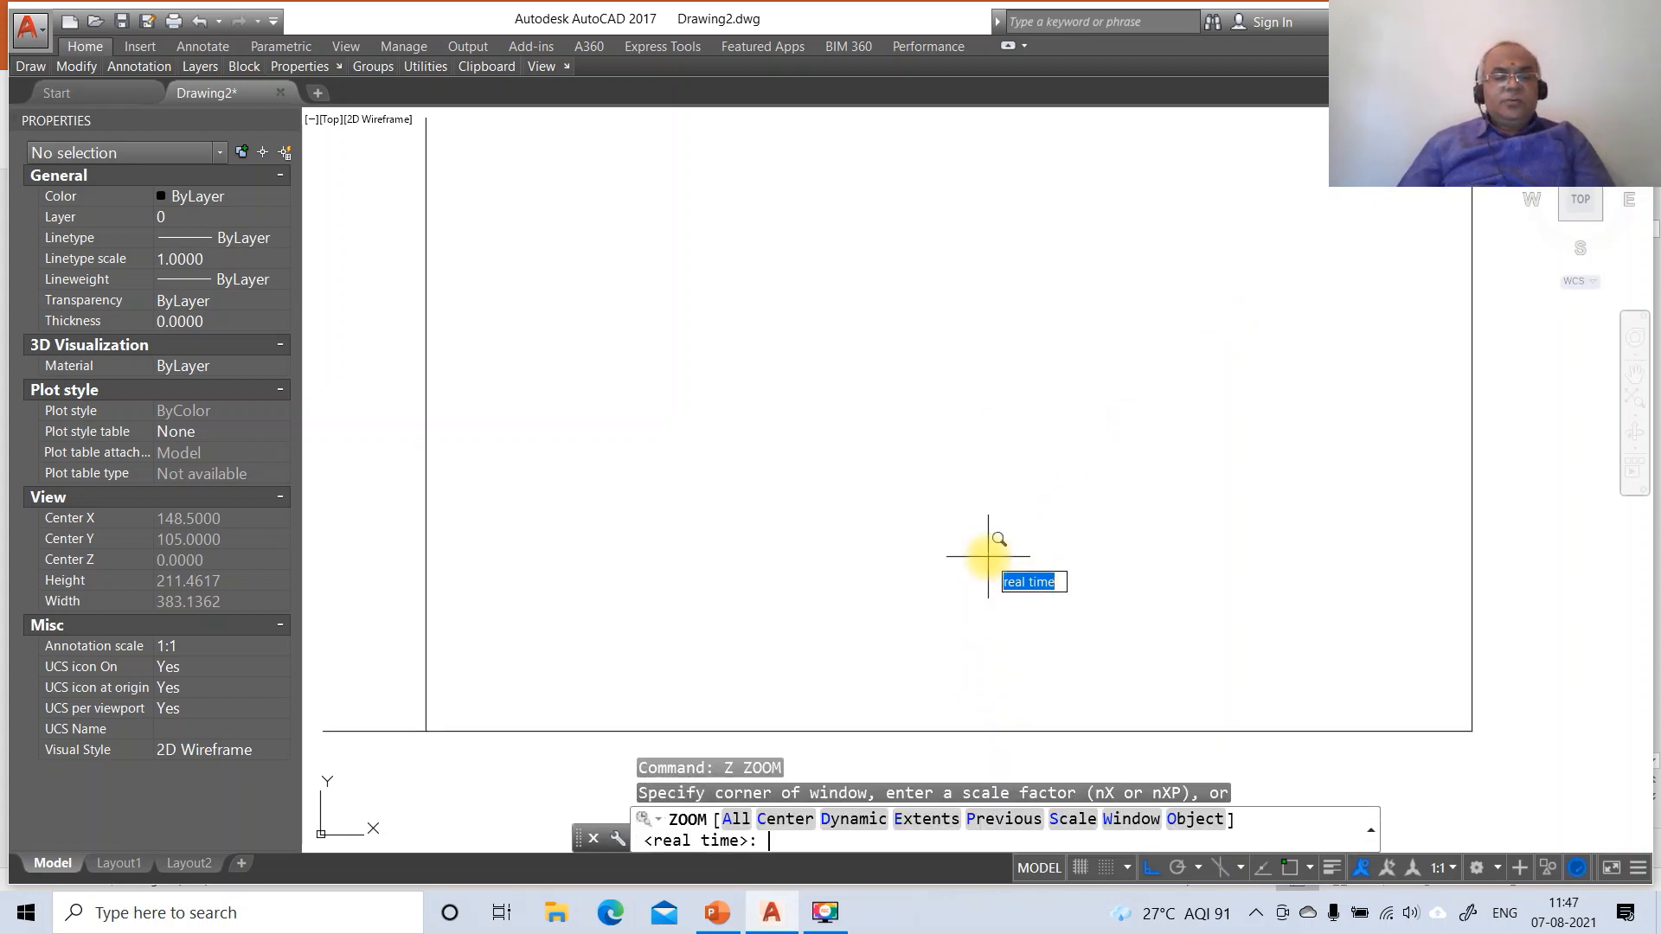
type("e")
key("Return")
key("Return")
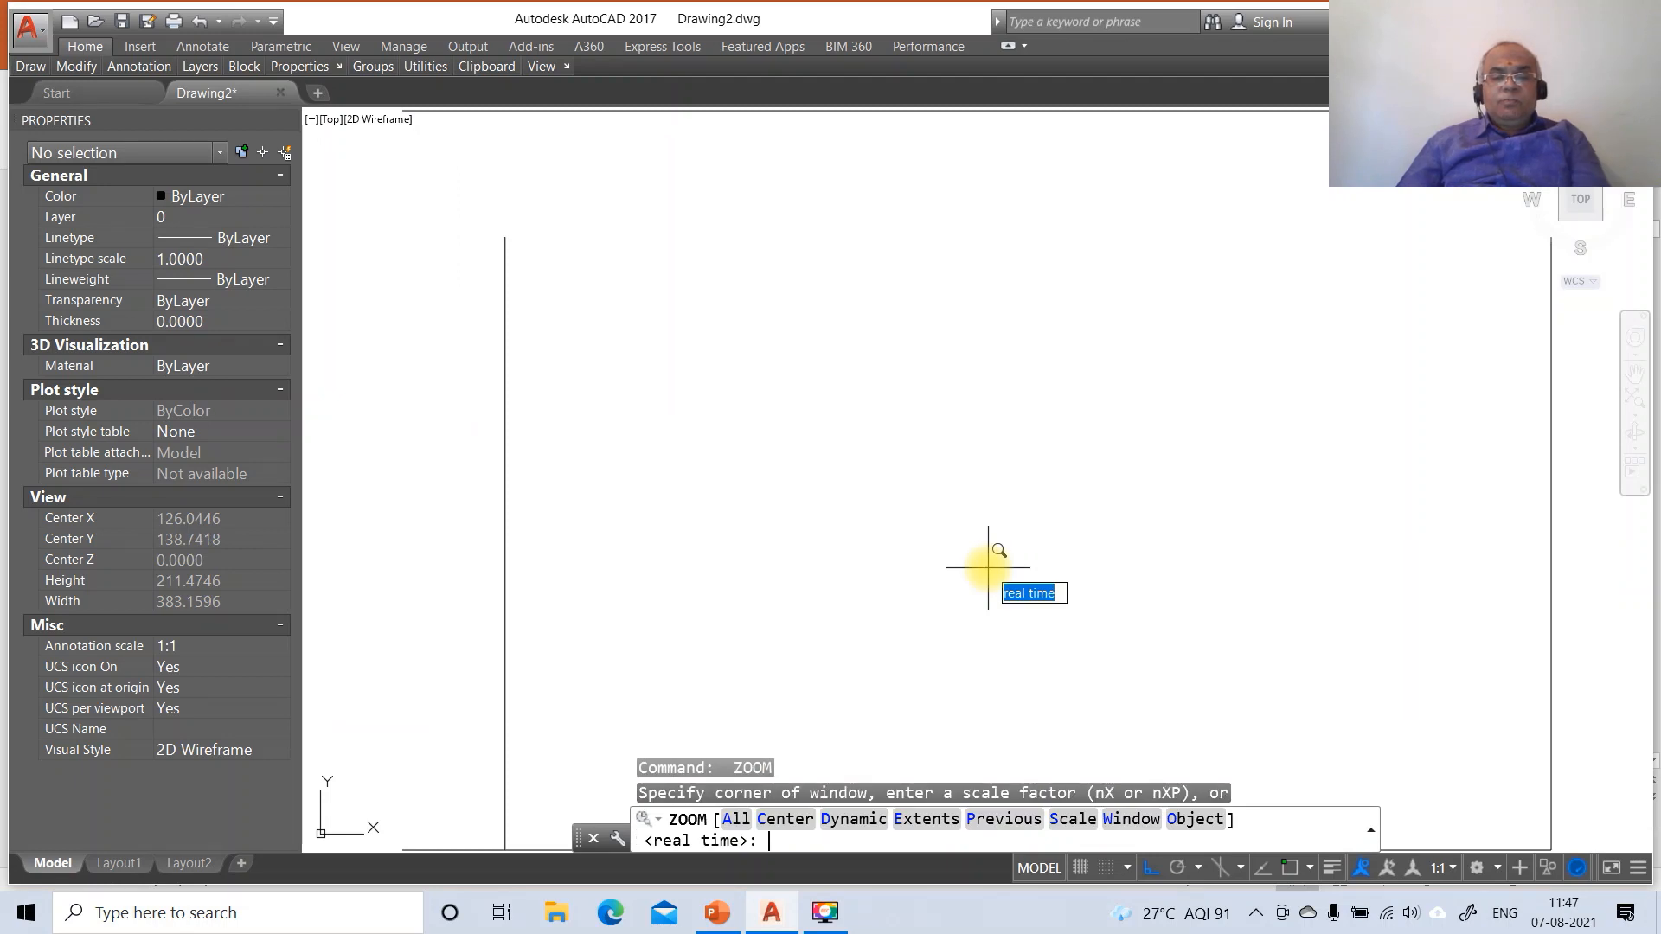
type("0.8")
key("Return")
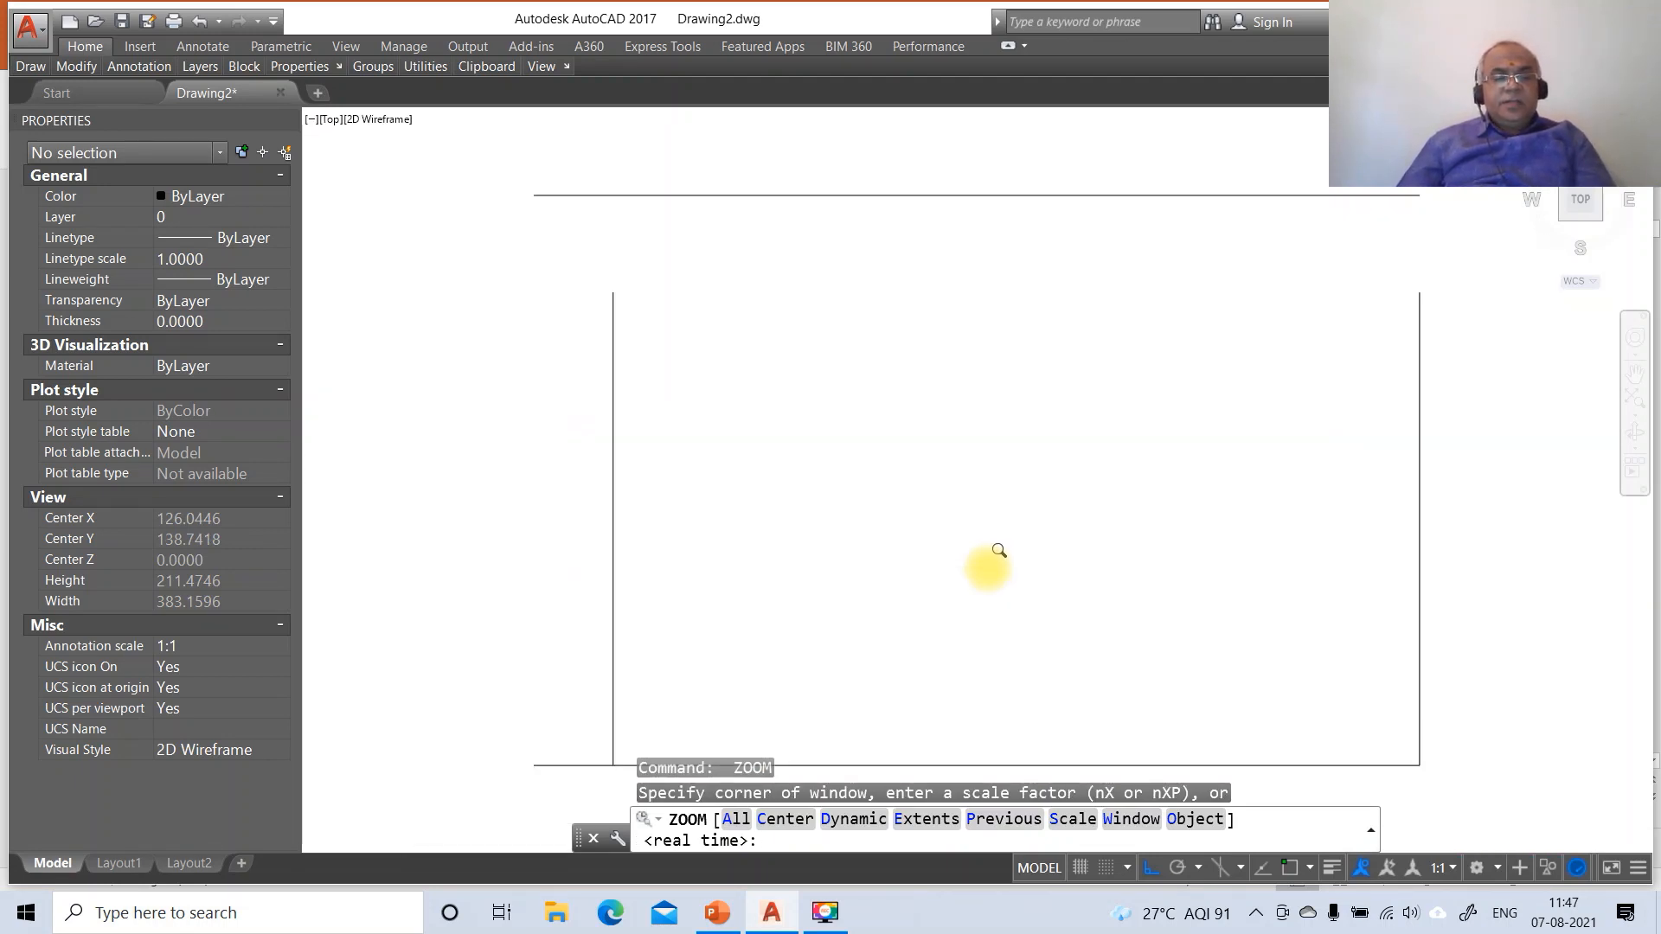
type("f")
key("Return")
left_click(693, 679)
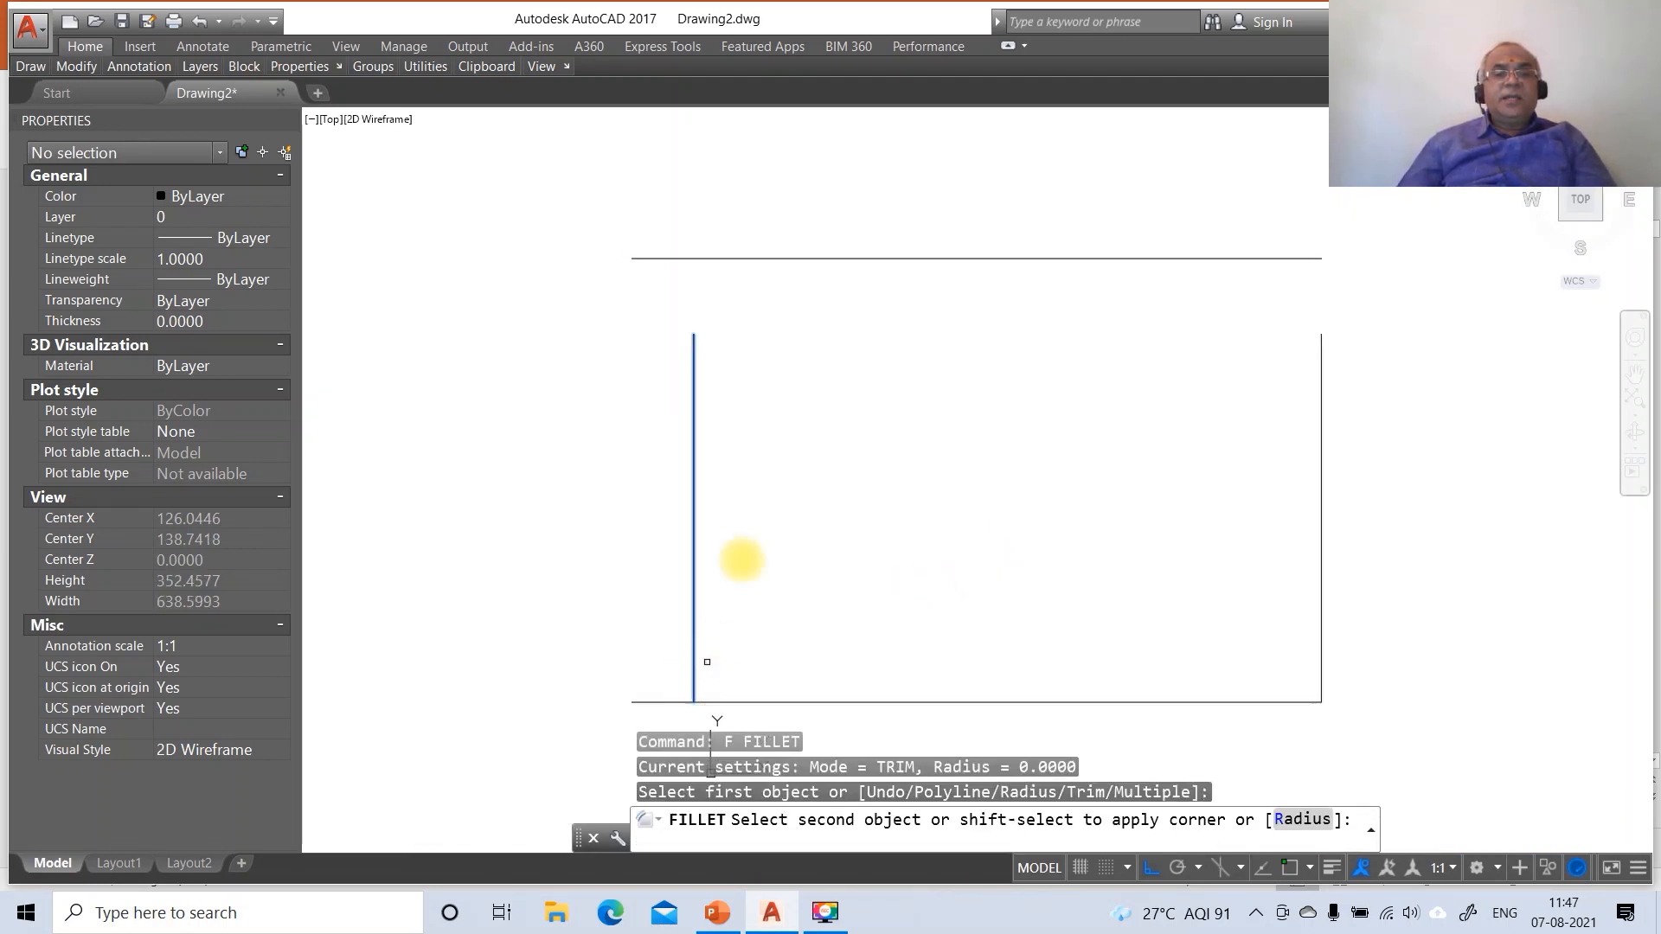
left_click(789, 258)
Fillet the upper-right and lower-left corners at zero radius to close the 297 x 210 rectangle
key("Return")
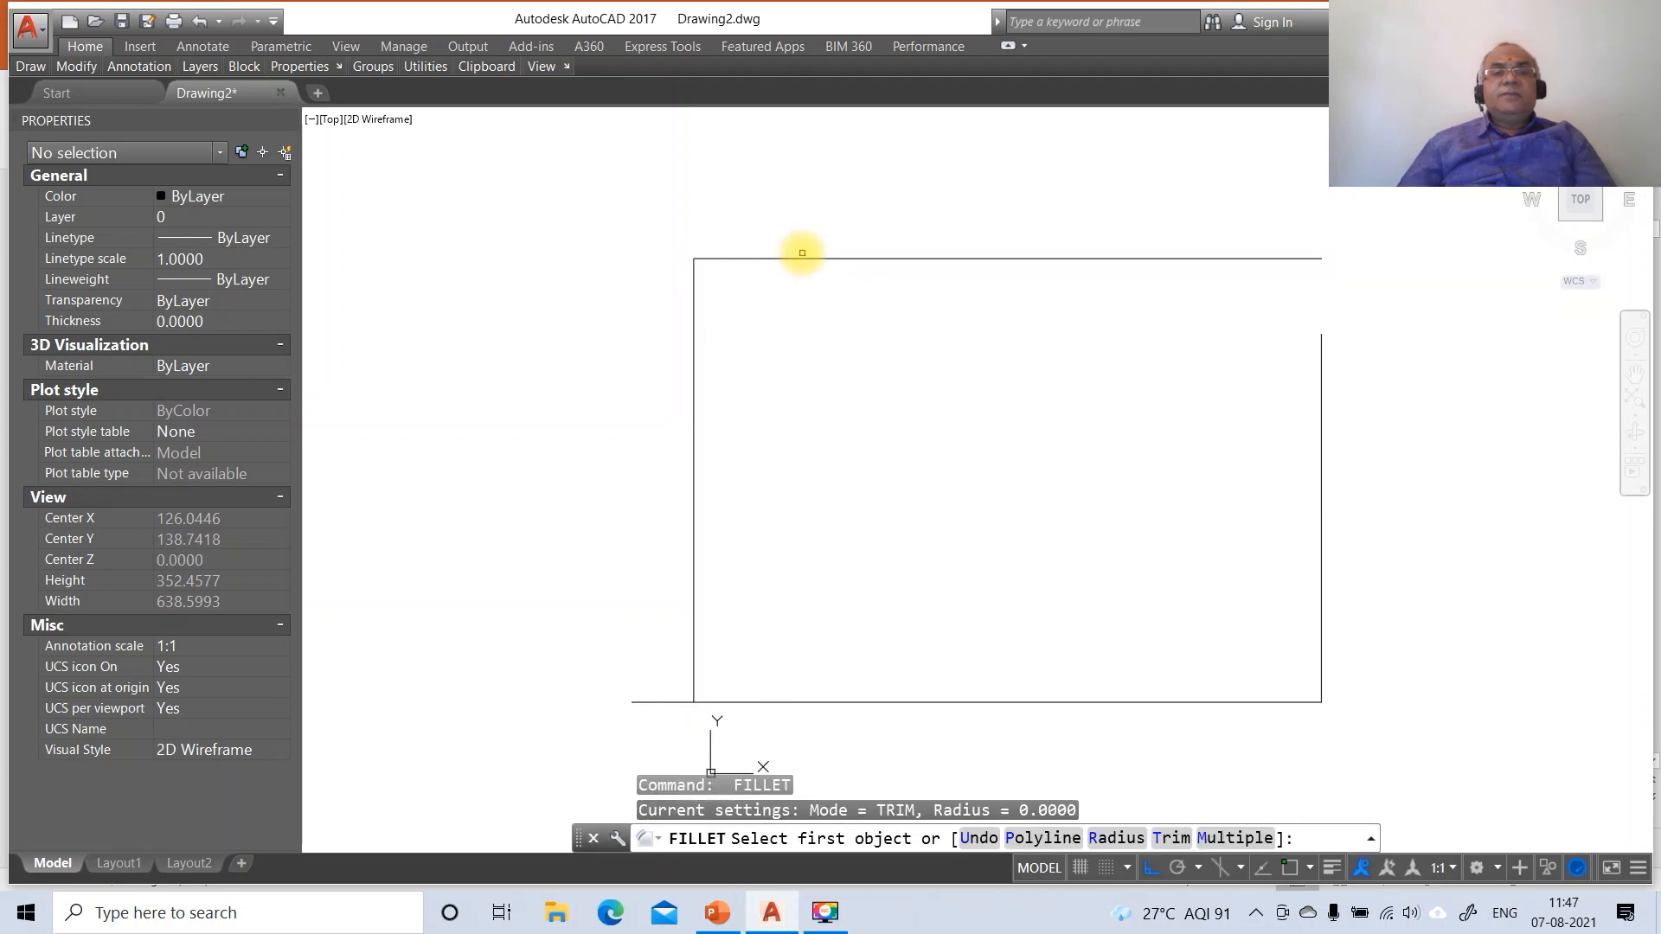
left_click(798, 258)
left_click(1328, 387)
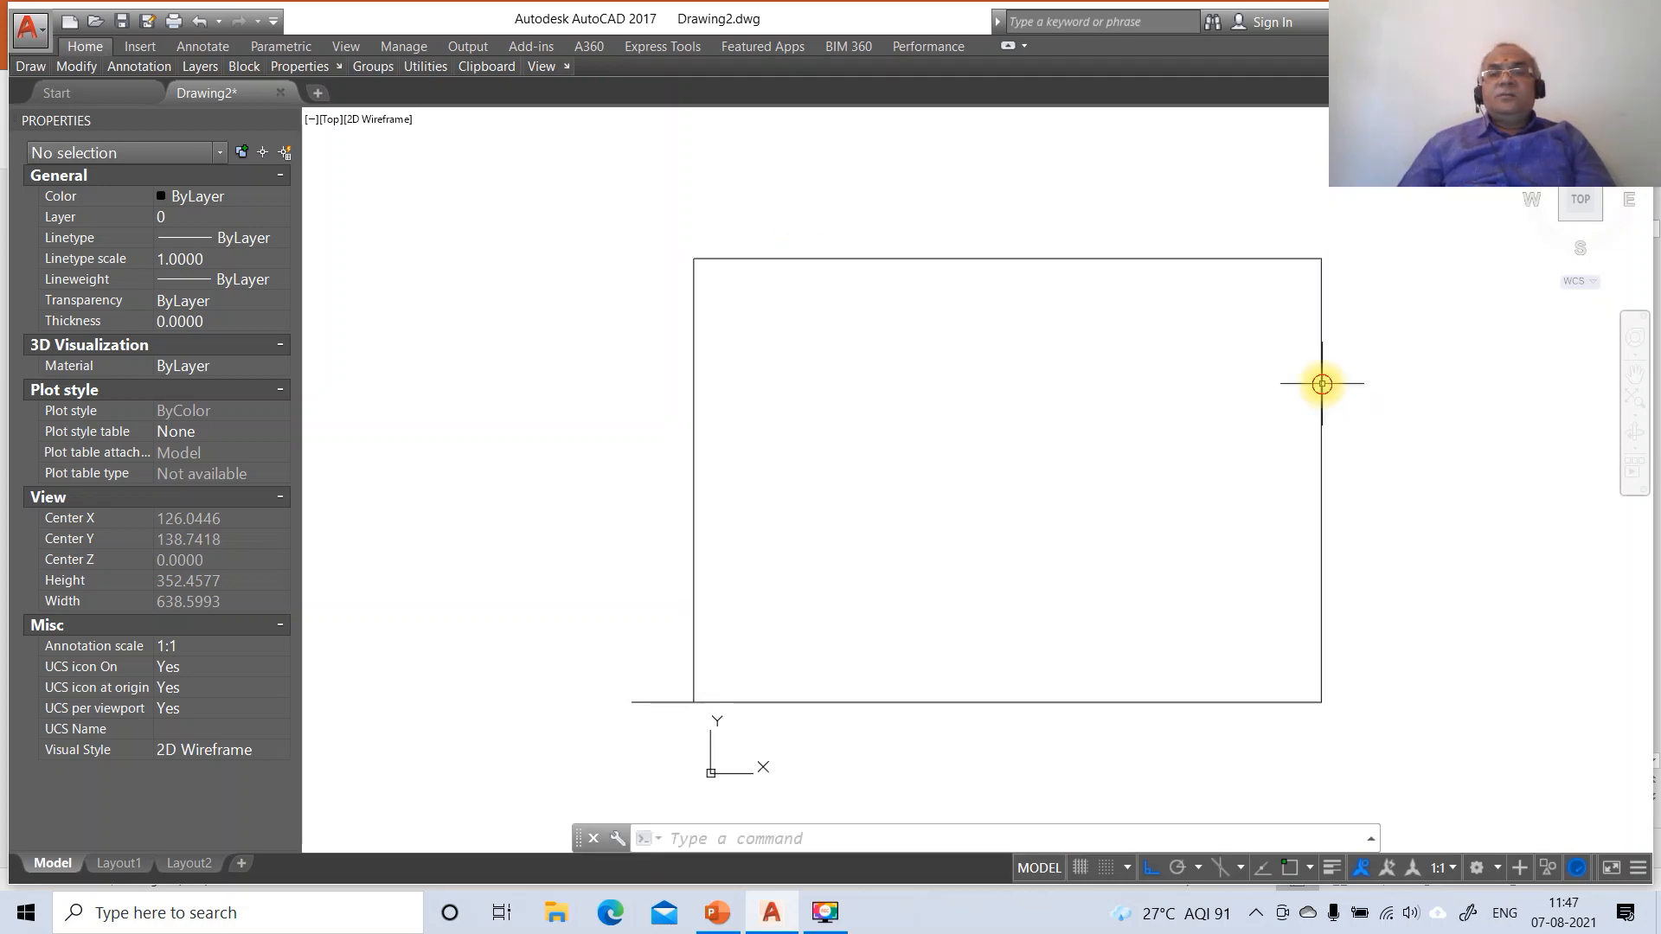
key("Return")
left_click(695, 665)
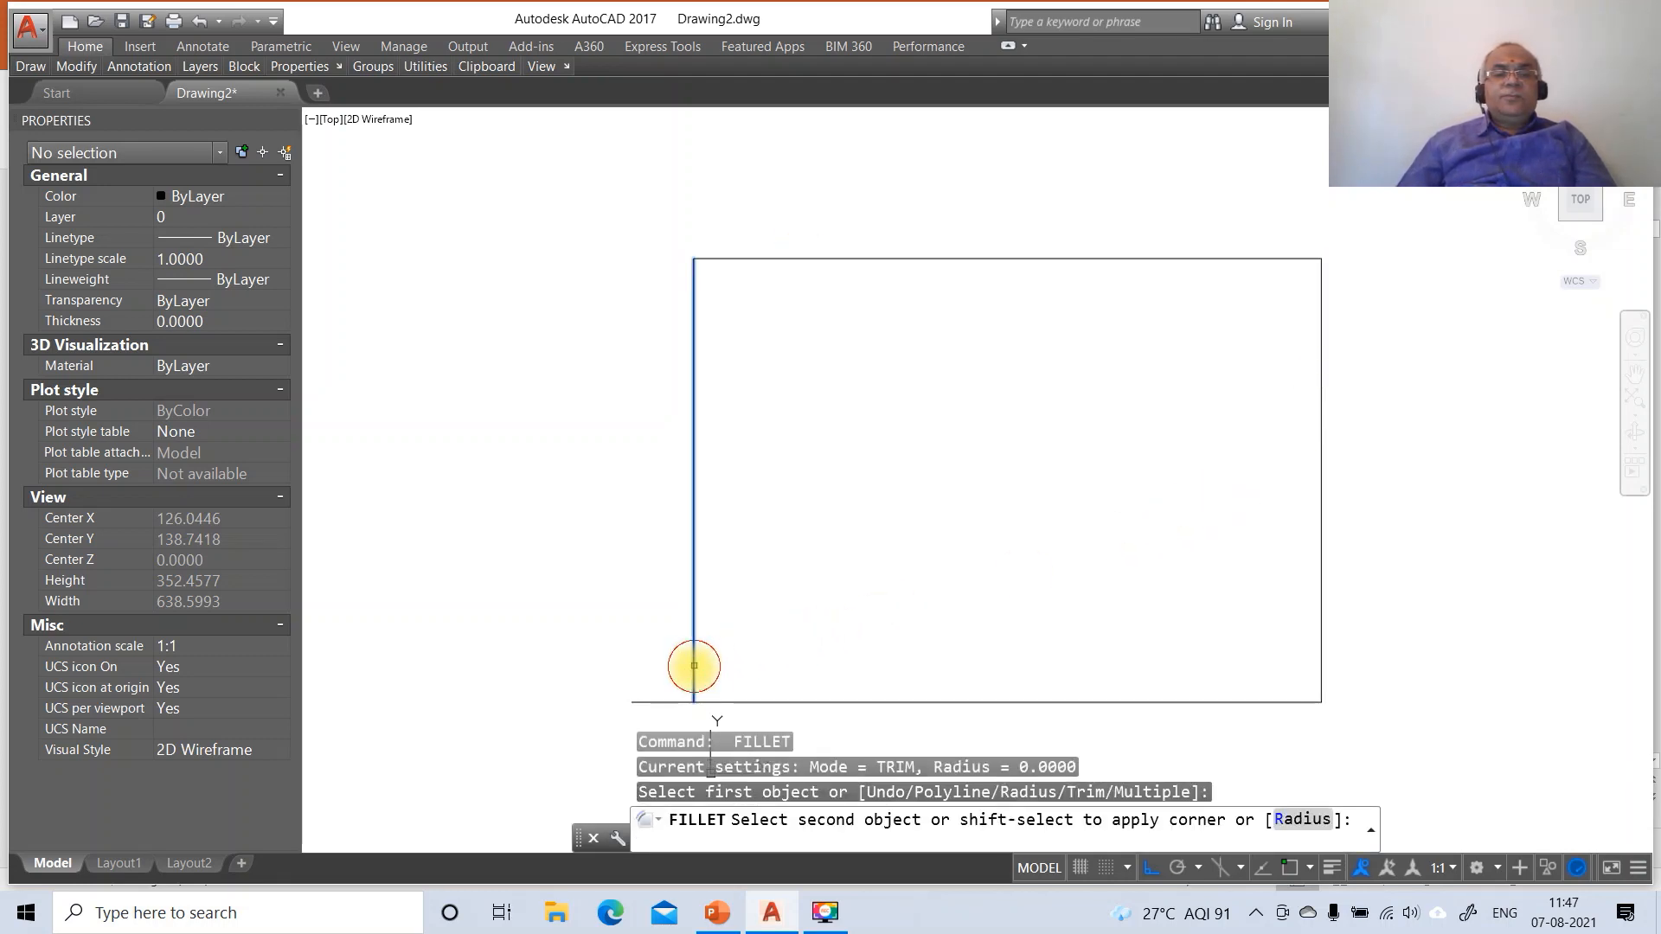
left_click(731, 701)
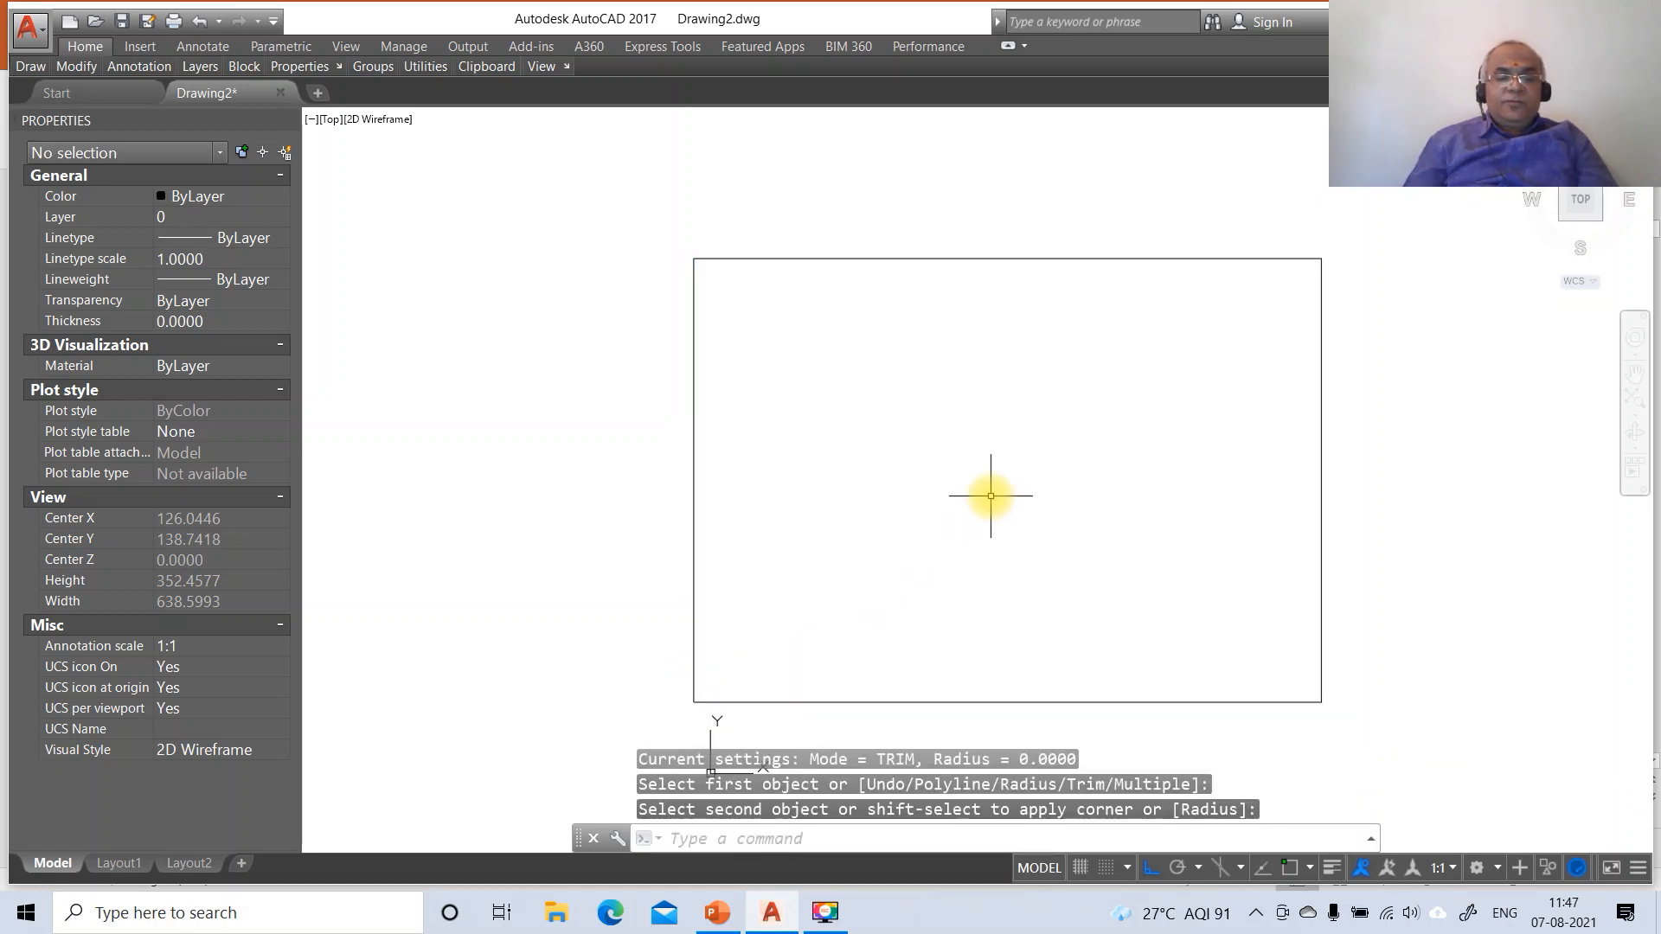
Create four new layers named XY, FV, TV and SV
type(";la")
key("Return")
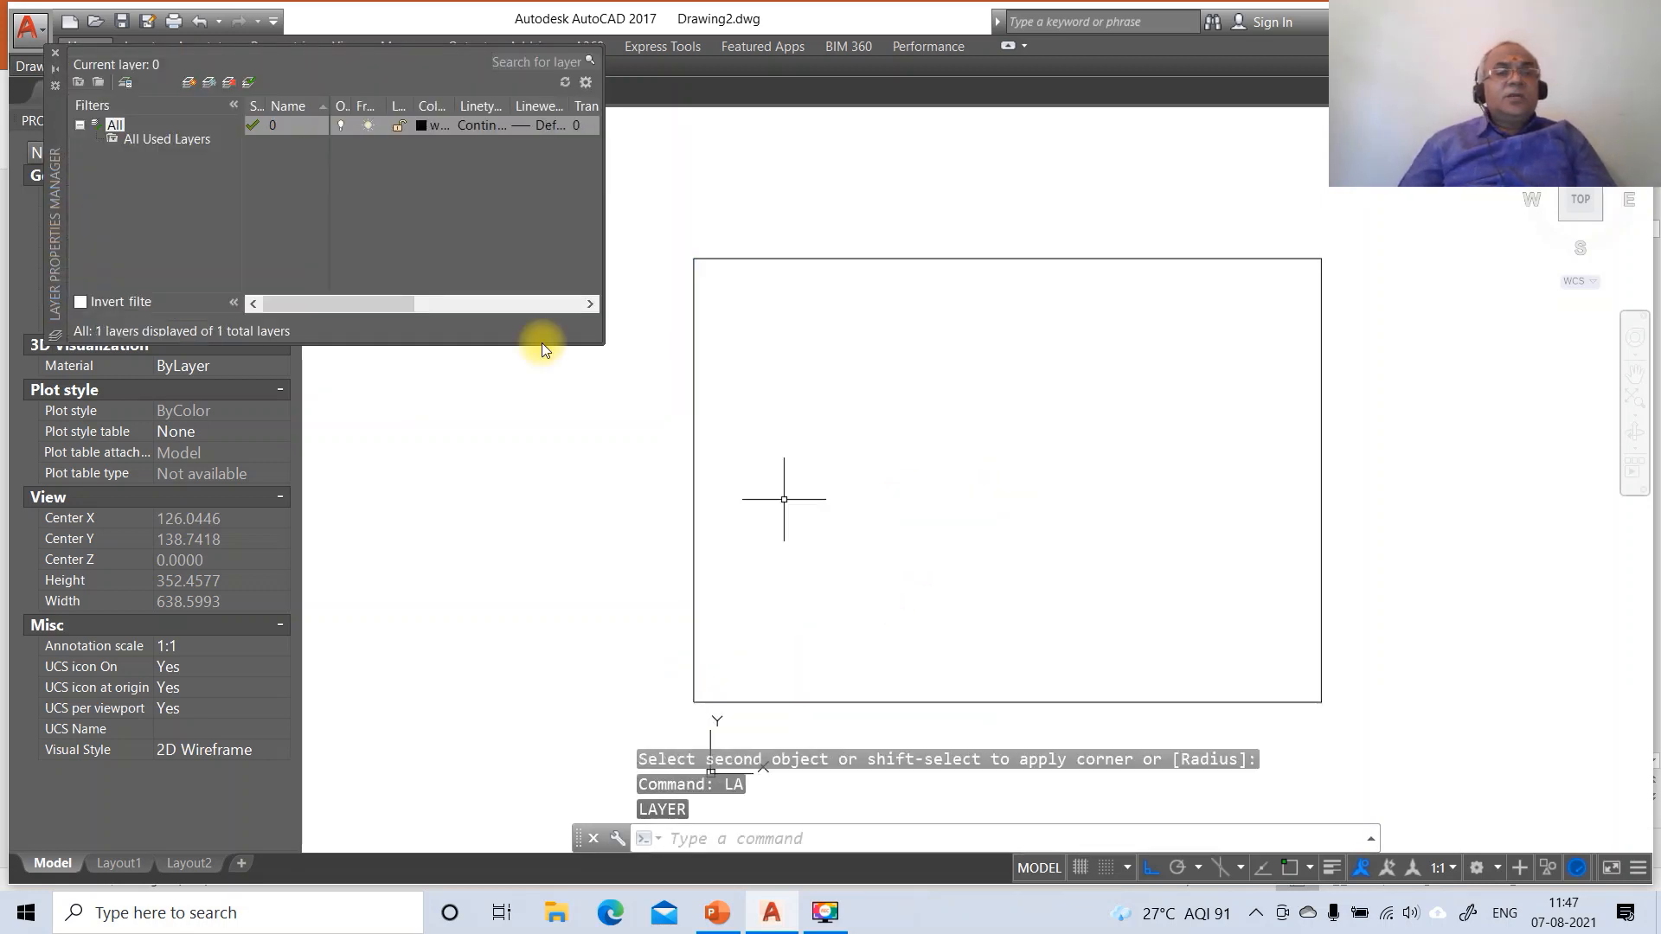
left_click(189, 81)
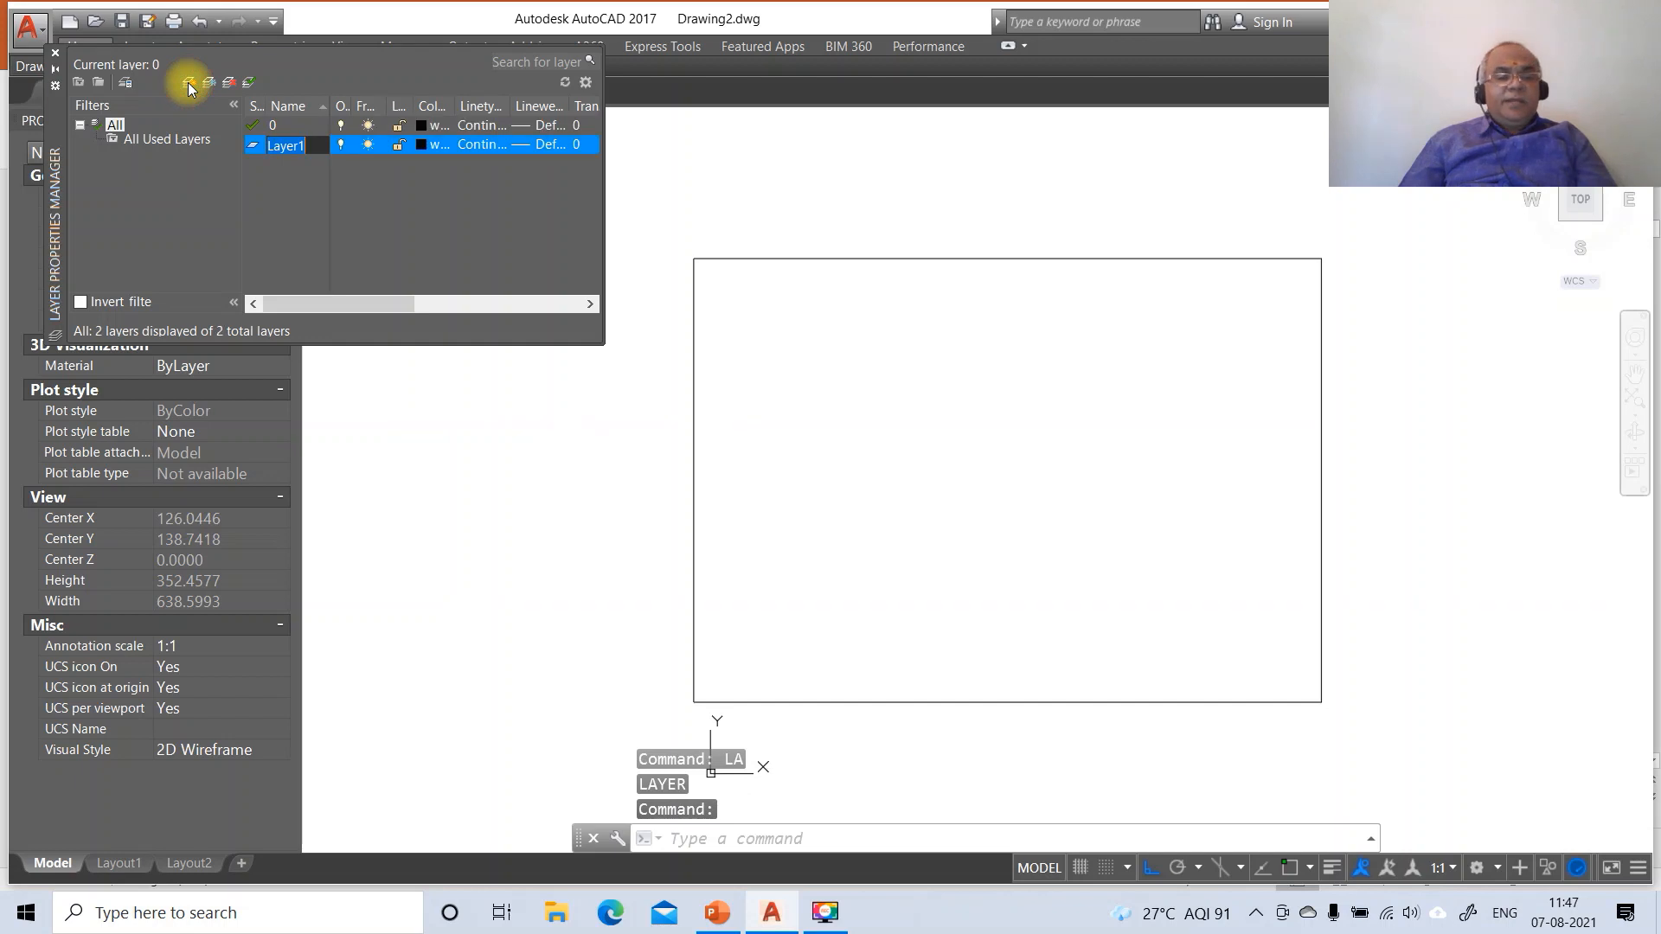
type("XY")
key("Return")
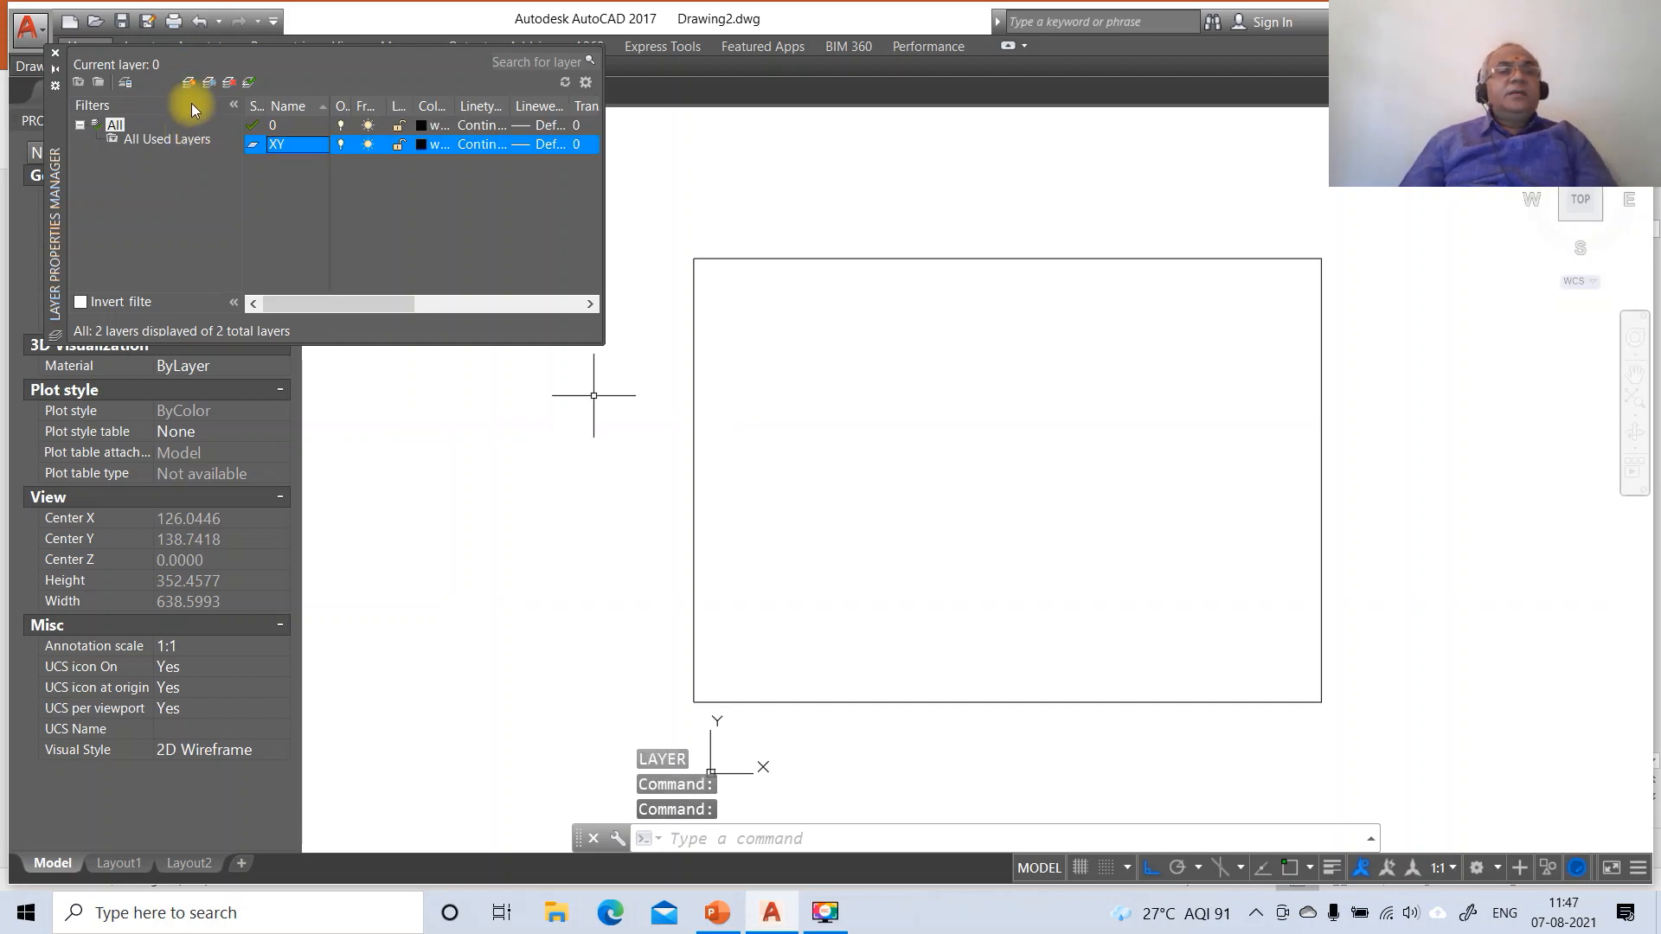
left_click(188, 81)
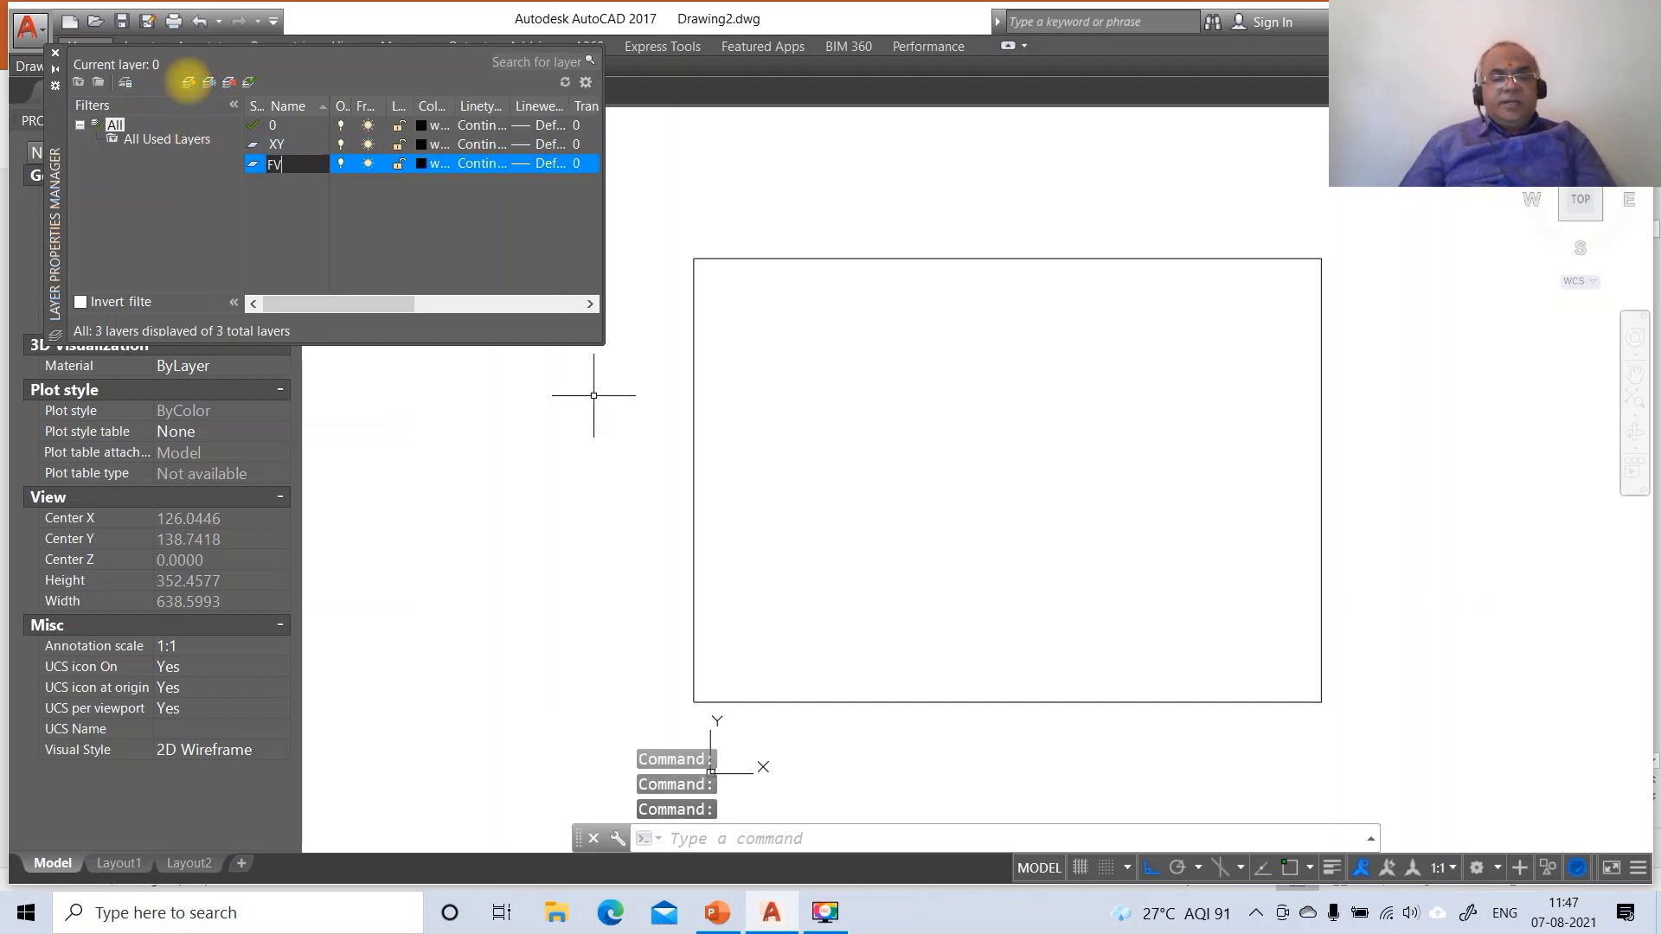
left_click(188, 81)
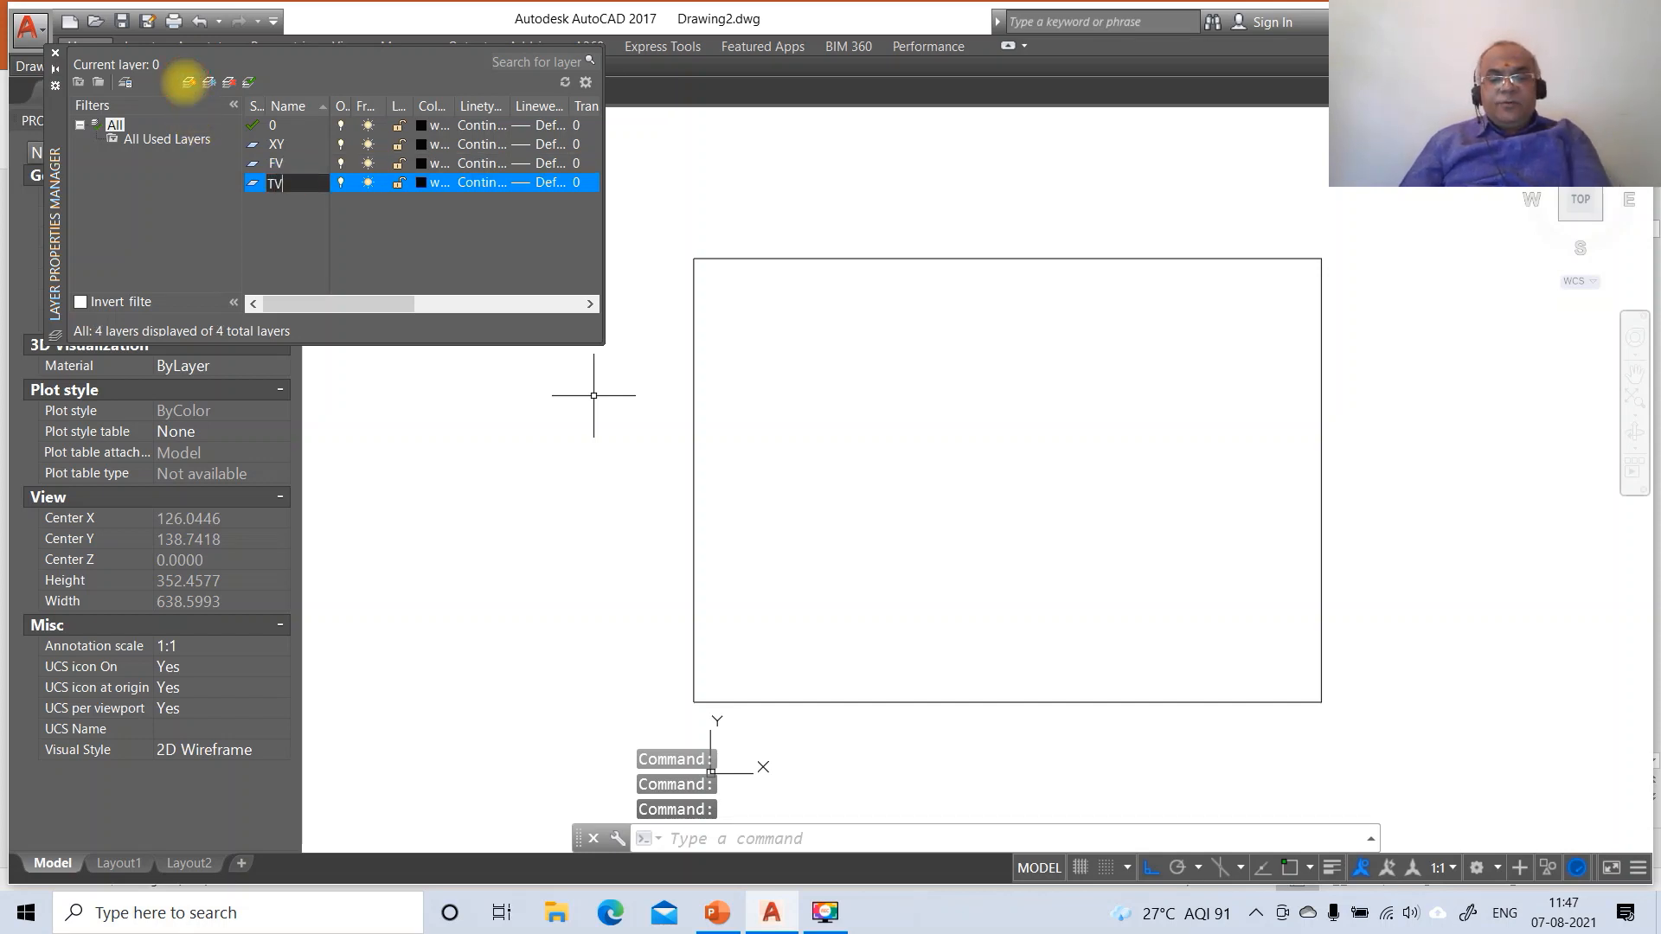
left_click(189, 81)
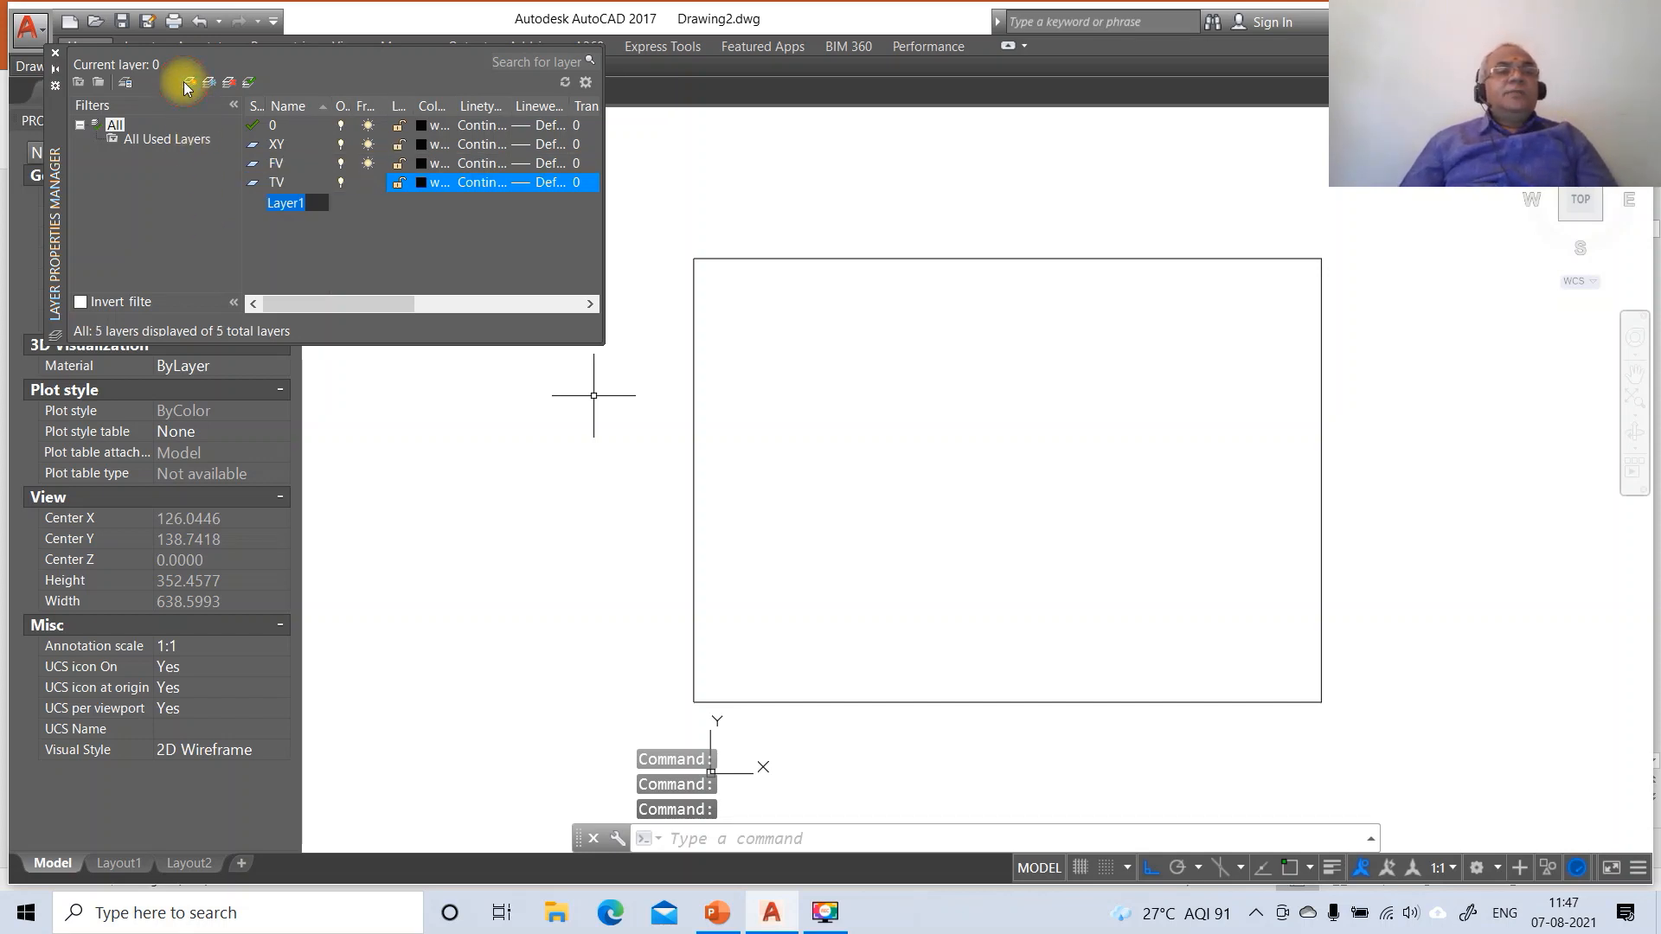
key("Return")
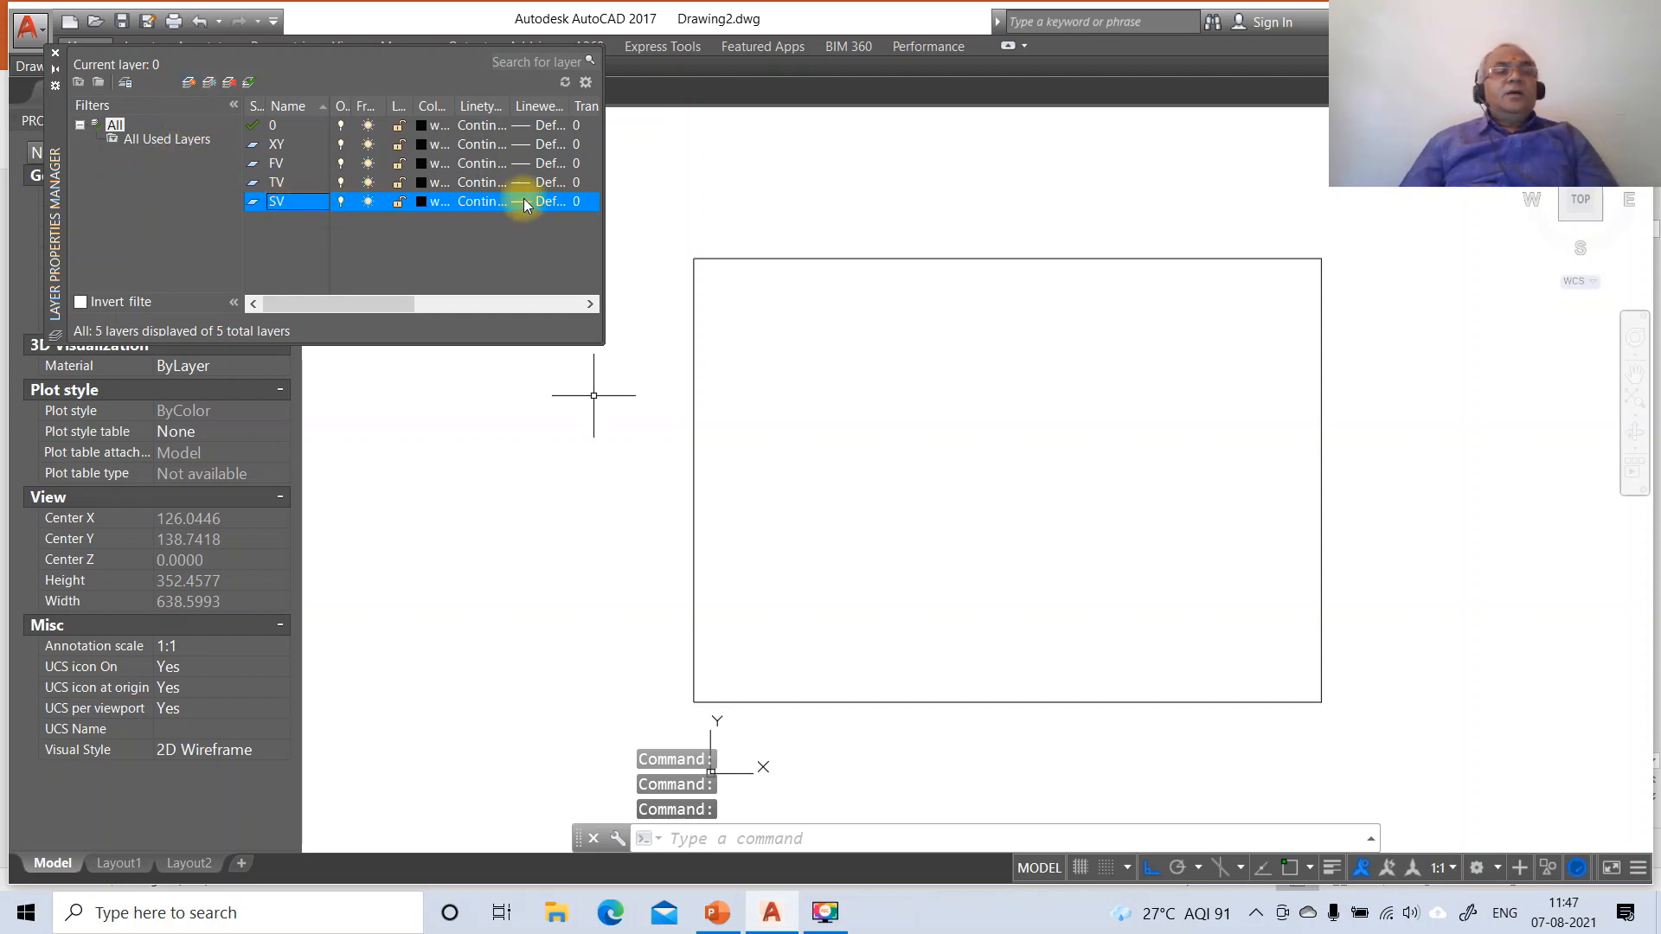
Set the lineweight of layer 0 to 0.05 mm and of layer XY to 0.13 mm
left_click(543, 125)
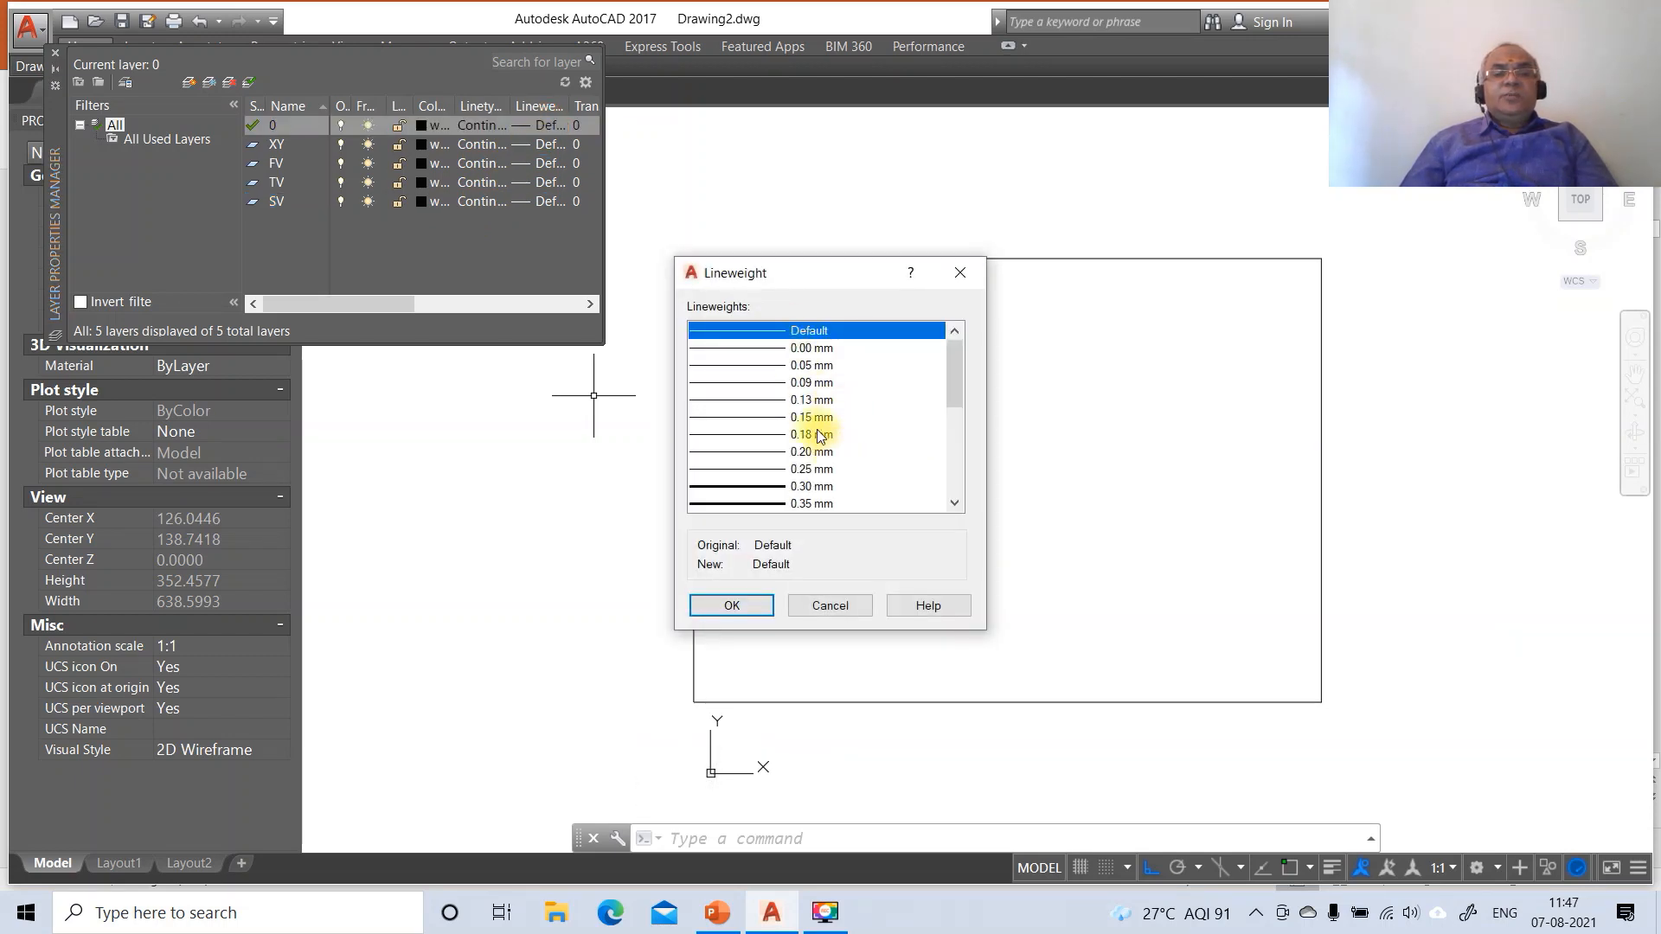
left_click(802, 363)
left_click(732, 607)
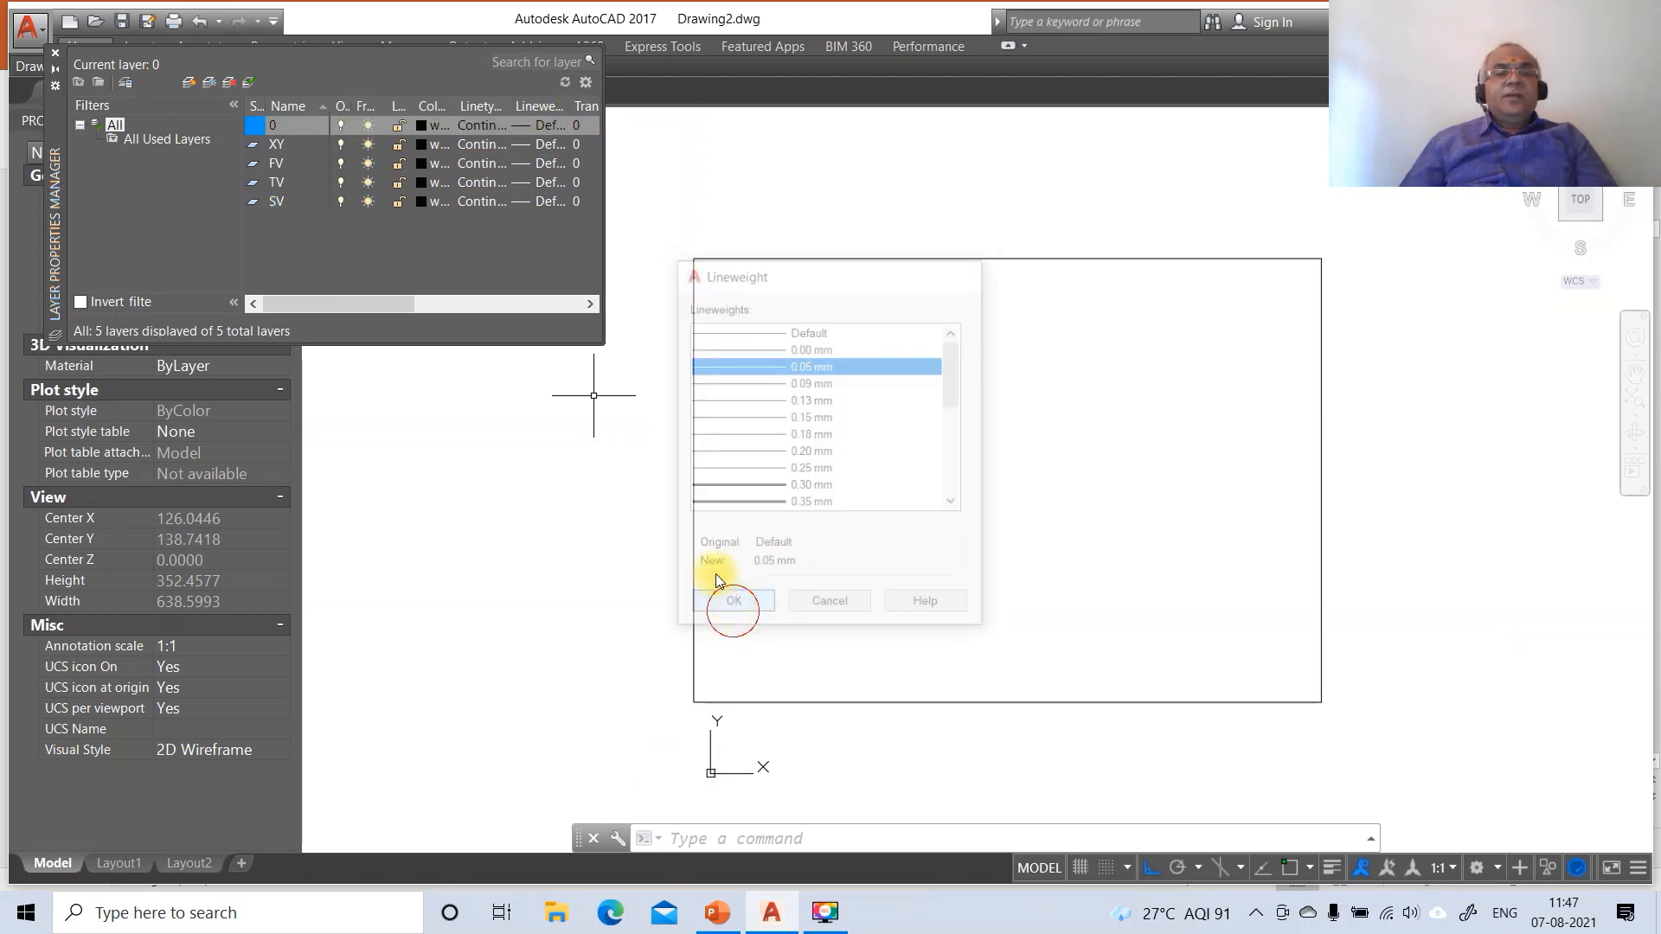
left_click(534, 144)
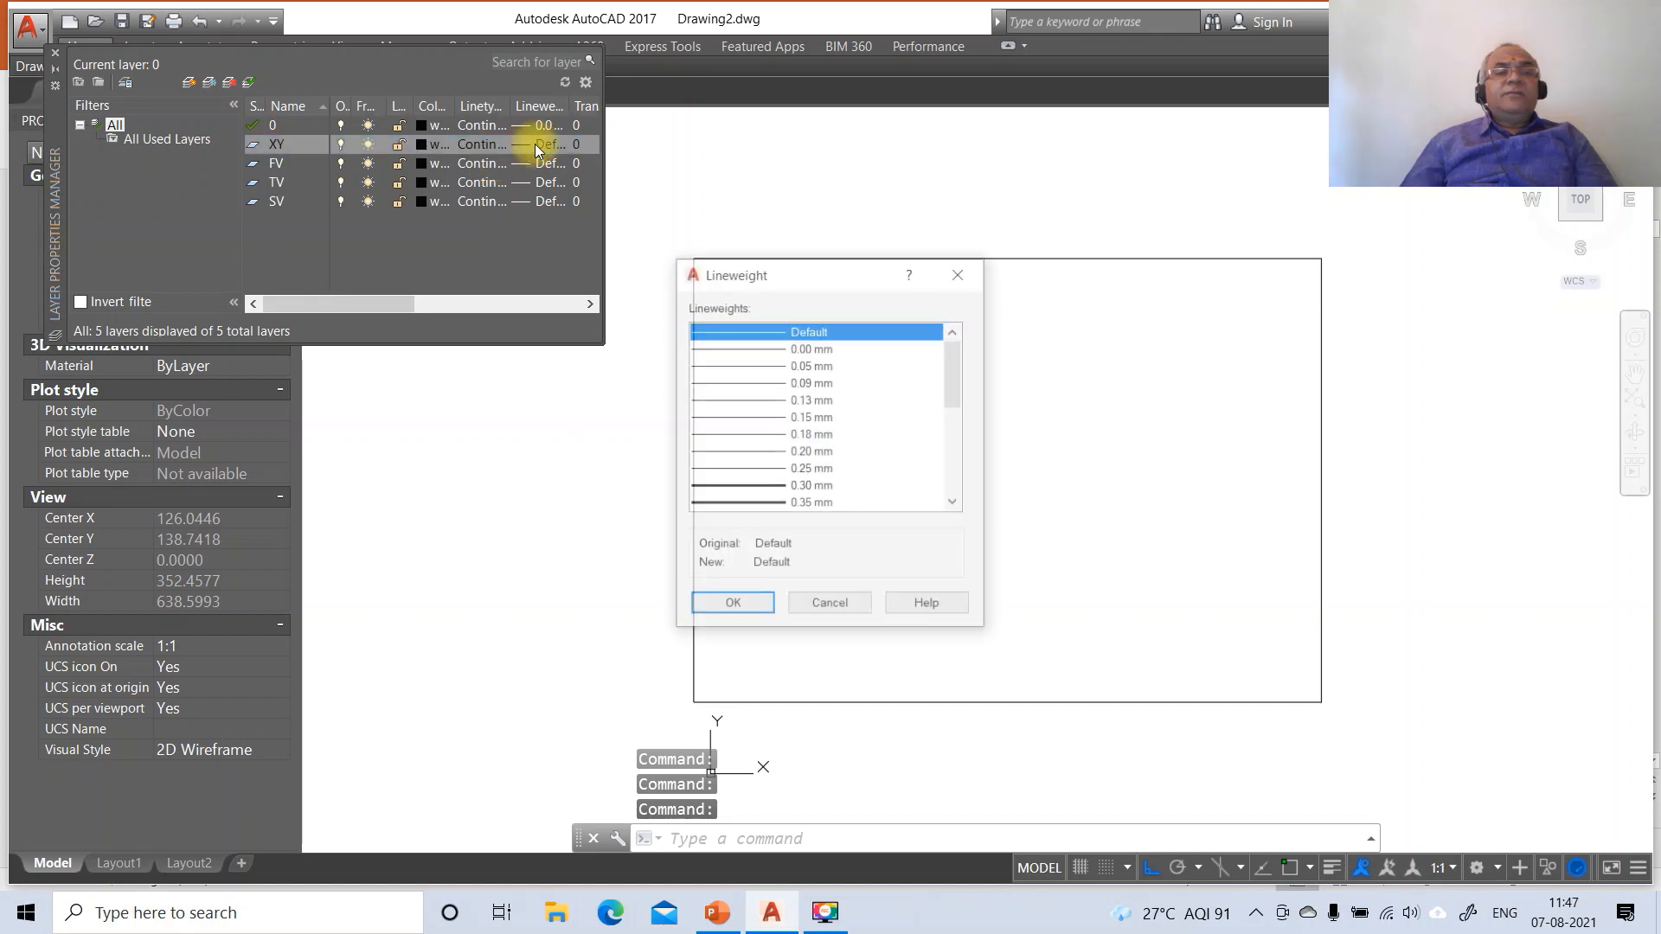
left_click(770, 399)
left_click(760, 607)
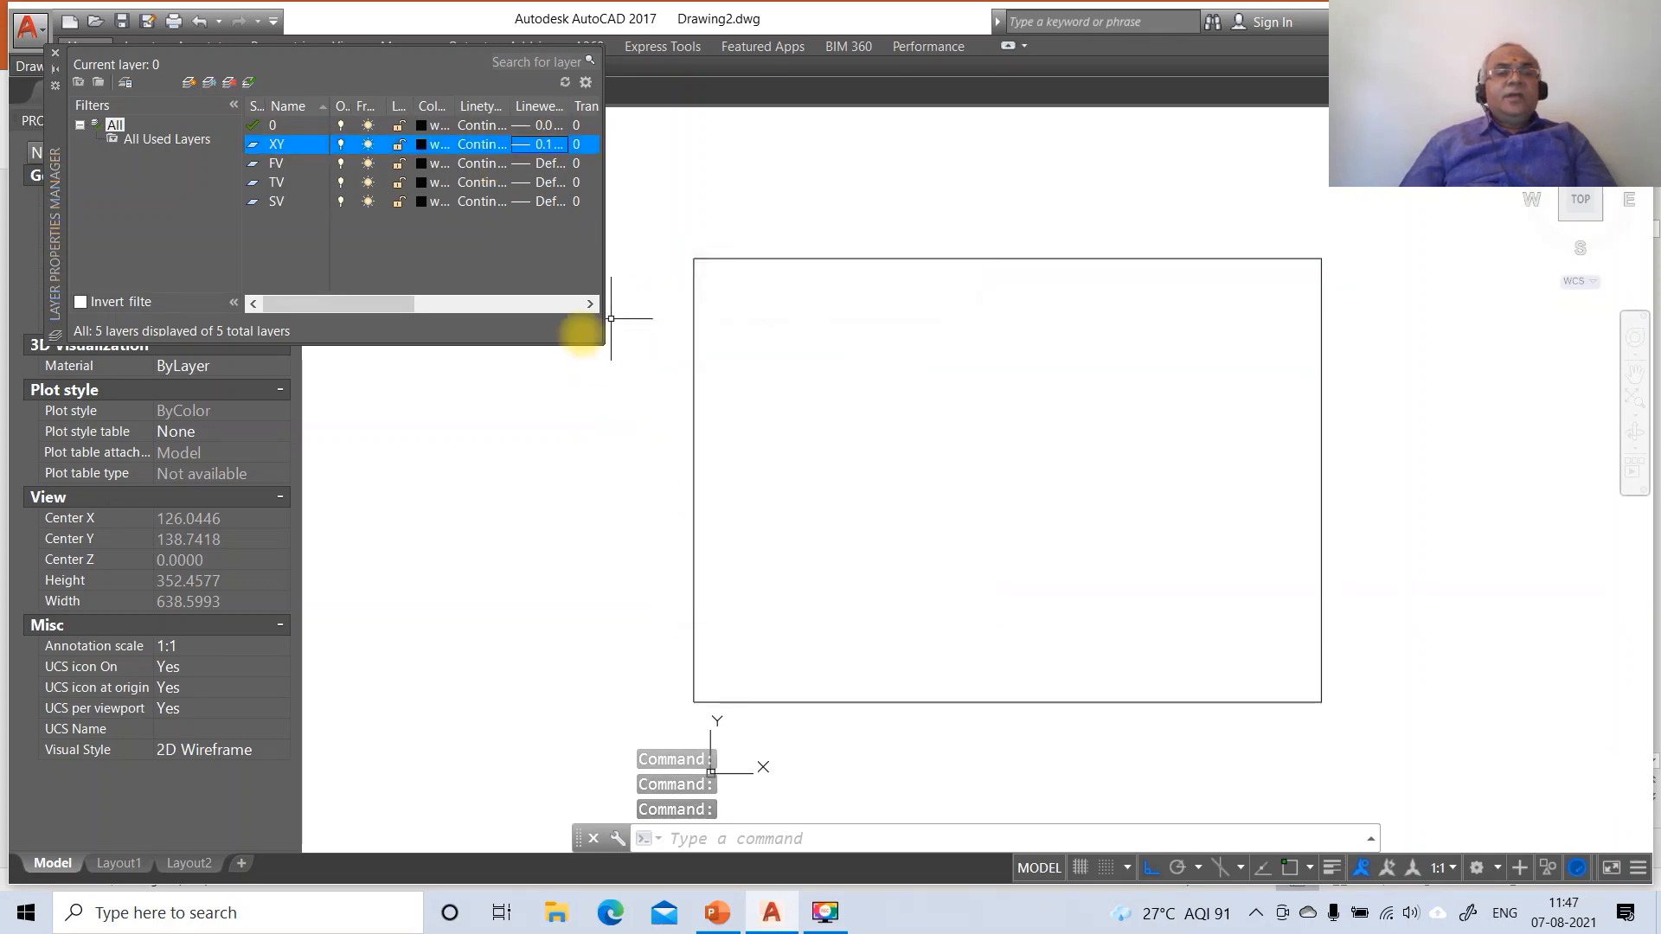
Set the lineweight of layers FV and TV to 0.50 mm
left_click(538, 163)
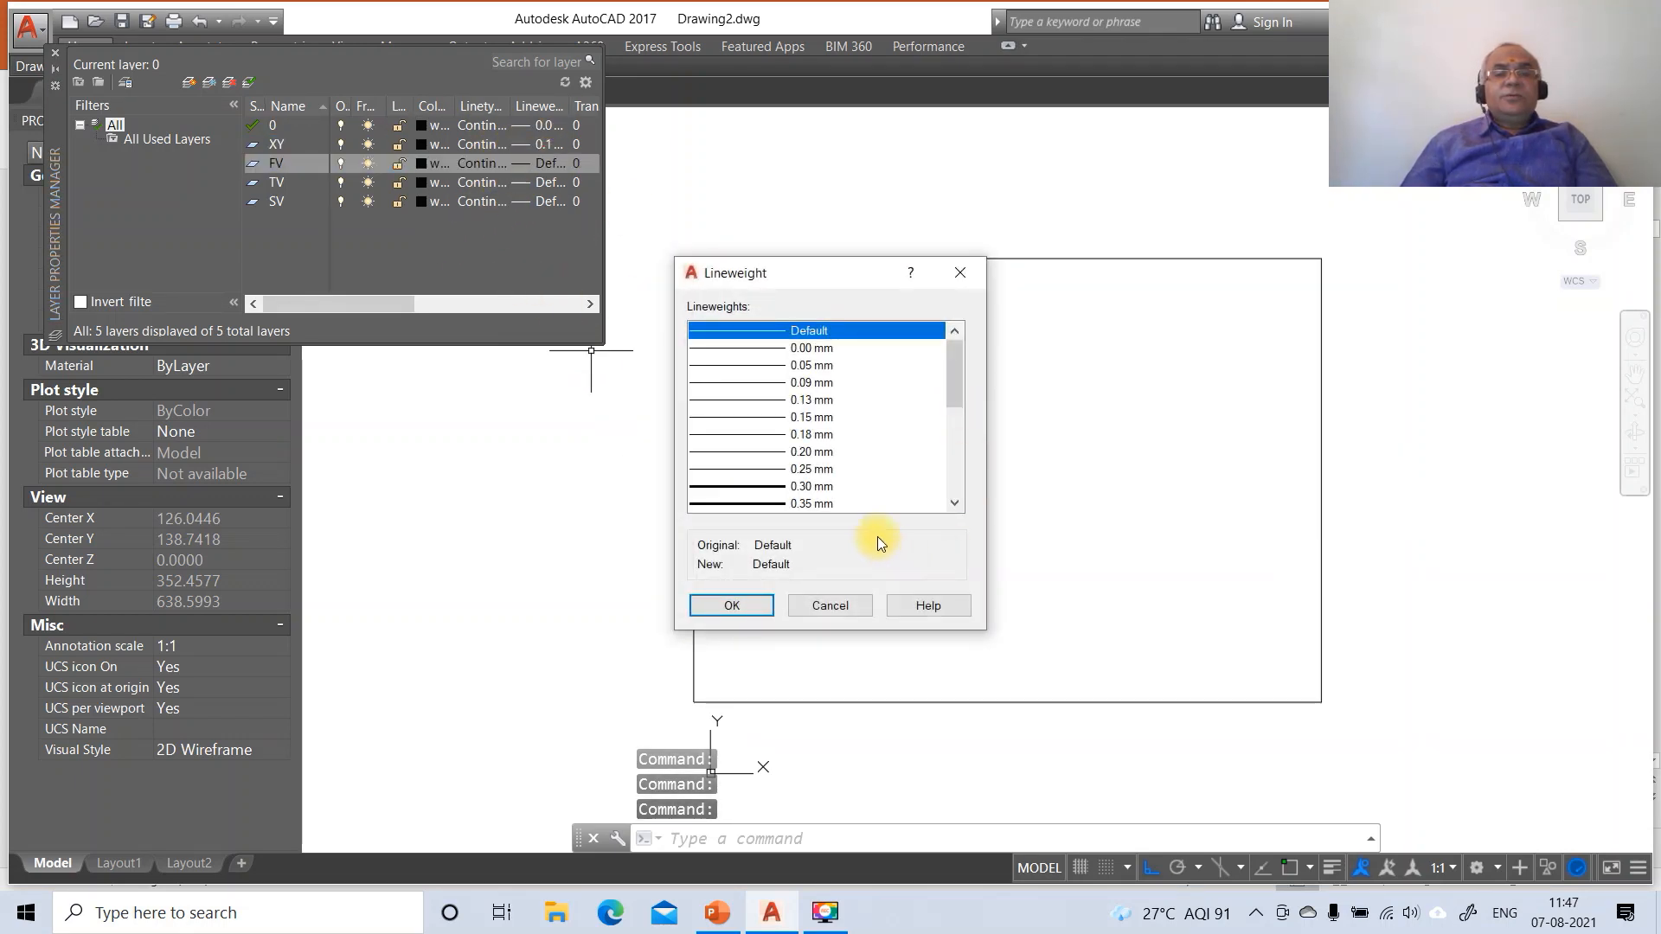
scroll(819, 485, "down", 2)
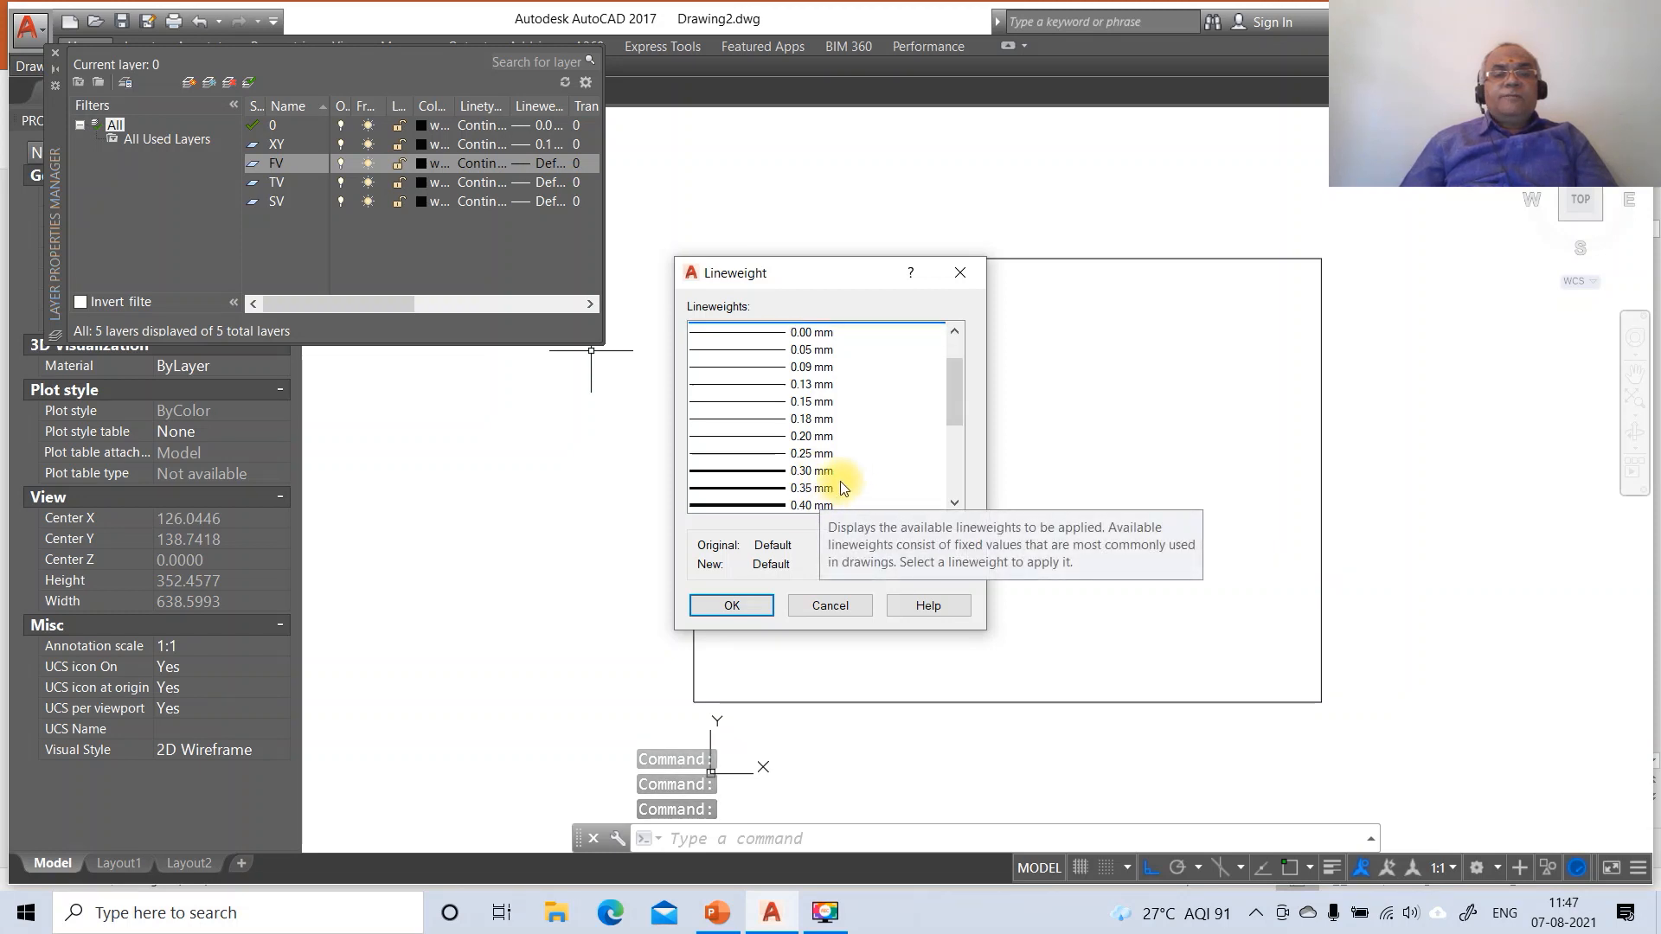
left_click(809, 434)
left_click(743, 606)
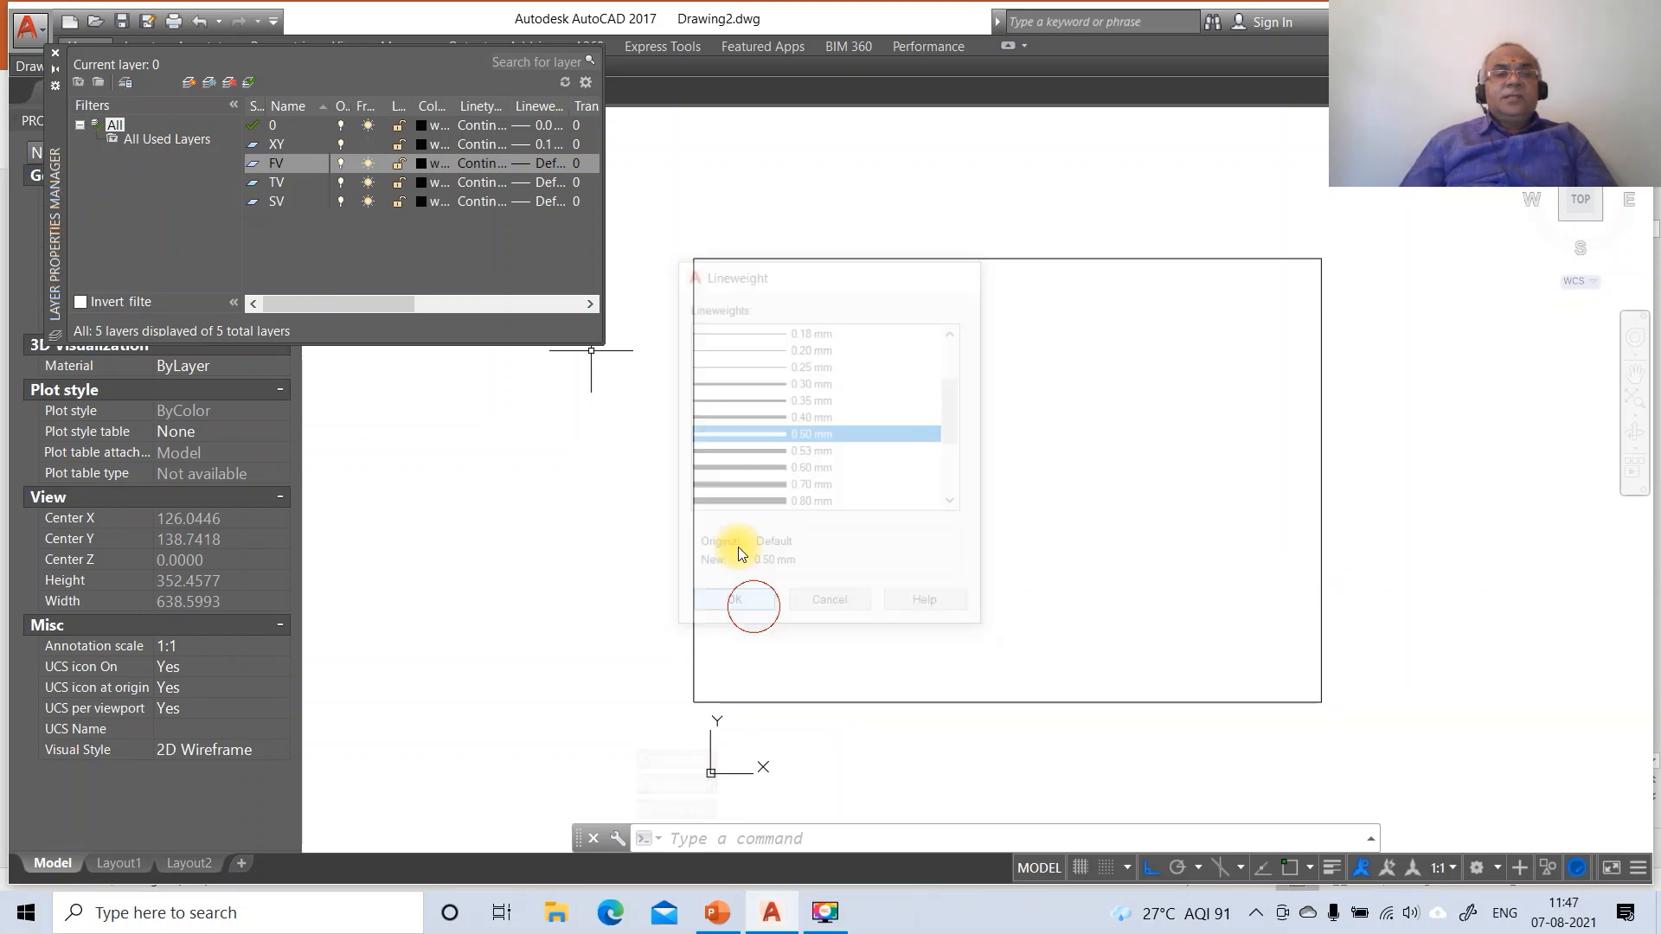
left_click(542, 182)
scroll(845, 453, "down", 4)
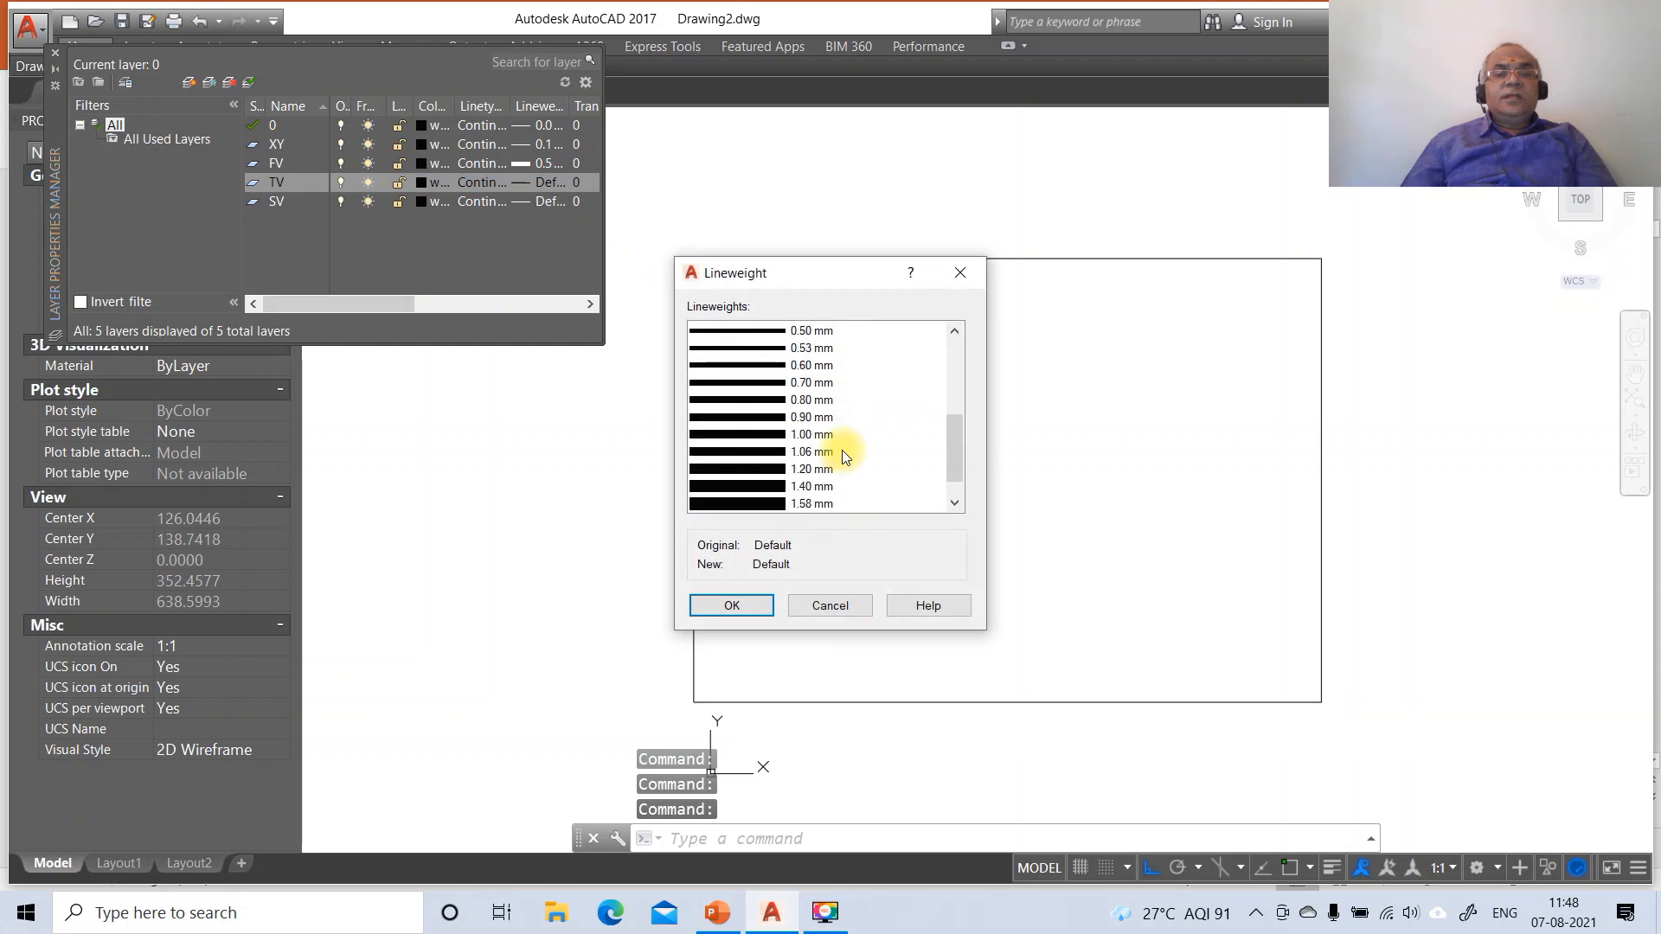
left_click(796, 332)
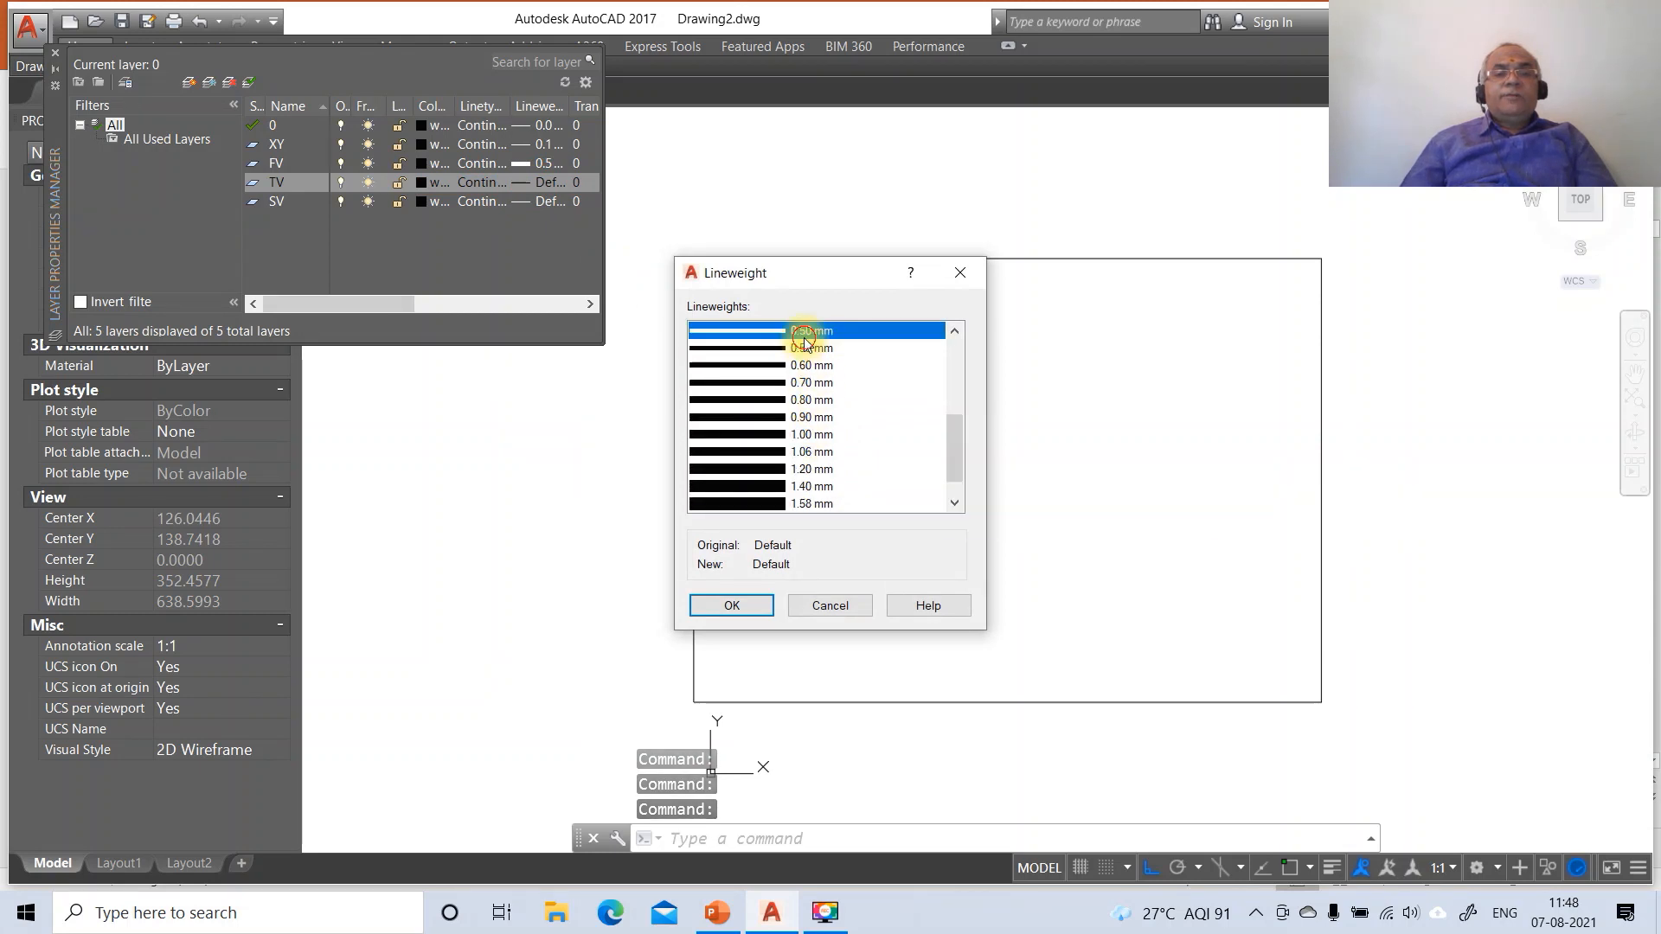
left_click(755, 605)
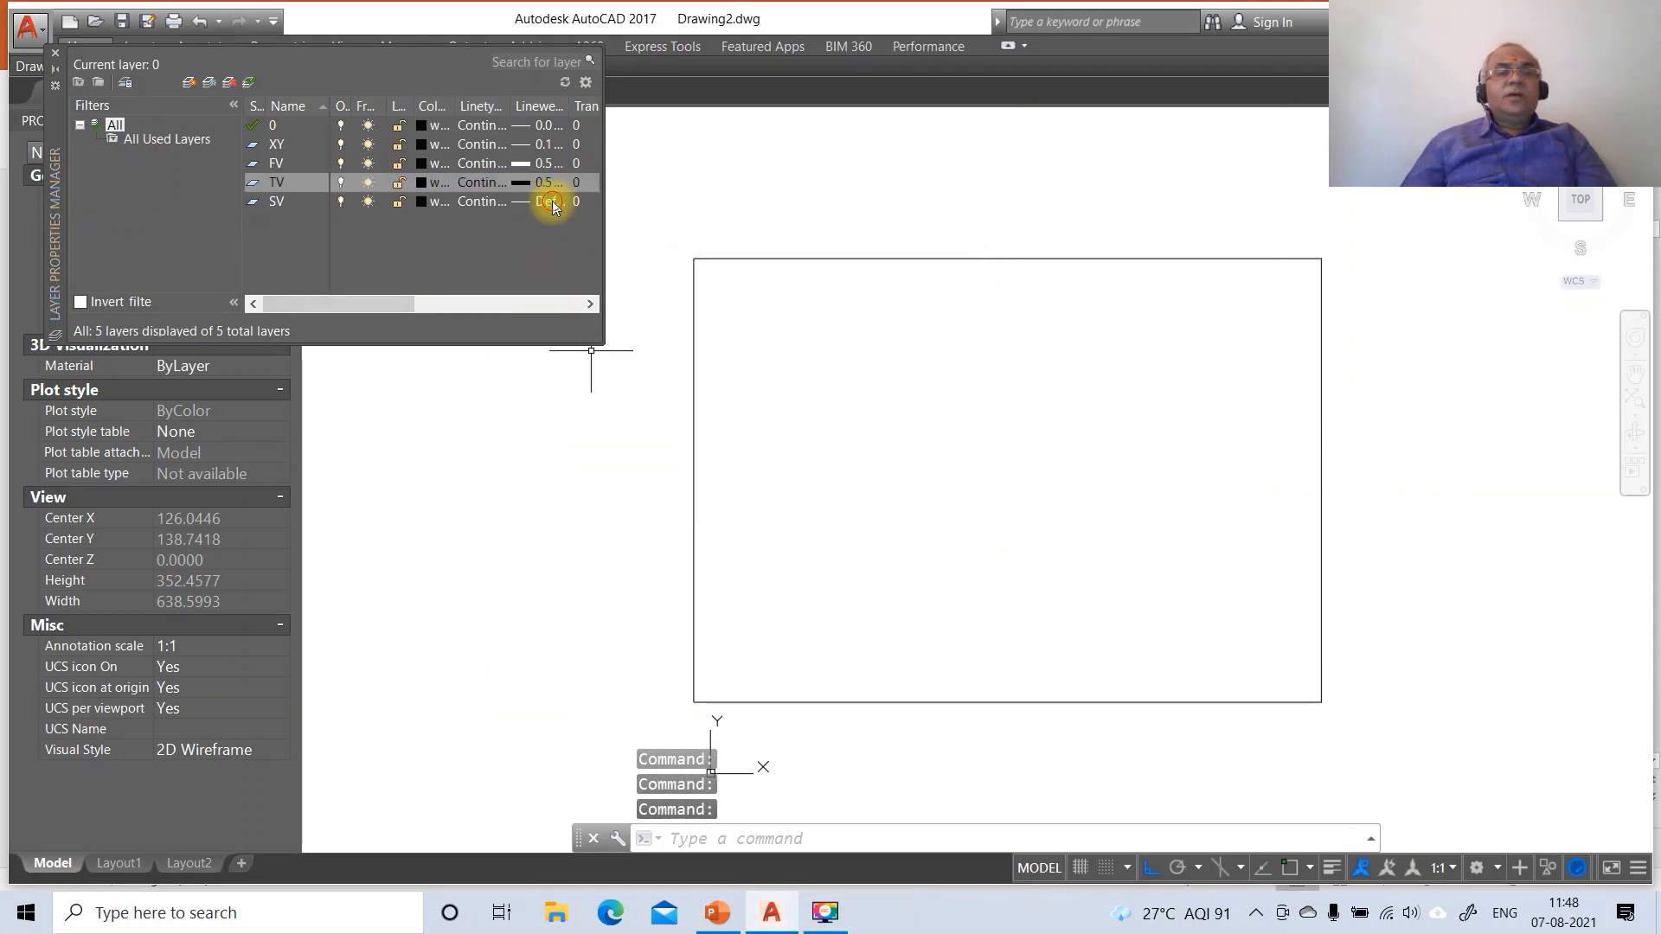
Set the lineweight of layer SV to 0.50 mm
left_click(550, 201)
scroll(813, 416, "down", 1)
scroll(814, 415, "down", 2)
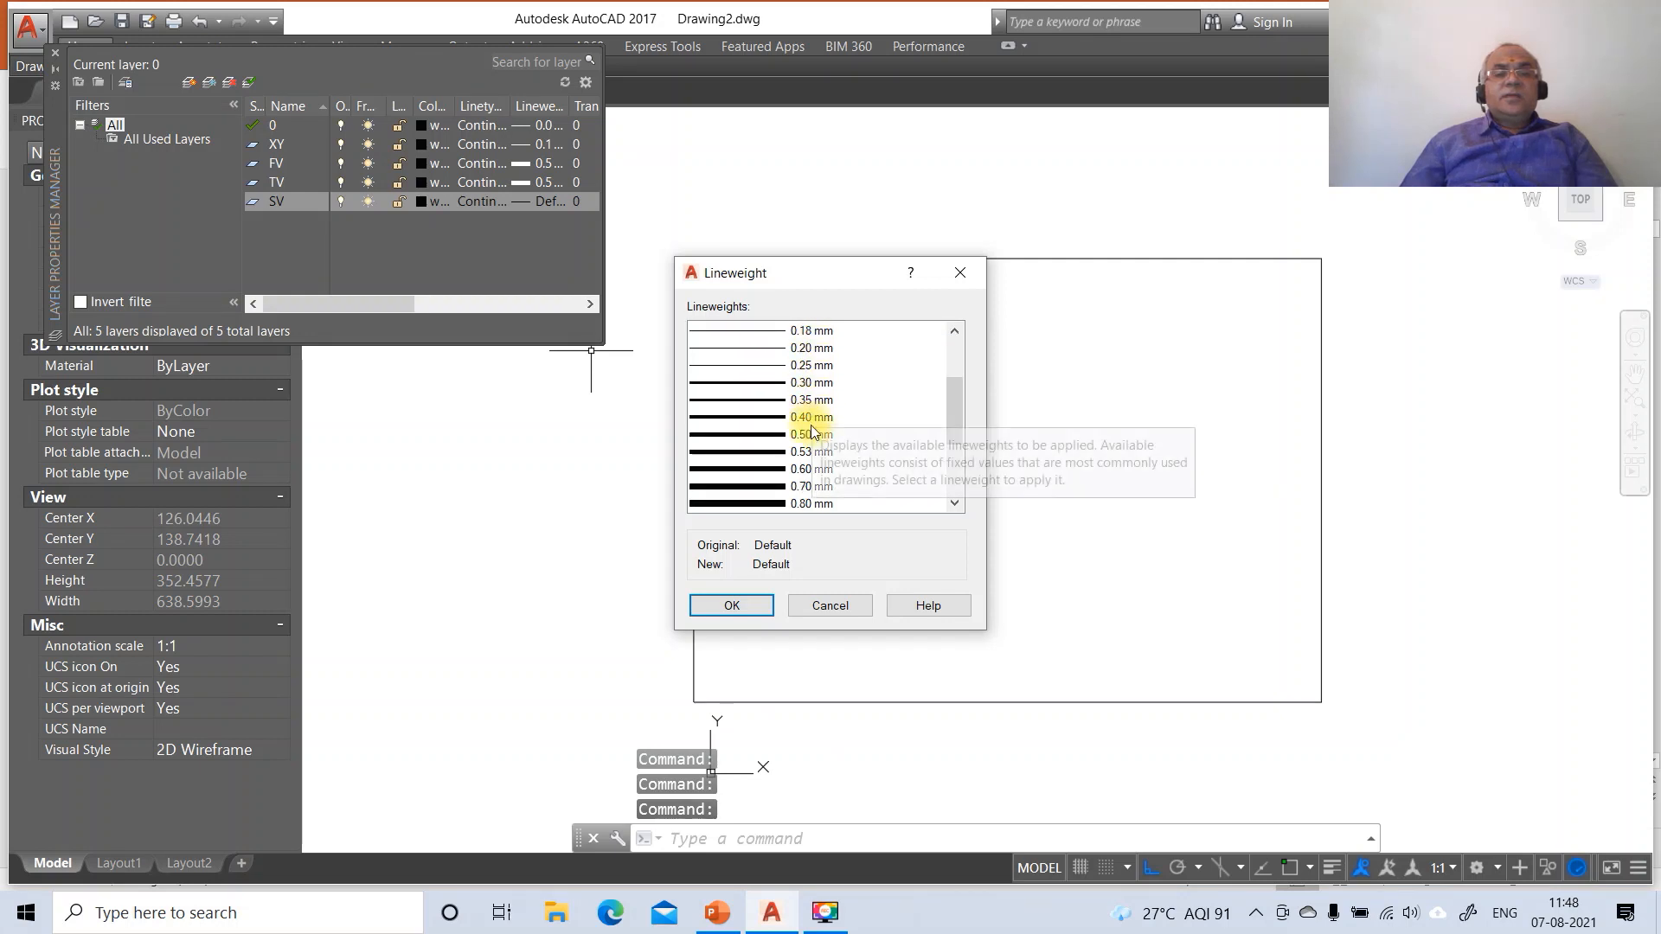
left_click(796, 434)
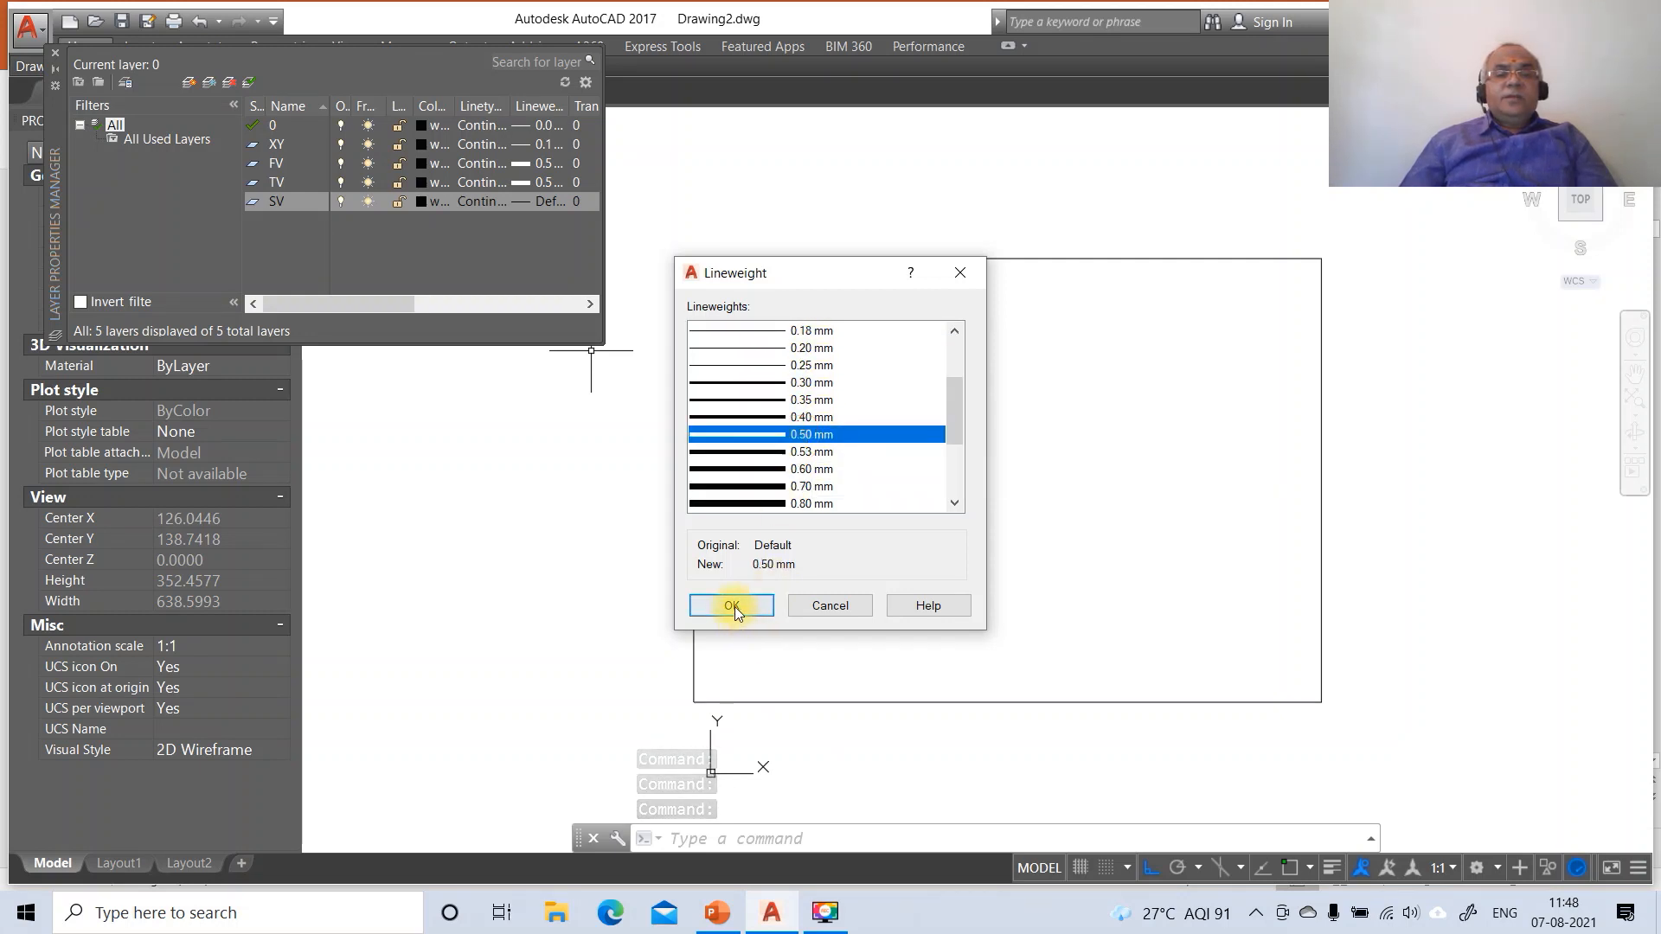
left_click(731, 605)
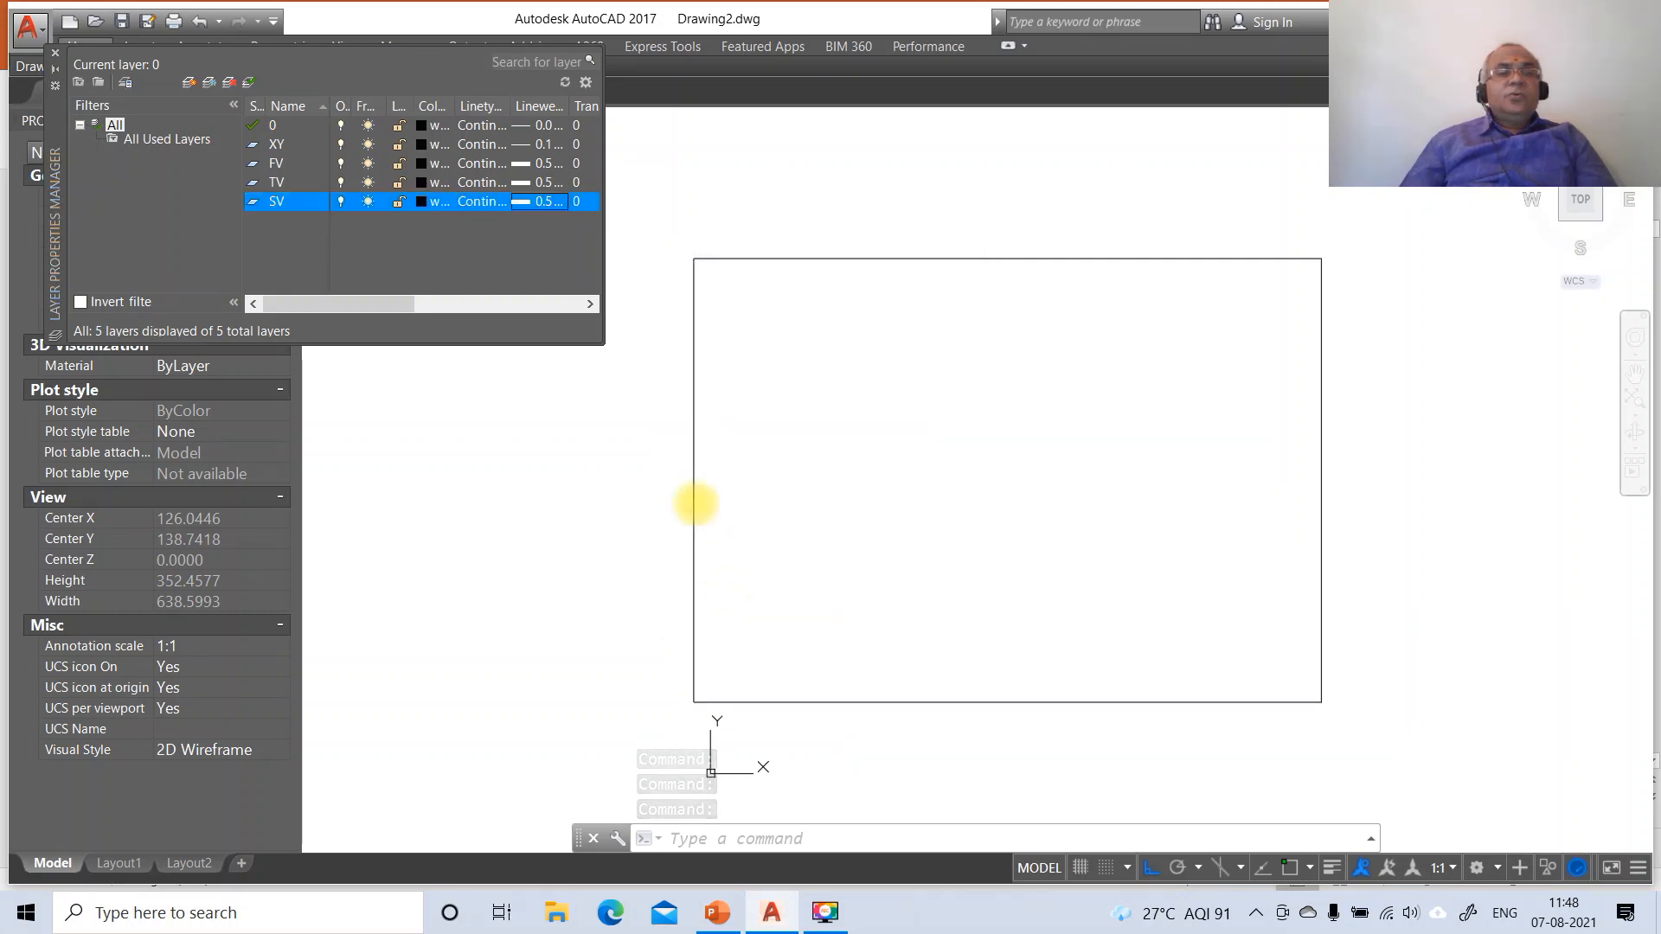
Change the colour of layer SV to red
left_click(423, 202)
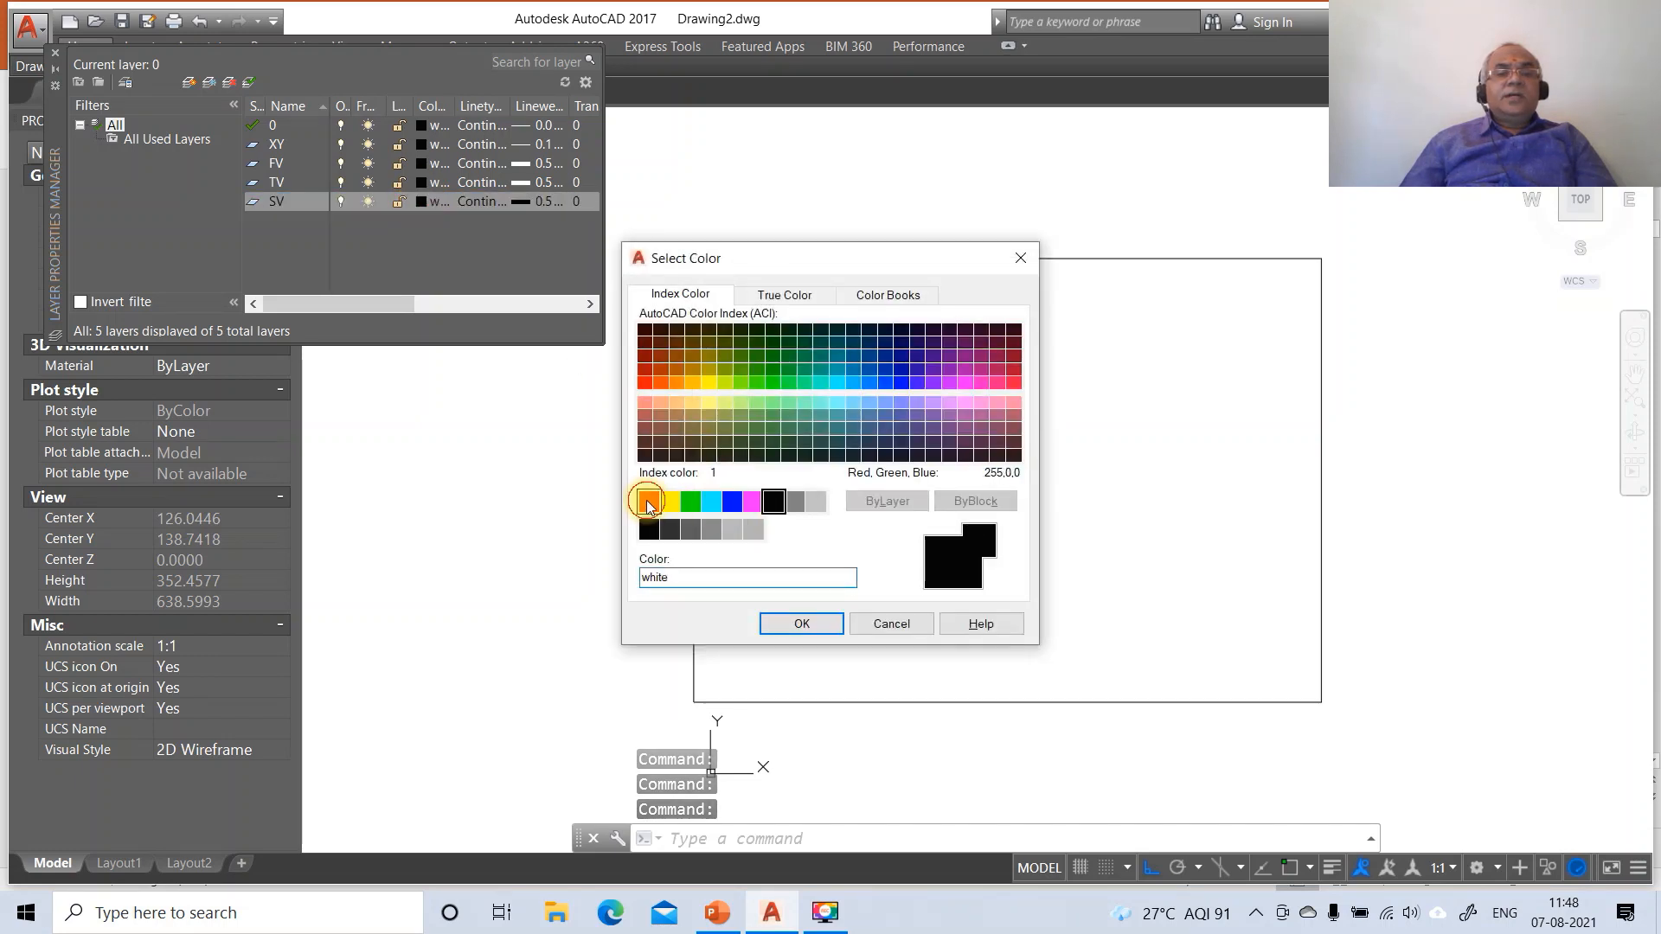
left_click(648, 501)
left_click(790, 625)
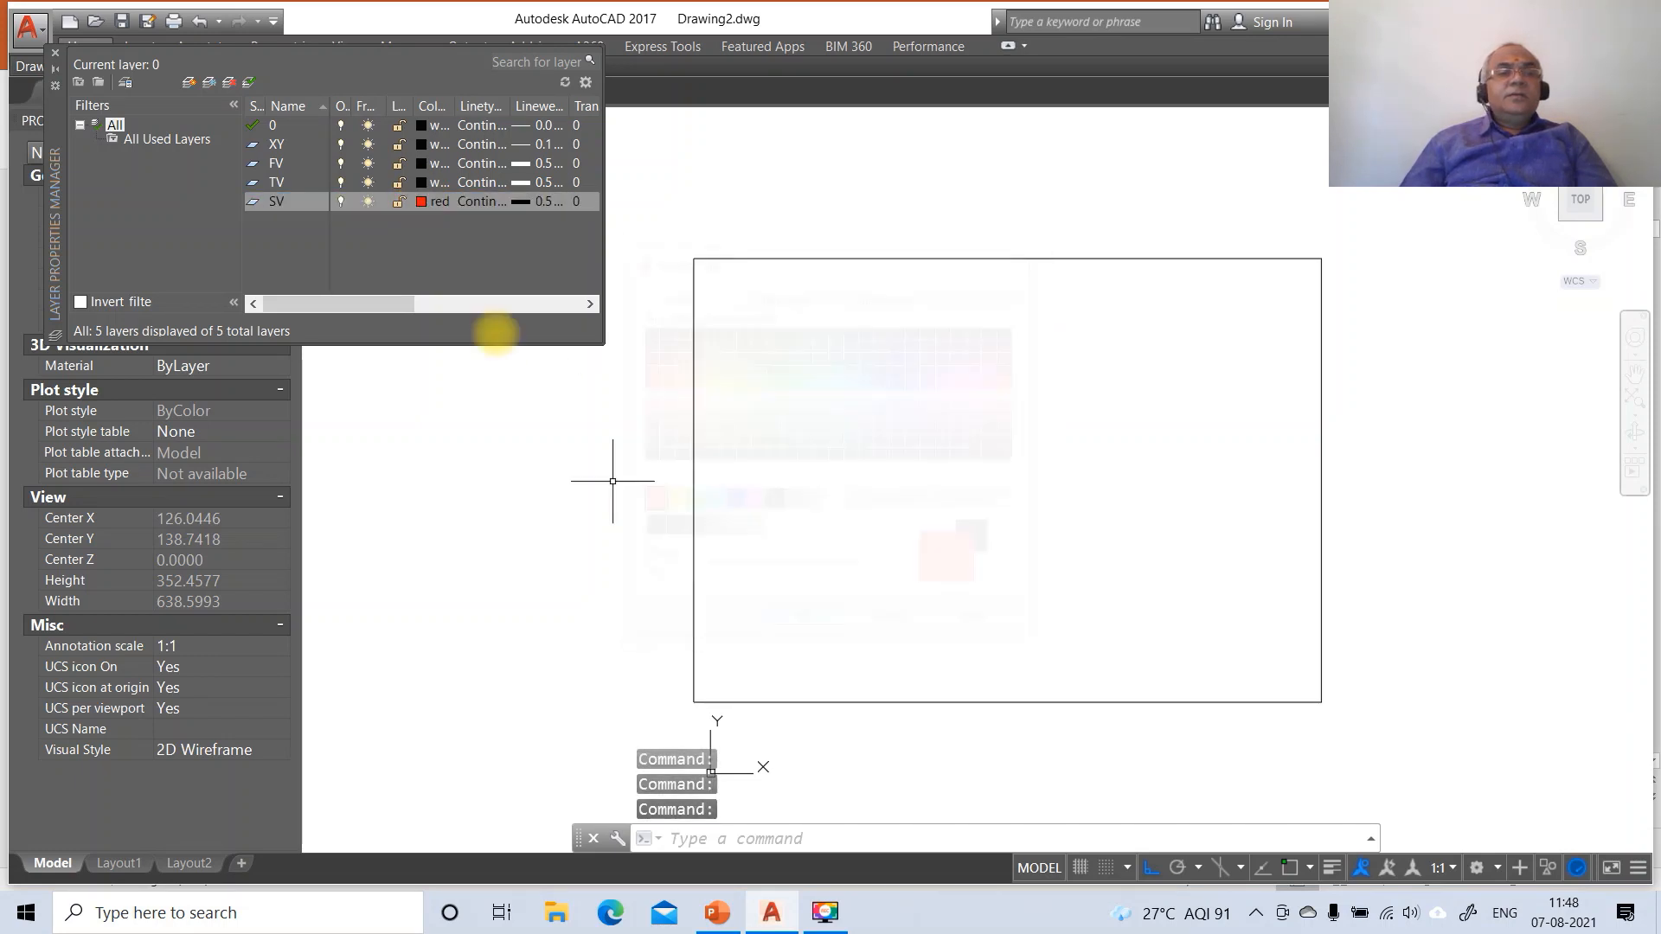
Set the colour of layer TV to magenta and of layer FV to blue, and close the layer manager
left_click(420, 182)
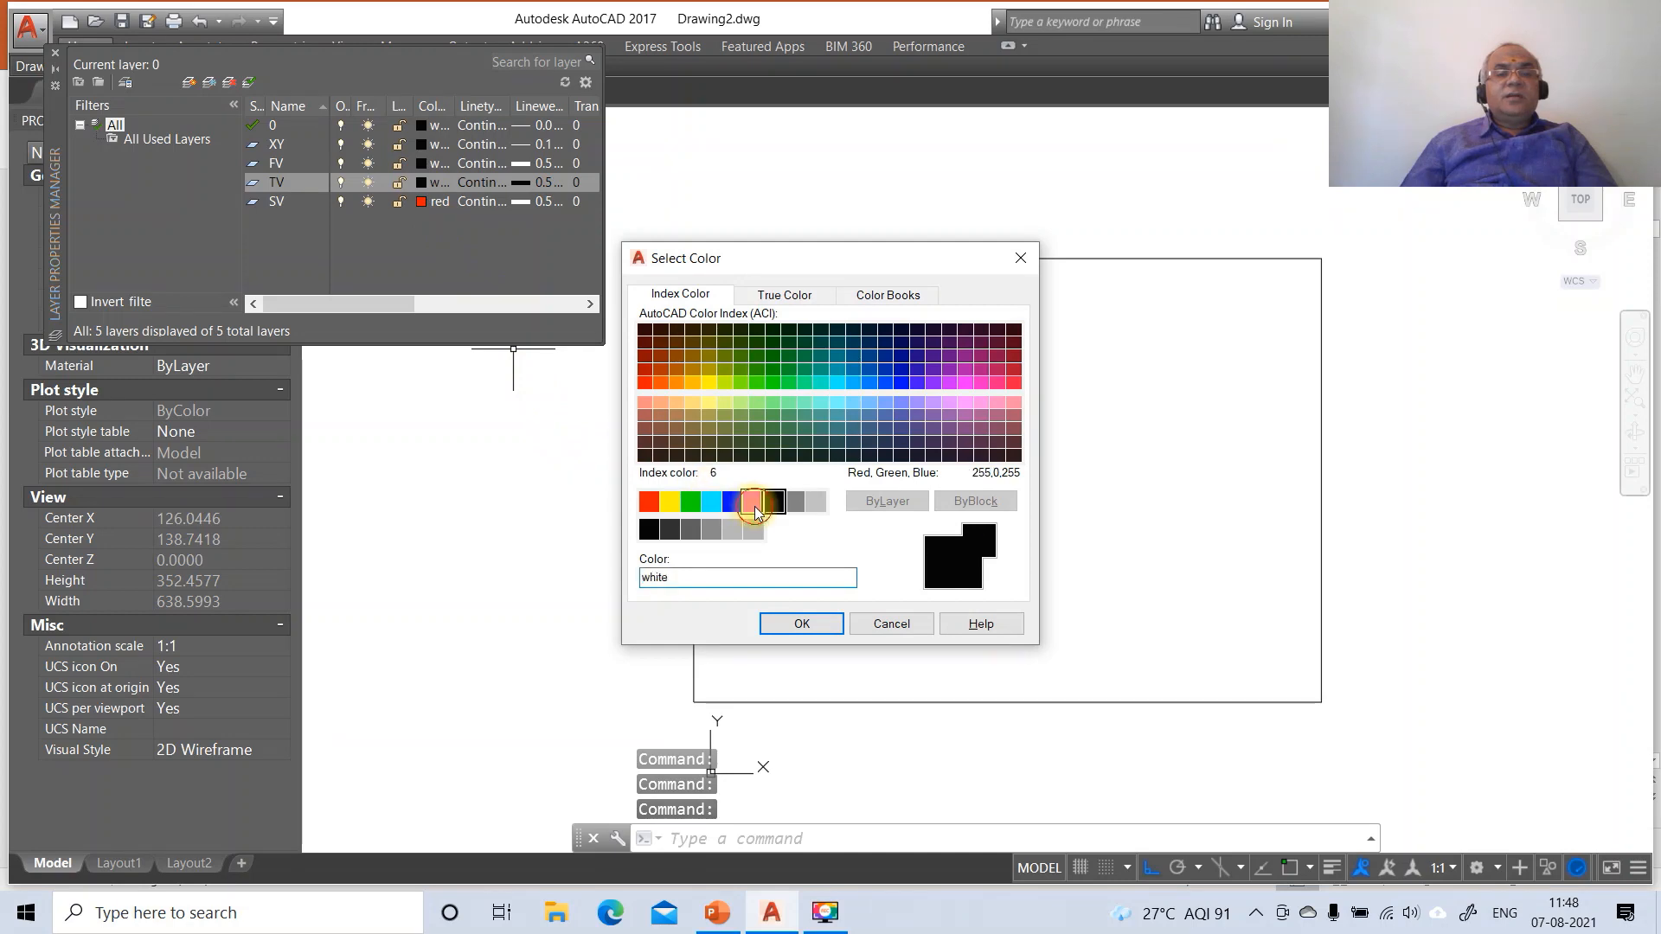
left_click(754, 509)
left_click(792, 624)
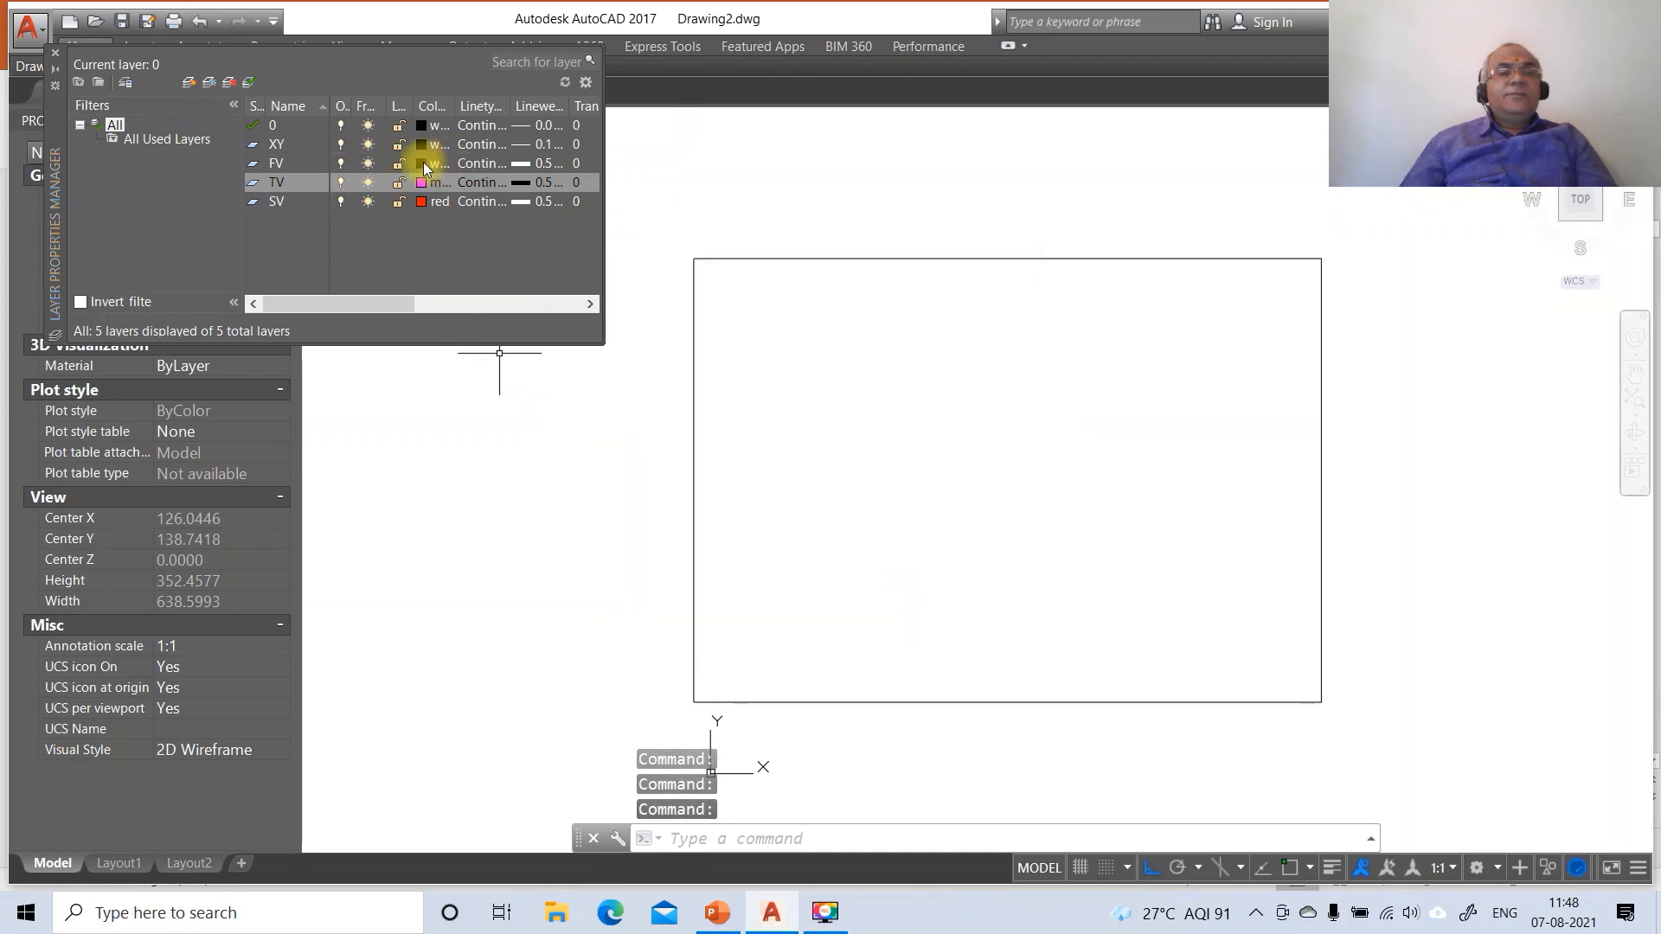
left_click(421, 164)
left_click(732, 502)
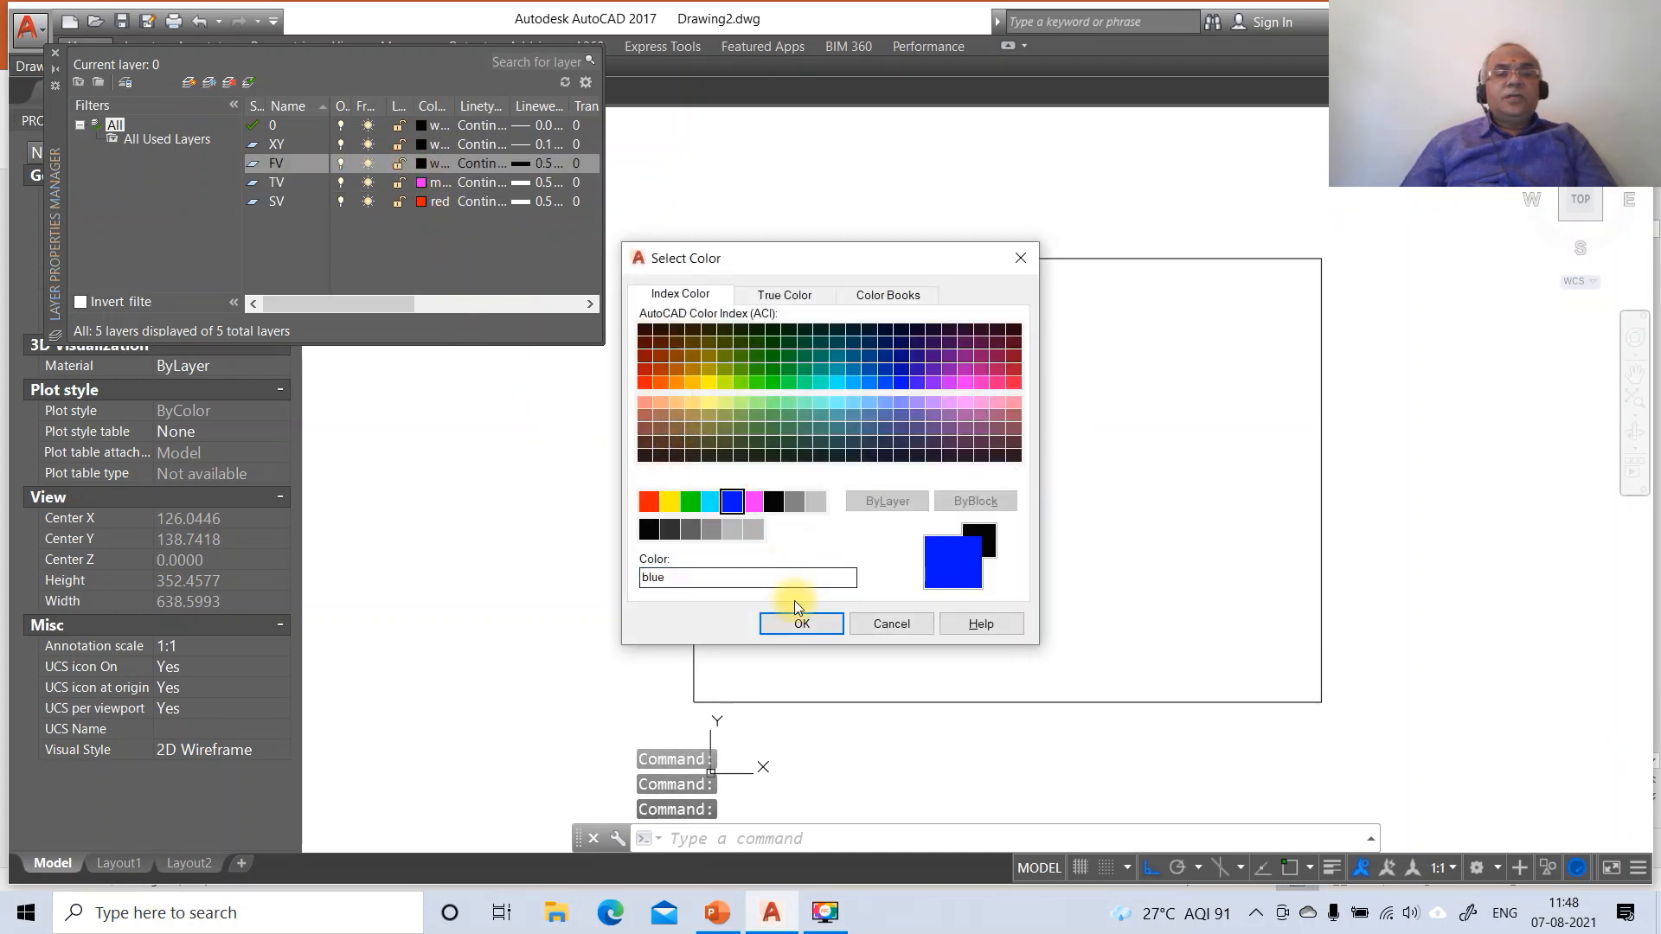
left_click(794, 622)
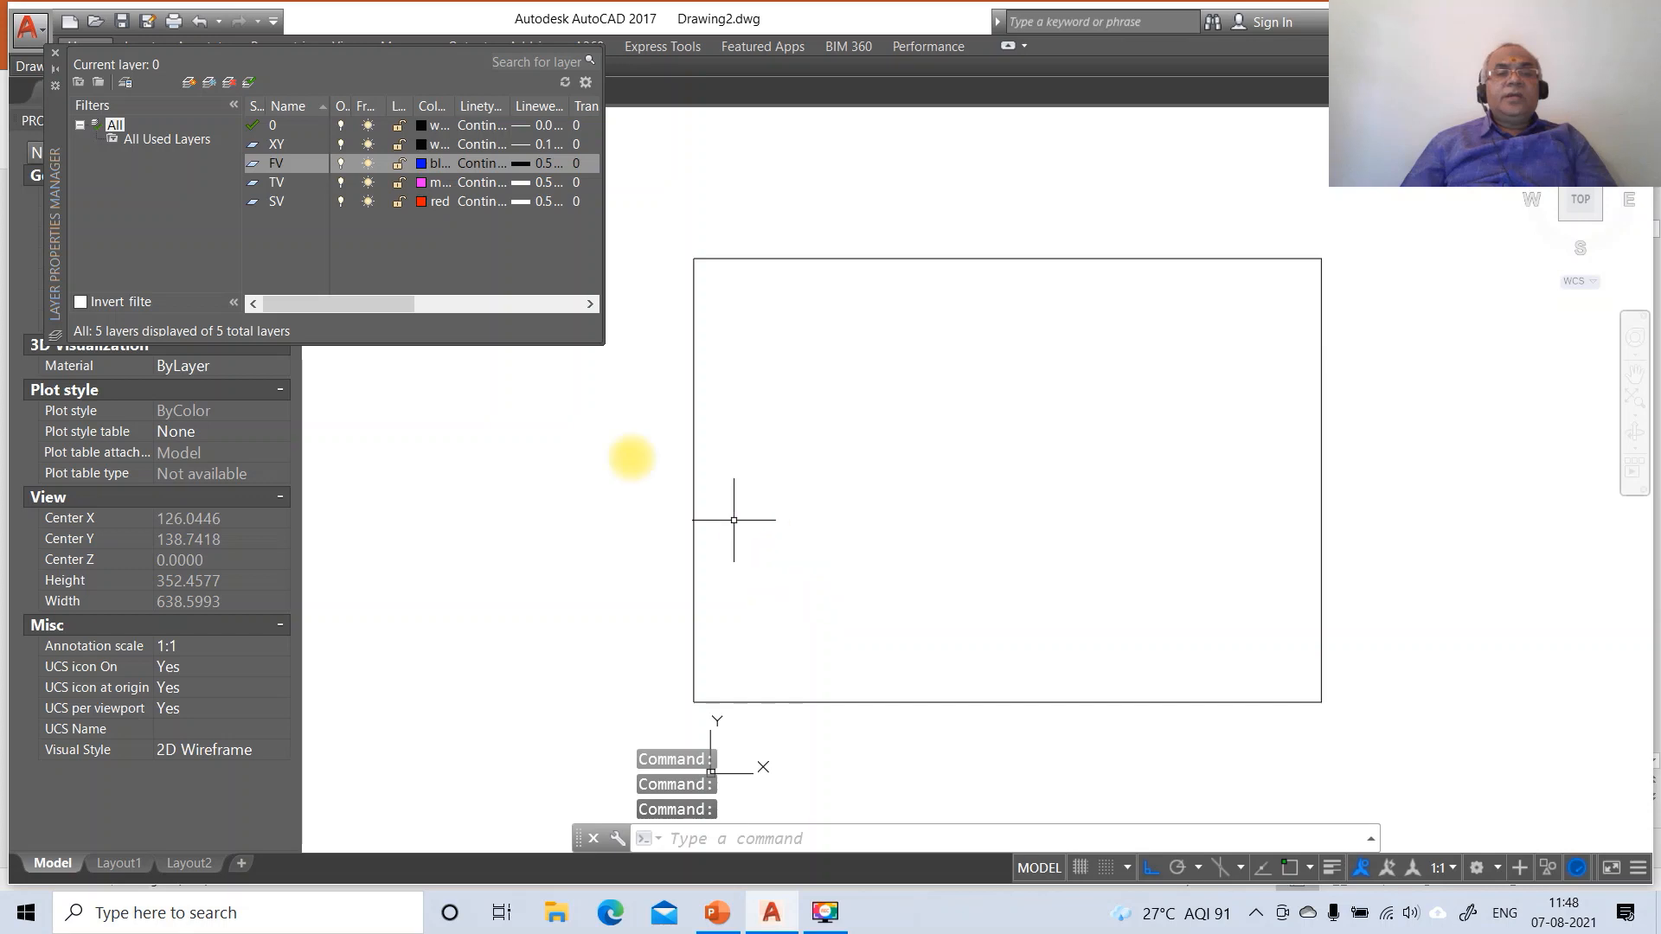
left_click(55, 60)
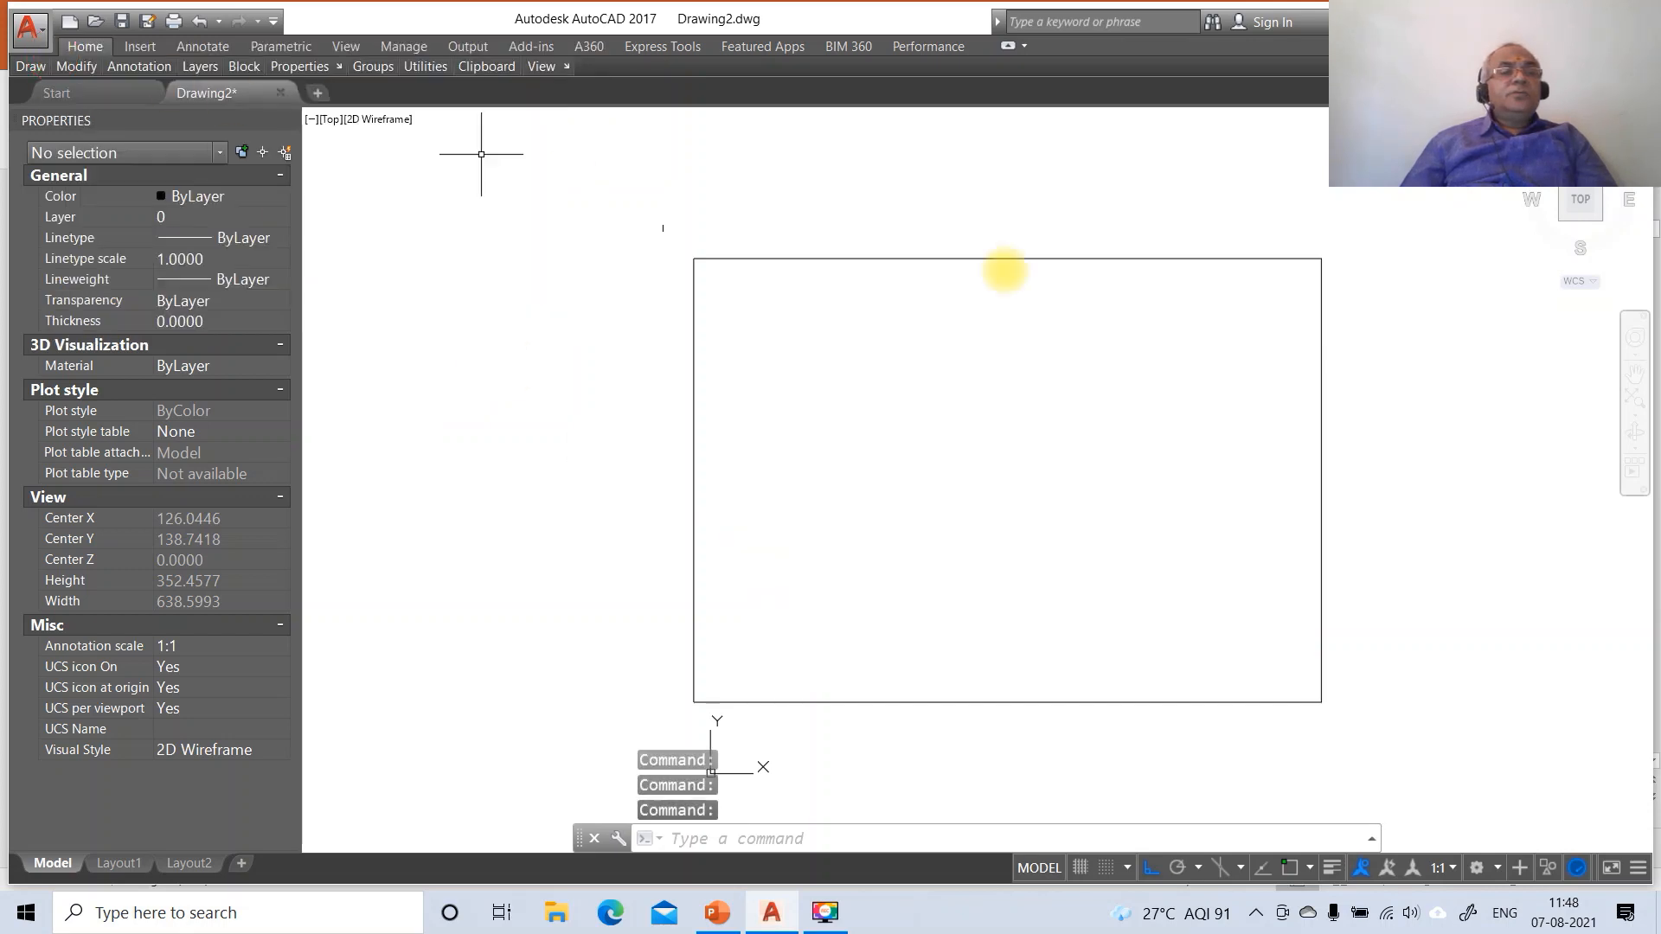
Check the final solution slide in PowerPoint and, back in AutoCAD, draw a pentagon by its vertical 25 mm edge in the sheet's lower-left area
left_click(725, 915)
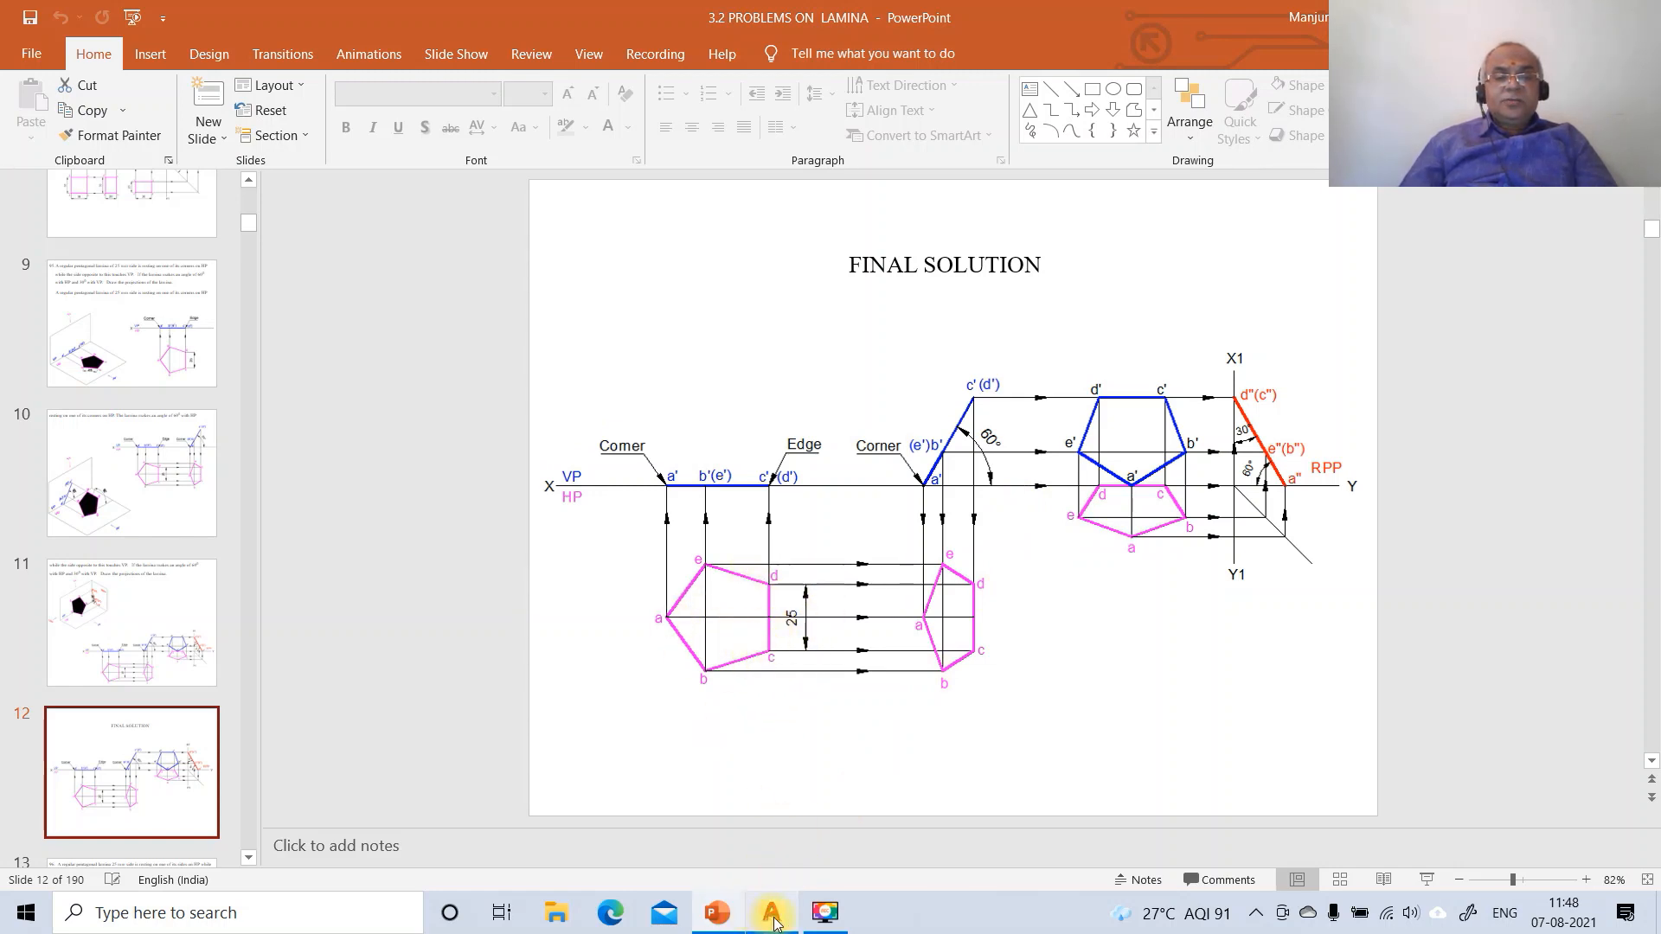
left_click(773, 916)
type("P")
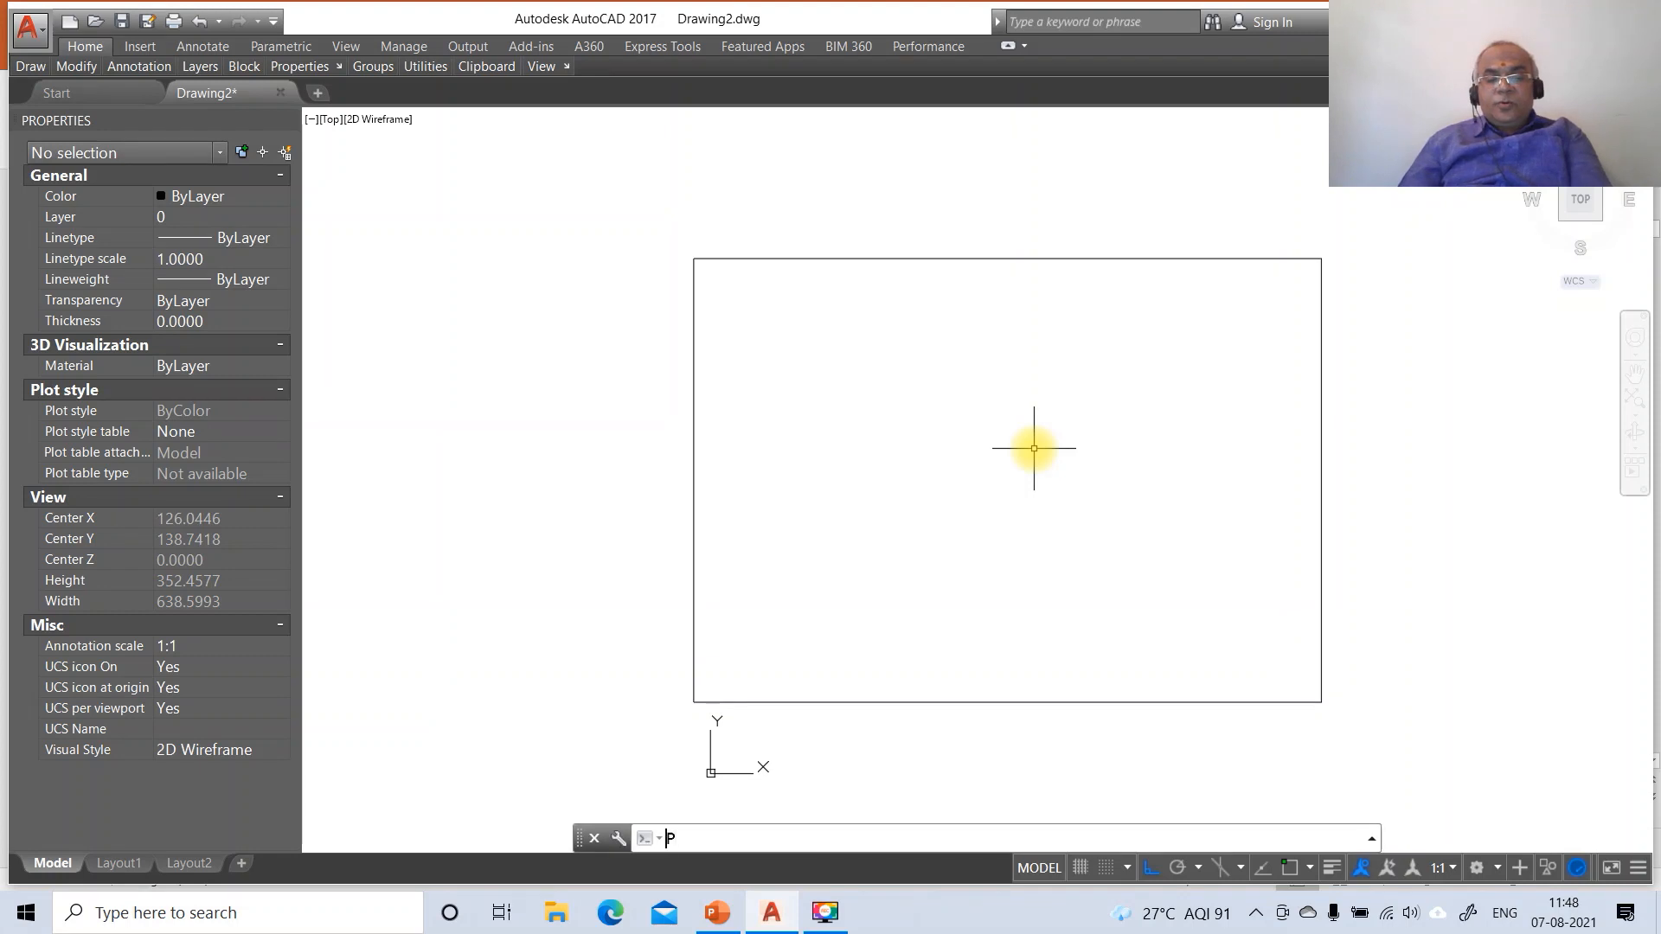
type("OL")
key("Return")
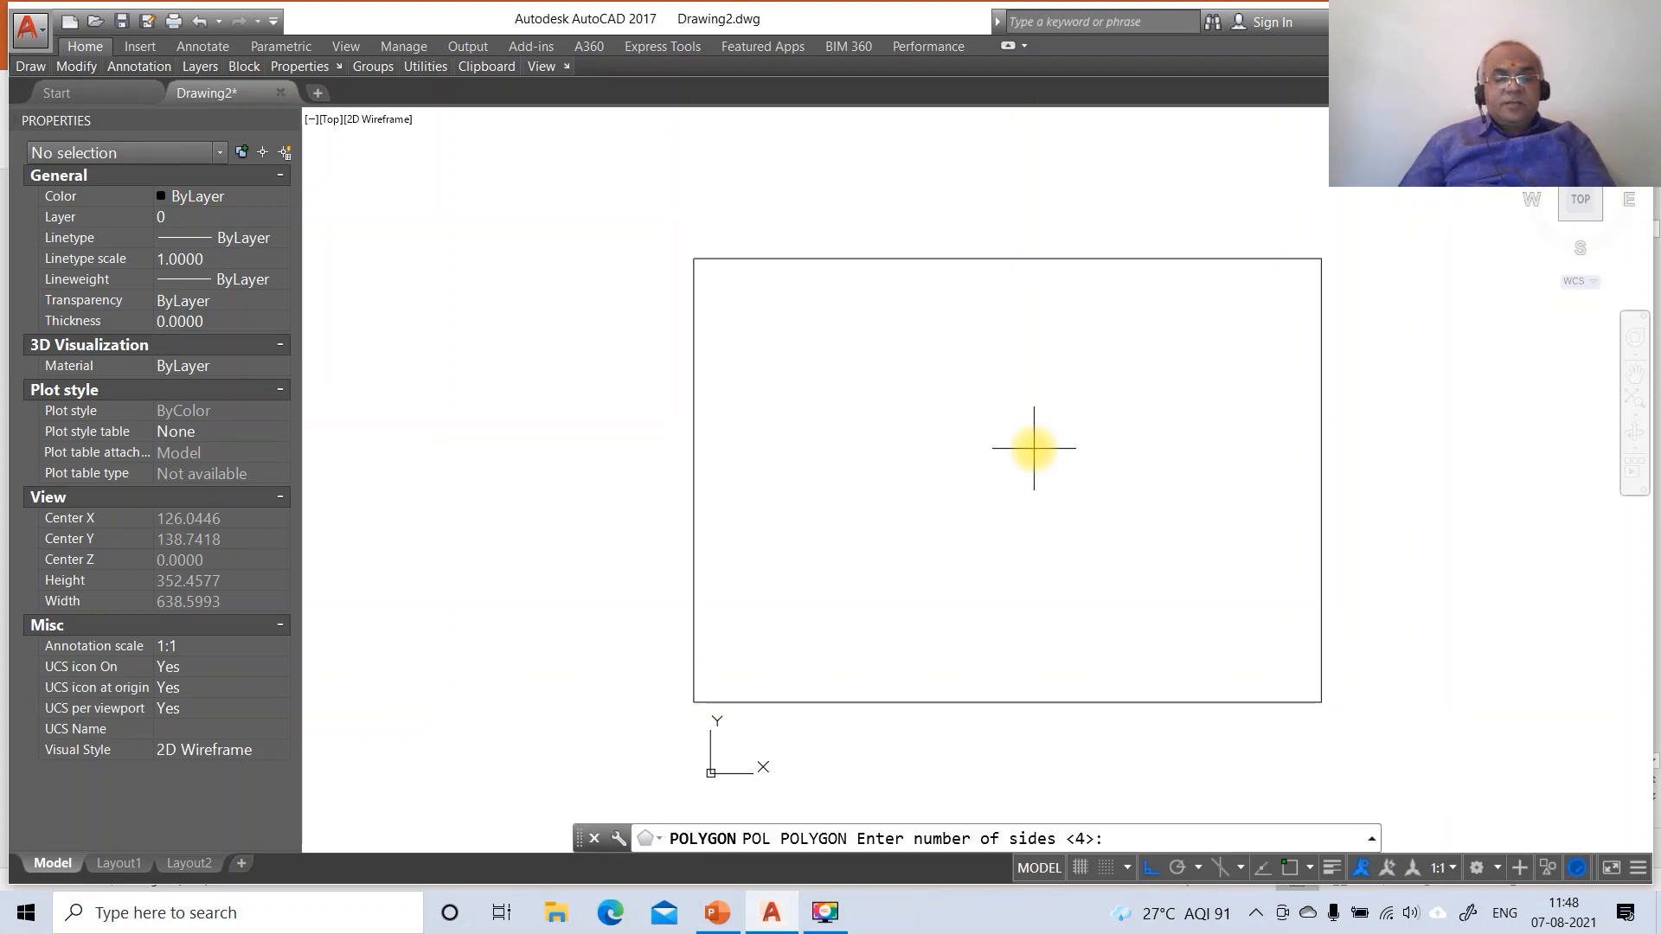
key("Return")
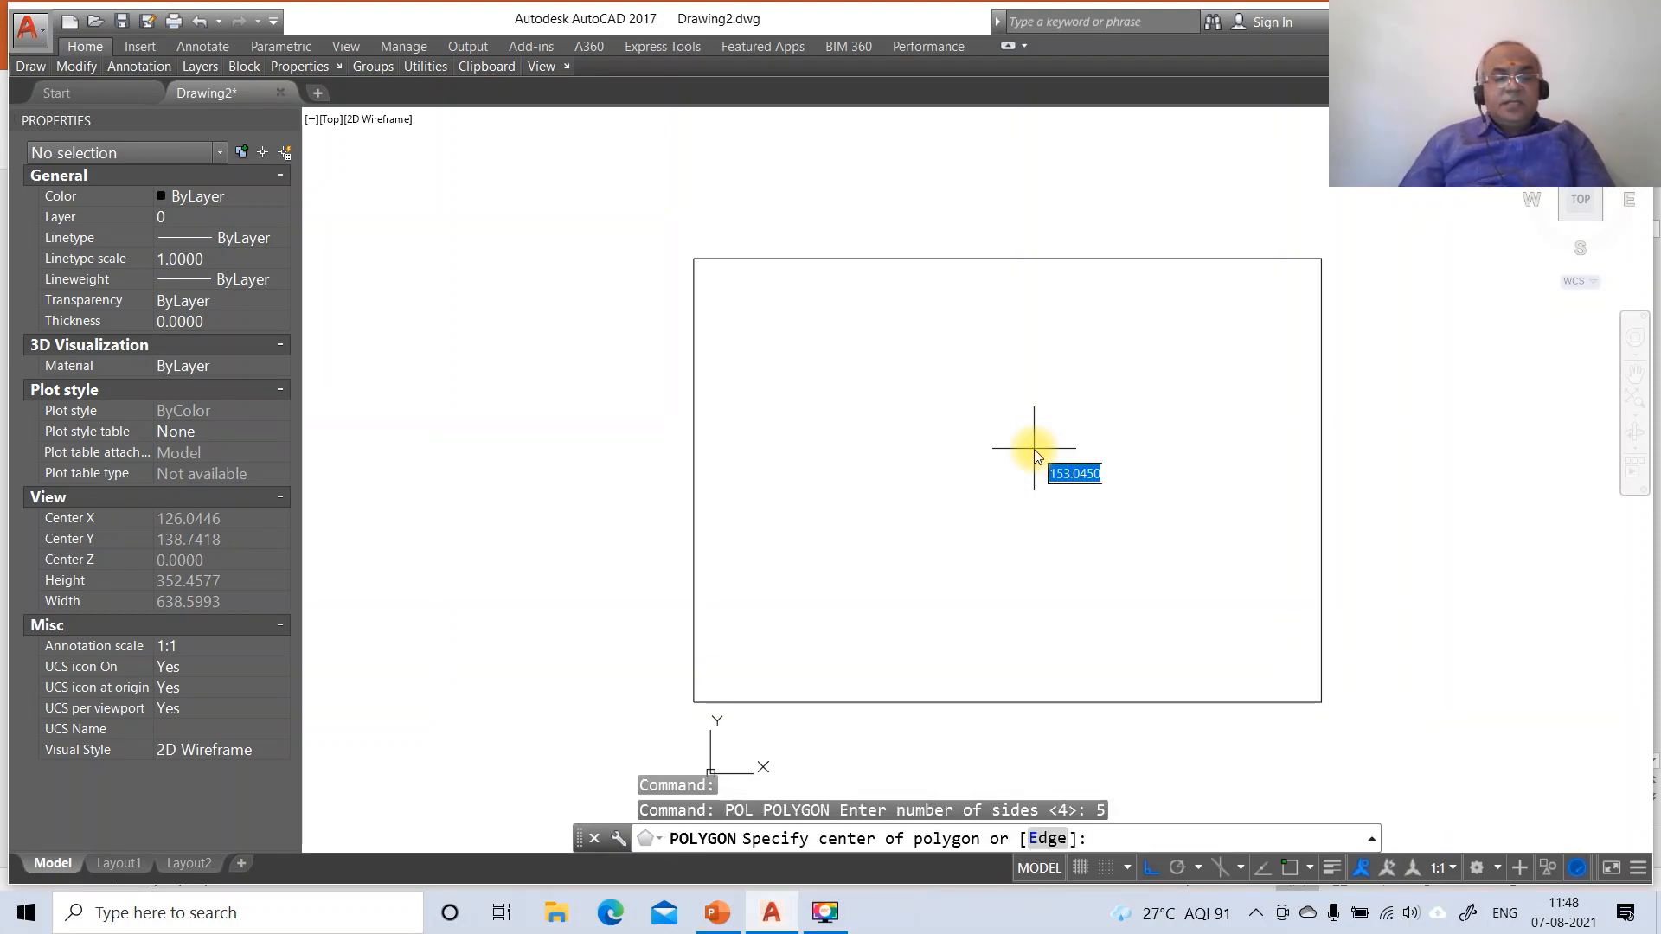
type("E")
key("Return")
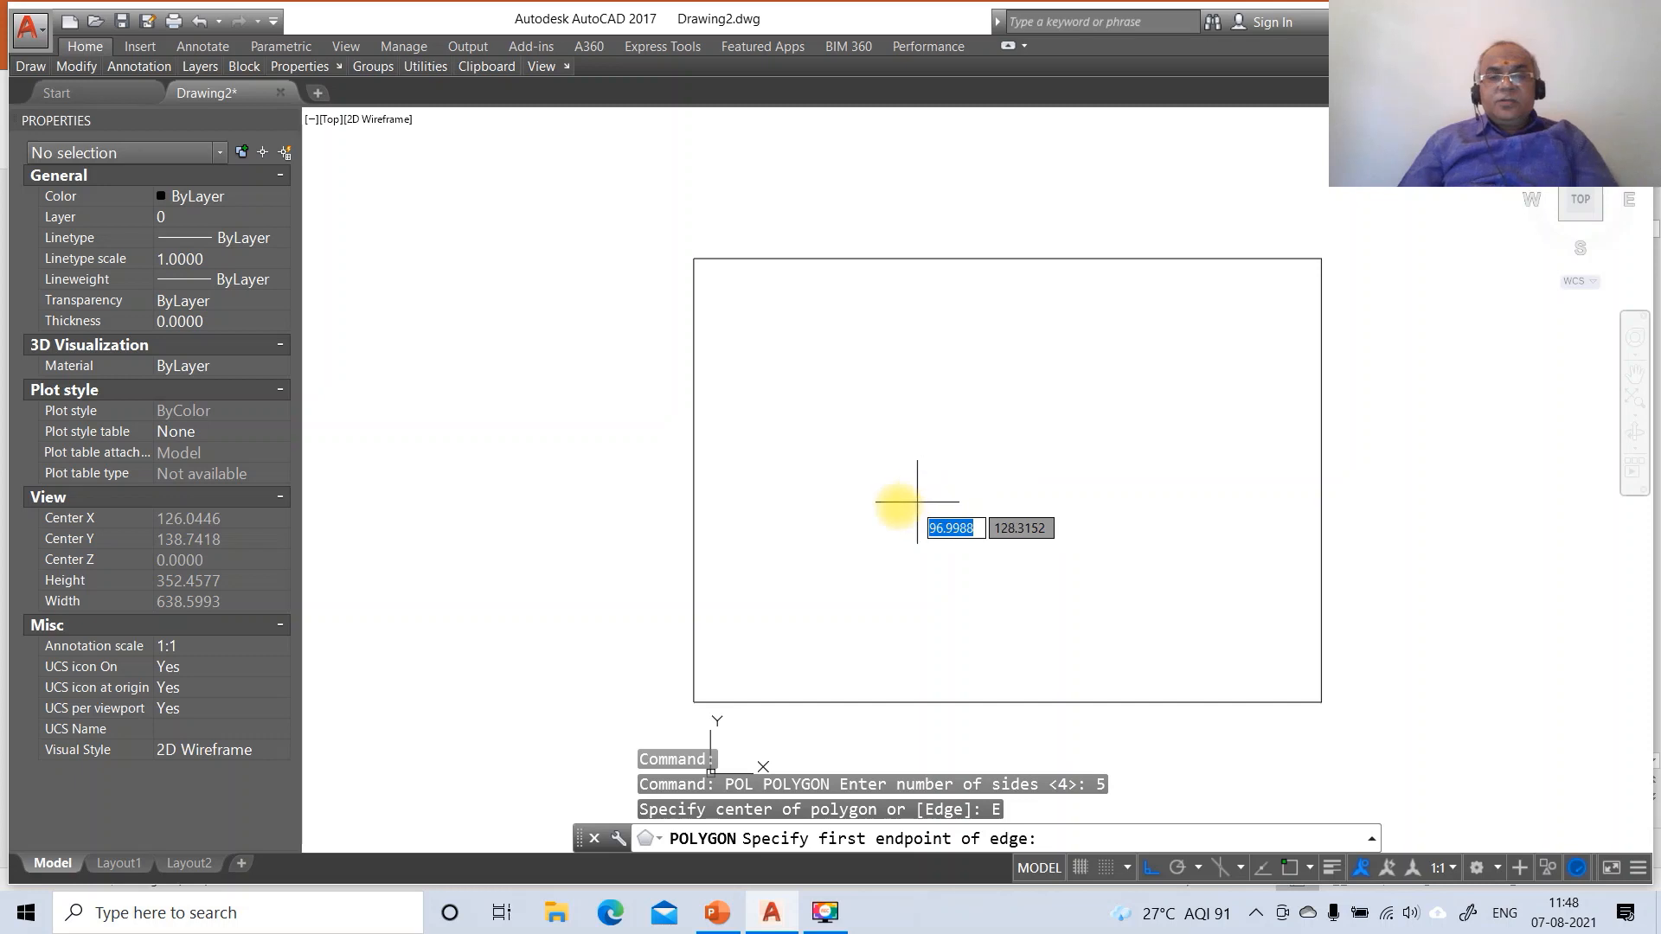
left_click(851, 622)
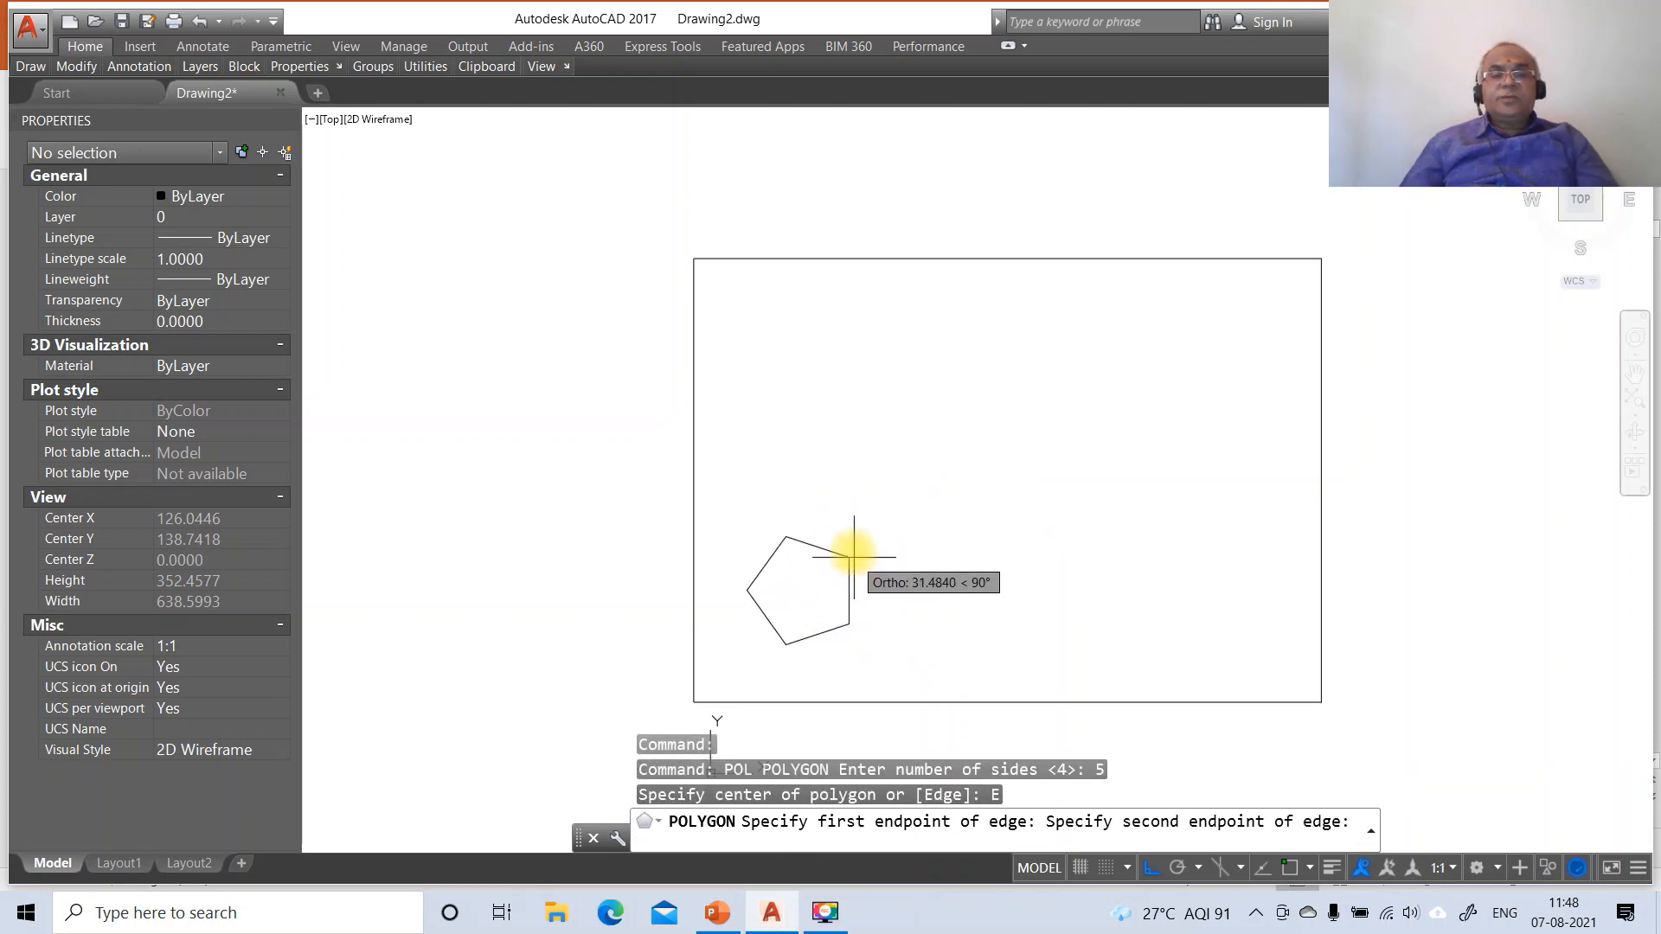
type("2")
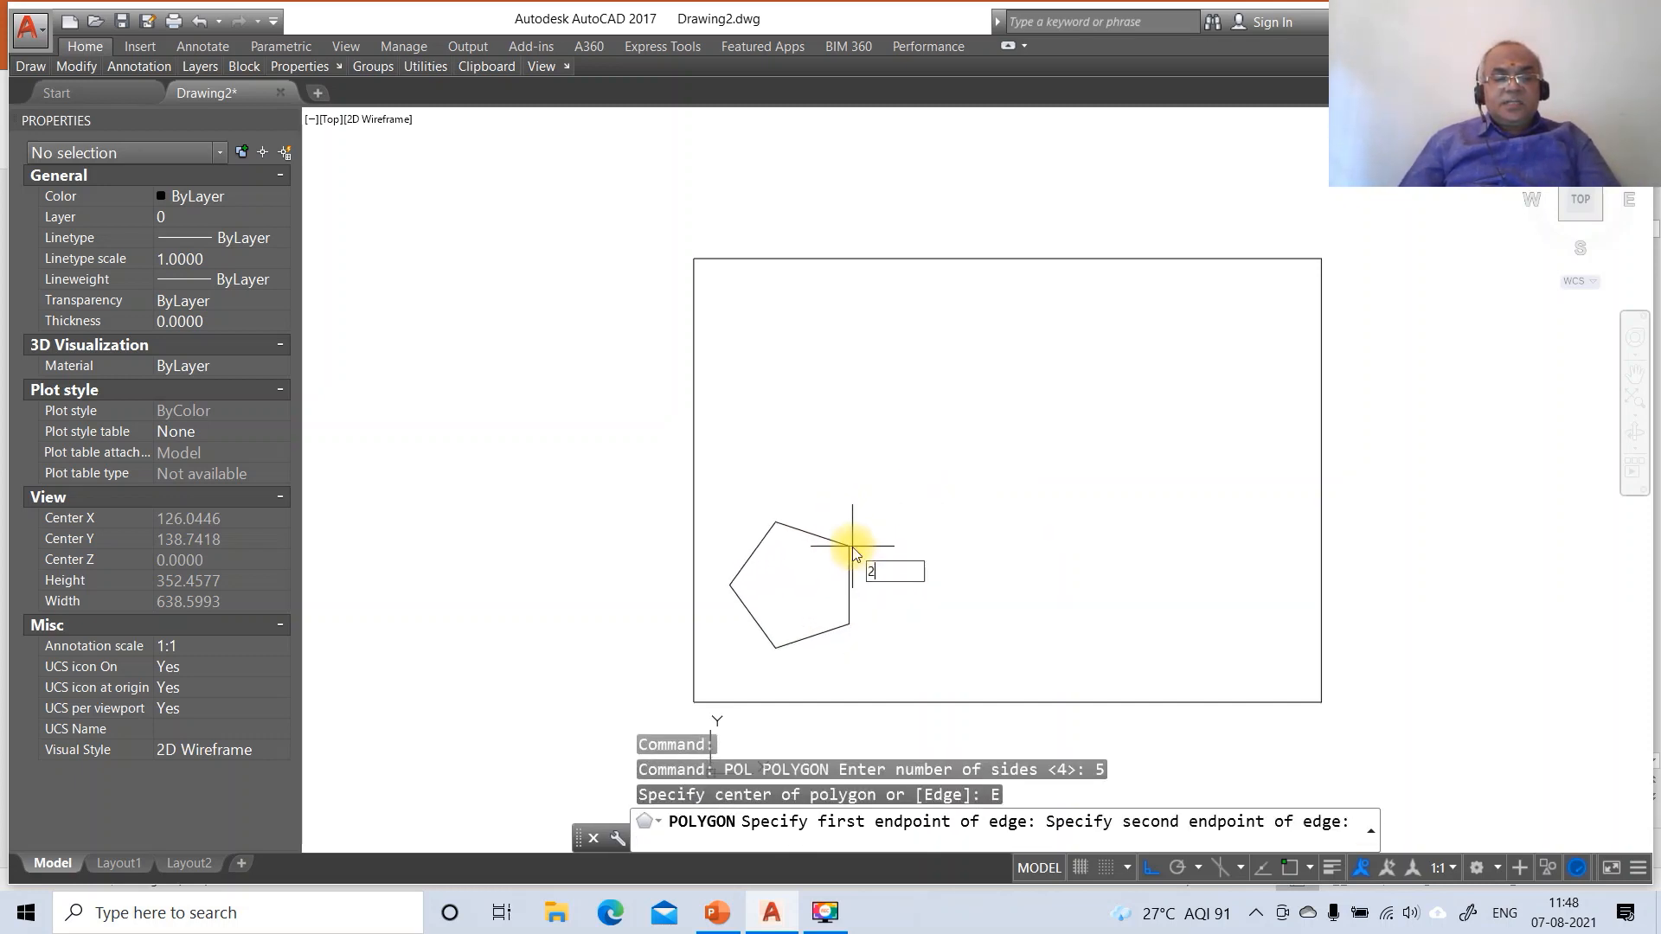
type("5")
key("Return")
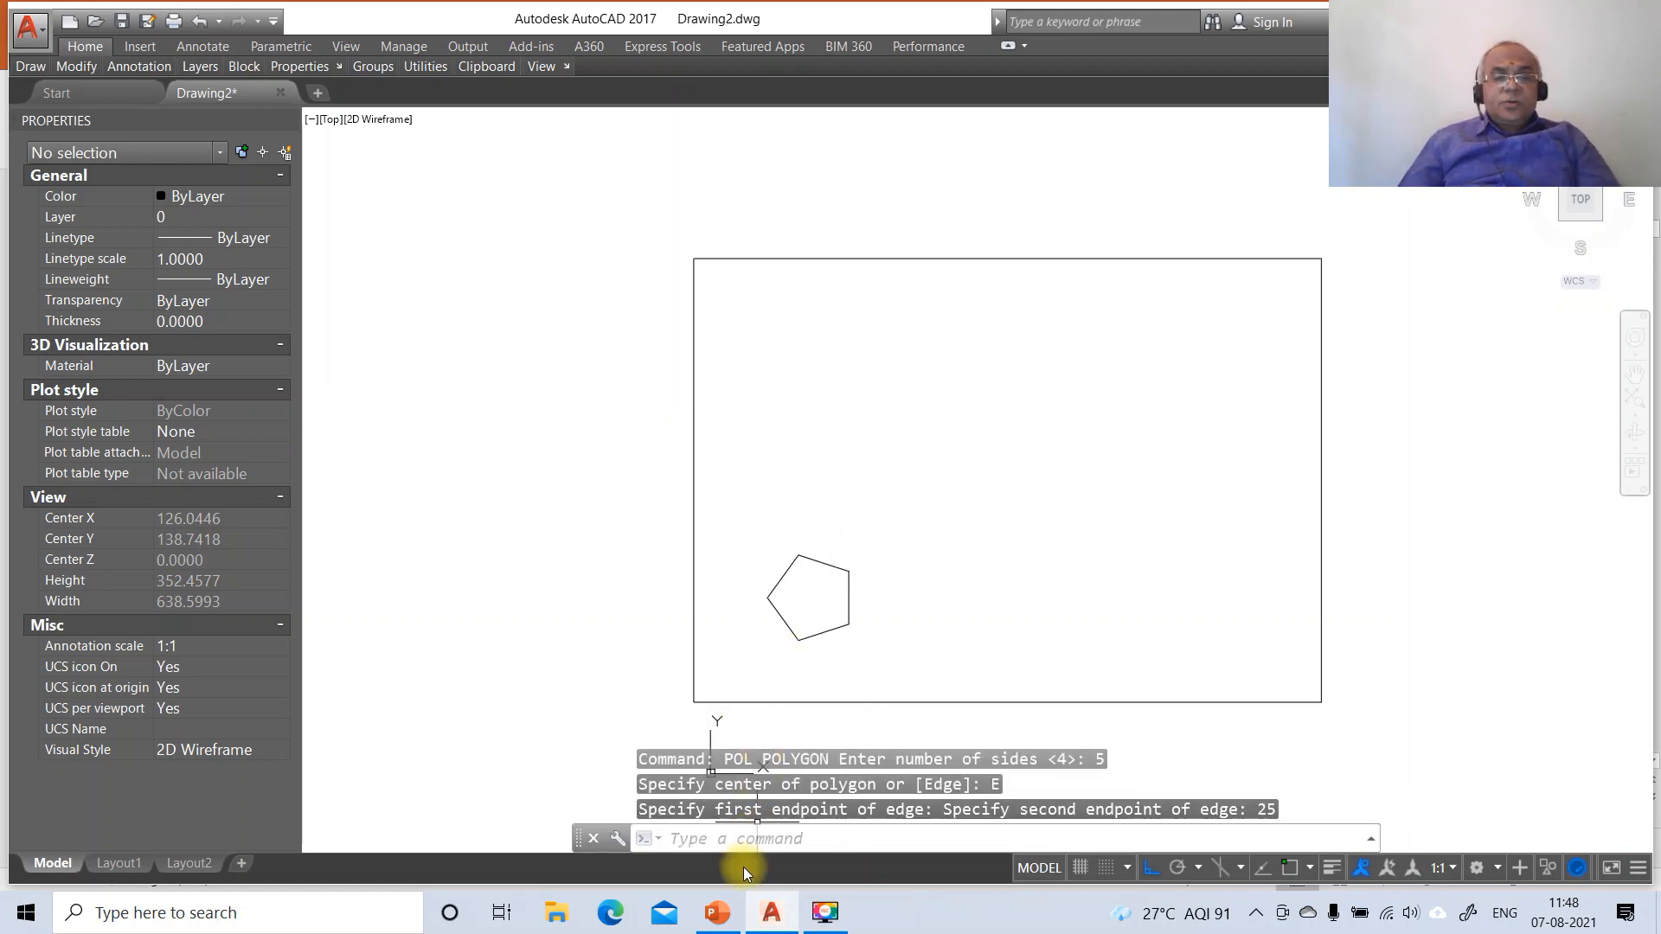
Recheck the solution slide in PowerPoint and, back in AutoCAD, move the pentagon straight up within the sheet
left_click(717, 911)
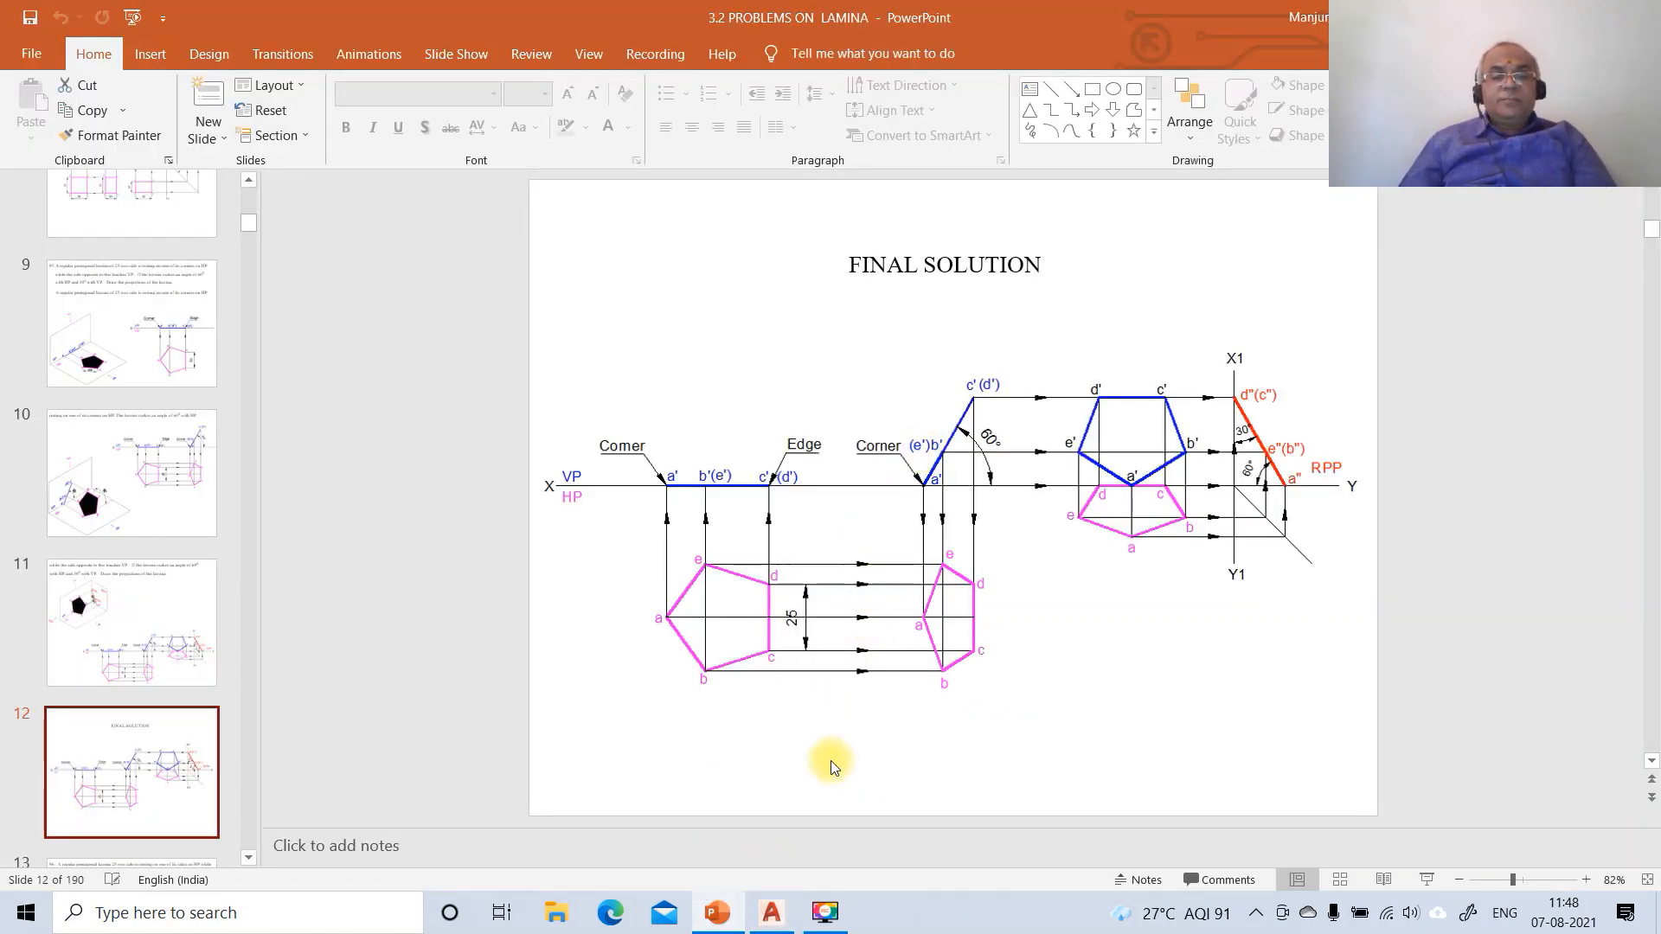
left_click(768, 913)
type("m")
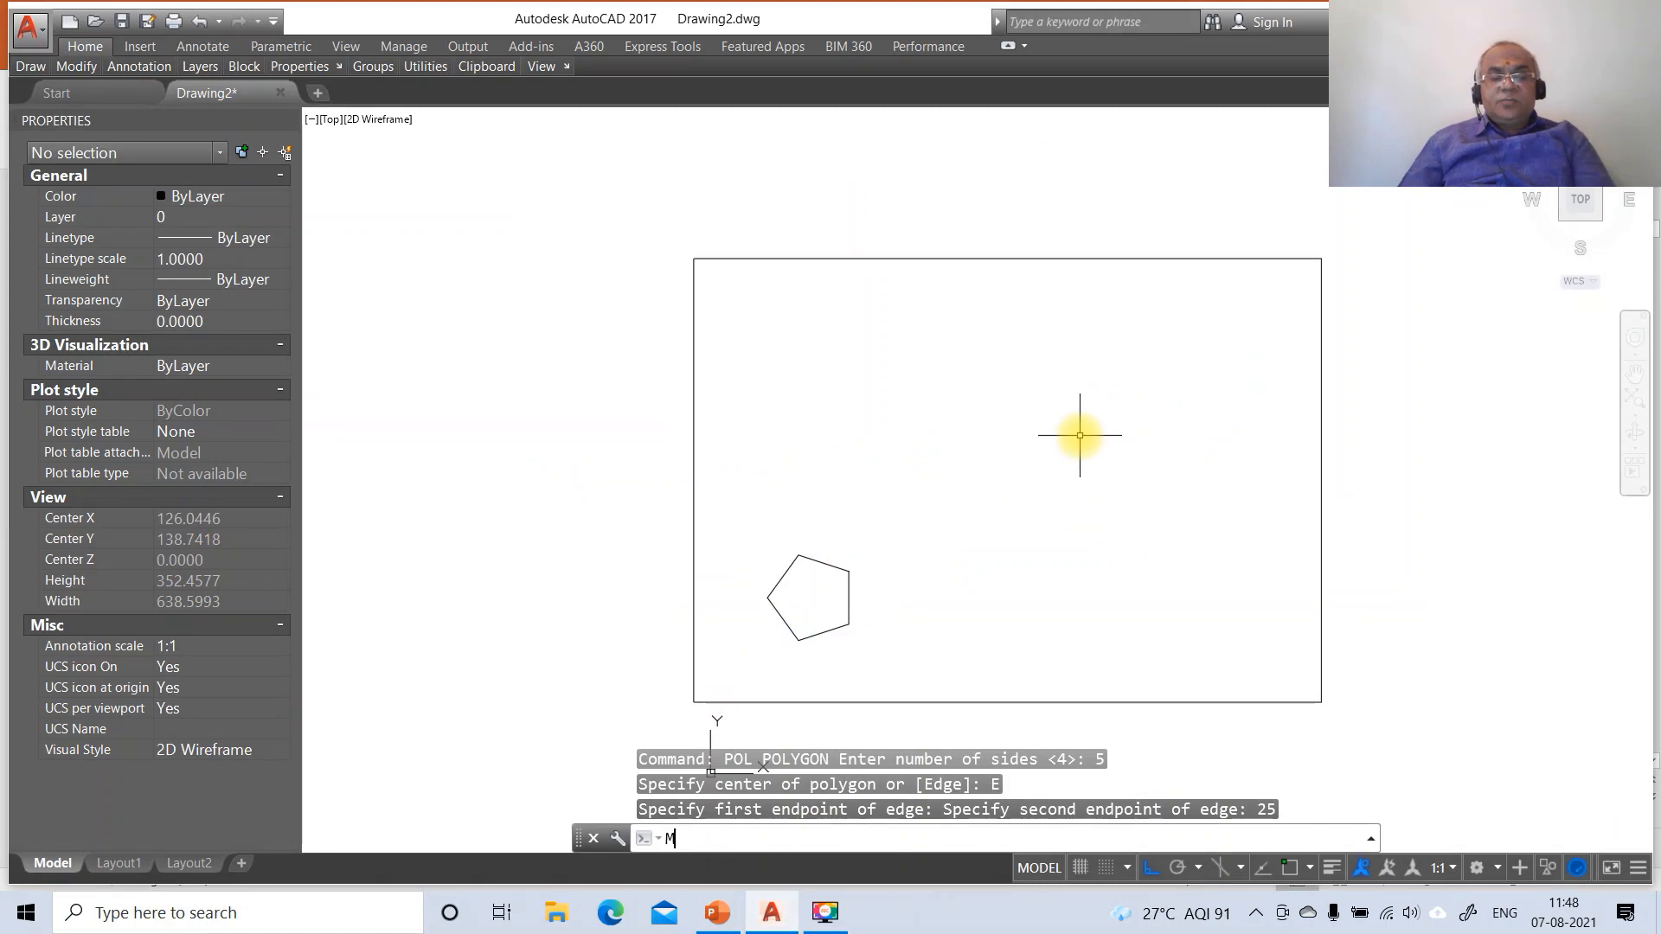
key("Return")
left_click(838, 630)
left_click(815, 656)
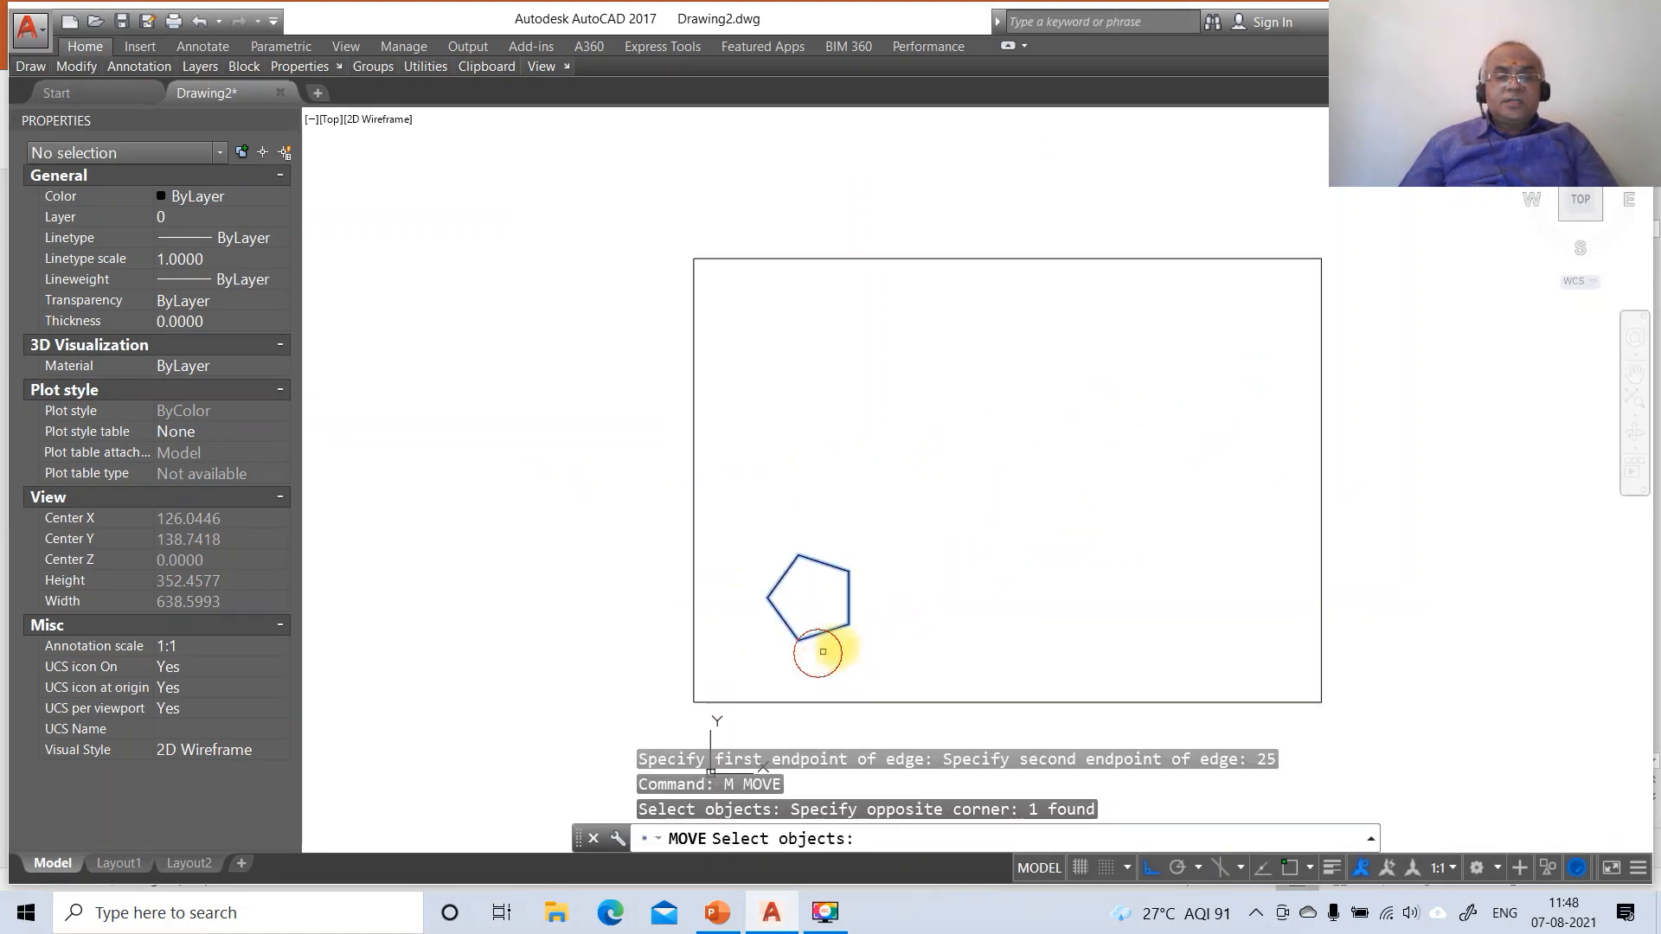
key("Return")
left_click(874, 627)
left_click(884, 561)
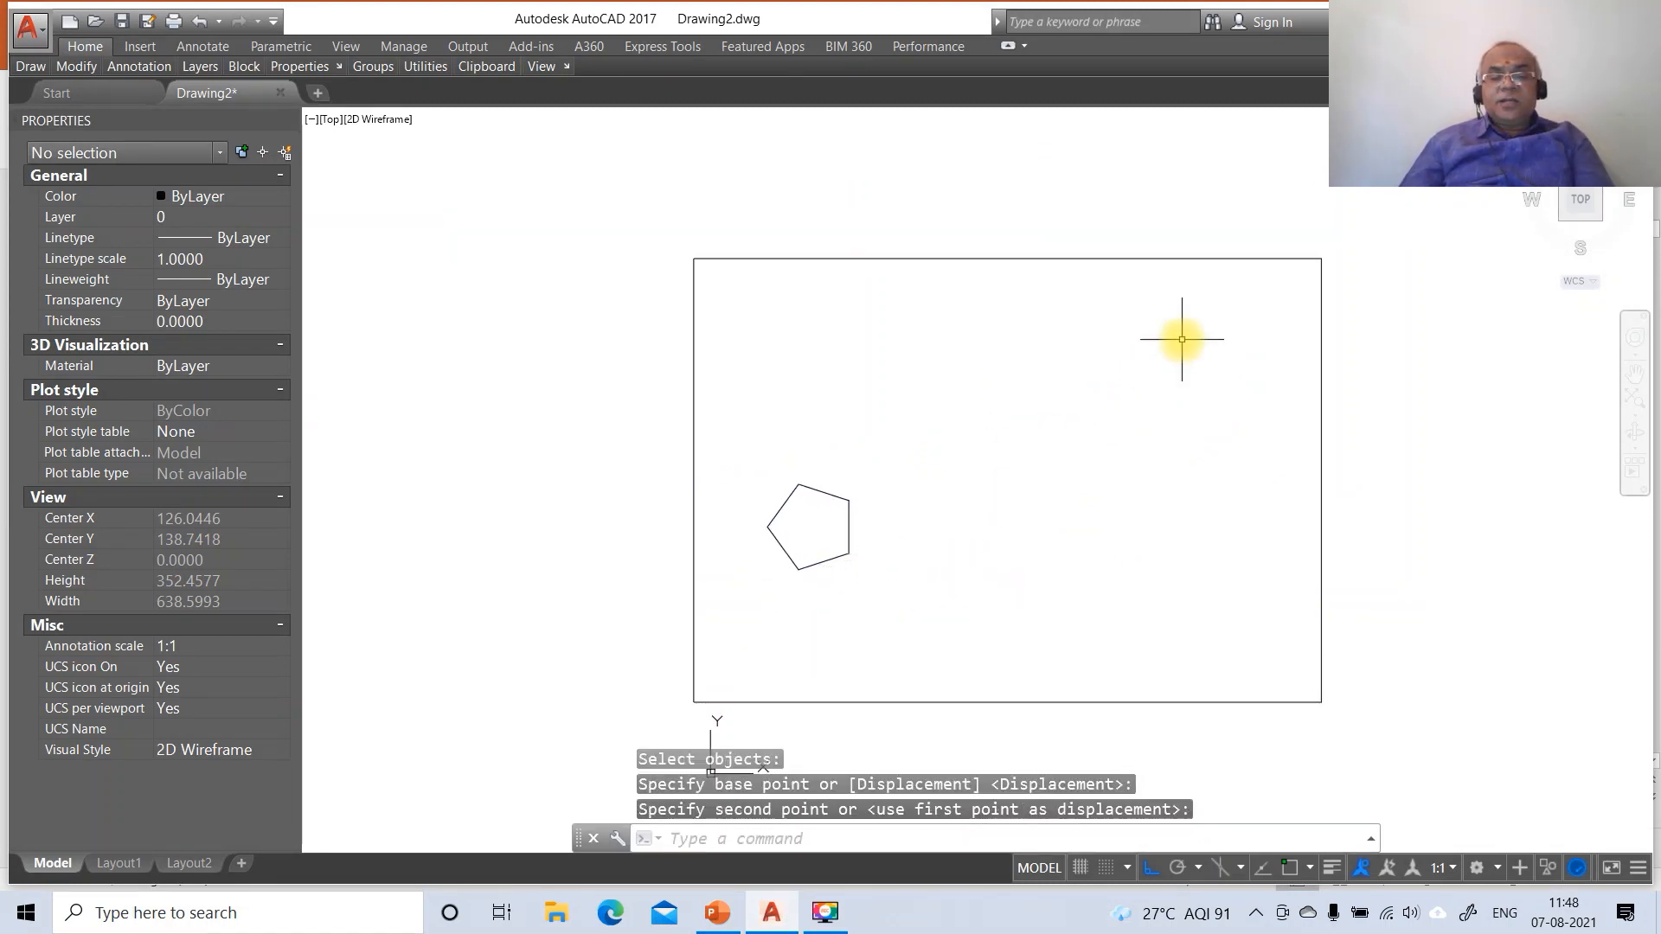
Draw a horizontal line above the pentagon, extending beyond it on both sides
type("l")
key("Return")
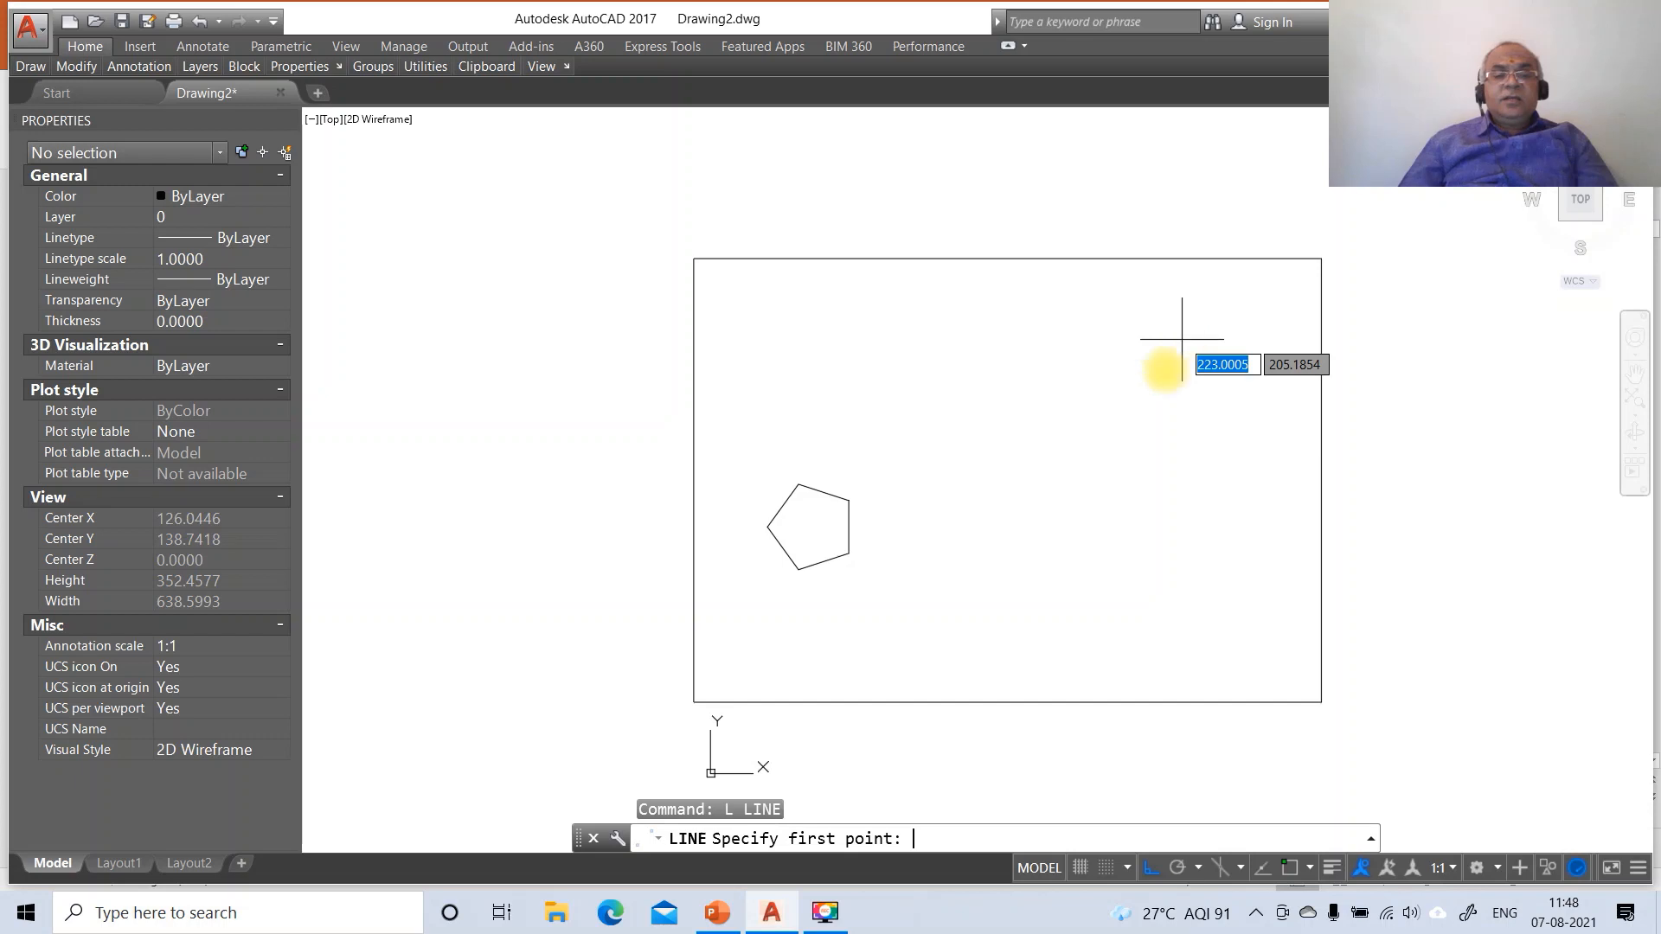
left_click(731, 445)
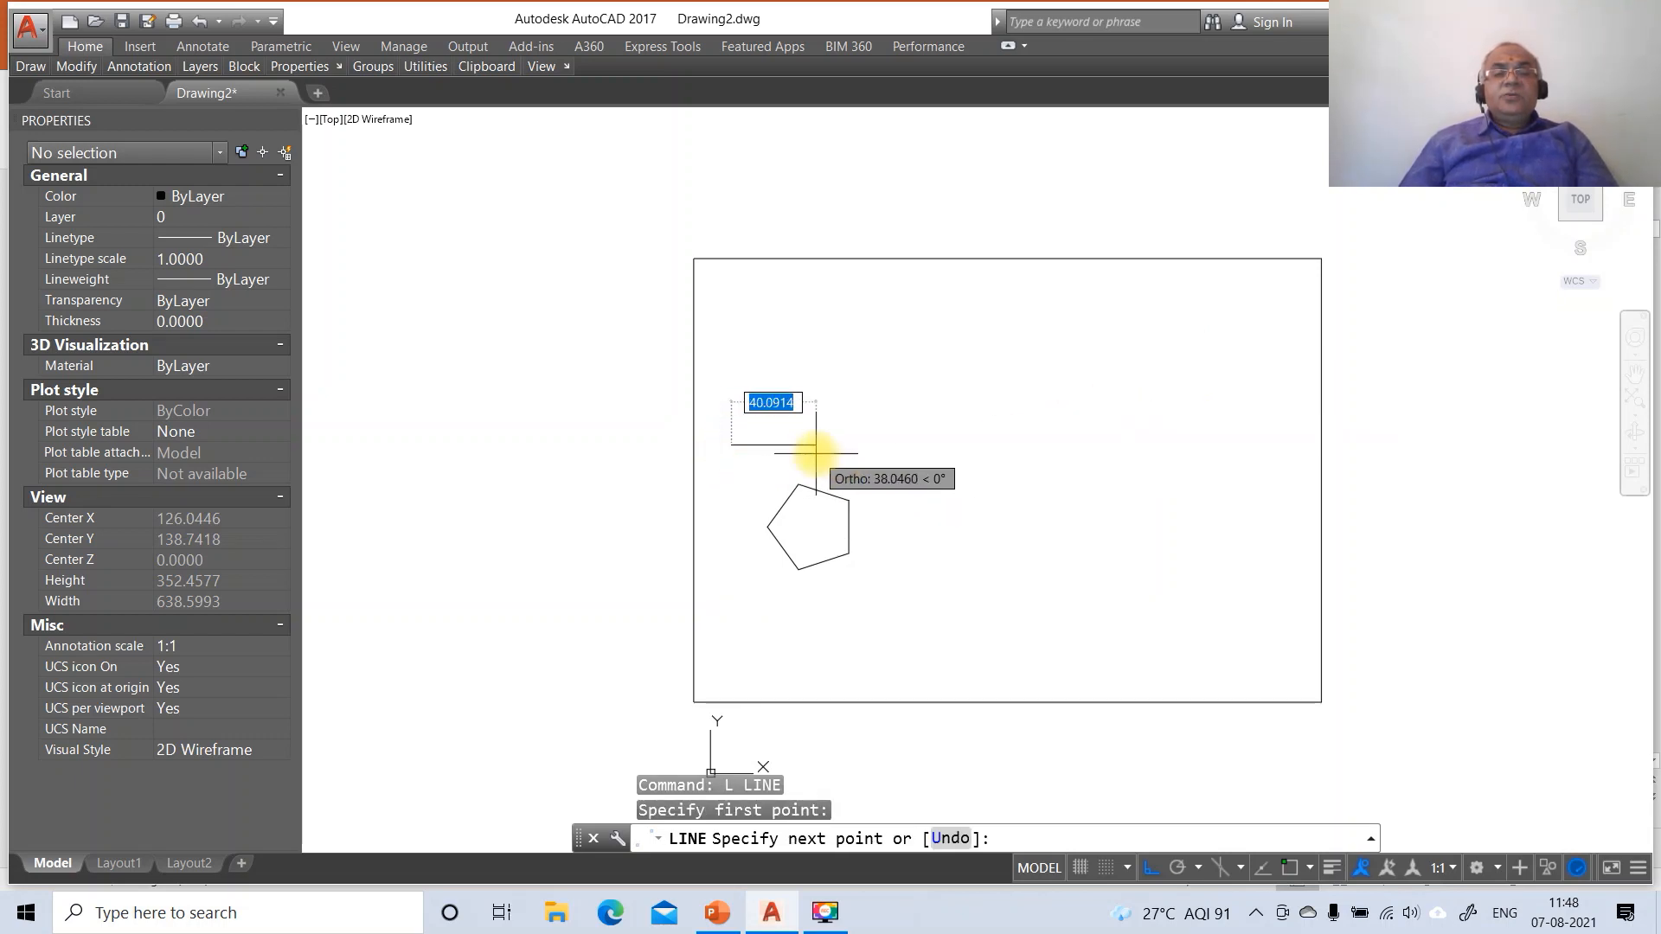
left_click(899, 450)
key("Return")
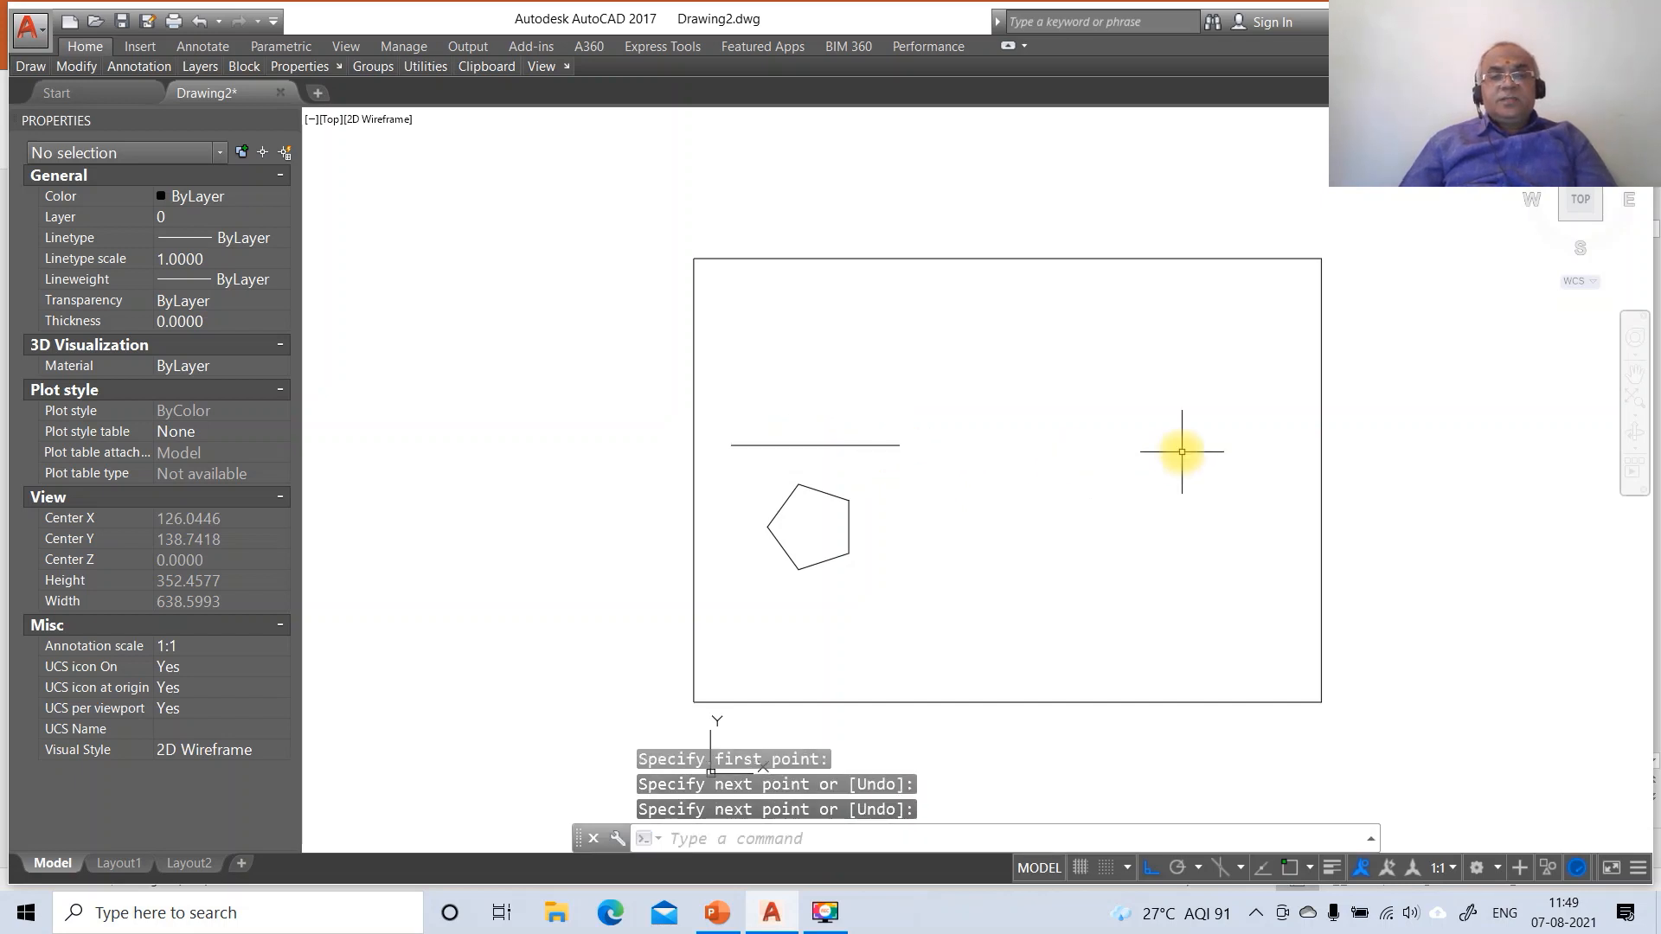
Draw a vertical projector from the pentagon's upper-right vertex perpendicular to the horizontal line
key("Return")
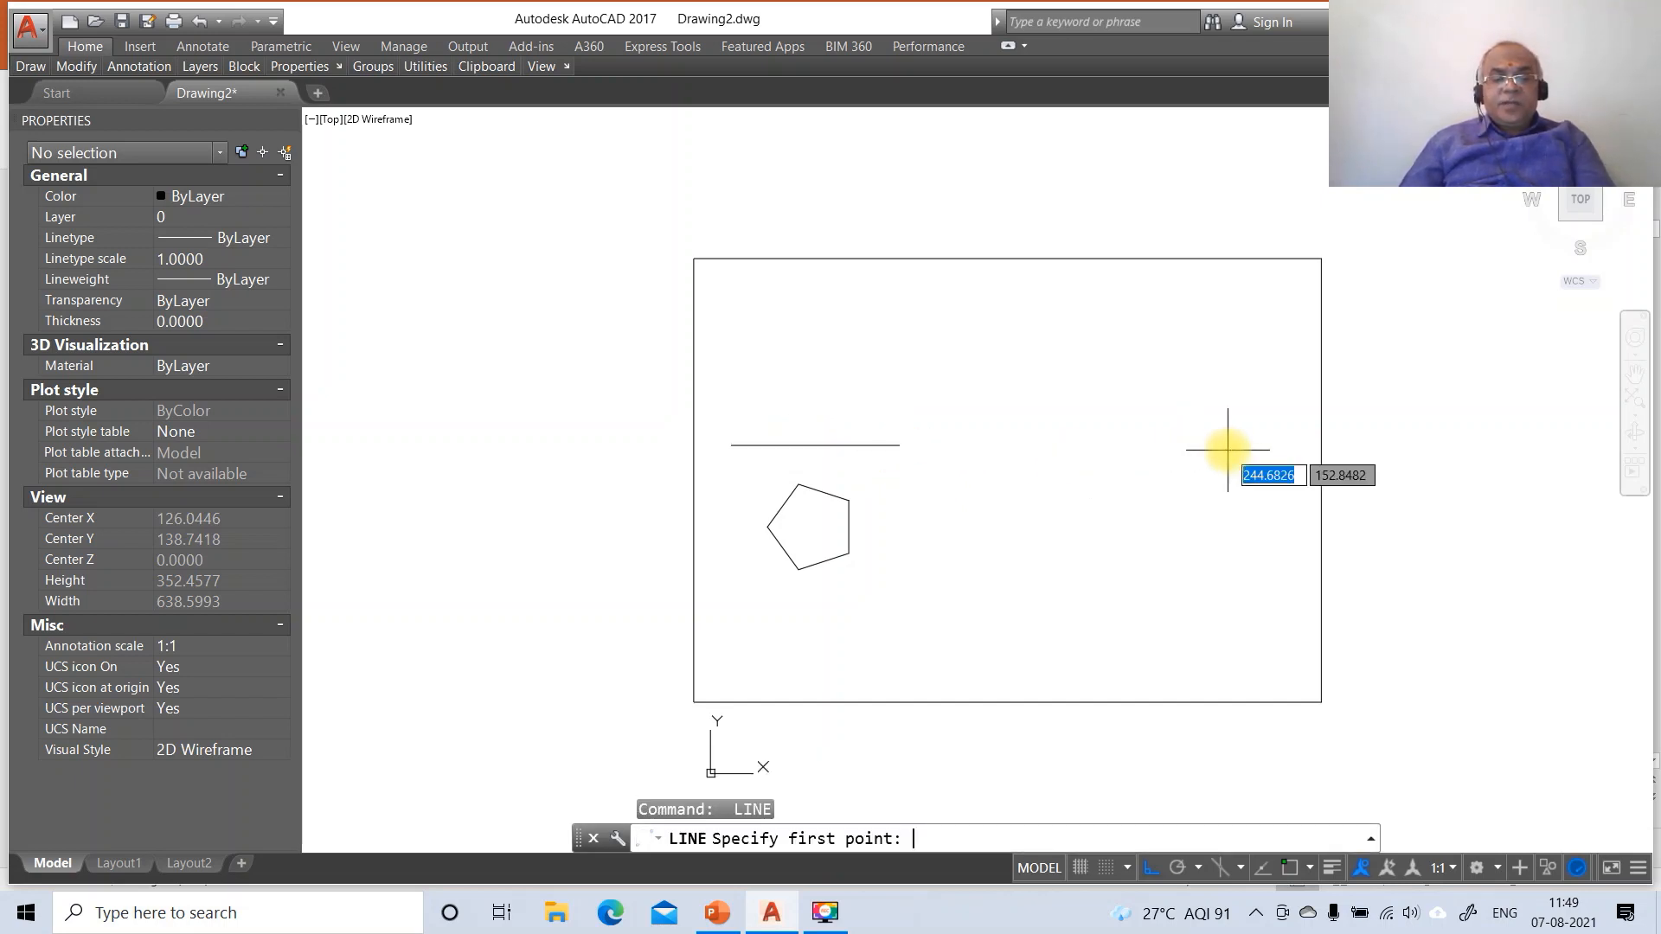
type("INT")
key("Return")
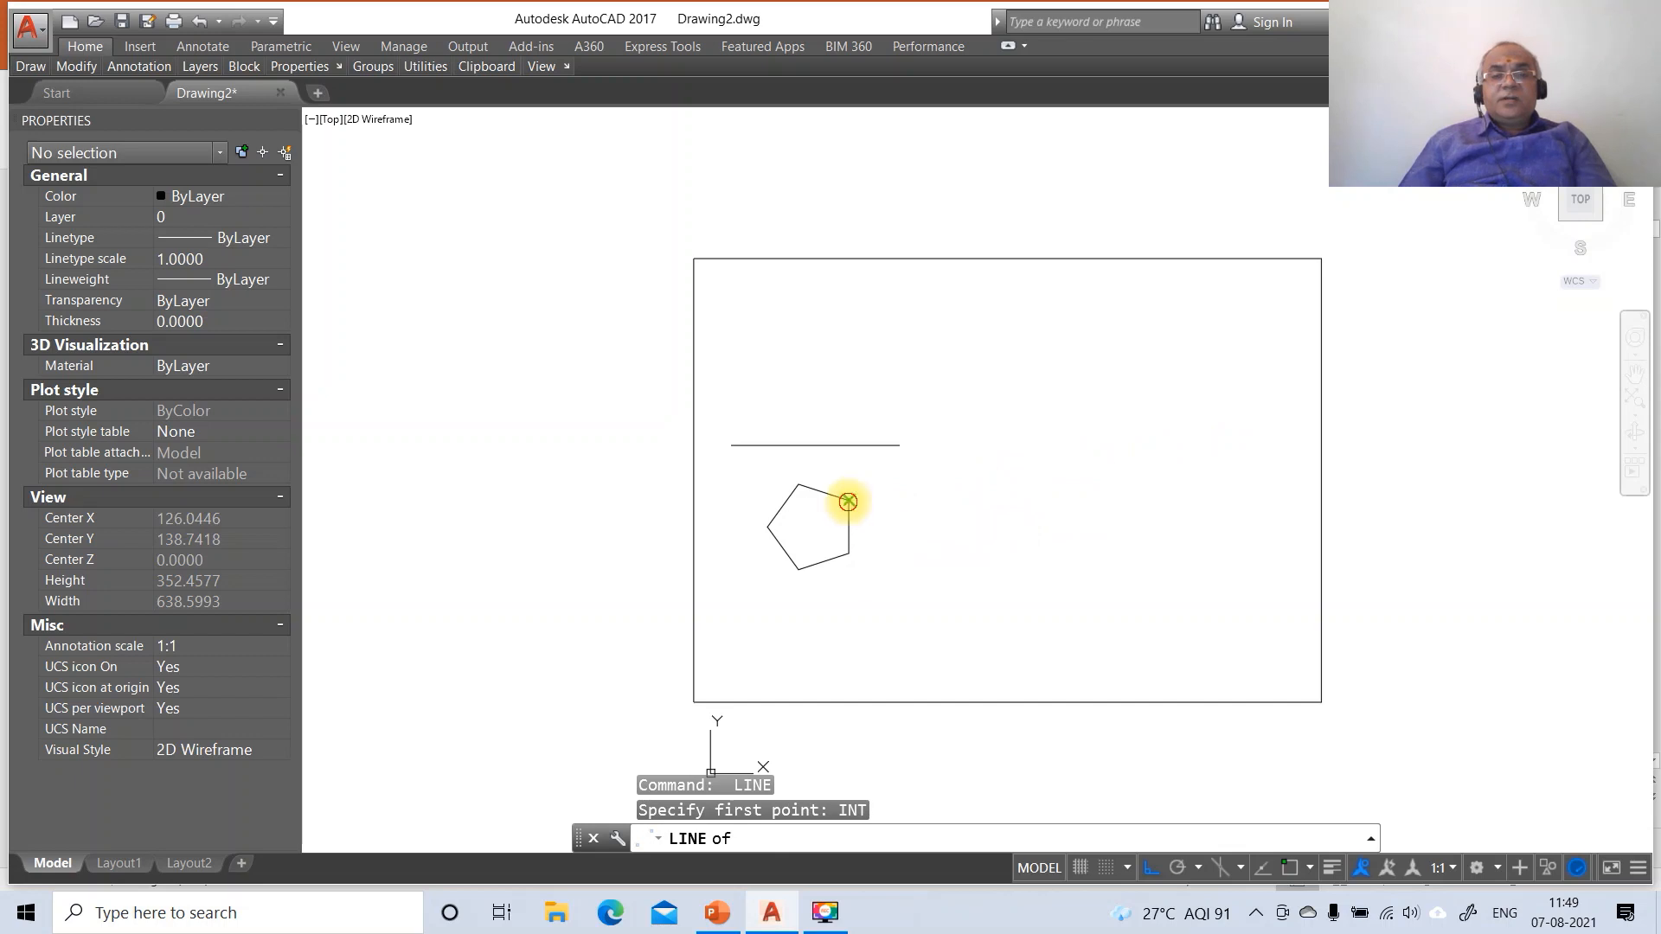
left_click(849, 500)
type("PER")
key("Return")
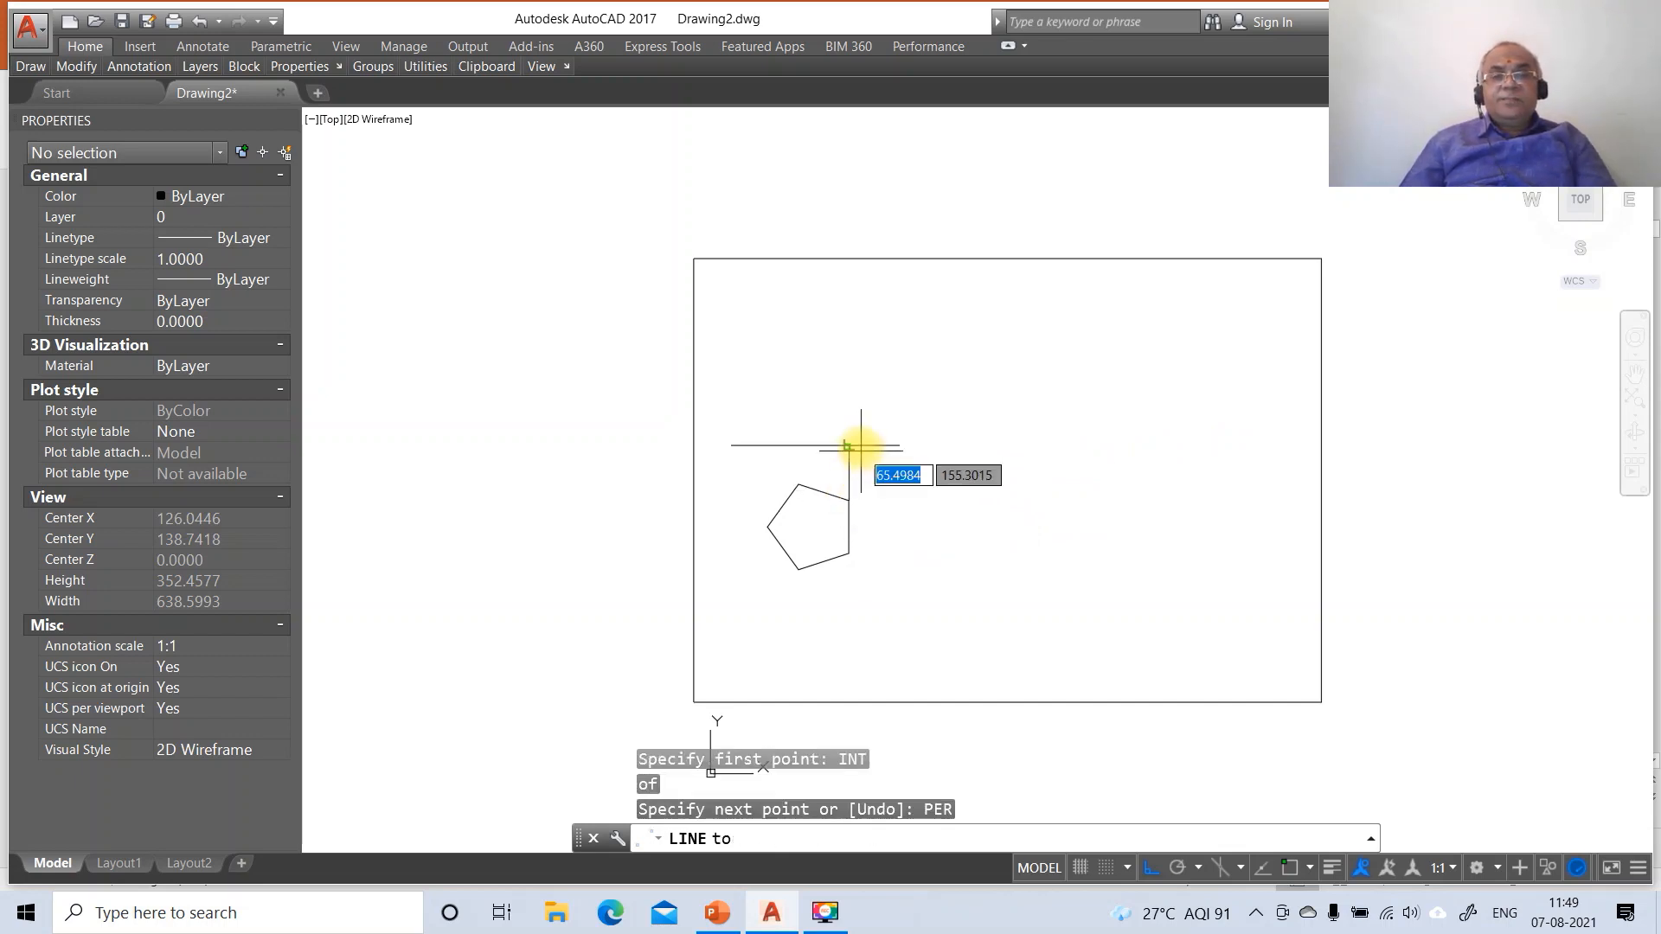
left_click(861, 437)
key("Return")
Draw a vertical projector from the pentagon's lowest vertex perpendicular to the horizontal line
key("Return")
type("INT")
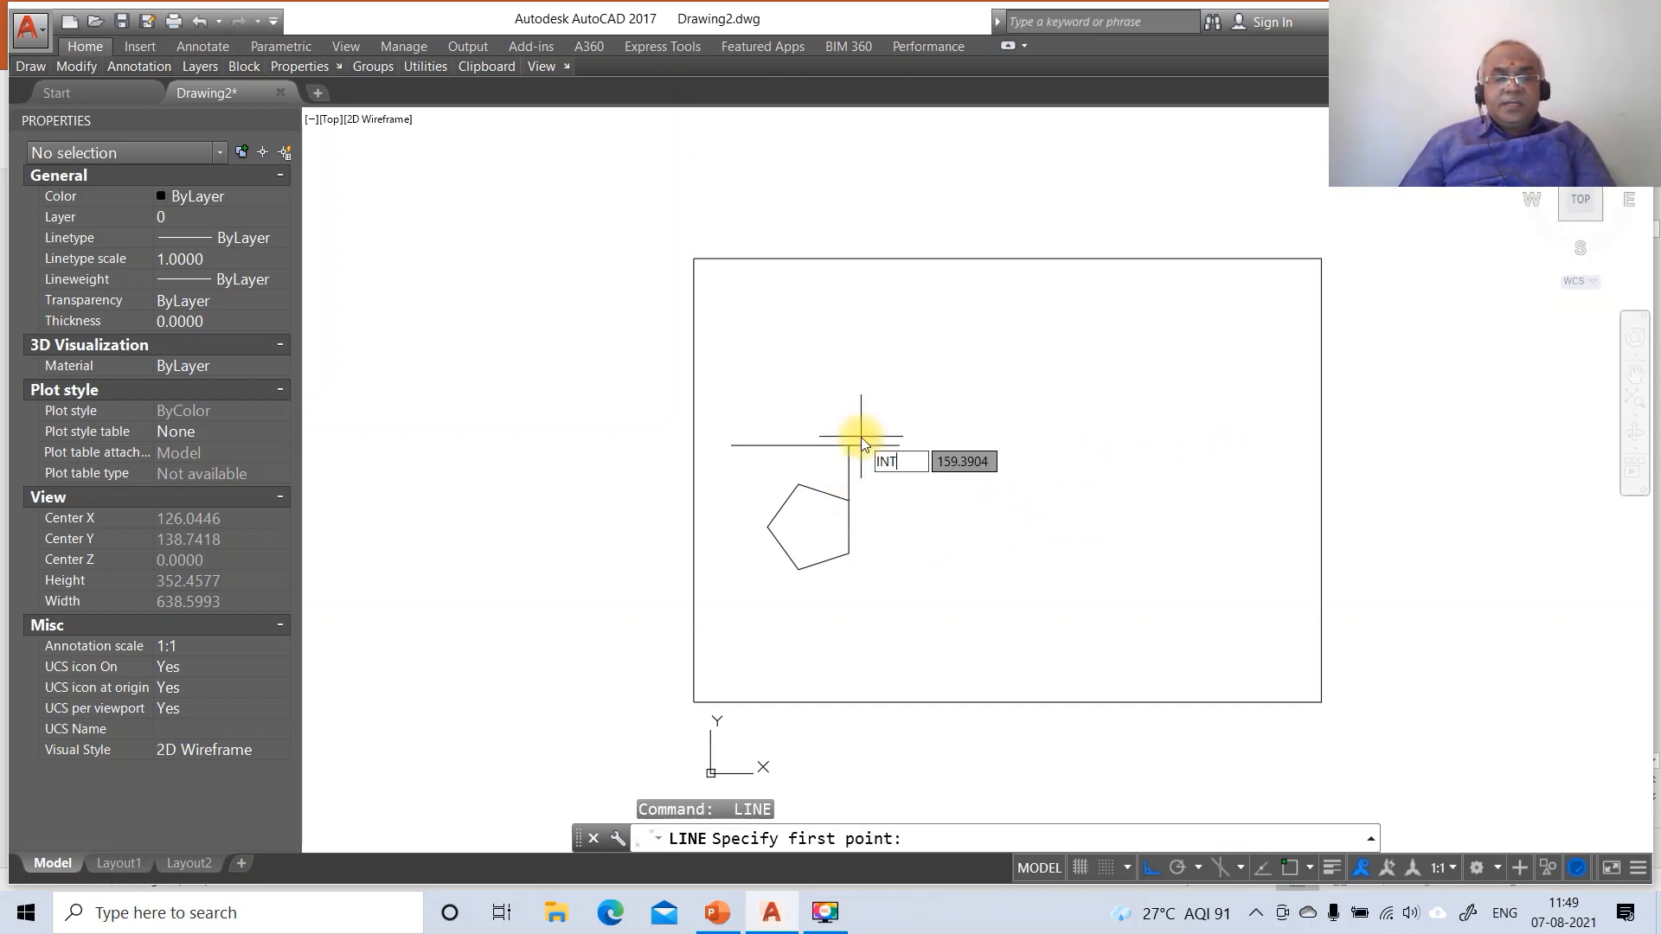
key("Return")
left_click(802, 567)
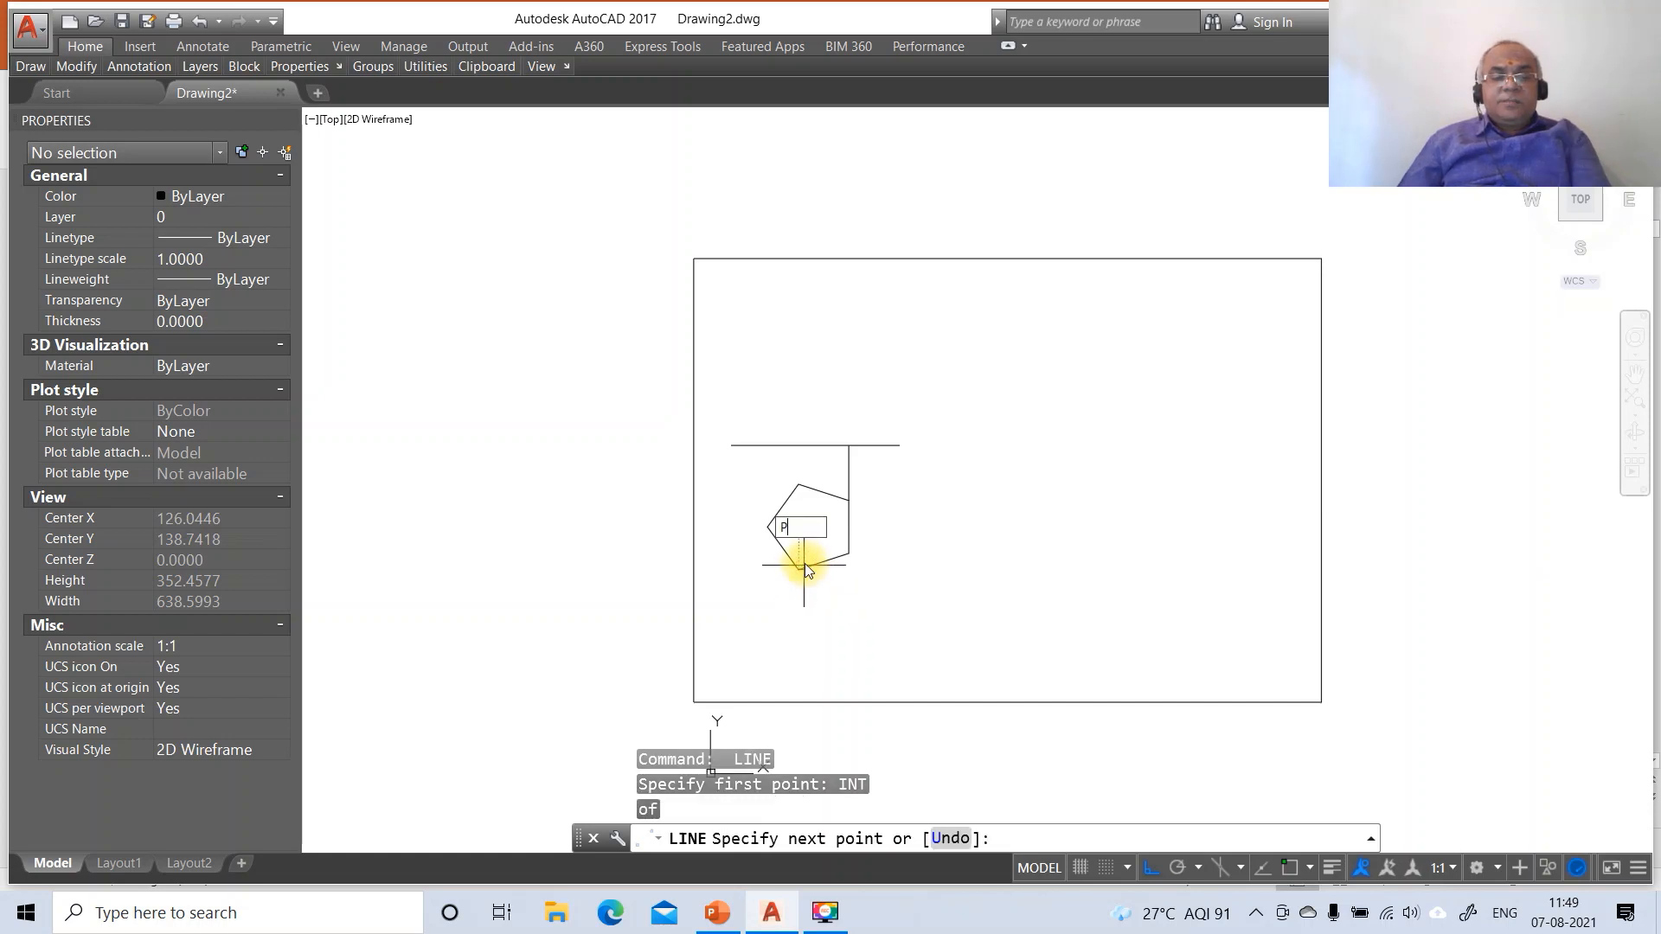
type("PER")
key("Return")
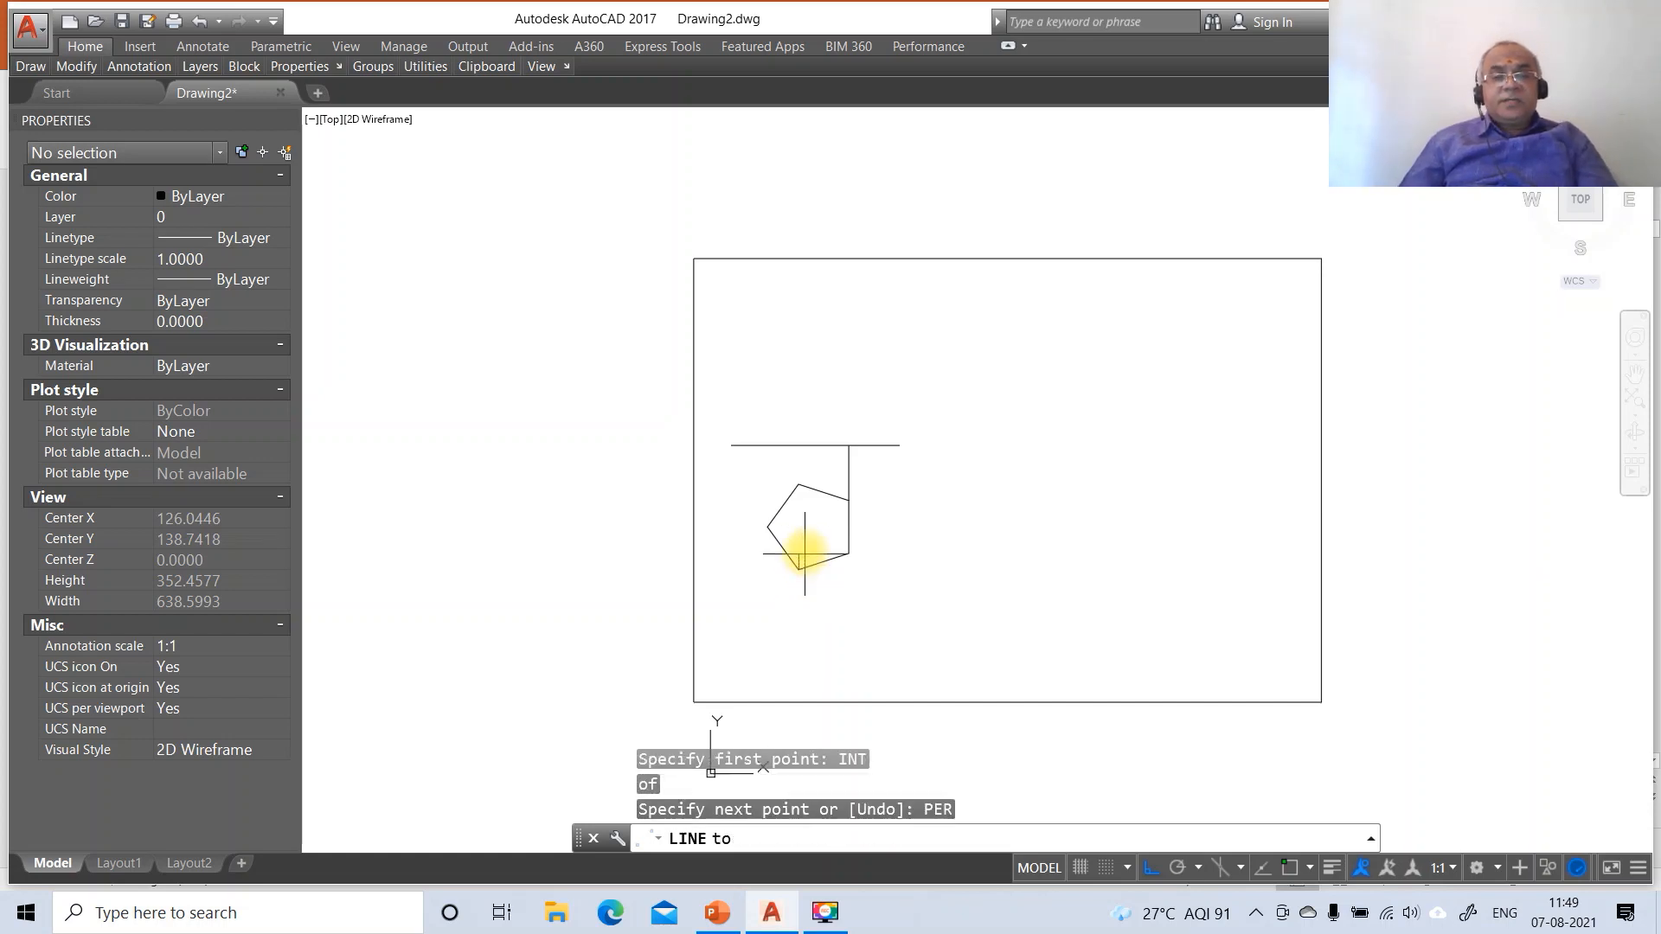
left_click(811, 445)
key("Return")
Draw a vertical projector from the pentagon's leftmost vertex perpendicular to the horizontal line
key("Return")
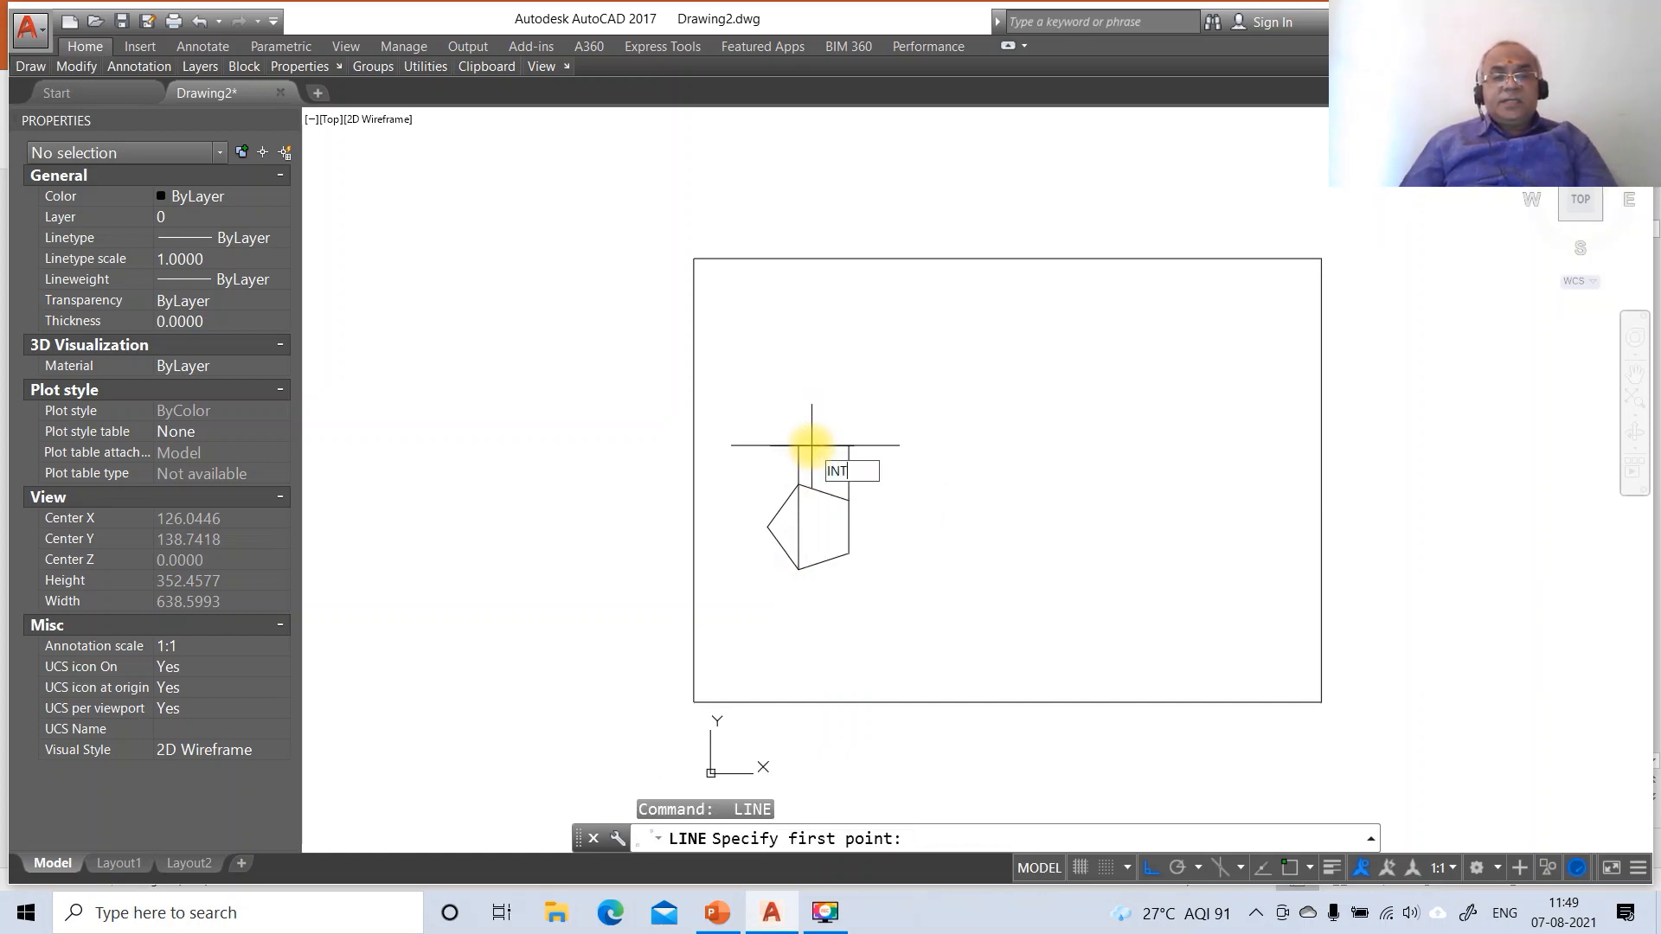
key("Return")
left_click(769, 531)
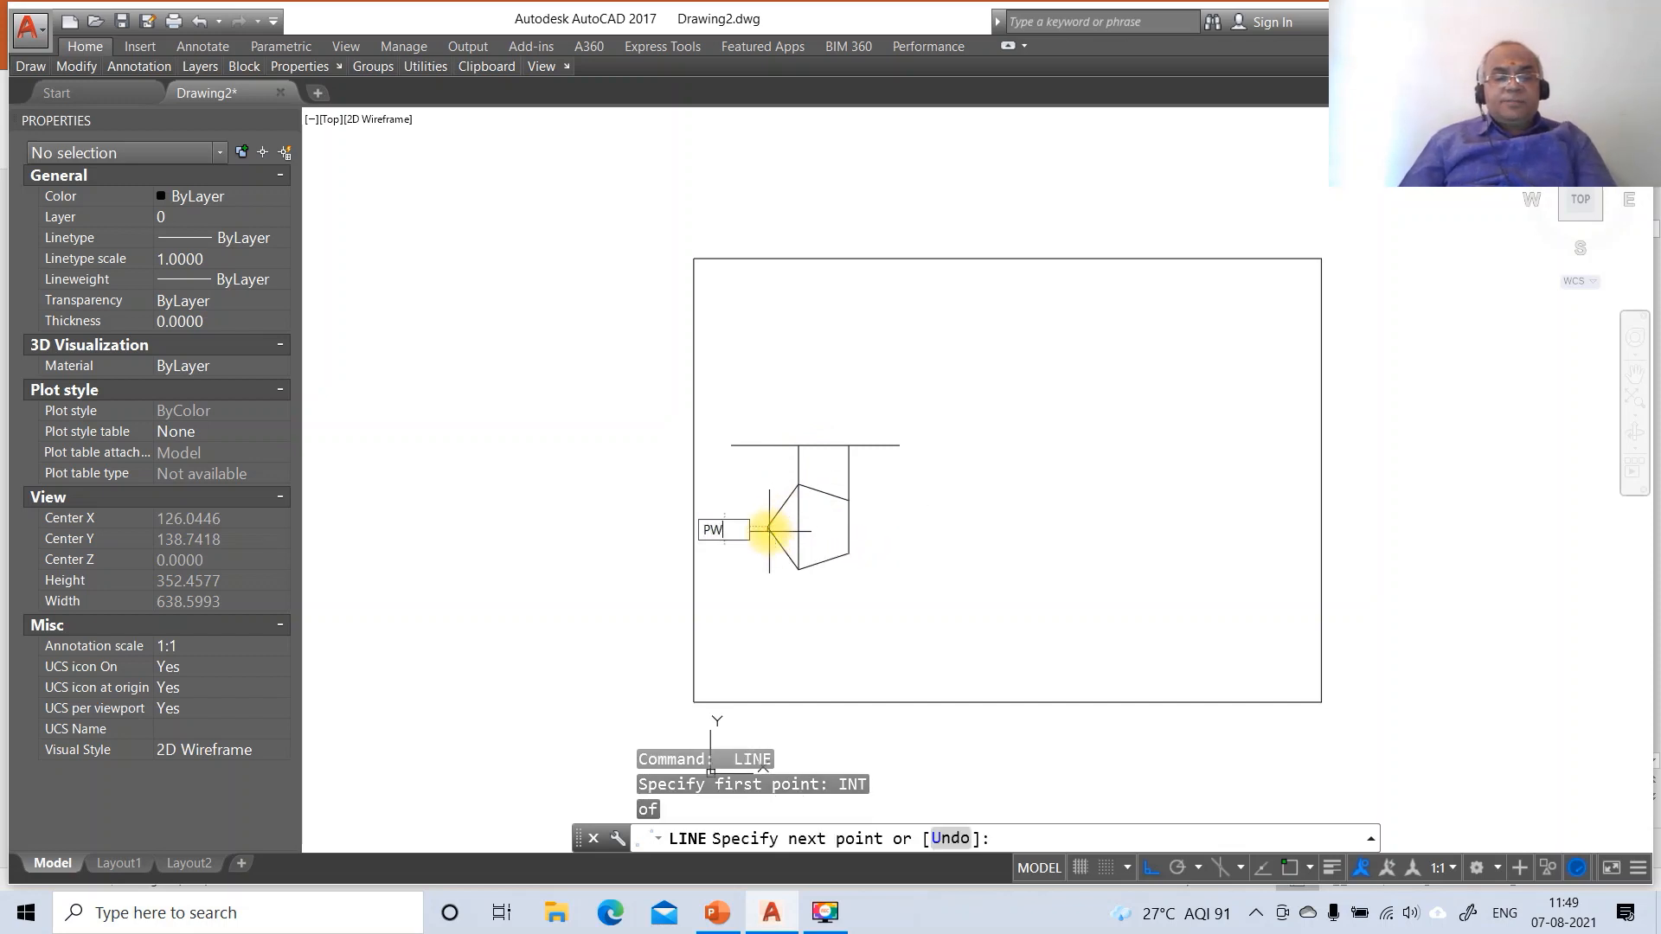
type("PWE")
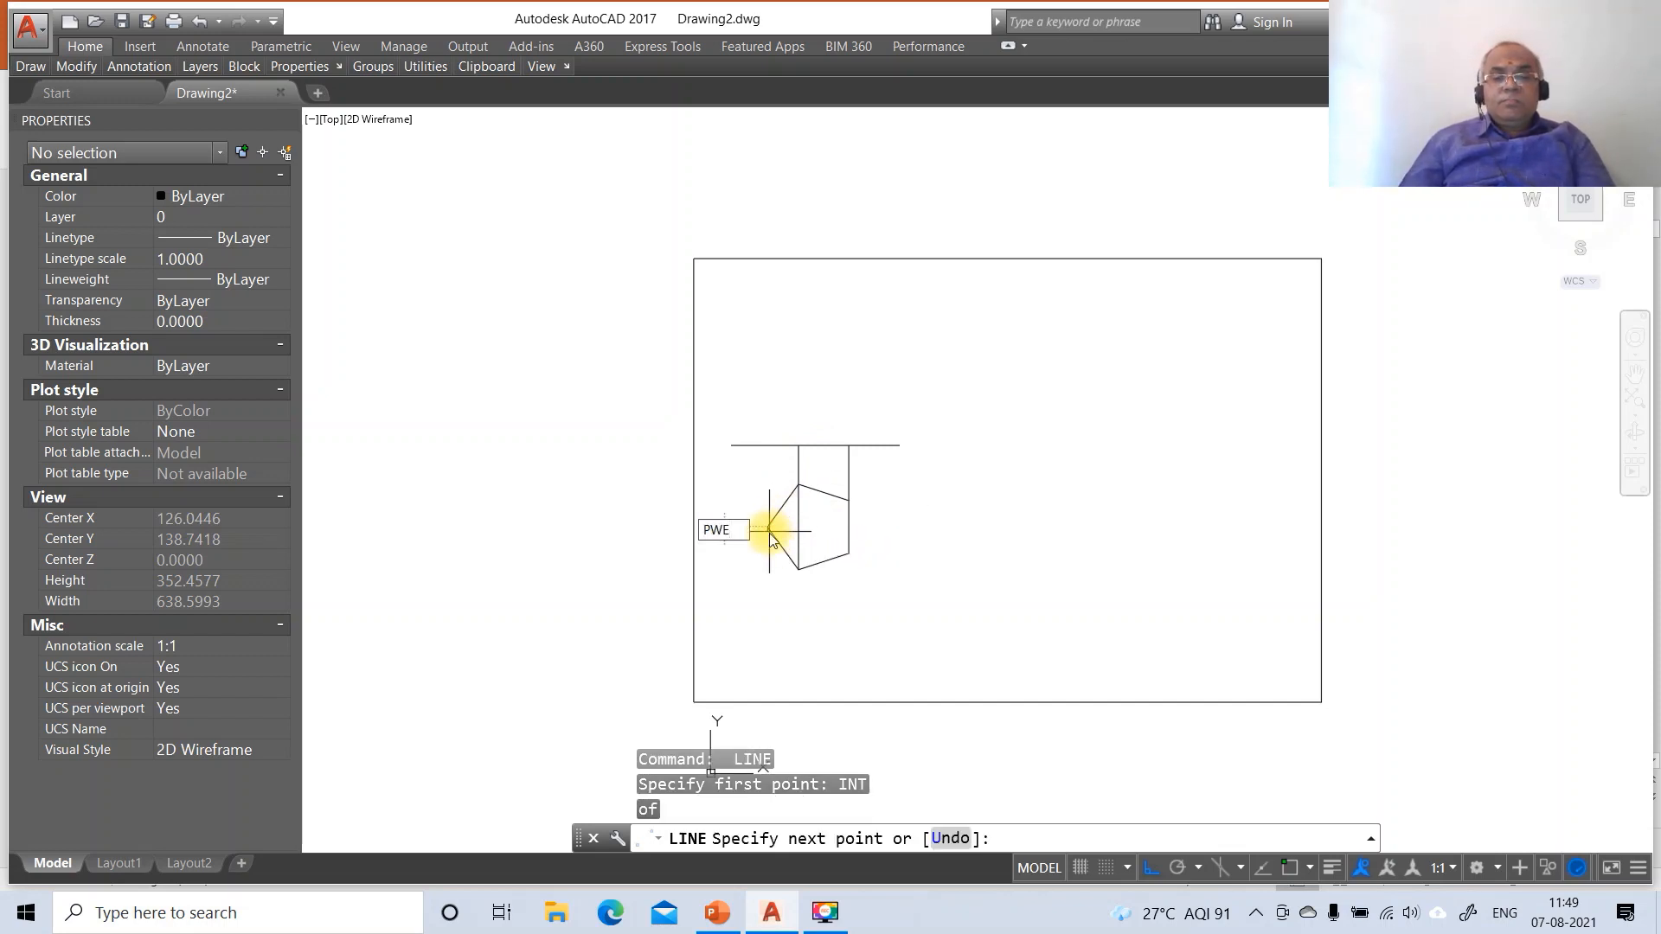
key("BackSpace")
key("BackSpace")
type("ER")
key("Return")
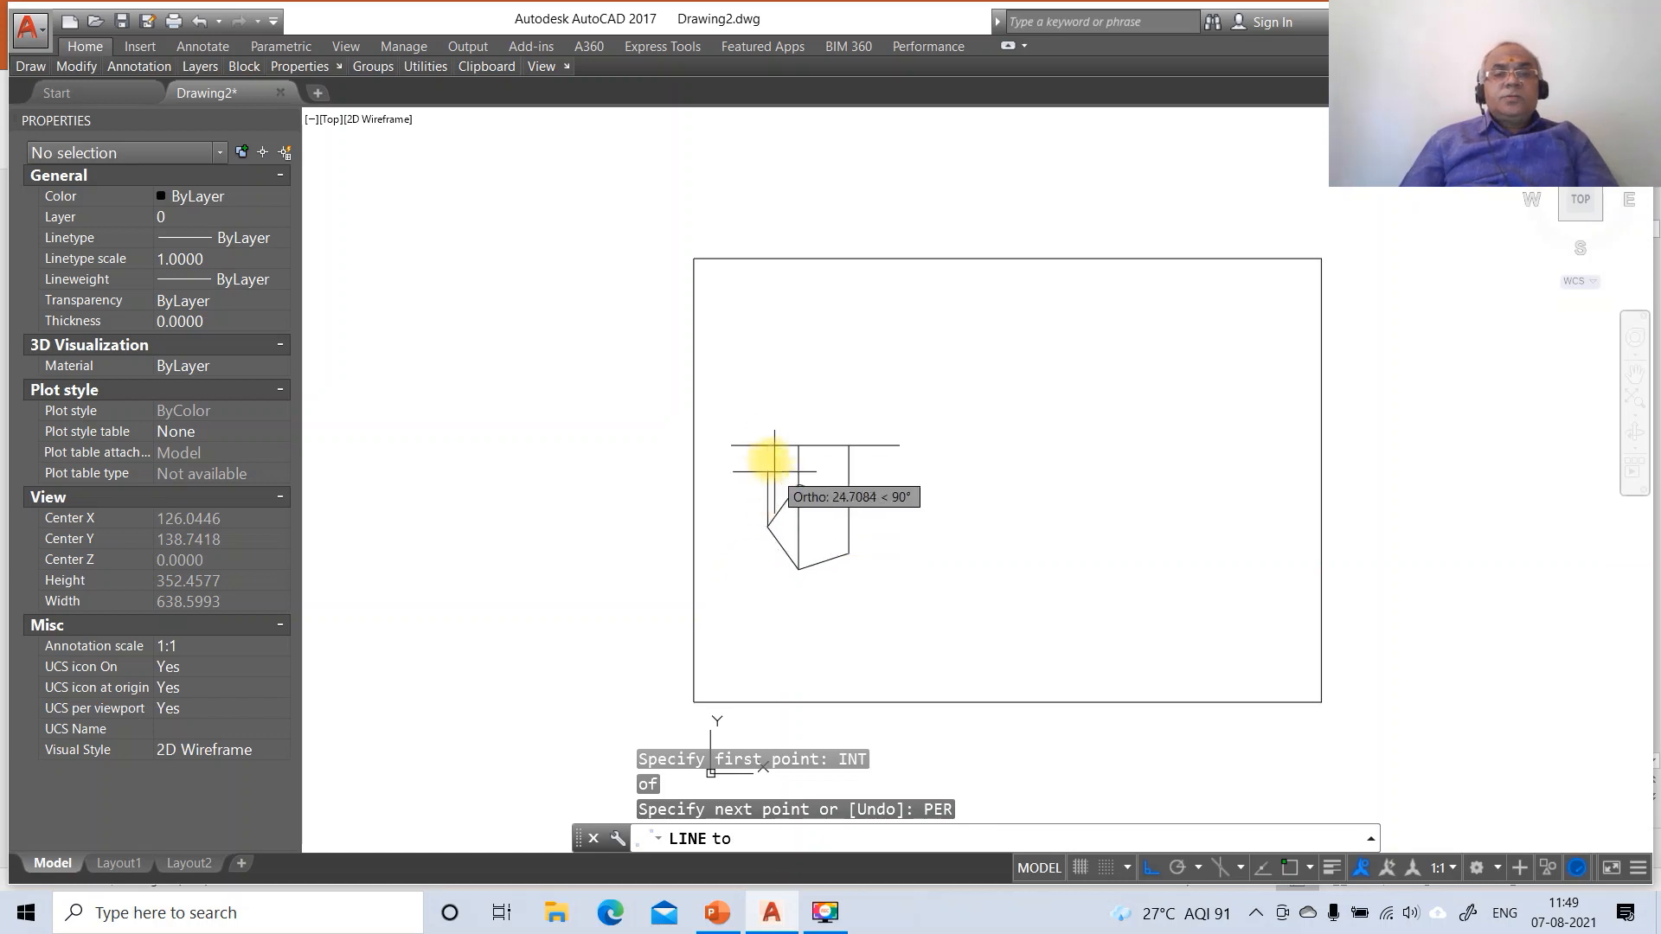
left_click(763, 446)
key("Return")
Trim both ends of the horizontal line to the outer projectors with zero-radius fillets
type("F")
key("Return")
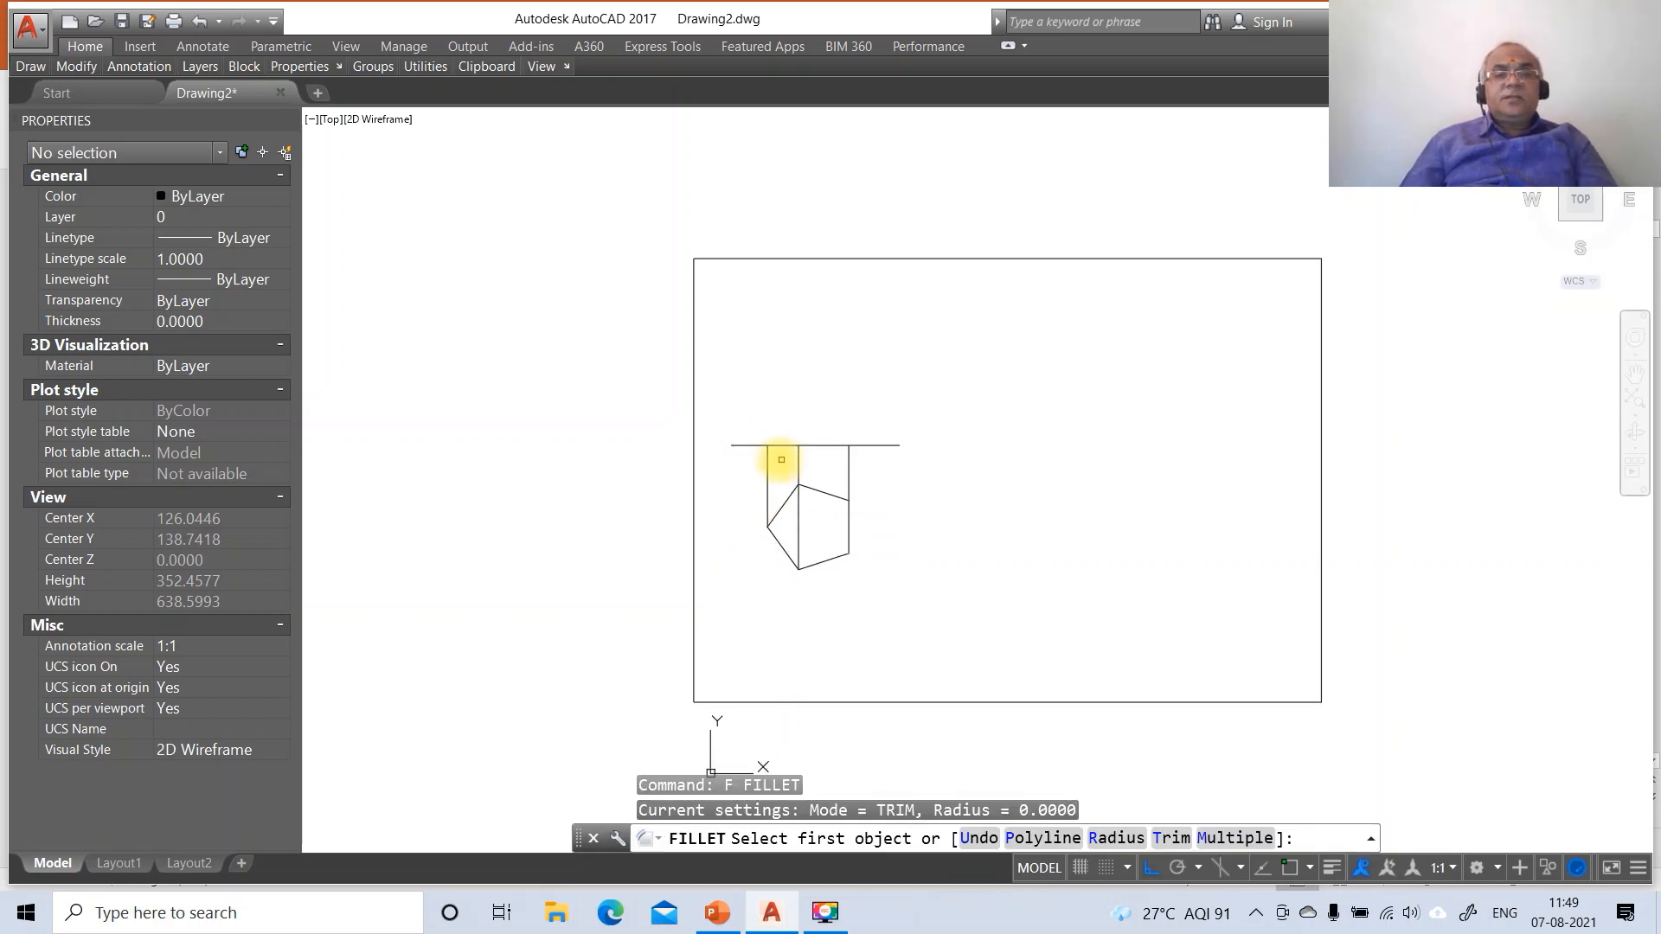
left_click(765, 454)
left_click(779, 446)
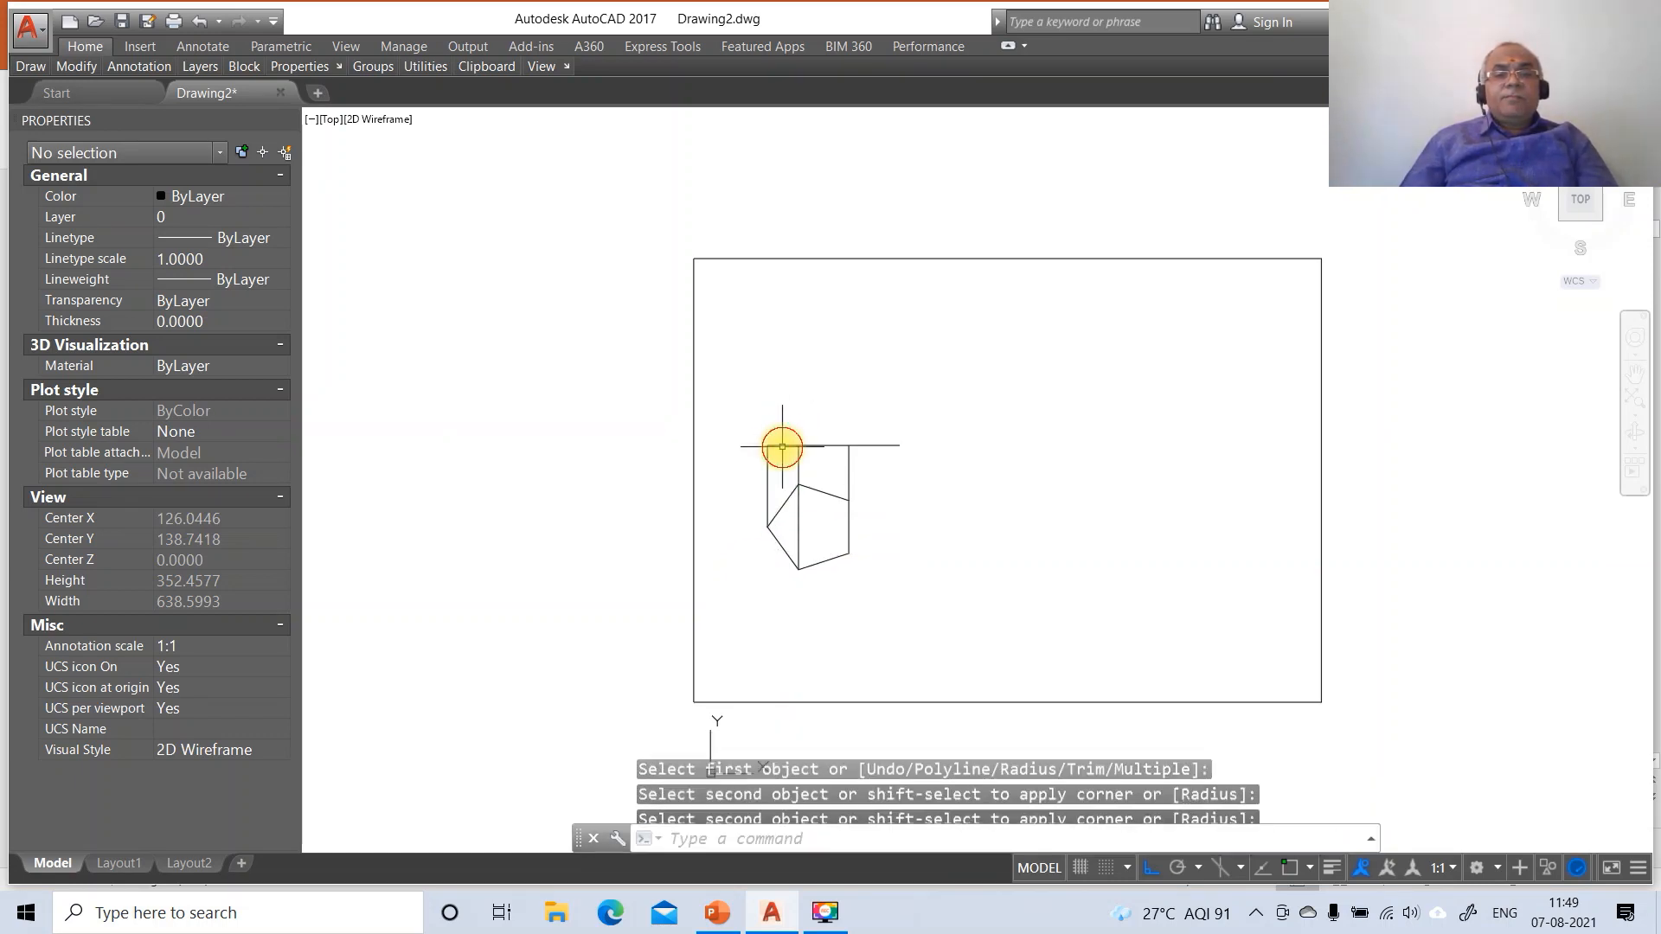
key("Return")
left_click(821, 444)
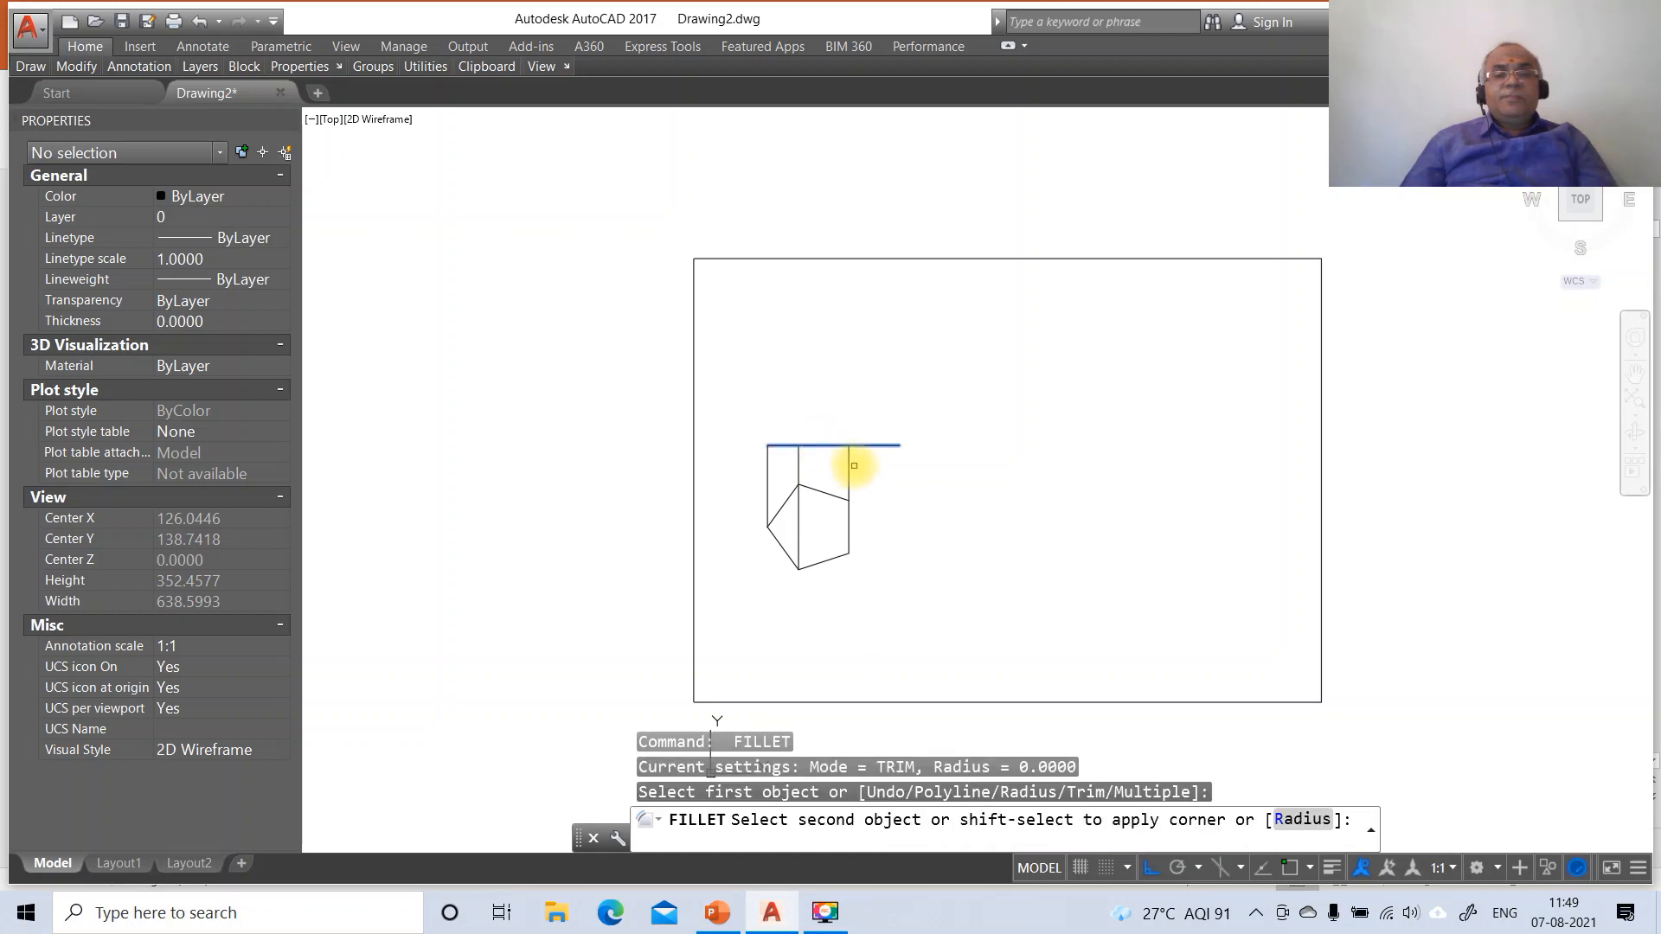
left_click(850, 466)
Assign the pentagon to layer TV
left_click(823, 491)
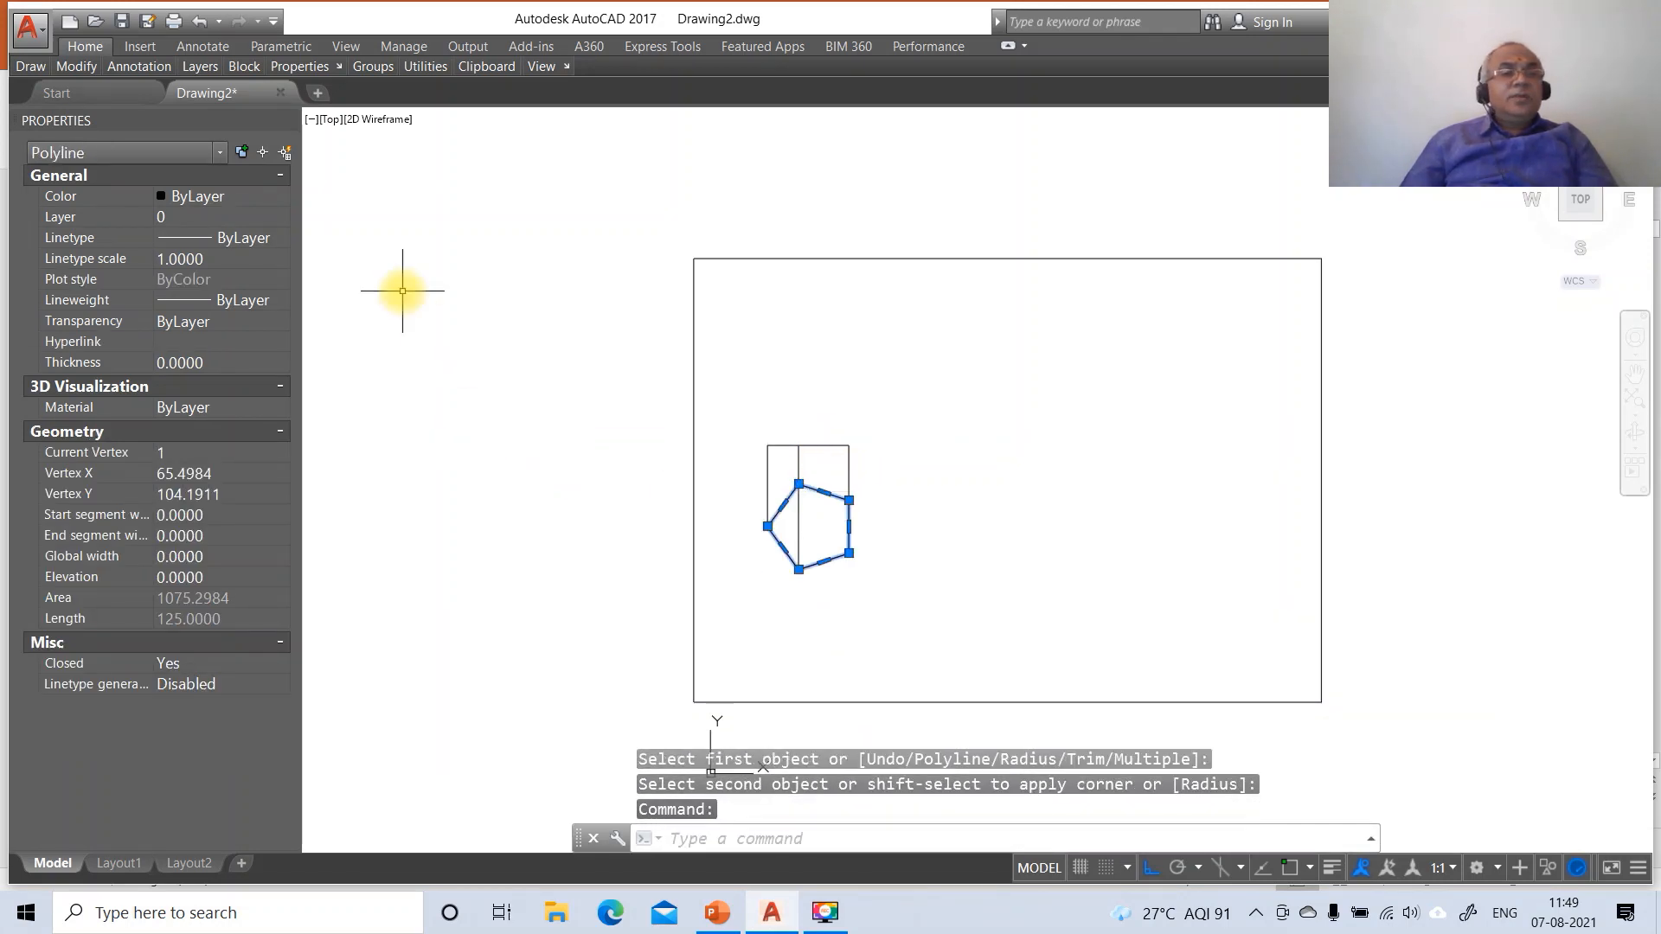
left_click(277, 218)
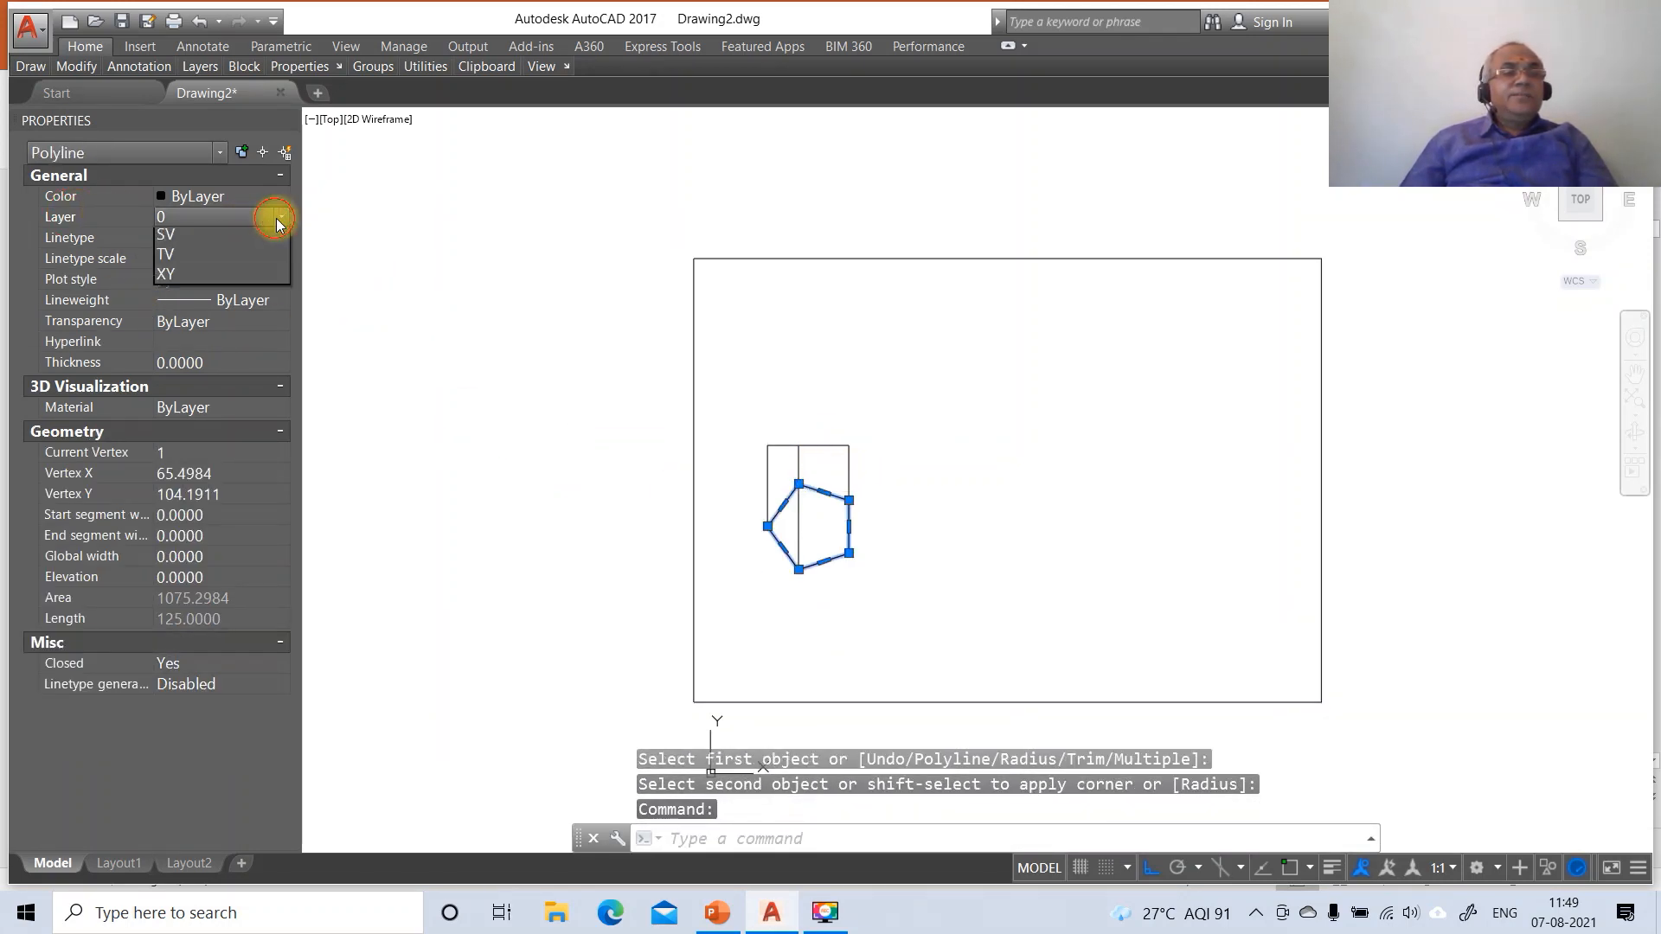
left_click(232, 254)
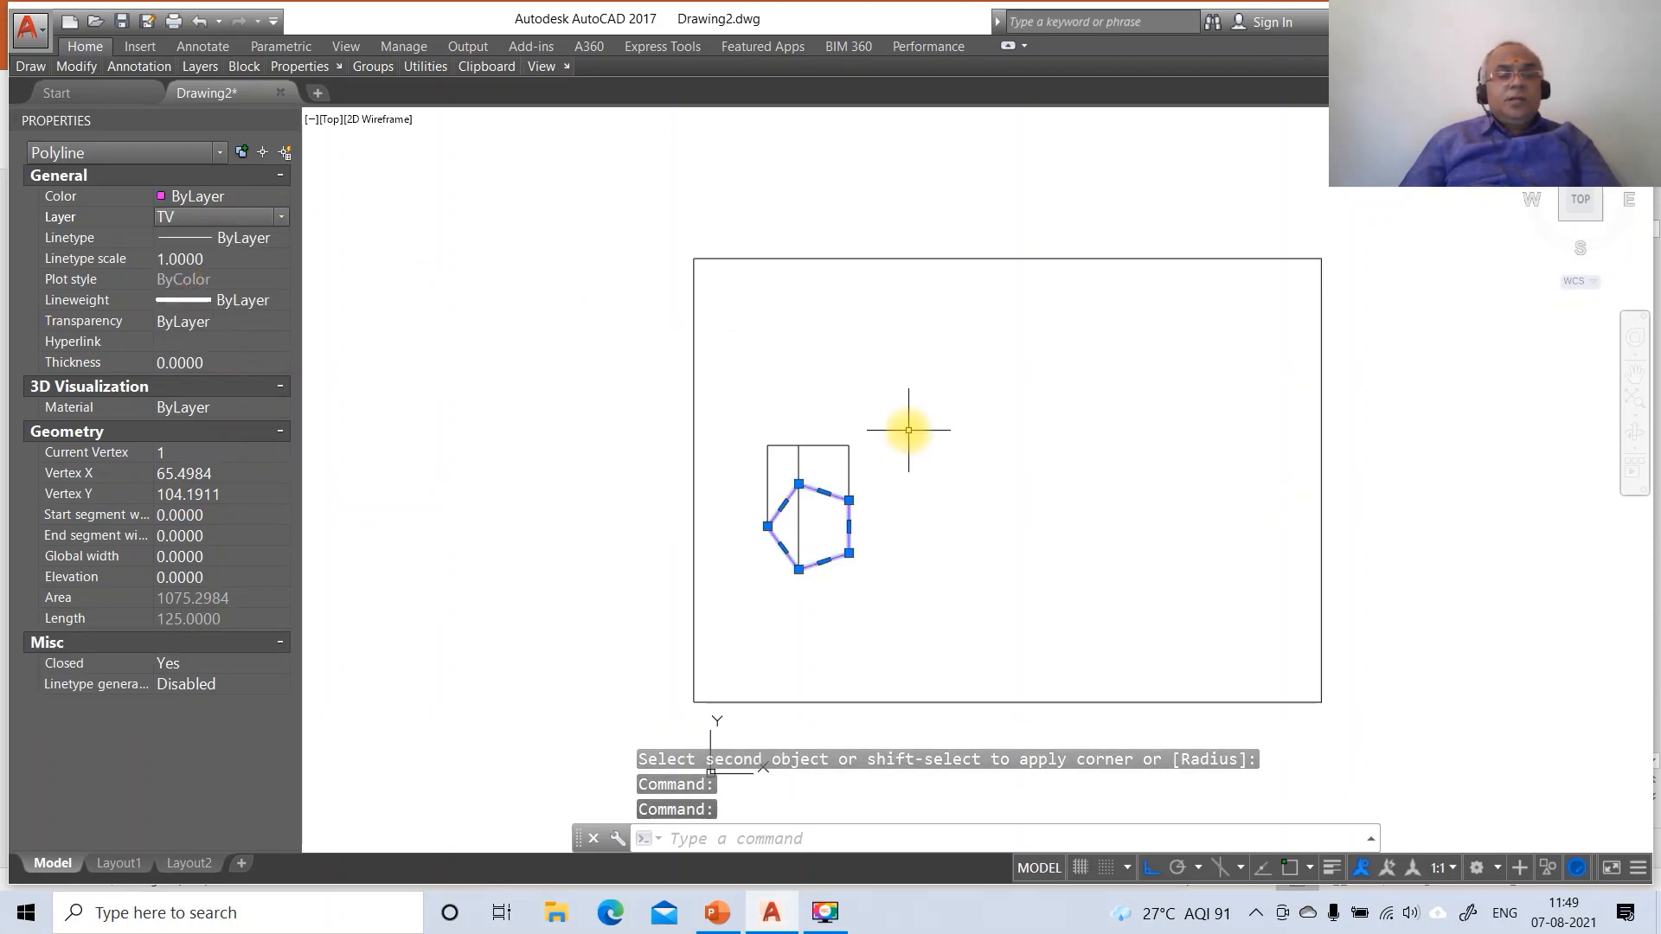
key("Escape")
key("Escape")
Assign the horizontal line above the pentagon to layer FV and turn on the lineweight display
left_click(808, 445)
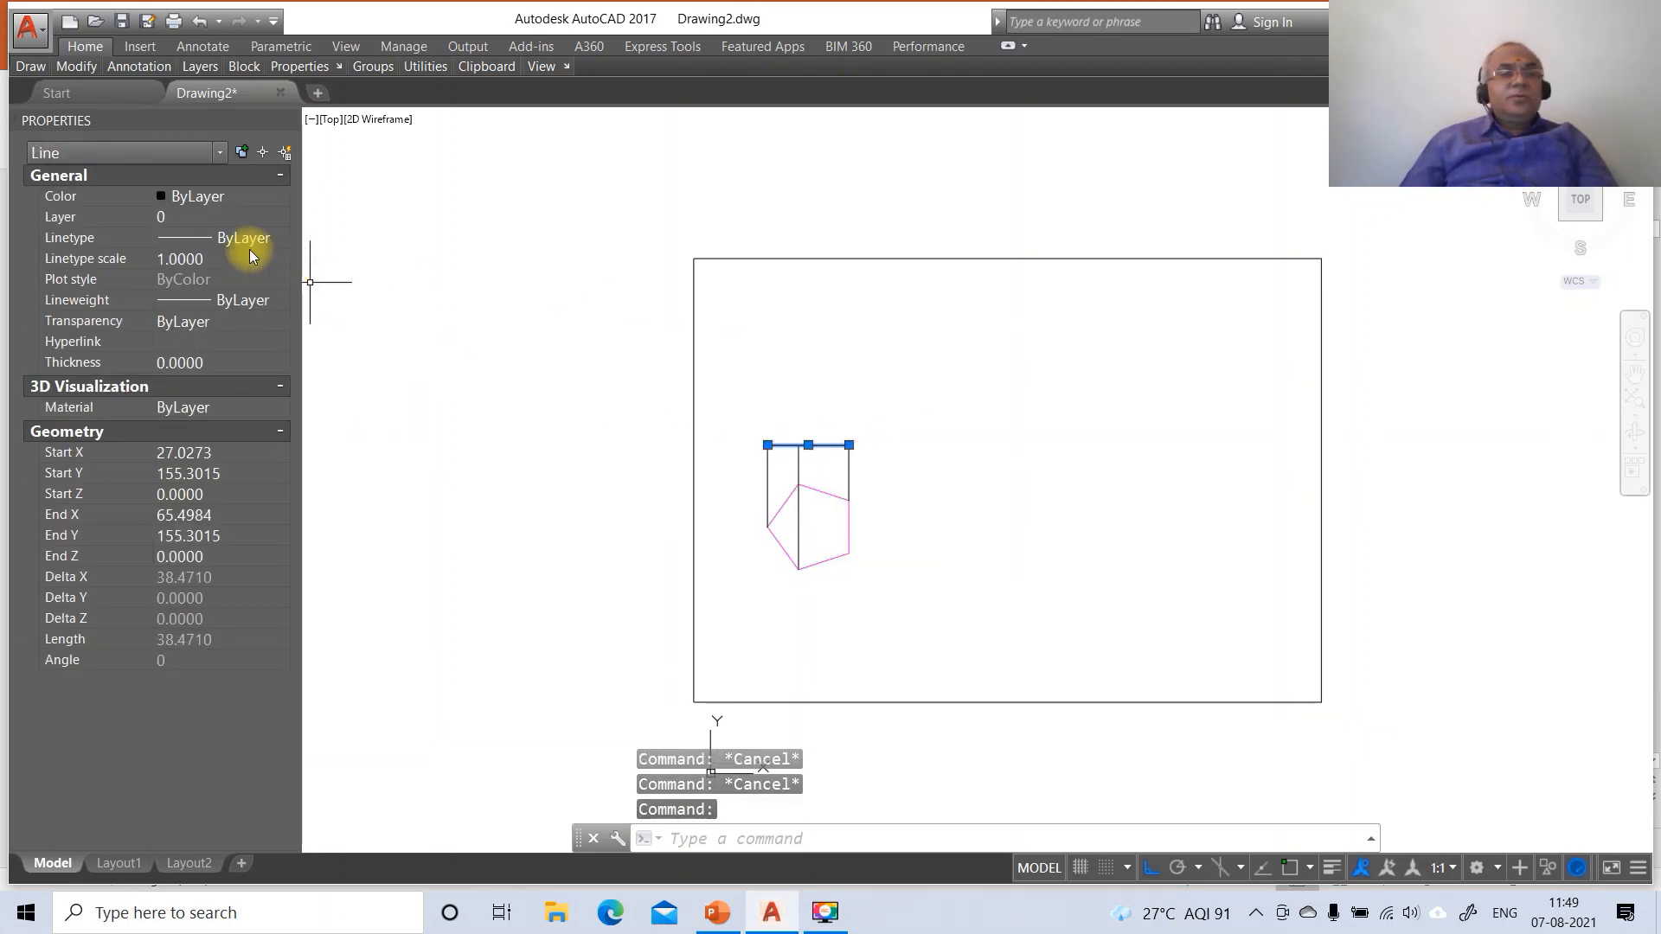
left_click(149, 217)
left_click(278, 218)
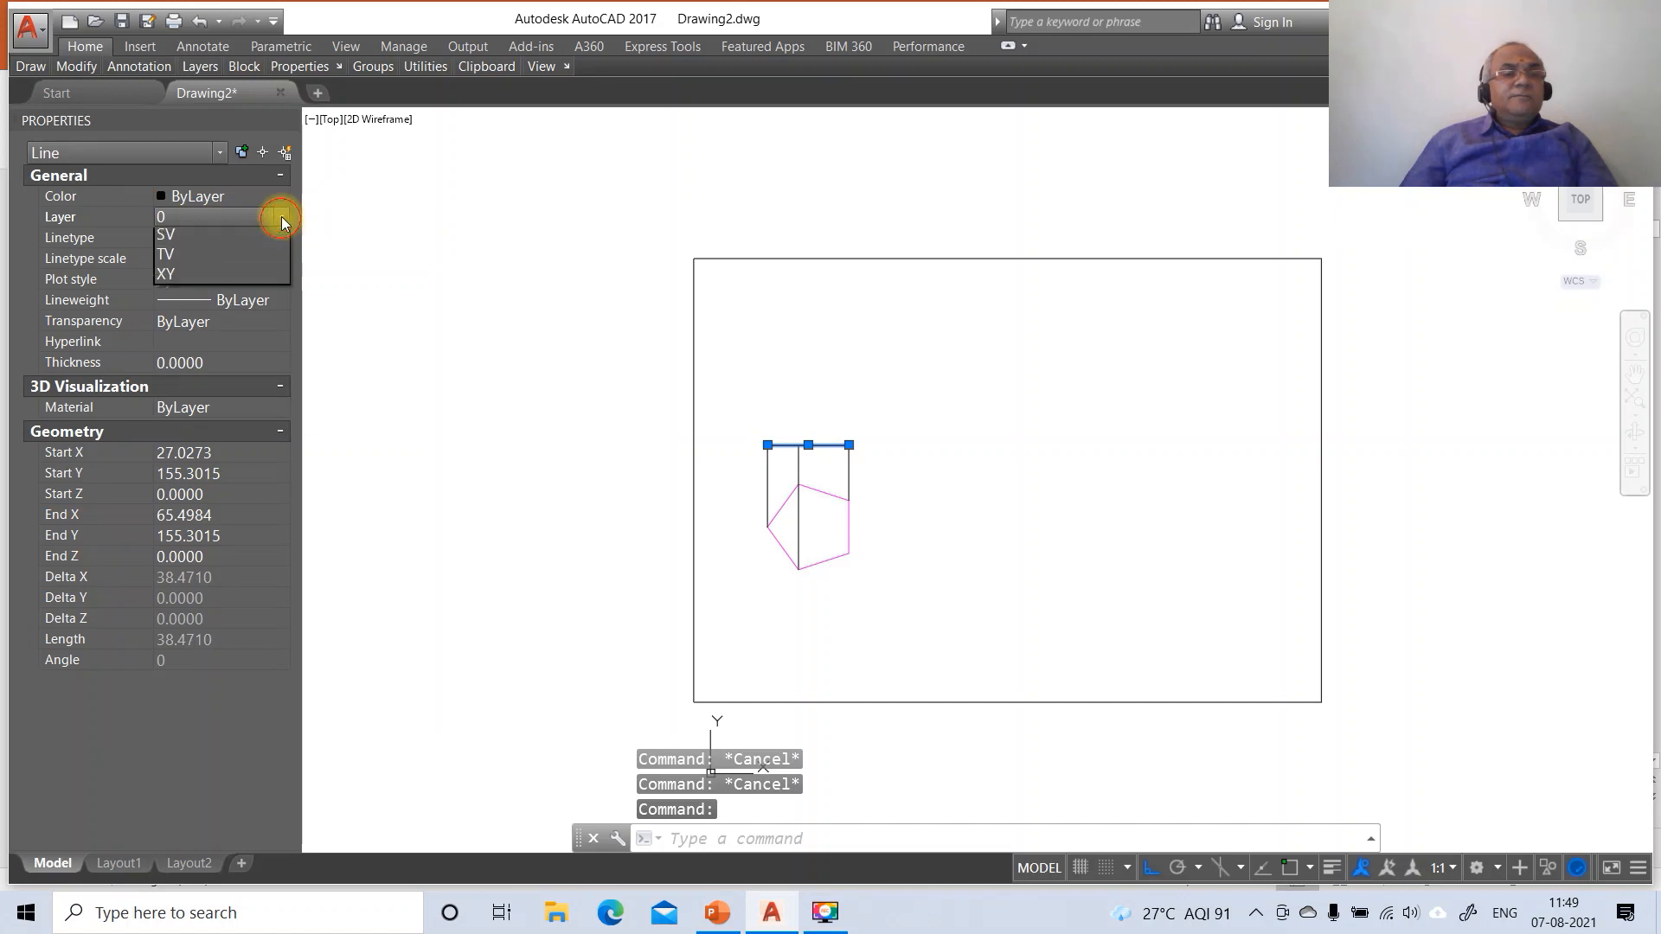
left_click(213, 249)
key("Escape")
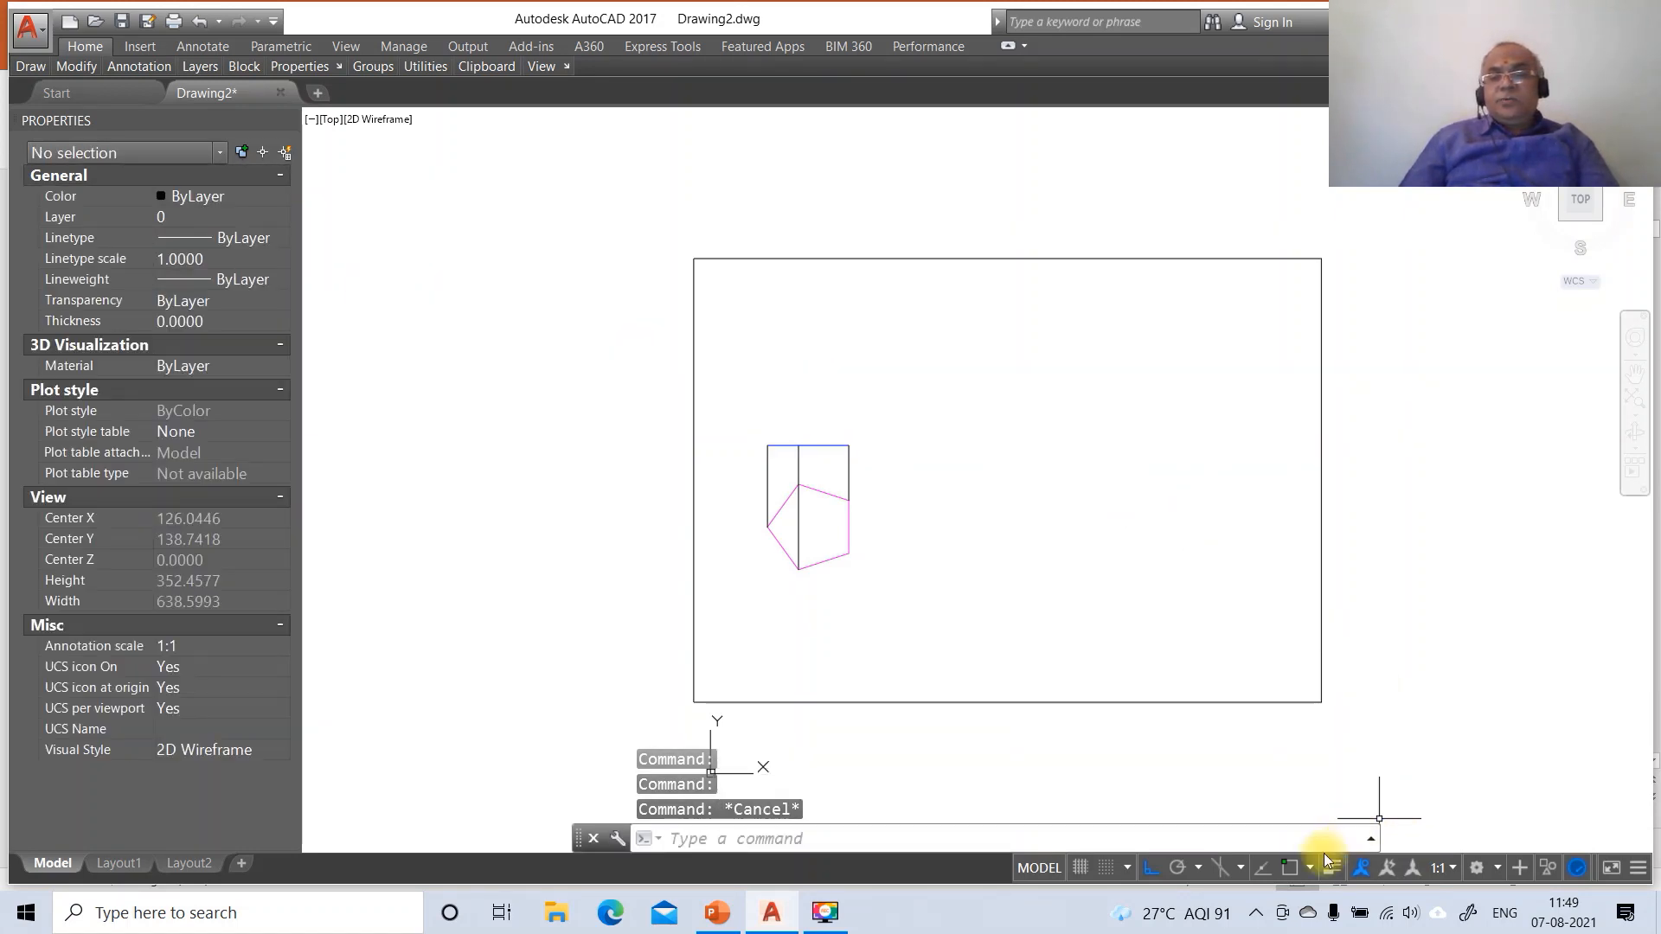
key("Escape")
left_click(1331, 868)
Break the blue horizontal line at a single point where it meets the middle vertical projector
type("BR")
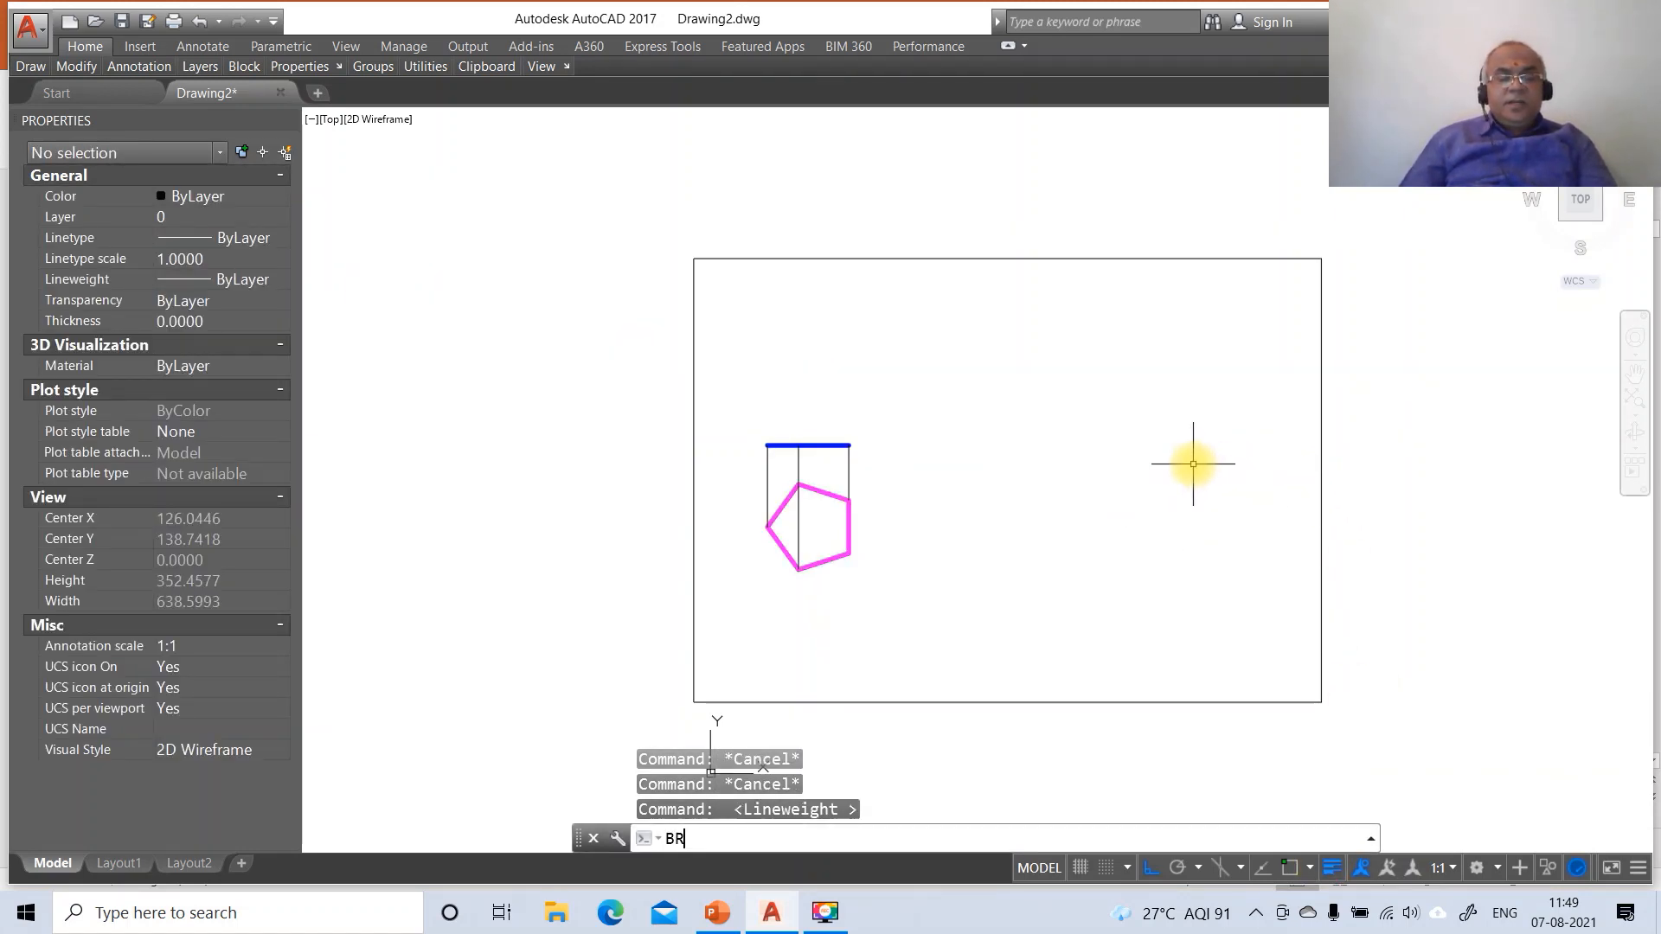
key("Return")
left_click(828, 447)
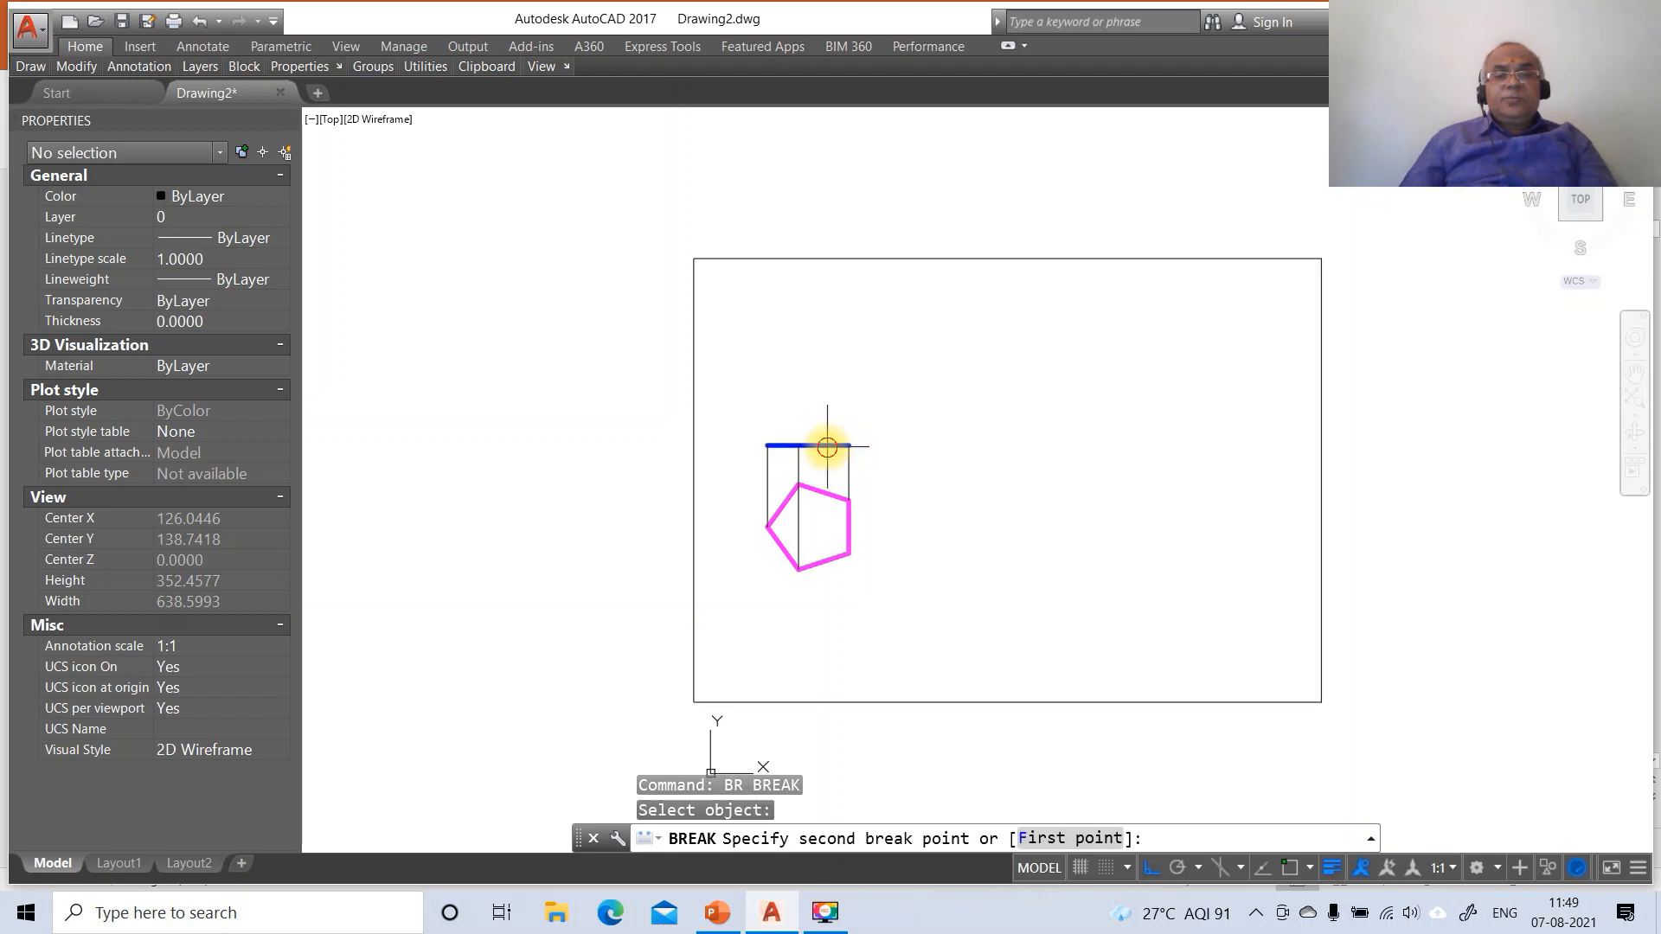
key("Return")
type("IN")
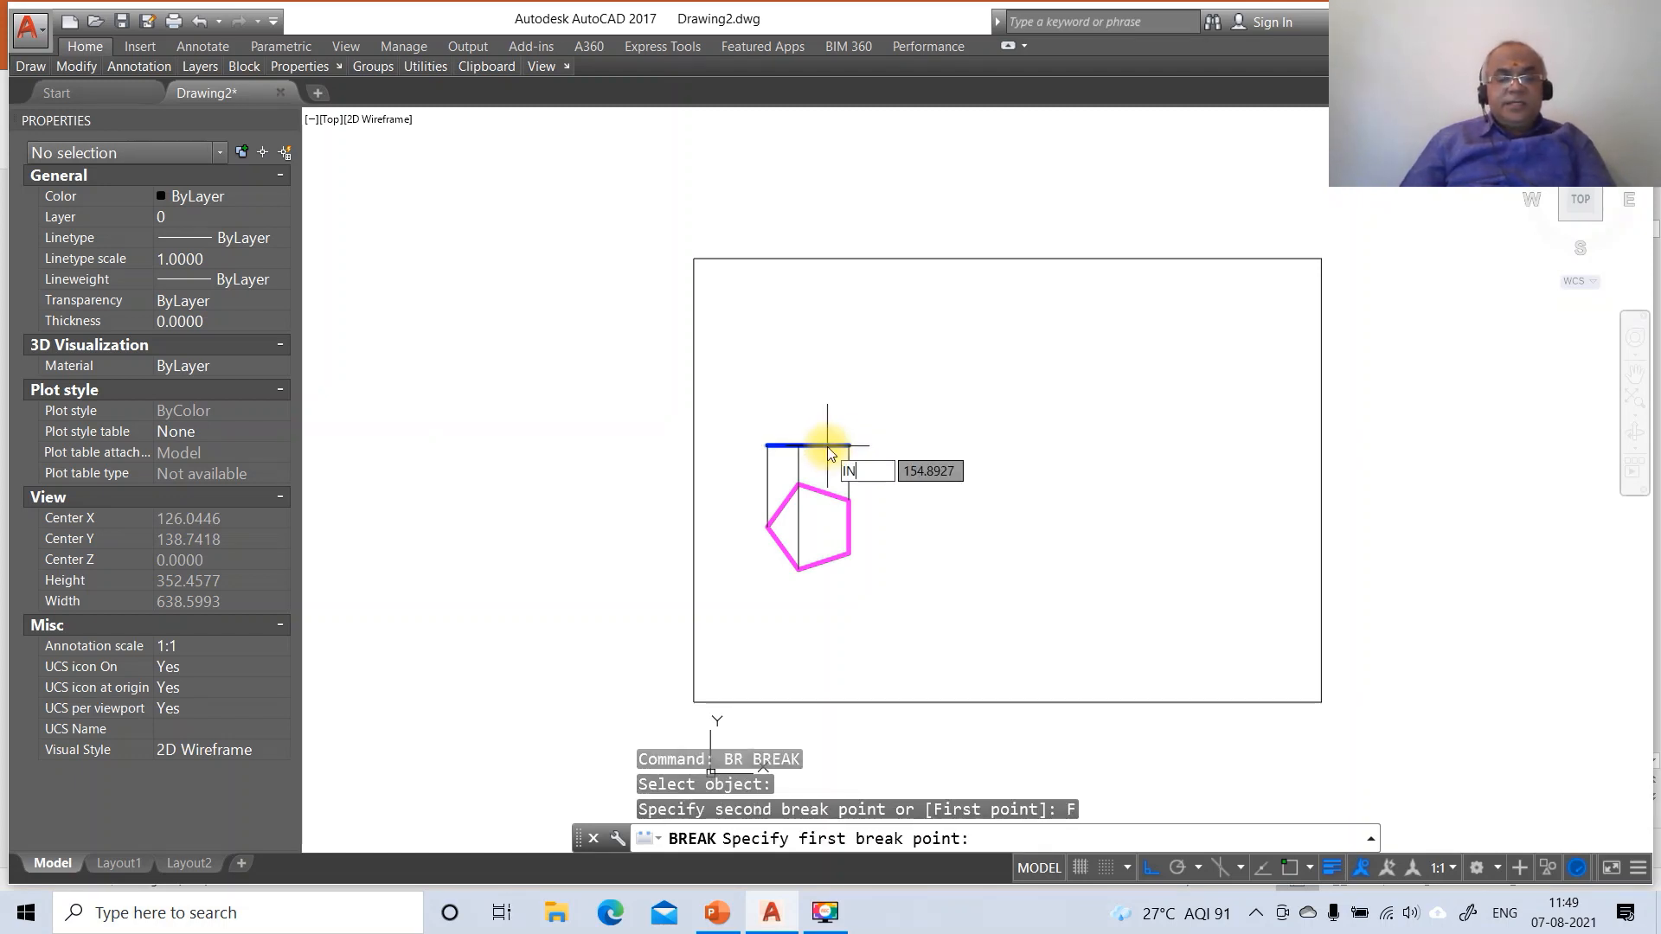
type("T")
key("Return")
left_click(799, 445)
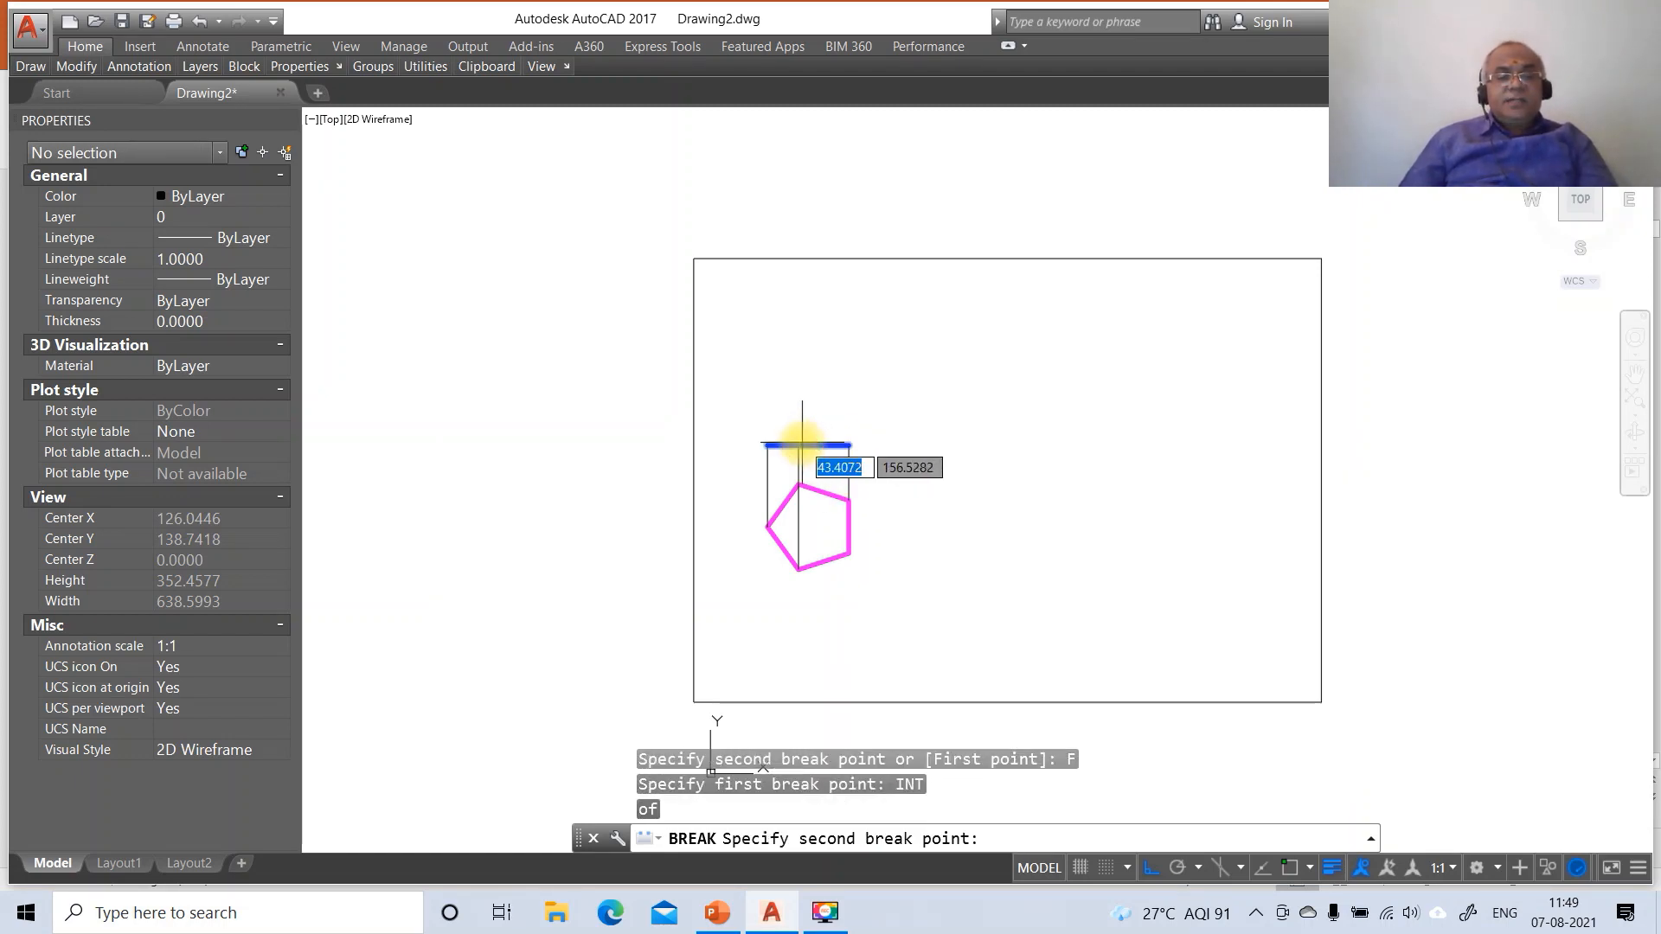
type("@")
key("Return")
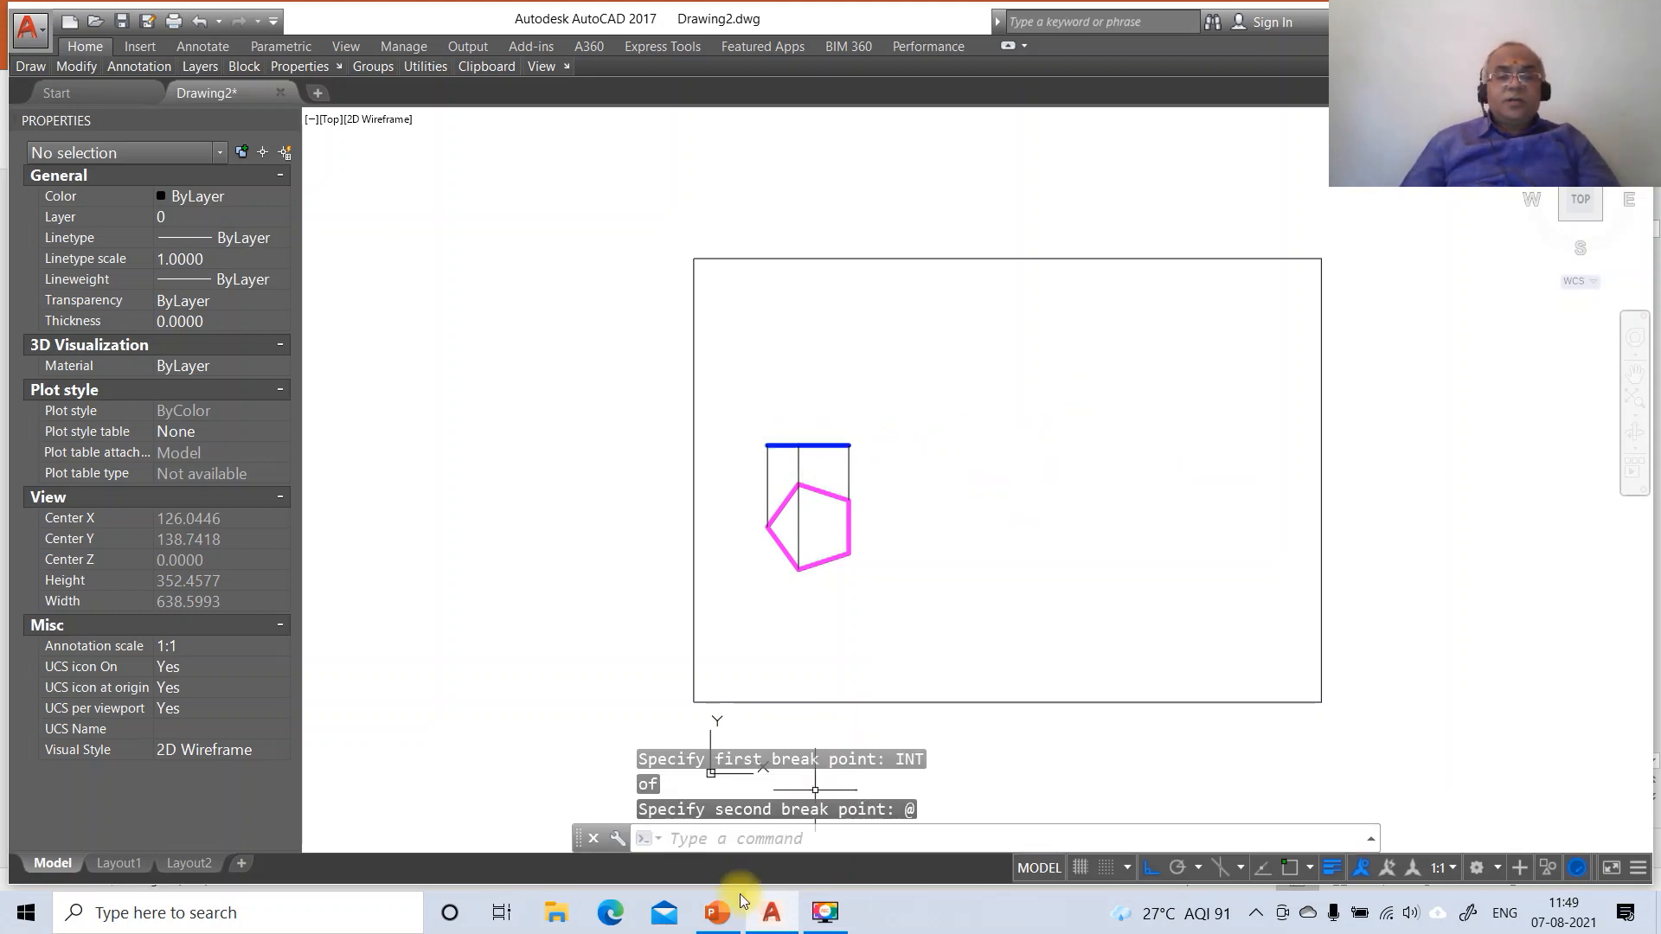
Check the final solution slide in PowerPoint, return to AutoCAD and copy both blue front-view segments about 79 mm horizontally to the right
left_click(733, 923)
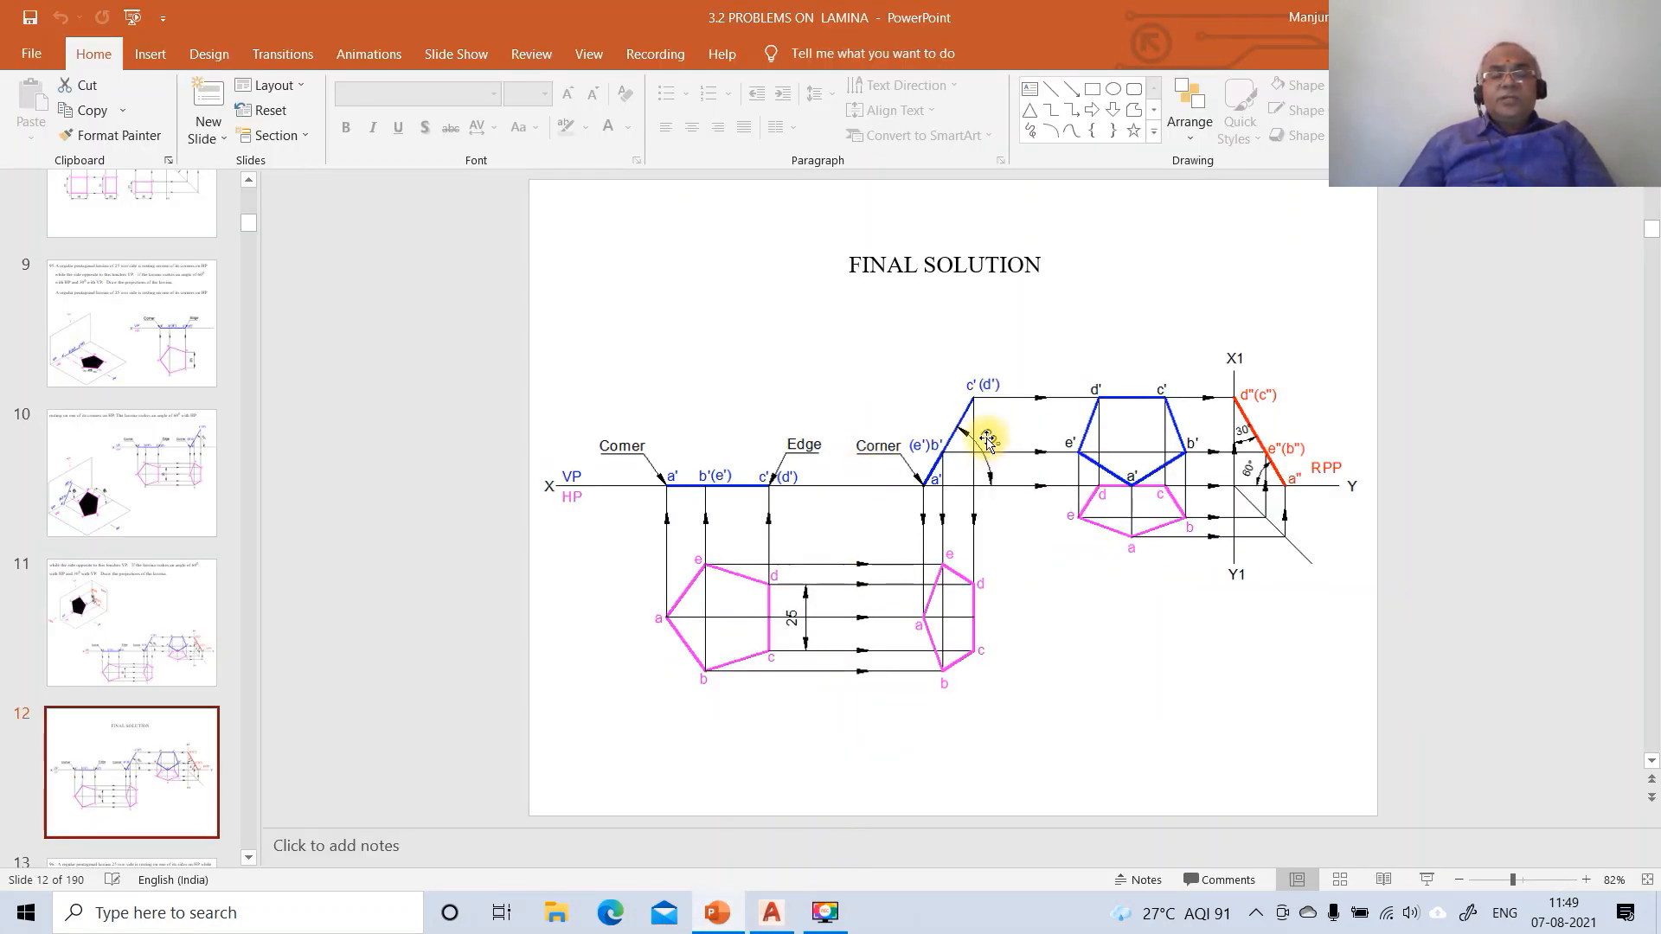
left_click(773, 914)
type("CP")
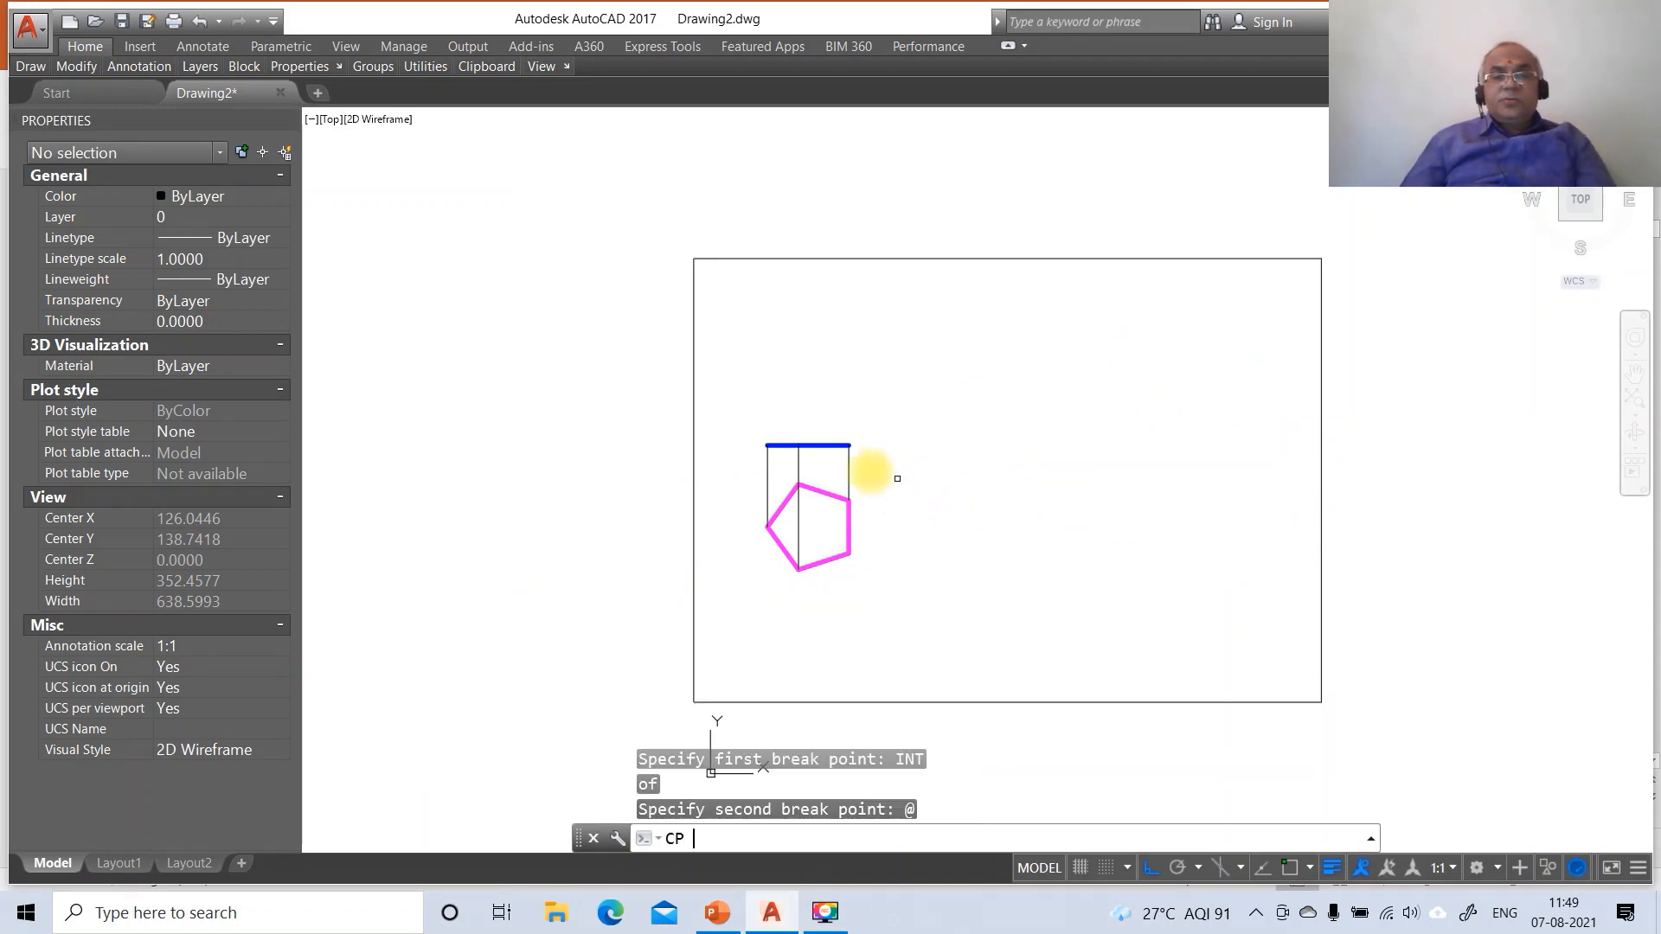
key("Return")
left_click(745, 404)
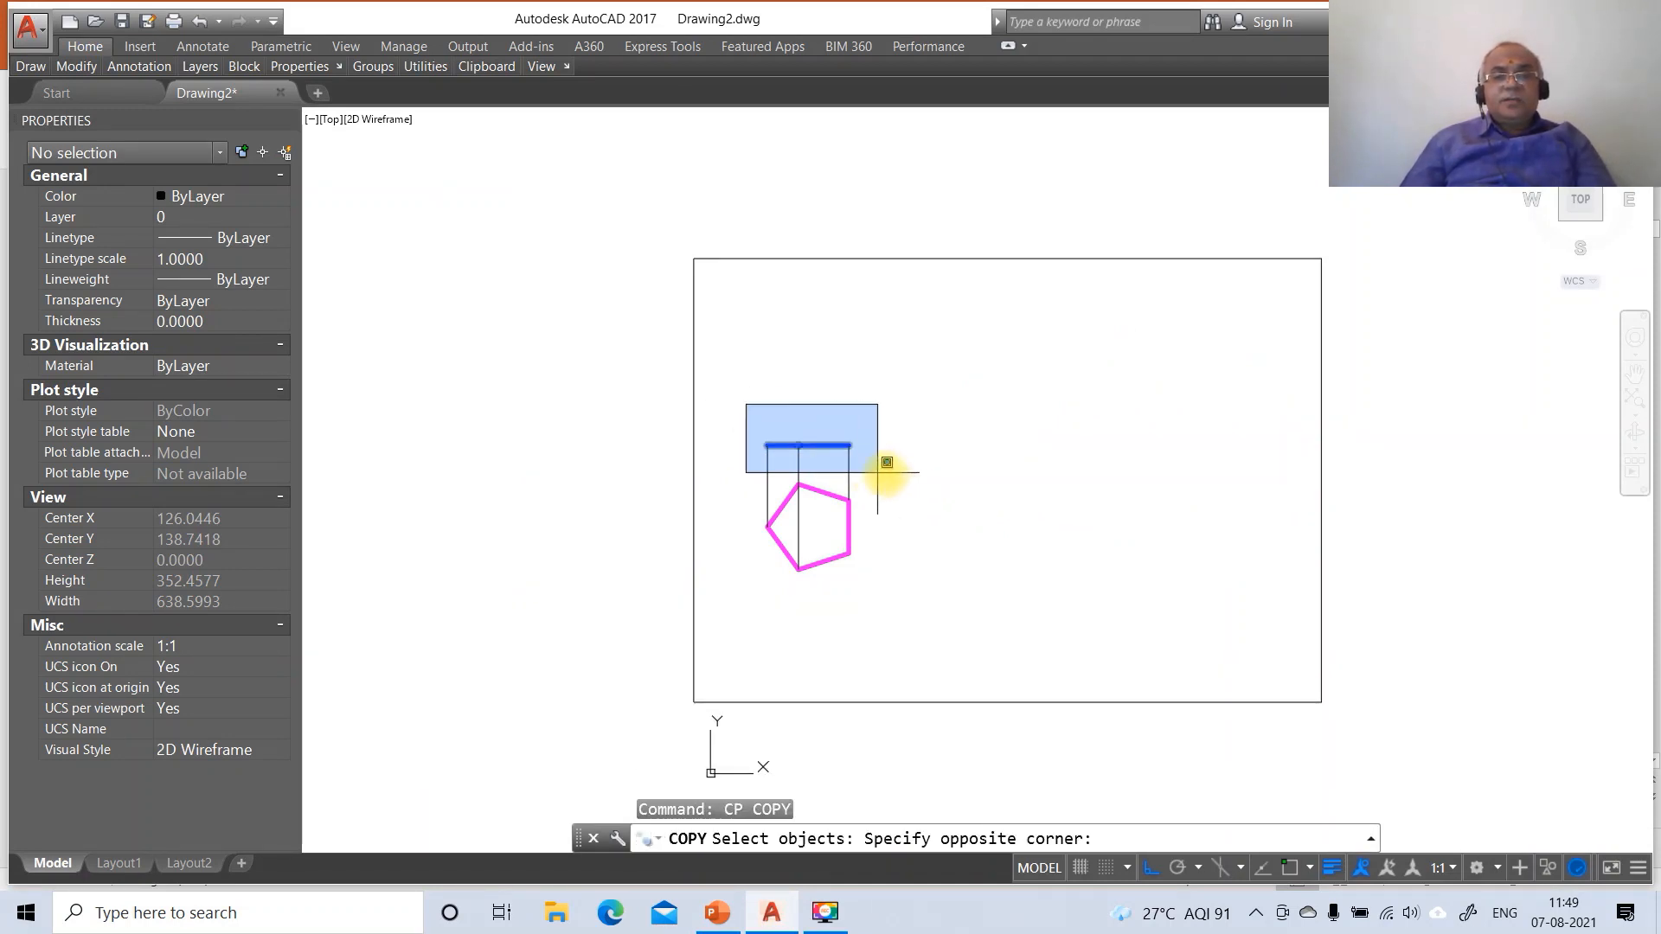
left_click(900, 474)
key("Return")
left_click(877, 480)
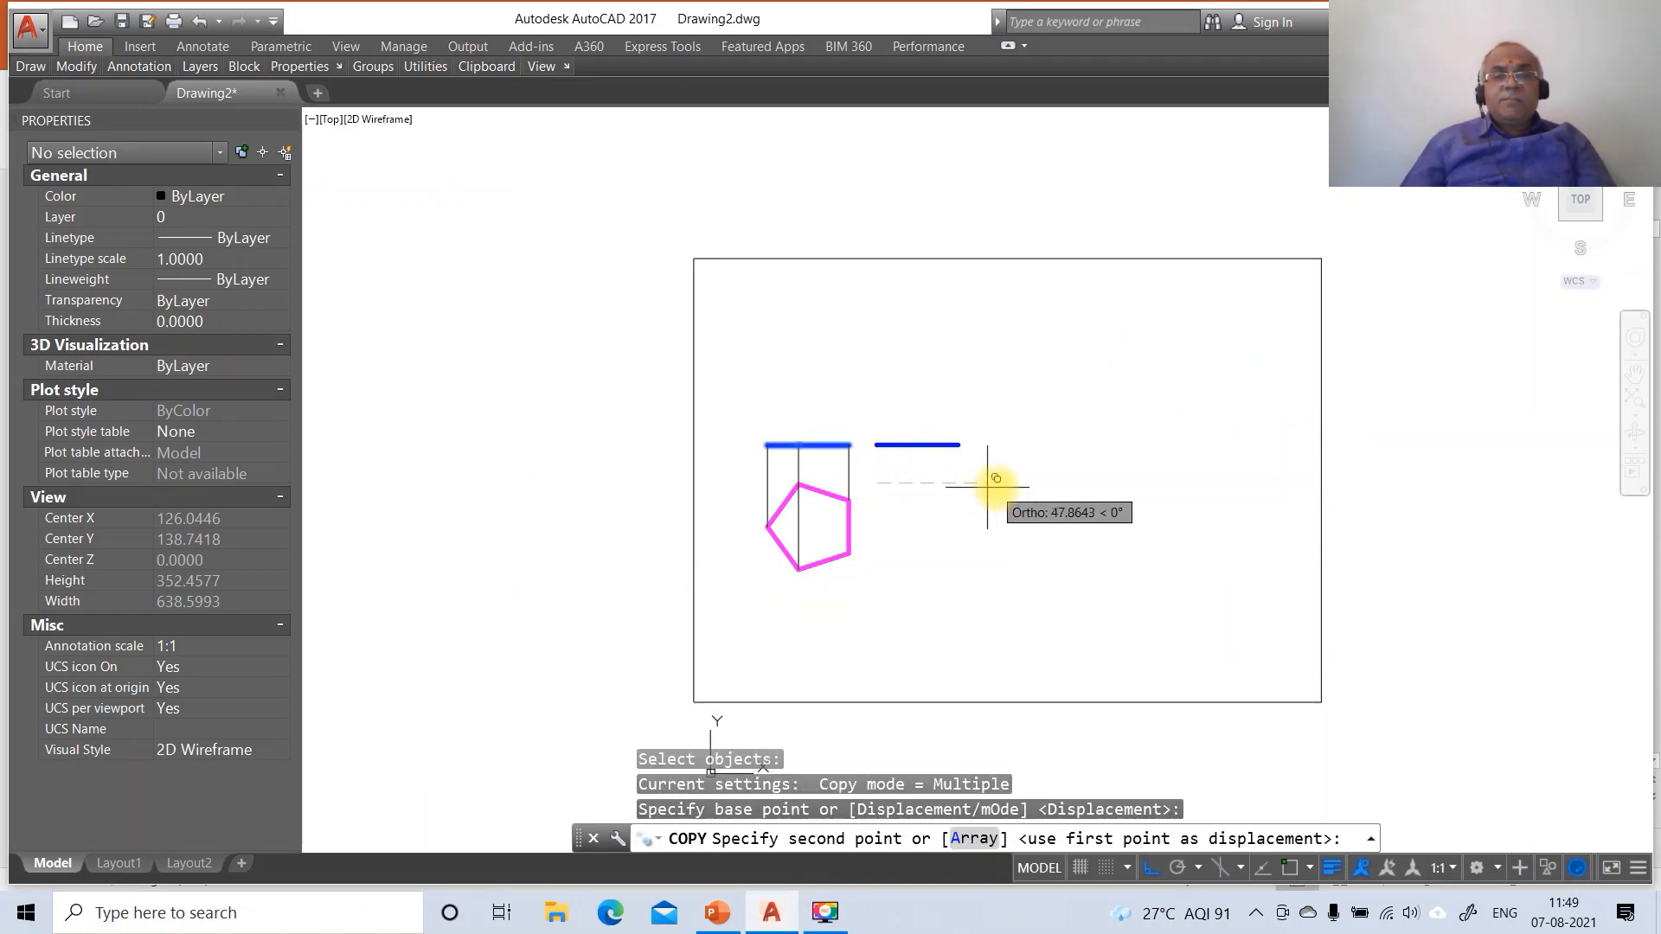
left_click(1044, 488)
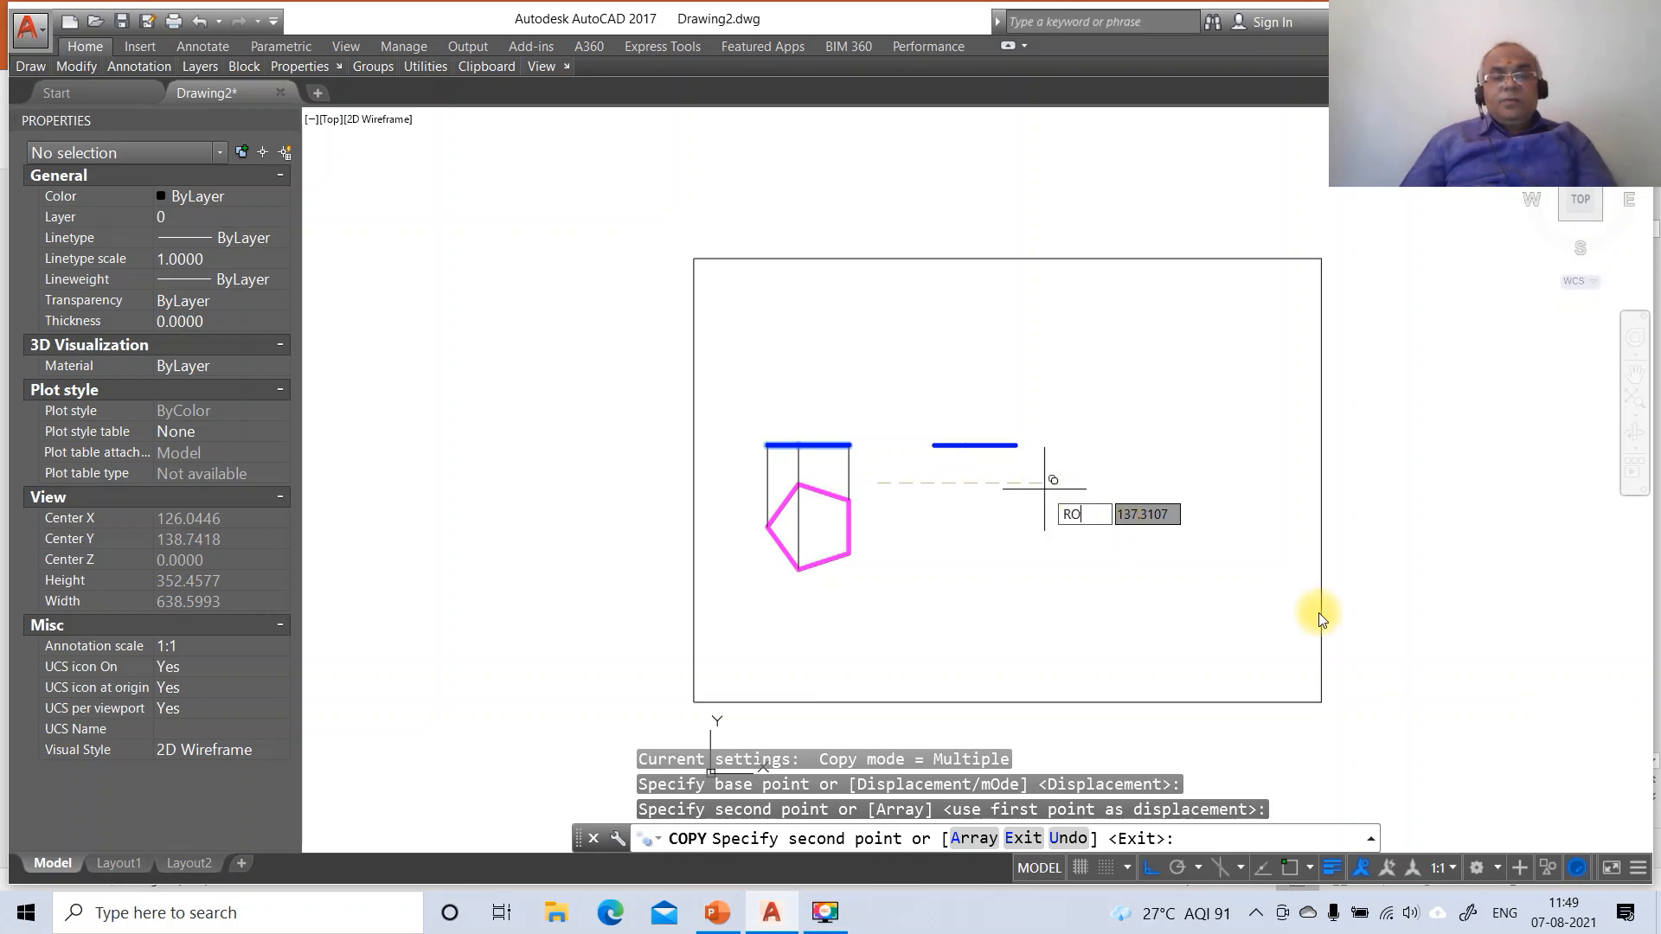
key("Escape")
key("Escape")
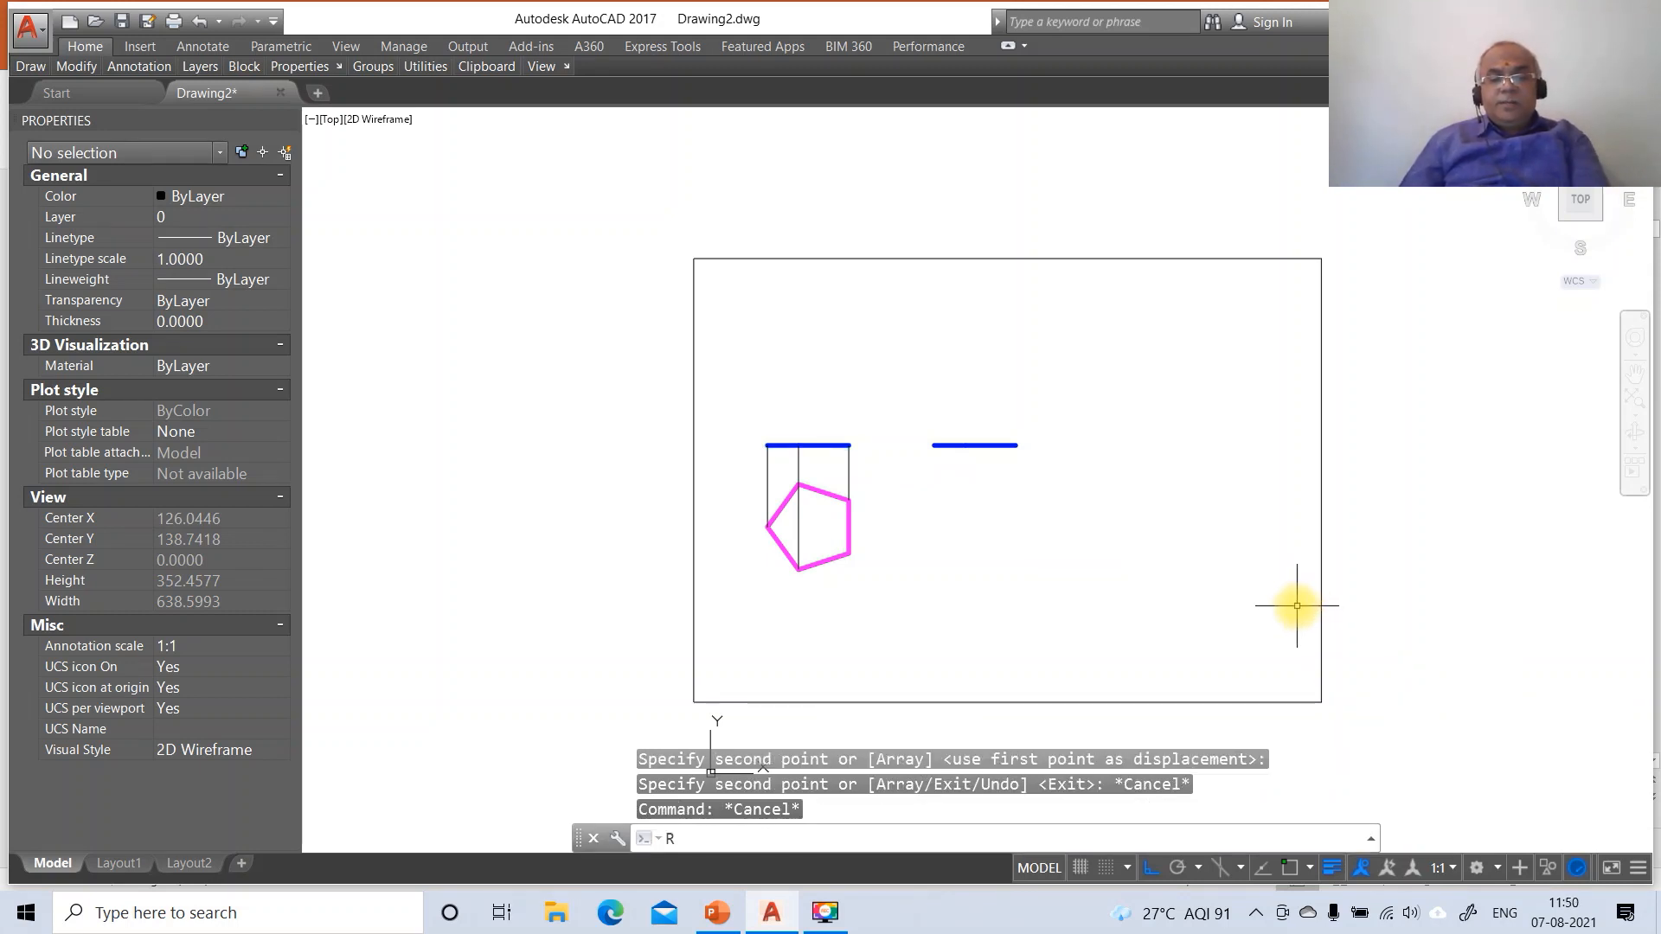
Rotate the two copied front-view segments by 60 degrees about their left endpoint
type("ro")
key("Return")
left_click(906, 394)
left_click(1065, 500)
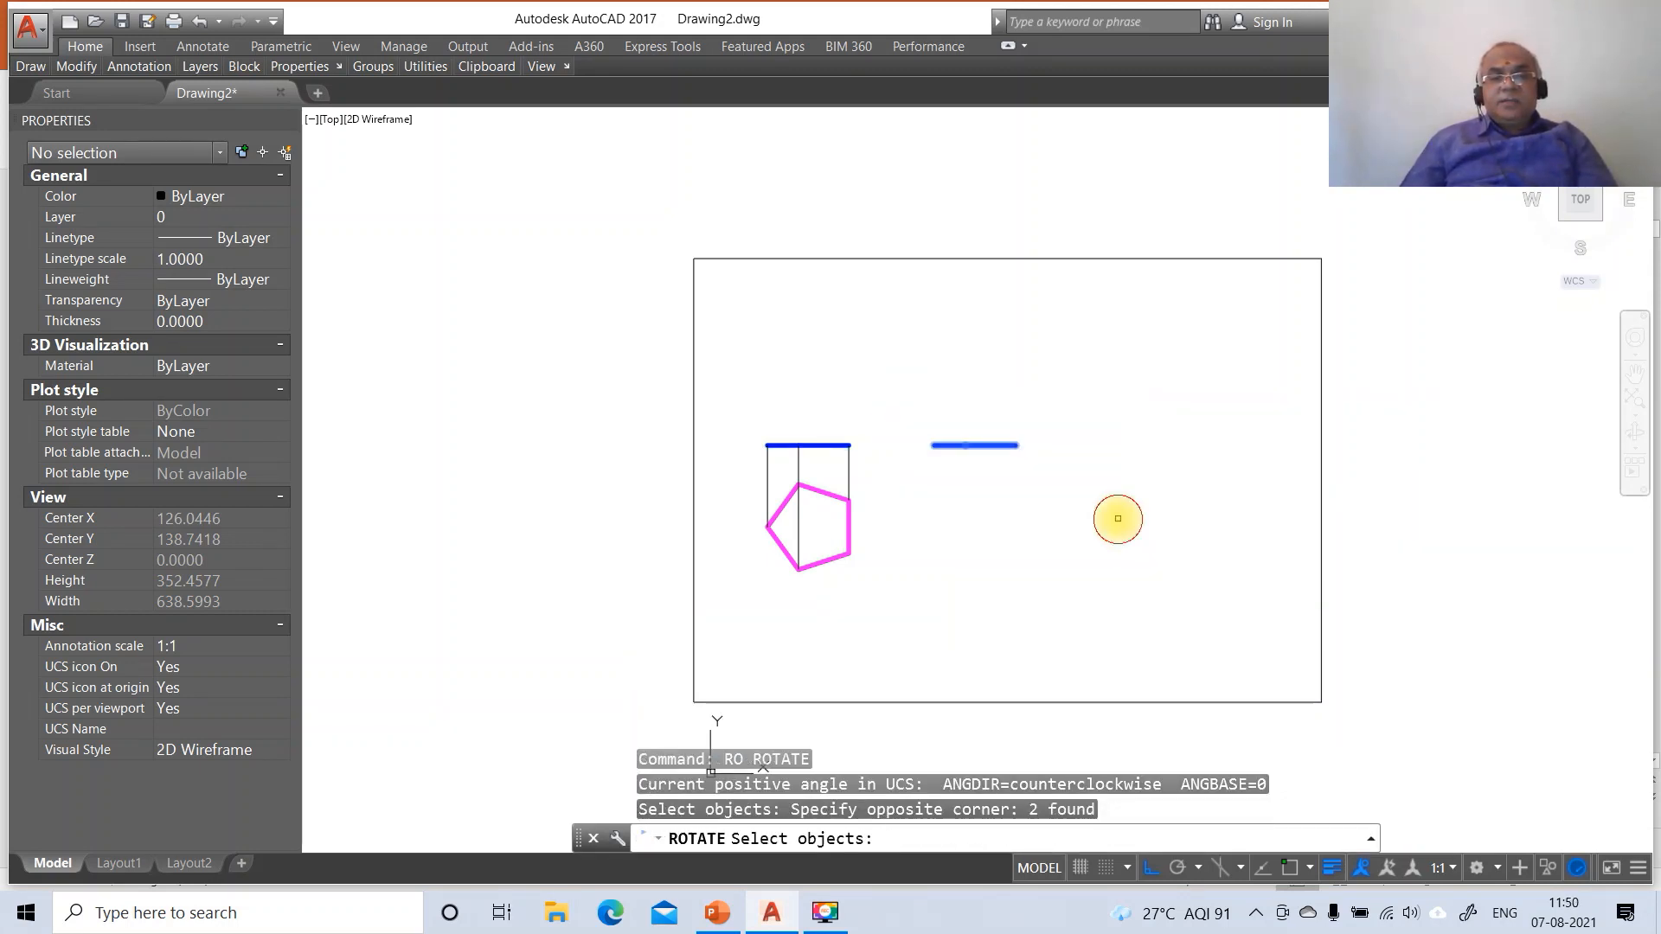
key("Return")
type("END")
key("Return")
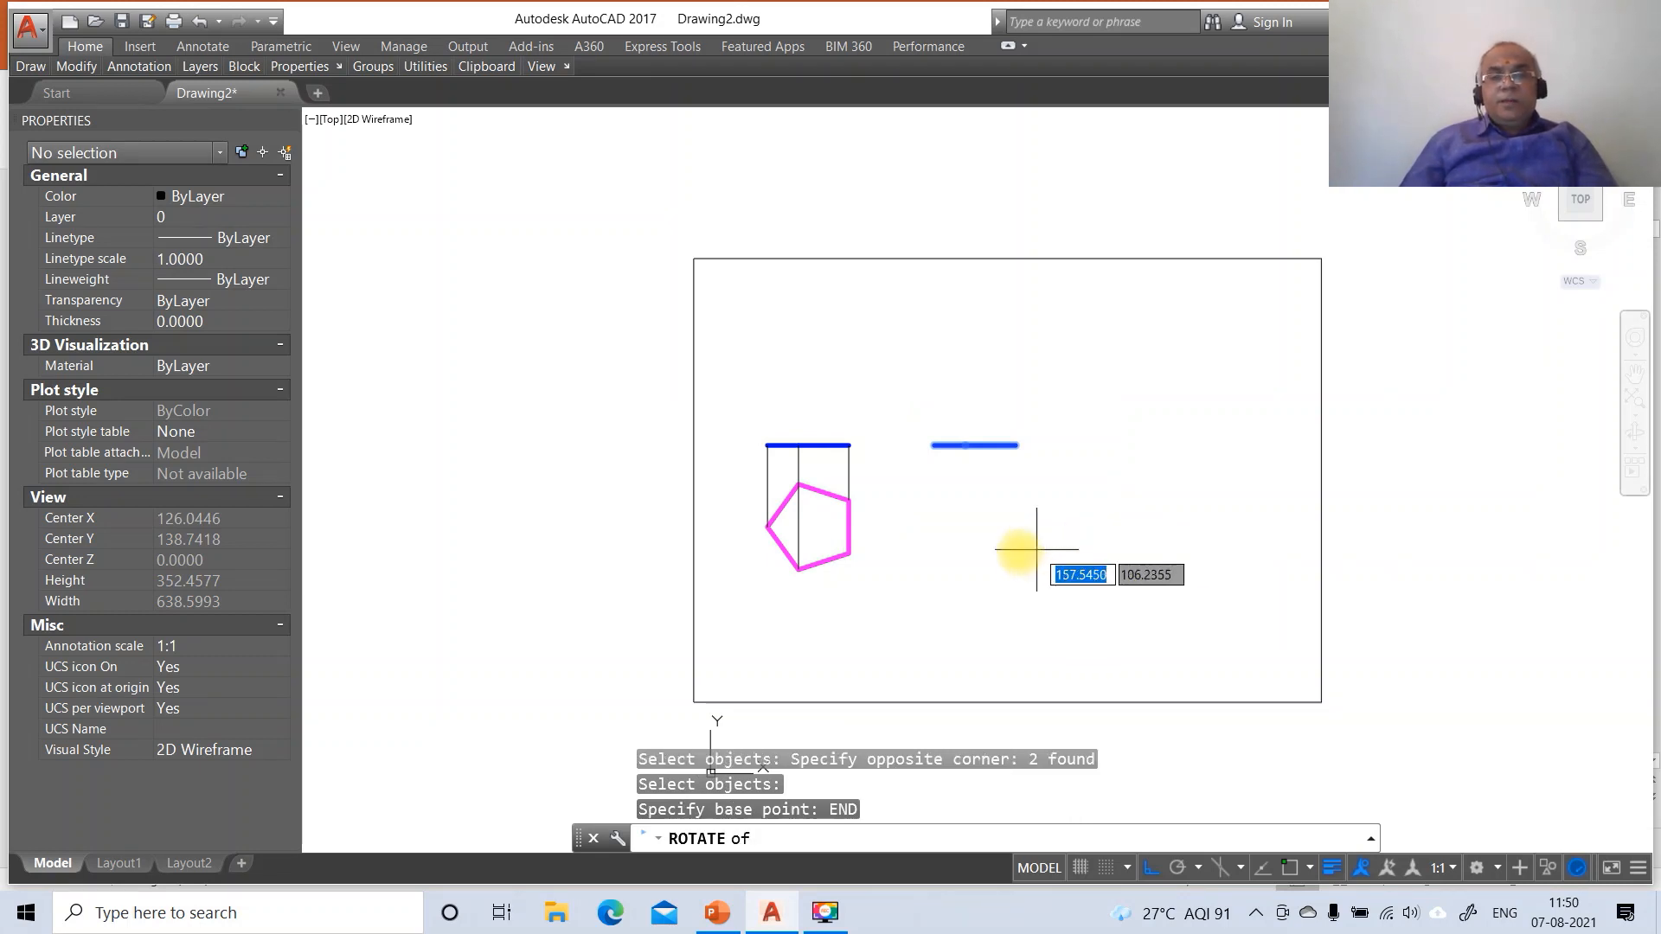
left_click(933, 445)
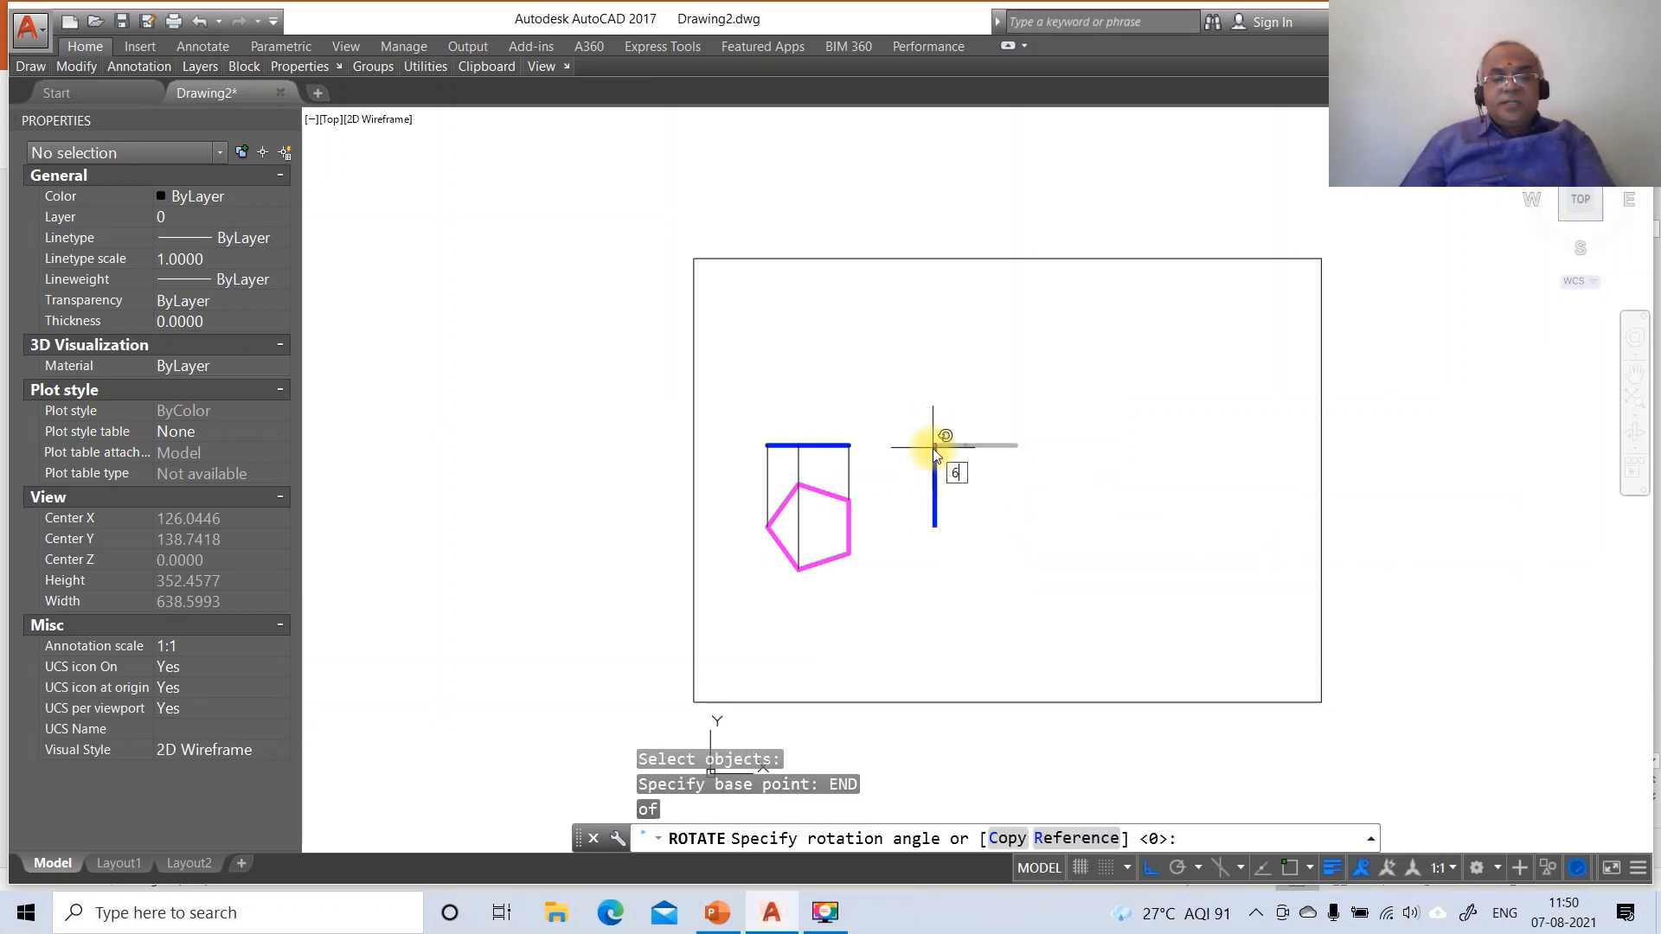
key("Return")
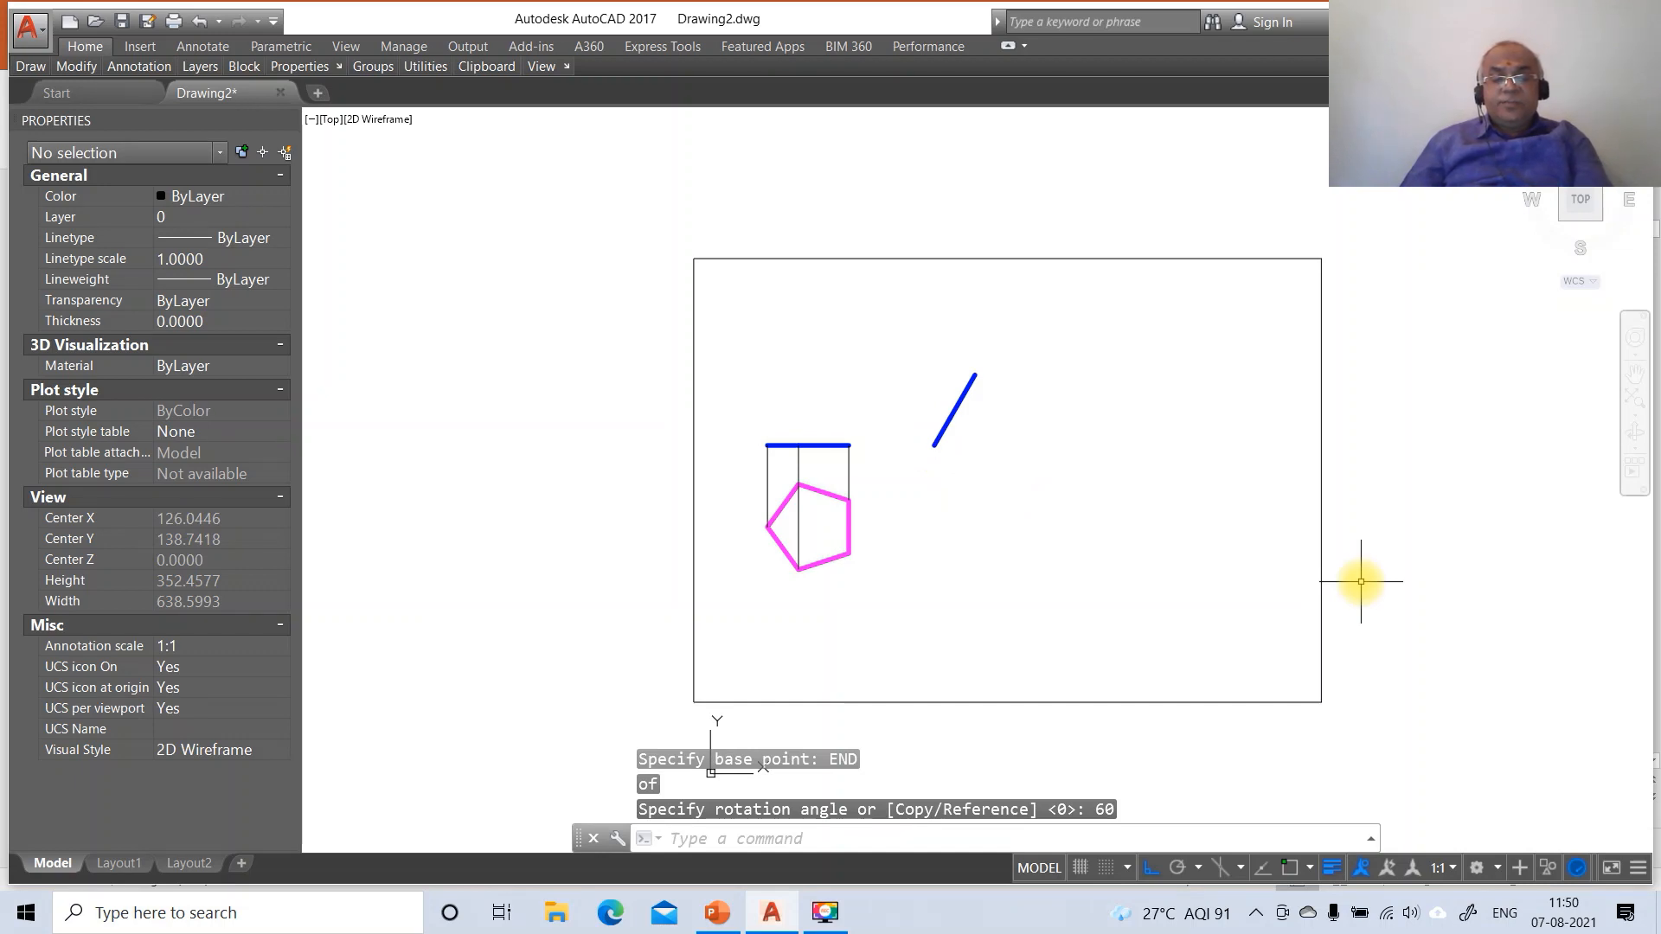
Draw a vertical projector about 77 mm long downward from the lower end of the inclined front view
key("l")
key("Return")
type("END")
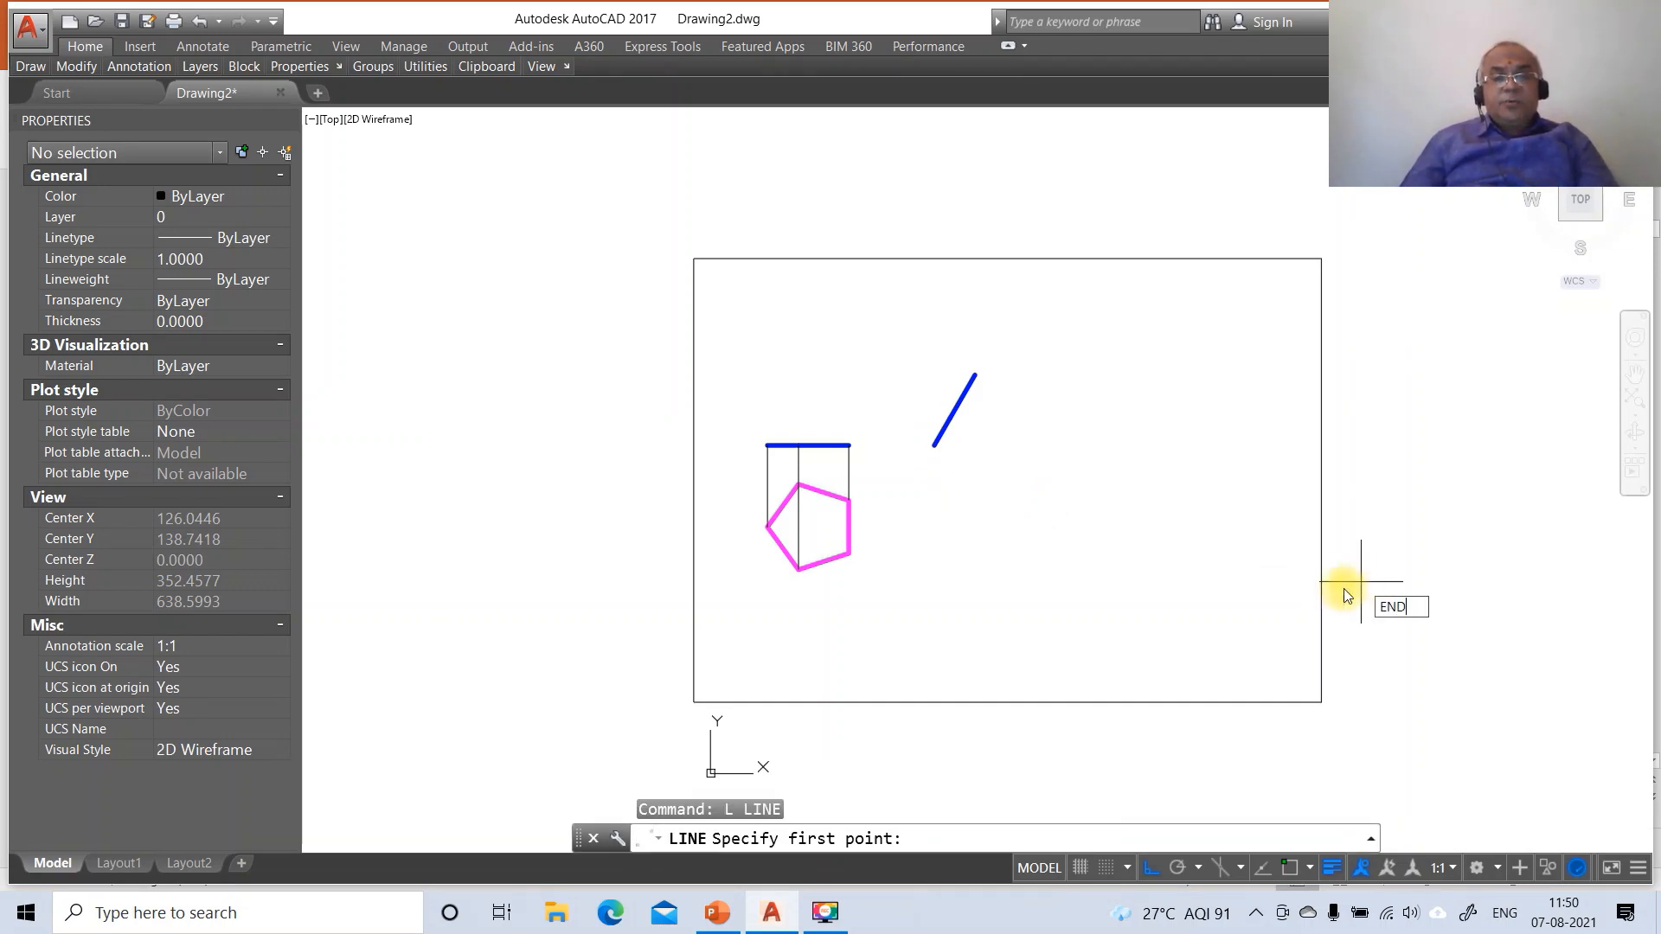
key("Return")
left_click(936, 446)
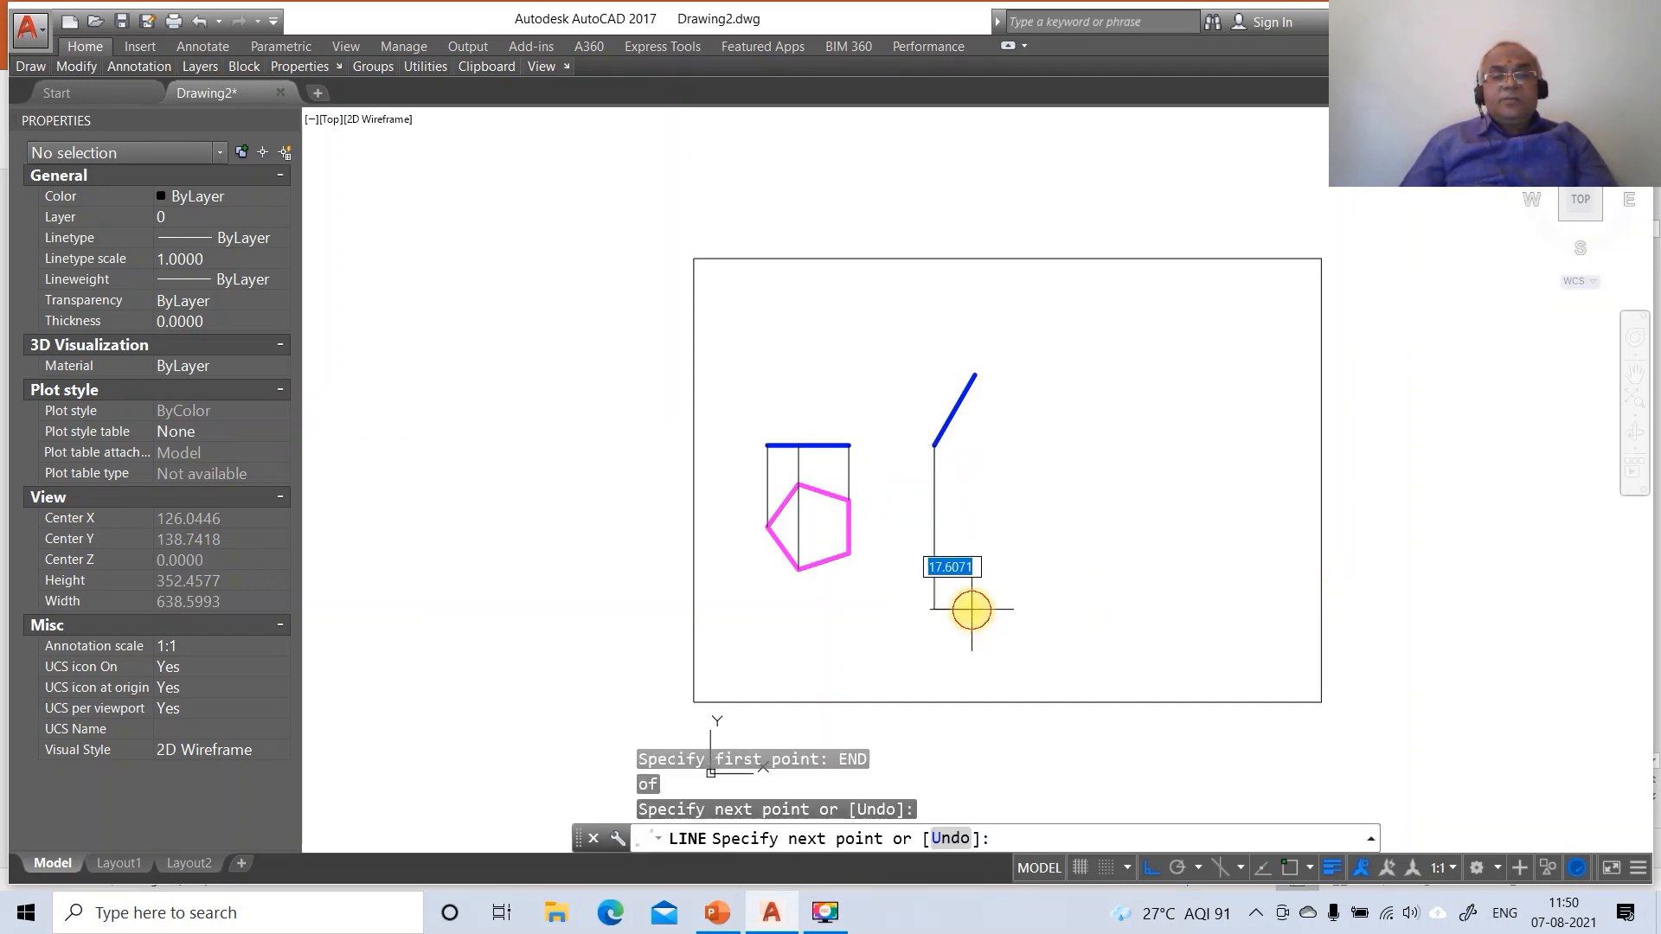
left_click(972, 610)
key("Return")
key("Return")
type("INR")
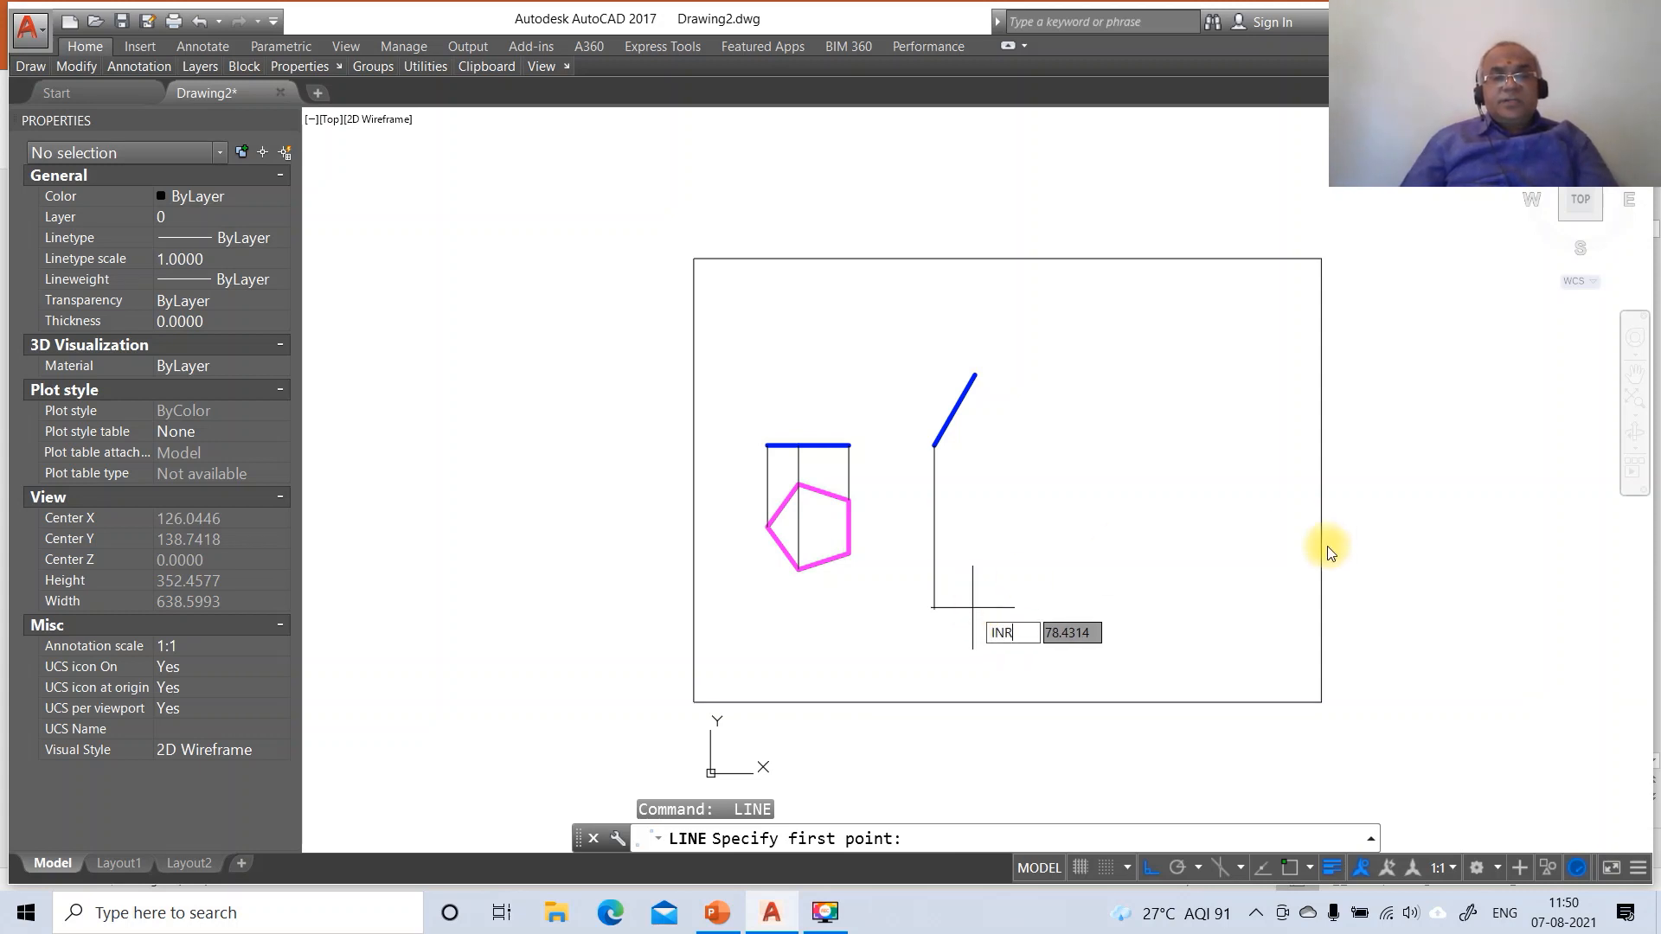
key("Return")
key("Escape")
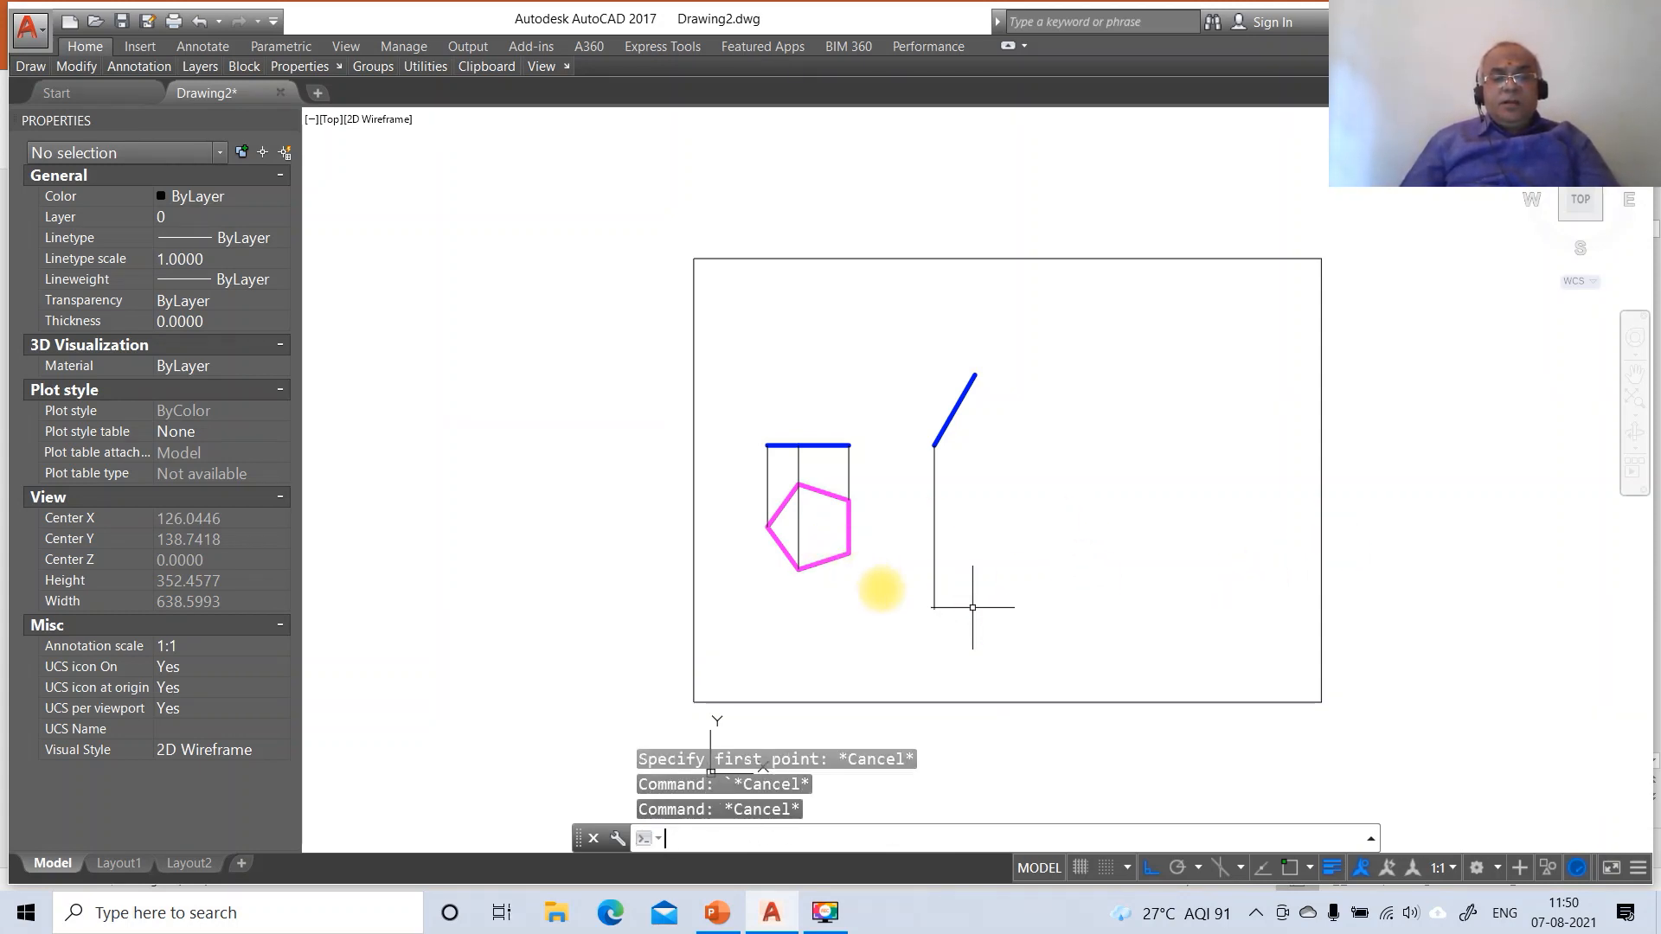
Draw a horizontal projector from the pentagon's leftmost vertex perpendicular to the vertical projector under the inclined line
key("Return")
type("INT")
key("Return")
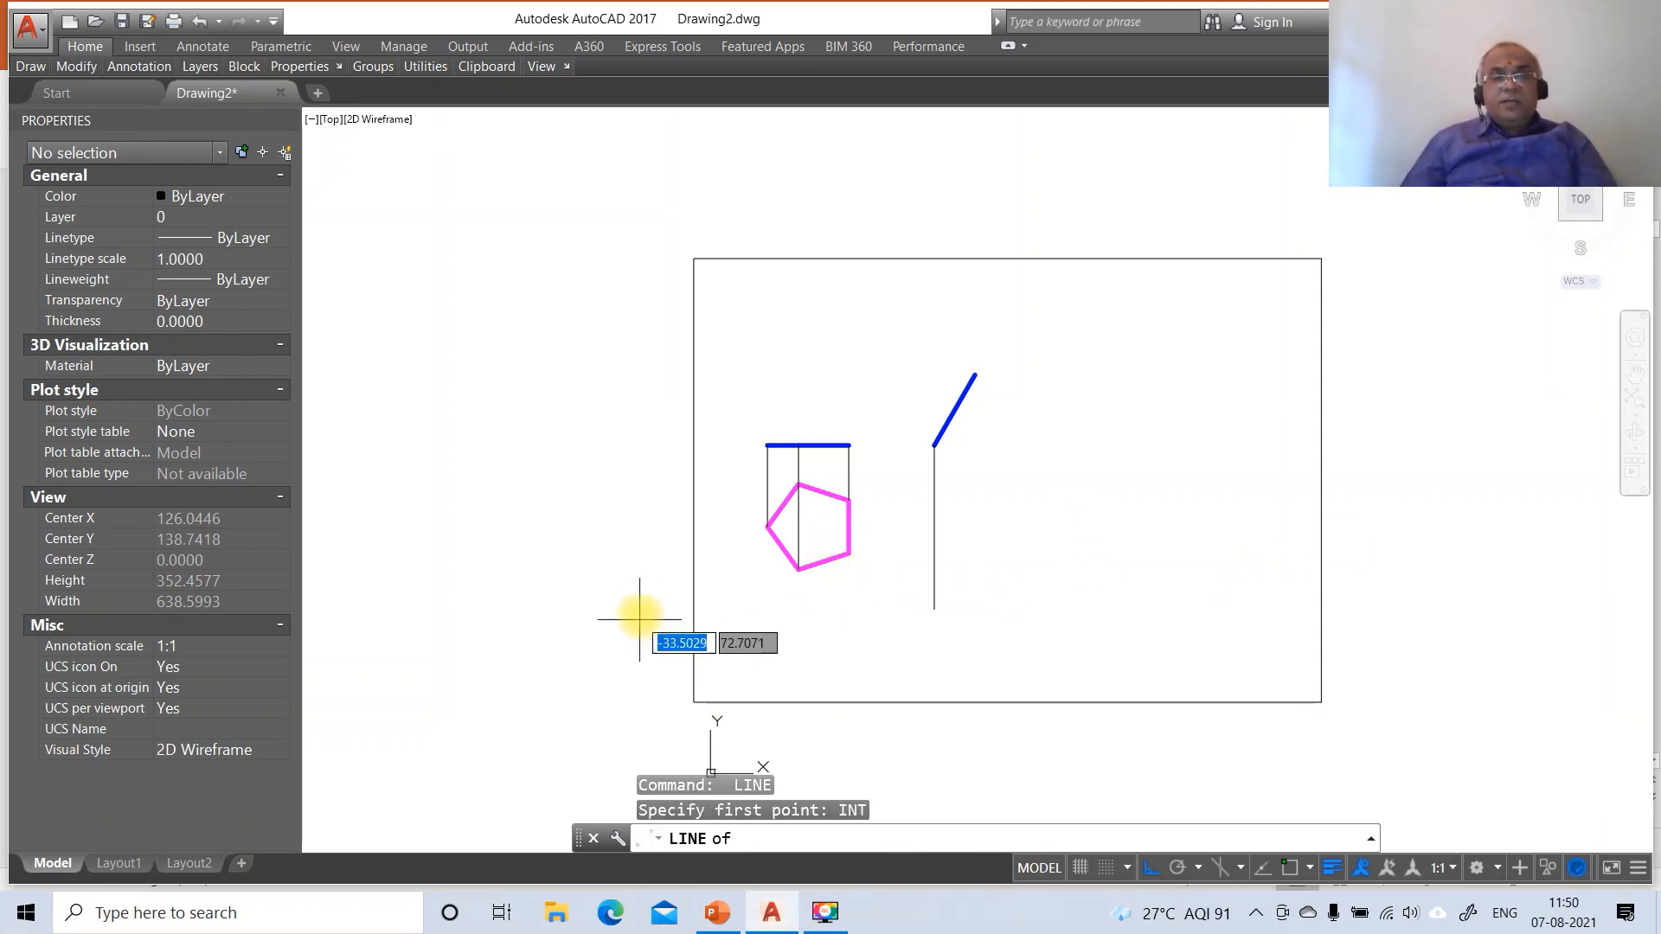
left_click(775, 527)
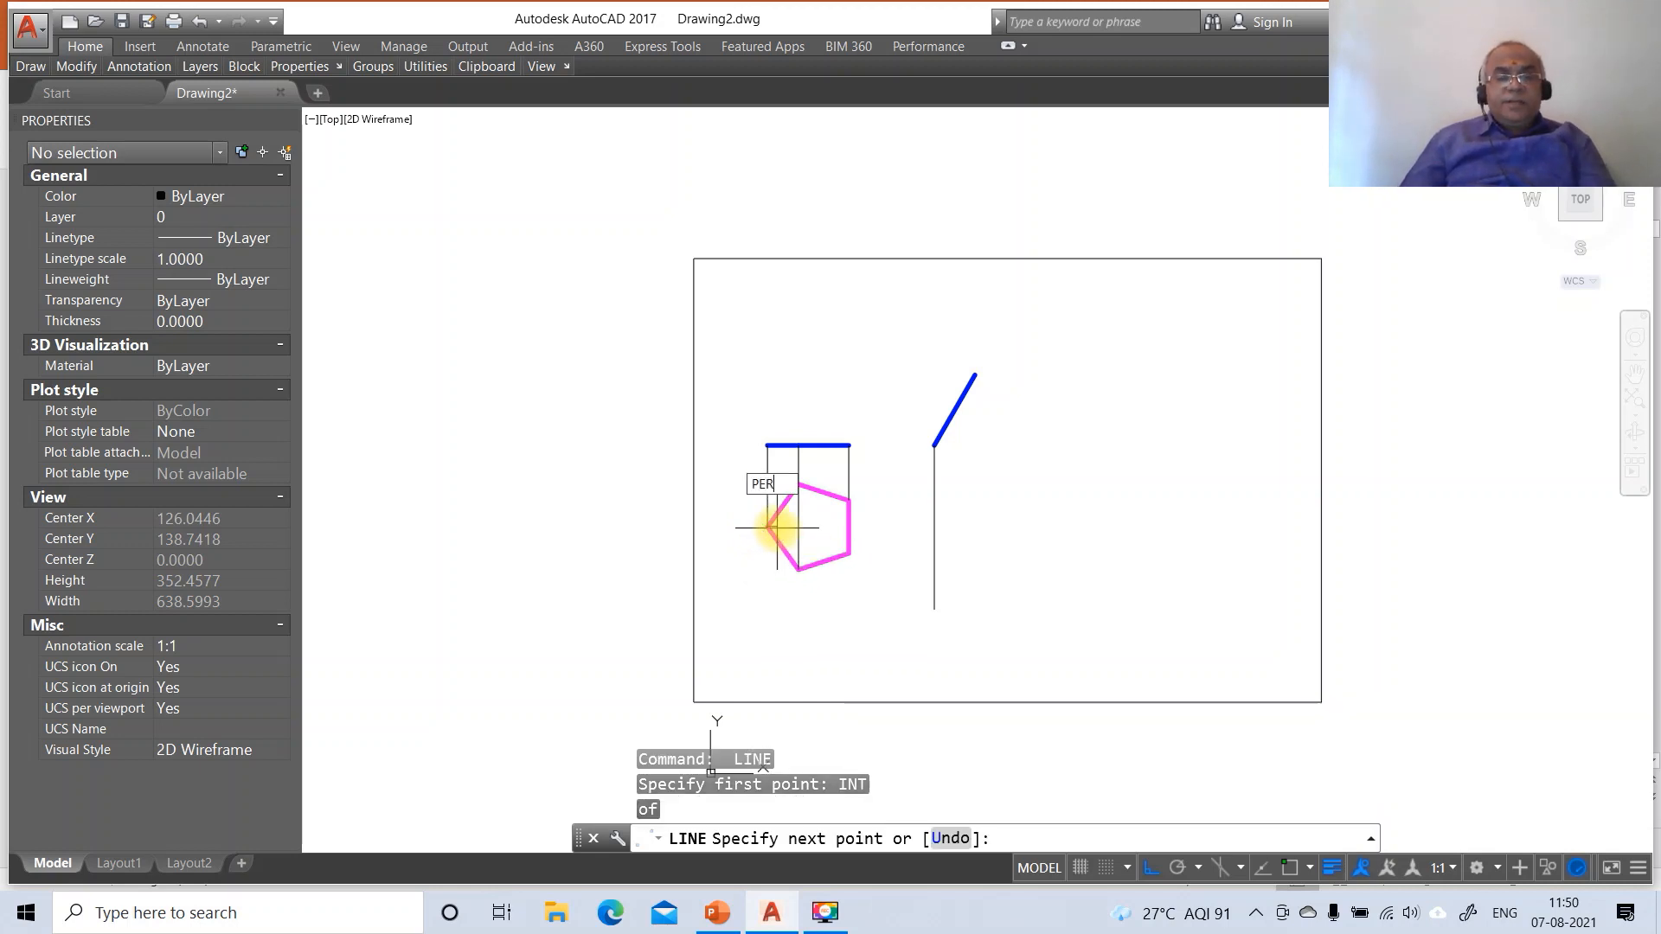
type("PER")
key("Return")
left_click(935, 526)
Trim the vertical projector to a corner with the horizontal projector using a zero-radius fillet
type("F")
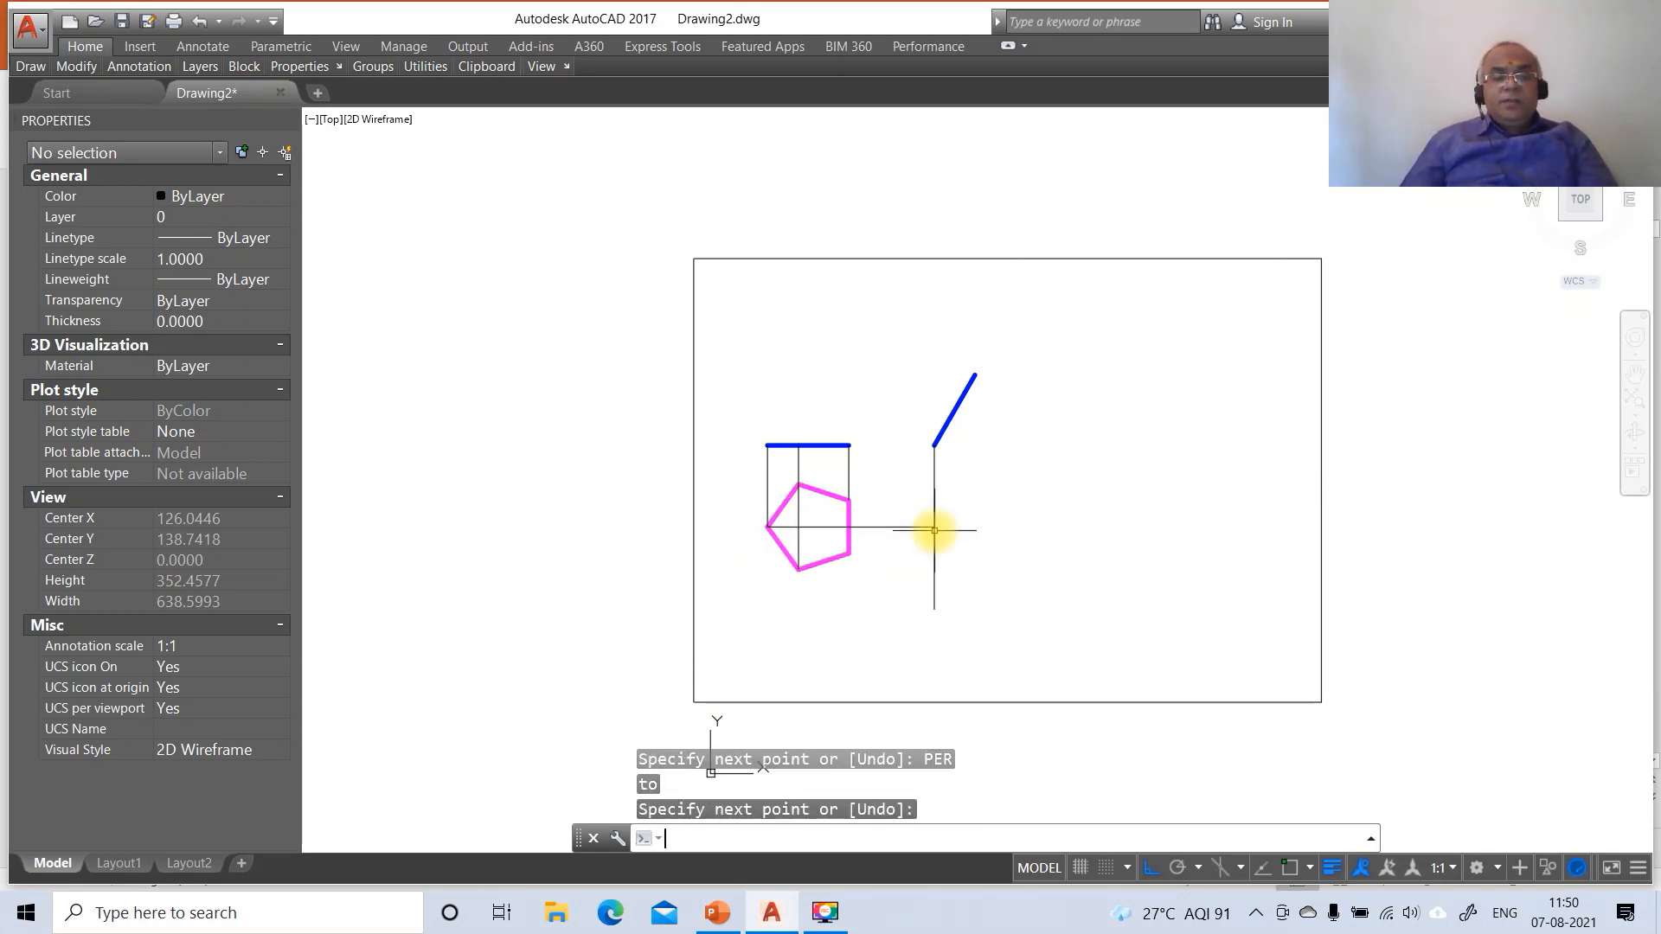
key("Return")
left_click(925, 530)
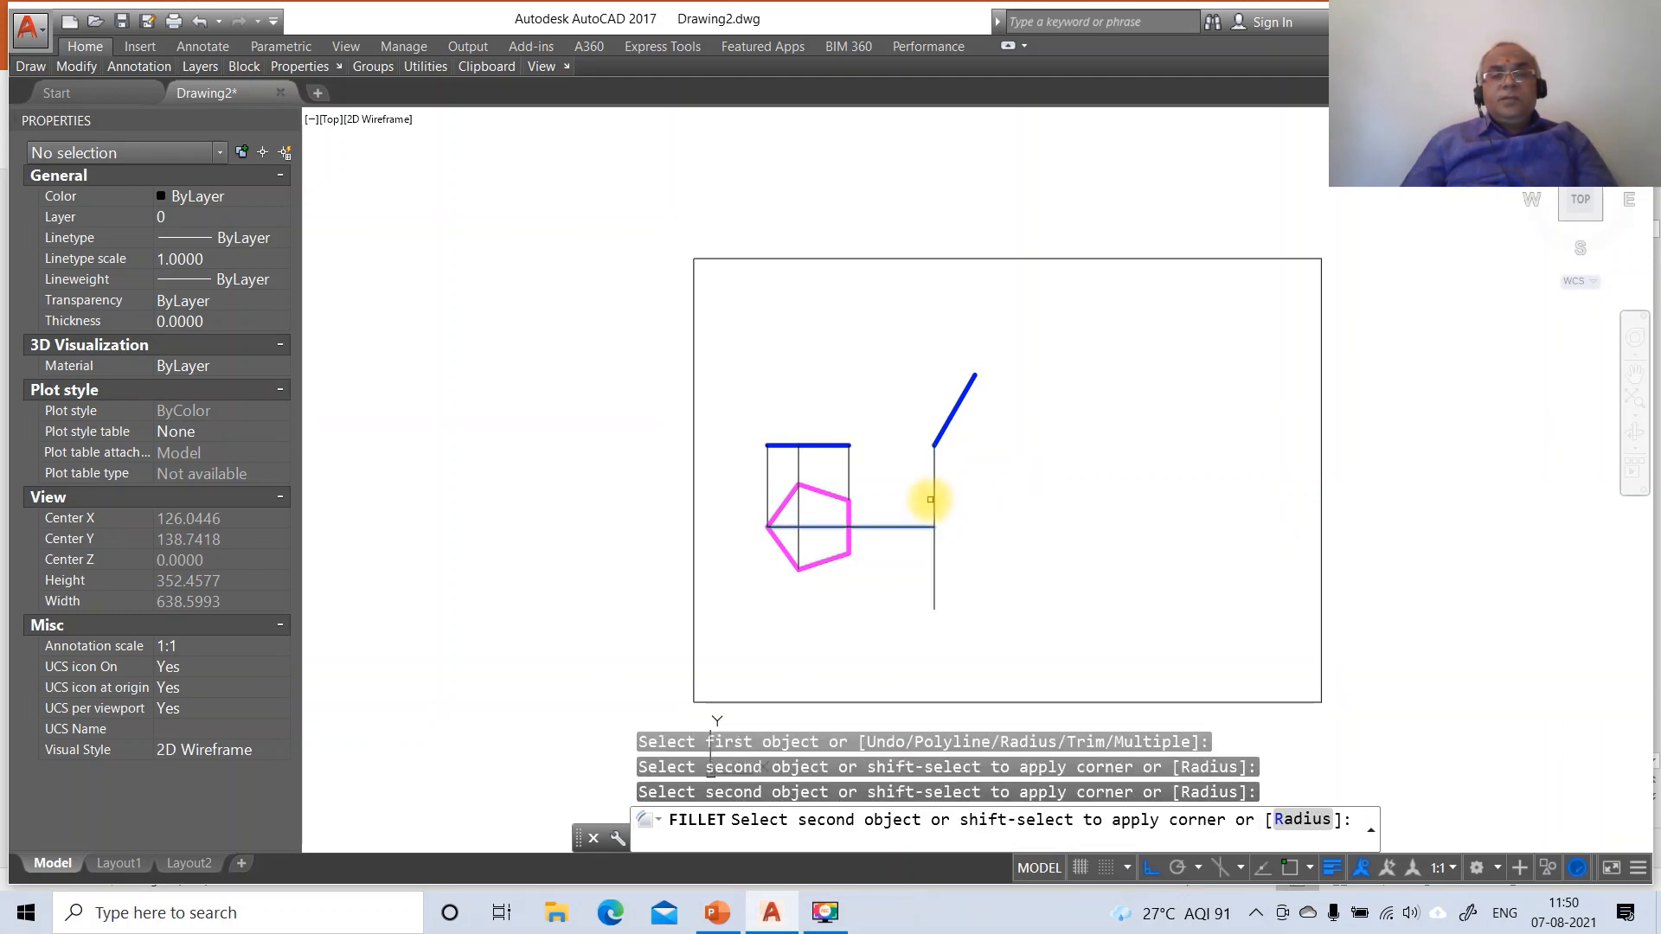
left_click(935, 501)
Draw a vertical projector about 101 mm long downward from the break point on the inclined front view
type("L")
key("Return")
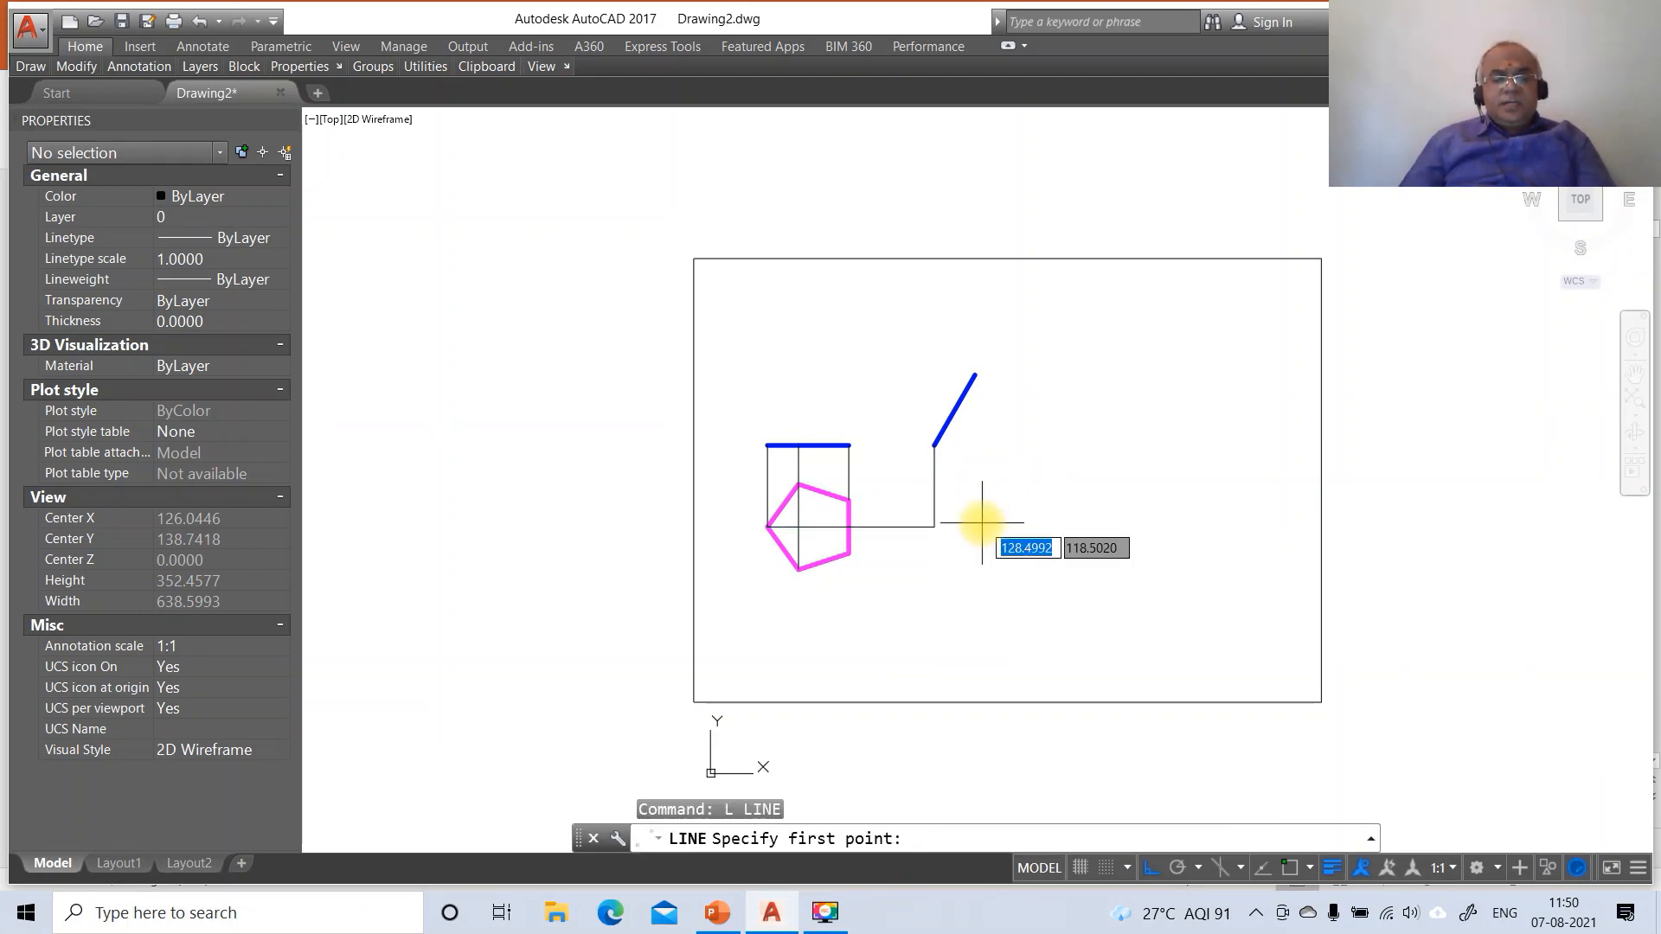
type("END")
key("Return")
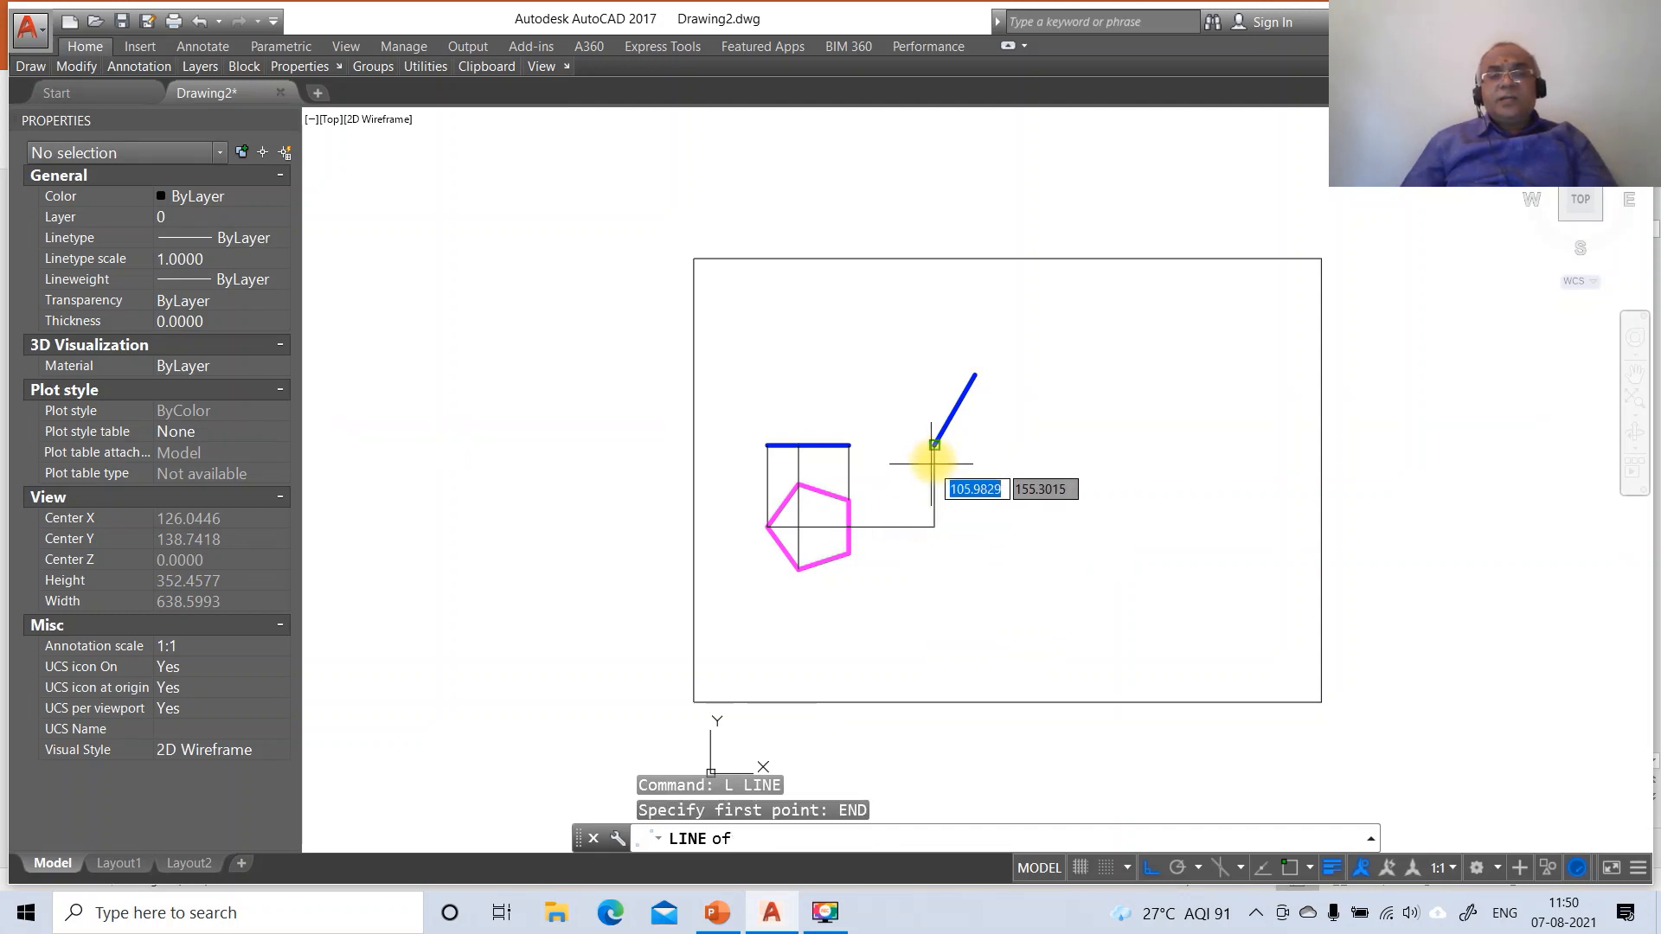
left_click(950, 418)
left_click(985, 632)
key("Return")
Draw a horizontal projector from the pentagon's lowest vertex perpendicular to the vertical projector under the break point
key("Return")
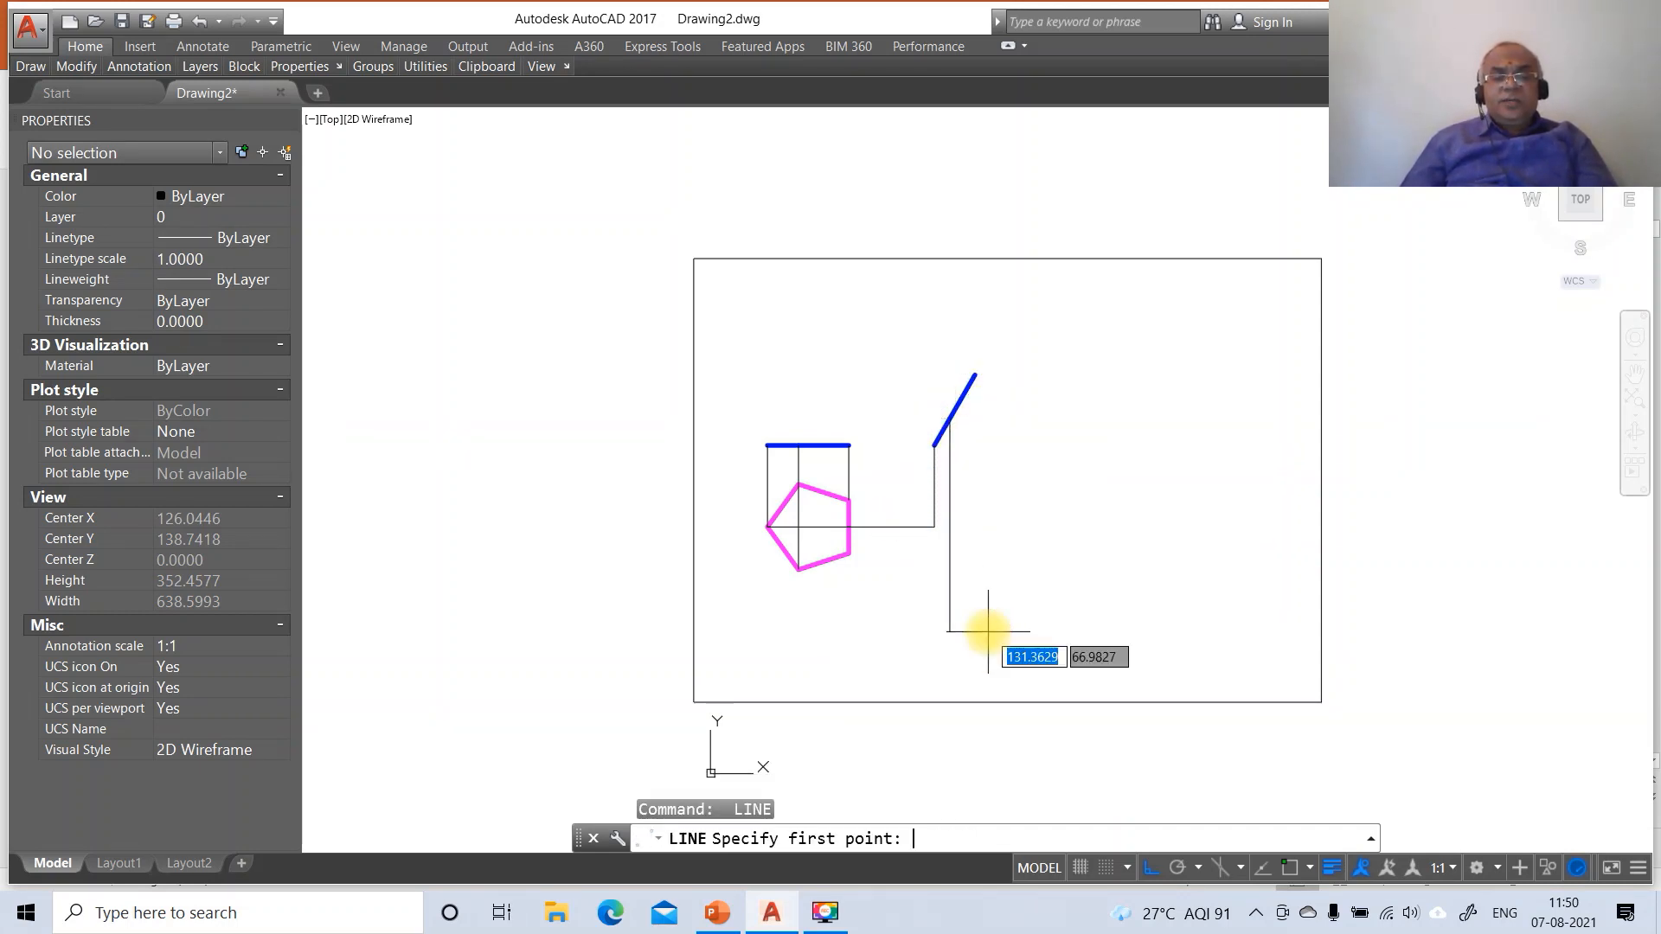
type("INT")
key("Return")
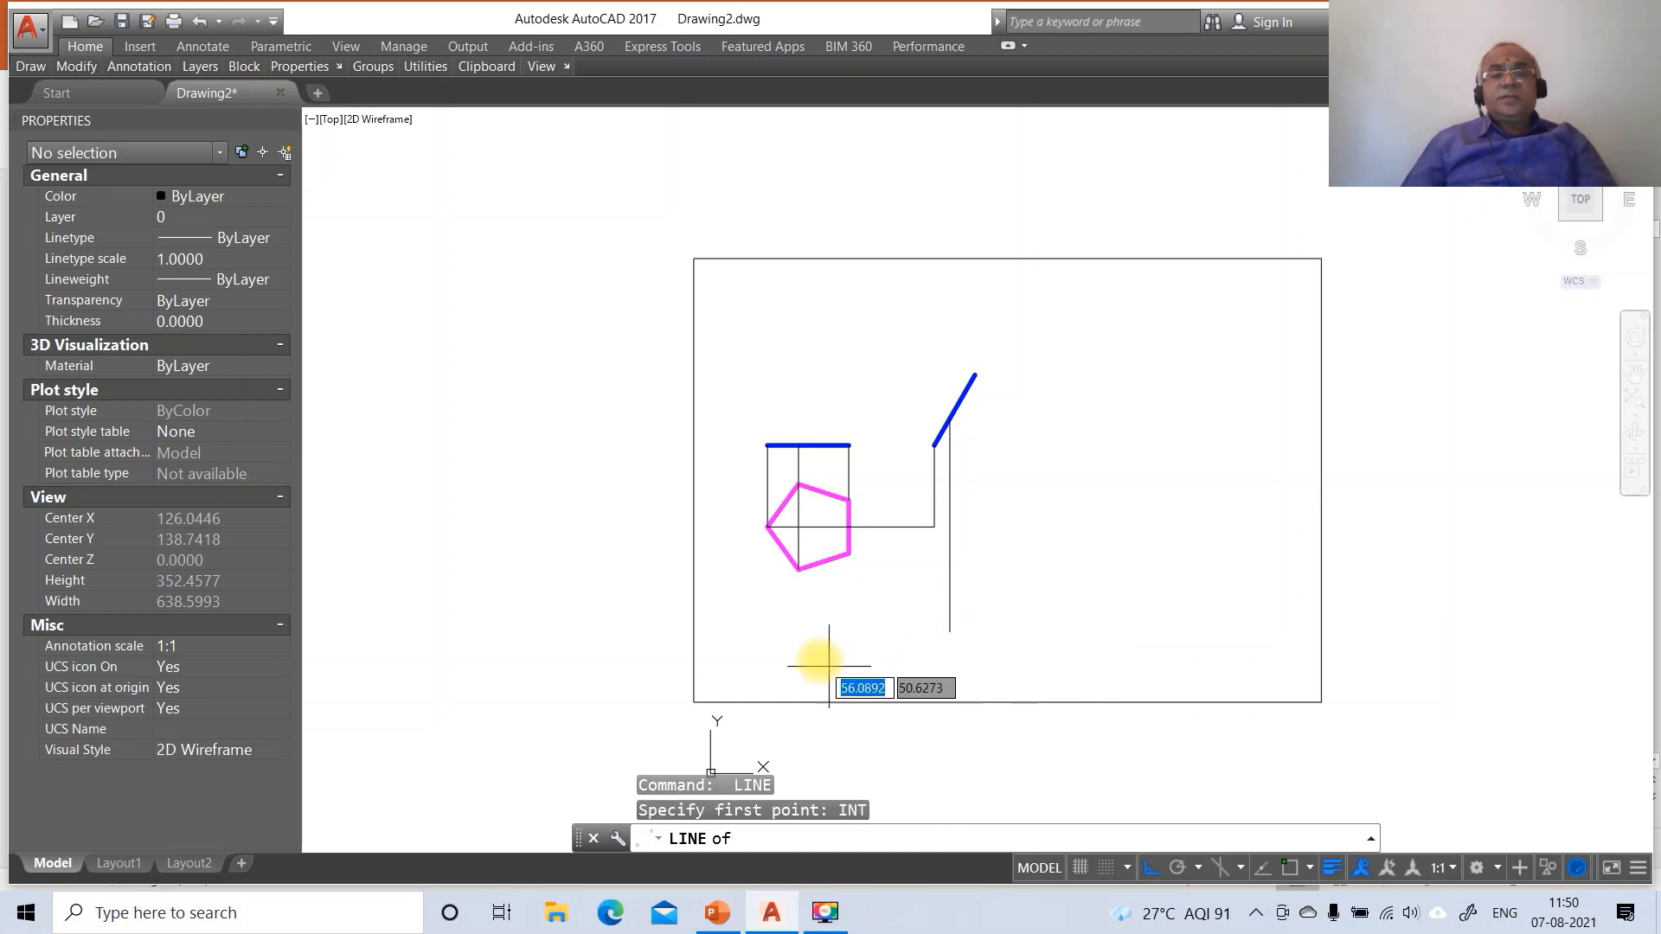
left_click(800, 571)
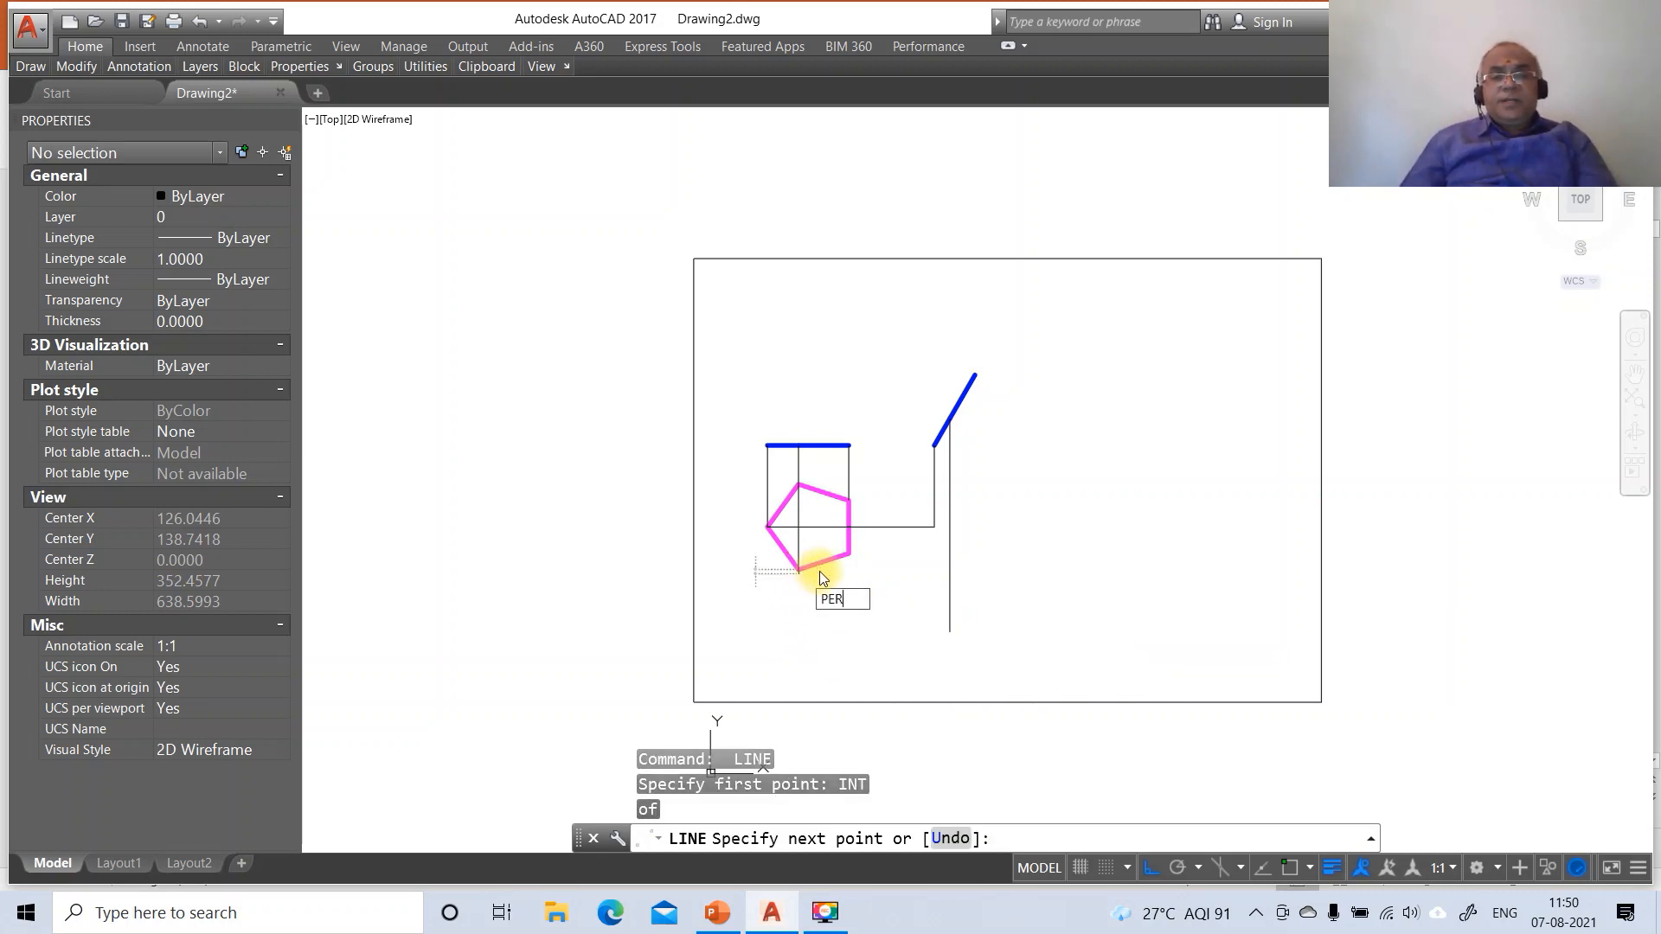
type("PER")
key("Return")
left_click(949, 566)
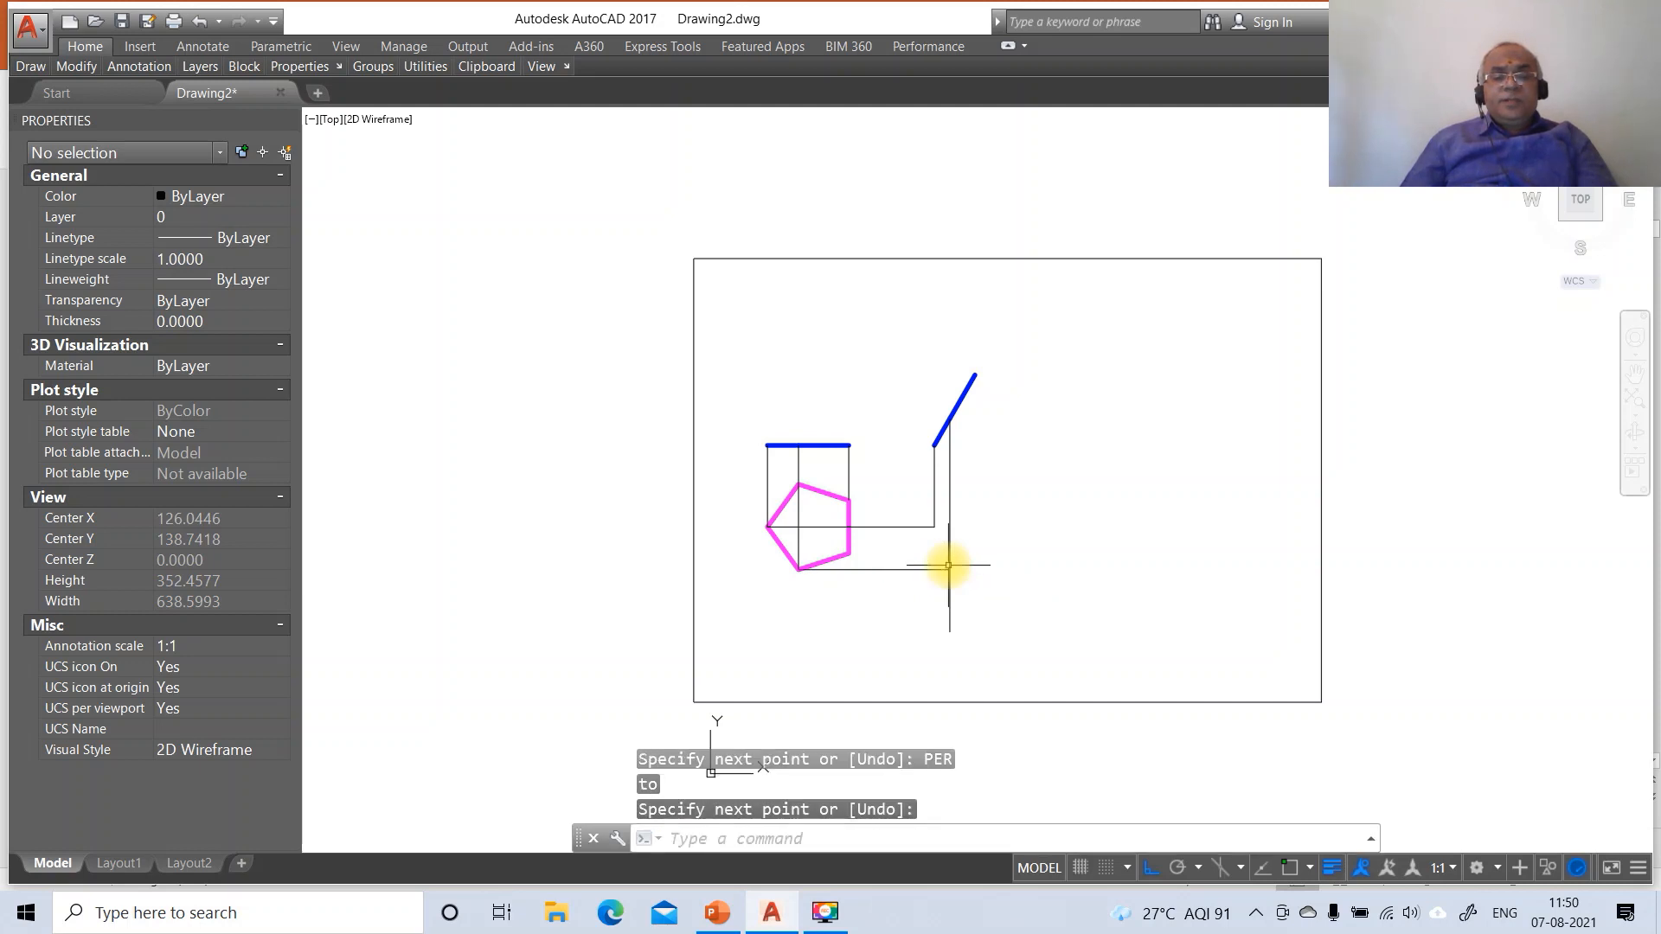
Draw a horizontal projector from the pentagon's topmost vertex perpendicular to the vertical projector under the break point
key("Return")
key("Return")
type("INT")
key("Return")
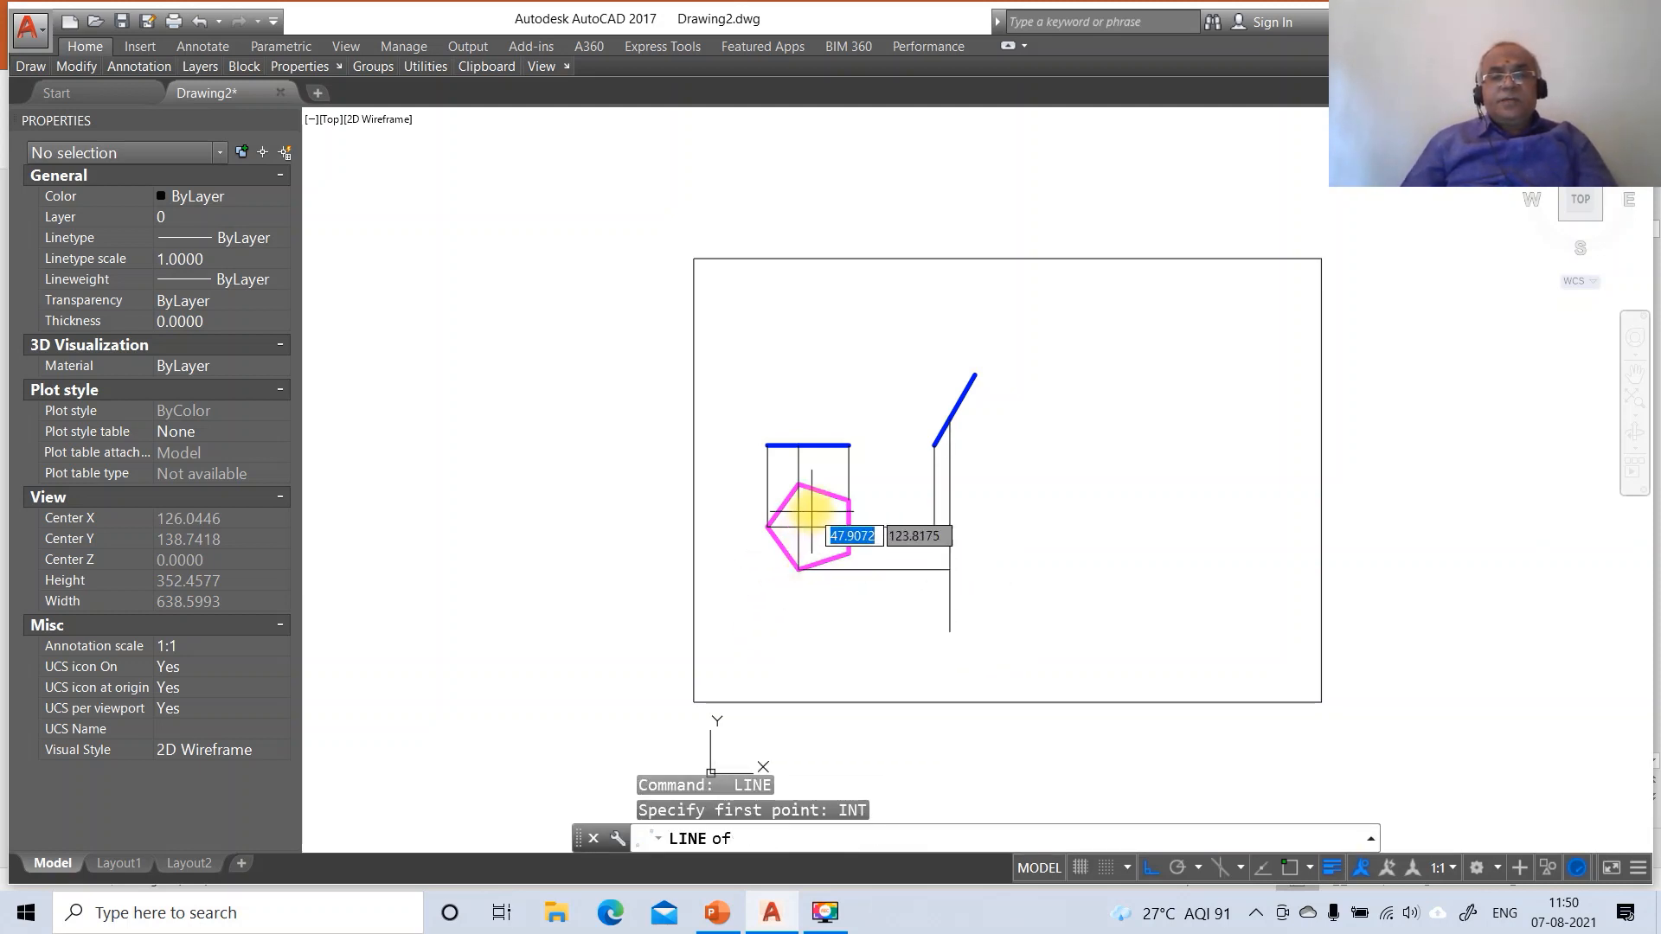
left_click(799, 486)
type("PER")
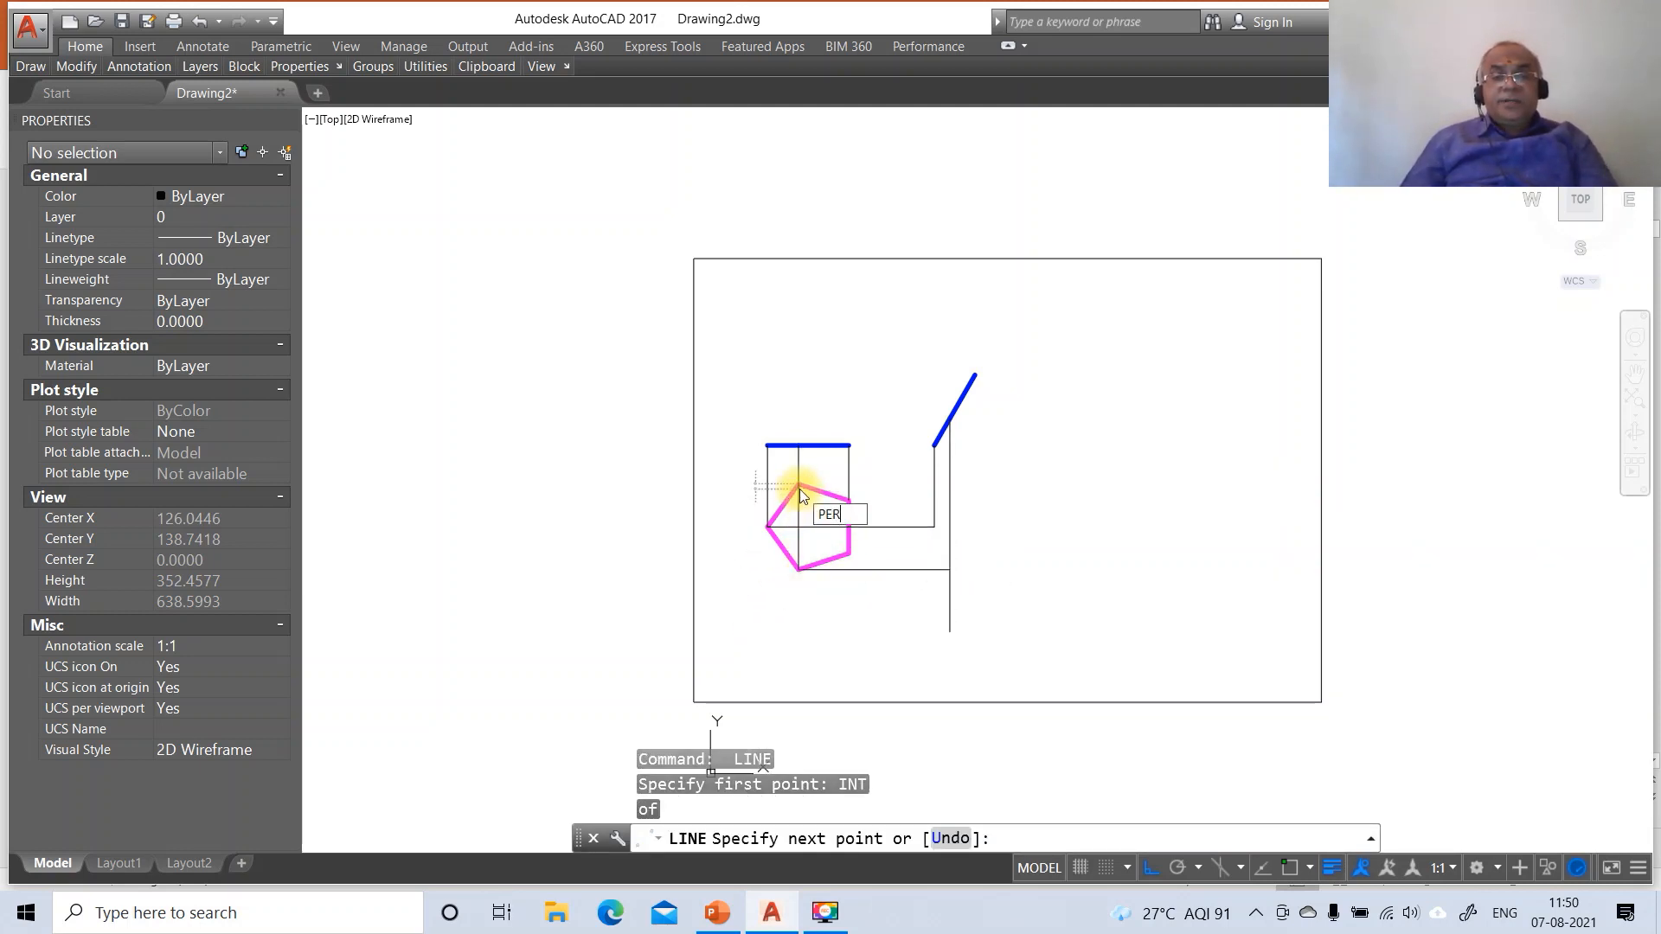
key("Return")
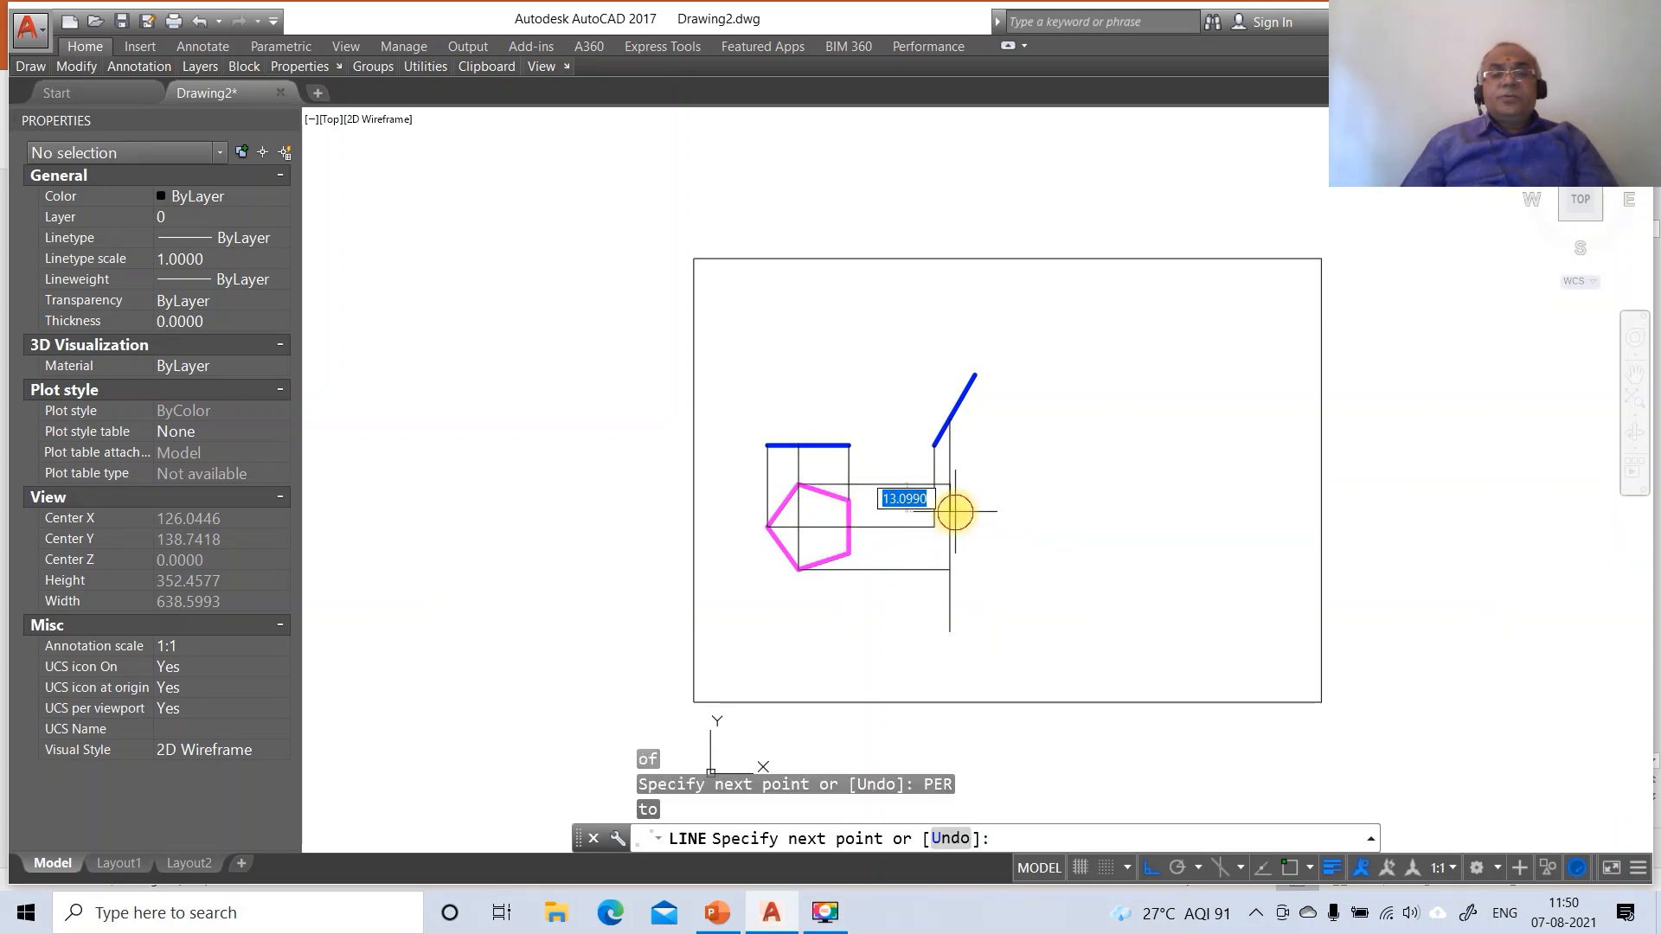
left_click(955, 511)
key("Return")
Trim the vertical projector under the break point to a corner with the lowest horizontal projector using a zero-radius fillet
type("F")
key("Return")
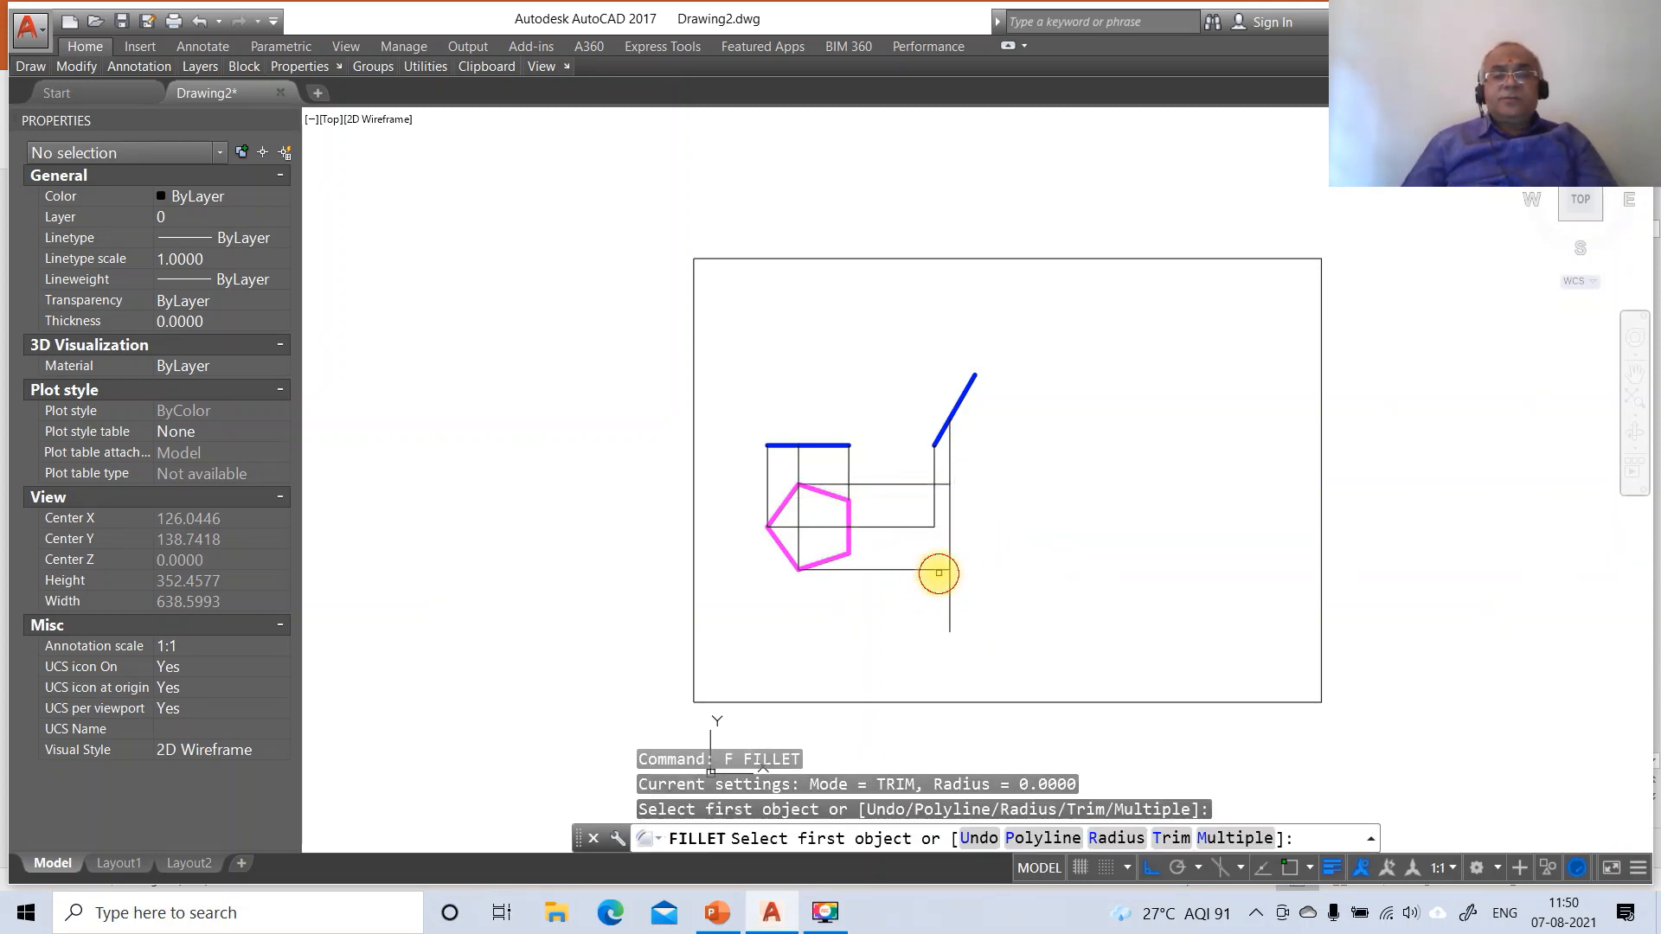
left_click(939, 573)
left_click(949, 546)
Draw a vertical projector downward from the upper end of the inclined front view to below the pentagon's lowest vertex
type("L")
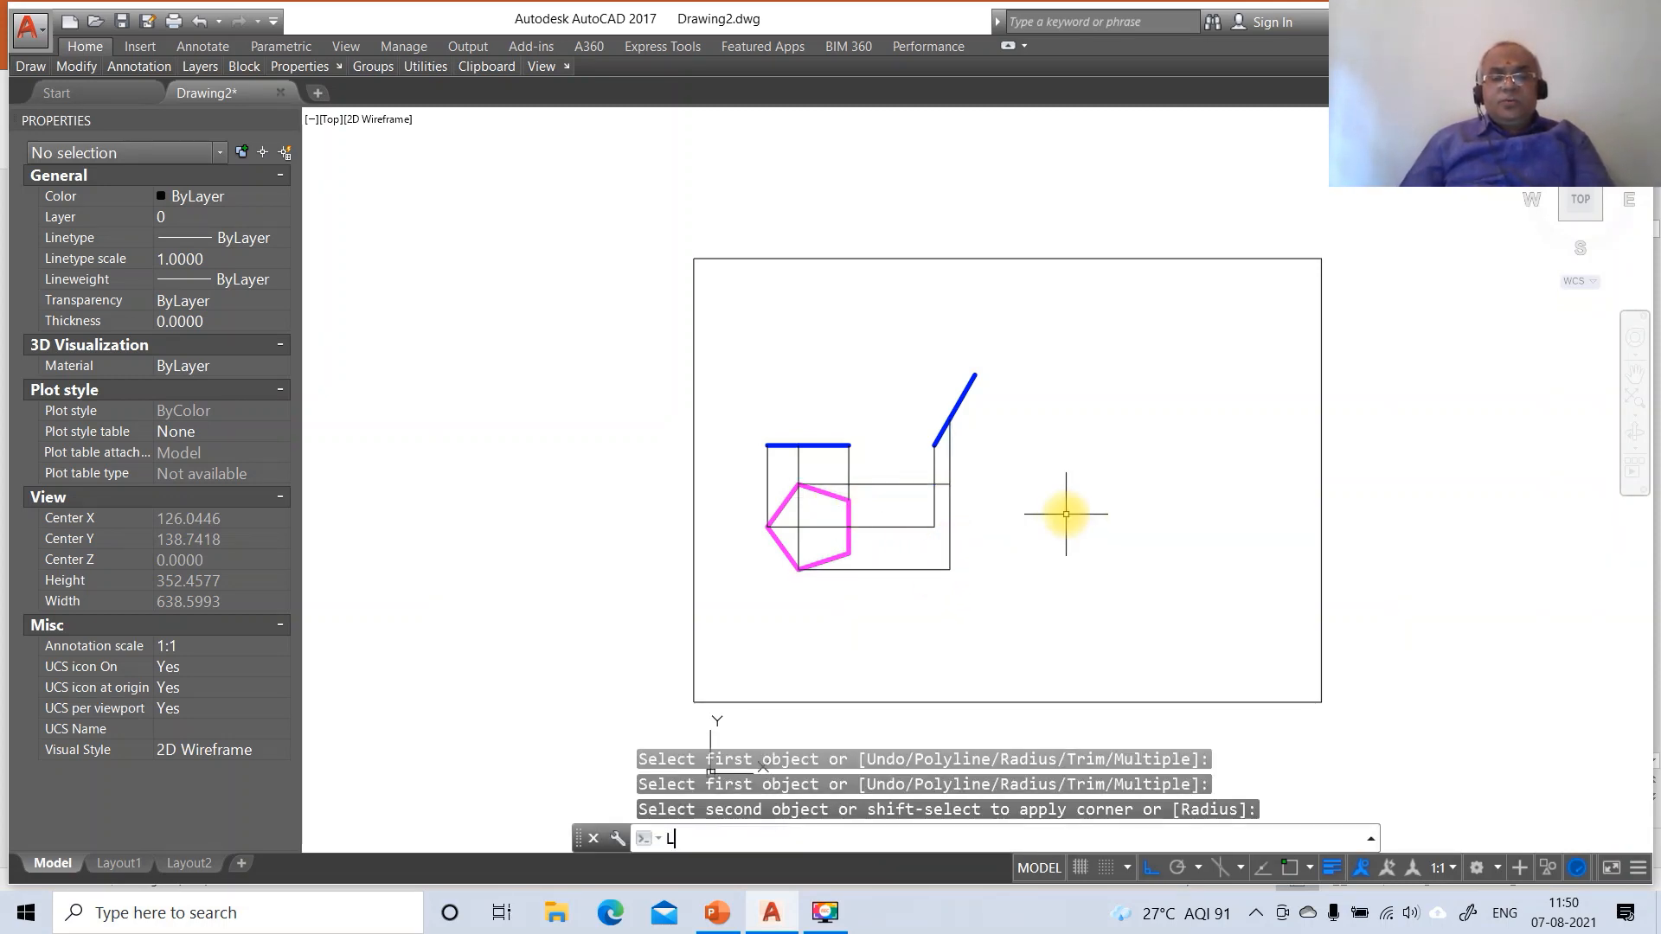
key("Return")
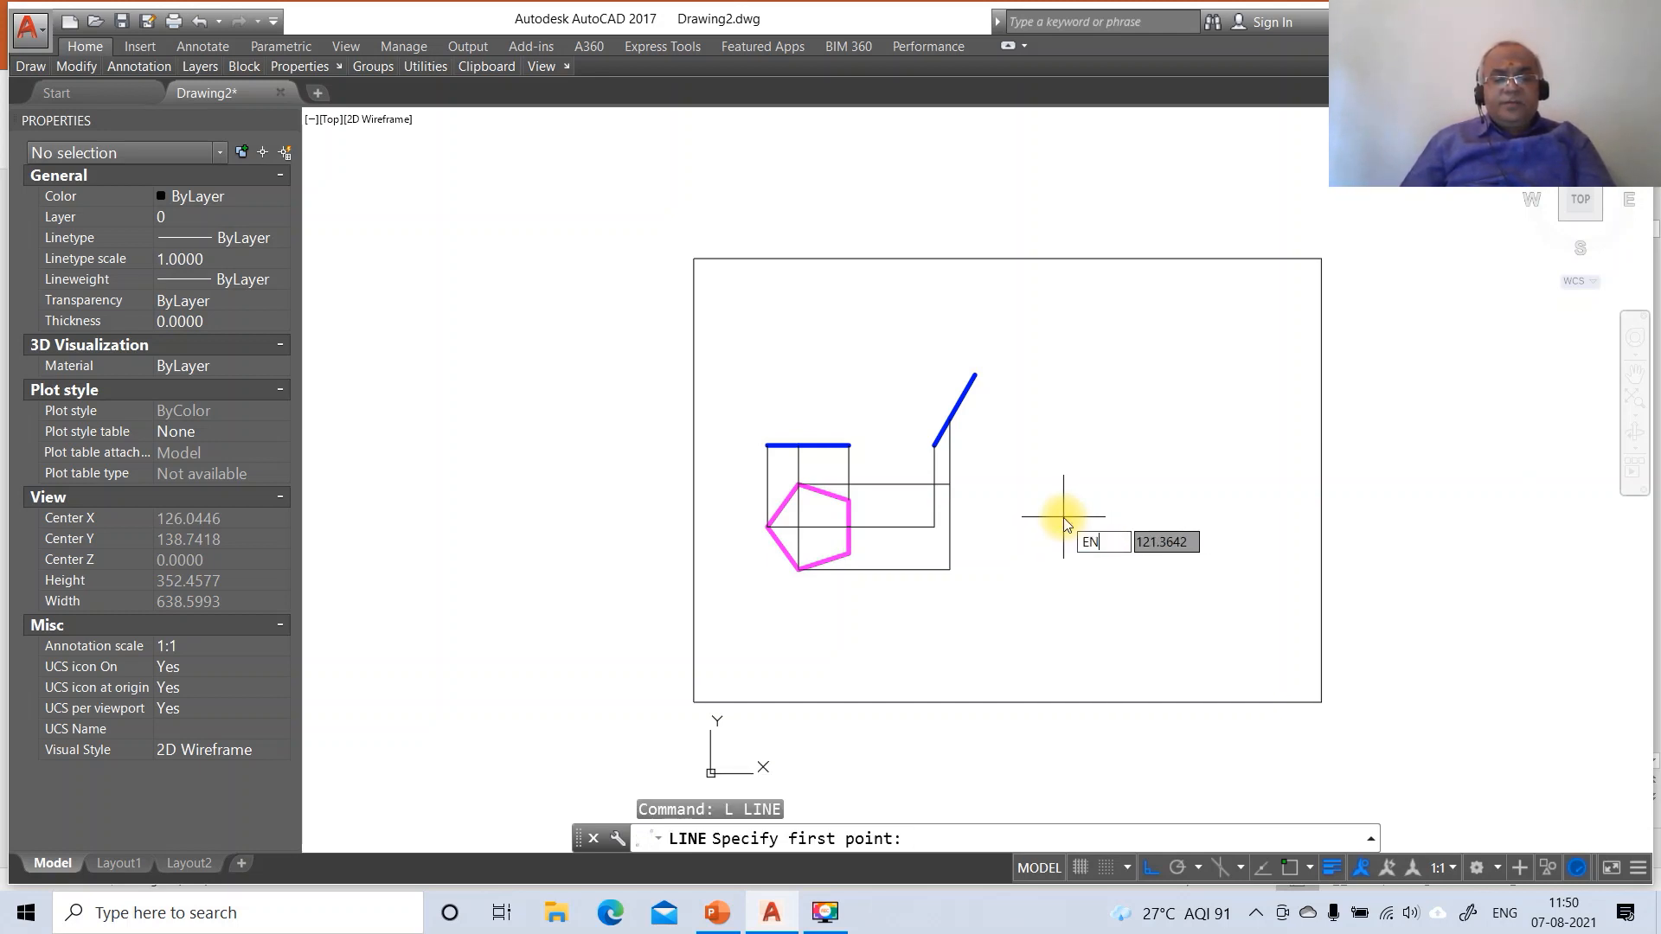
type("END")
key("Return")
left_click(976, 375)
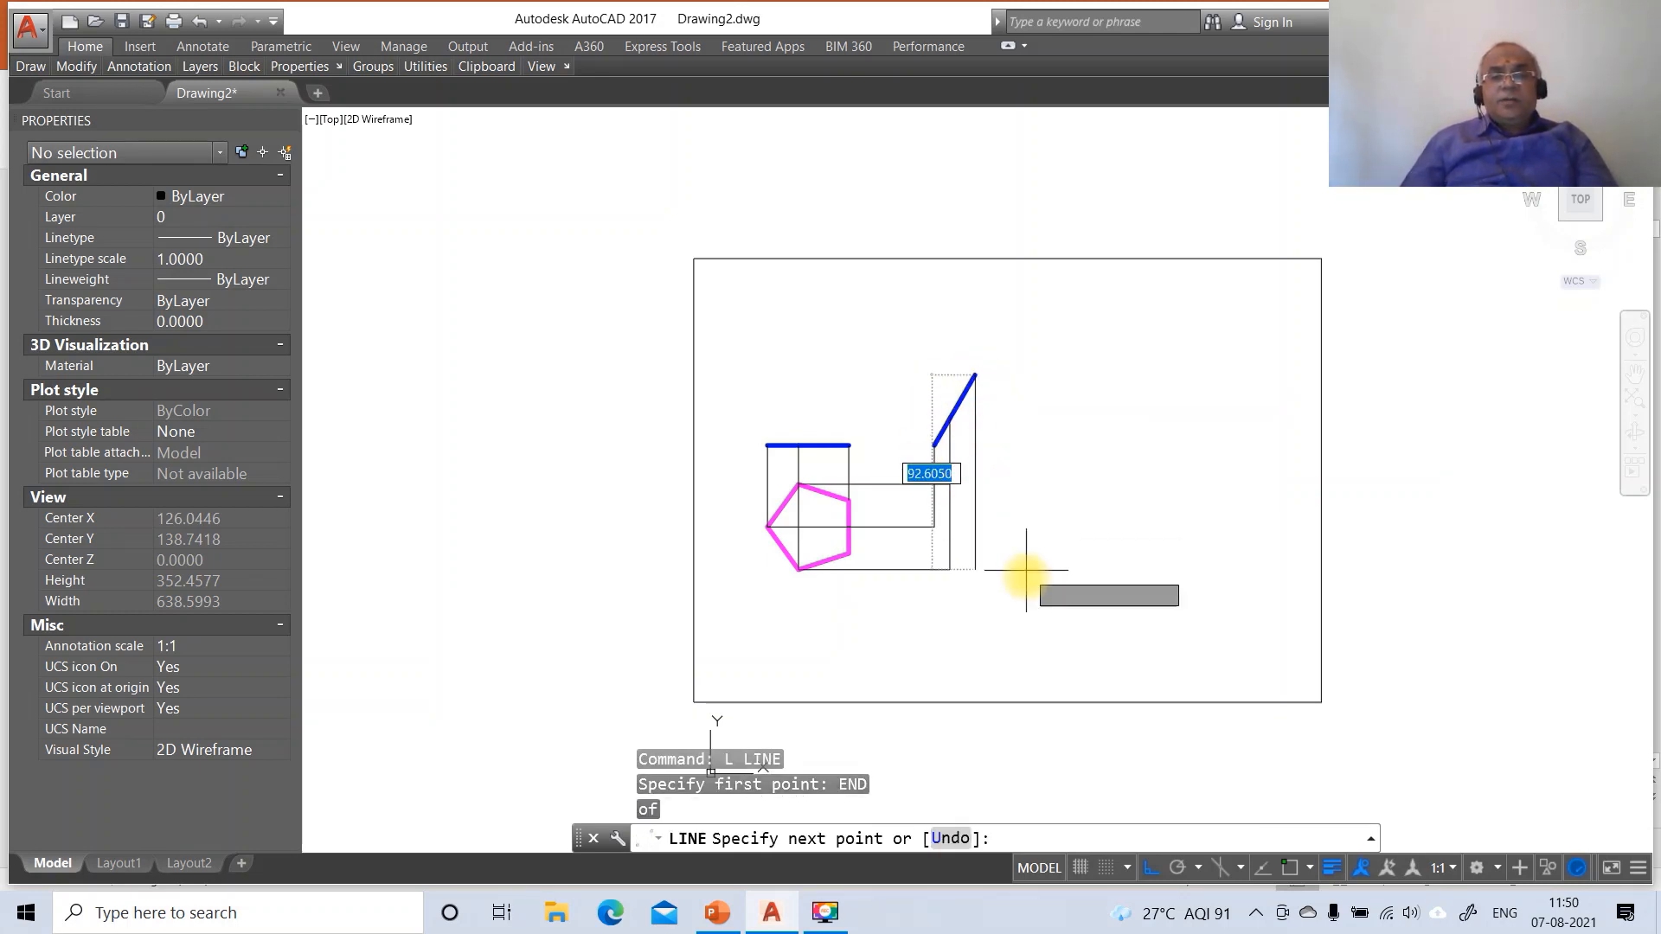
left_click(1034, 627)
key("Return")
Draw a horizontal projector from the pentagon's lower right vertex perpendicular to the vertical projector under the inclined line's upper end
key("Return")
type("INT")
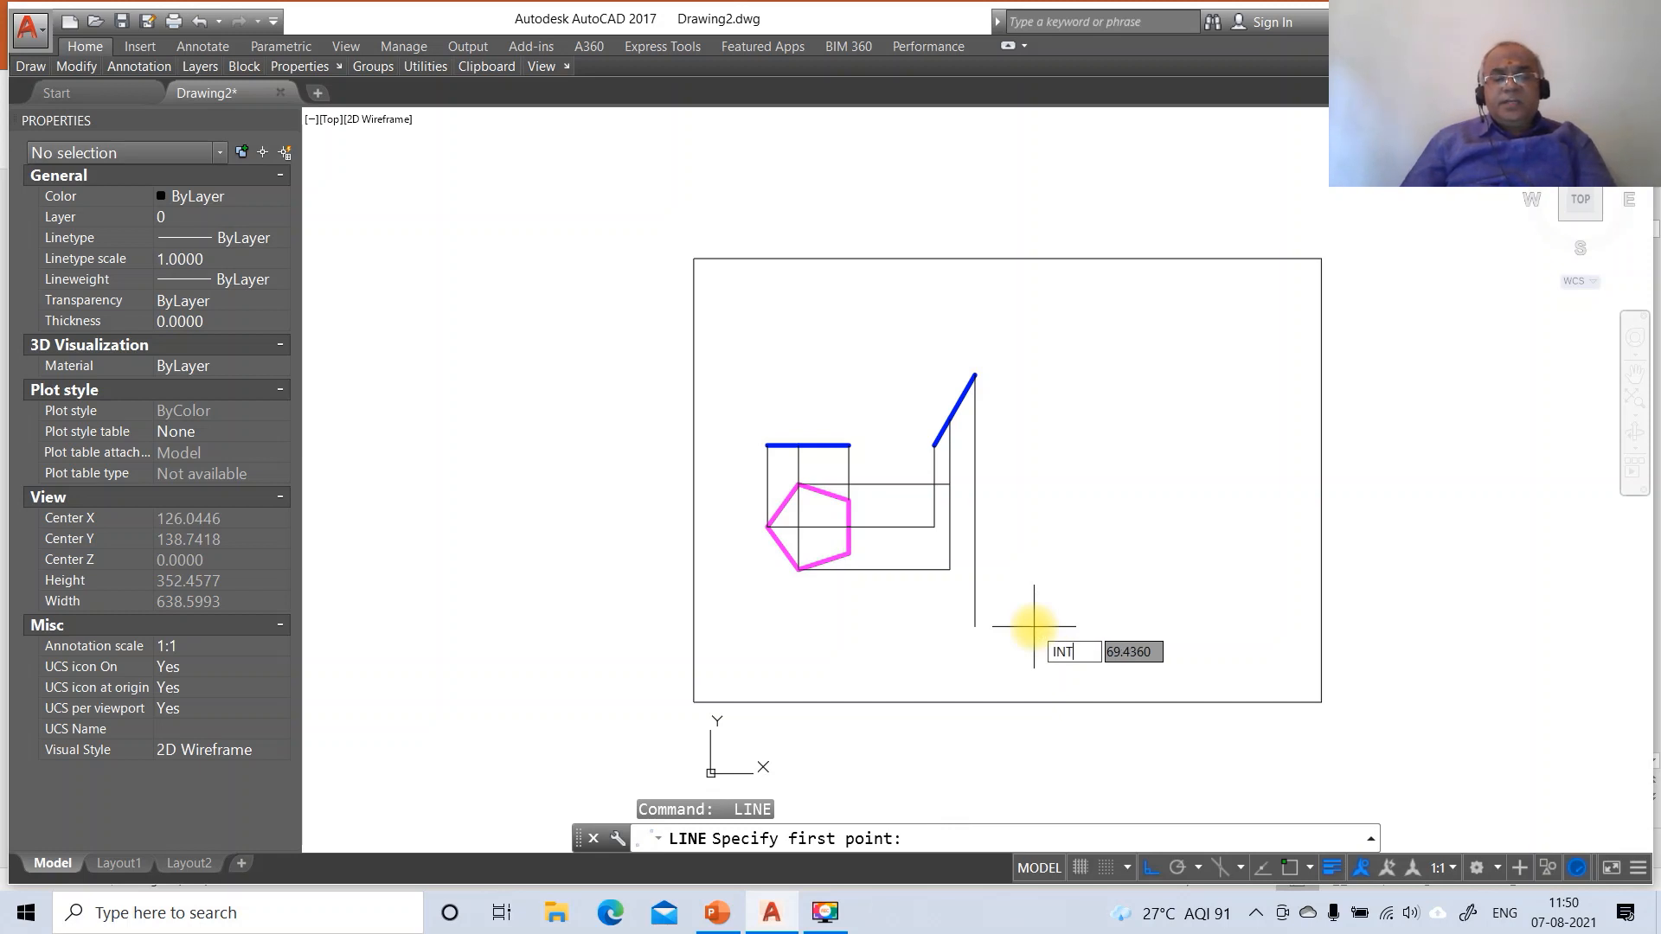
key("Return")
left_click(852, 554)
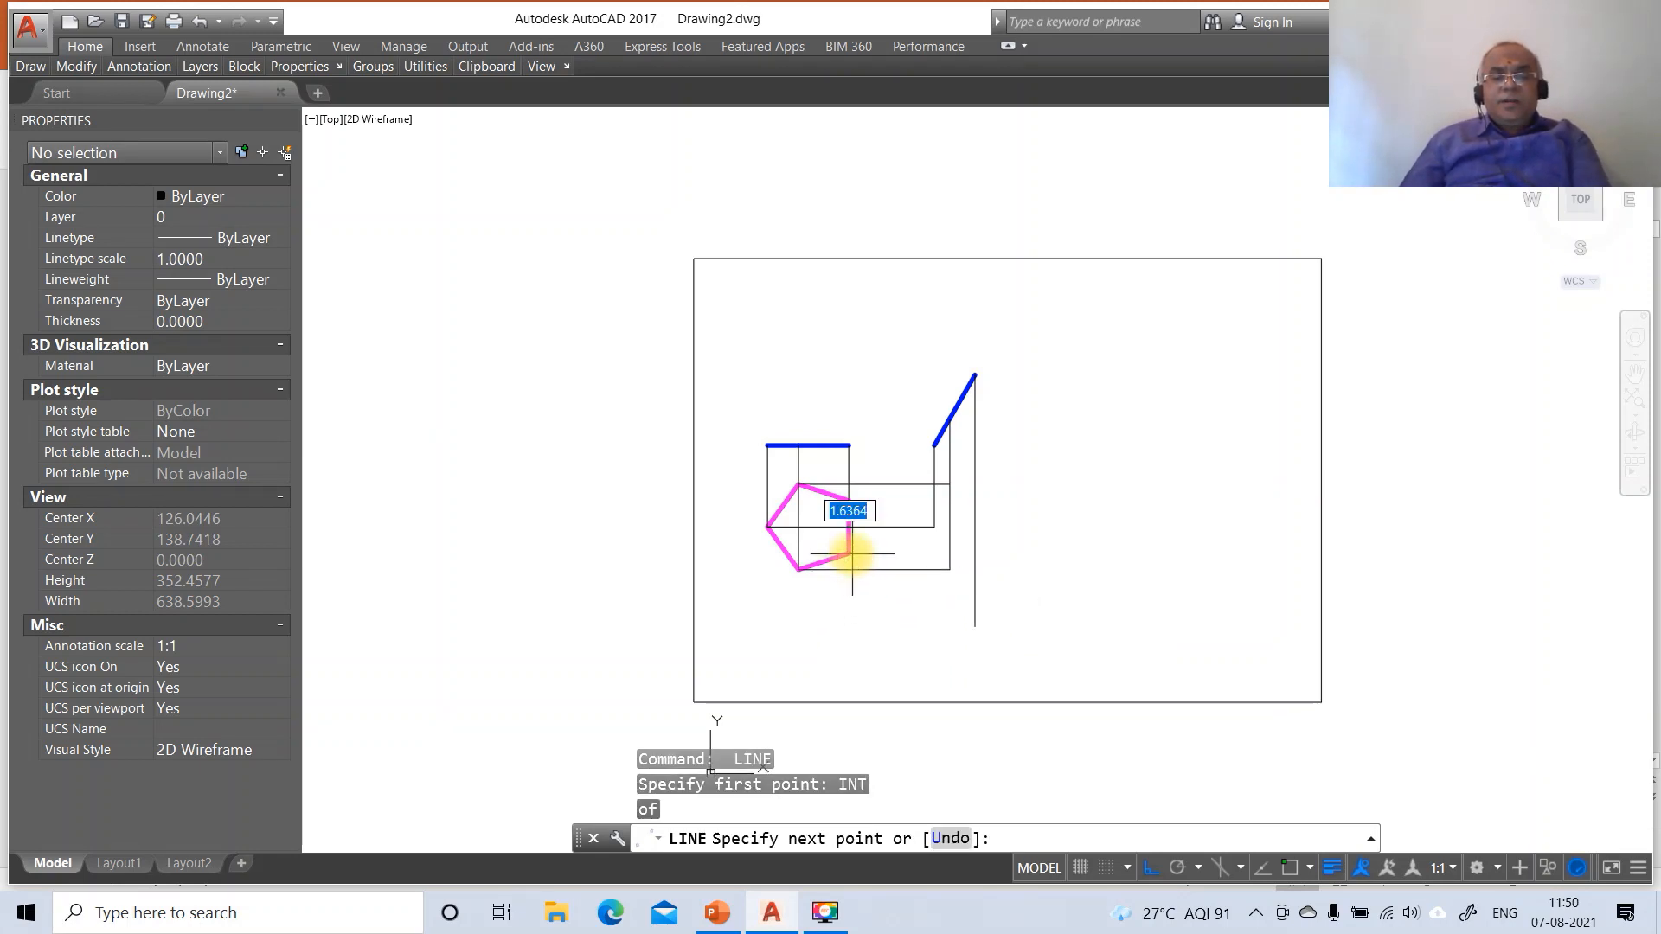
type("PER")
key("Return")
left_click(972, 554)
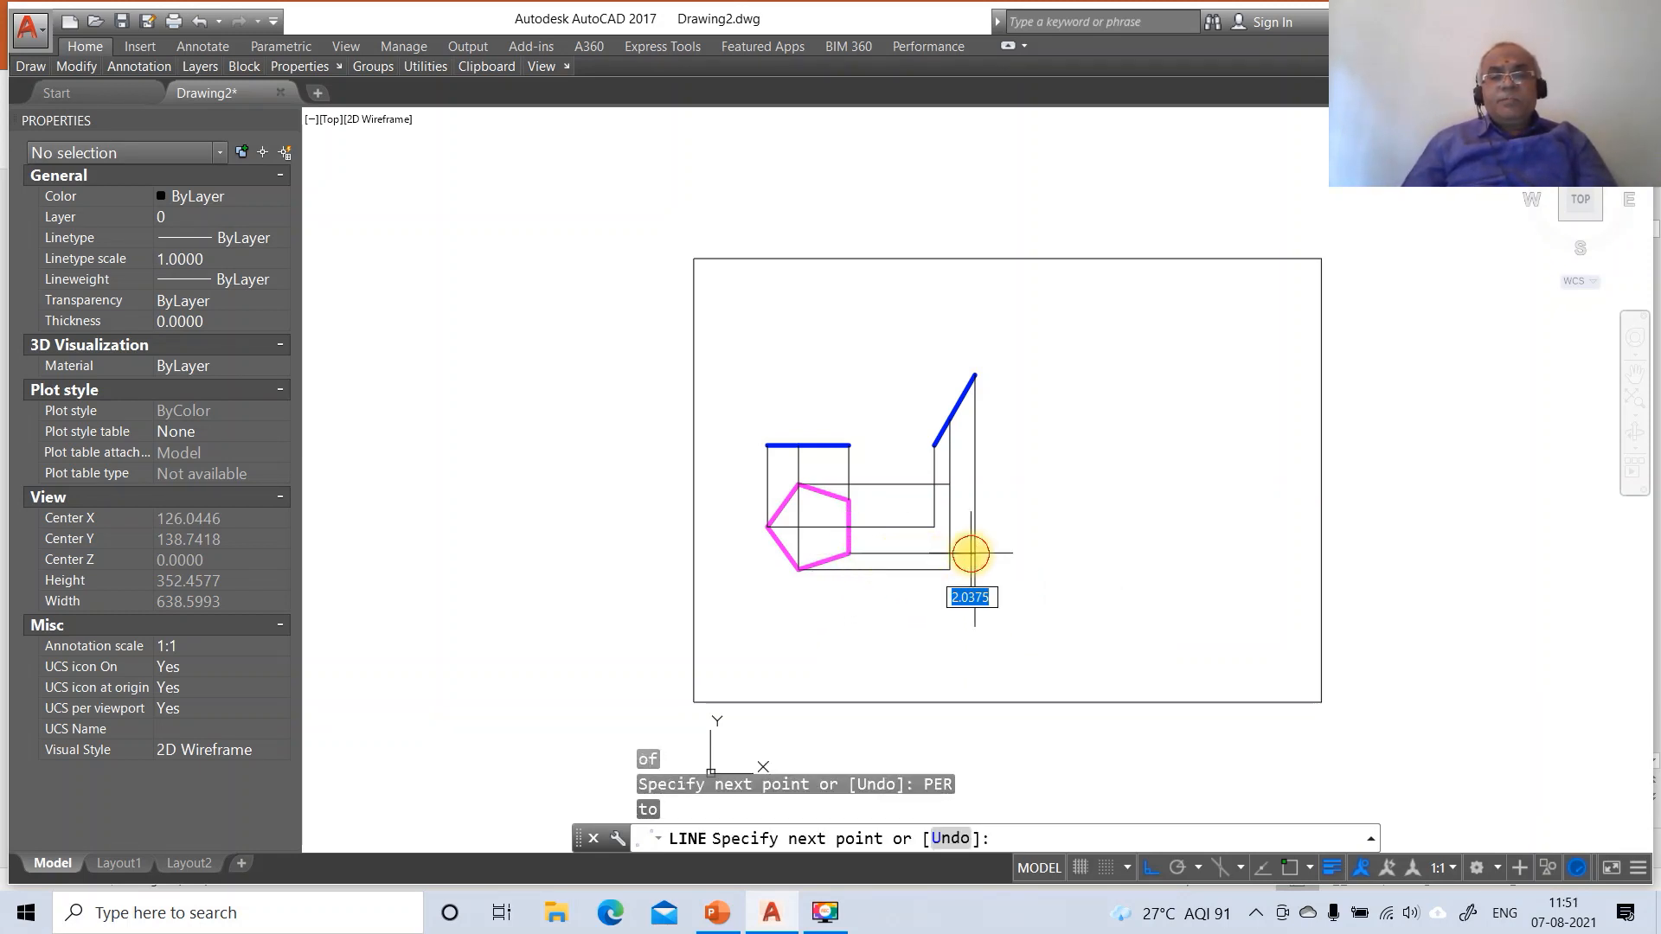
key("Return")
Draw a horizontal projector from the pentagon's upper right vertex perpendicular to the vertical projector under the inclined line's upper end
key("Return")
type("INT")
key("Return")
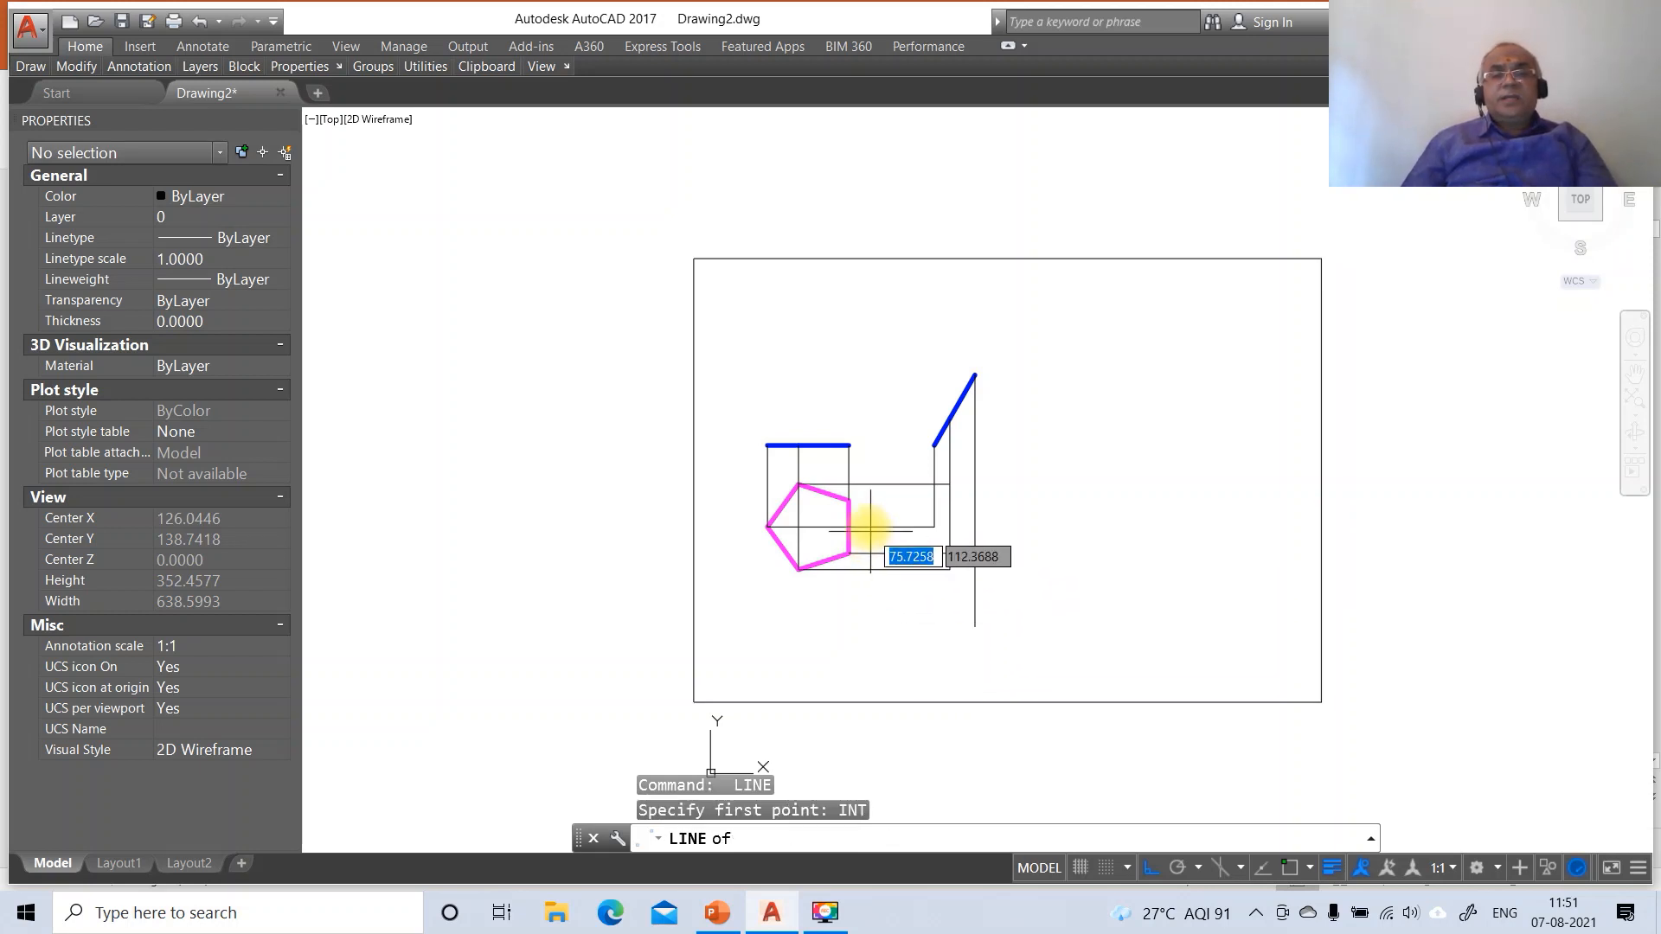
left_click(849, 500)
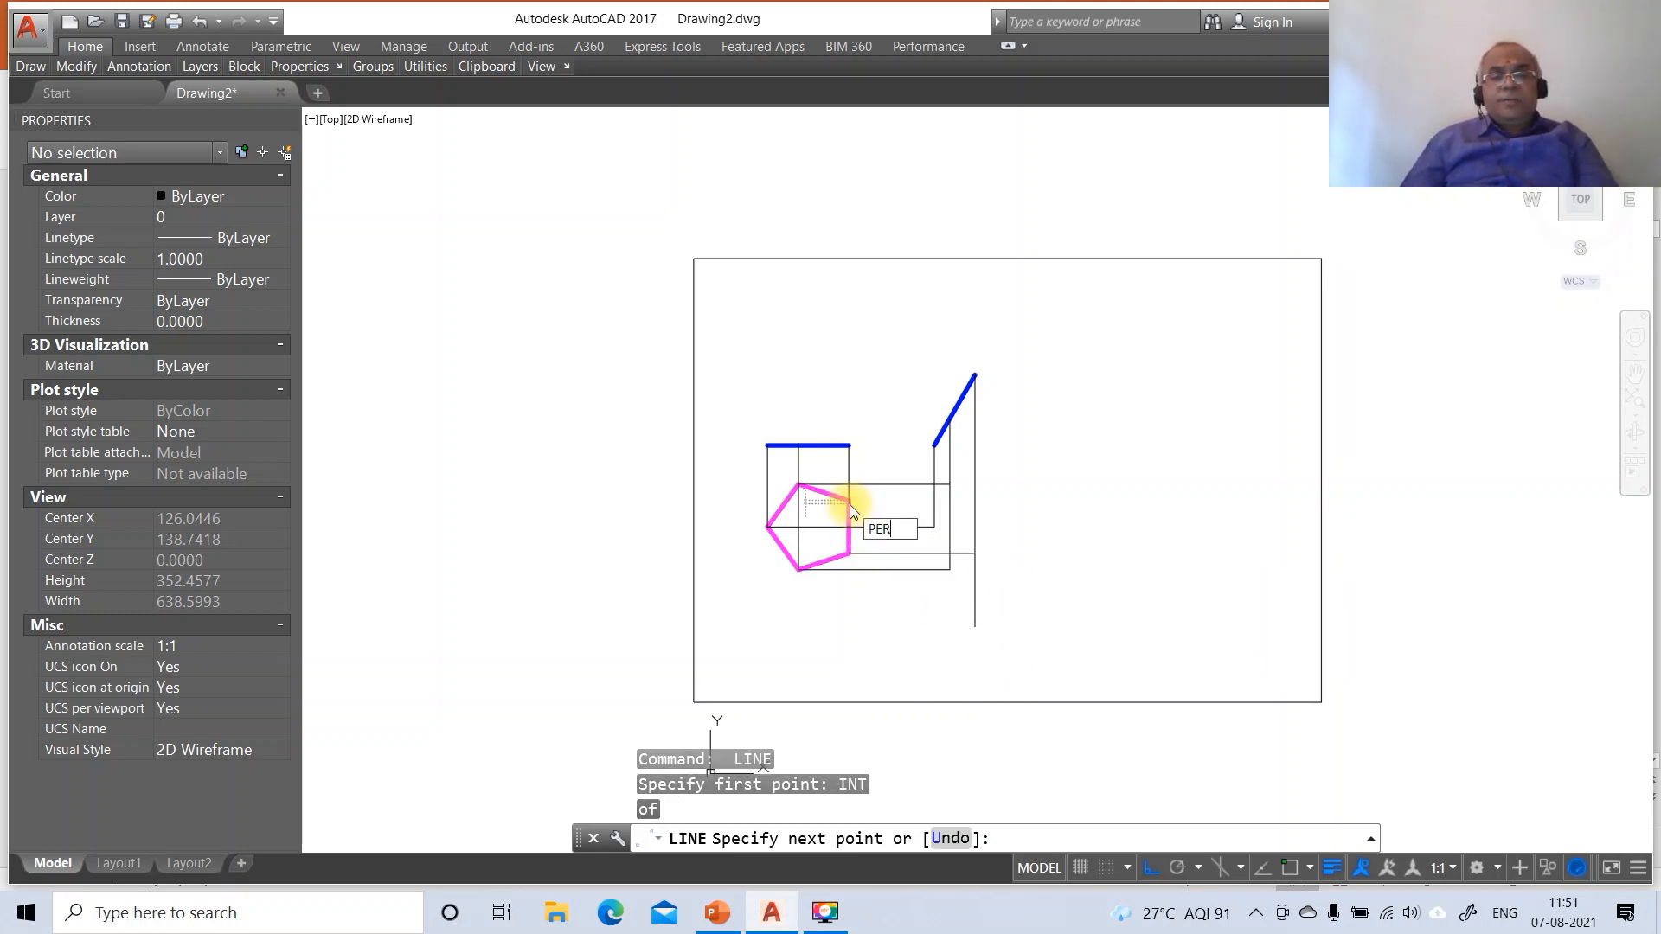
type("PER")
key("Return")
left_click(973, 502)
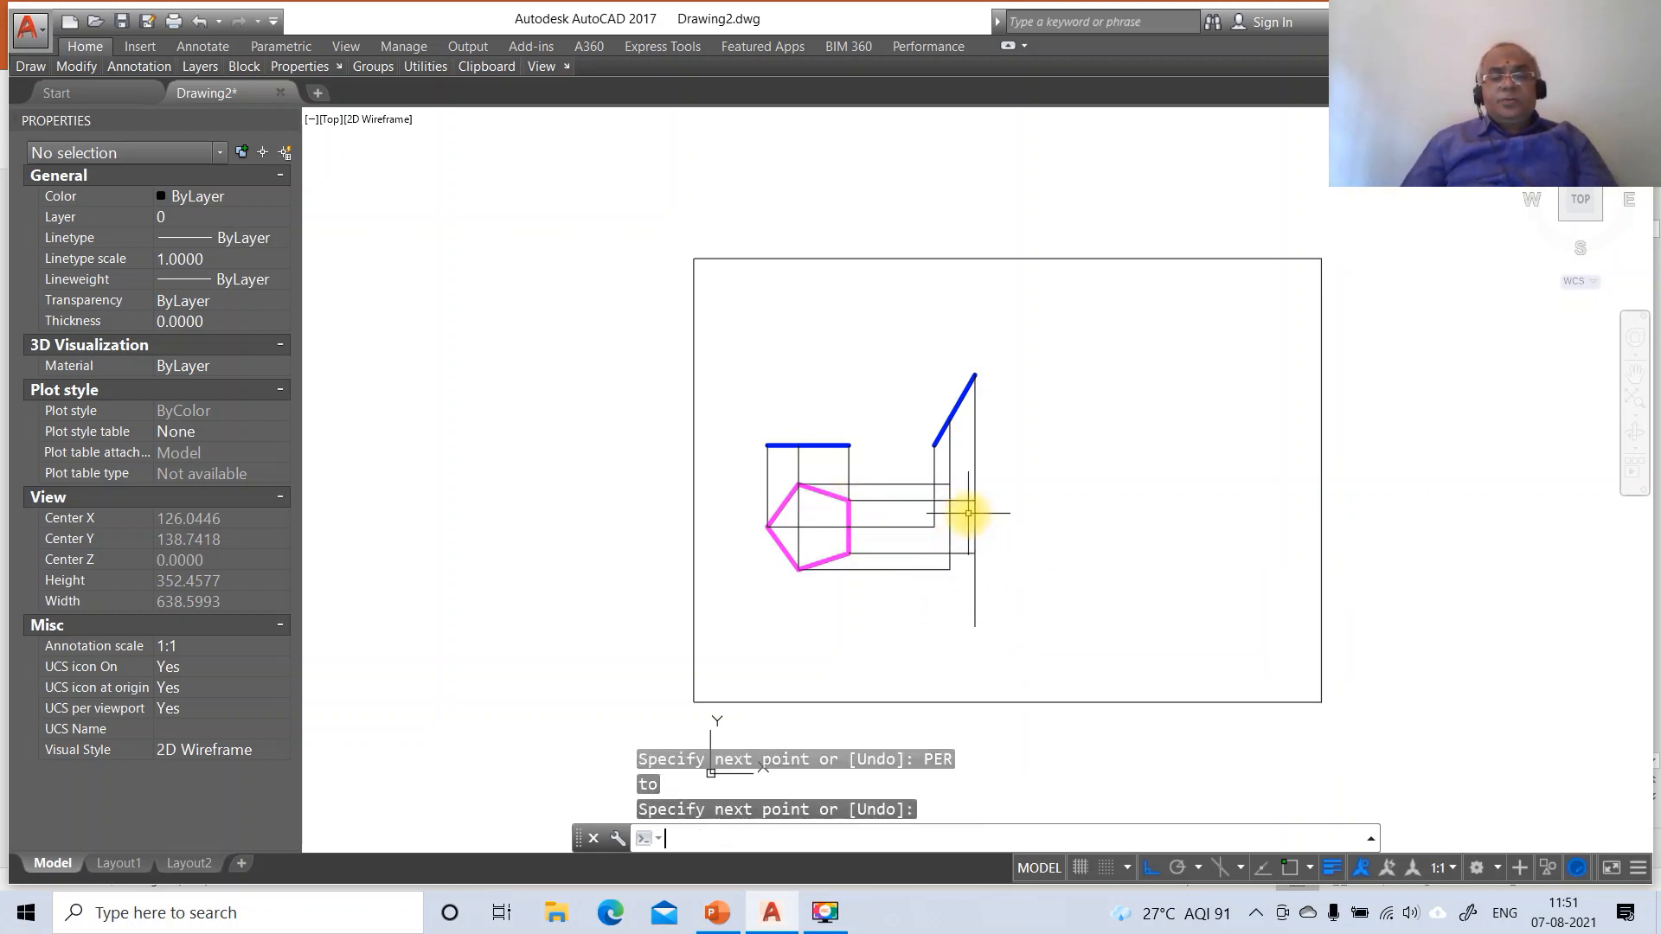
key("Return")
Trim the rightmost vertical projector to a corner with the lower right vertex's horizontal projector using a zero-radius fillet
type("F")
key("Return")
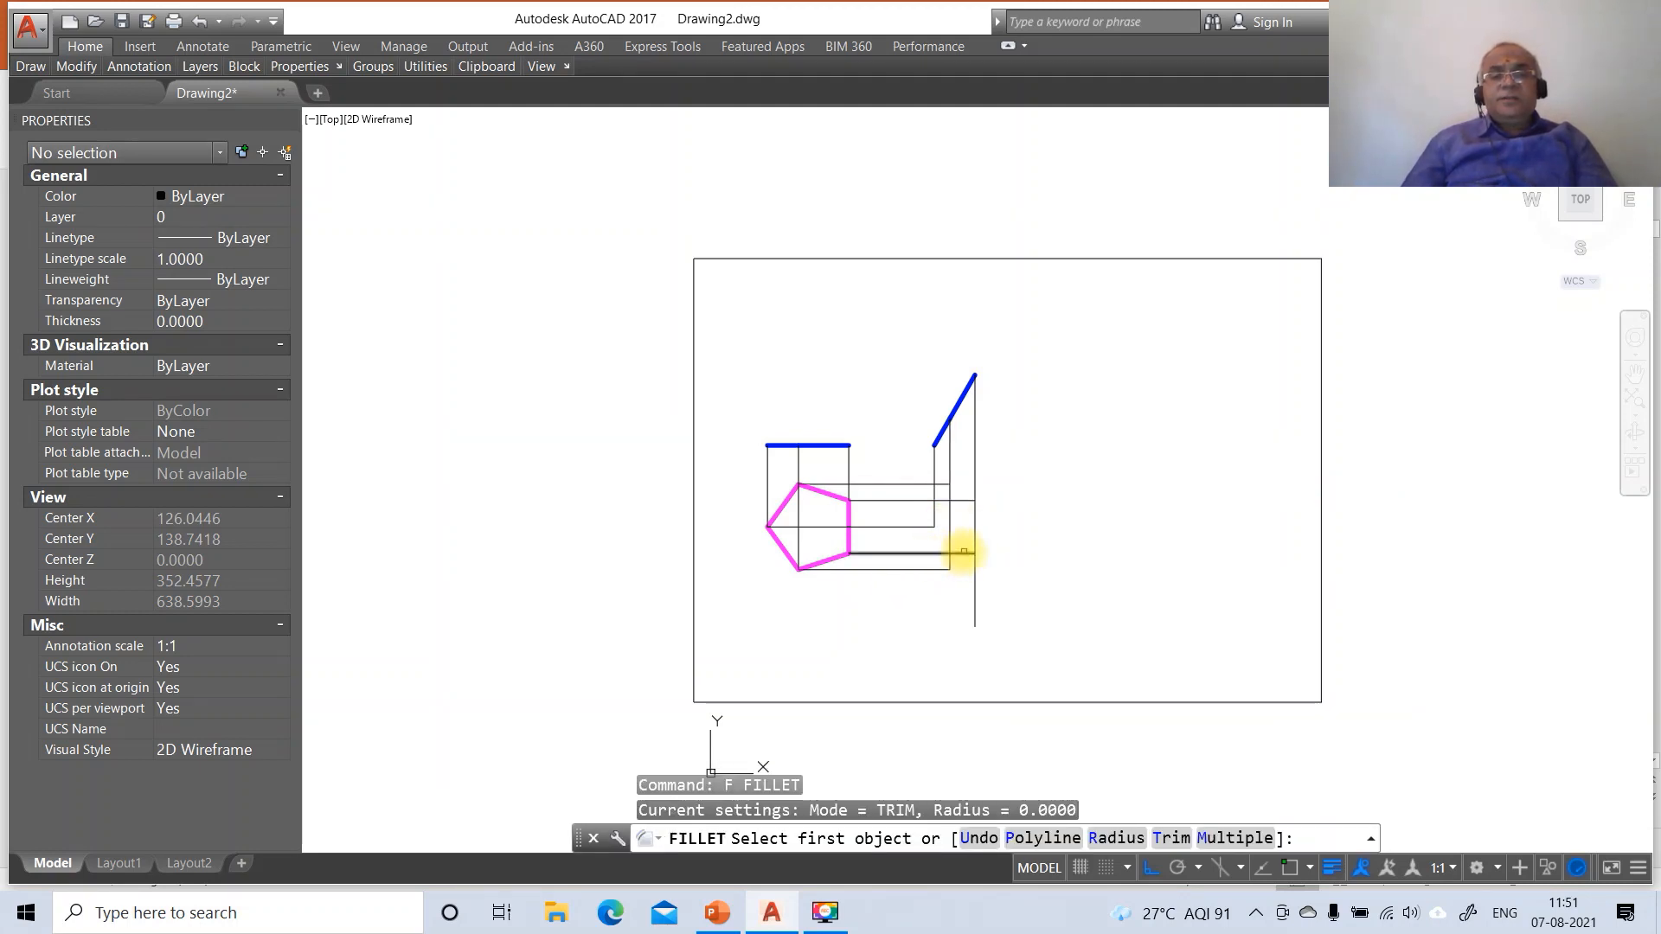
left_click(964, 551)
left_click(975, 538)
Draw the inclined top view's two lower edges through the projector intersections, from the lower right corner via the bottom vertex to the leftmost vertex
type("Z")
key("Return")
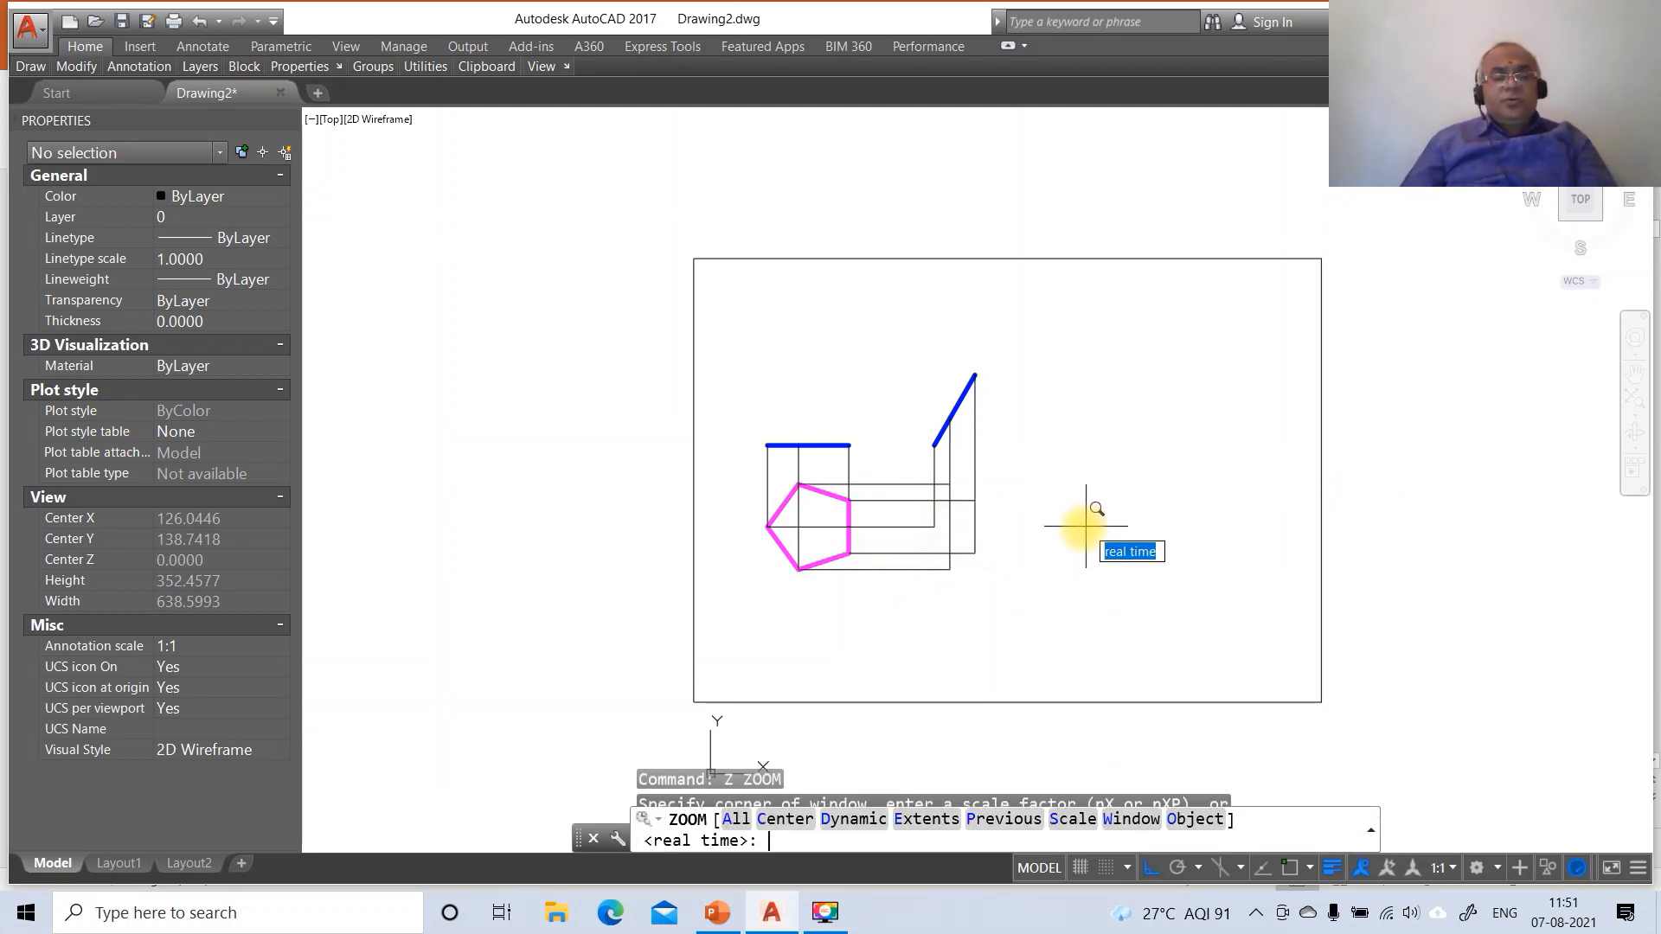
type("W")
key("Return")
left_click(765, 360)
left_click(1131, 606)
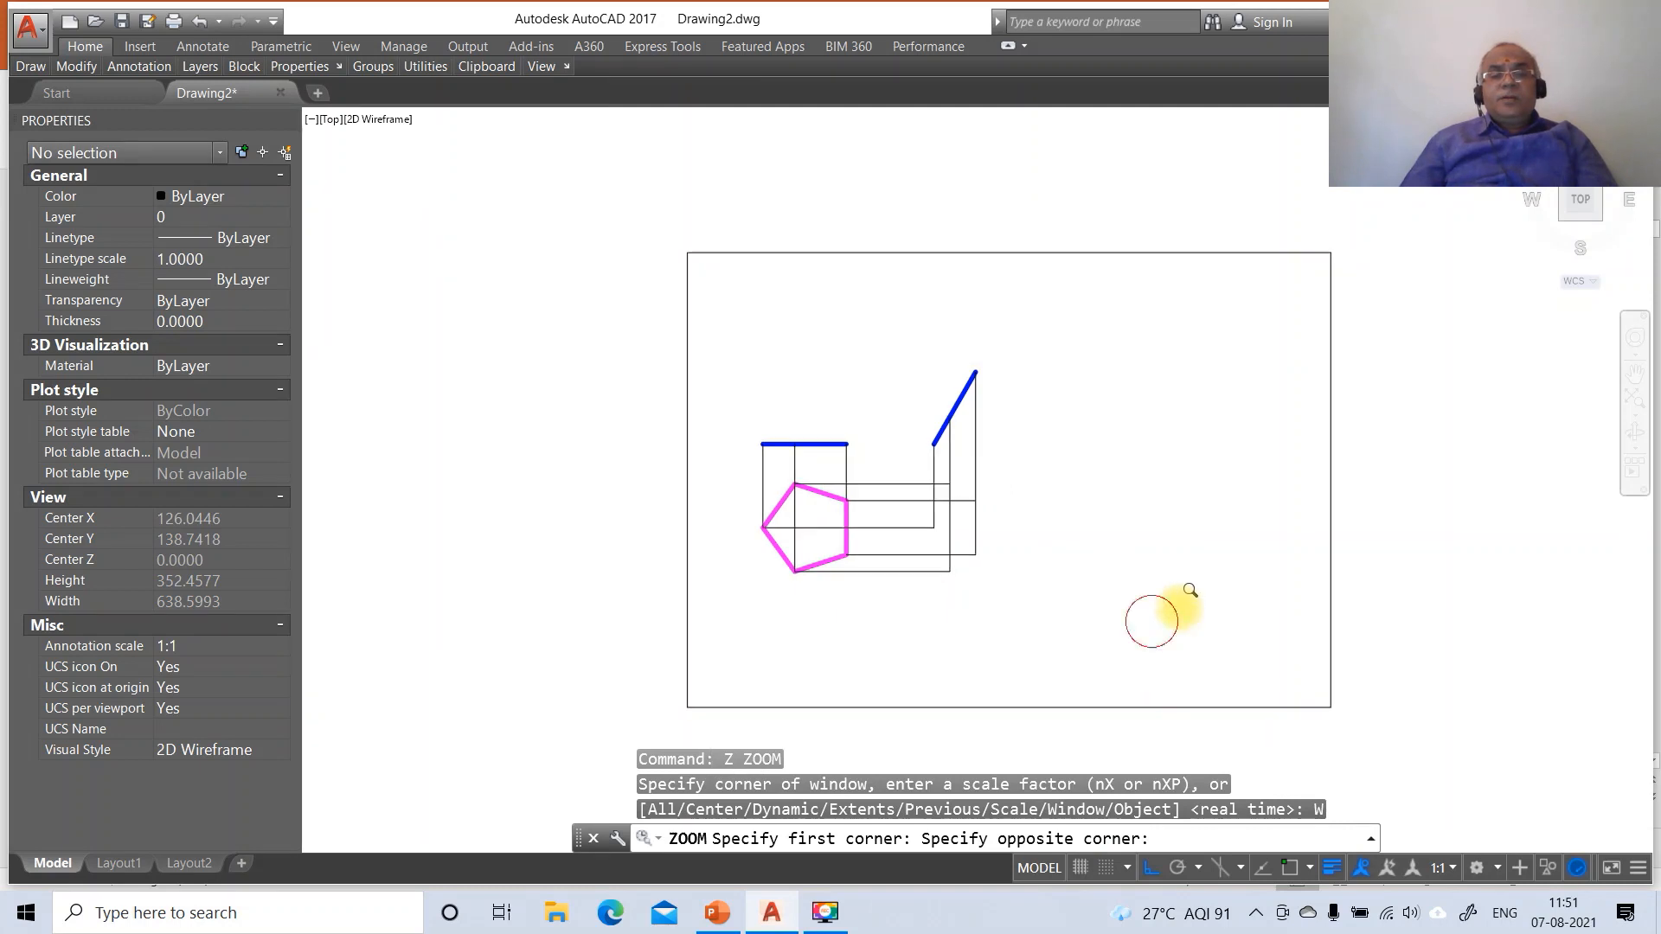
type("L")
key("Return")
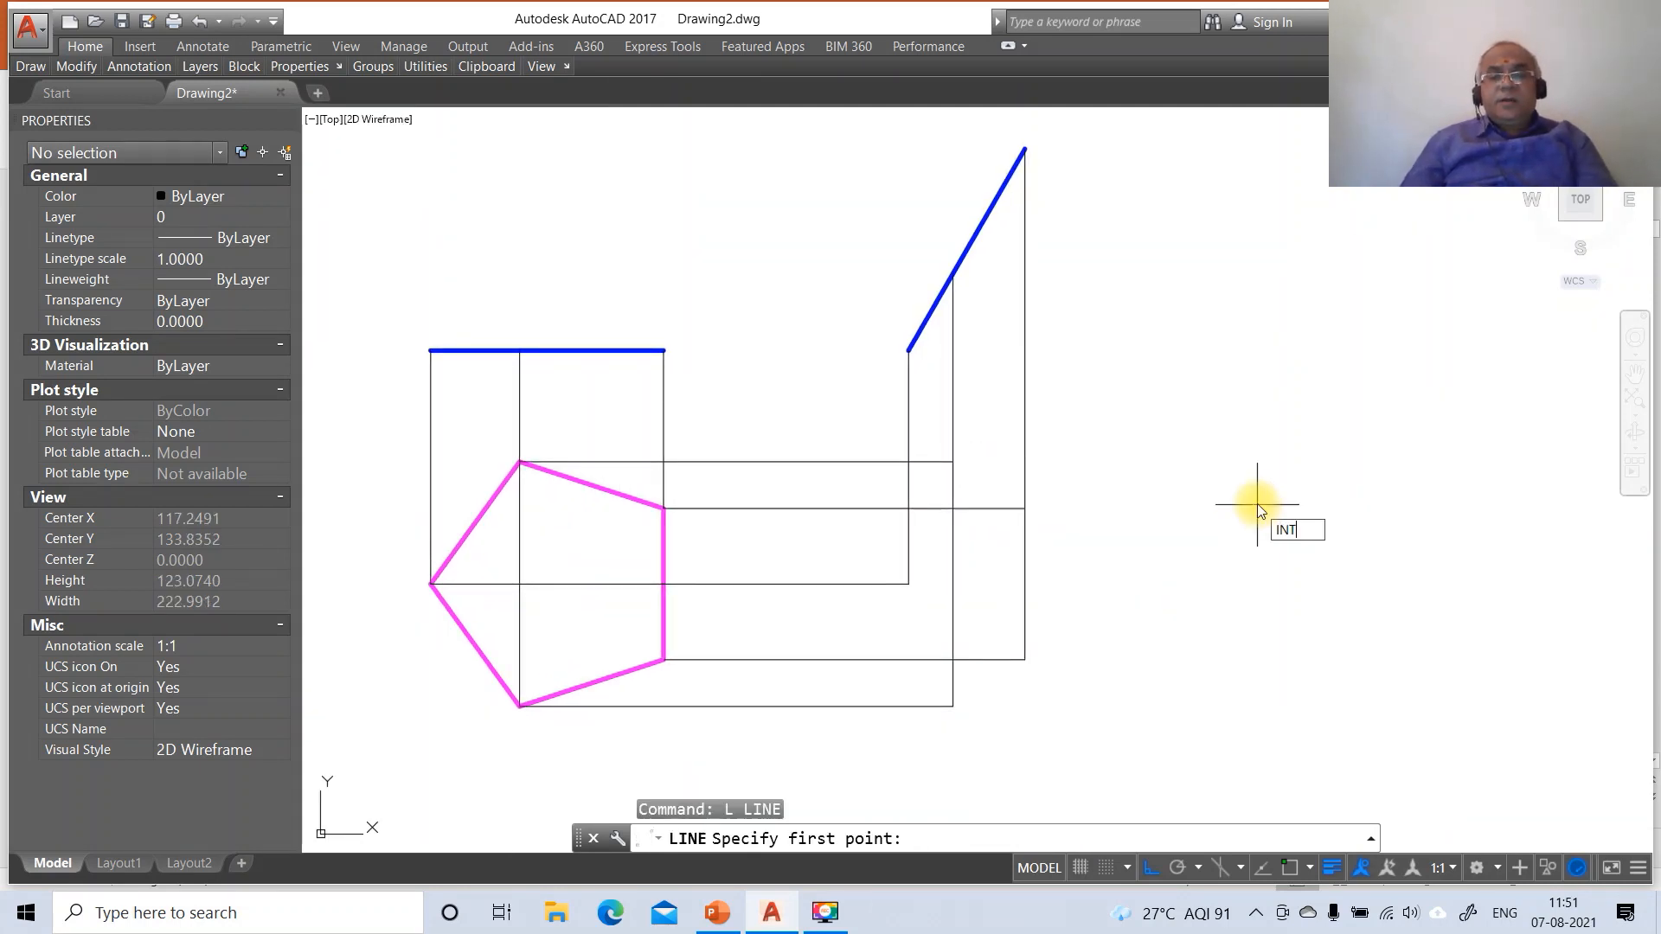
type("INT")
key("Return")
left_click(1024, 660)
type("IN")
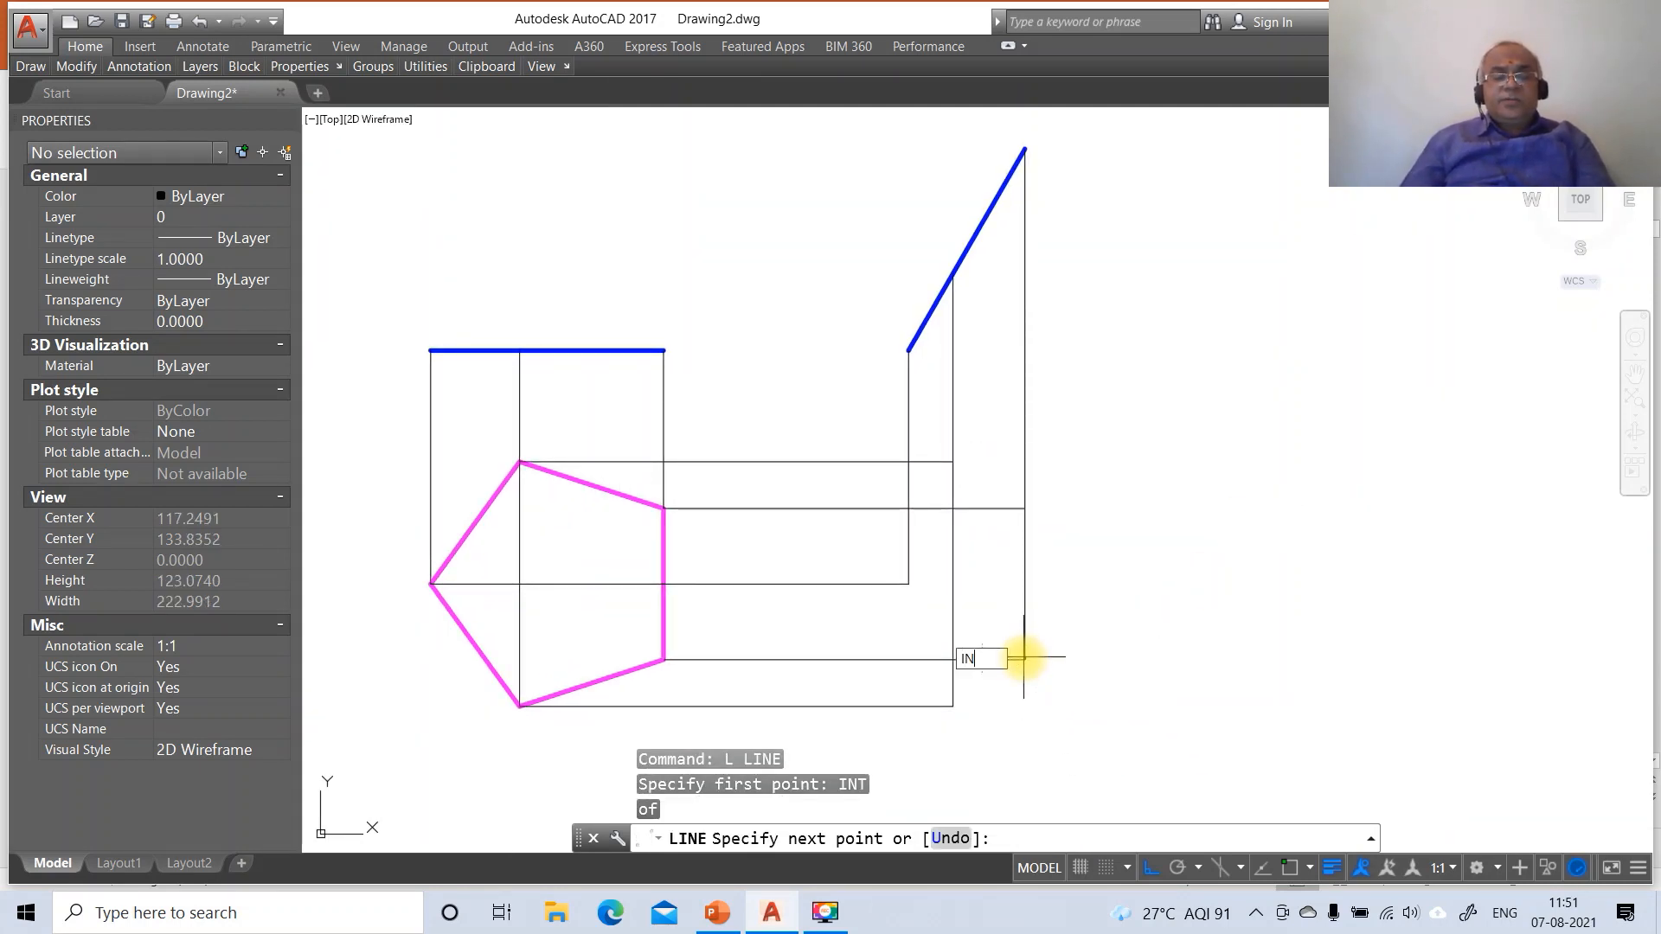
type("T")
key("Return")
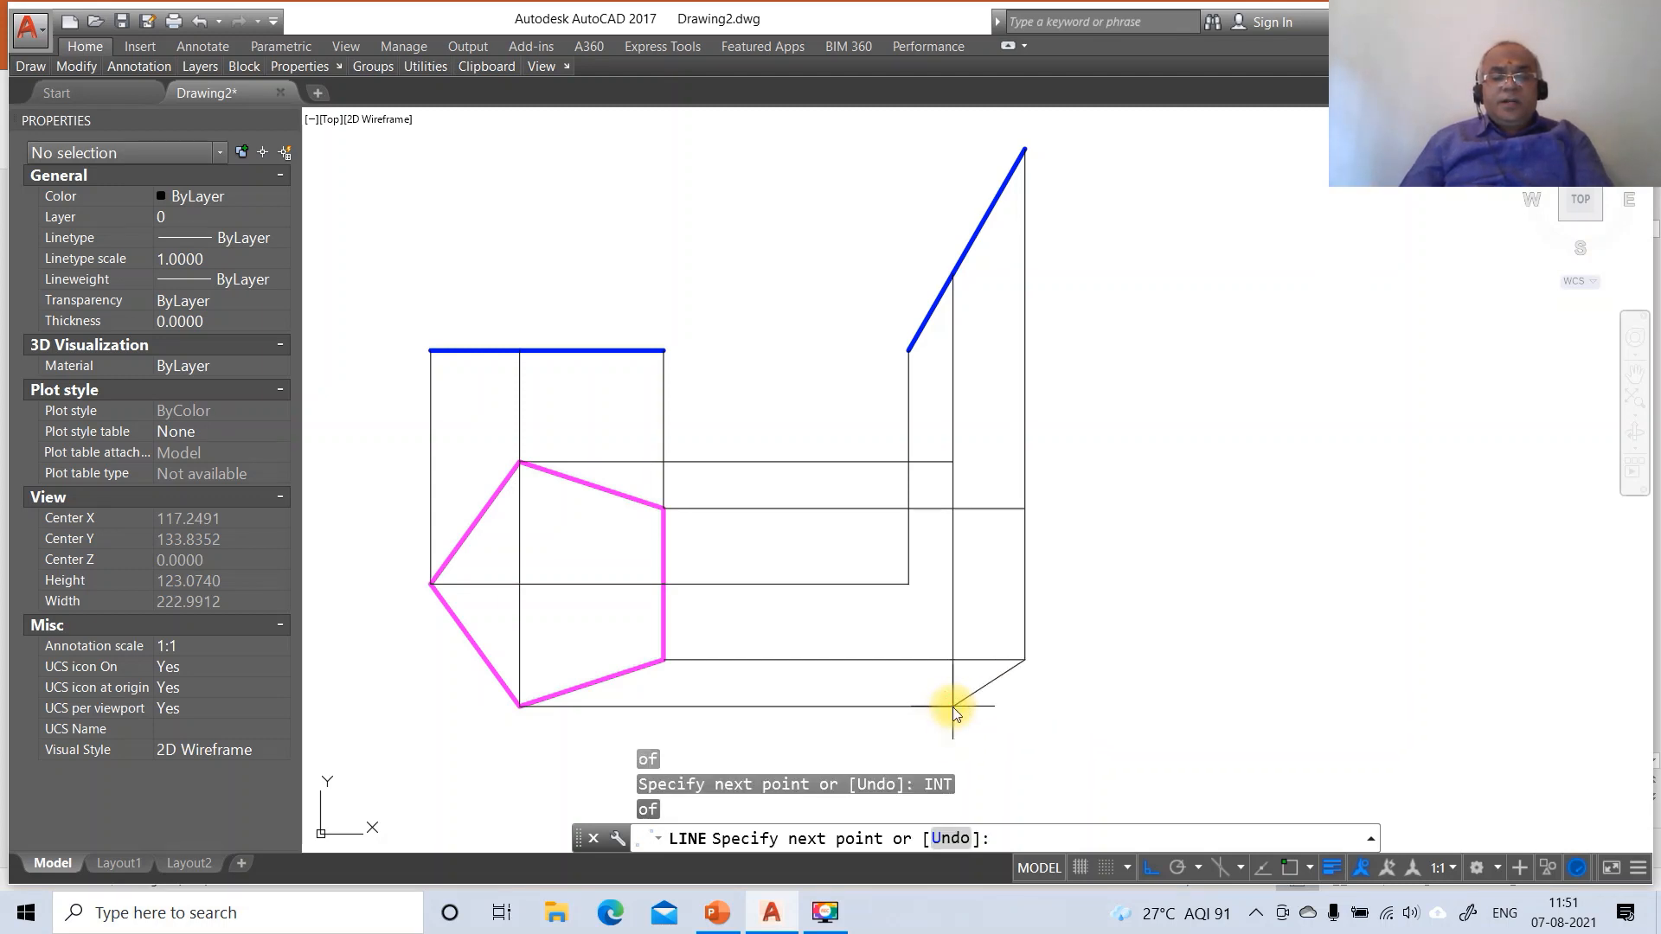
left_click(951, 705)
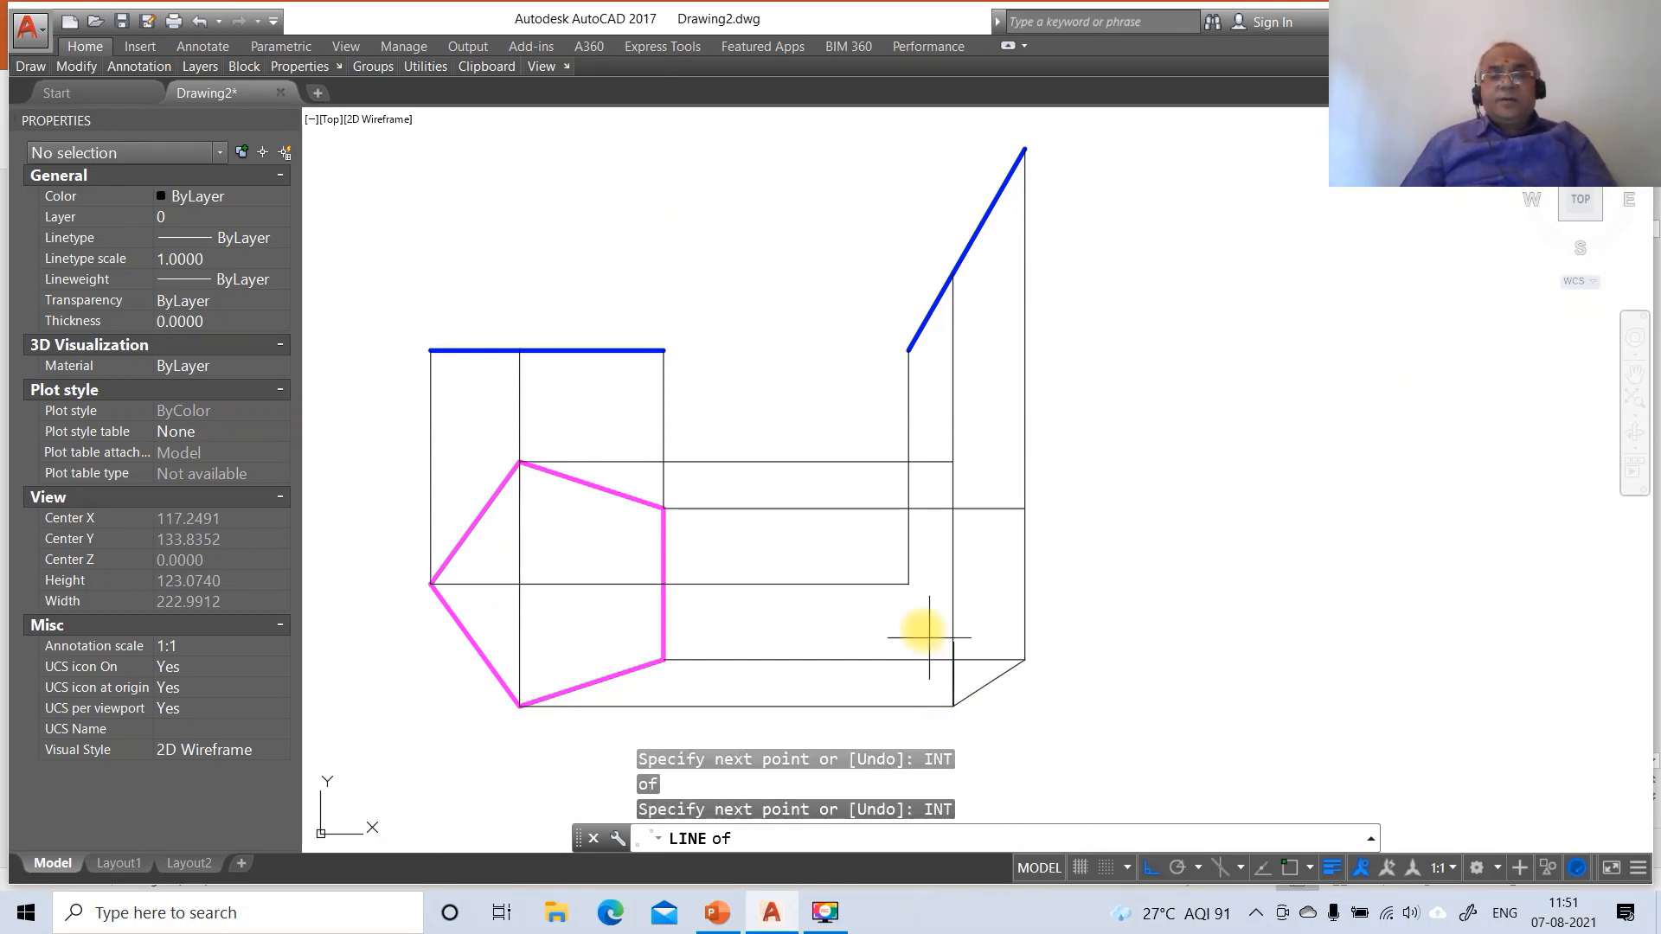
left_click(910, 588)
Continue the inclined top view's outline from its leftmost vertex through the top vertex to the upper right corner
type("INT")
key("Return")
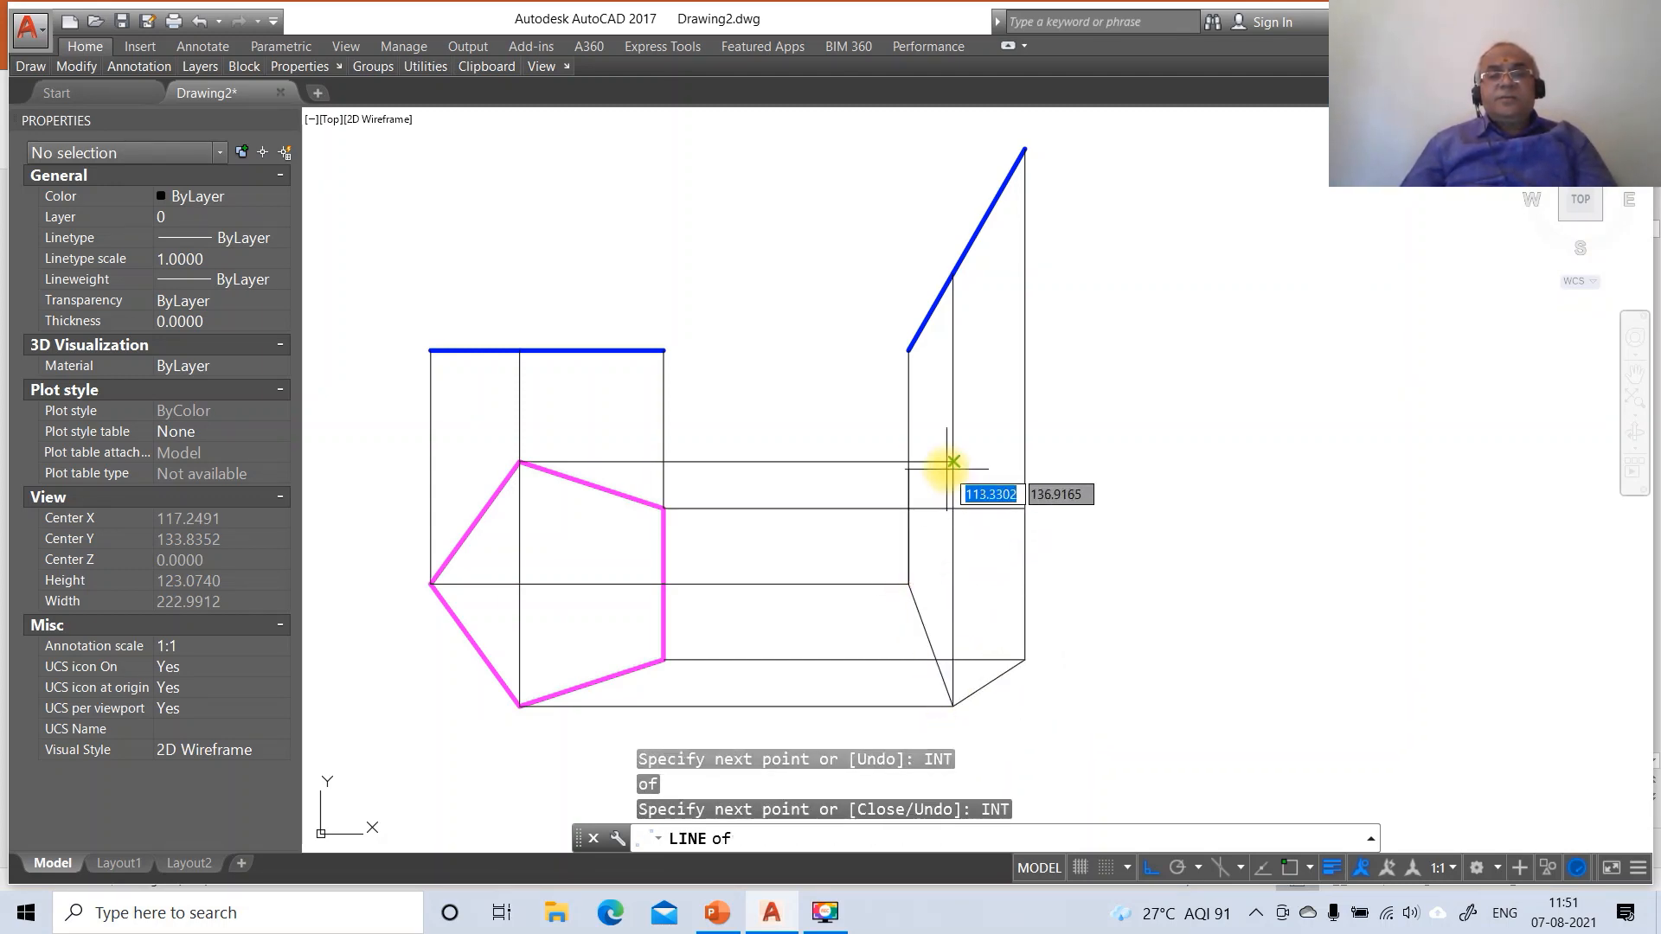
left_click(949, 467)
type("INT")
key("Return")
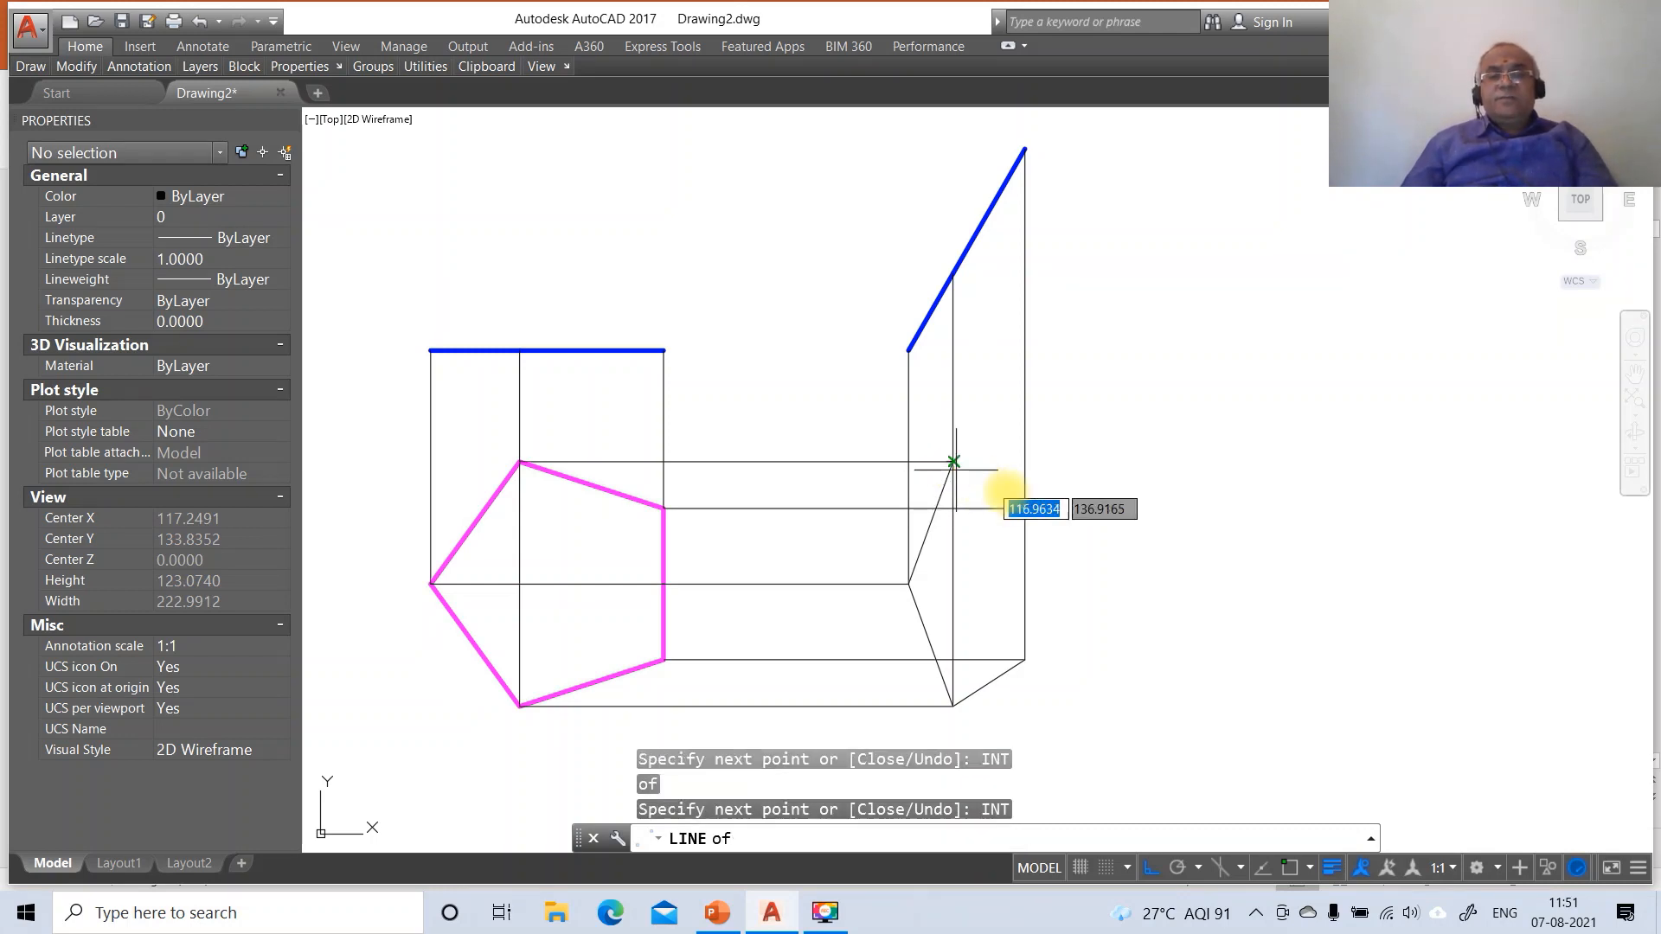
left_click(1019, 519)
key("Return")
Extend the horizontal projector from the pentagon's leftmost vertex to the rightmost vertical projector
type("E")
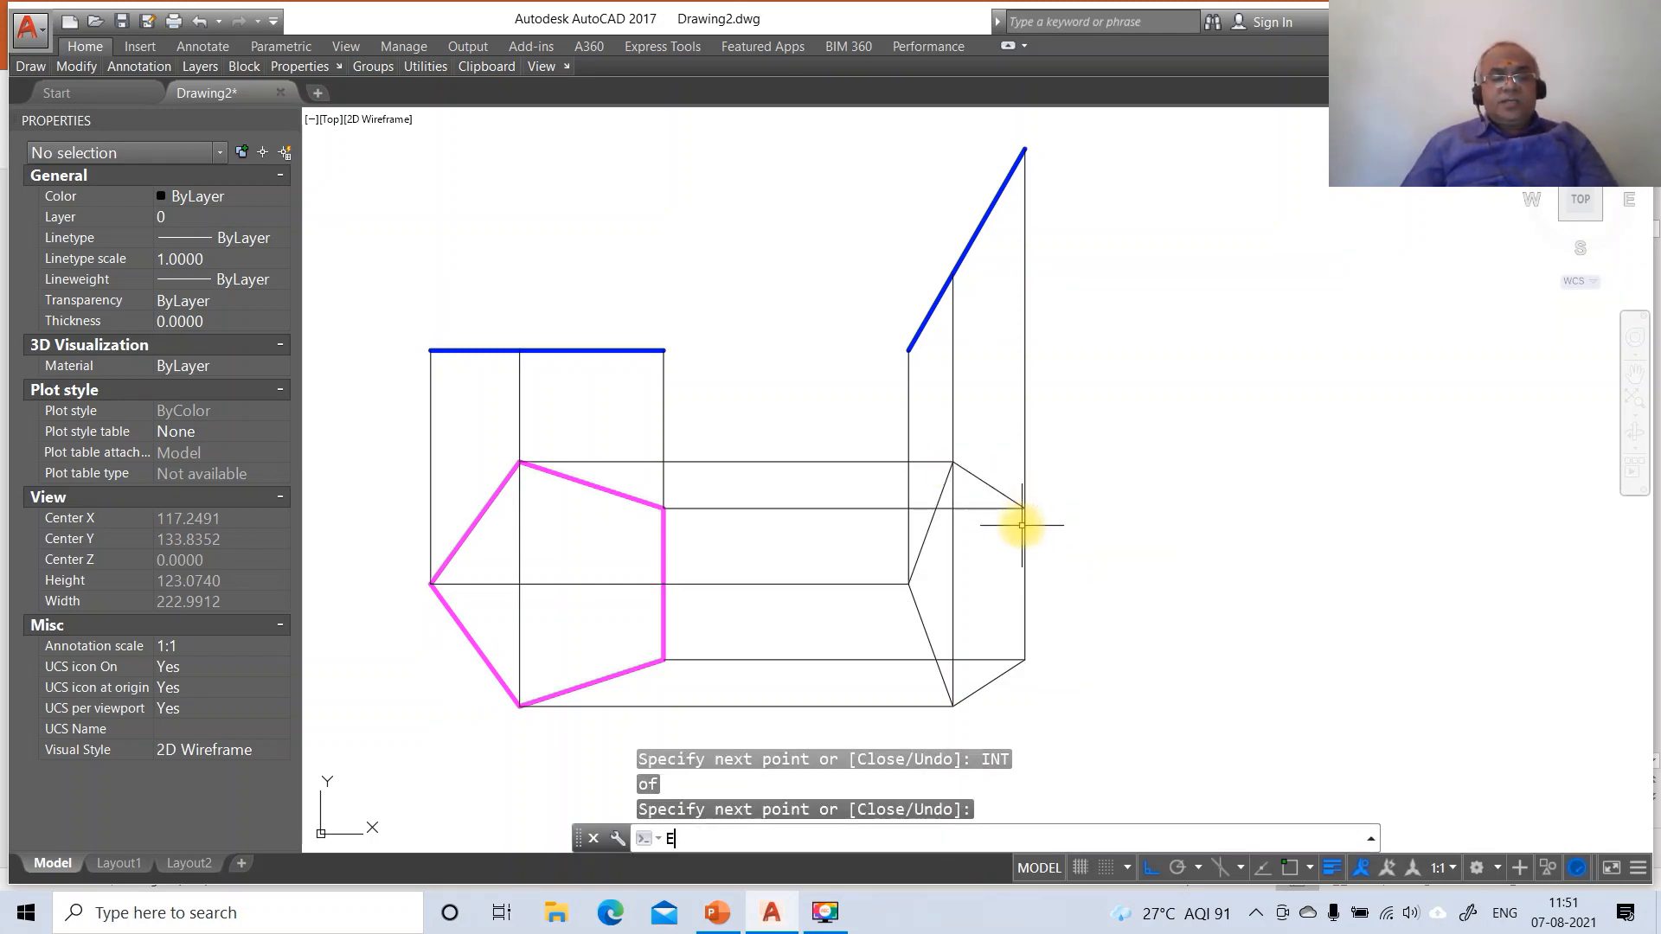
type("X")
key("Return")
left_click(1023, 592)
key("Return")
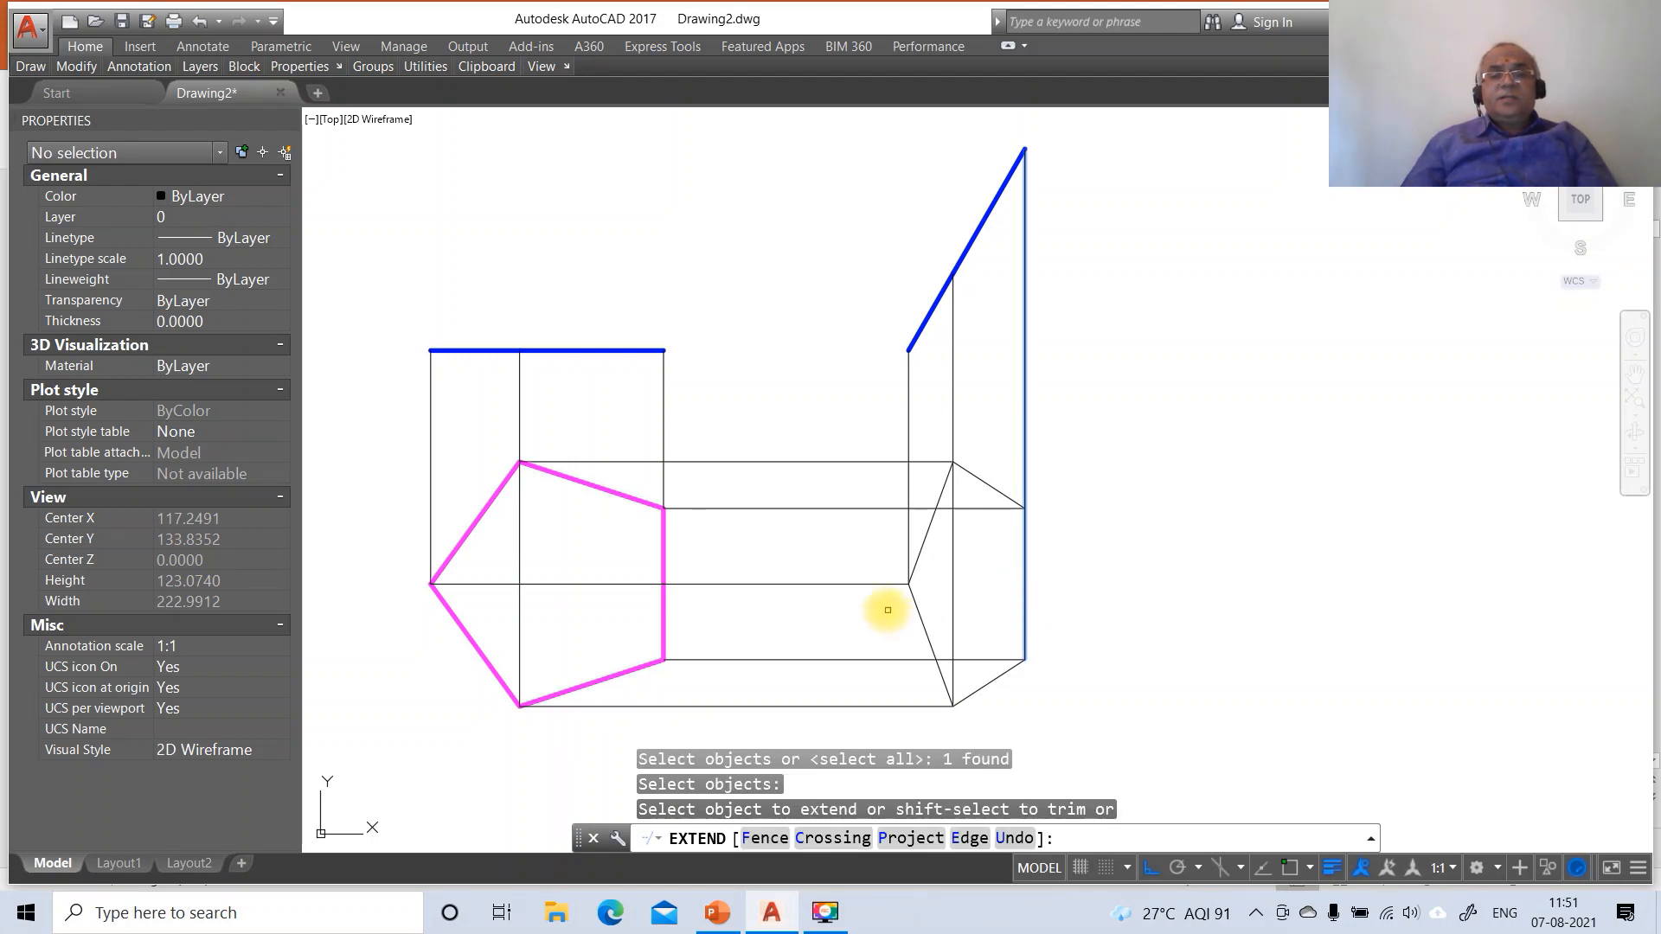
left_click(885, 584)
key("Return")
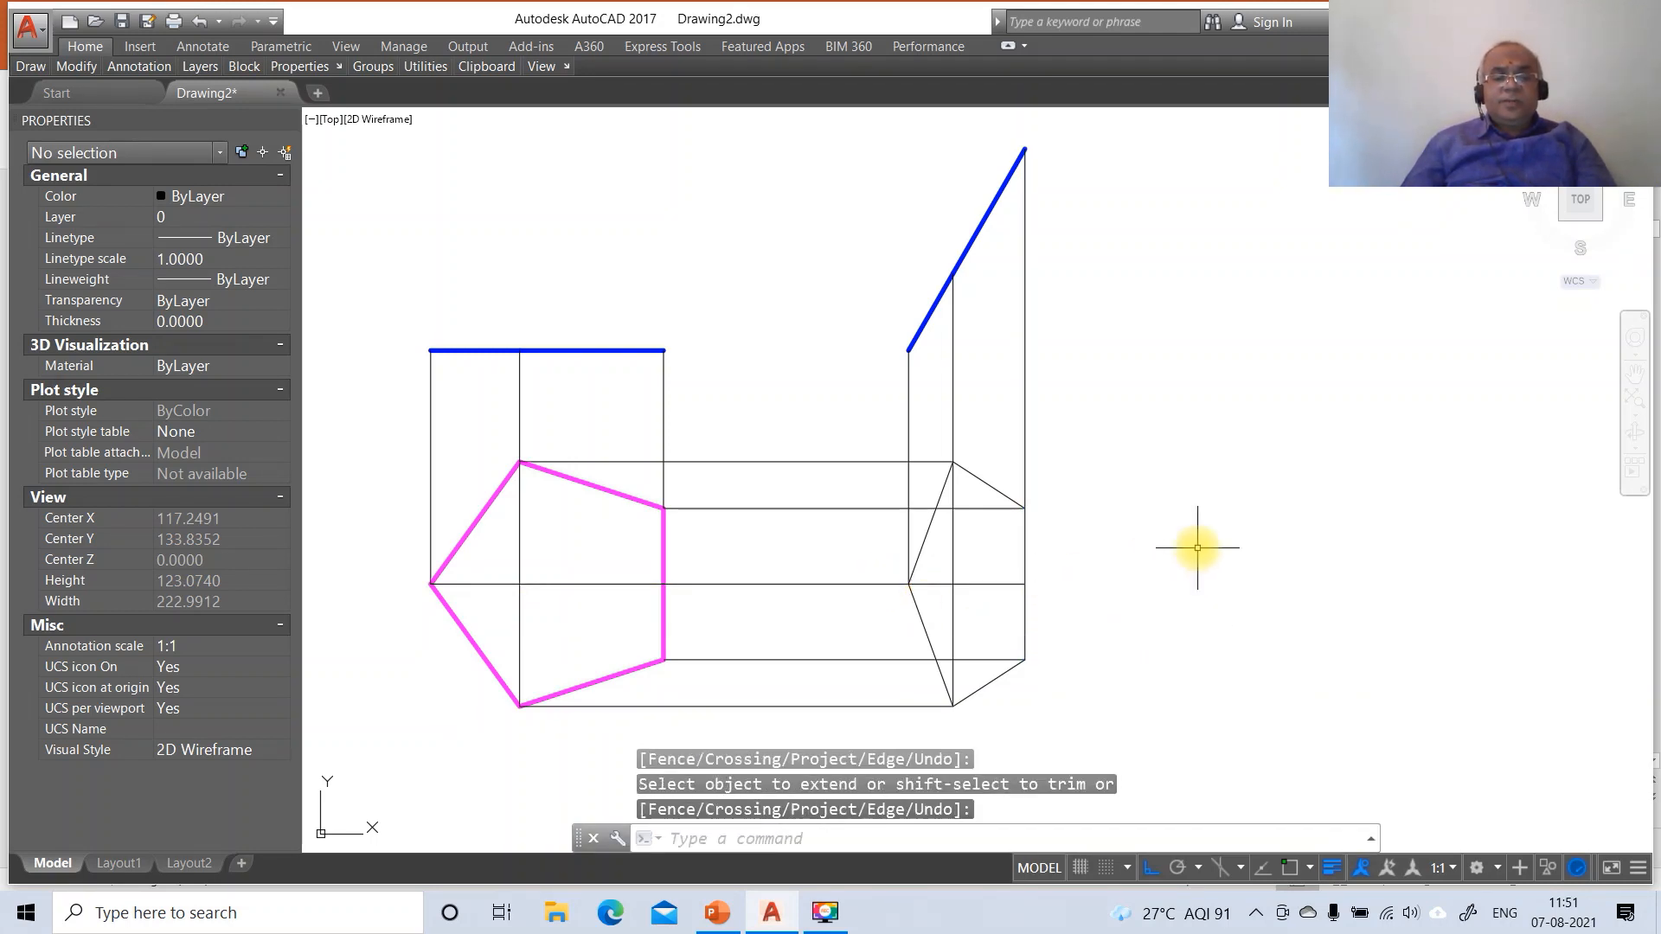
Break the middle vertical projector in two at the top vertex of the inclined top view
type("BR")
key("Return")
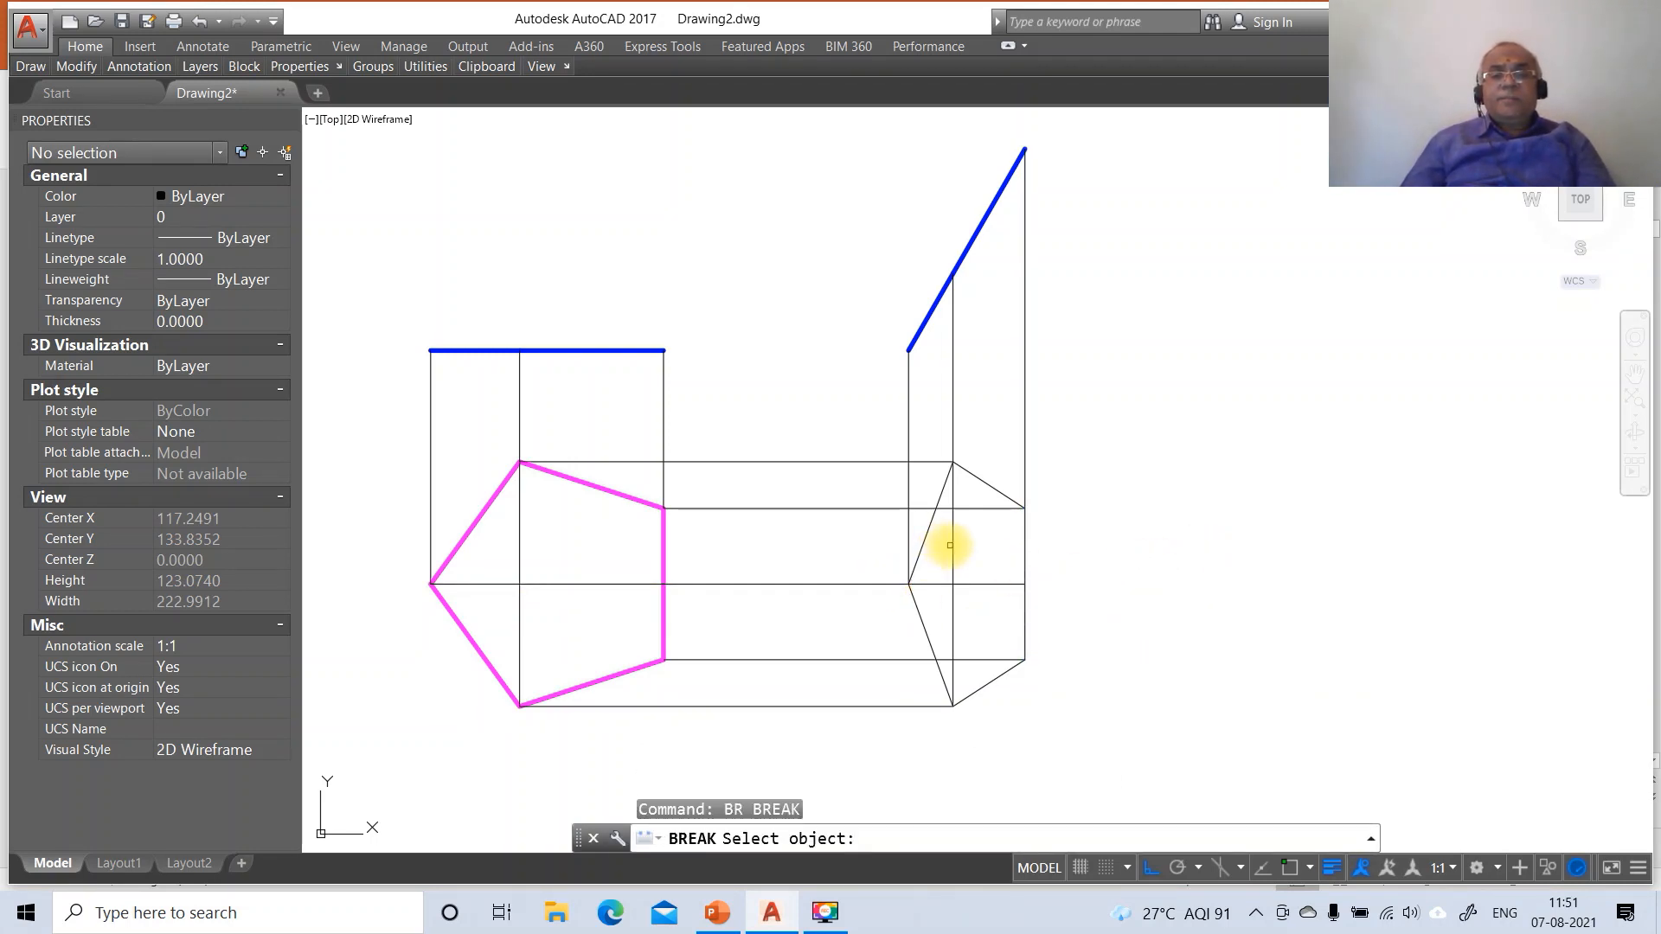
left_click(950, 545)
left_click(953, 547)
type("F")
key("Return")
type("IN")
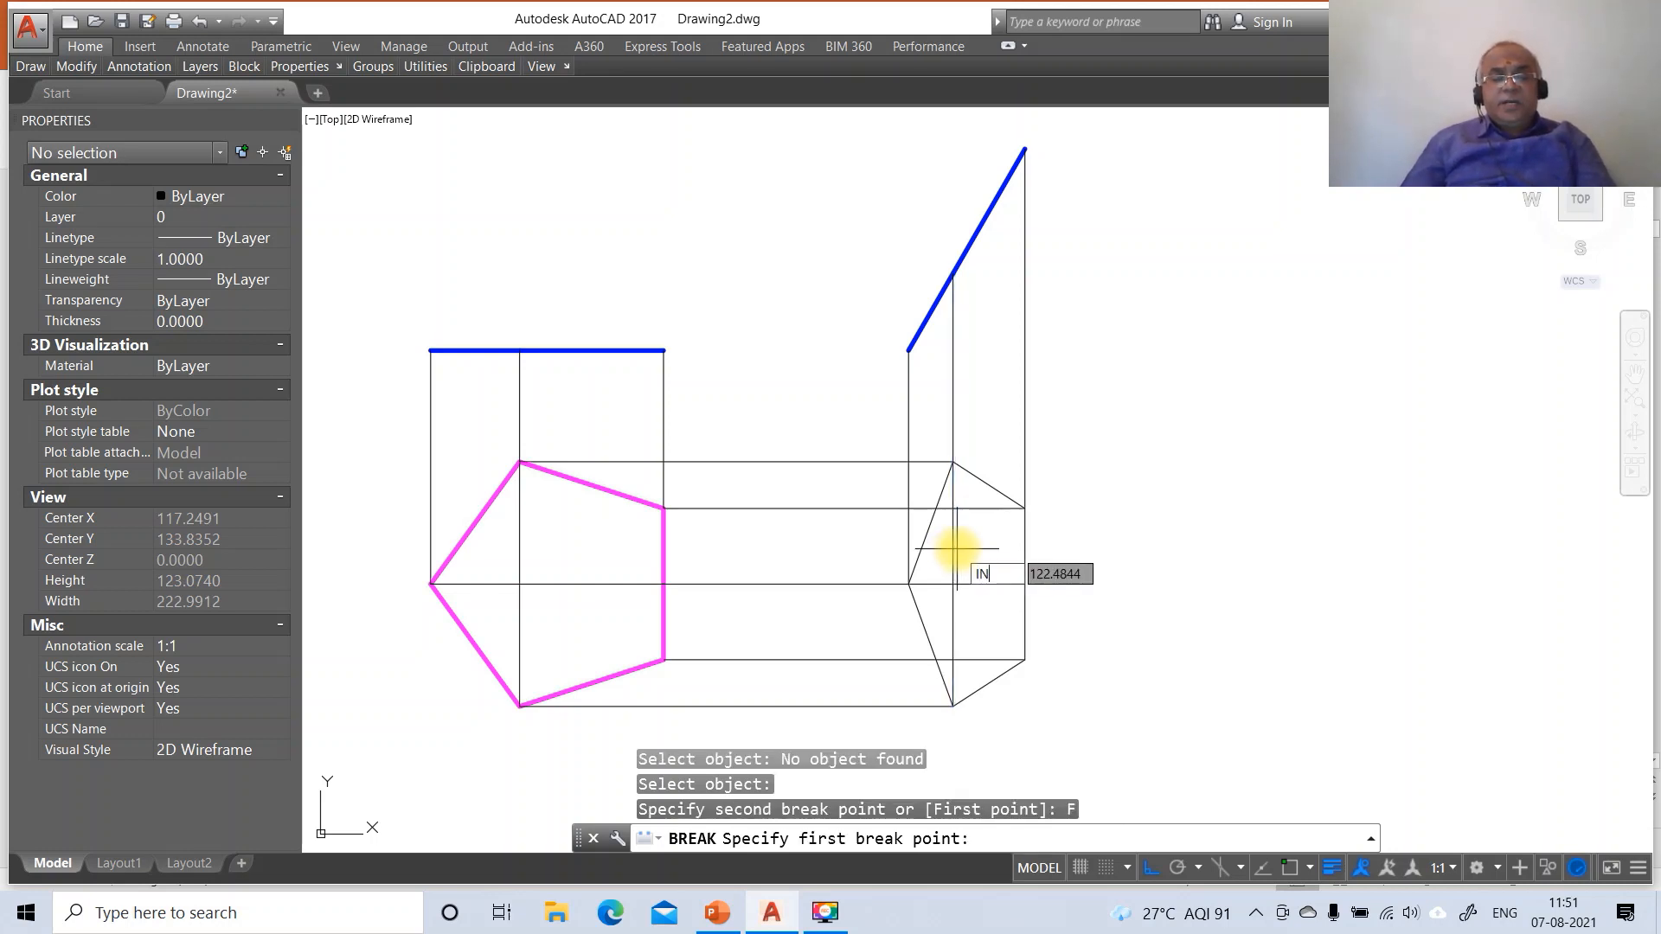
type("T")
key("Return")
left_click(955, 467)
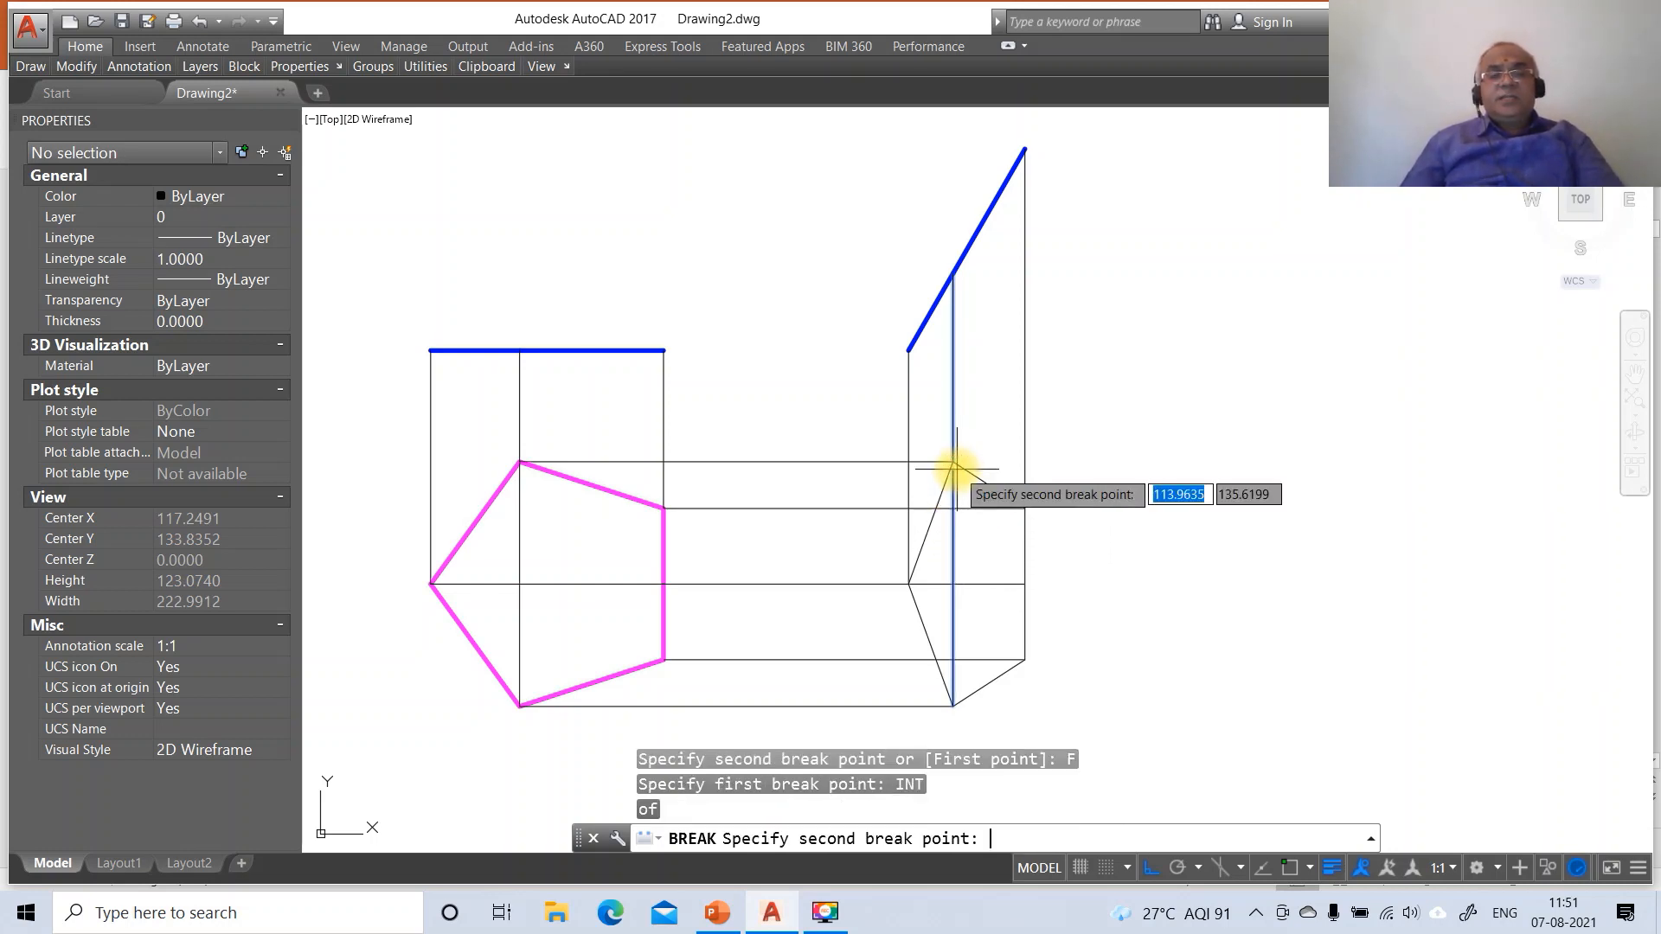
type("@")
key("Return")
Break the rightmost vertical projector in two at the upper right corner of the inclined top view
key("Return")
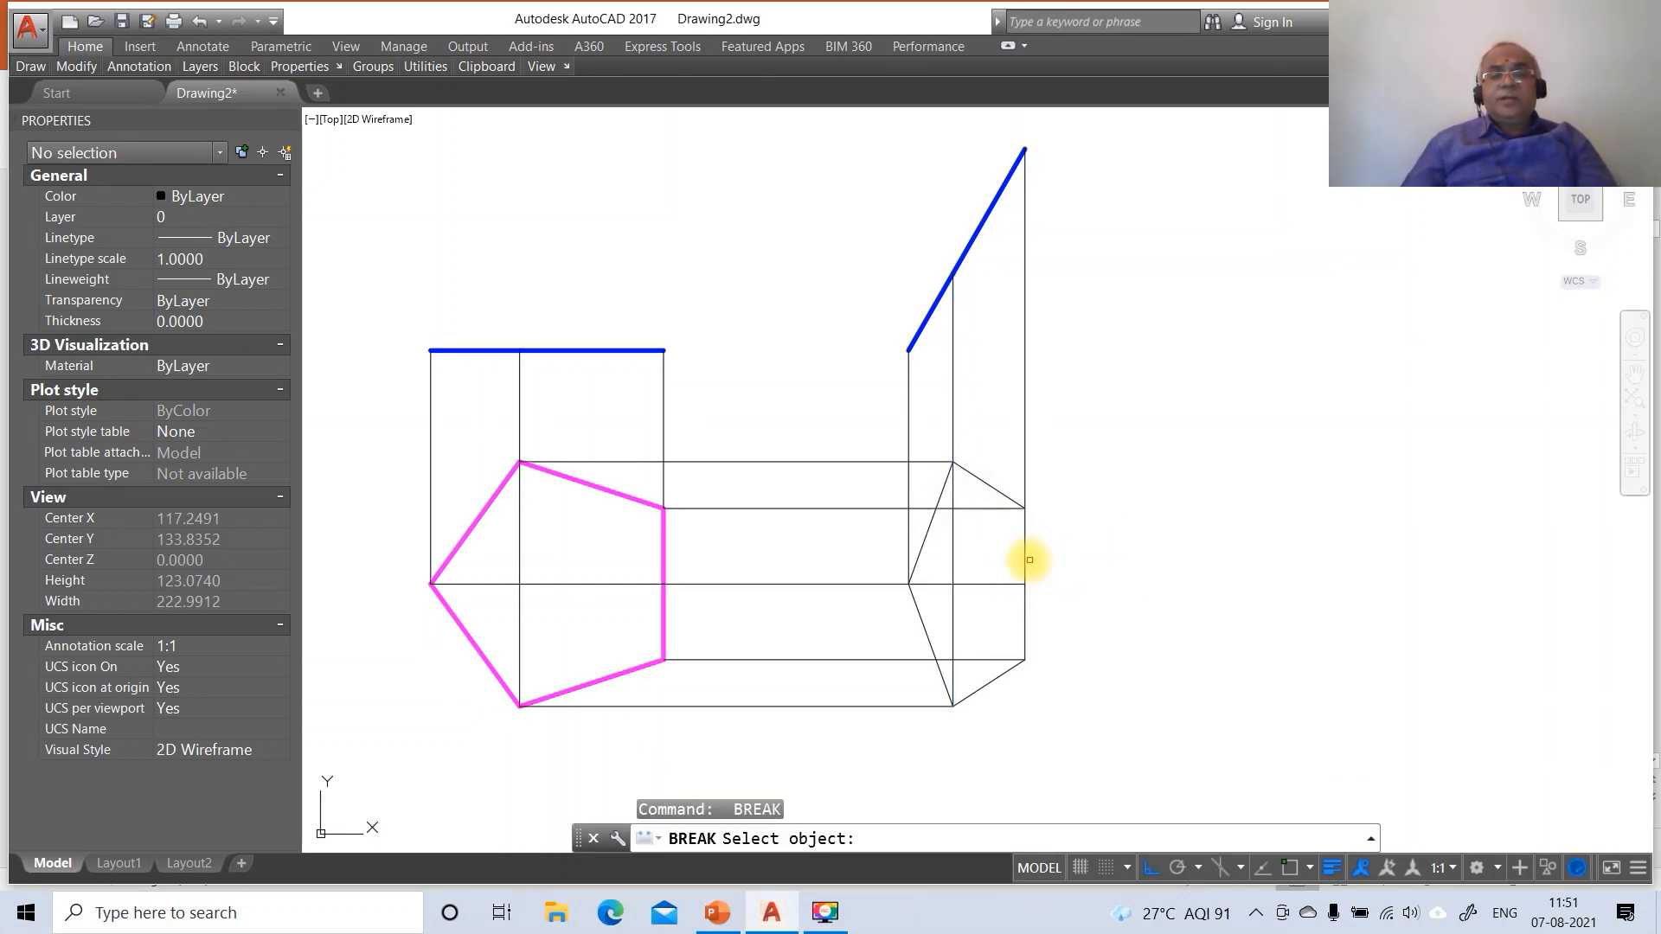
left_click(1029, 560)
left_click(1027, 561)
type("F")
key("Return")
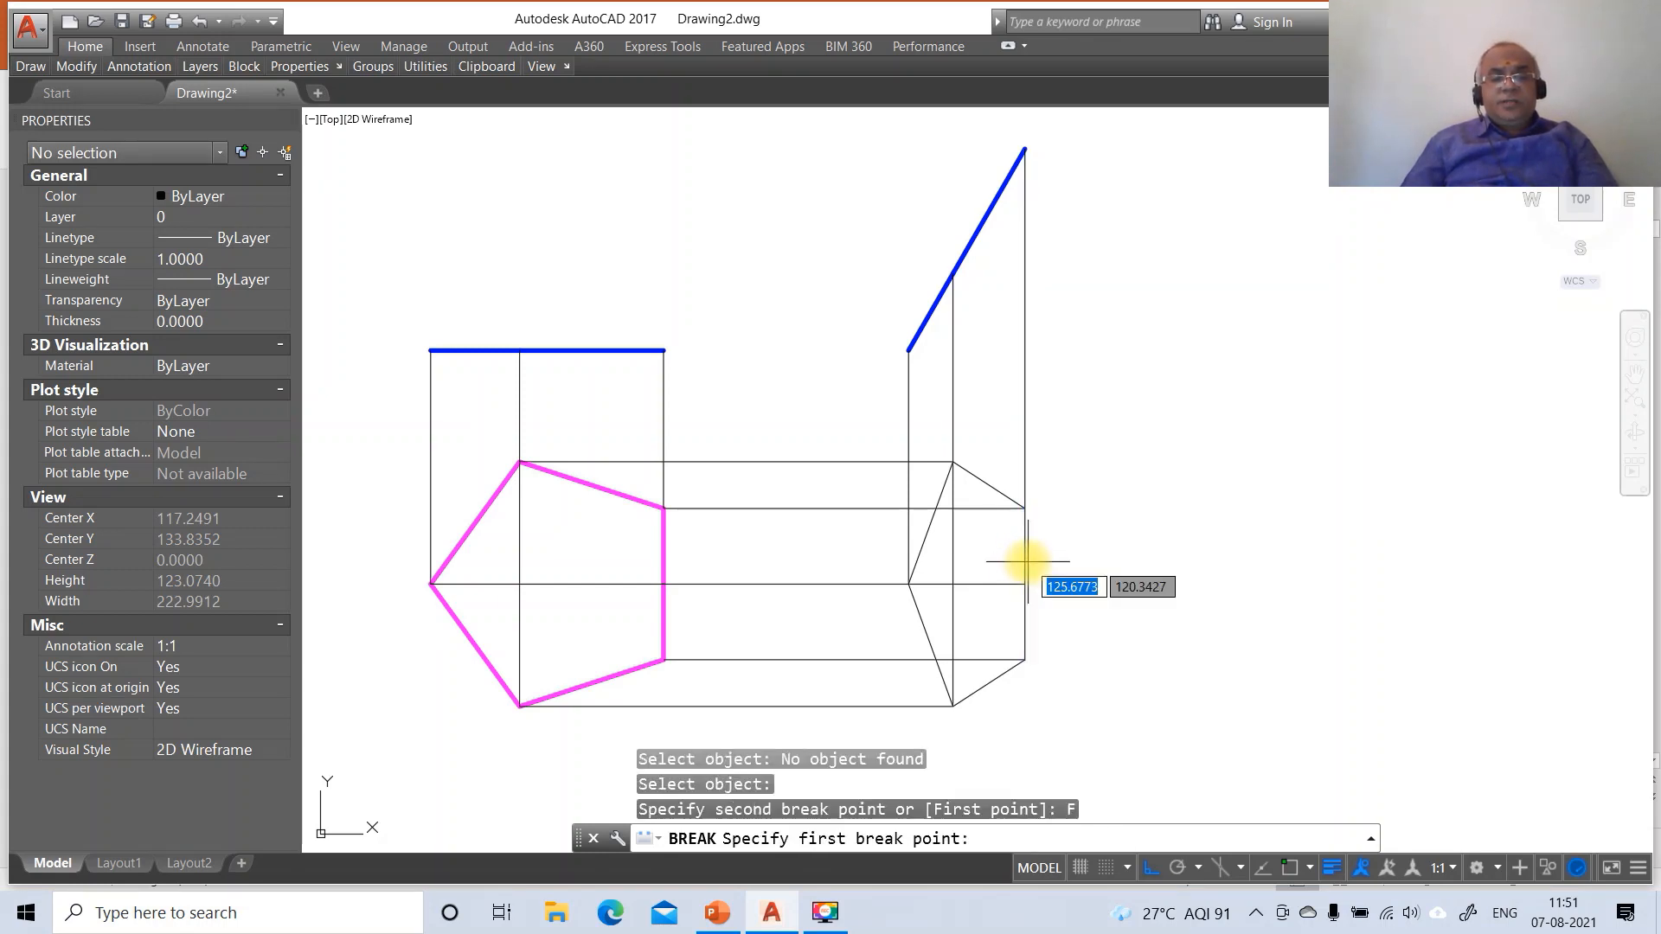
key("Return")
left_click(1025, 510)
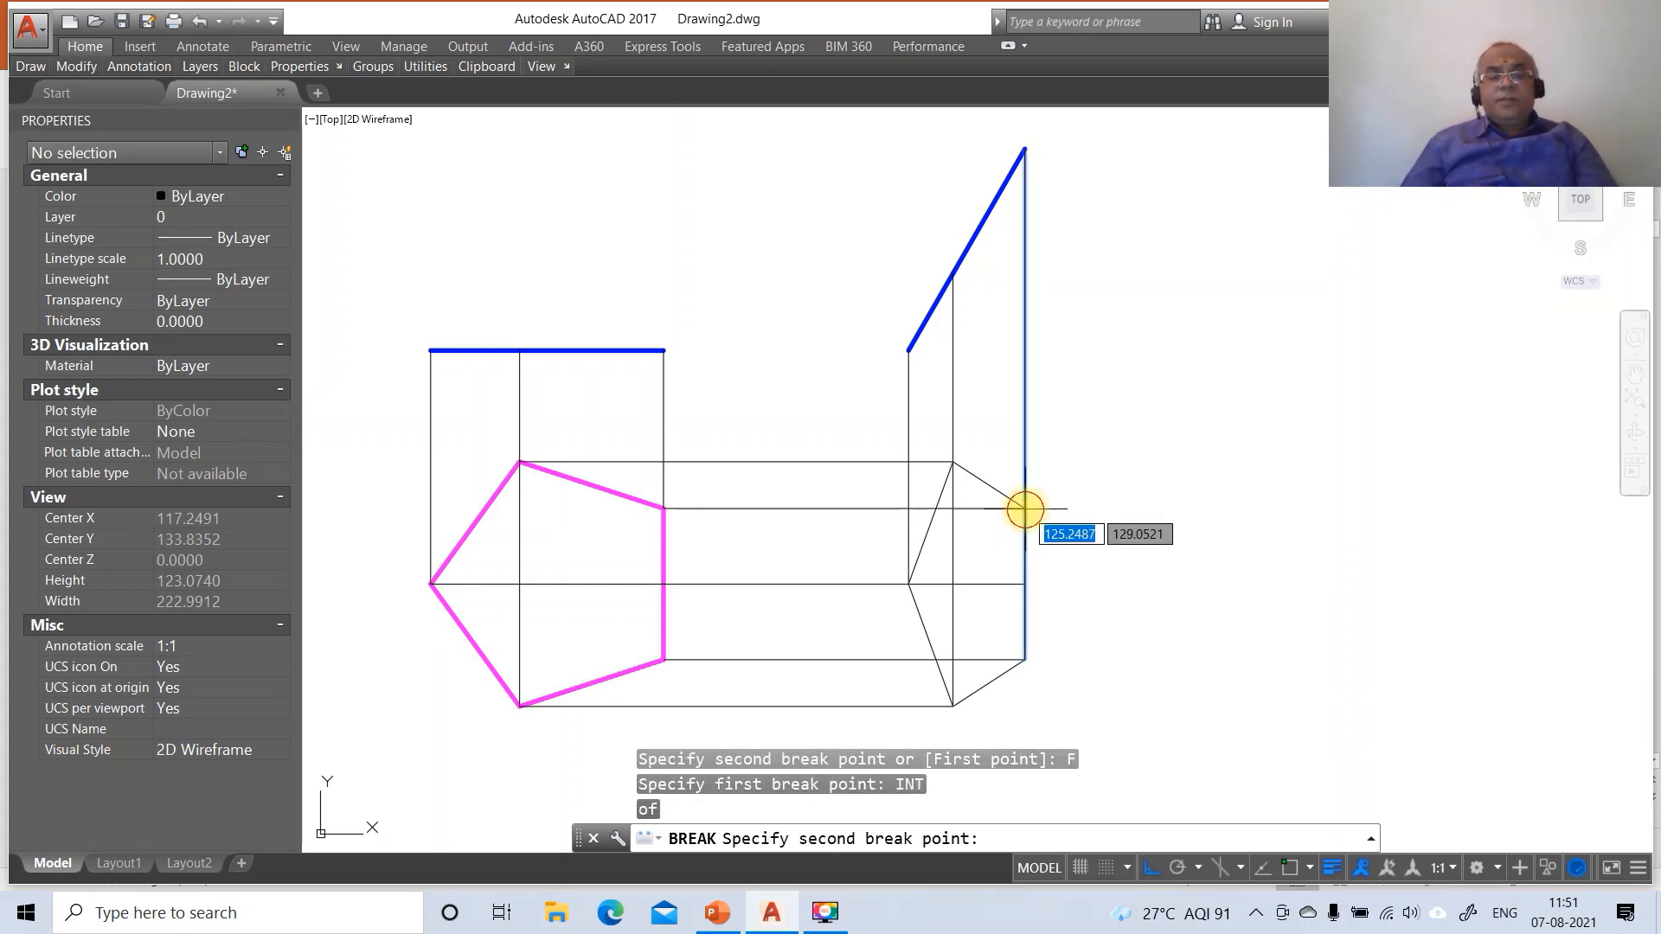
type("@")
key("Return")
Break the extended horizontal projector in two at the leftmost vertex of the inclined top view
key("Return")
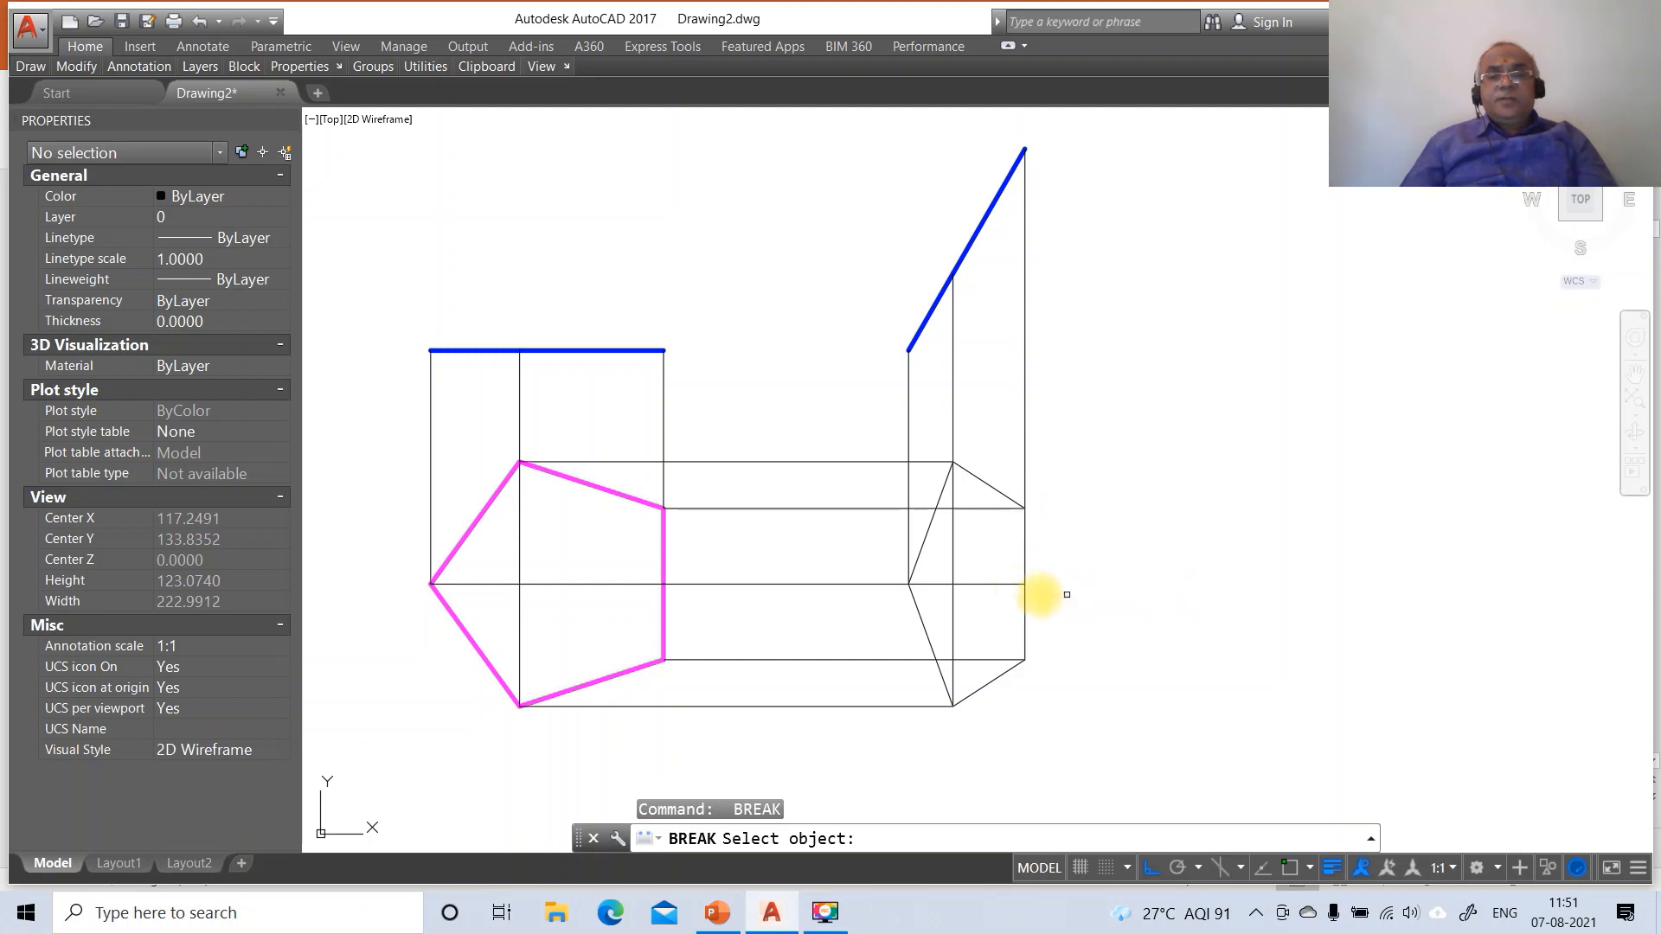
left_click(968, 582)
type("F")
key("Return")
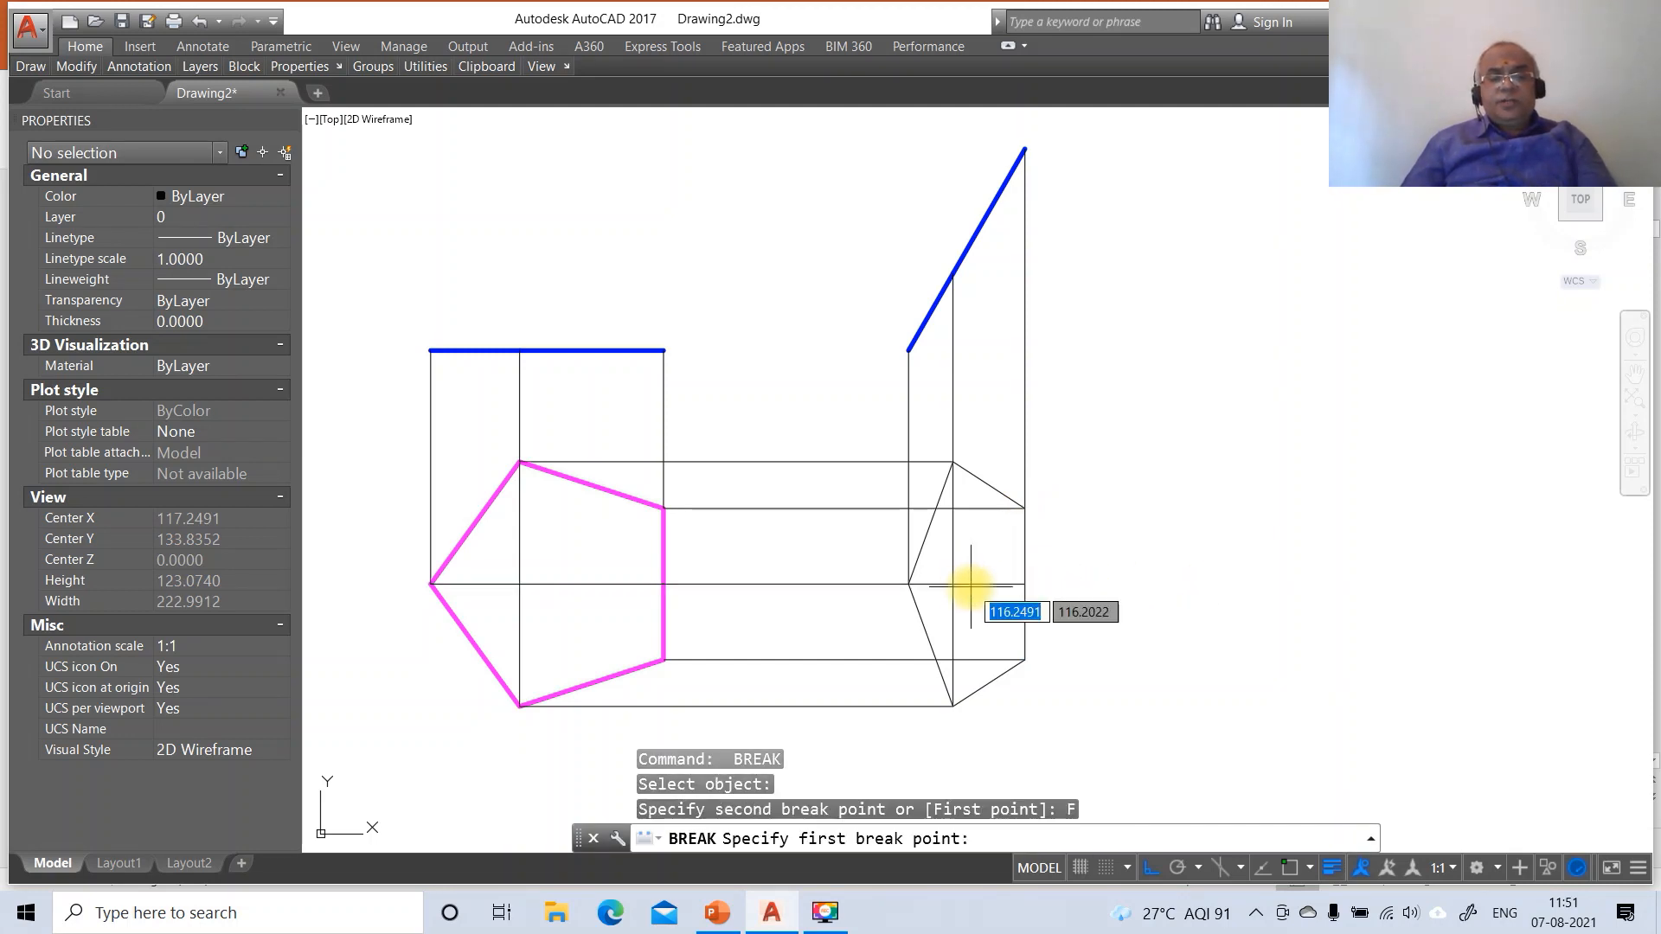
key("Return")
left_click(908, 585)
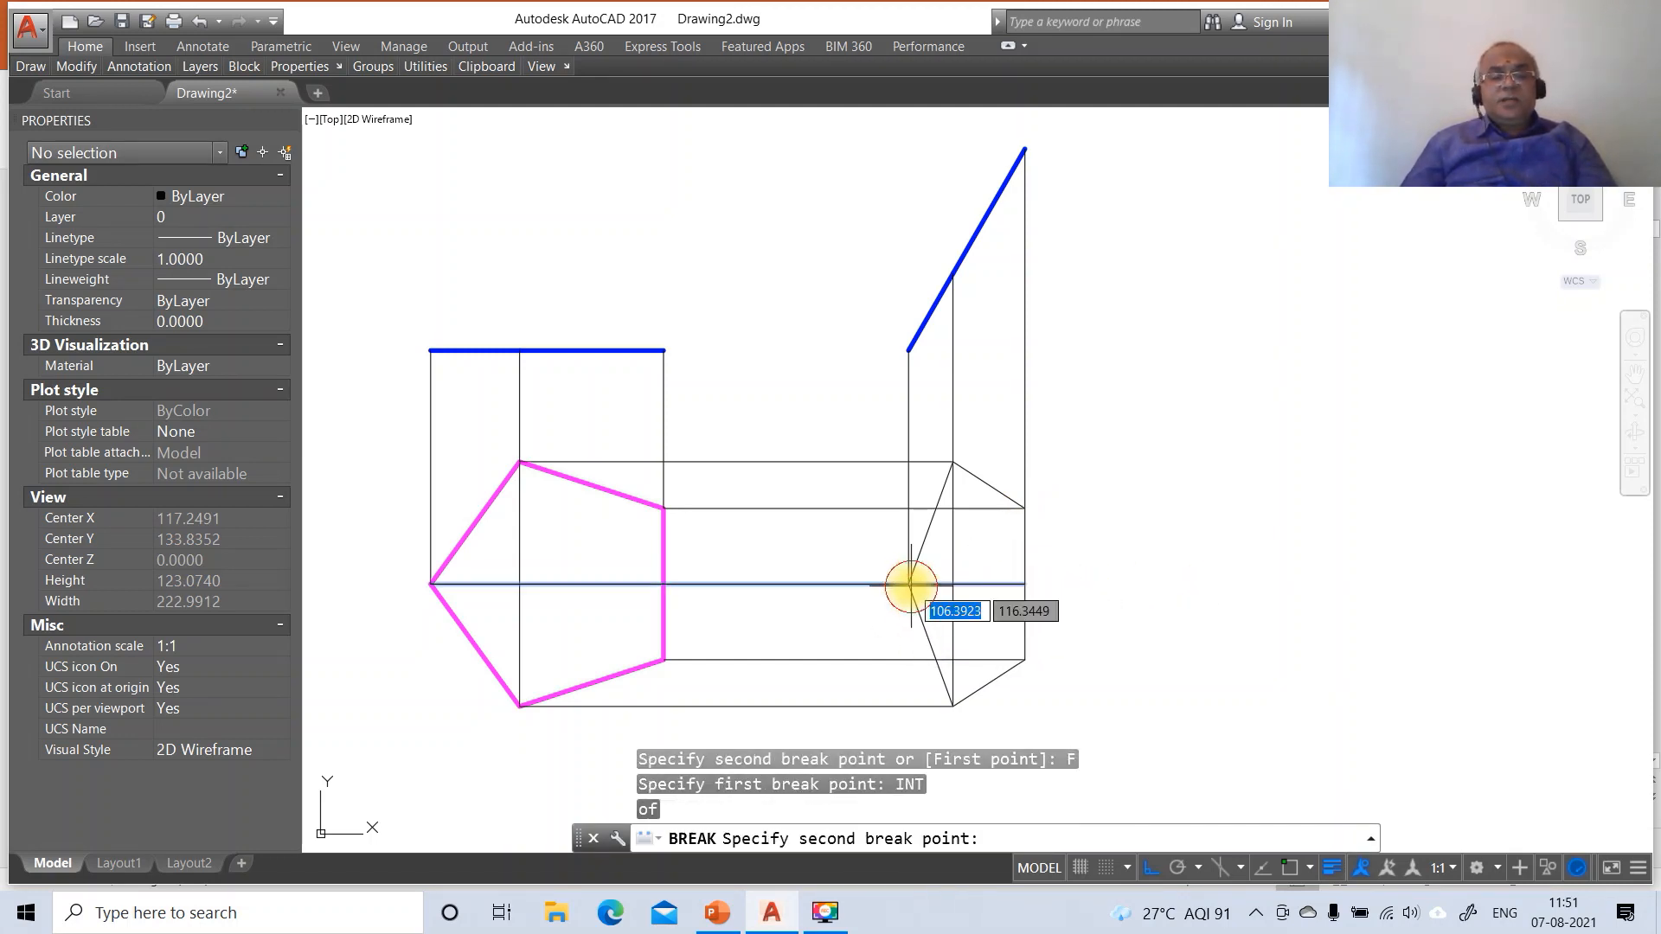
type("@")
key("Return")
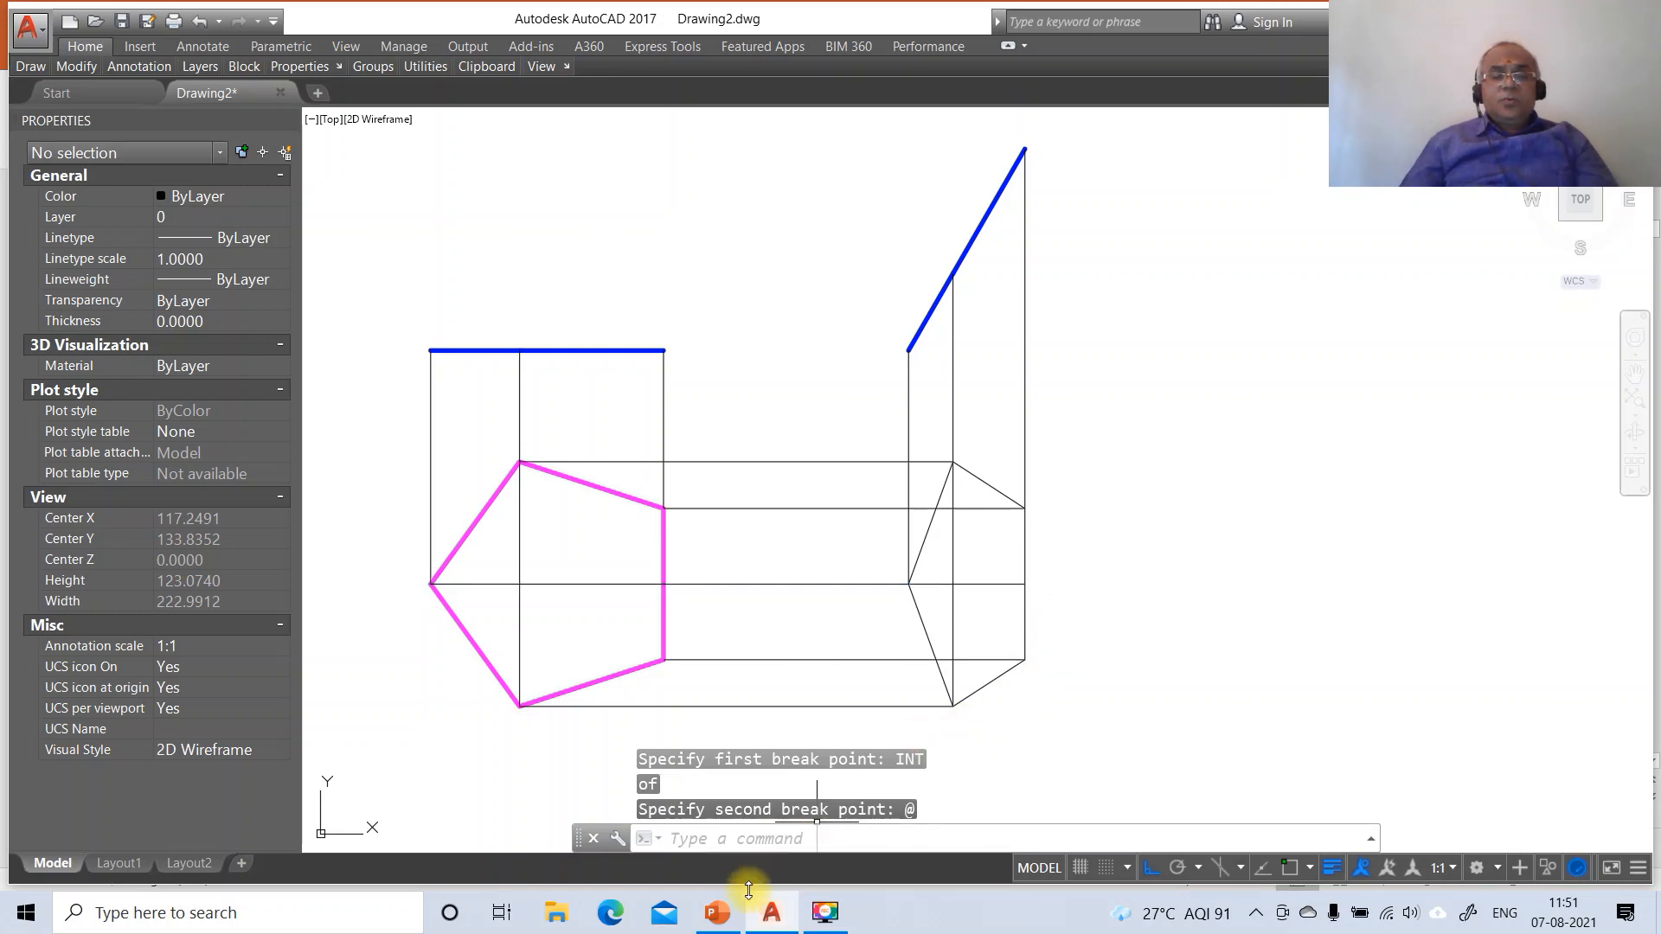
Check the final solution slide in PowerPoint, return to AutoCAD and assign the five edges of the inclined top view to layer TV
left_click(725, 919)
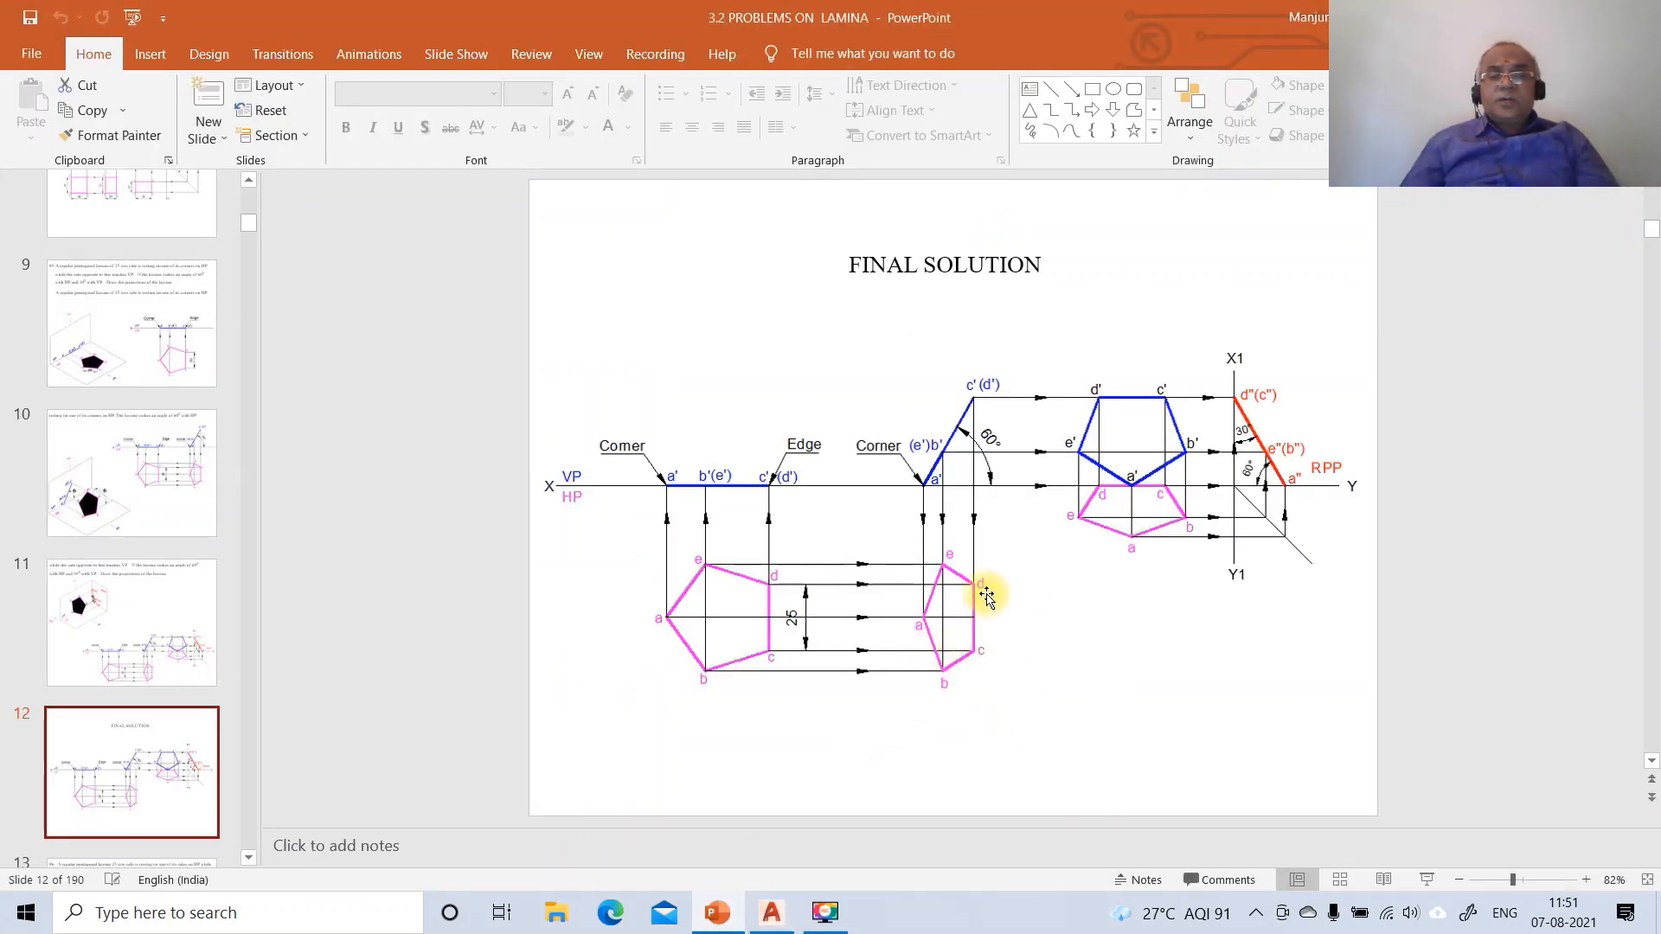
left_click(776, 913)
left_click(908, 626)
left_click(915, 571)
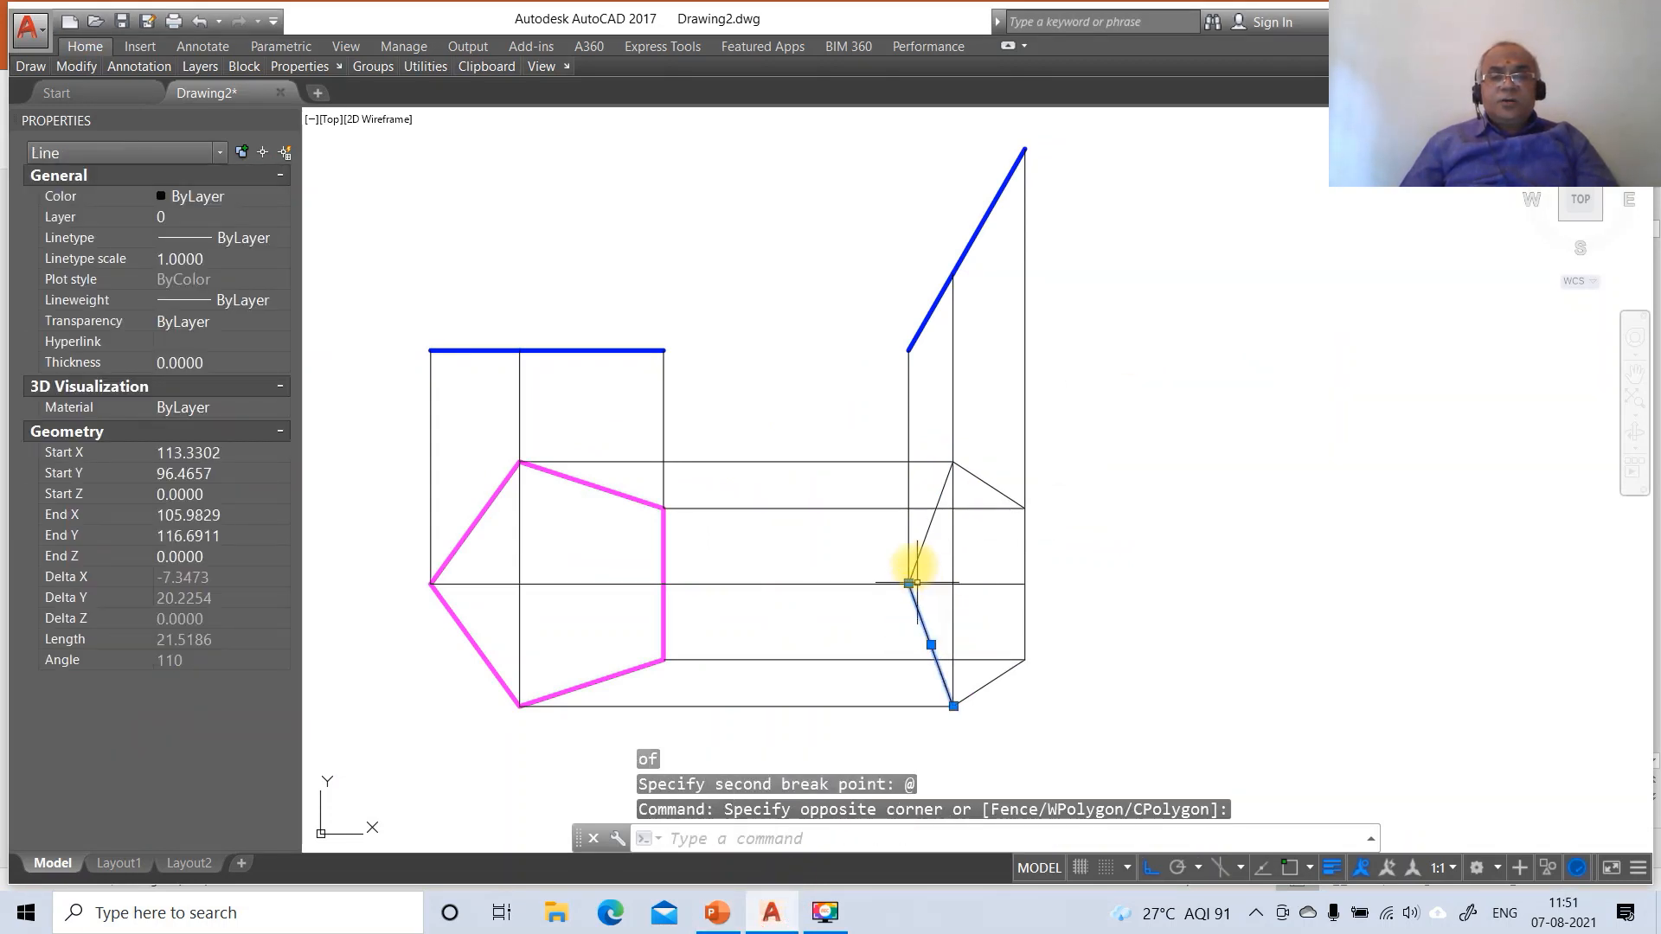
left_click(918, 556)
left_click(989, 487)
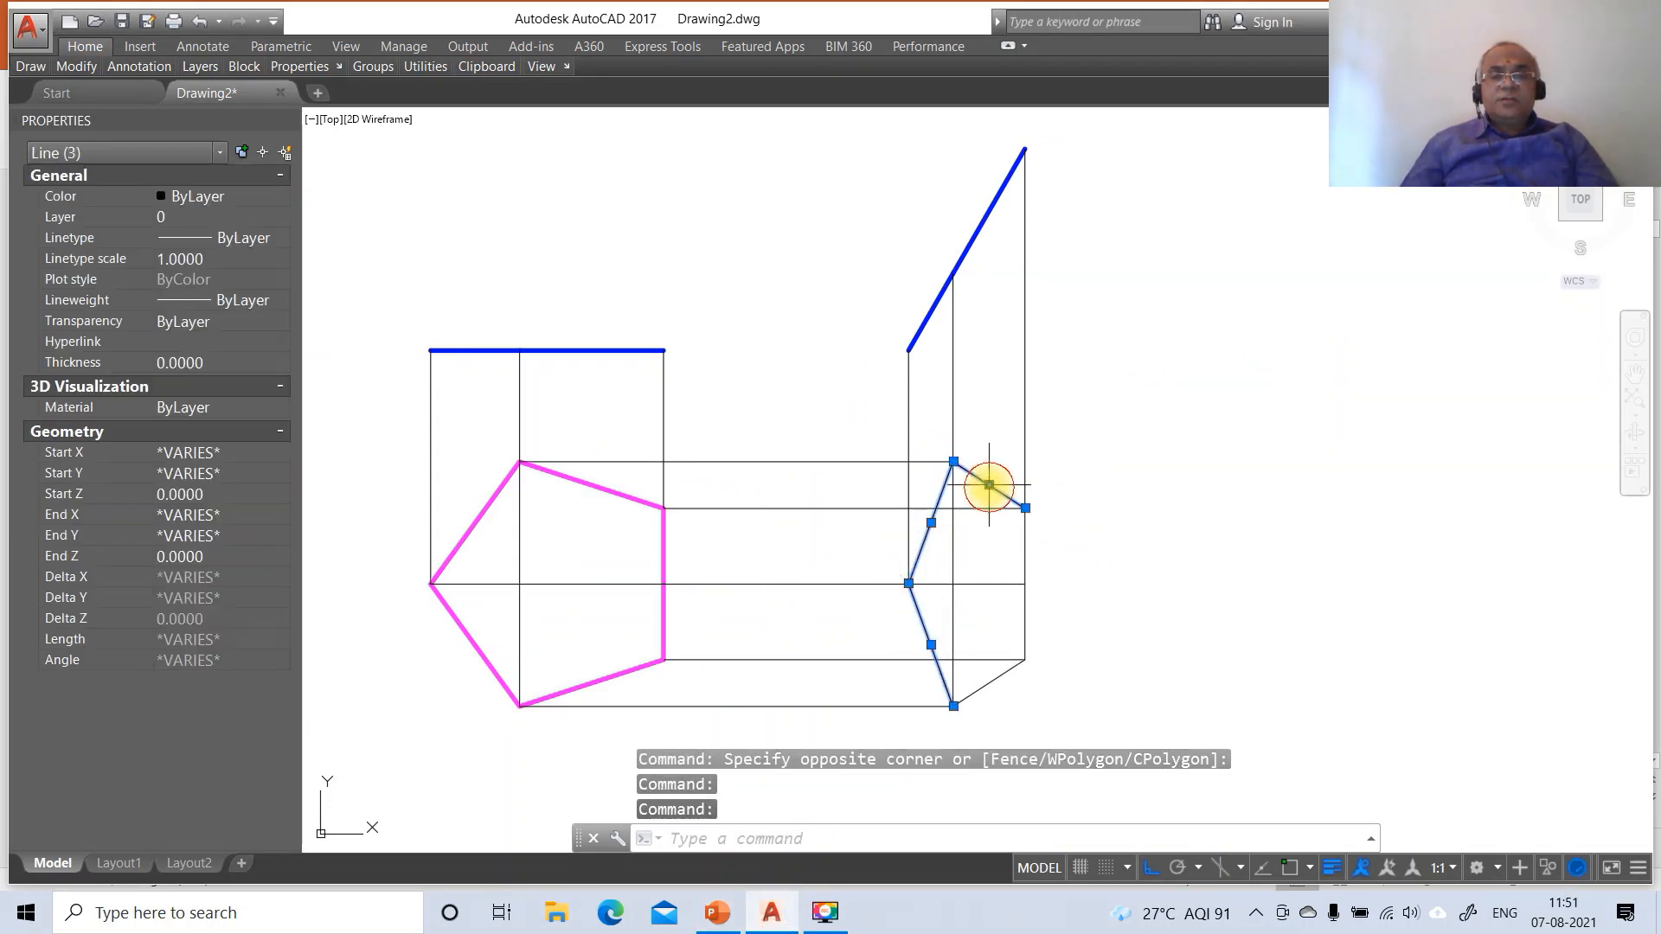
left_click(1025, 537)
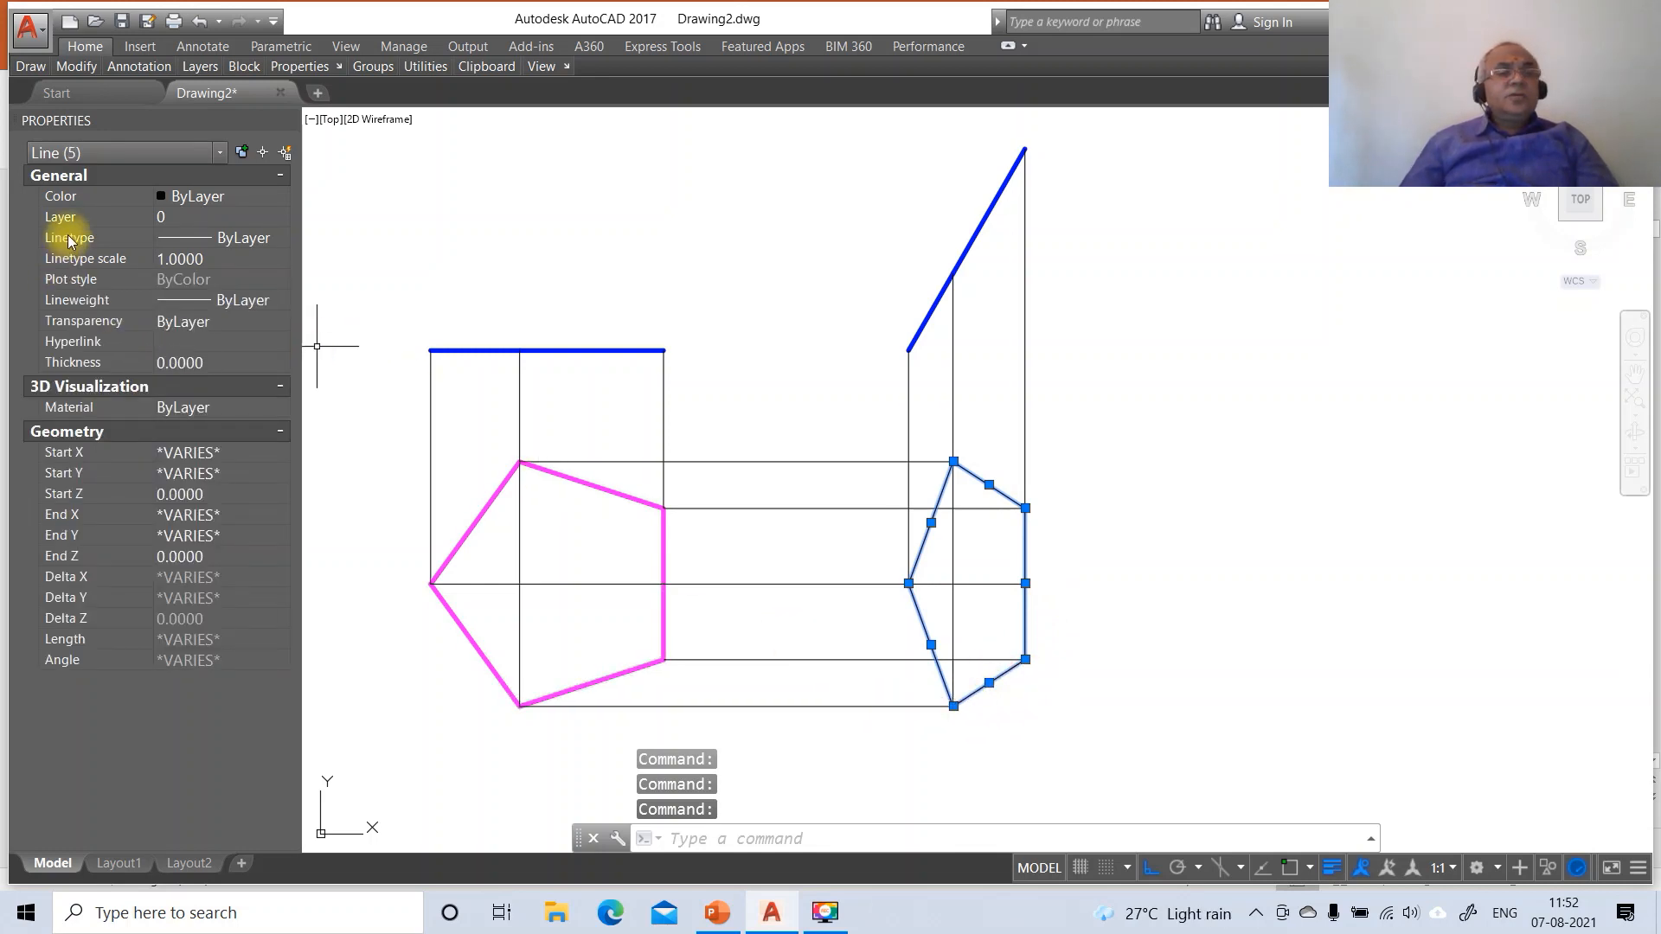
left_click(169, 224)
left_click(279, 218)
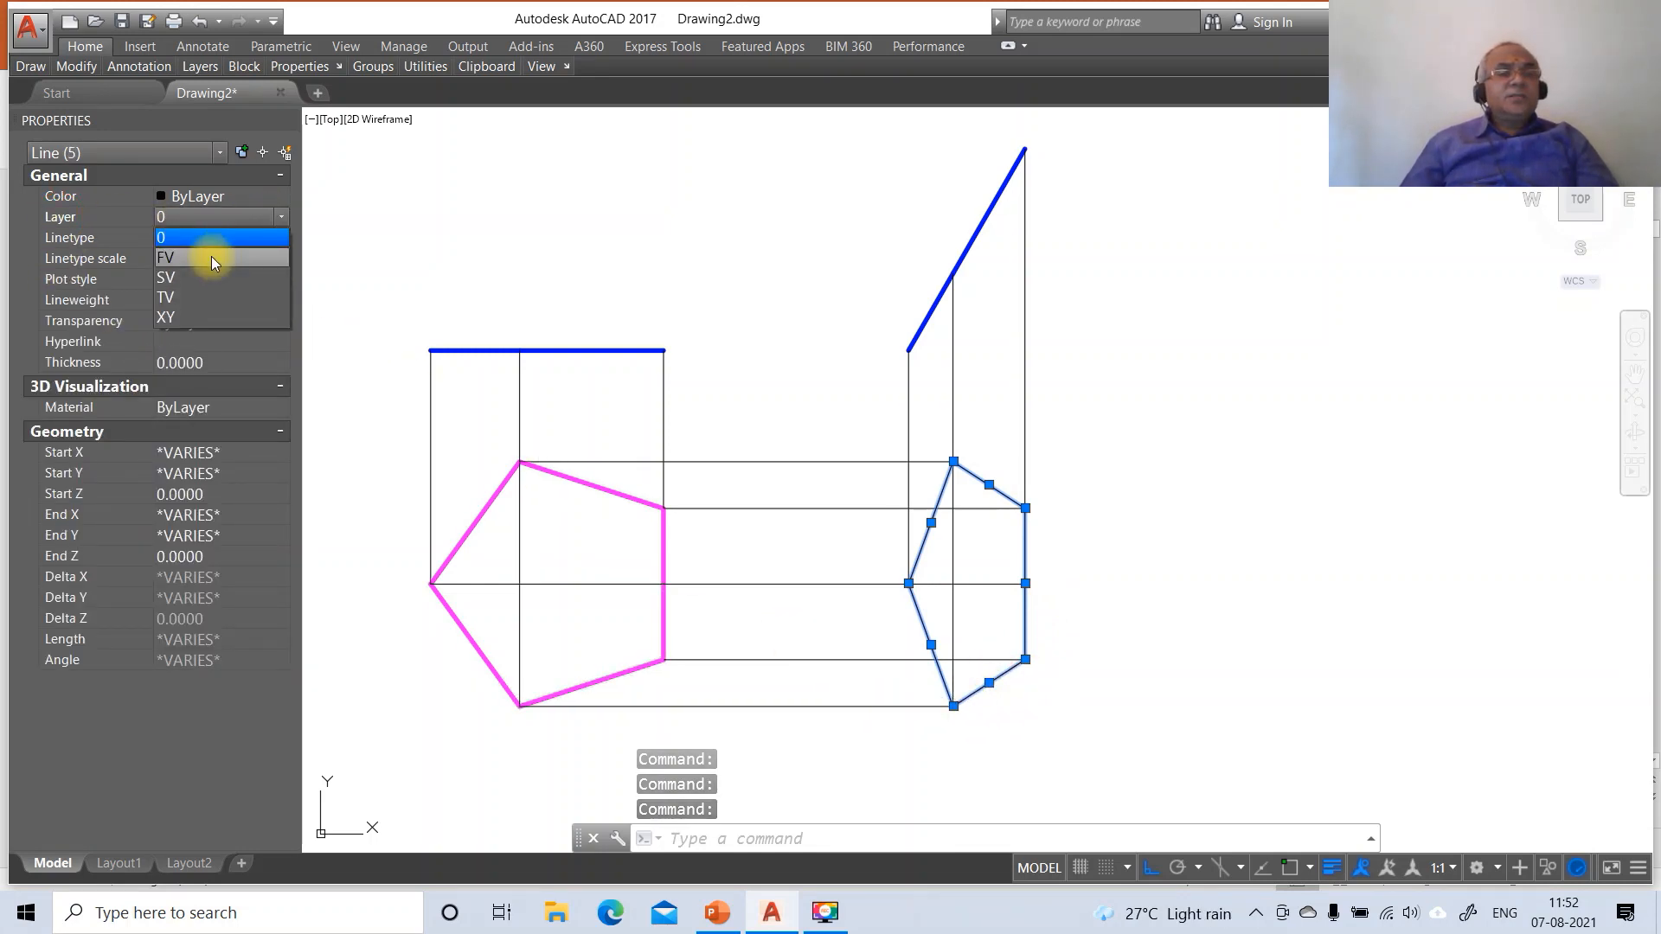
left_click(189, 293)
key("Escape")
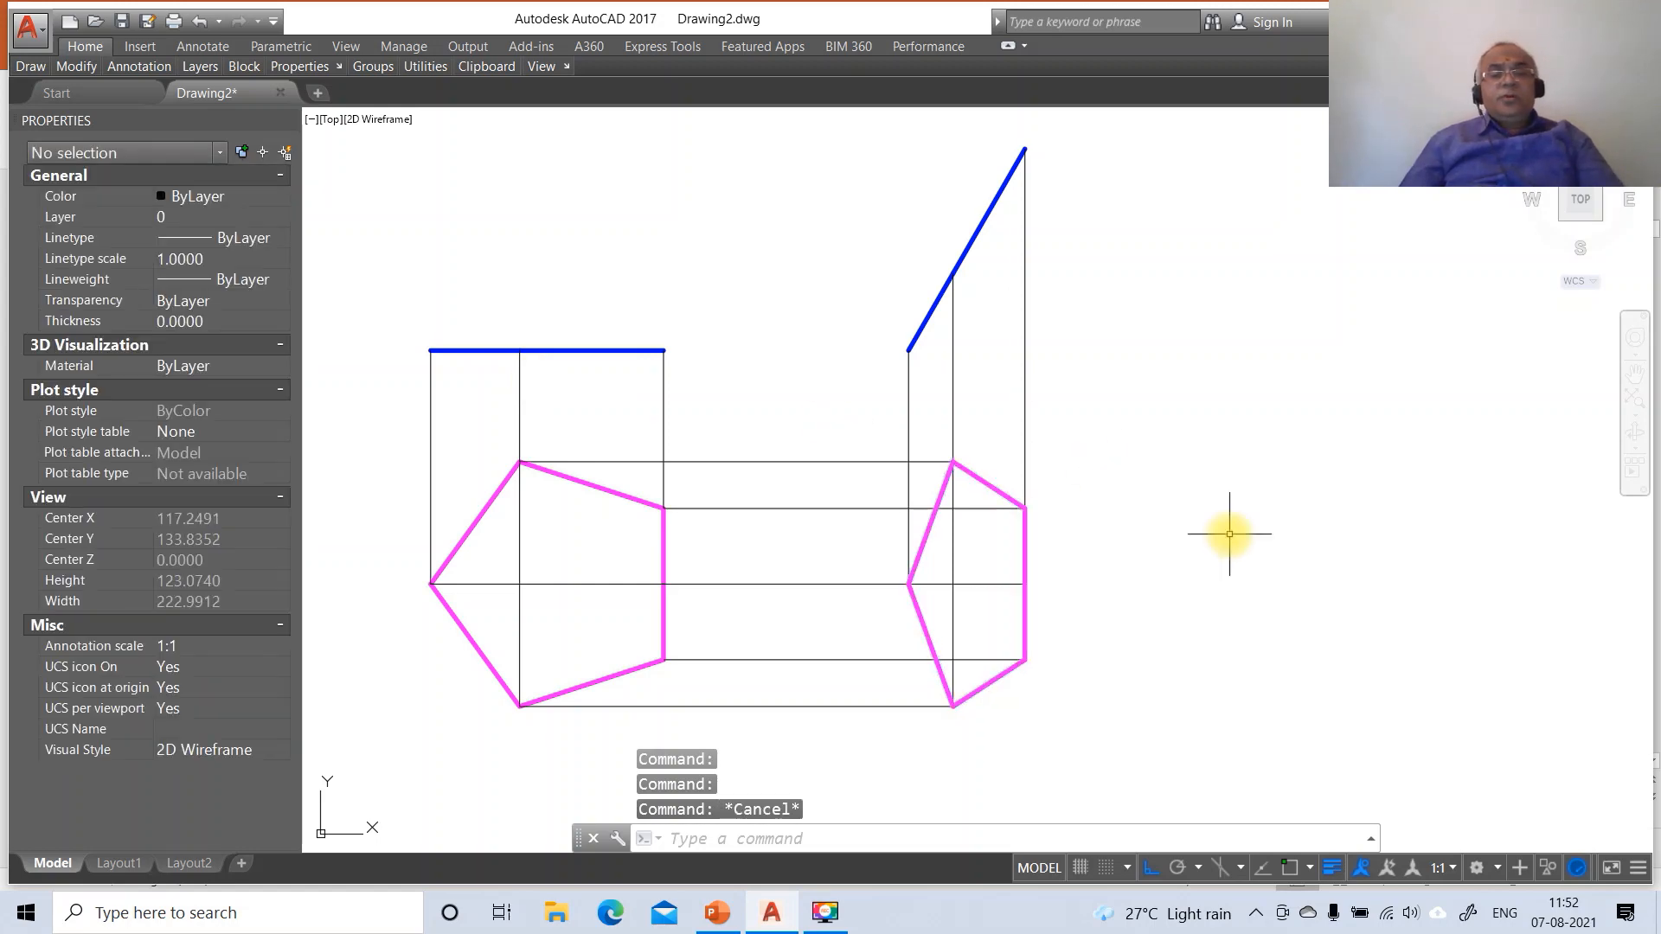
Examine the problem statement on slide 9 and the final solution on slide 12 in PowerPoint, and return to AutoCAD
type("z")
key("Return")
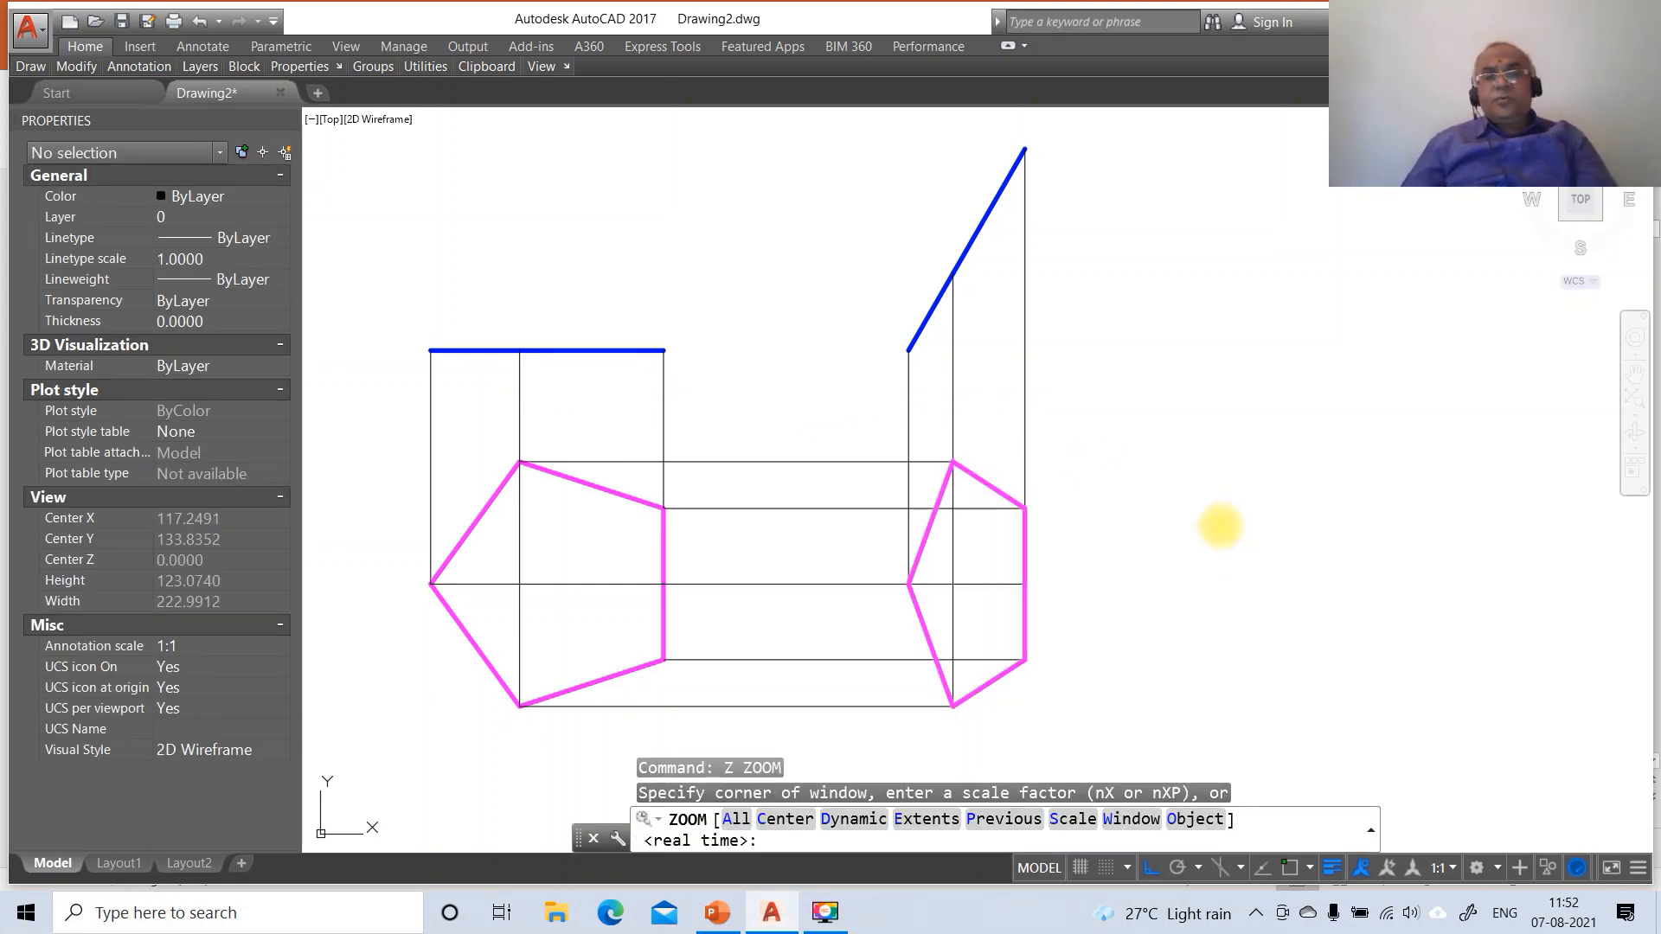
type("p")
key("Return")
left_click(718, 913)
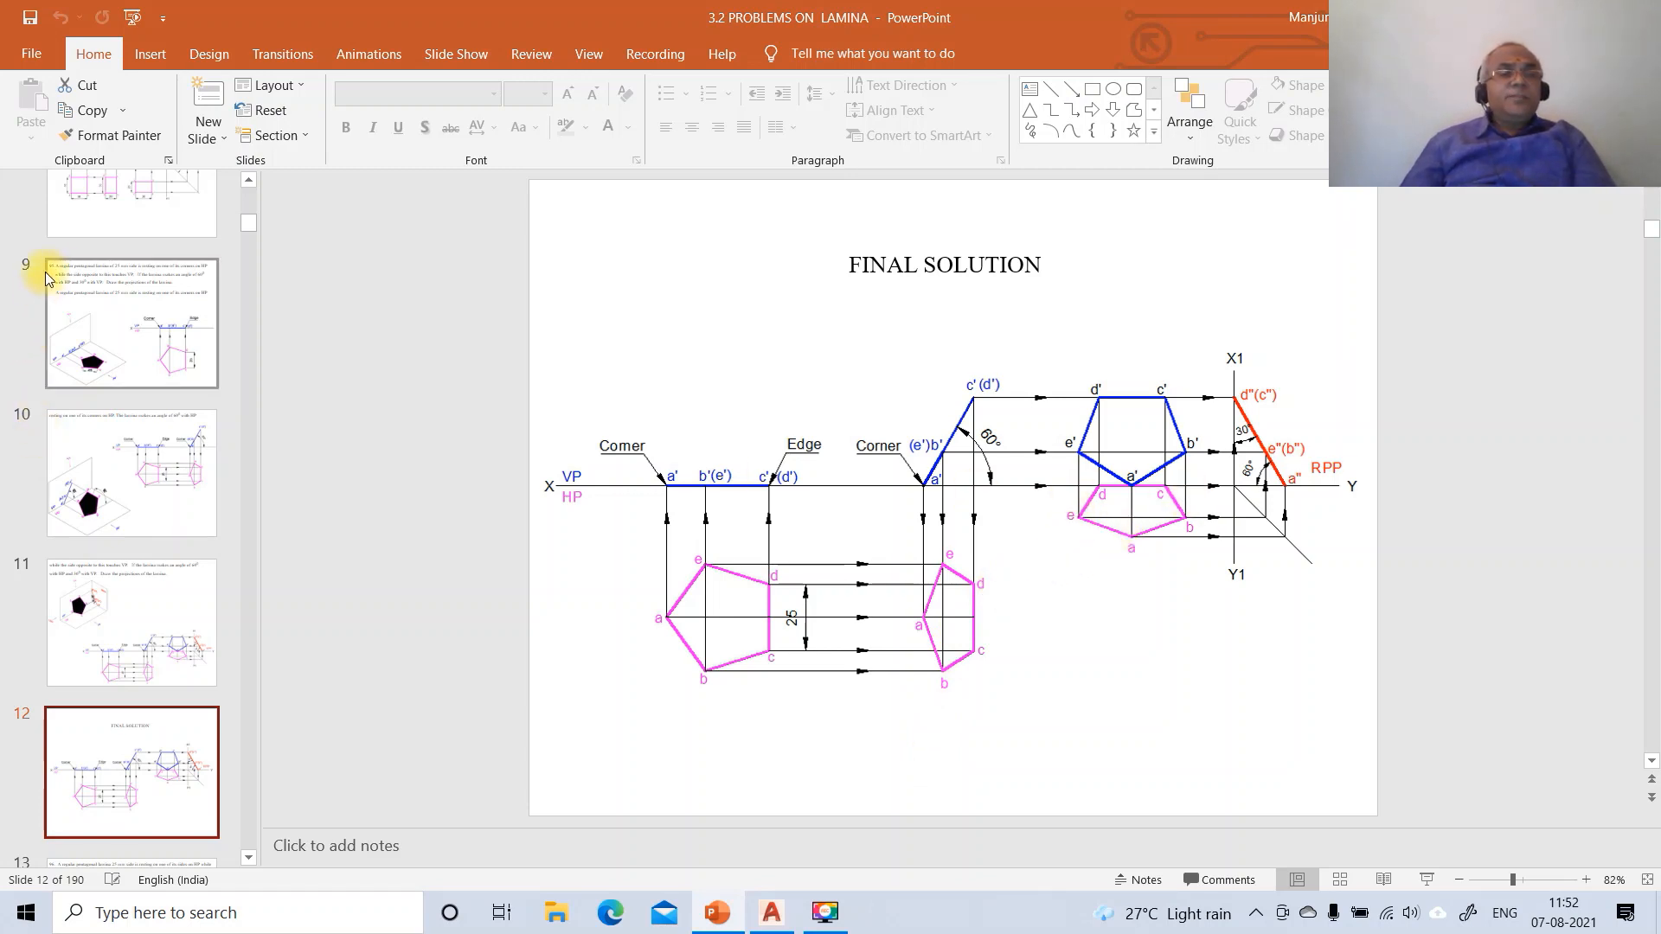
left_click(125, 306)
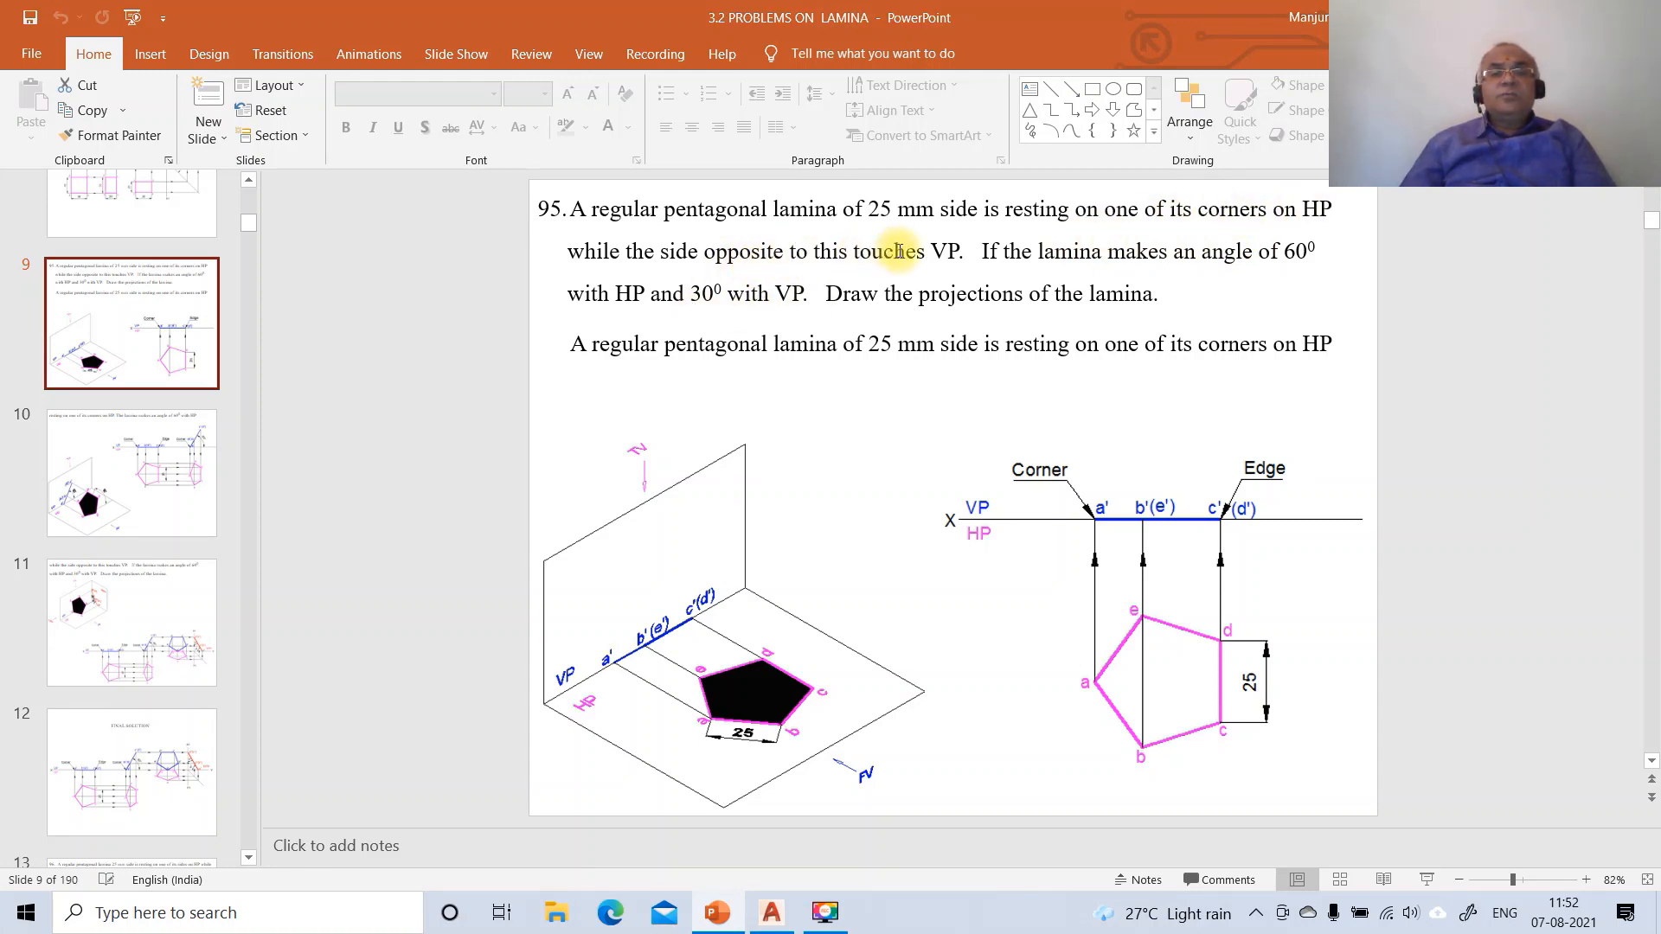
left_click(149, 792)
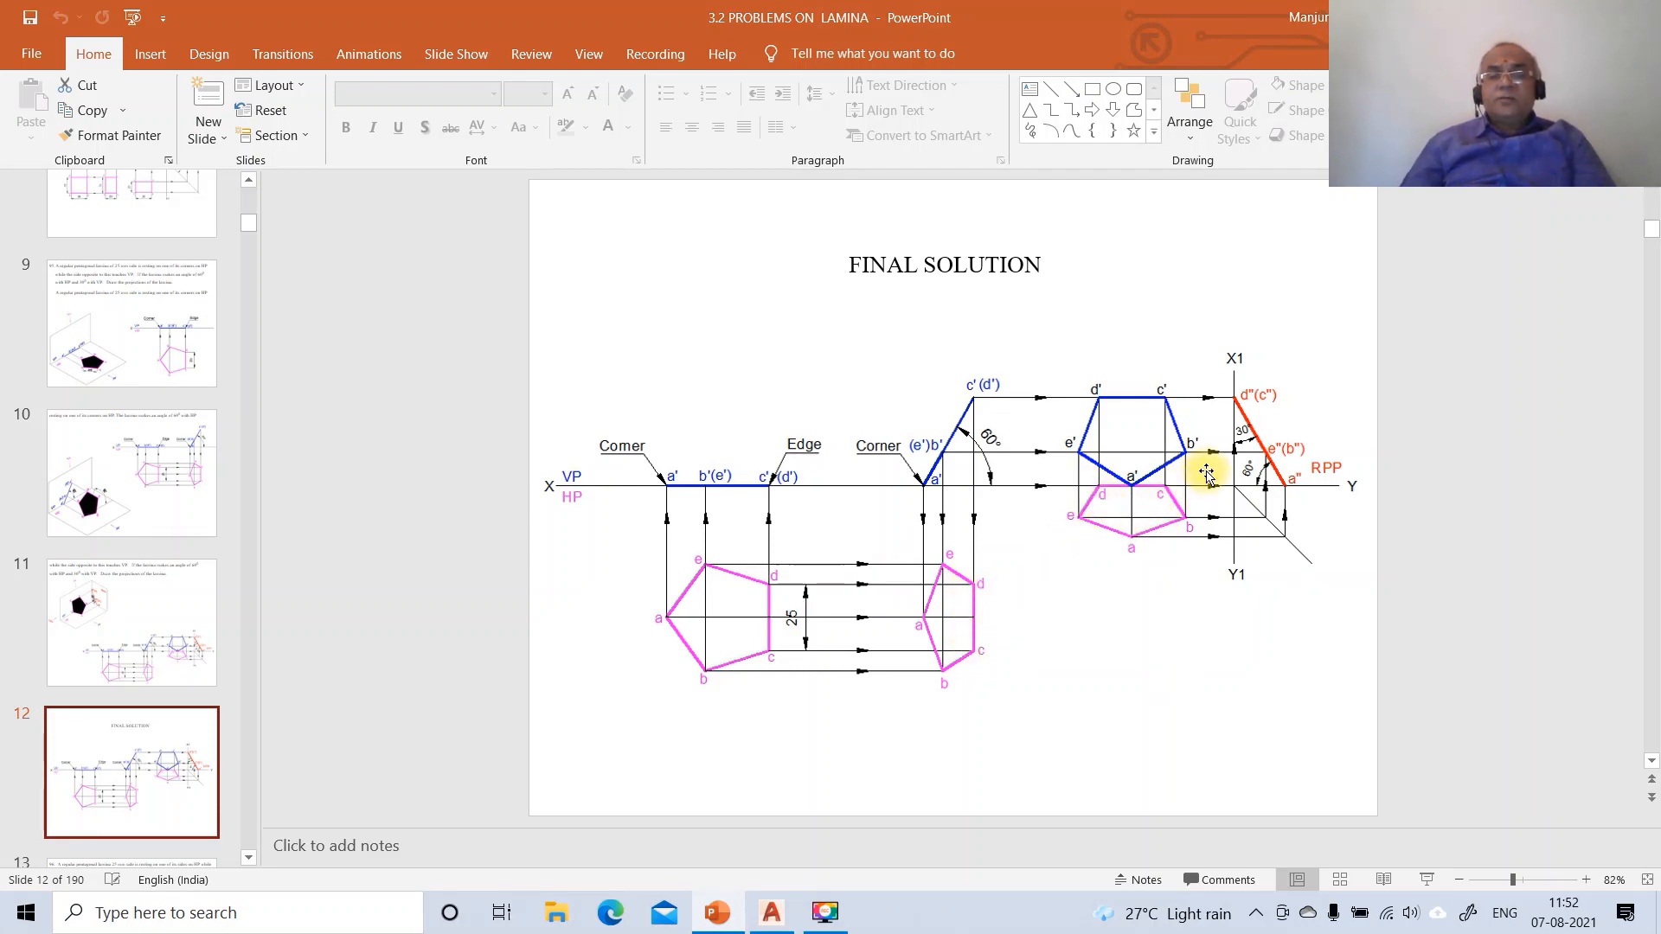
left_click(772, 904)
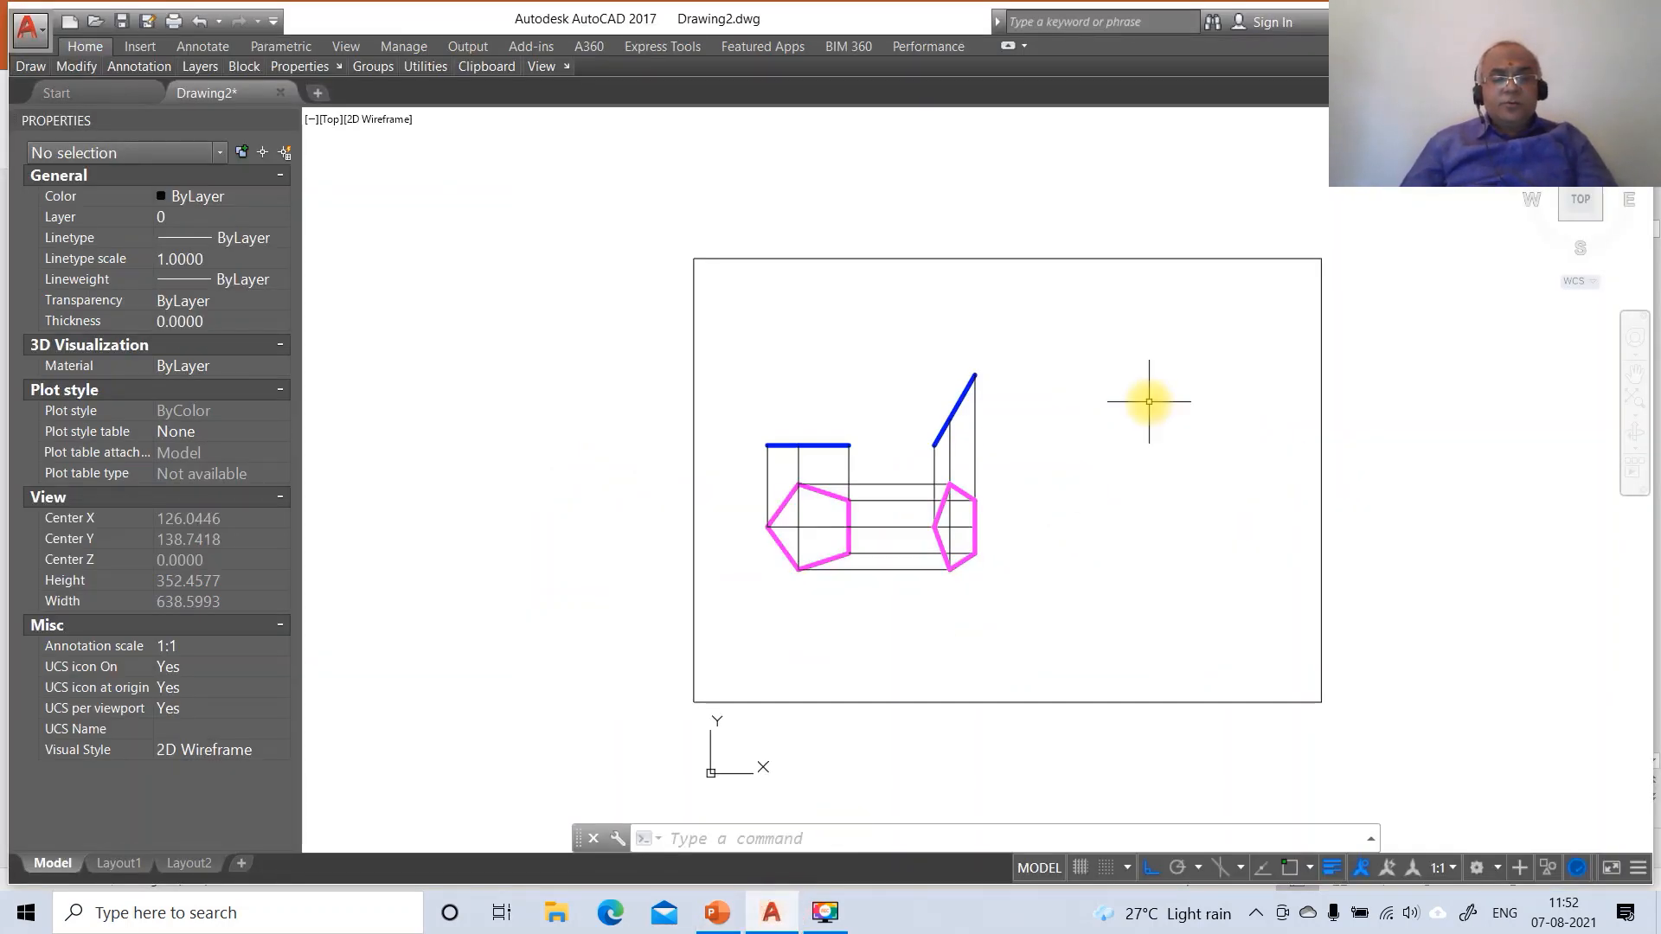
Copy the inclined top view with its inner lines horizontally into the free space to its right
type("co")
key("Return")
left_click(906, 458)
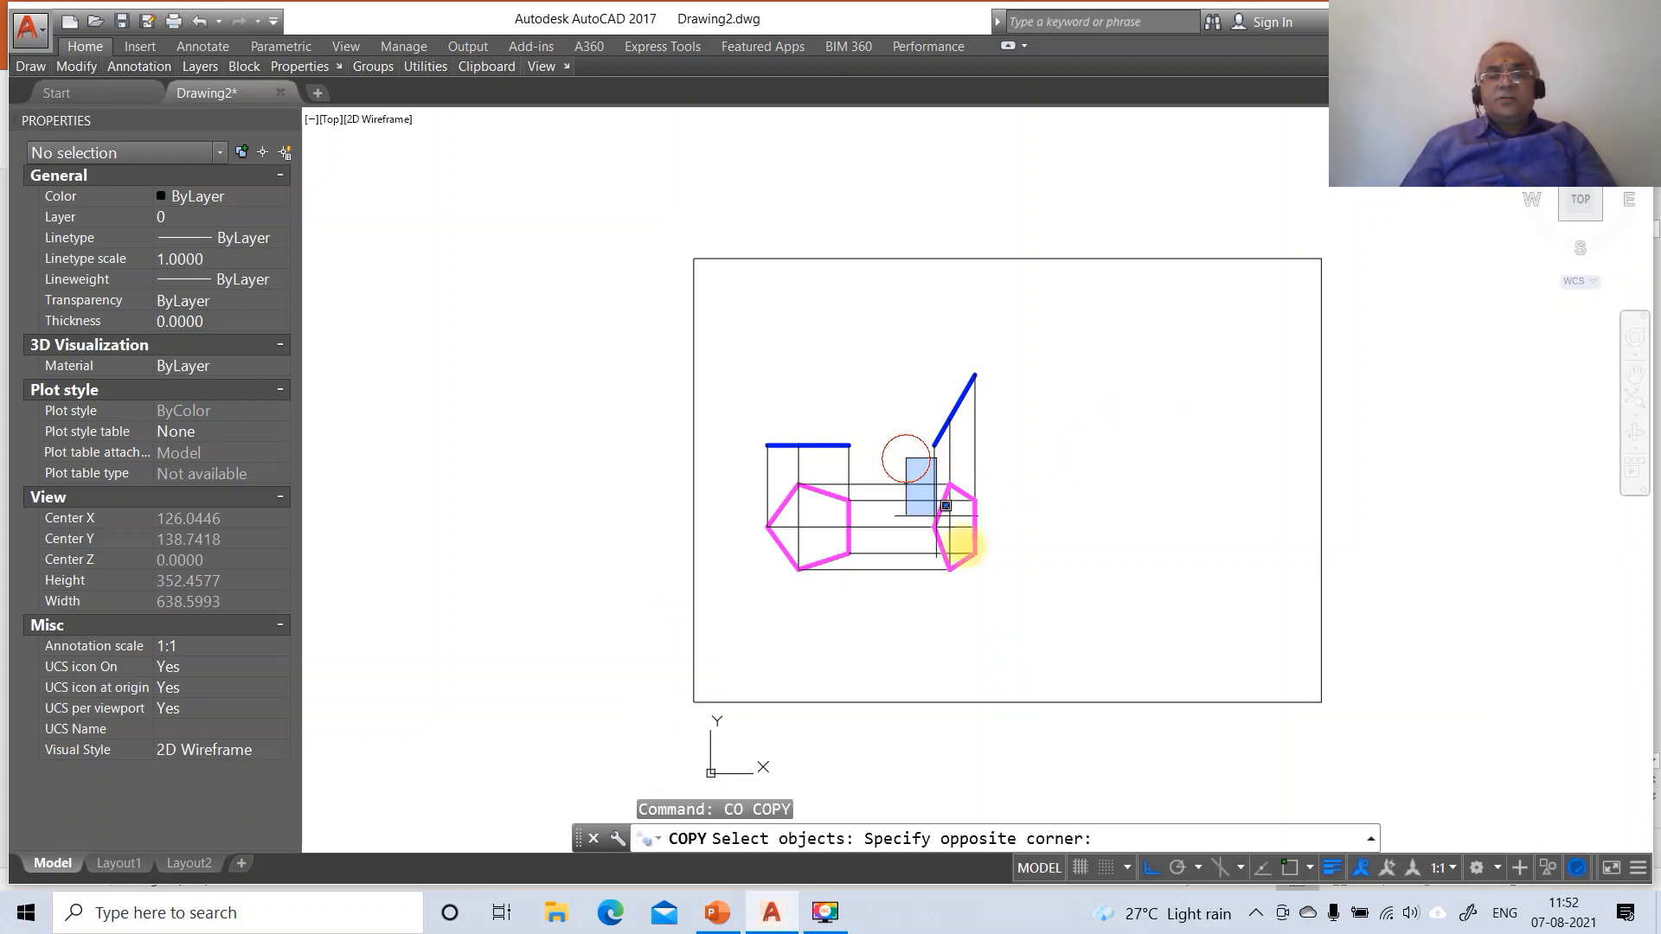
left_click(945, 505)
key("Return")
left_click(1000, 609)
left_click(1114, 609)
key("Return")
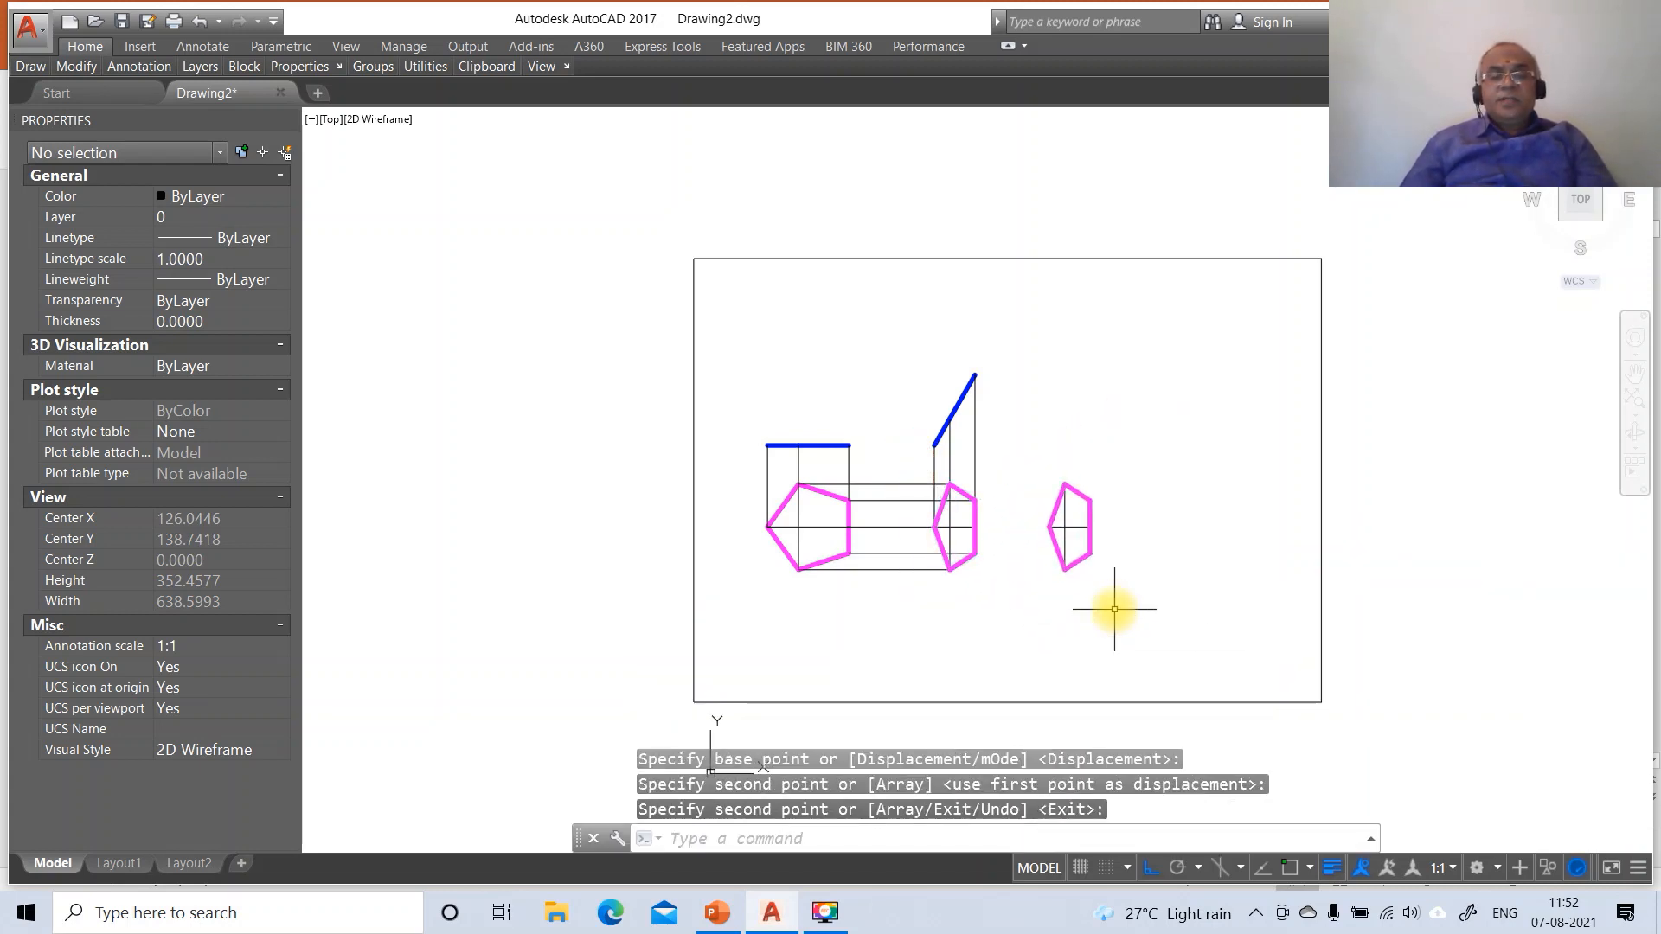
type("RO")
key("Return")
left_click(1088, 546)
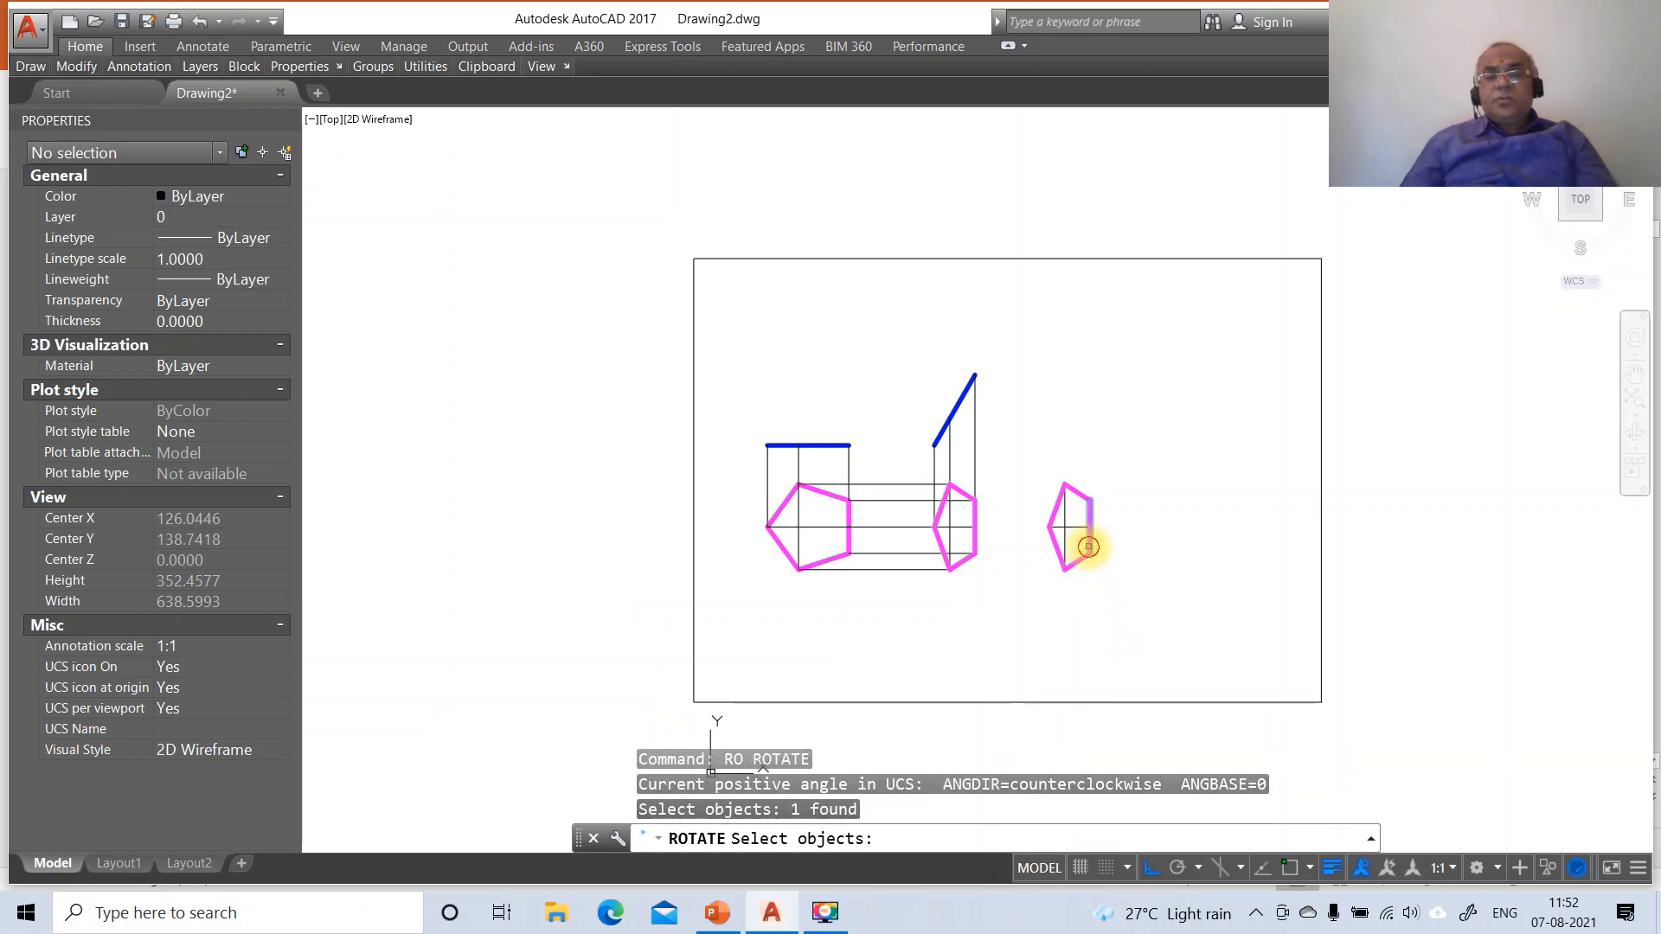
key("Escape")
Rotate the copied pentagon and its inner lines by 90 degrees about its lower right vertex
type("RO")
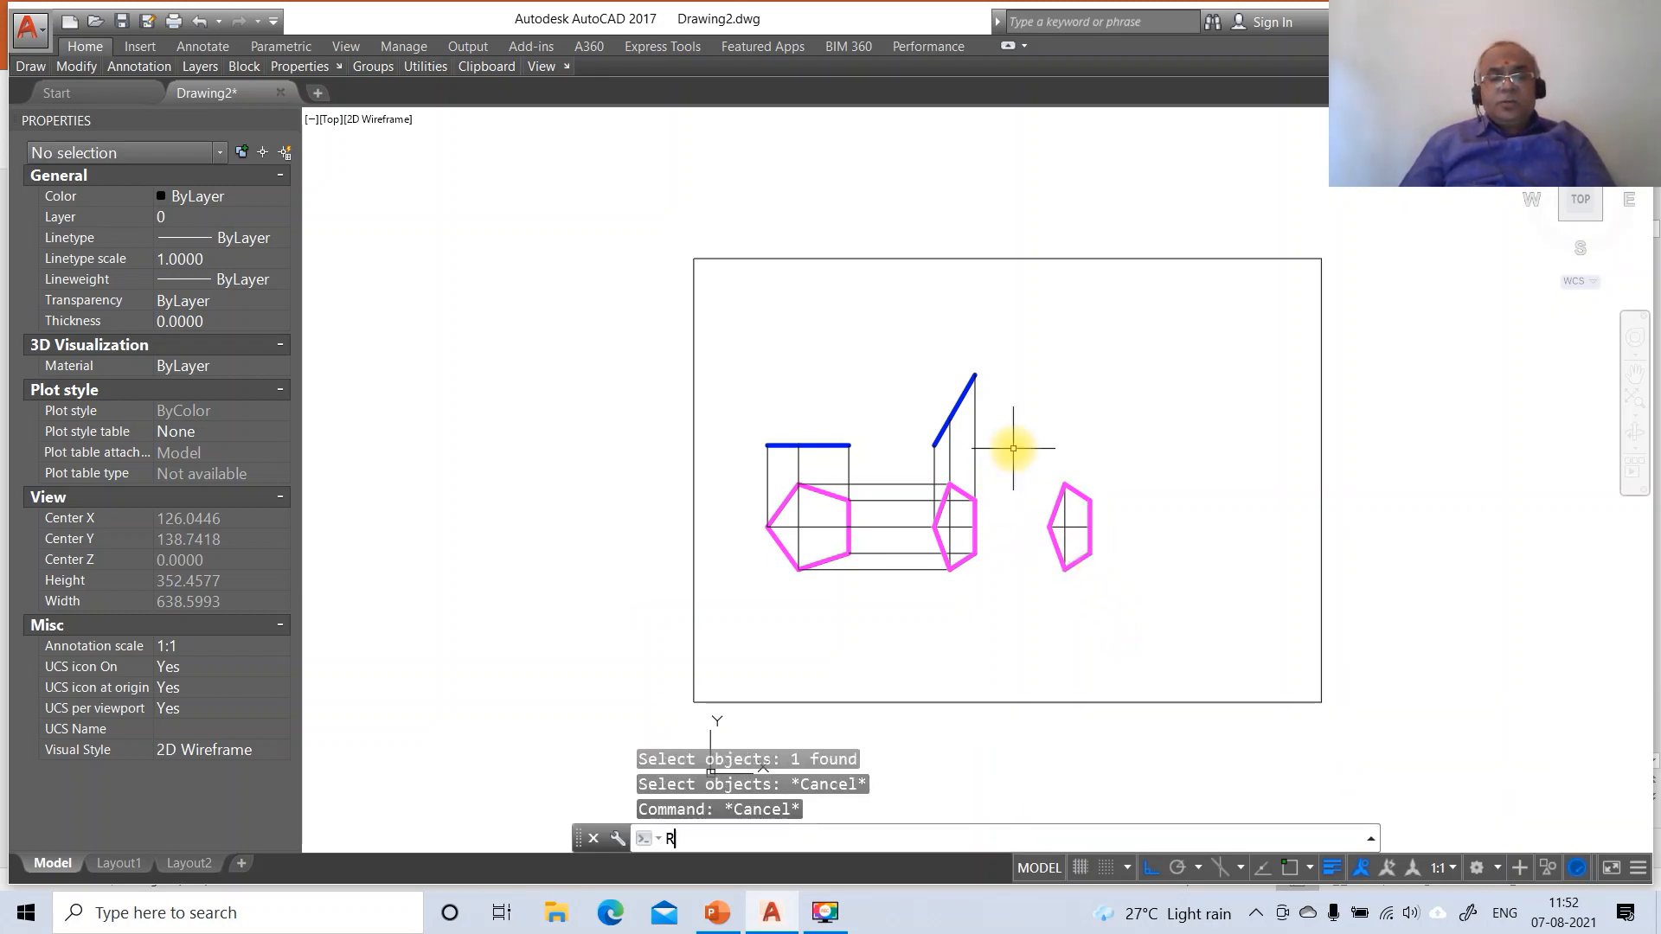
key("Return")
left_click(1013, 448)
left_click(1267, 682)
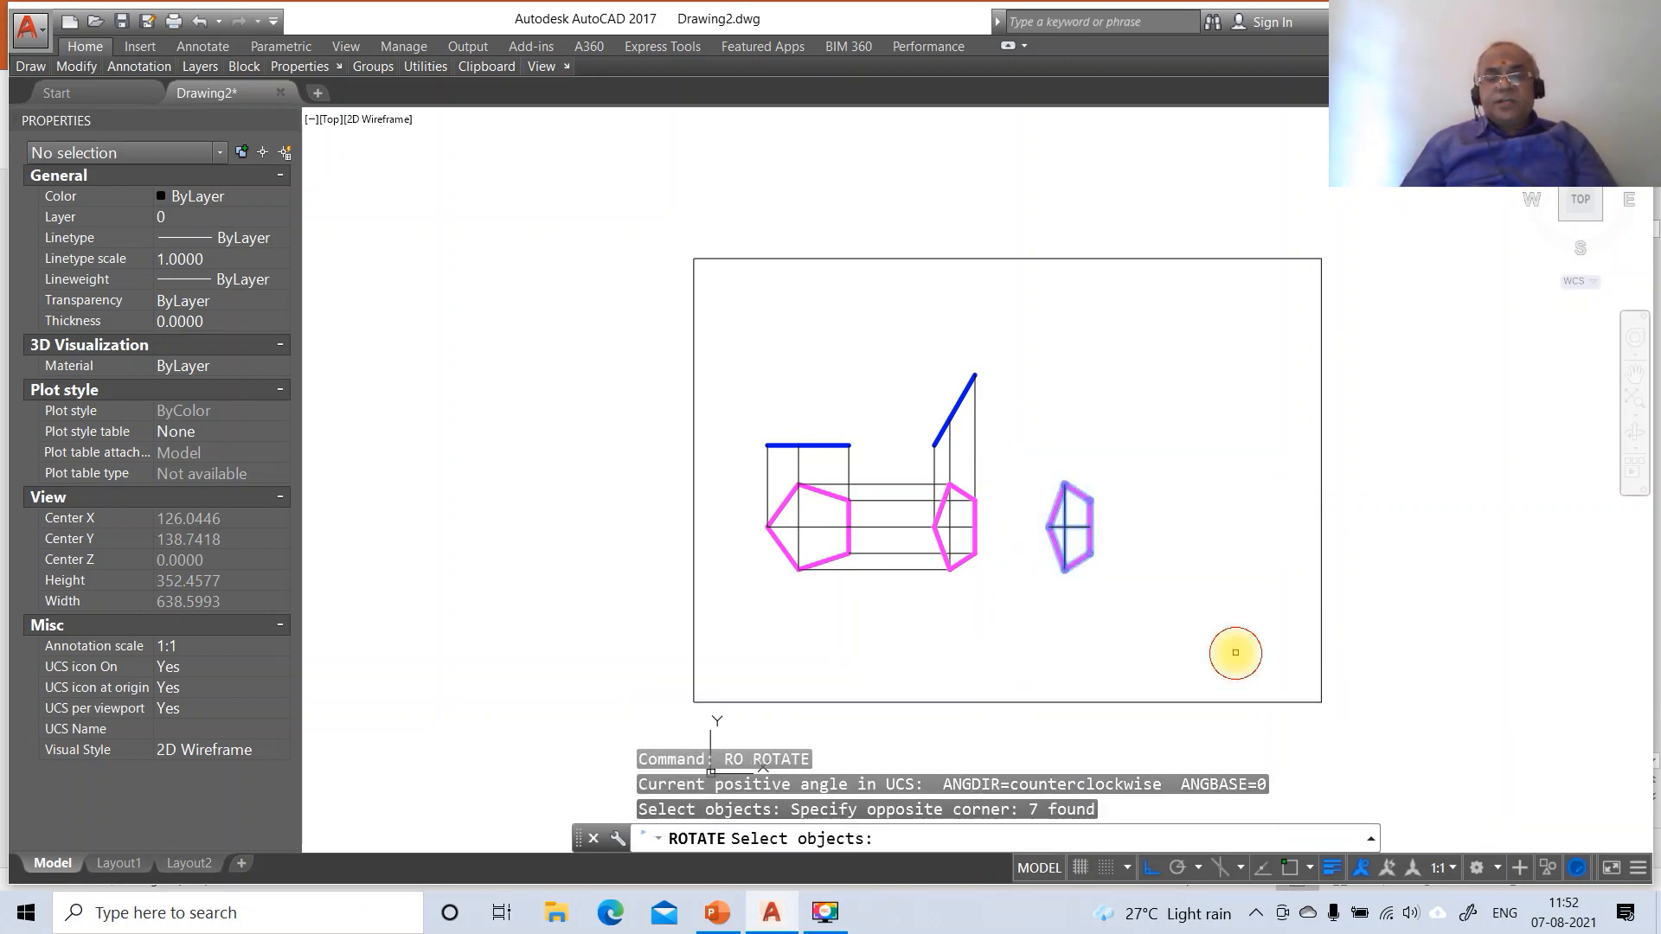
key("Return")
type("INT")
key("Return")
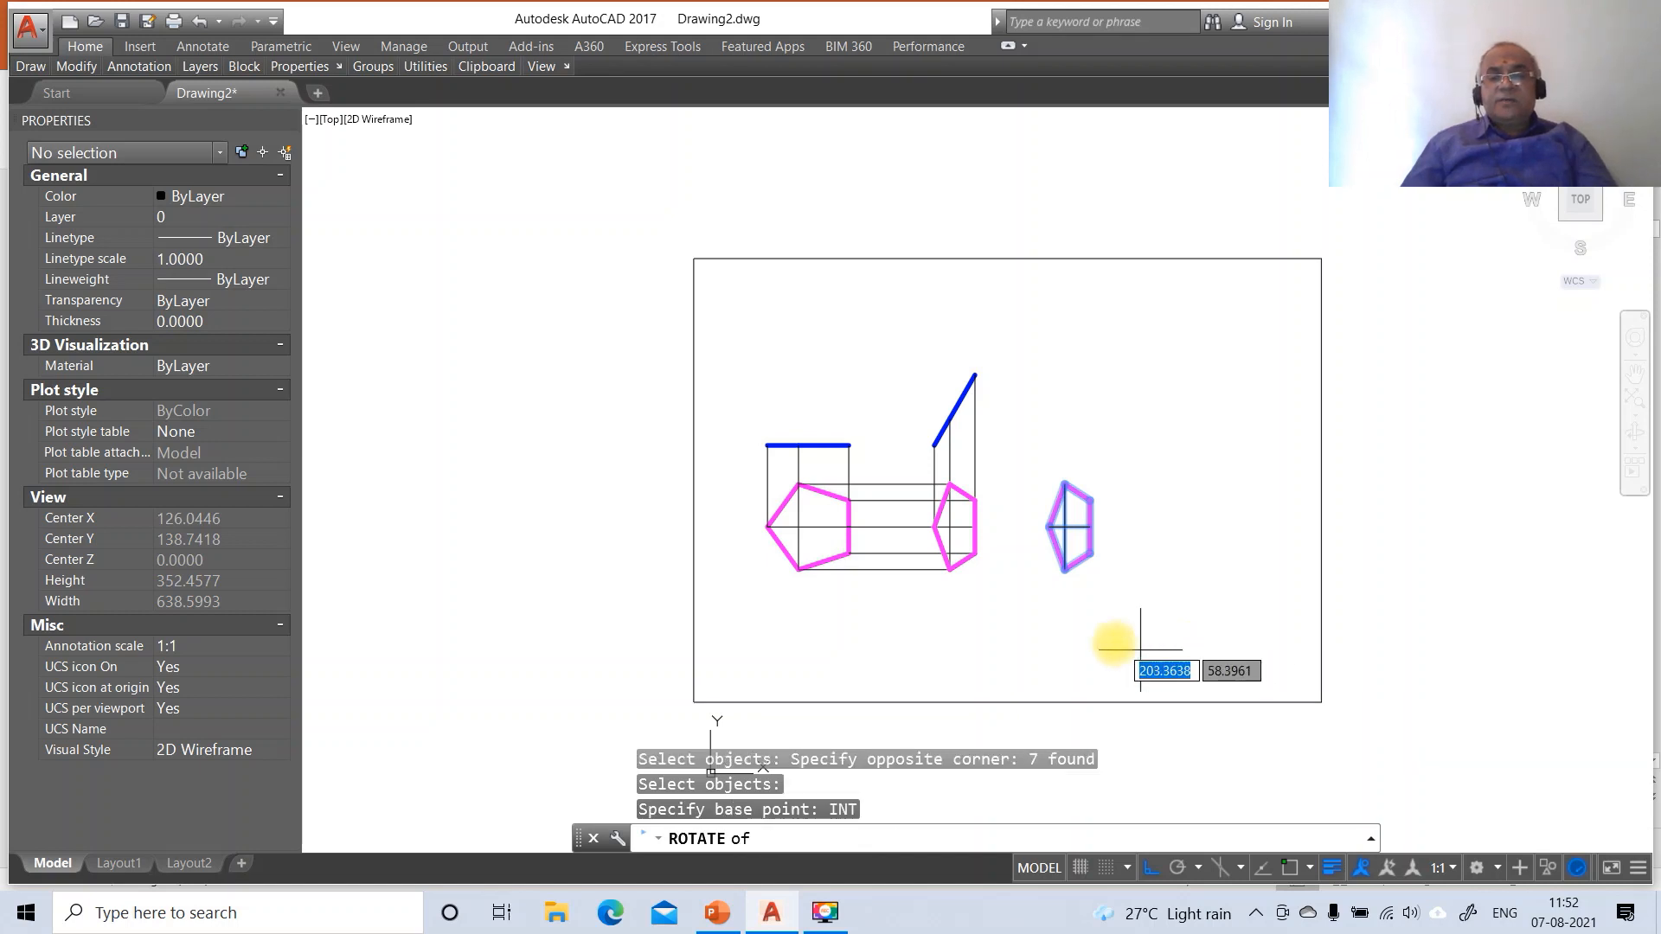
left_click(1091, 552)
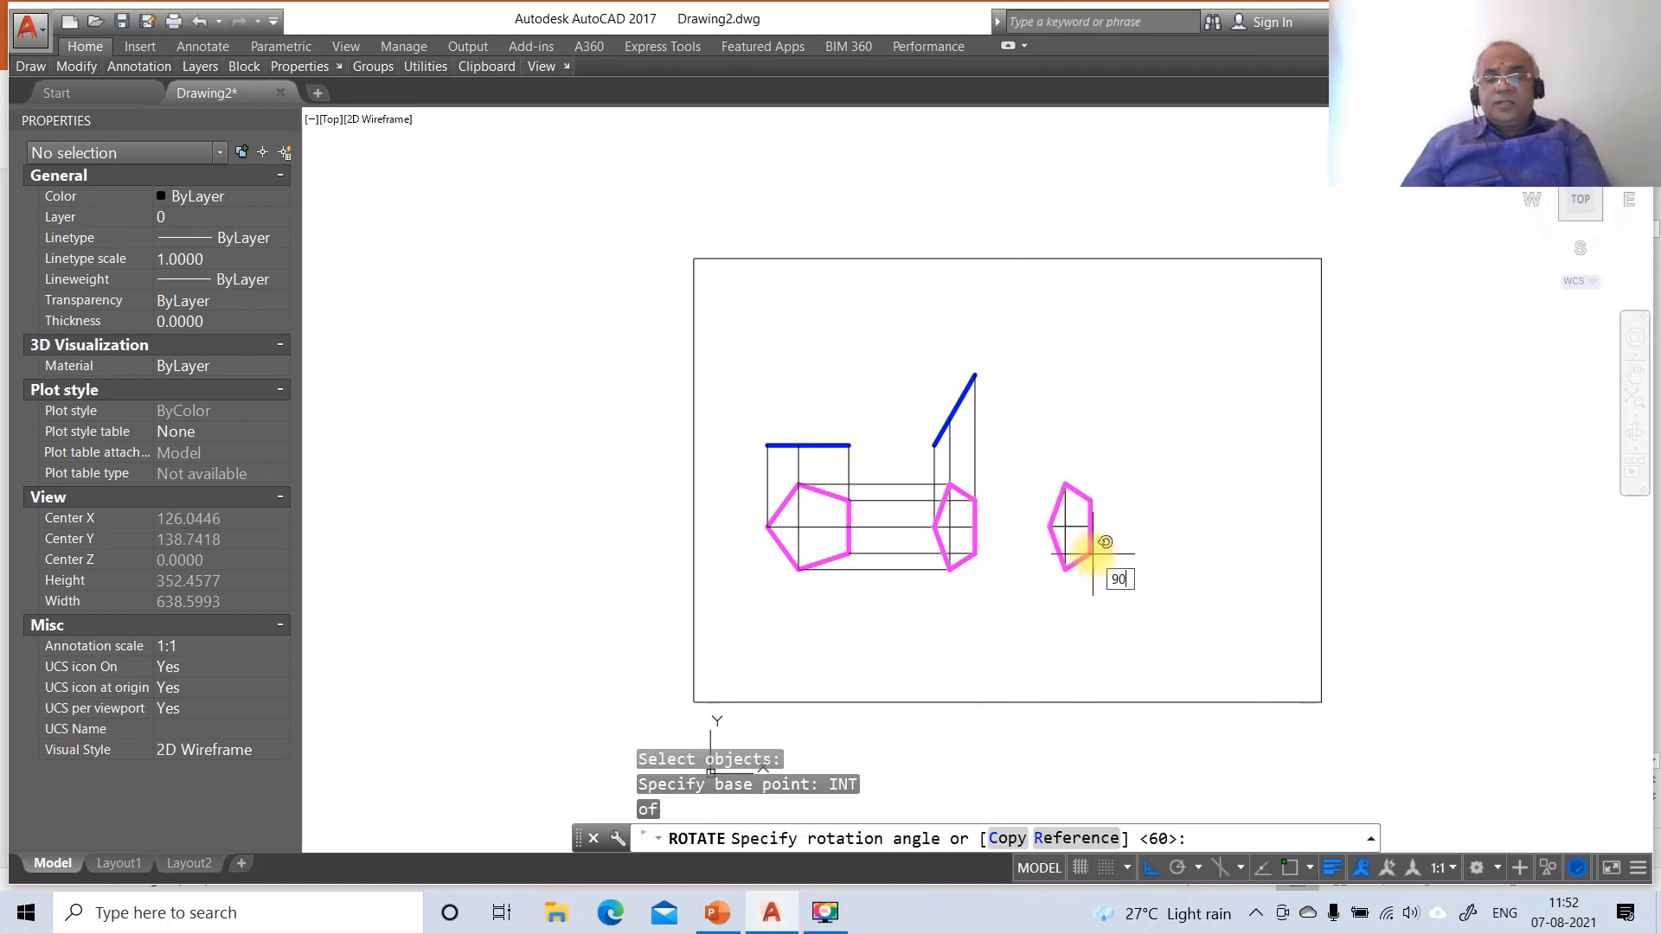
type("90")
key("Return")
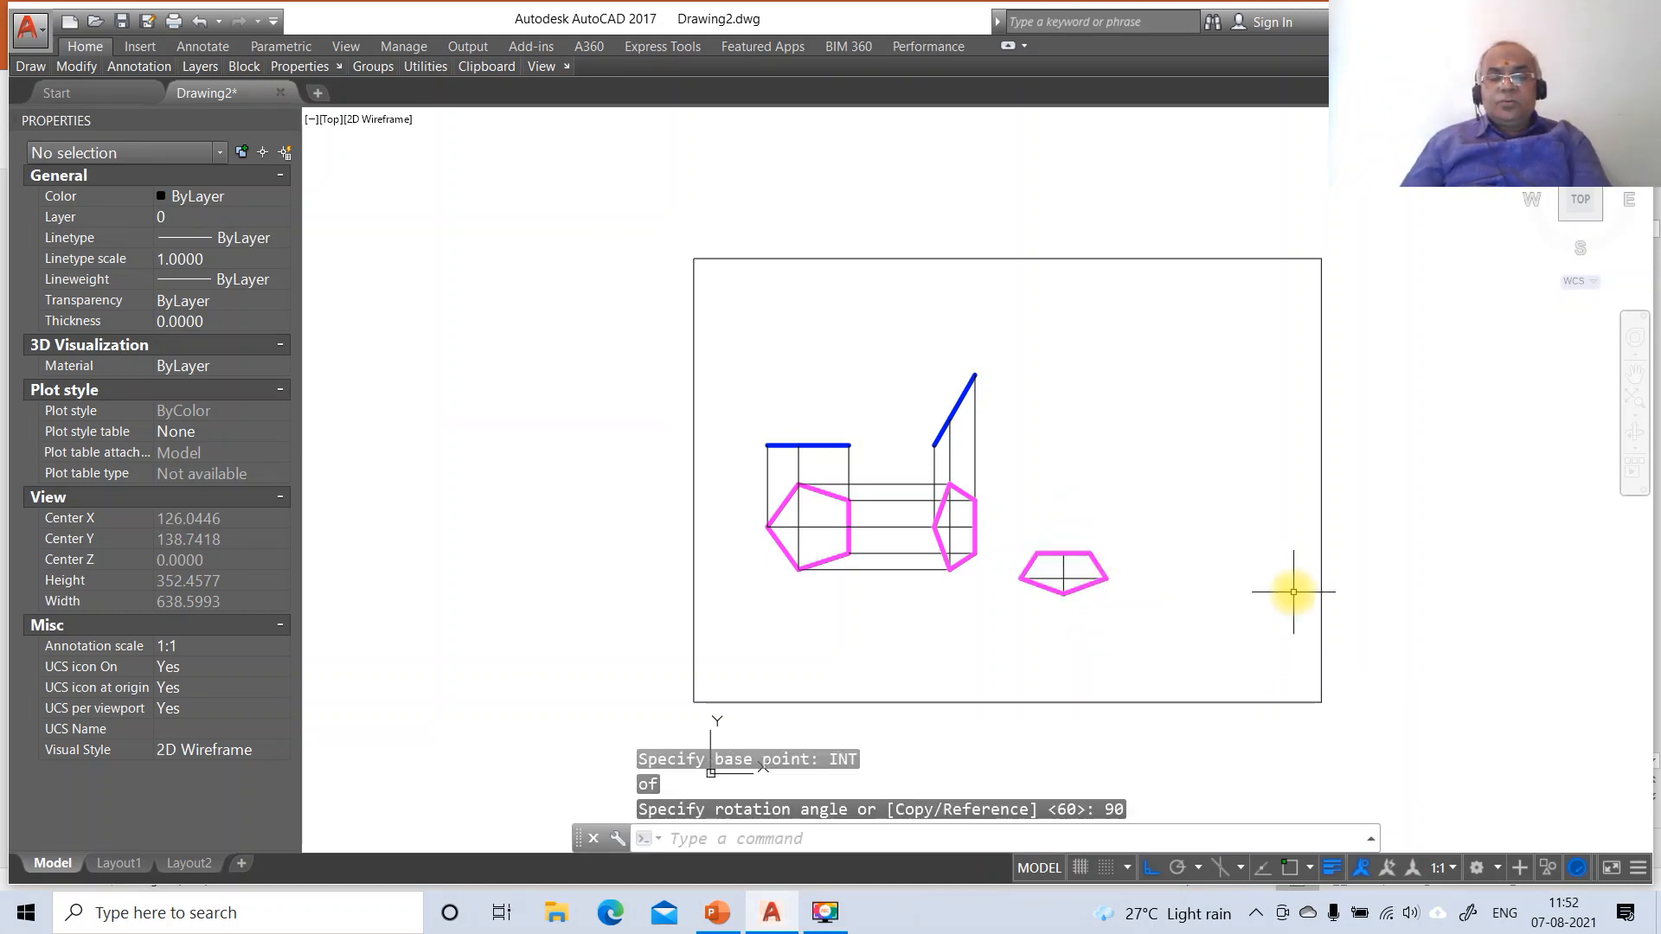
Draw a horizontal line from the right end of the first front view to just beyond the sheet's right border
type("L")
key("Return")
type("INT")
key("Return")
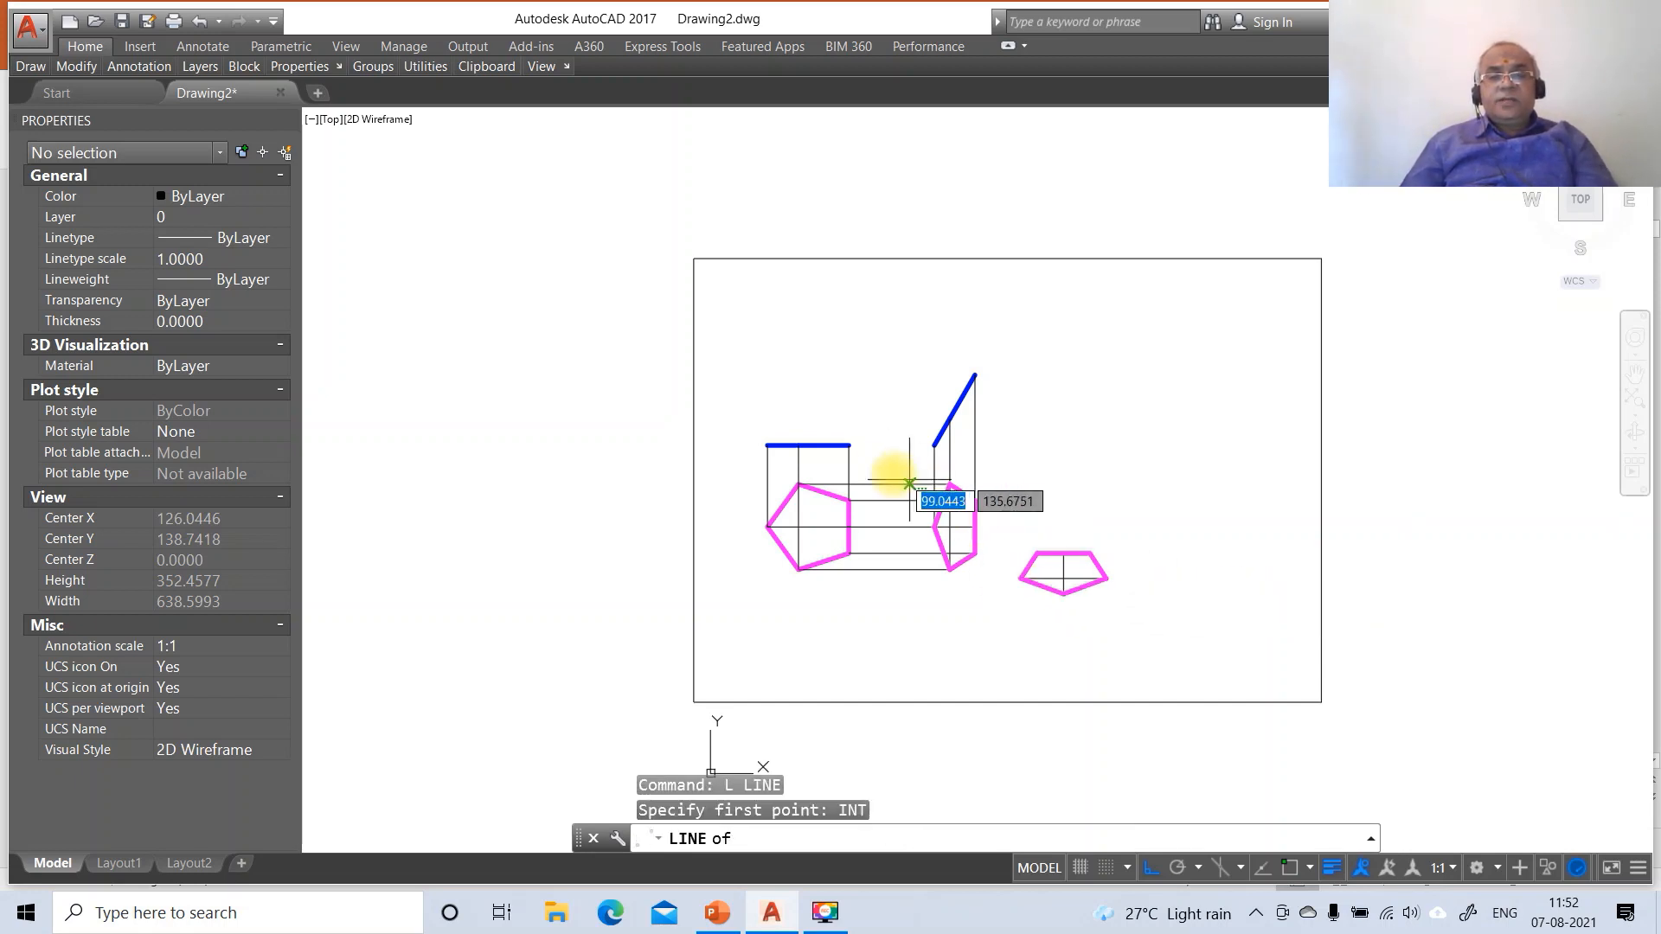
left_click(849, 445)
left_click(1347, 548)
key("Return")
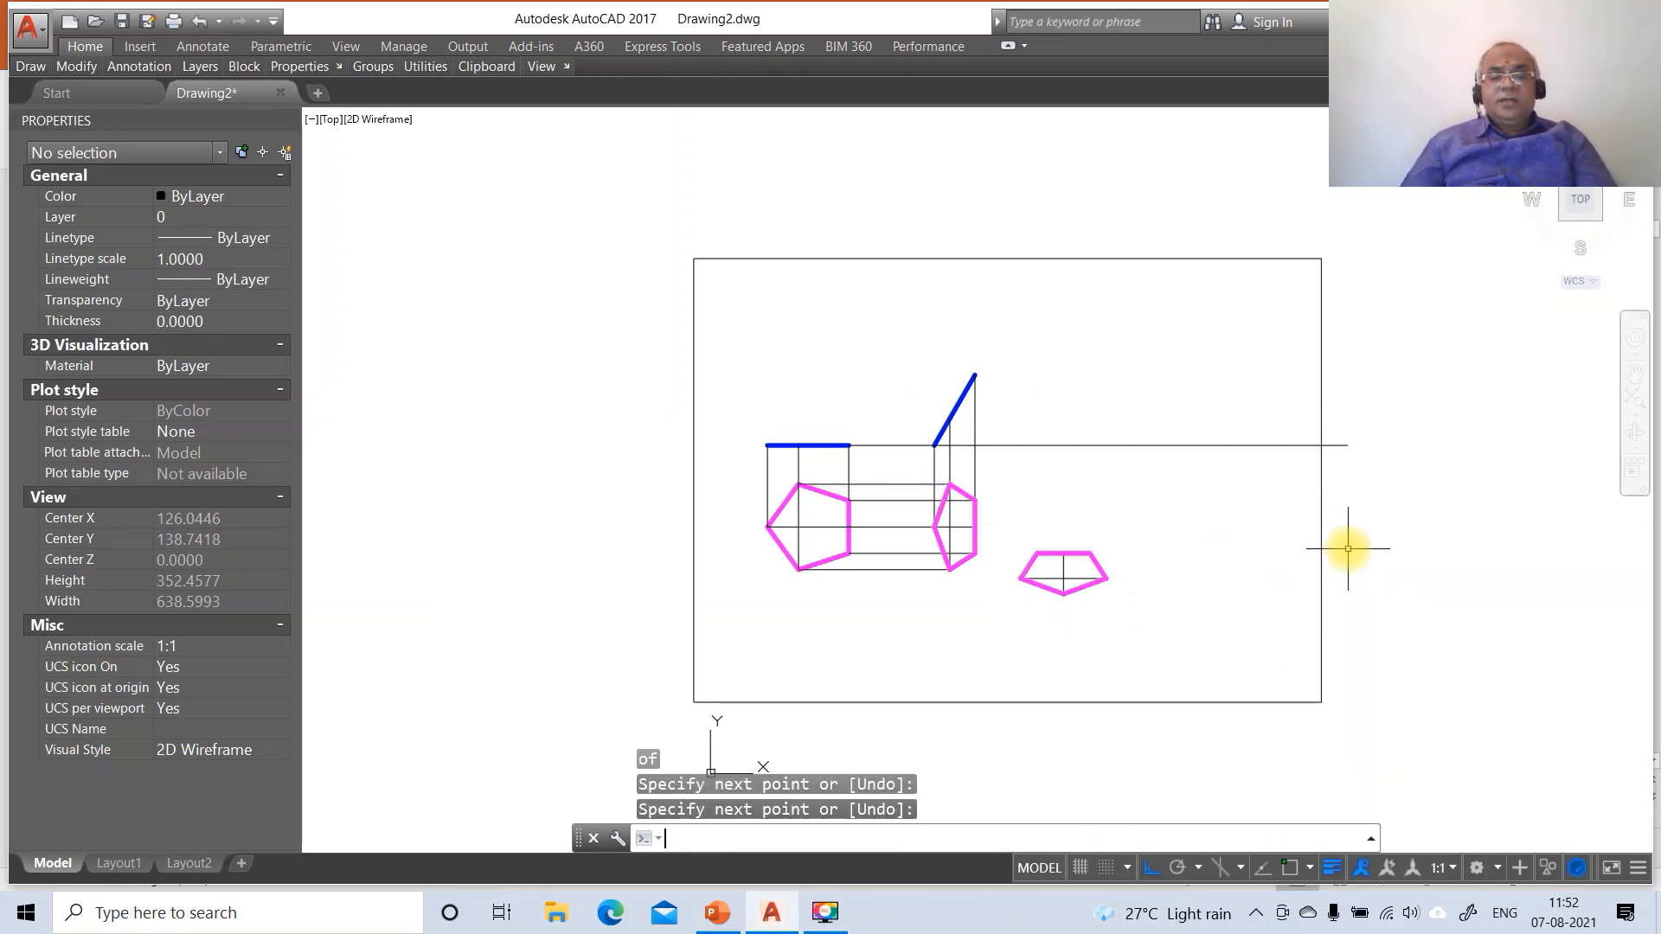
Move the rotated top view perpendicularly up so that its top edge lies on the long horizontal line
type("M")
key("Return")
left_click(1007, 522)
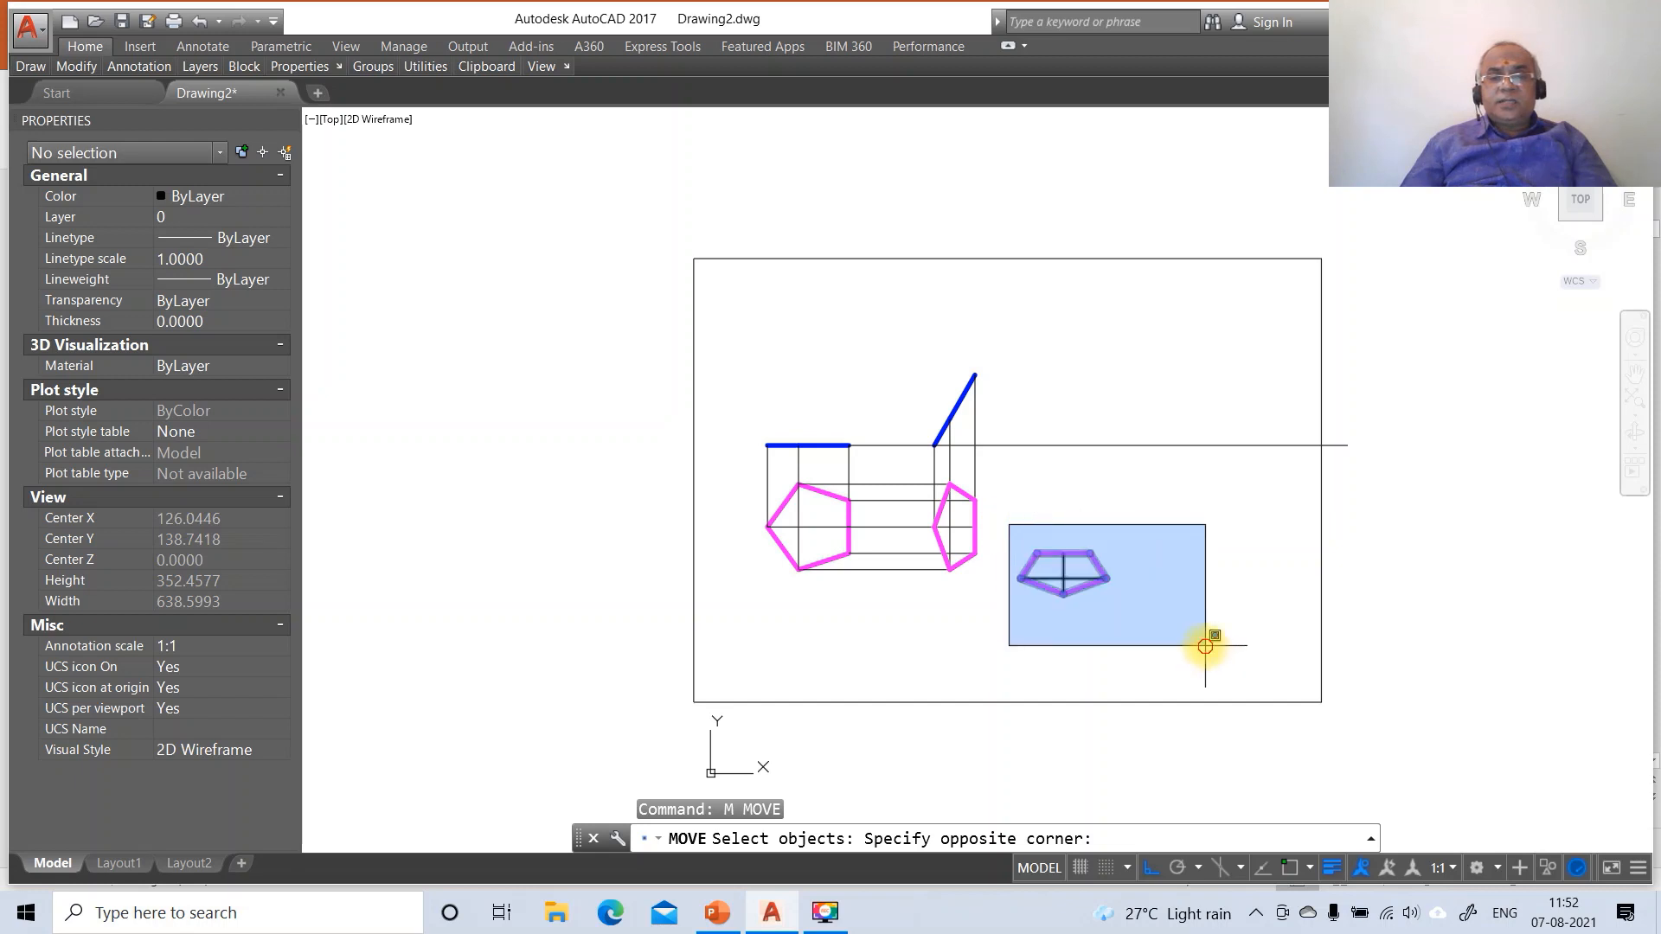
left_click(1246, 686)
key("Return")
type("NEA")
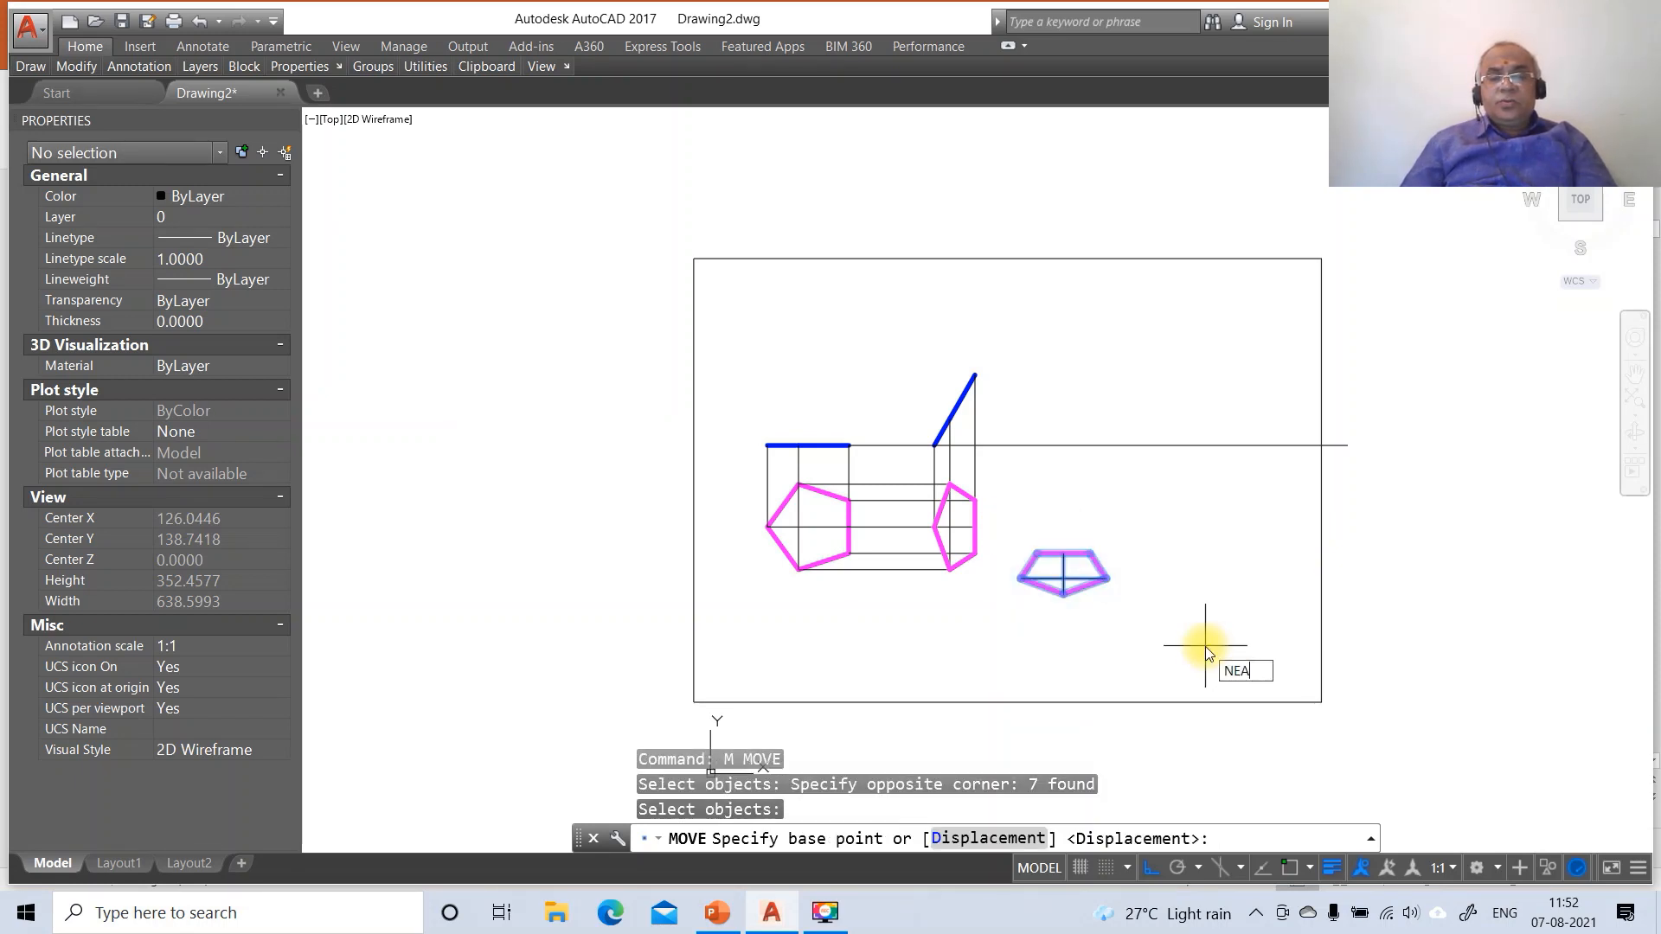
key("Return")
left_click(1074, 555)
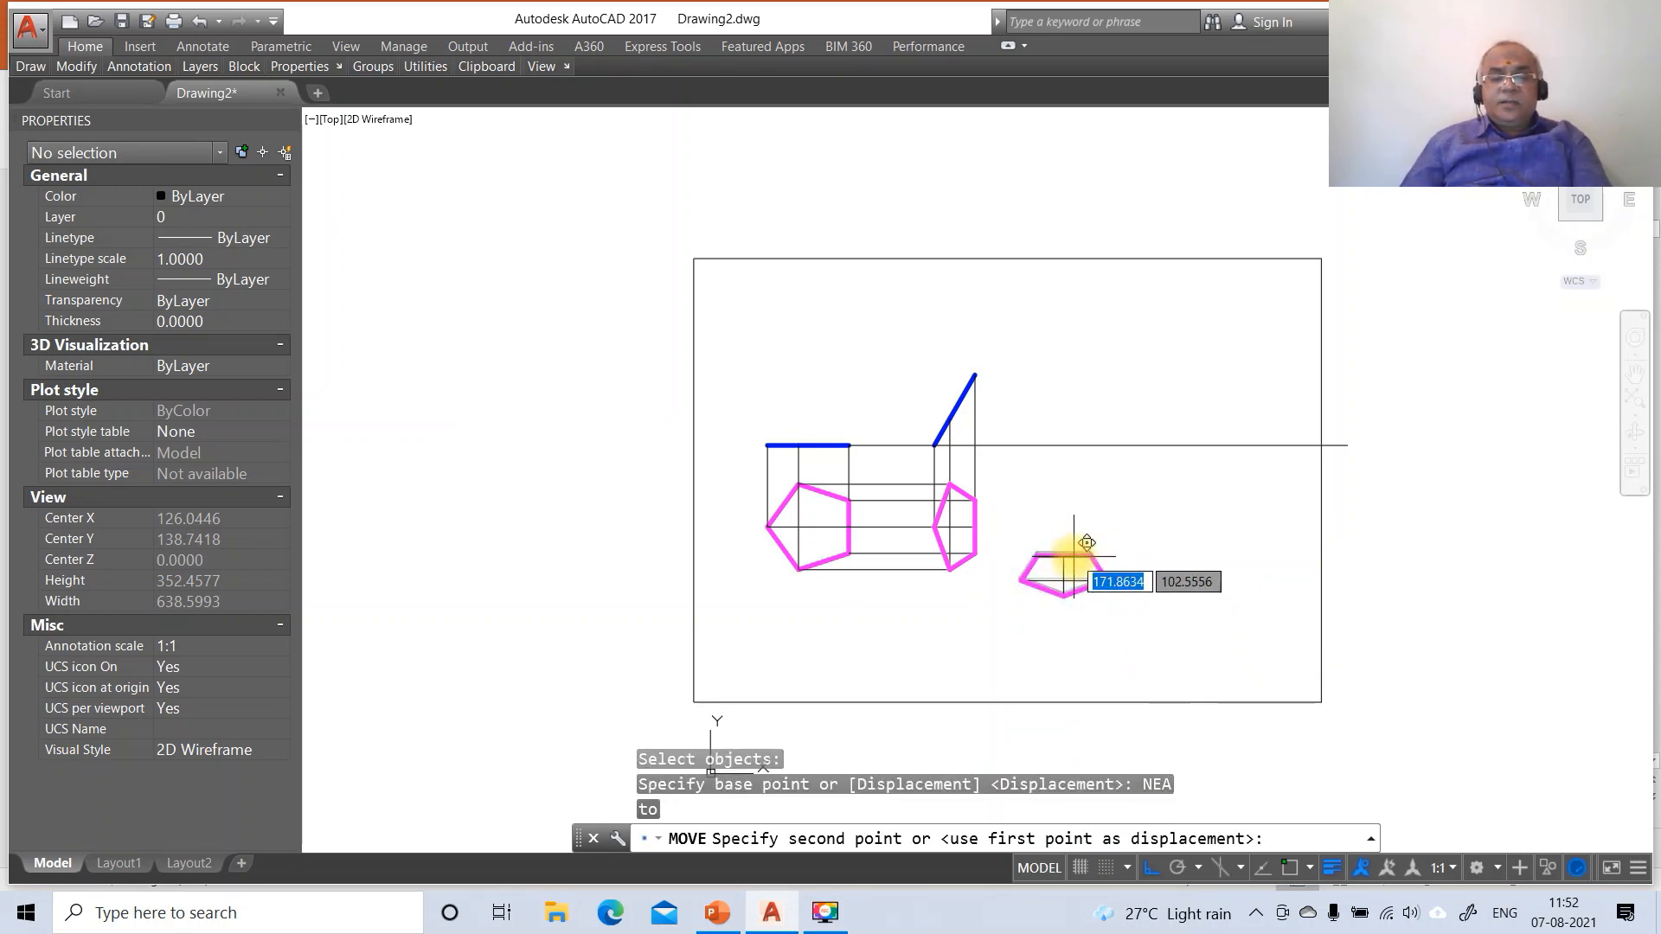
type("PER")
key("Return")
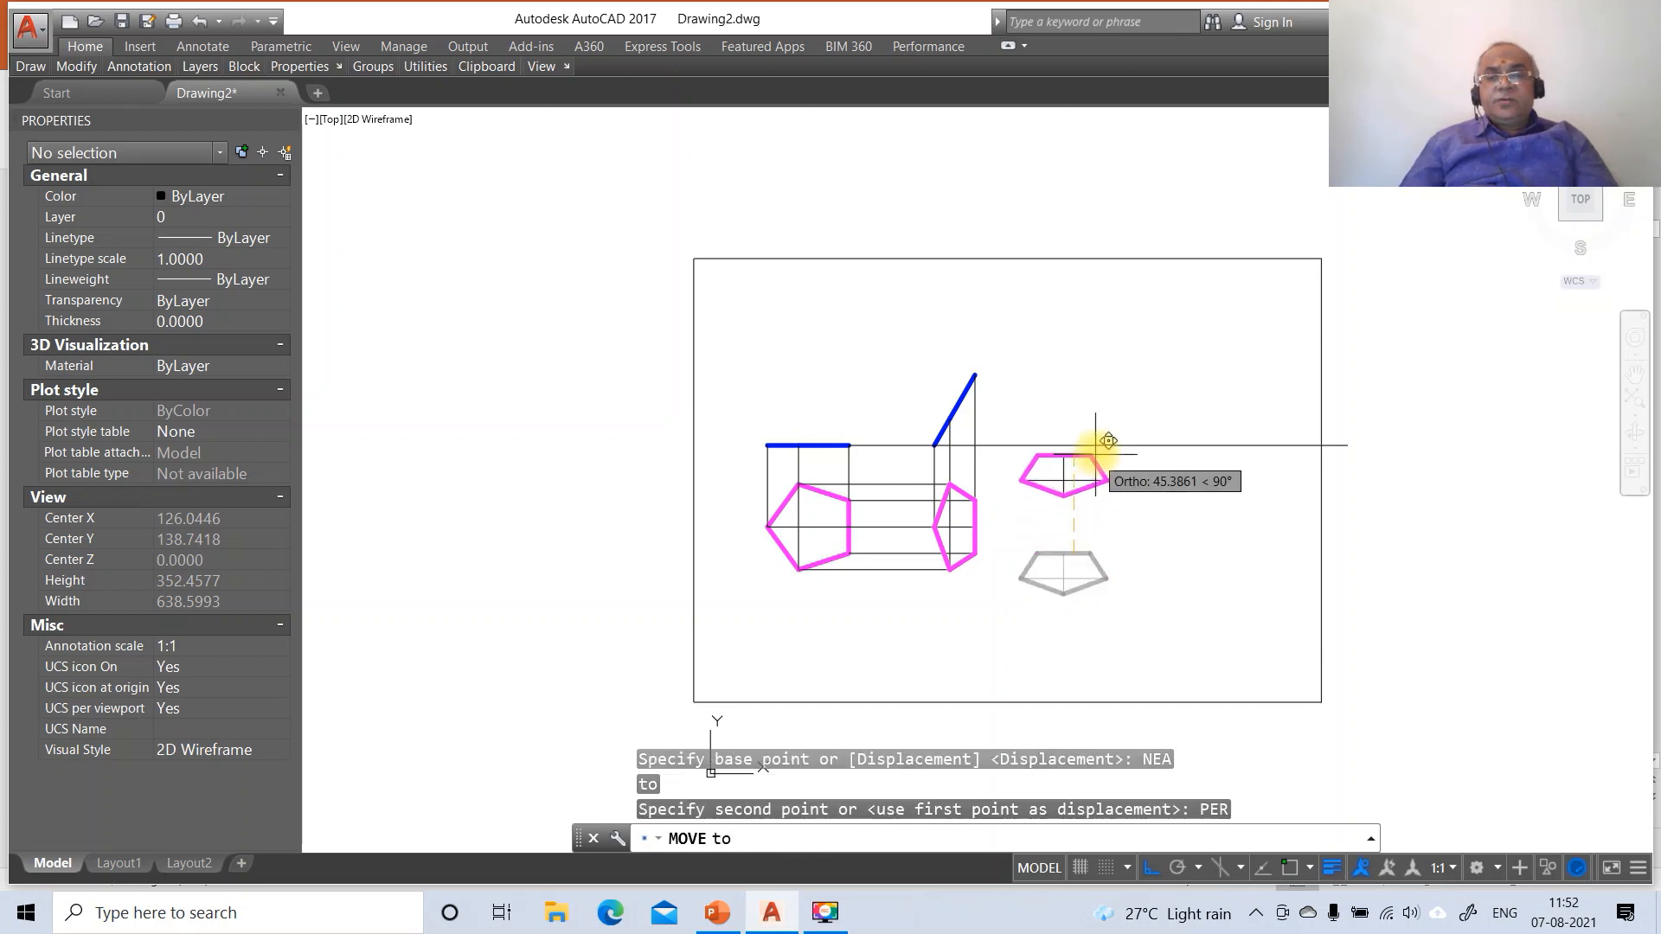
left_click(1099, 450)
key("Return")
key("Escape")
key("Escape")
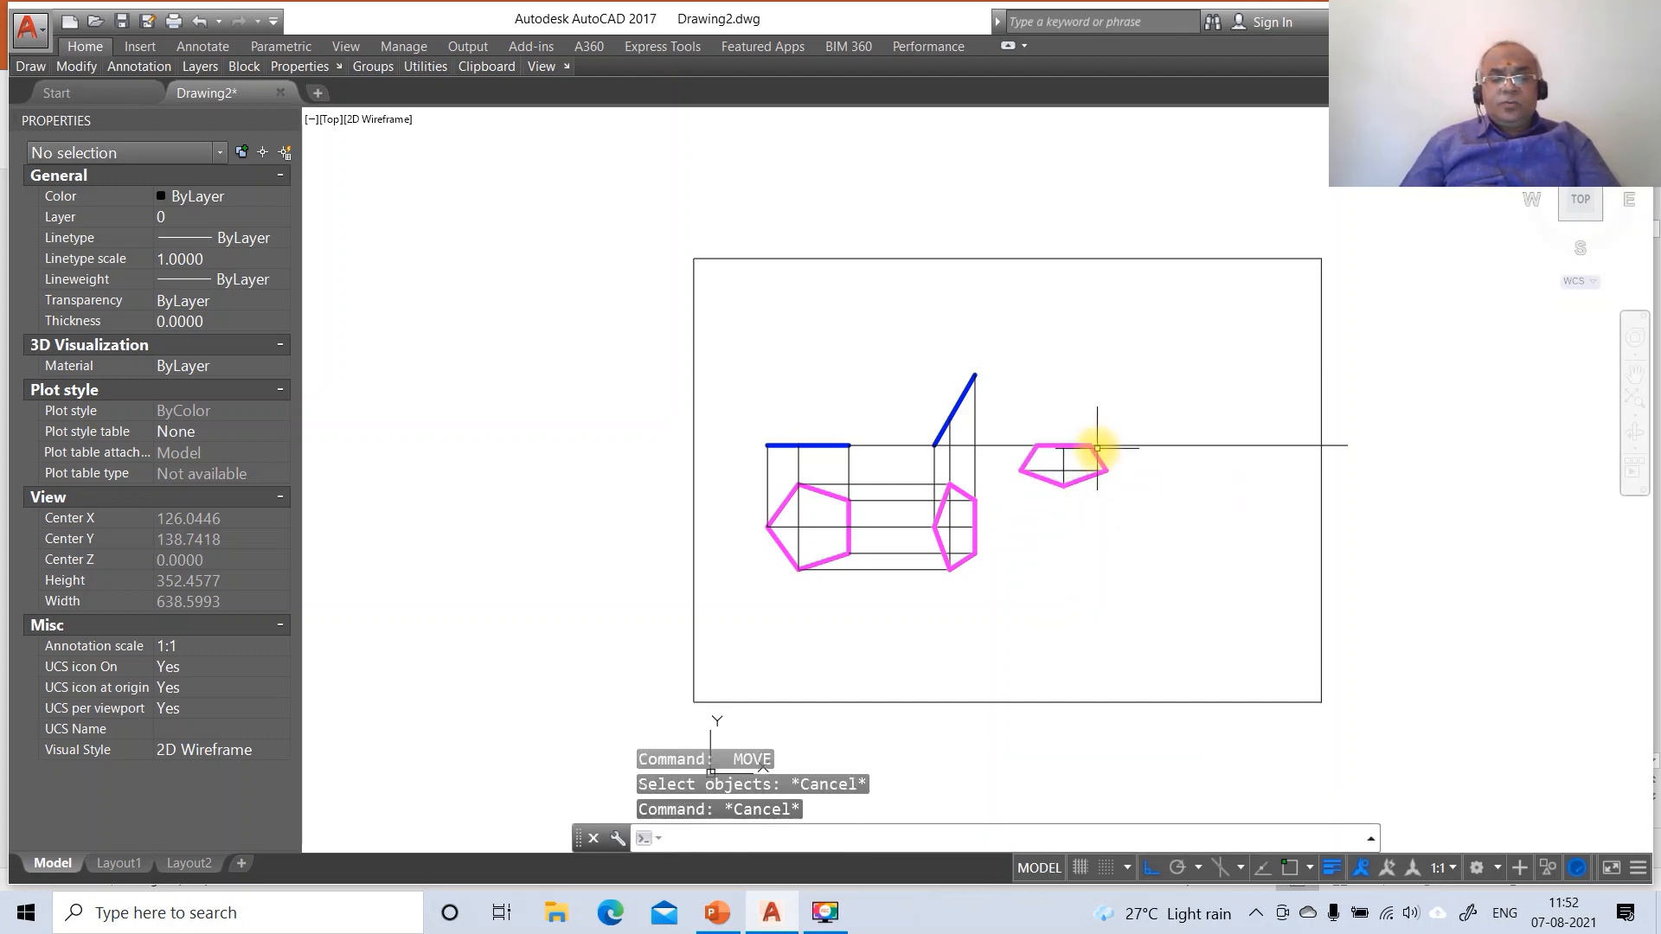
Move the rotated top view a short distance to the right along the horizontal line
type("M")
key("Return")
left_click(1004, 402)
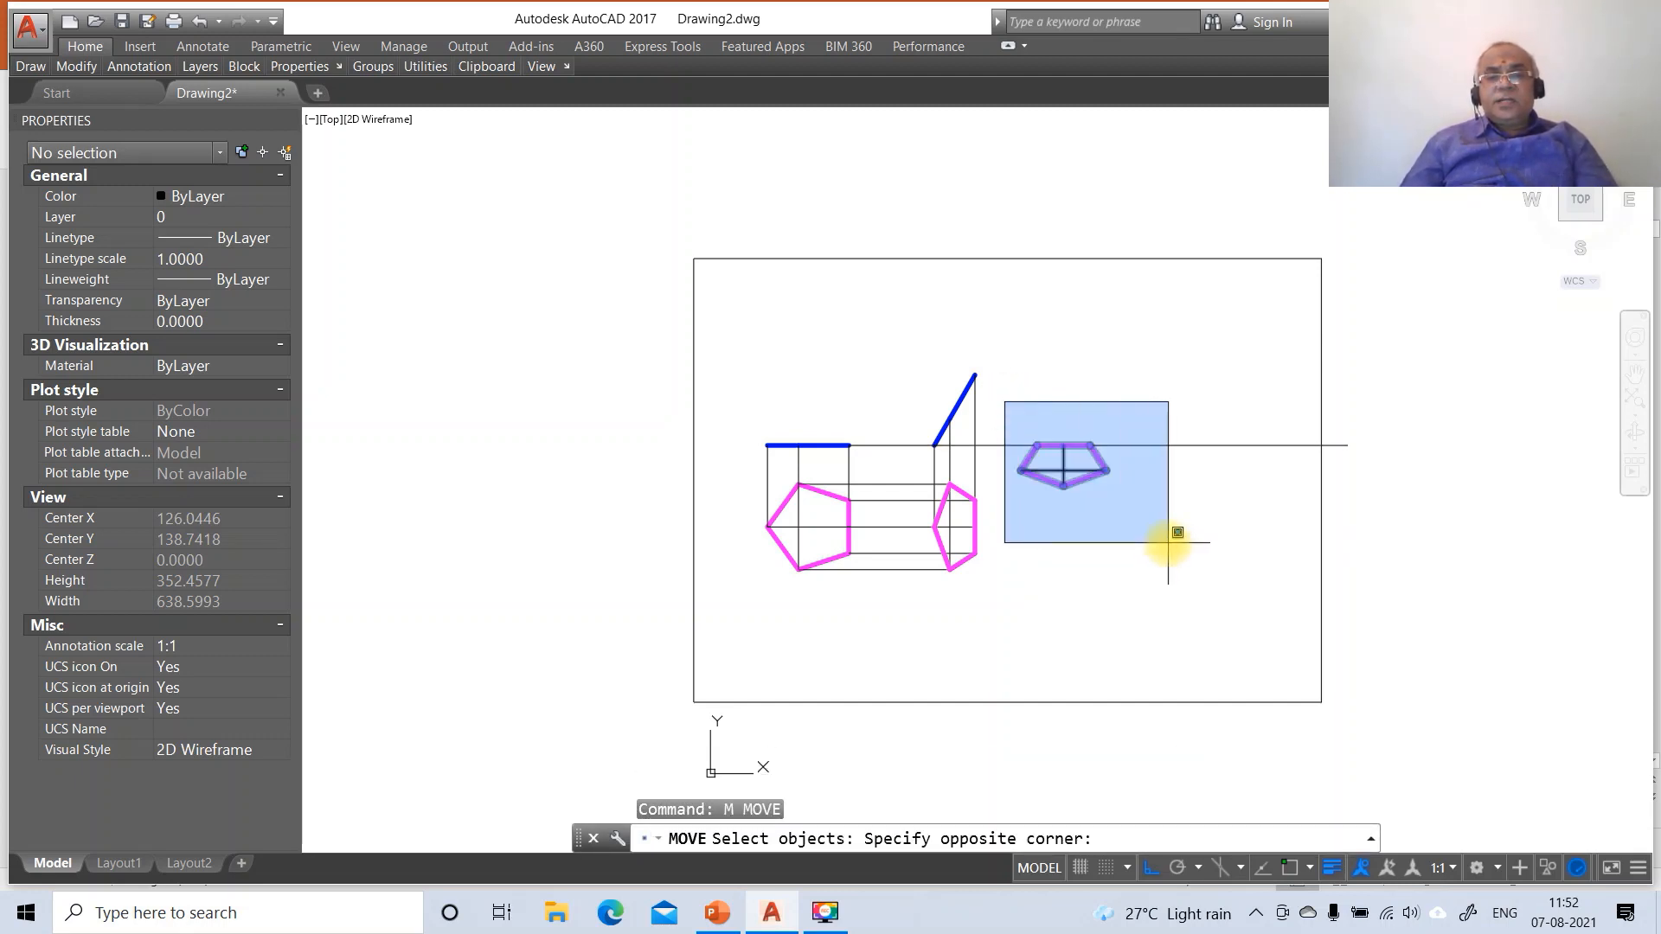
left_click(1171, 547)
key("Return")
left_click(1090, 569)
left_click(1143, 561)
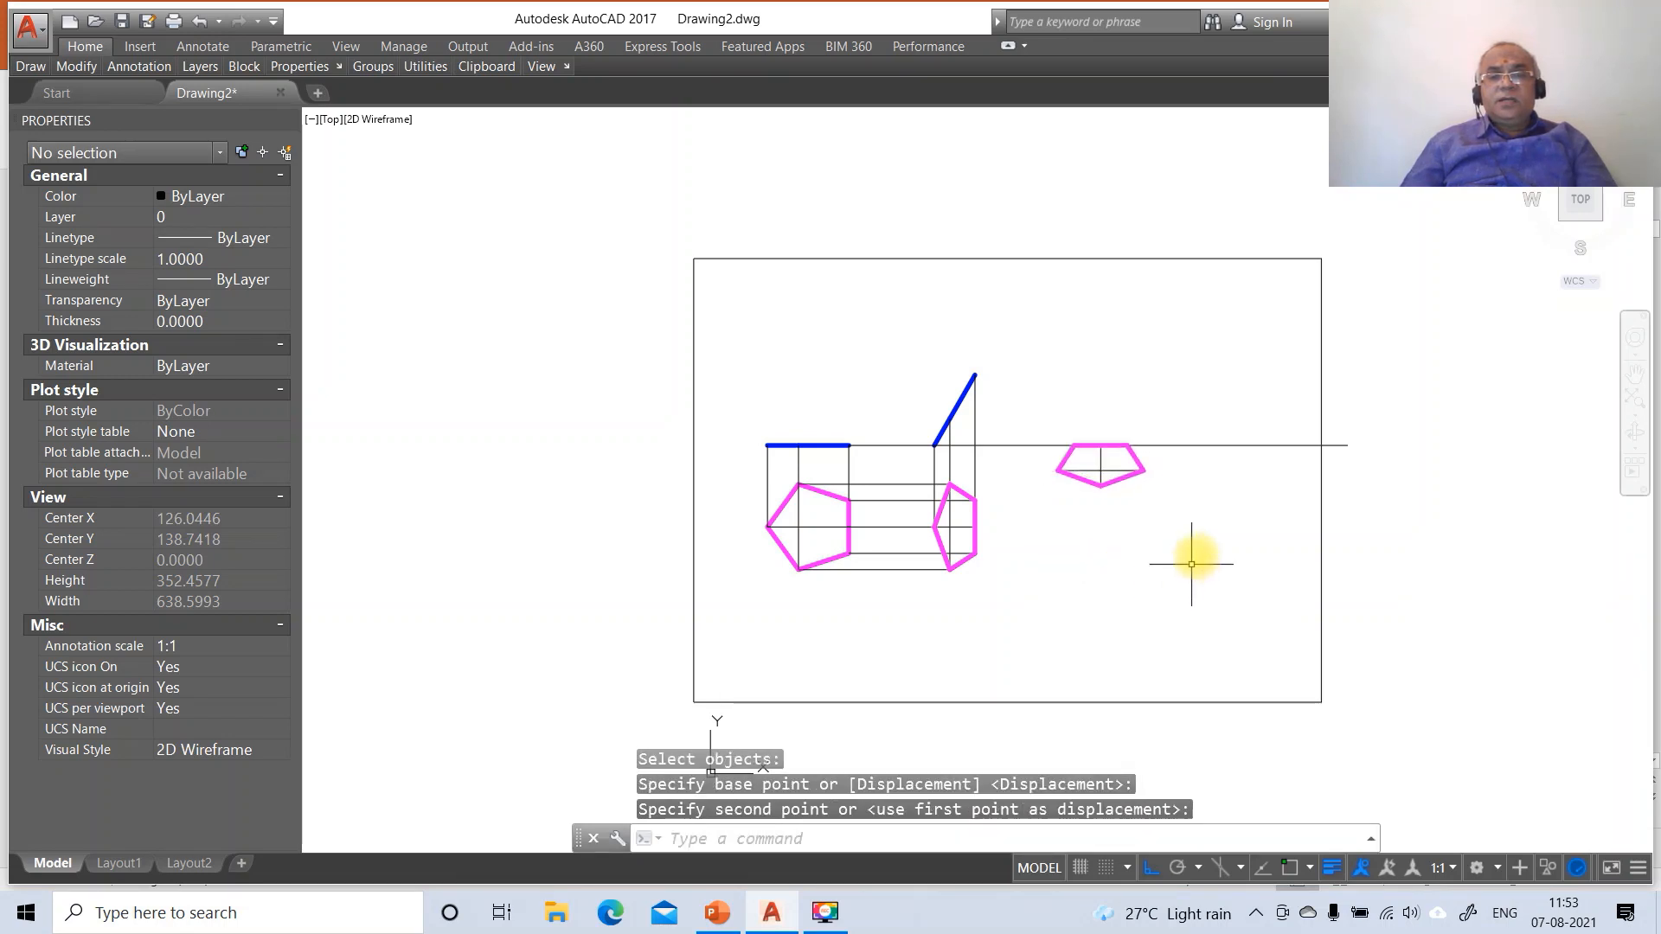
Erase the long horizontal line that runs from the first front view across the sheet's right border
type("E")
key("Return")
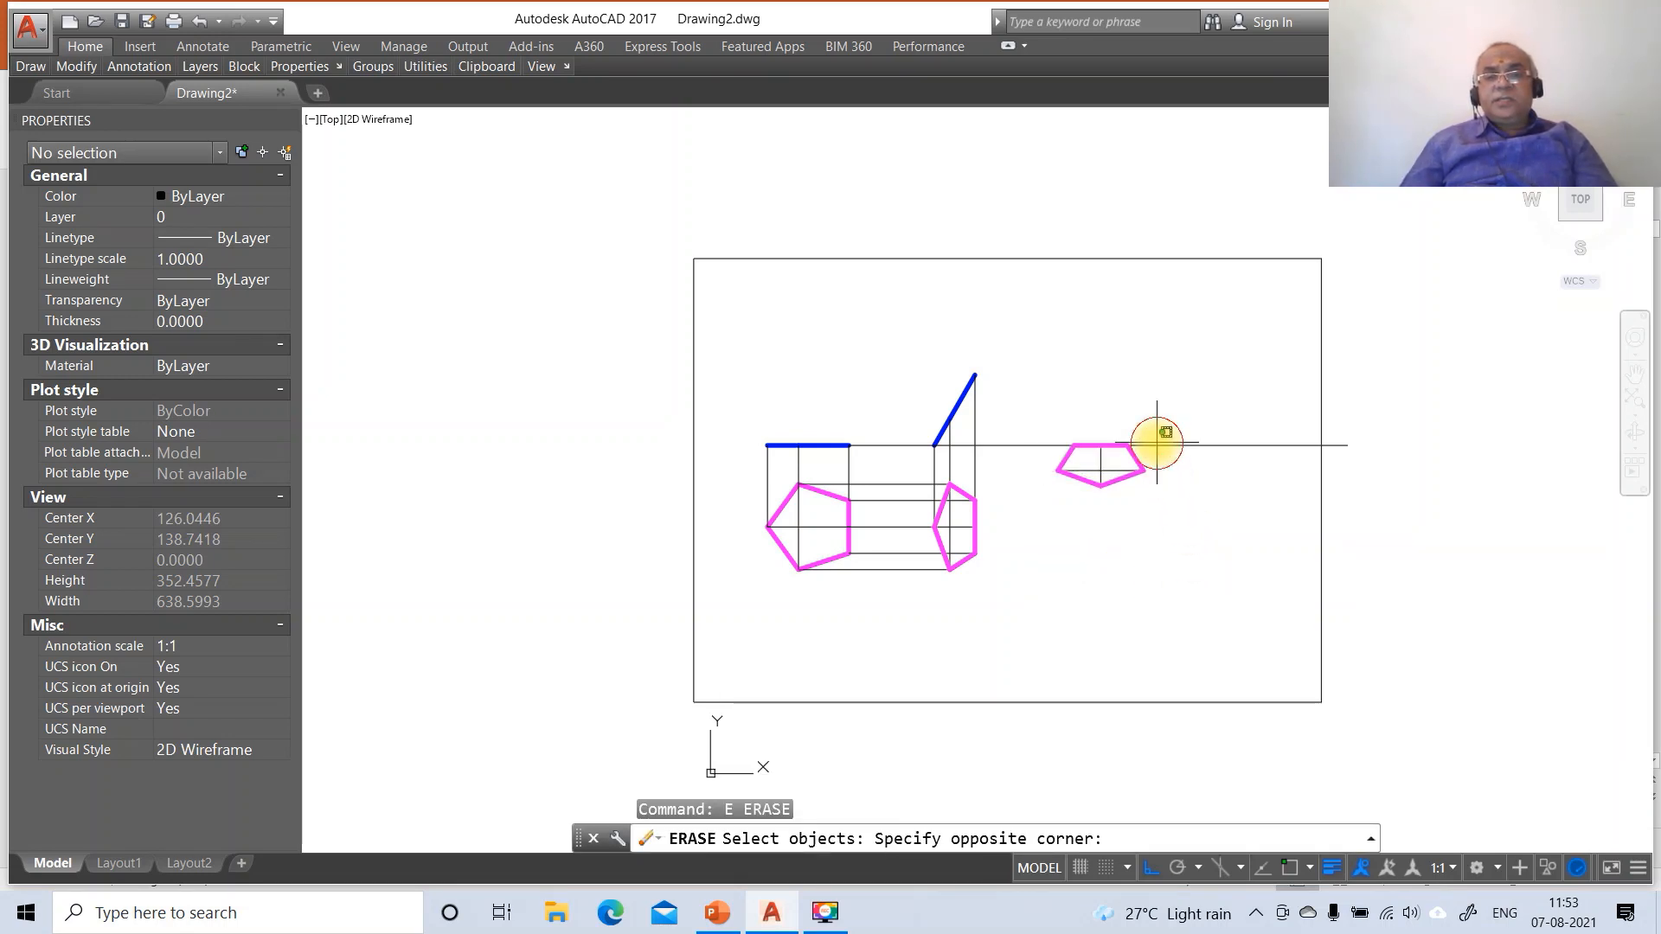
left_click(1166, 432)
key("Return")
Draw a line from the right end of the first front view to the upper left vertex of the rotated top view
type("L L")
key("Return")
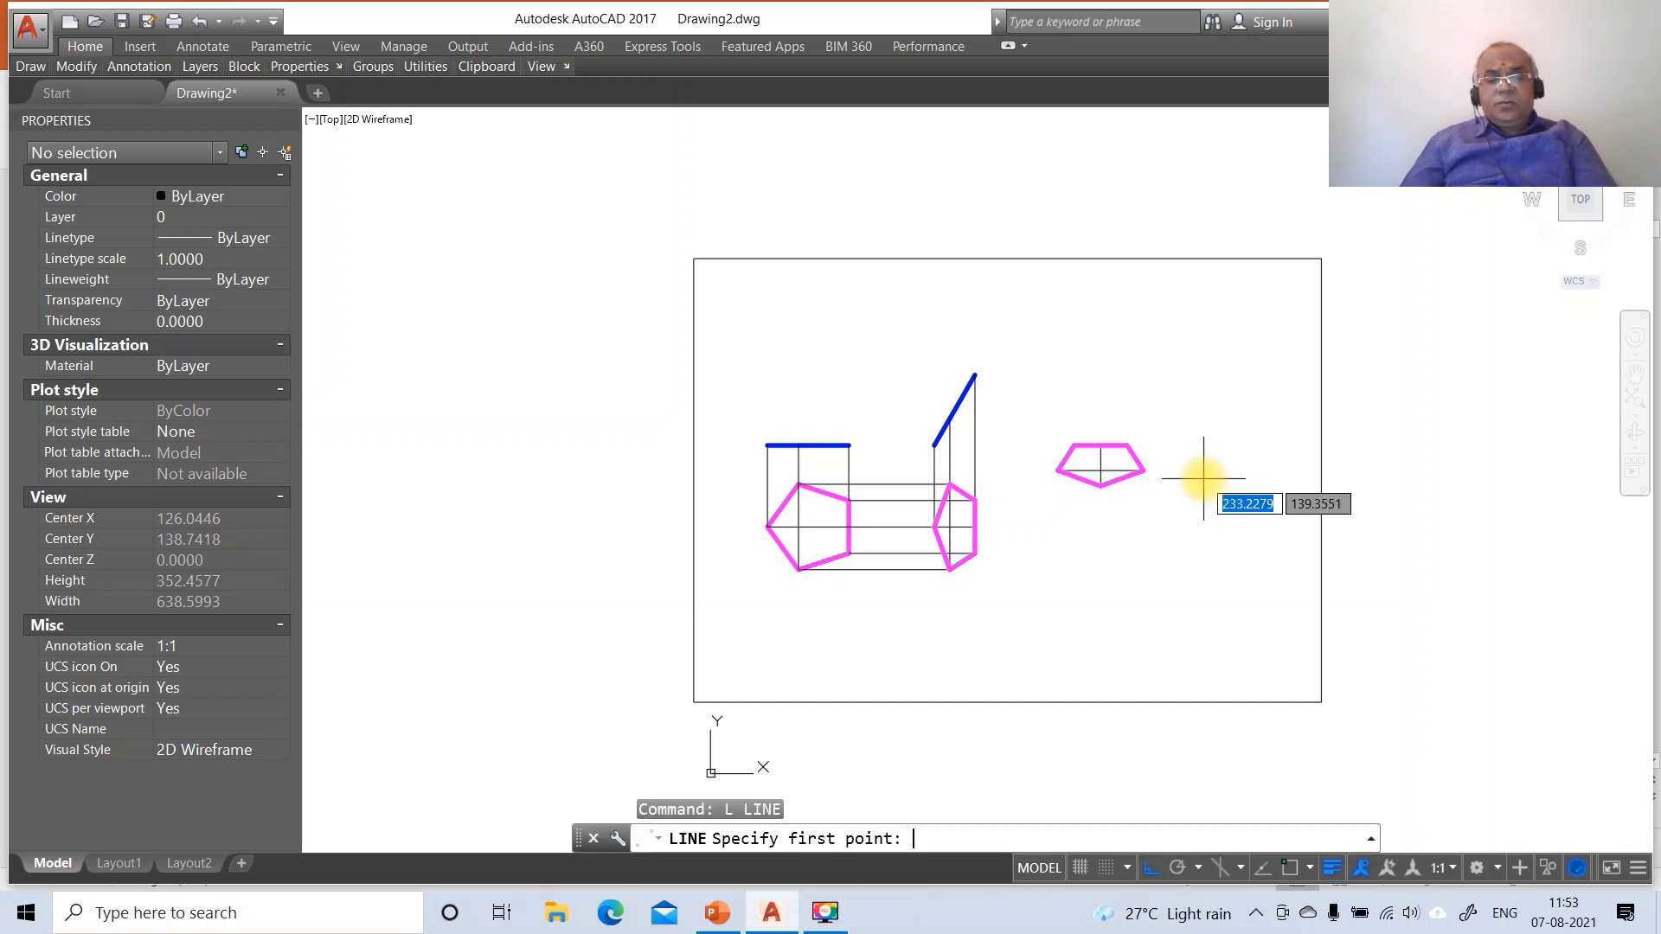
type("INT")
key("Return")
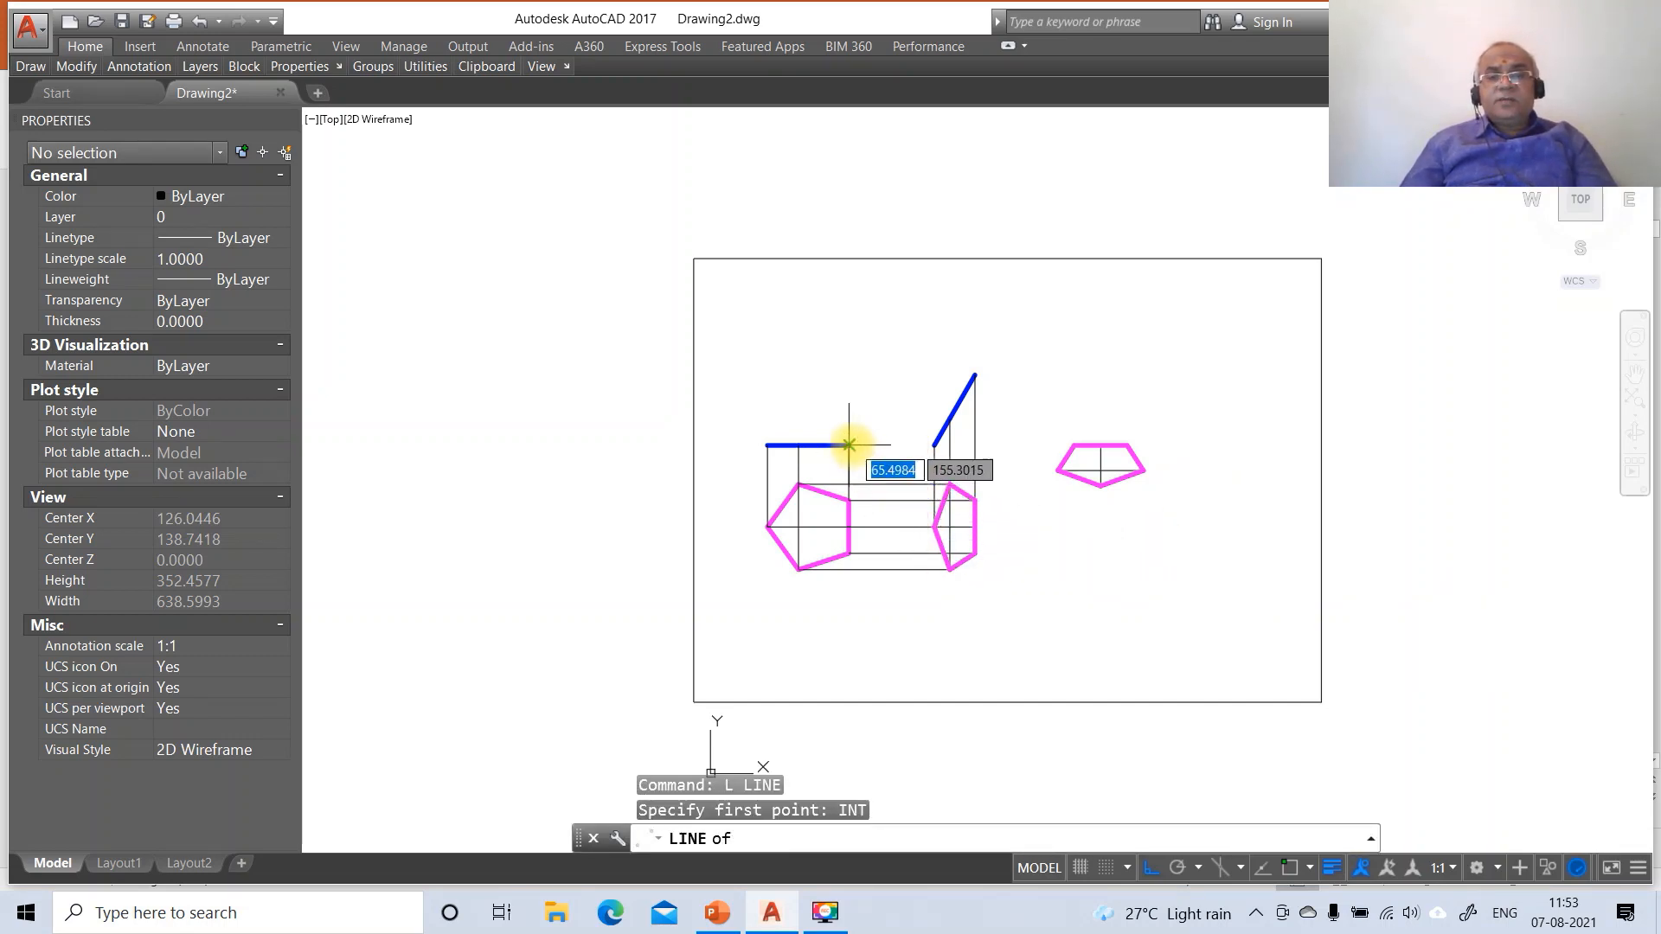
left_click(850, 445)
type("INT")
key("Return")
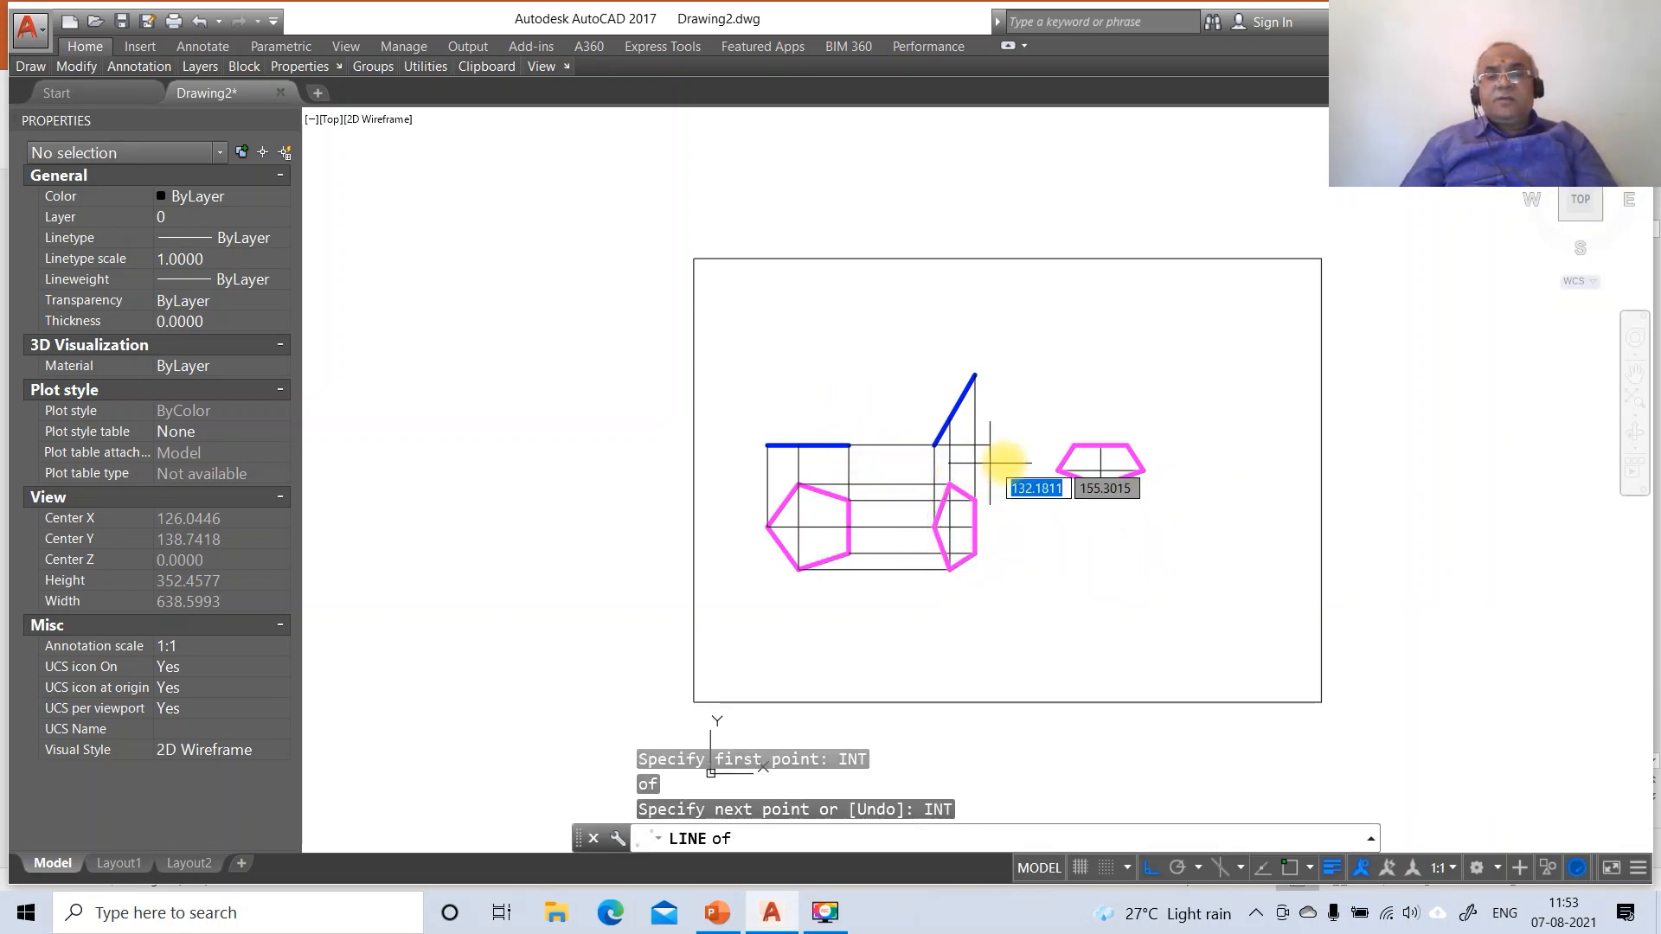
left_click(1072, 446)
key("Return")
Draw a horizontal line from the upper right vertex of the rotated top view to just inside the sheet's right border
key("Return")
type("IN")
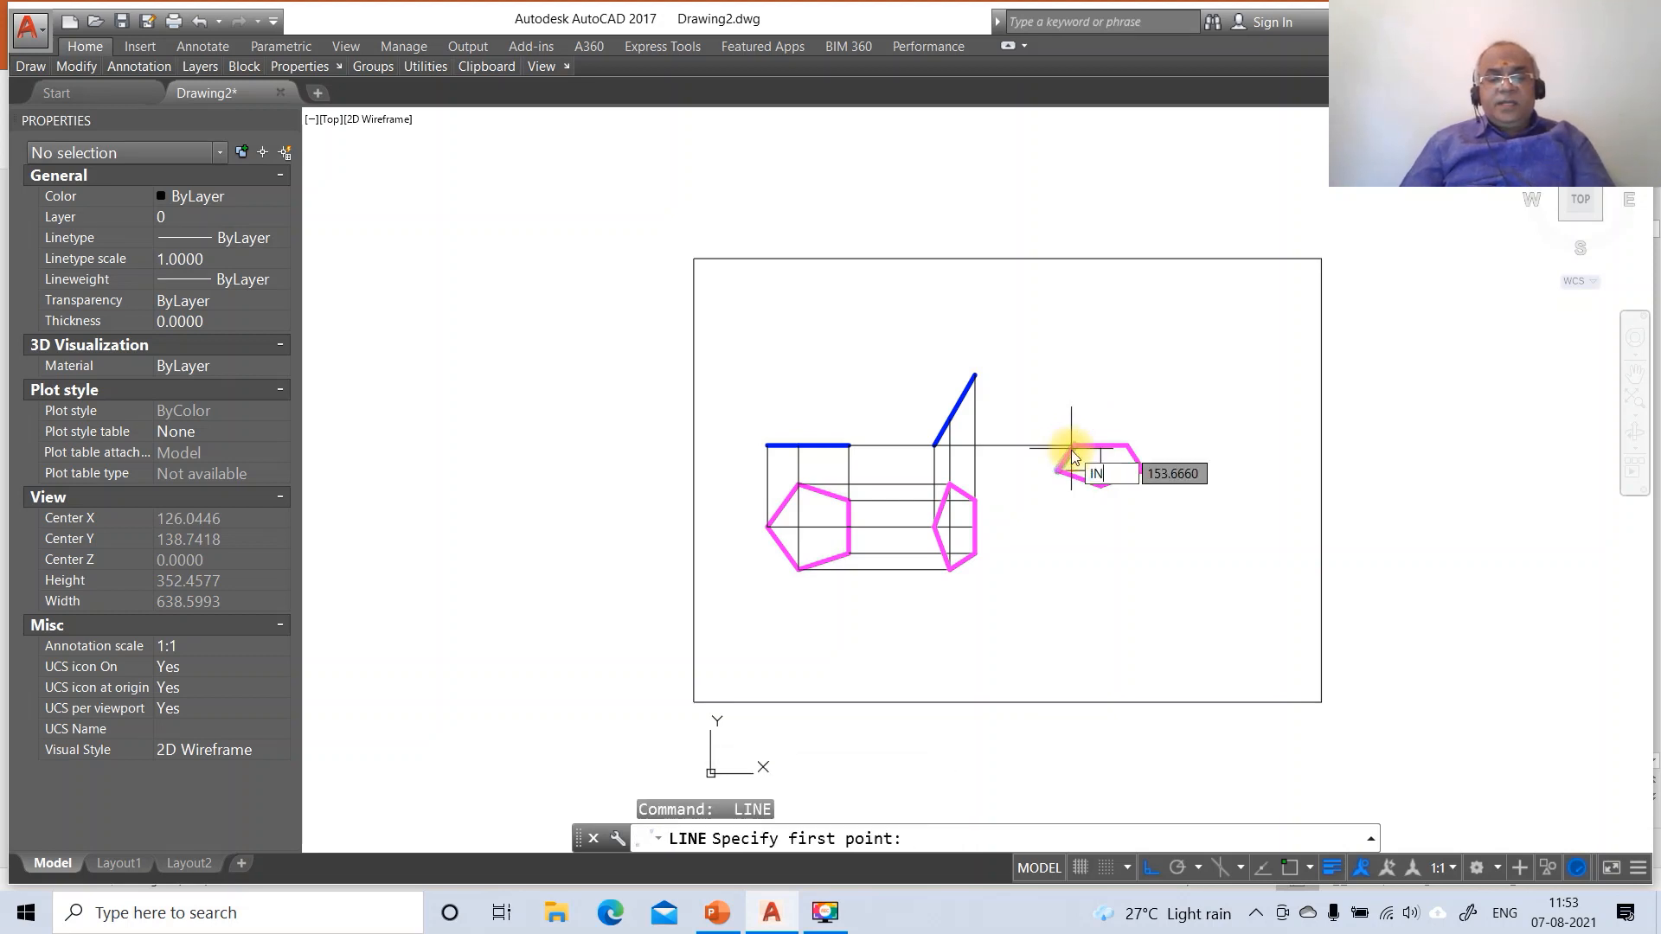
type("T")
key("Return")
left_click(1127, 445)
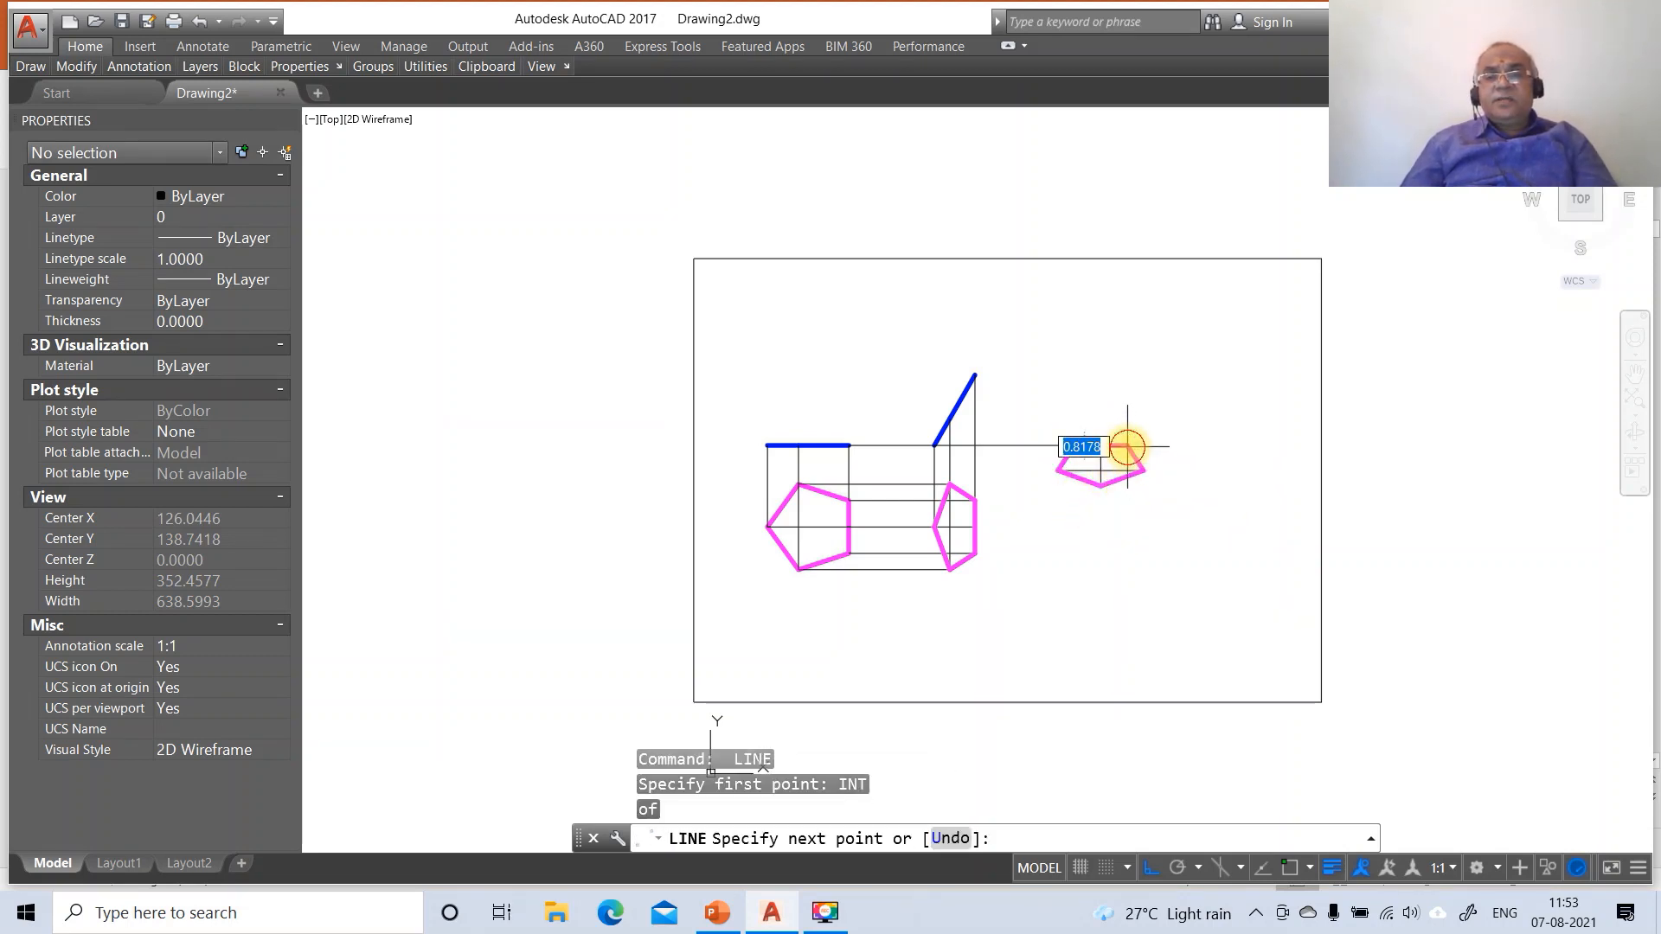
left_click(1275, 463)
key("Return")
key("Escape")
key("Escape")
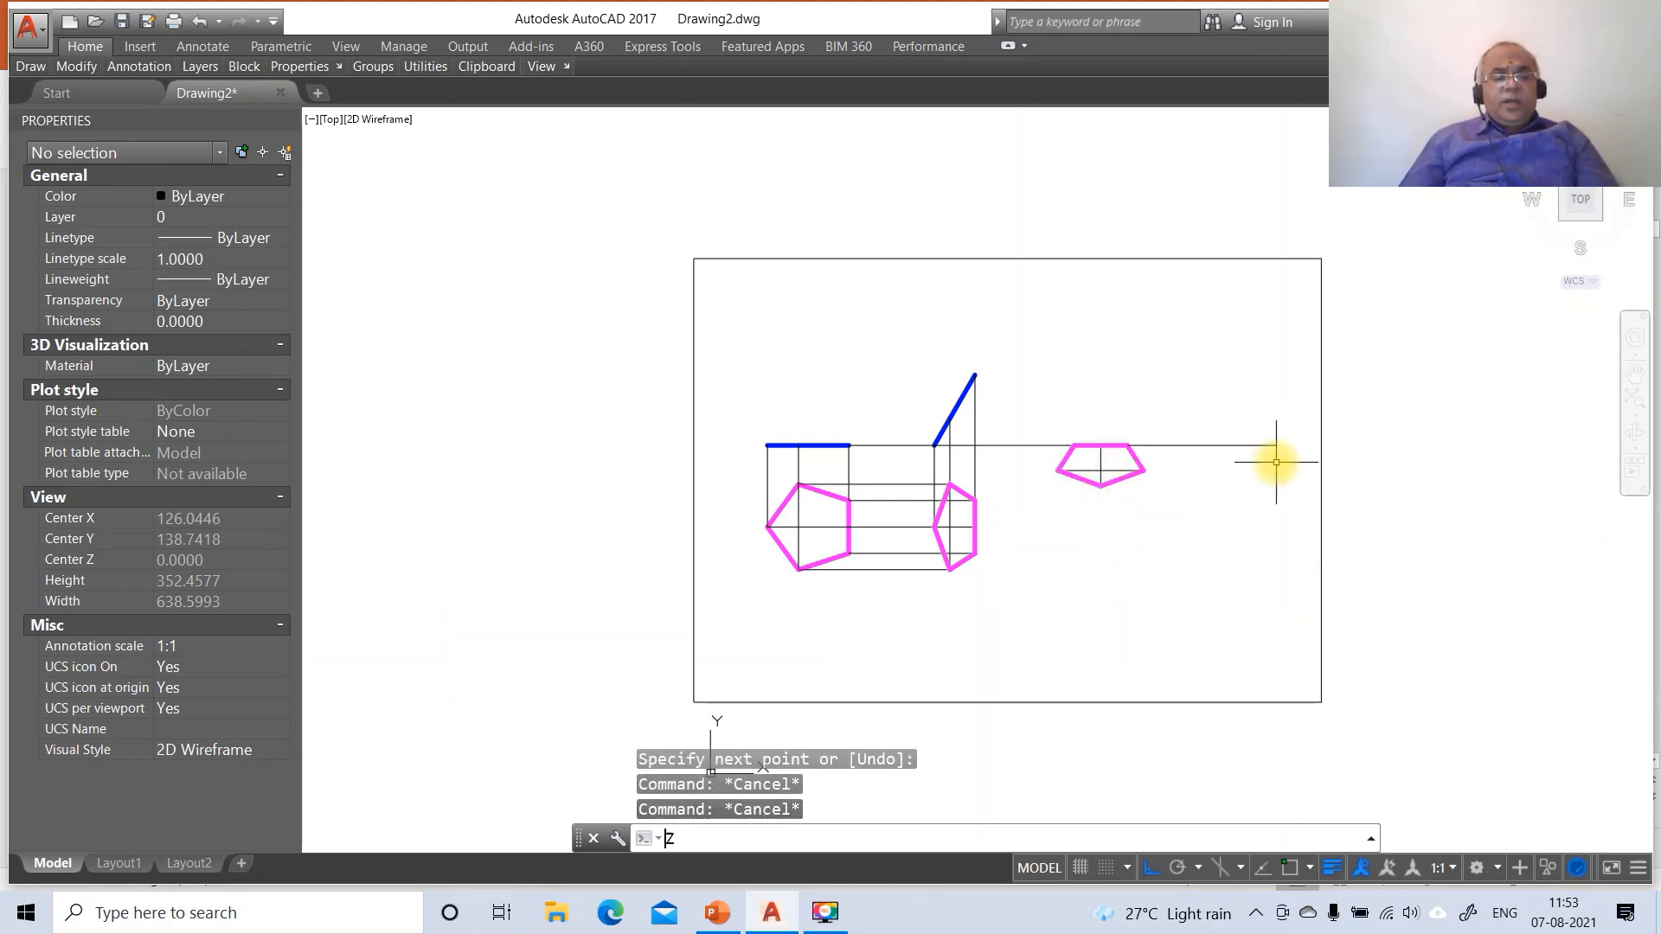
Draw a horizontal line from the upper end of the inclined front view to beyond the rotated top view
type("z")
key("Return")
type("w")
key("Return")
left_click(752, 304)
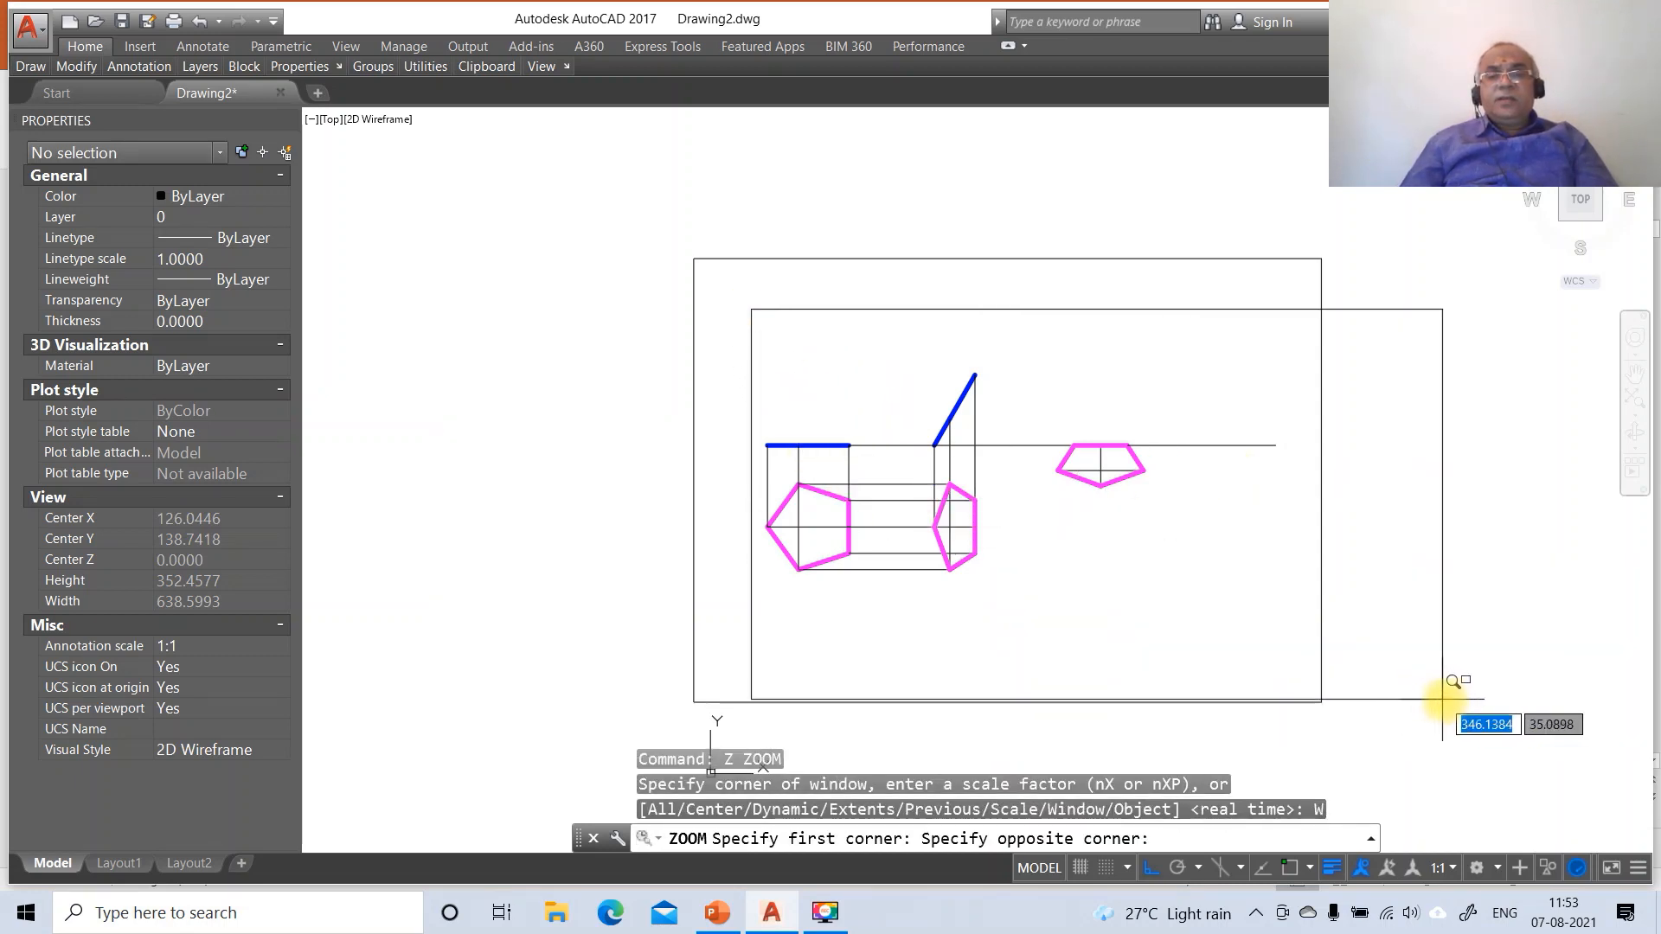
left_click(1465, 675)
type("L")
key("Return")
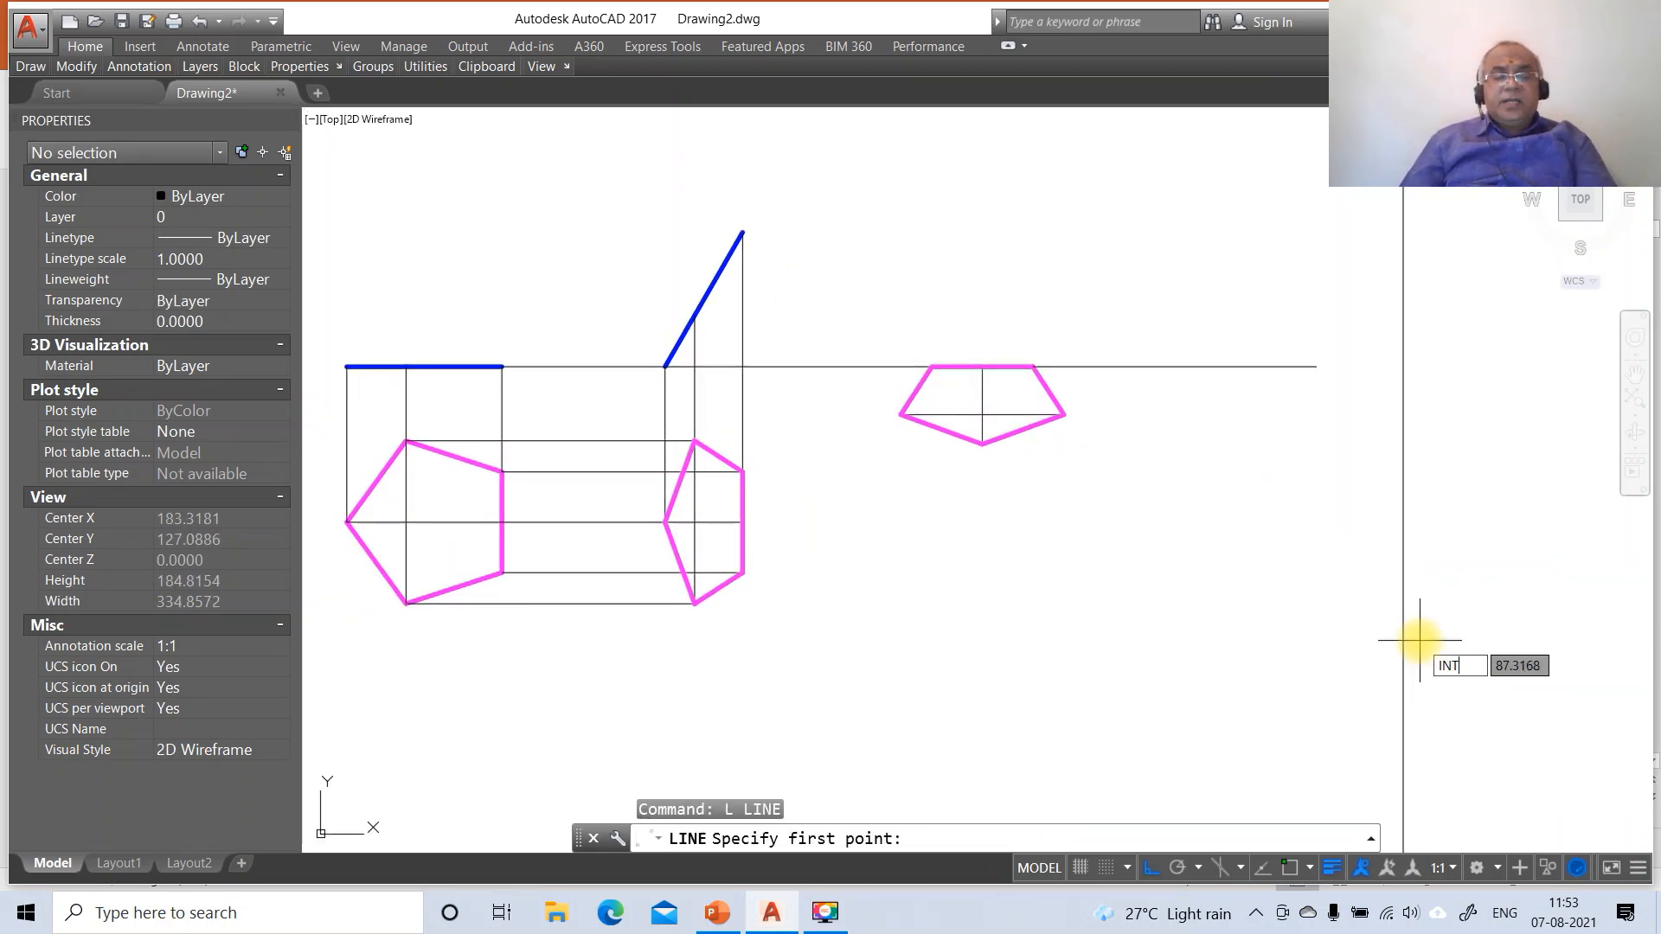
type("INT")
key("Return")
left_click(742, 232)
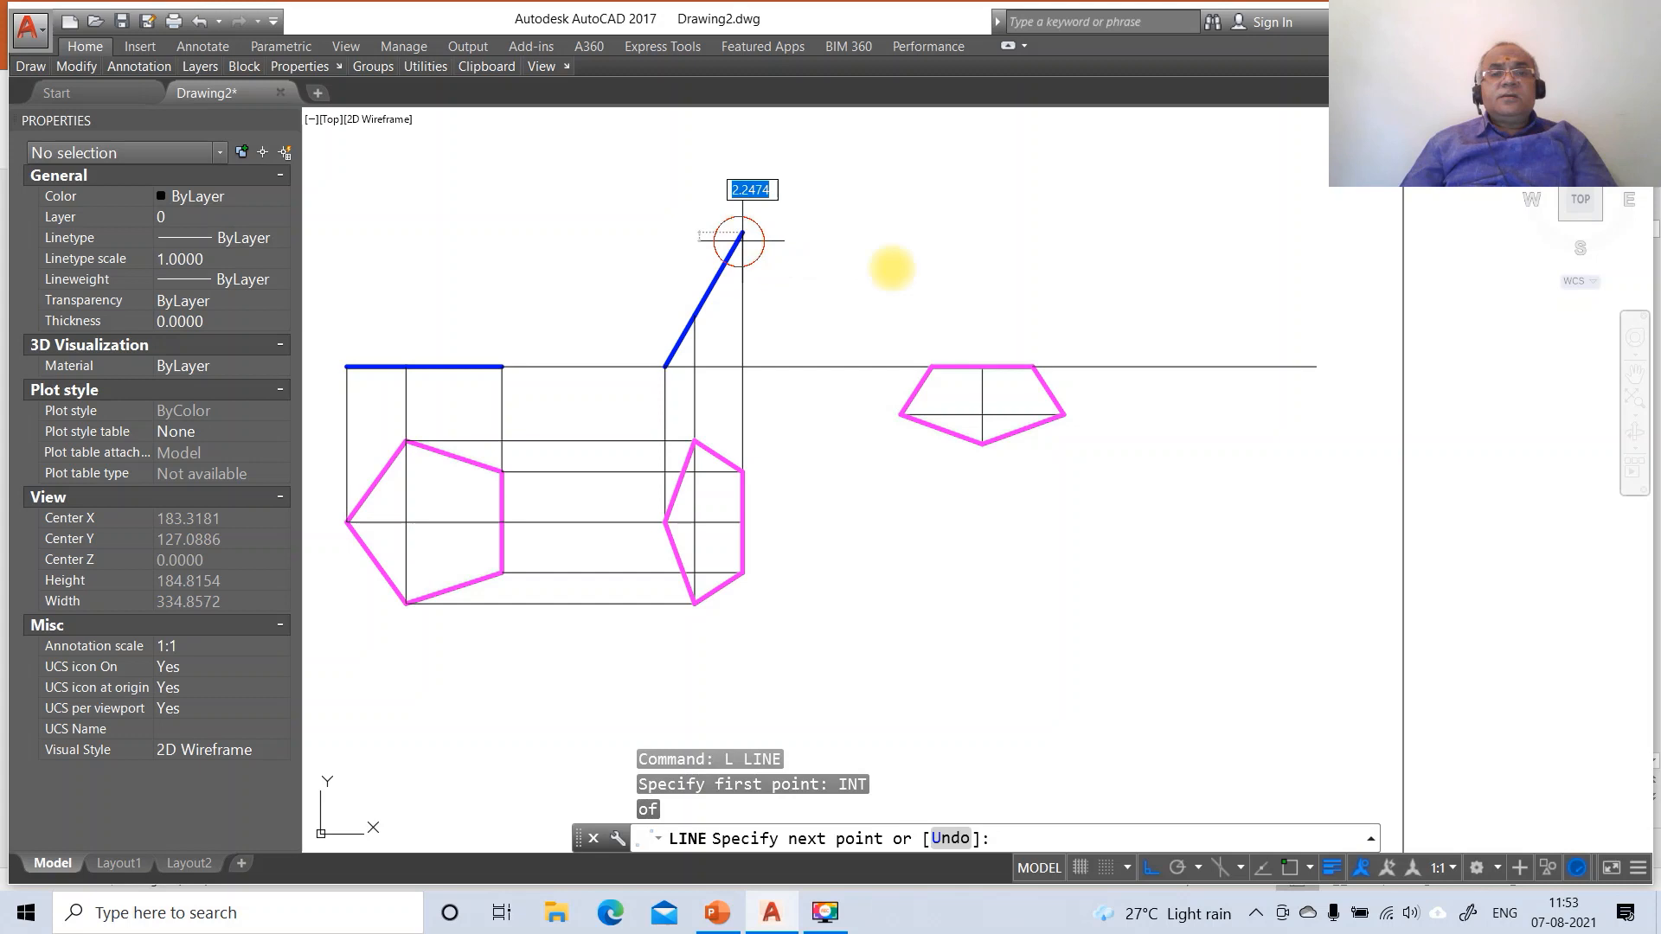
left_click(1152, 296)
key("Return")
Draw a vertical projector from the upper right vertex of the rotated top view, perpendicular to the upper horizontal line
key("Return")
type("INT")
key("Return")
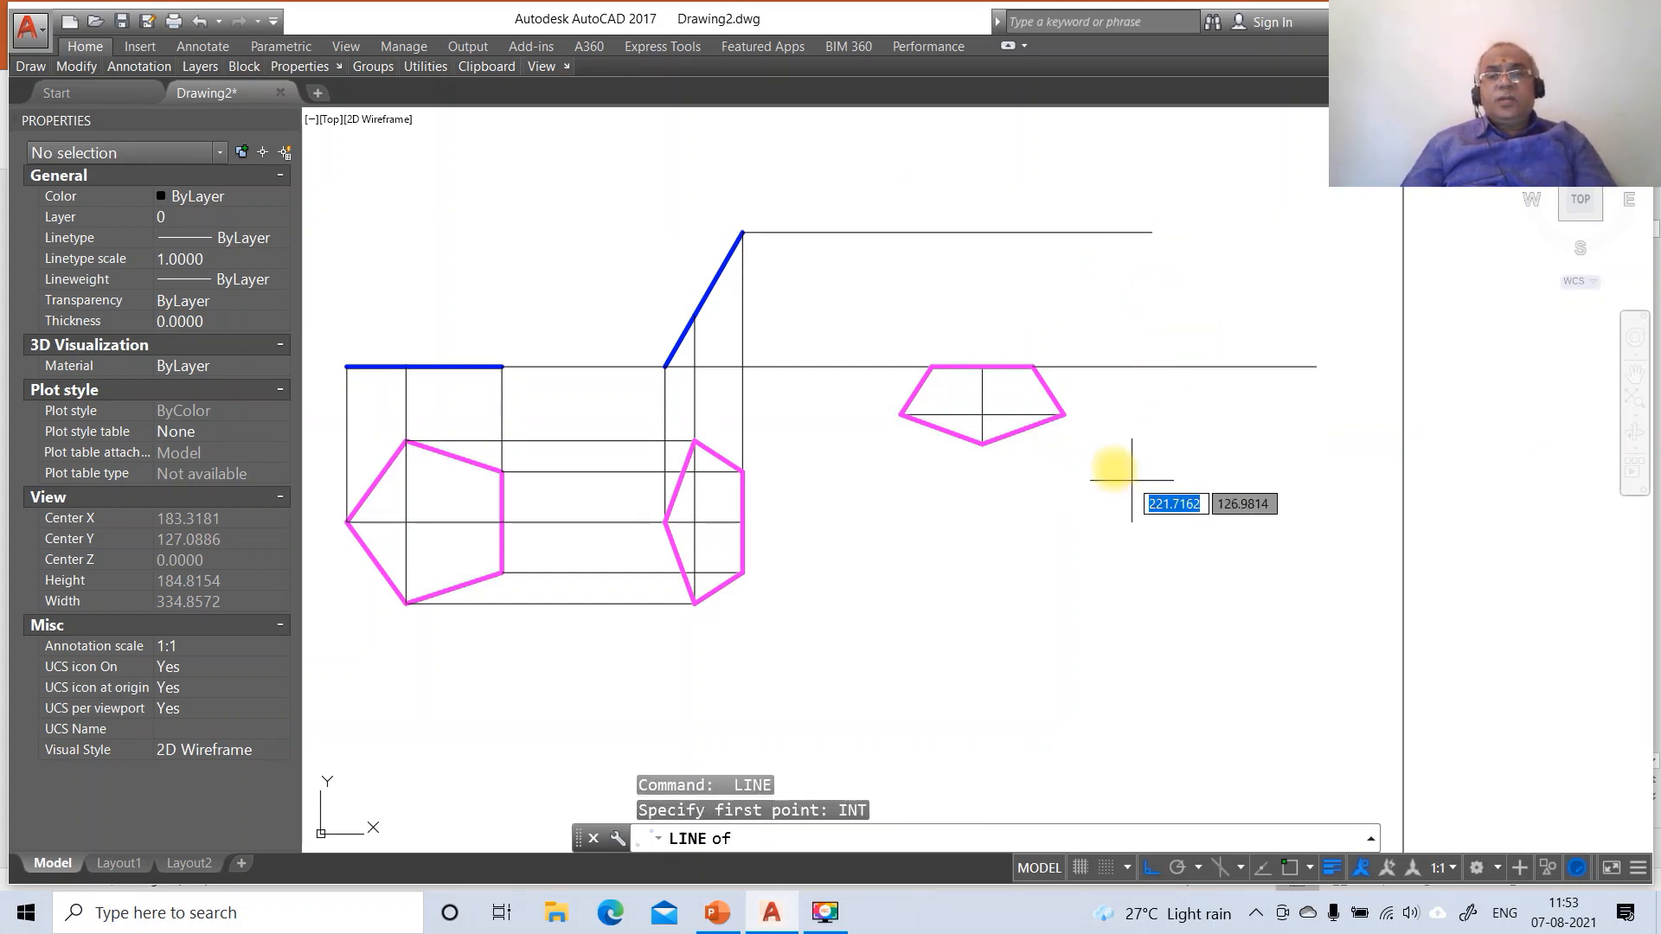
left_click(1036, 367)
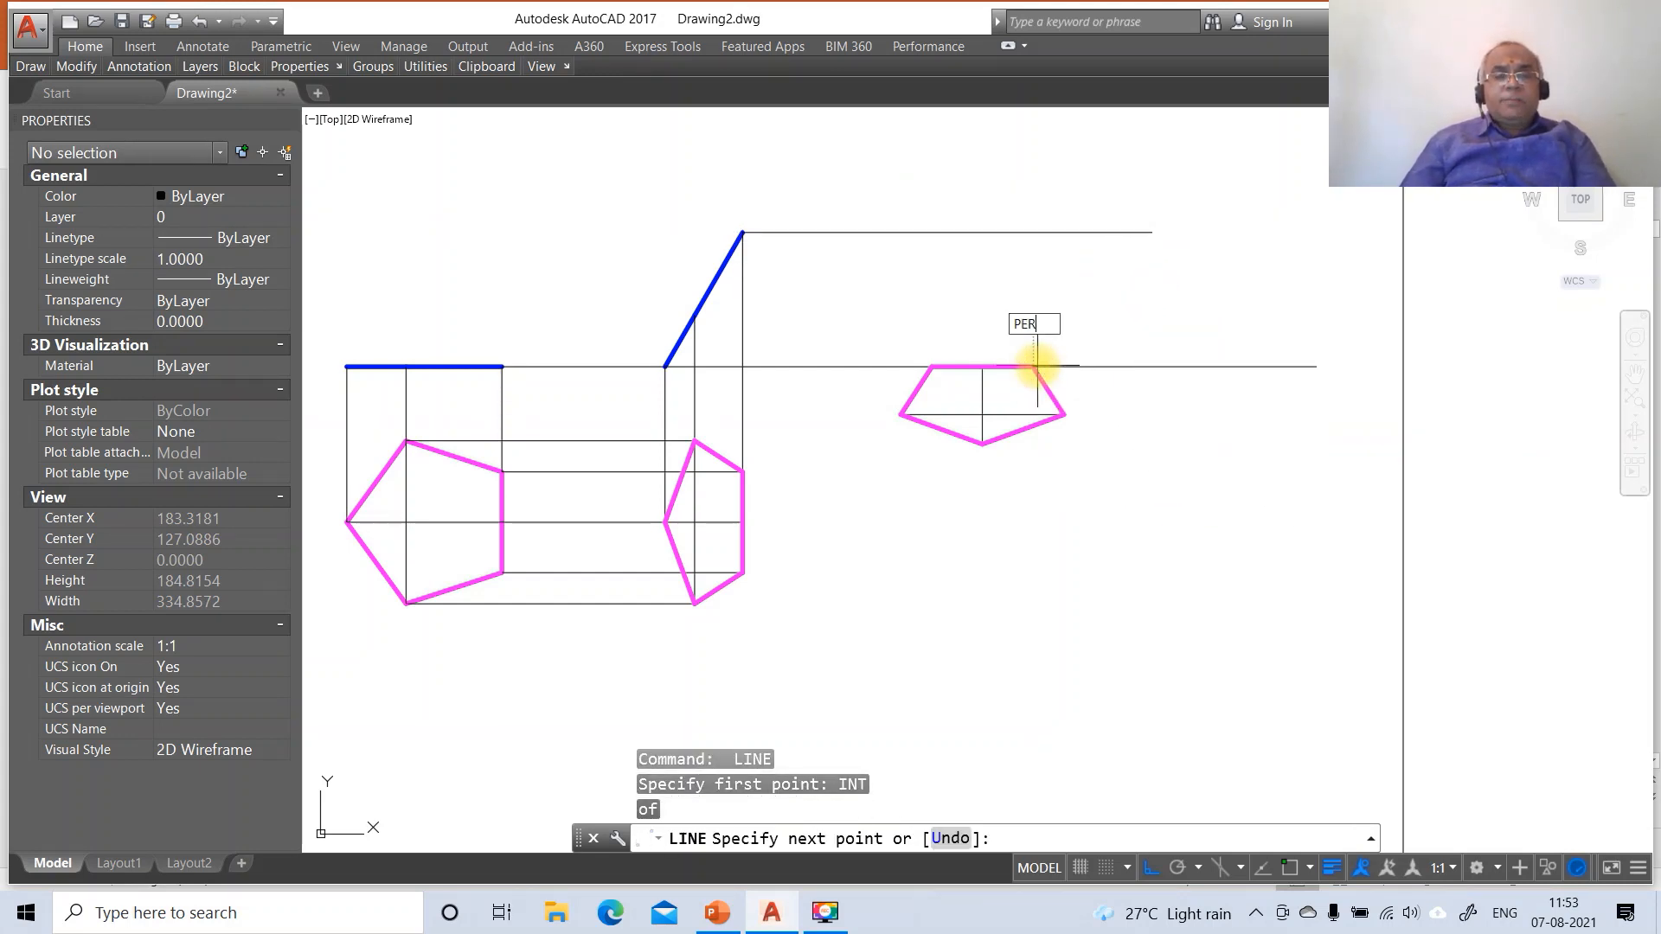
type("PER")
key("Return")
left_click(1033, 232)
key("Return")
Draw a vertical projector from the upper left vertex of the rotated top view, perpendicular to the upper horizontal line
key("Return")
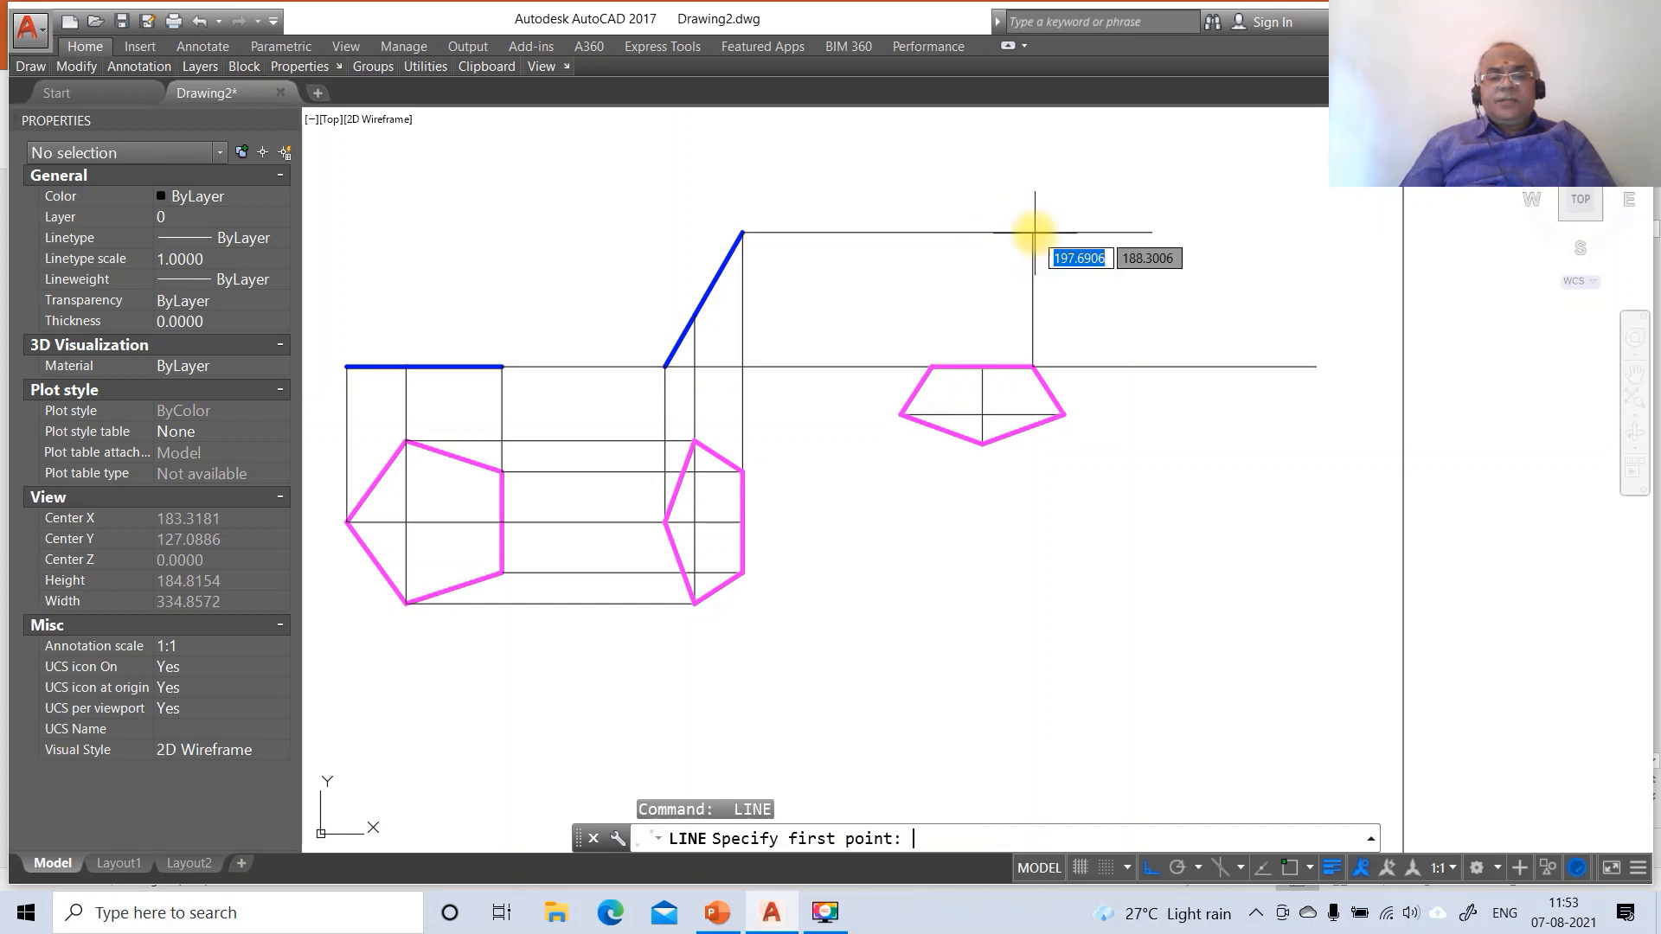
type("INT")
key("Return")
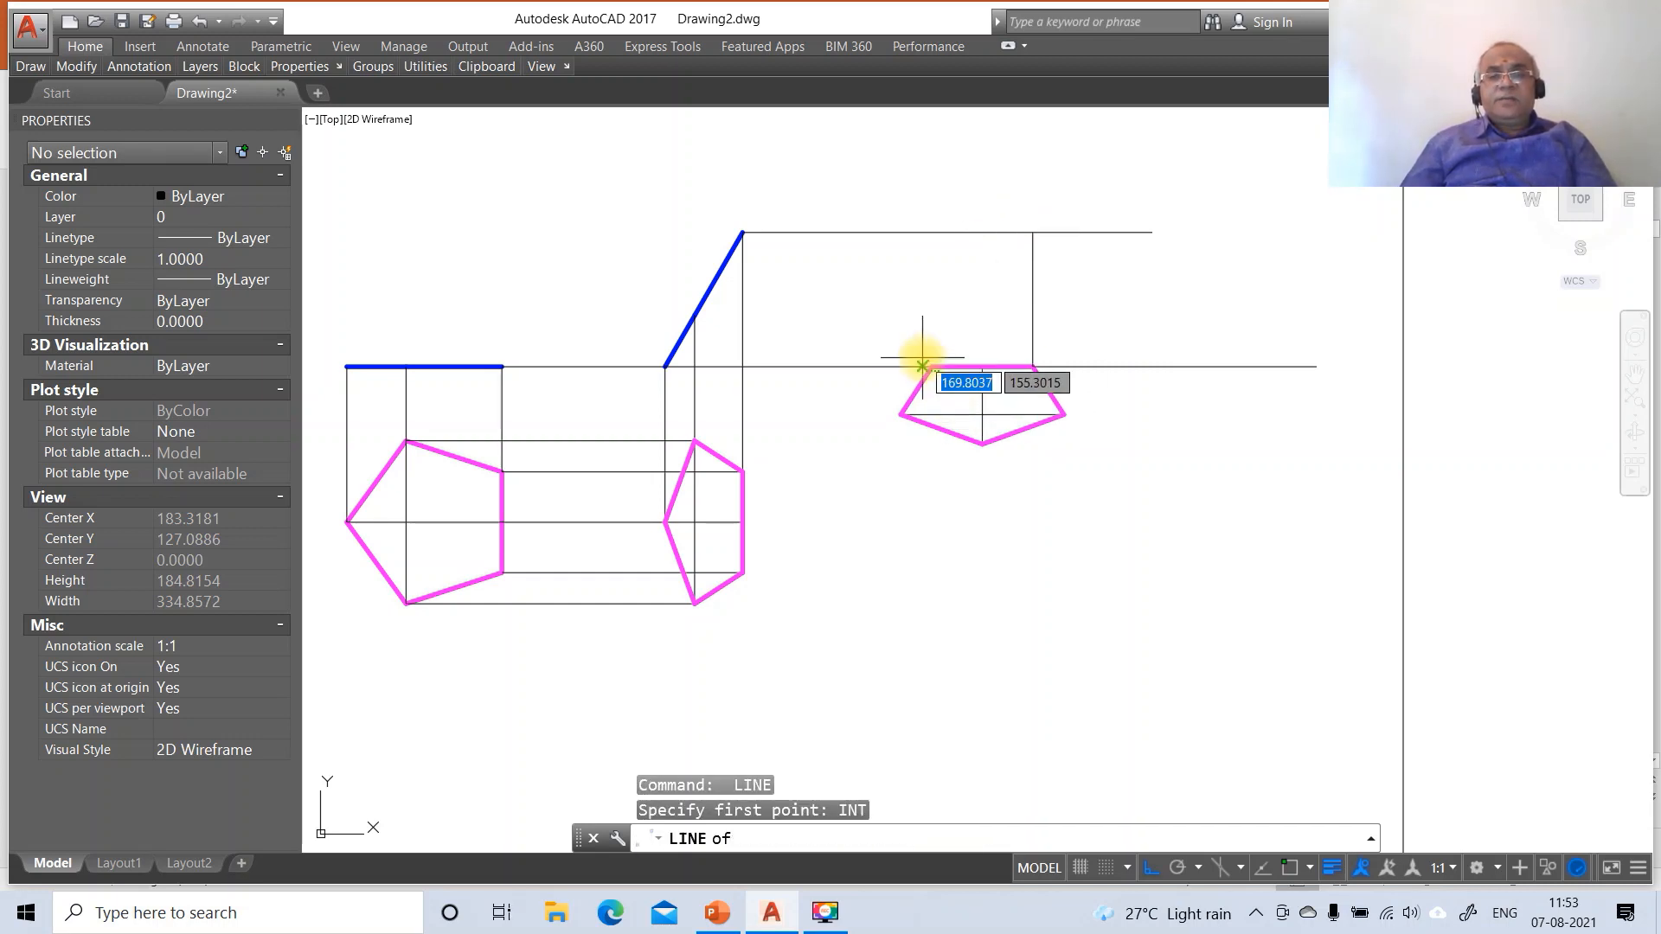
left_click(930, 366)
type("P")
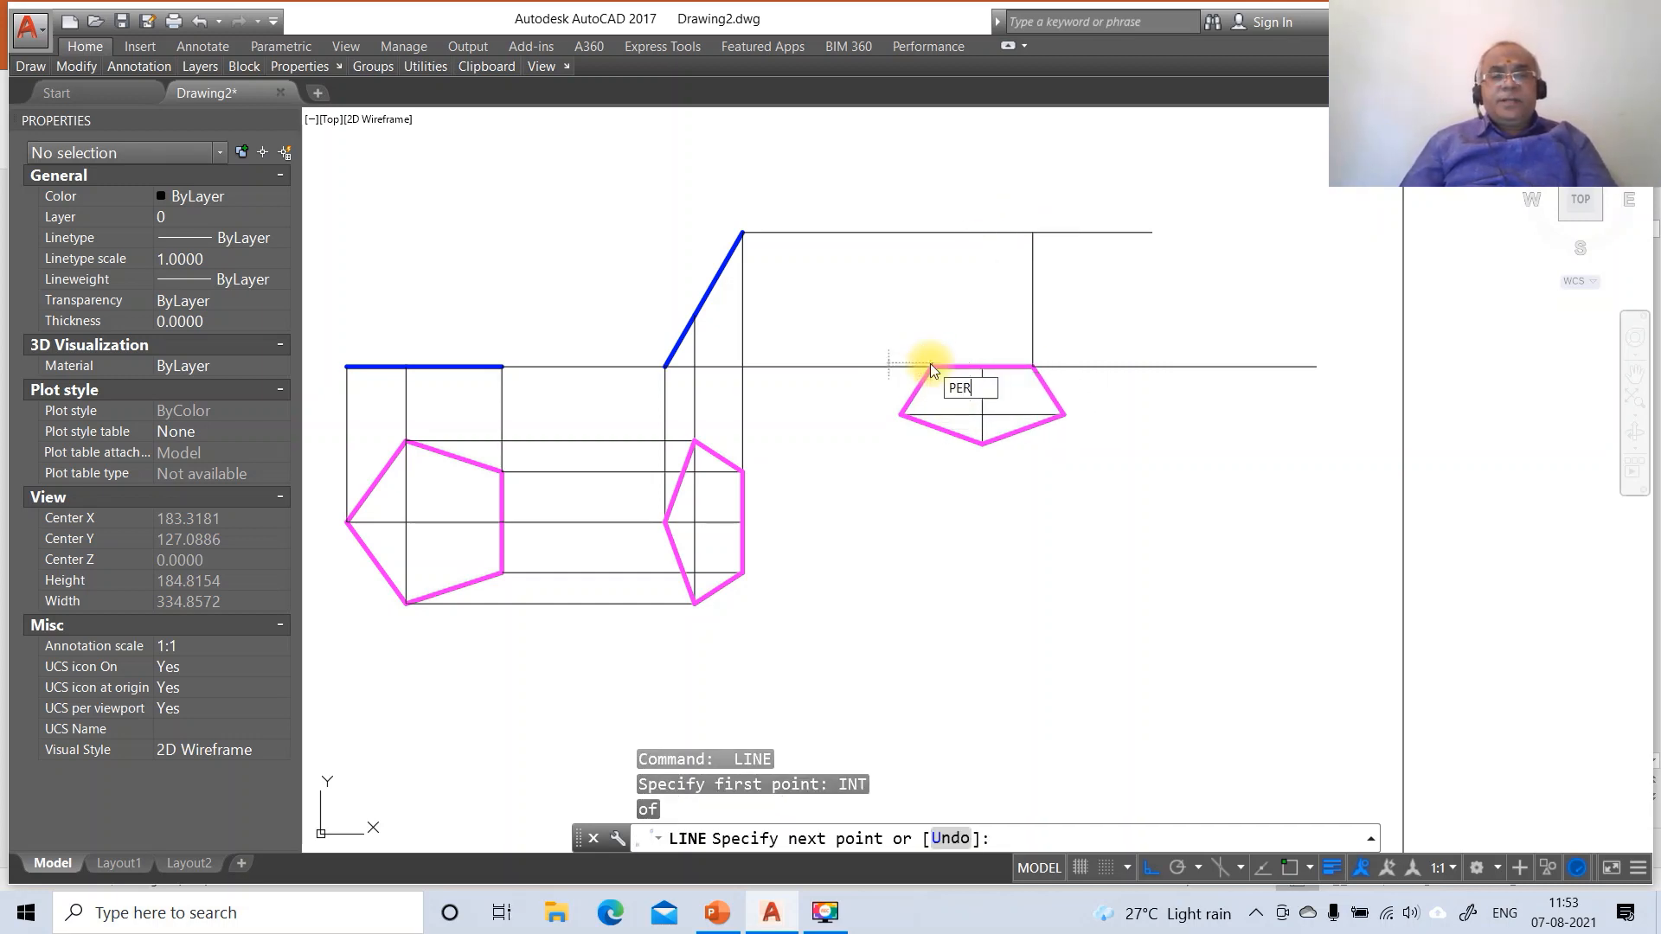
type("ER")
key("Return")
left_click(951, 233)
key("Return")
Draw a horizontal line from where the middle projector meets the inclined front view to beyond the rotated top view
key("Return")
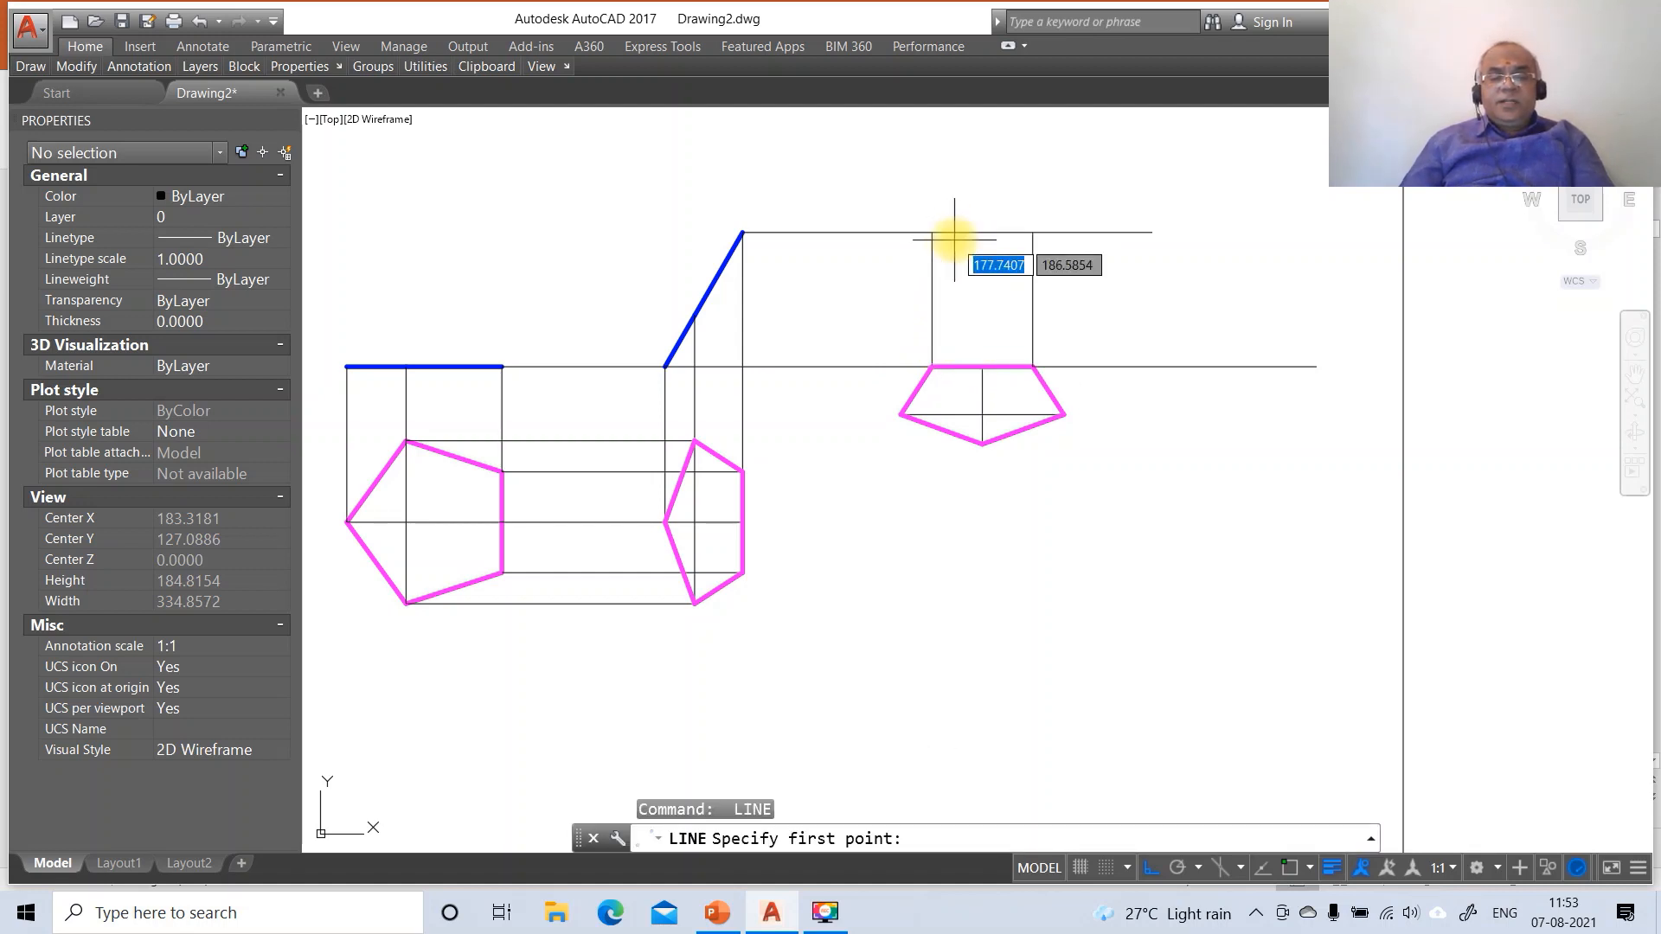
type("INT")
key("Return")
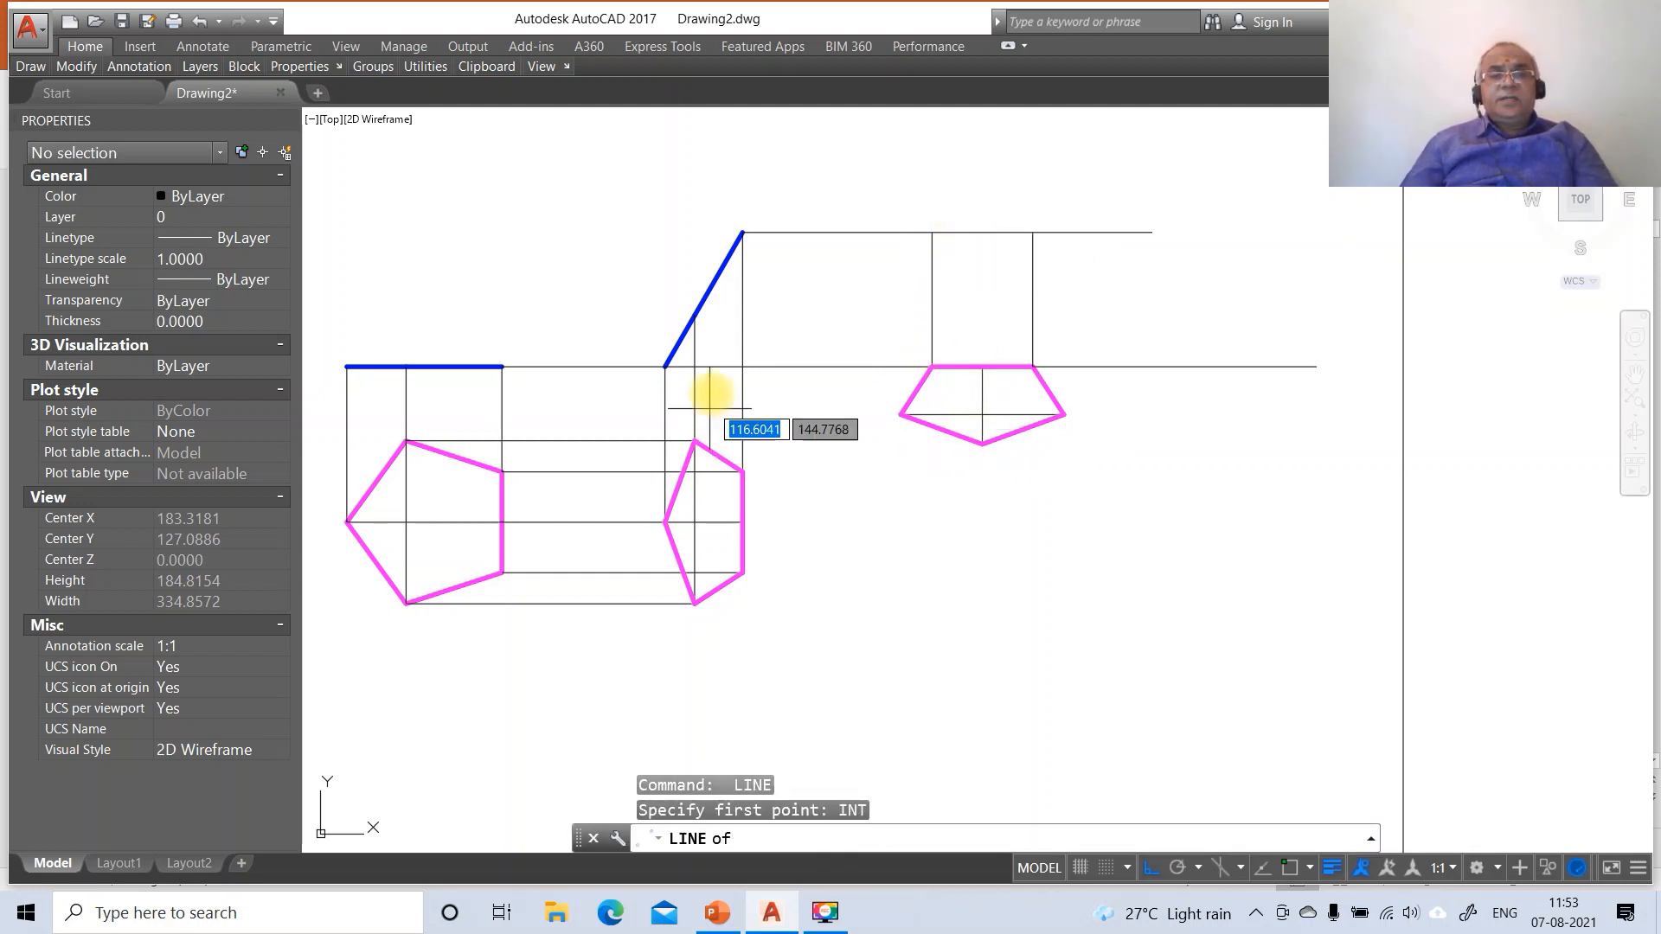
left_click(689, 326)
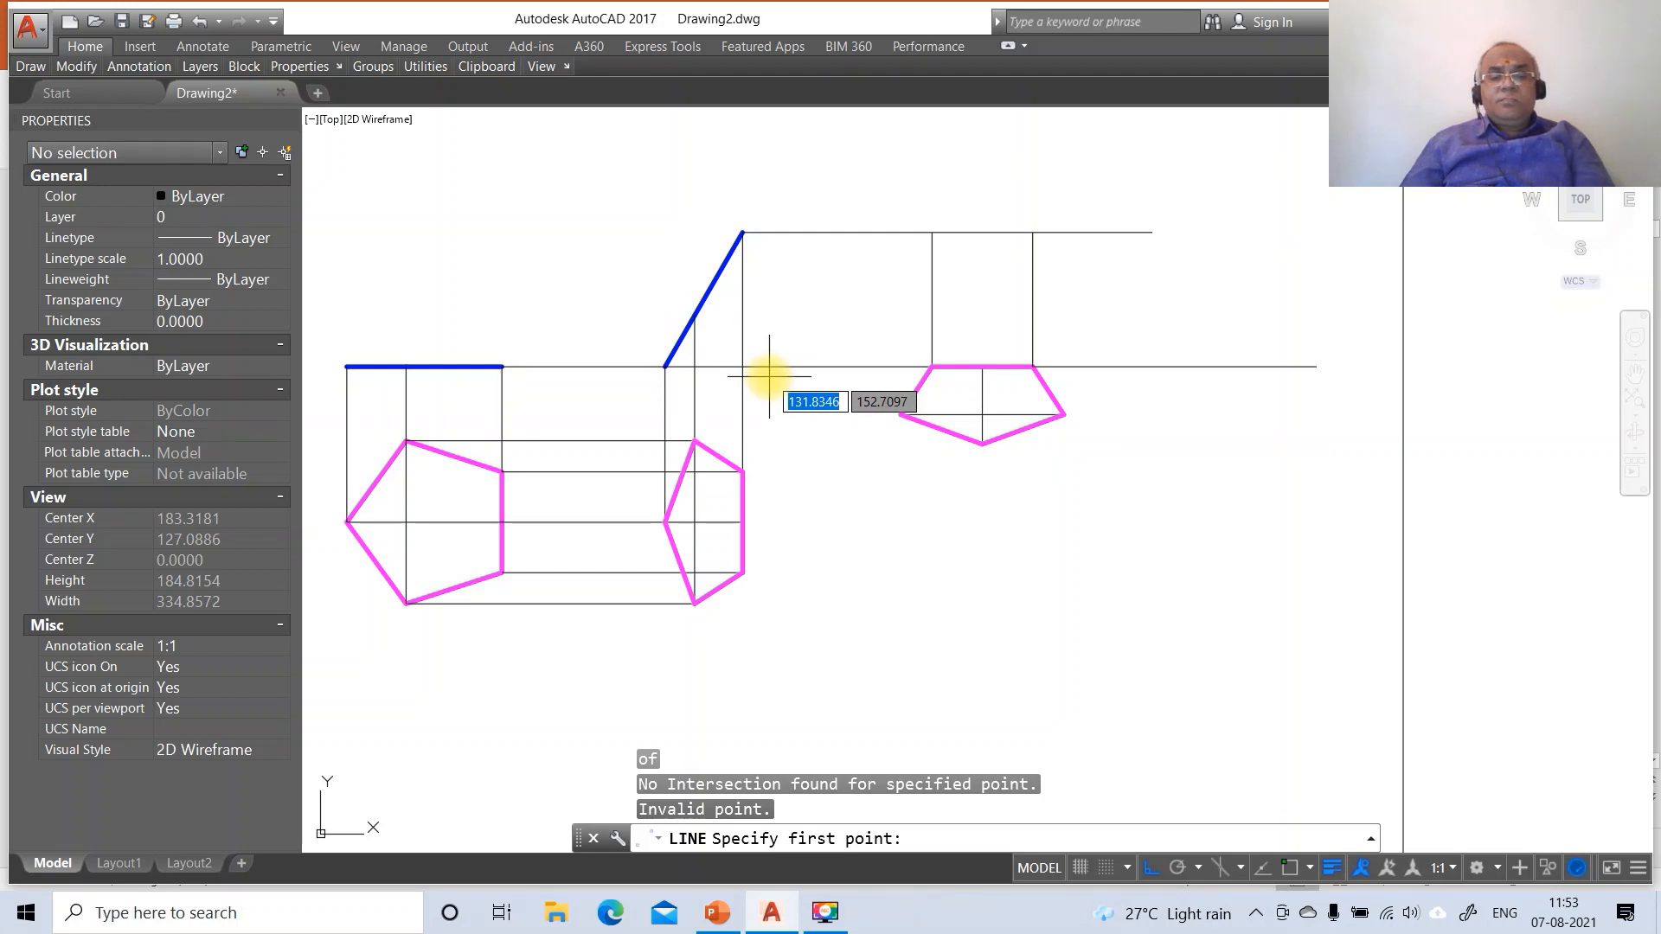
type("T")
key("Return")
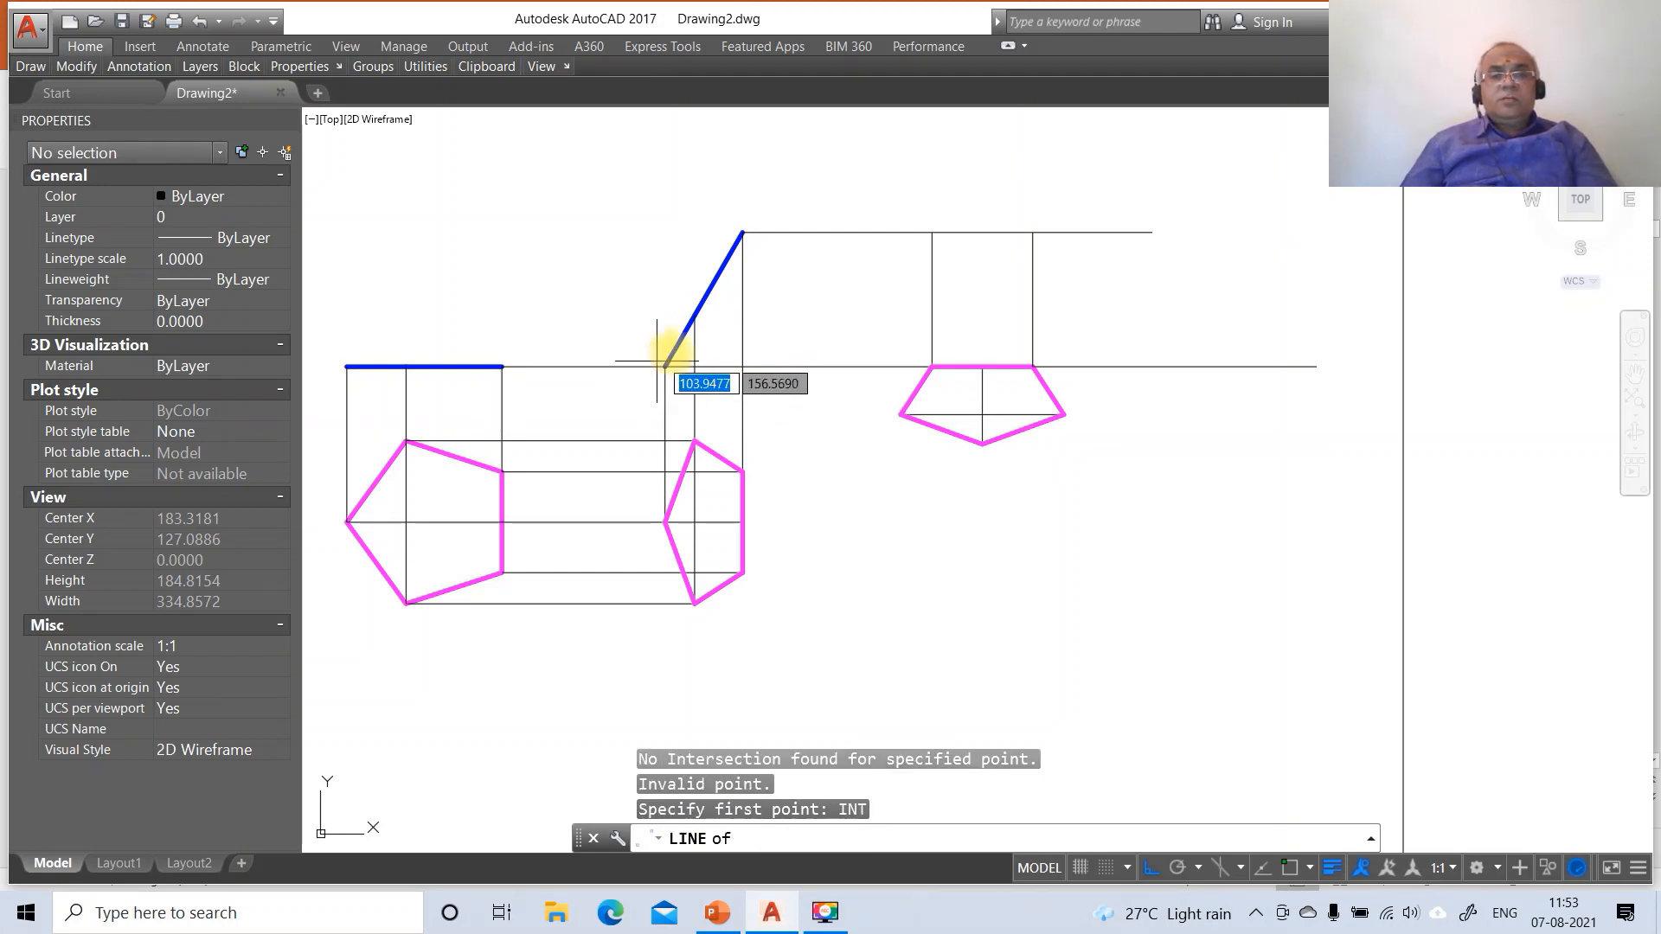
left_click(694, 315)
left_click(1169, 346)
key("Return")
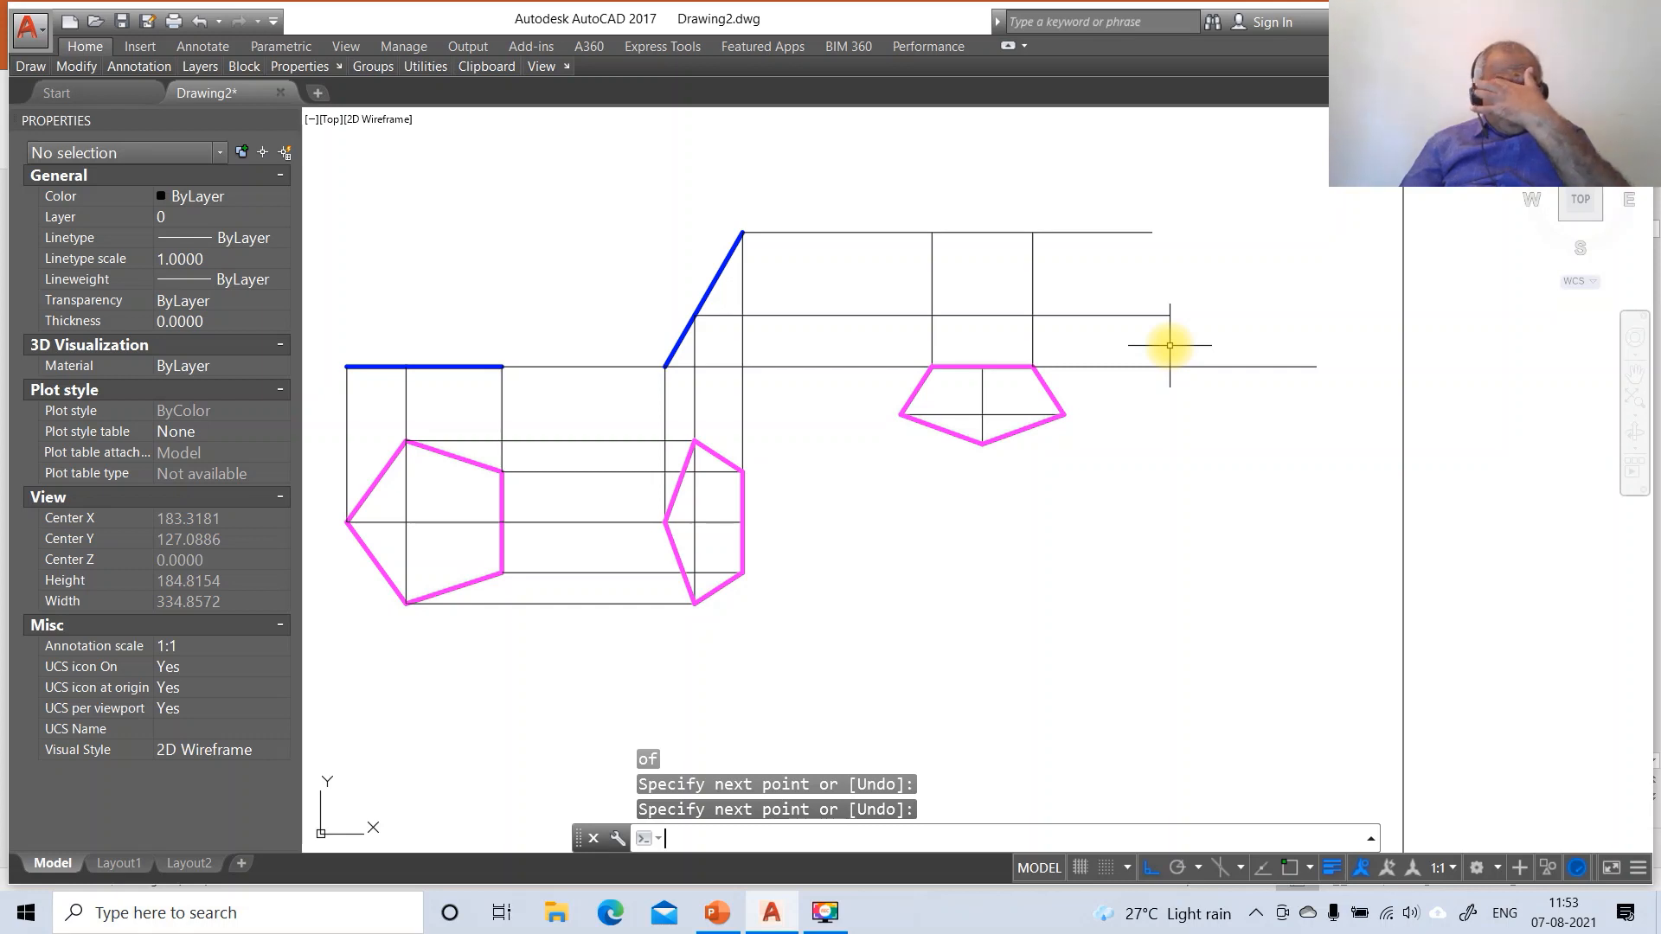
Draw a vertical projector from the rightmost vertex of the rotated top view, perpendicular to the middle horizontal line
key("Return")
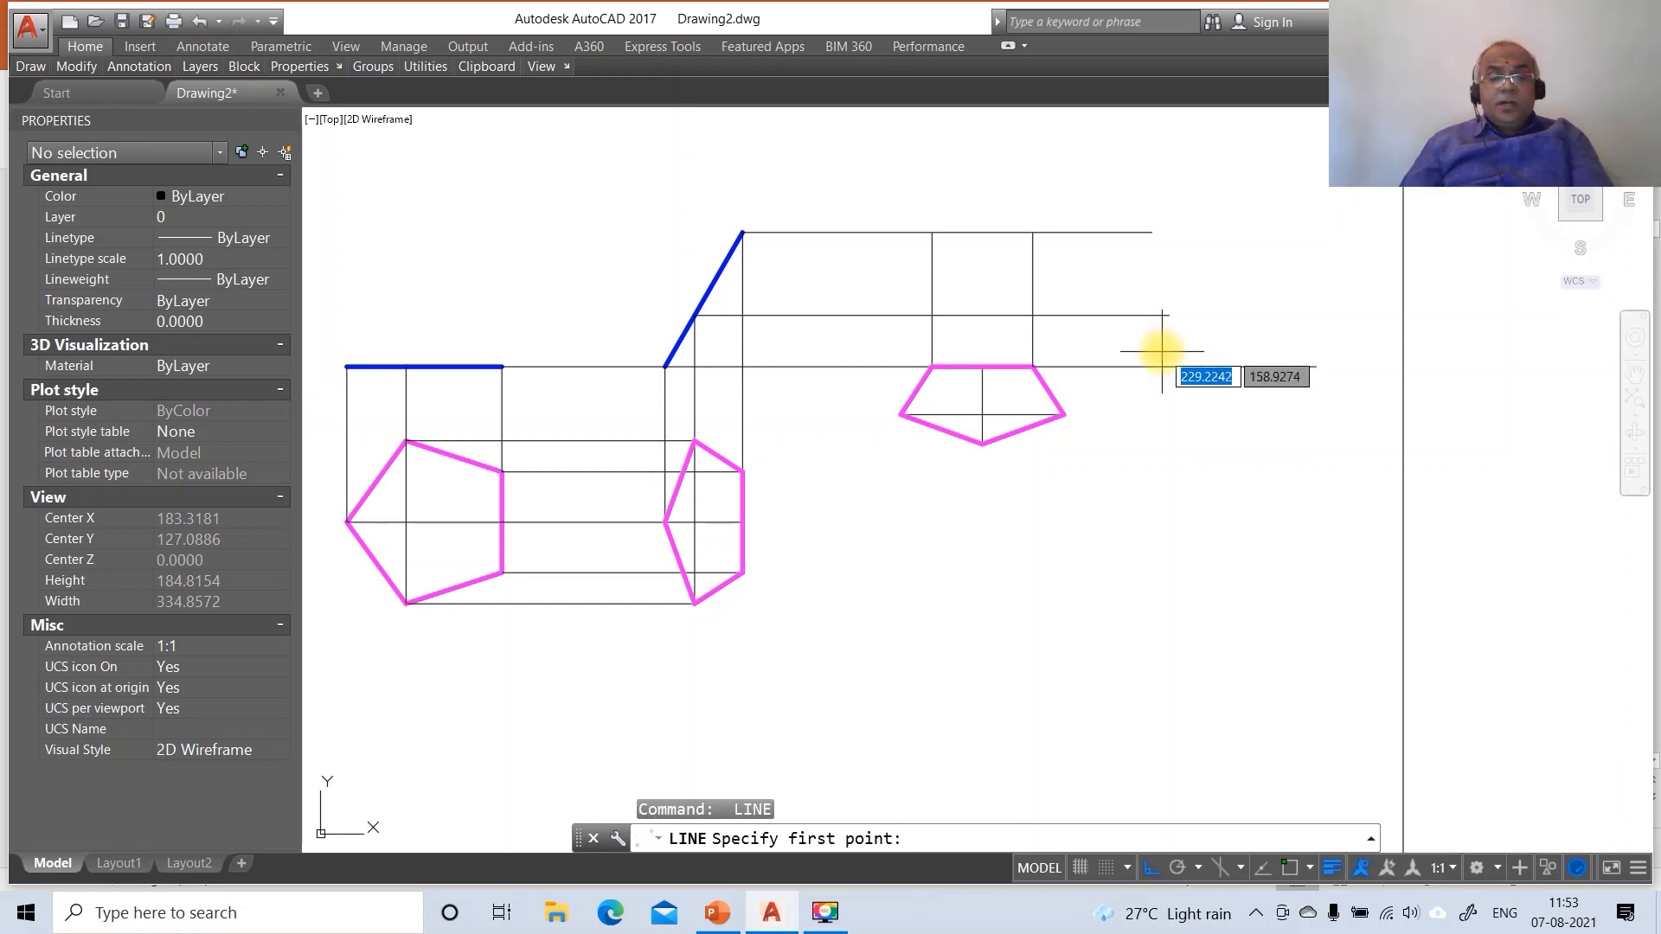
type("INT")
key("Return")
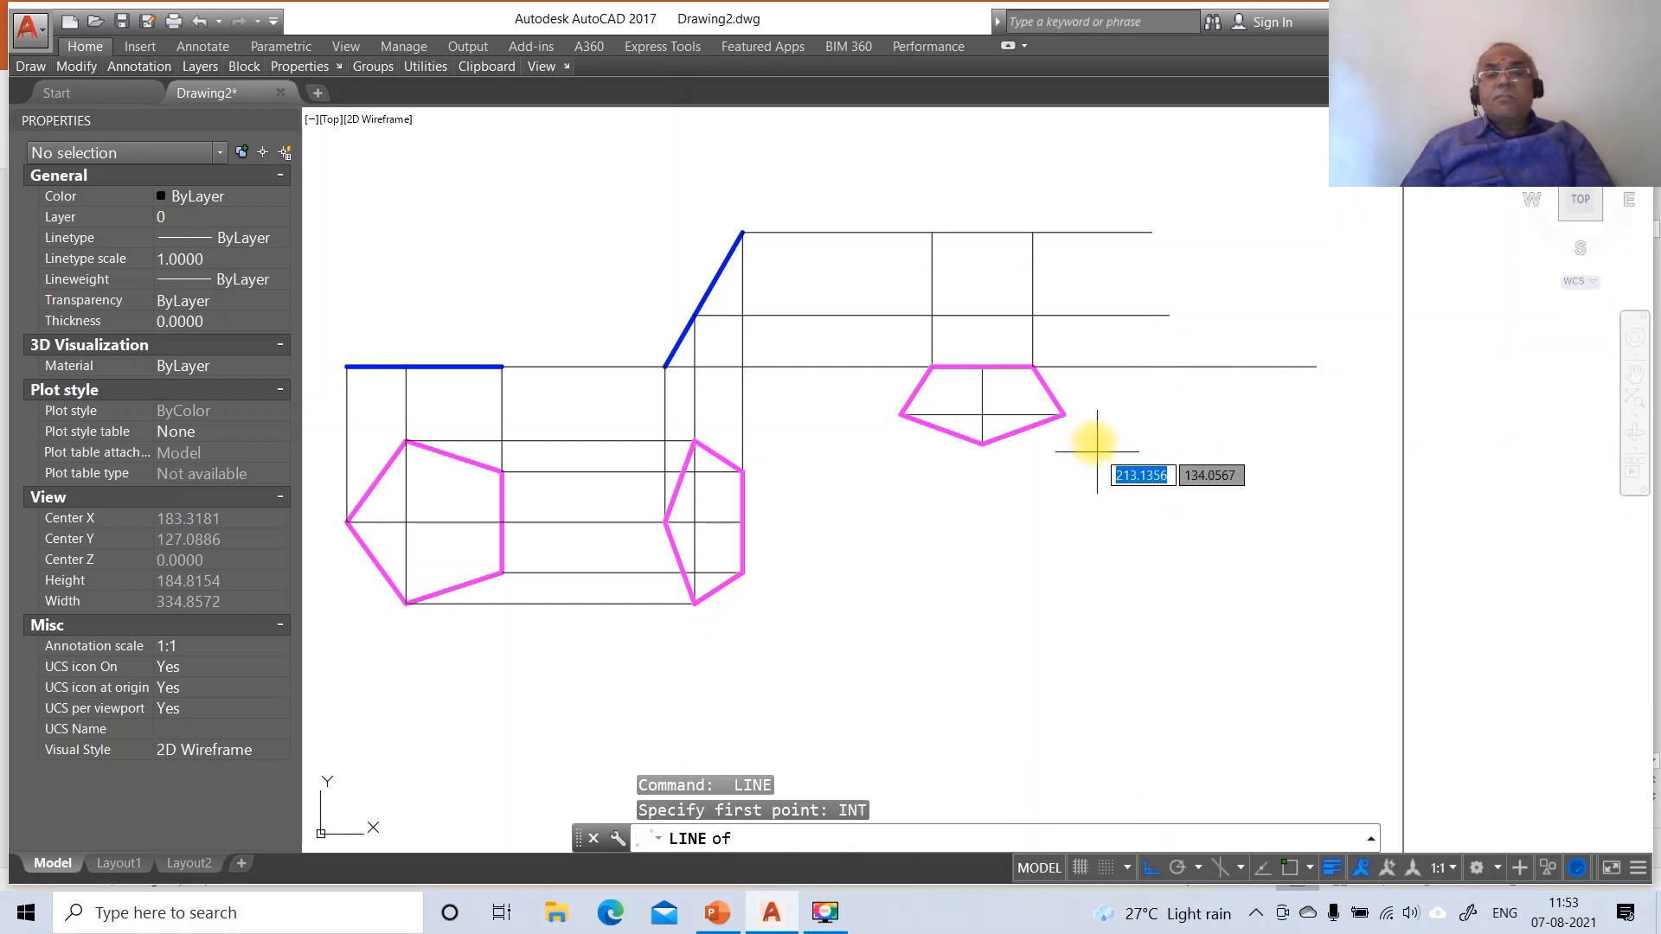
left_click(1070, 414)
type("PER")
key("Return")
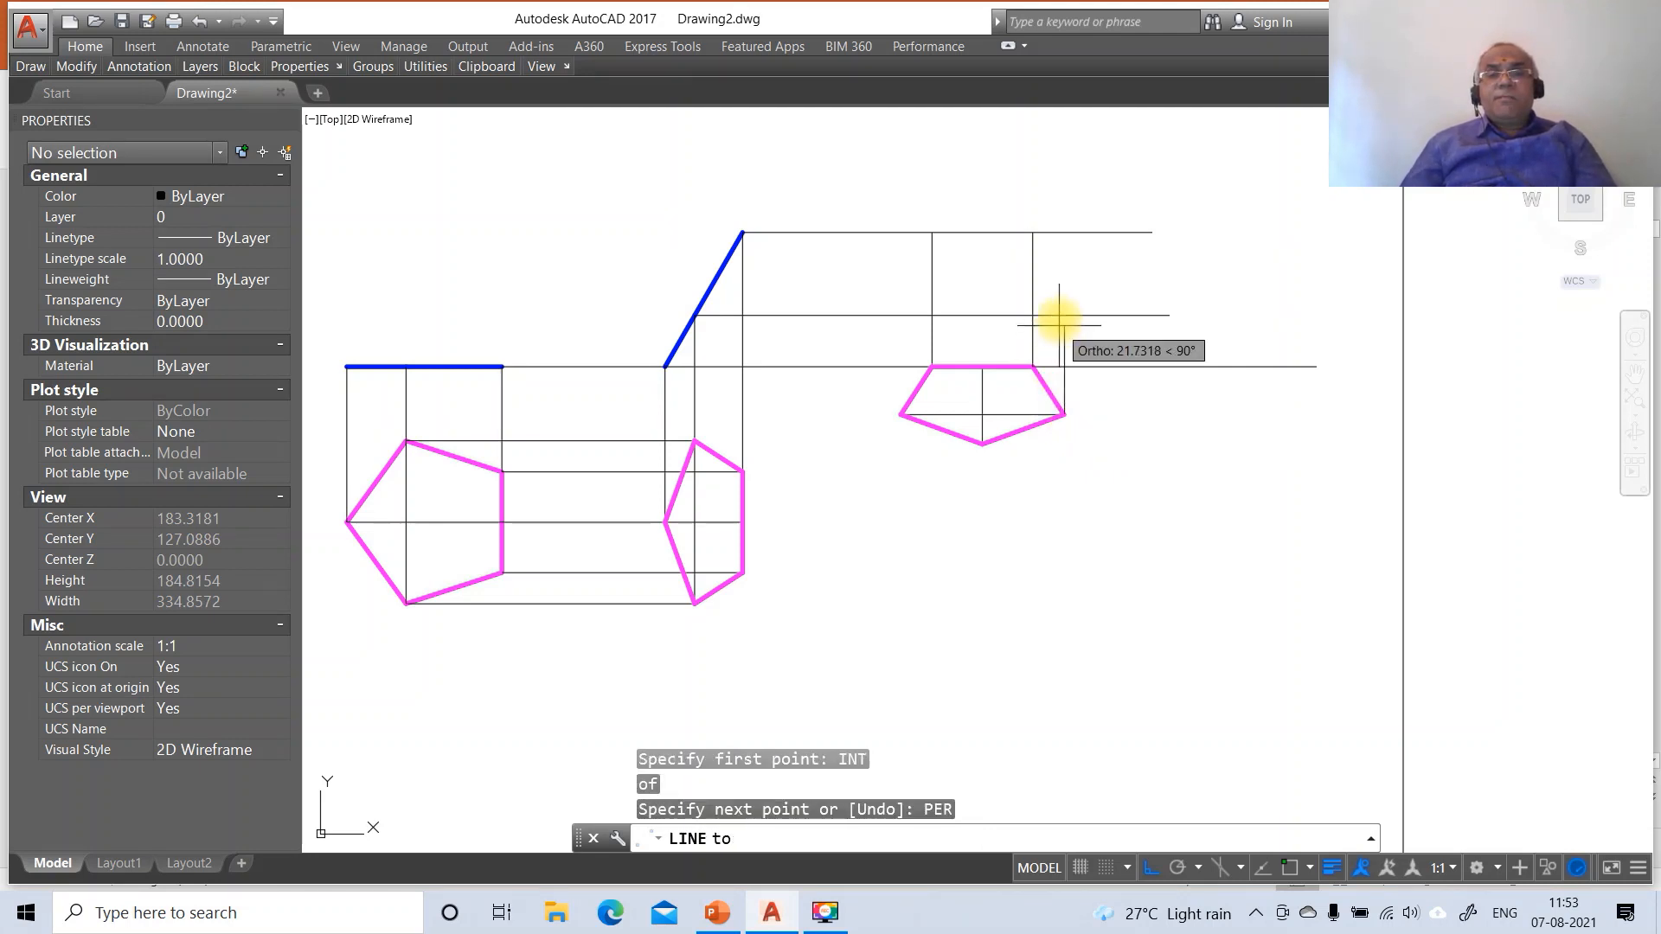
left_click(1058, 315)
key("Return")
Draw a vertical projector from the leftmost vertex of the rotated top view, perpendicular to the middle horizontal line
key("Return")
type("INT")
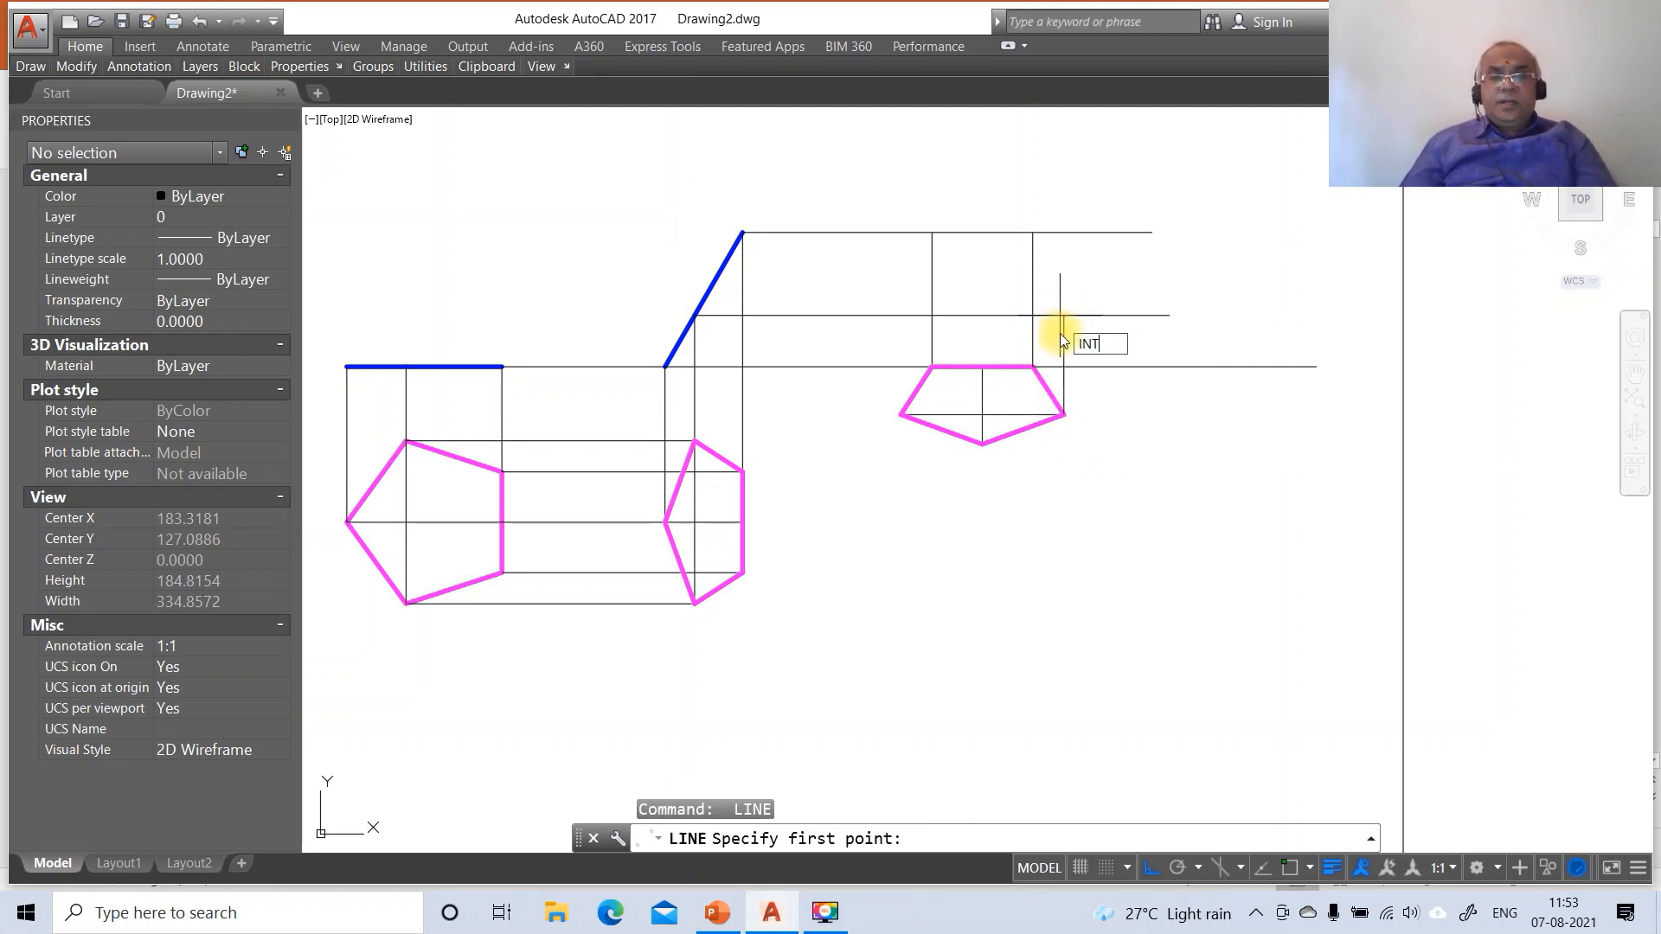
key("Return")
left_click(900, 416)
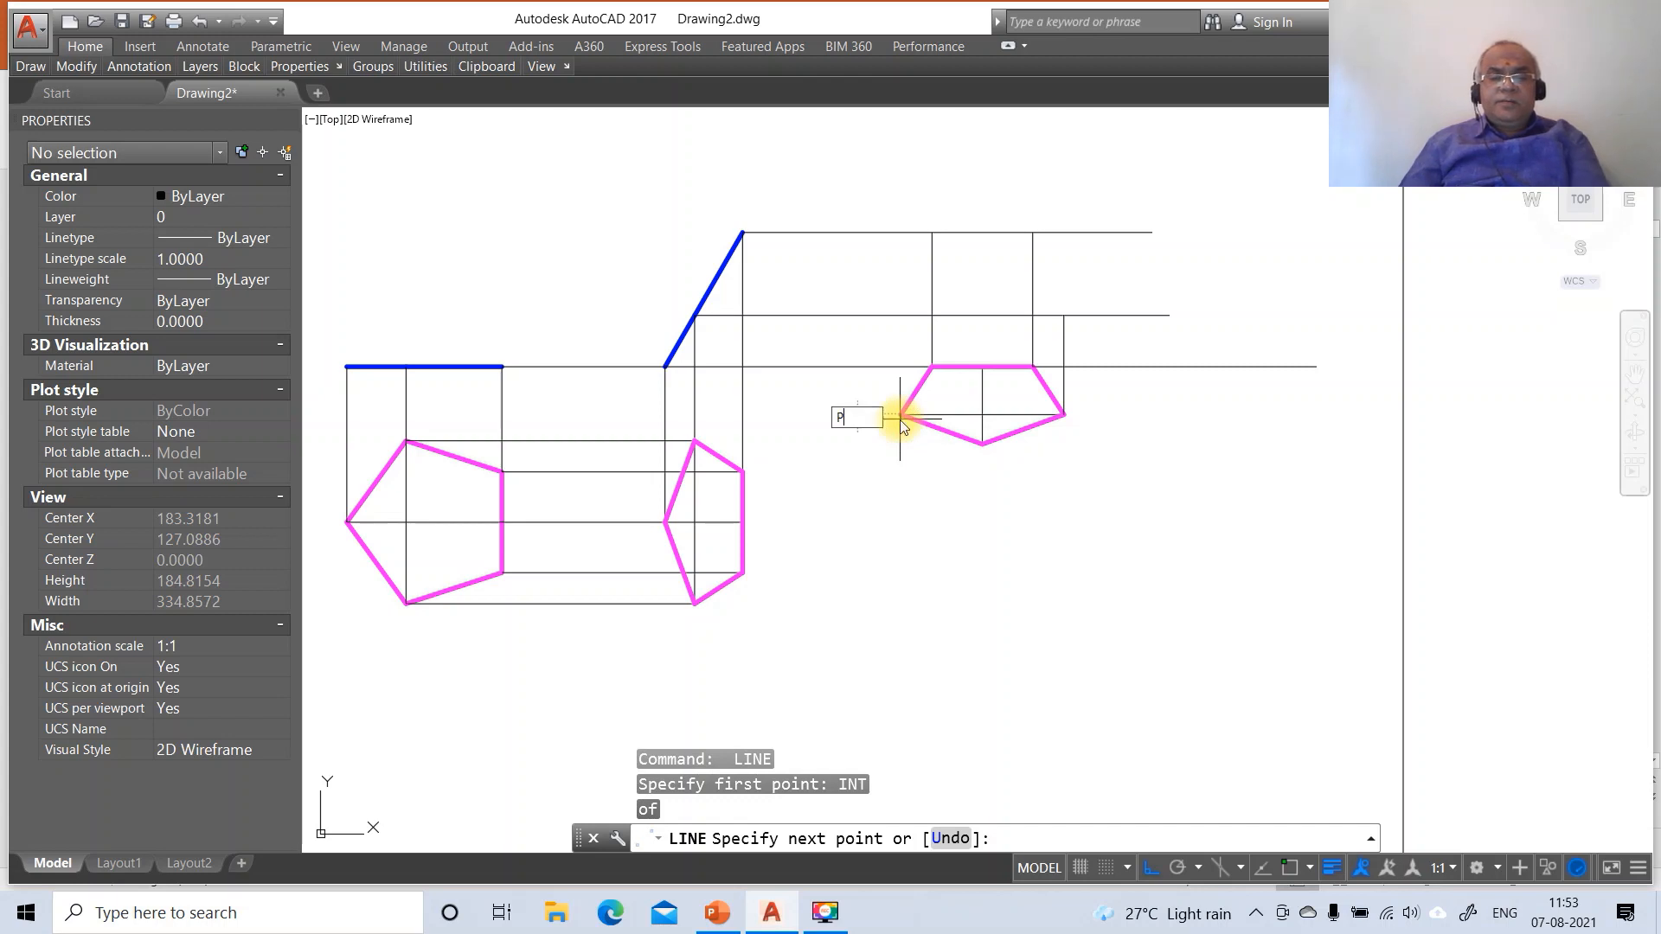
type("PER")
key("Return")
left_click(907, 317)
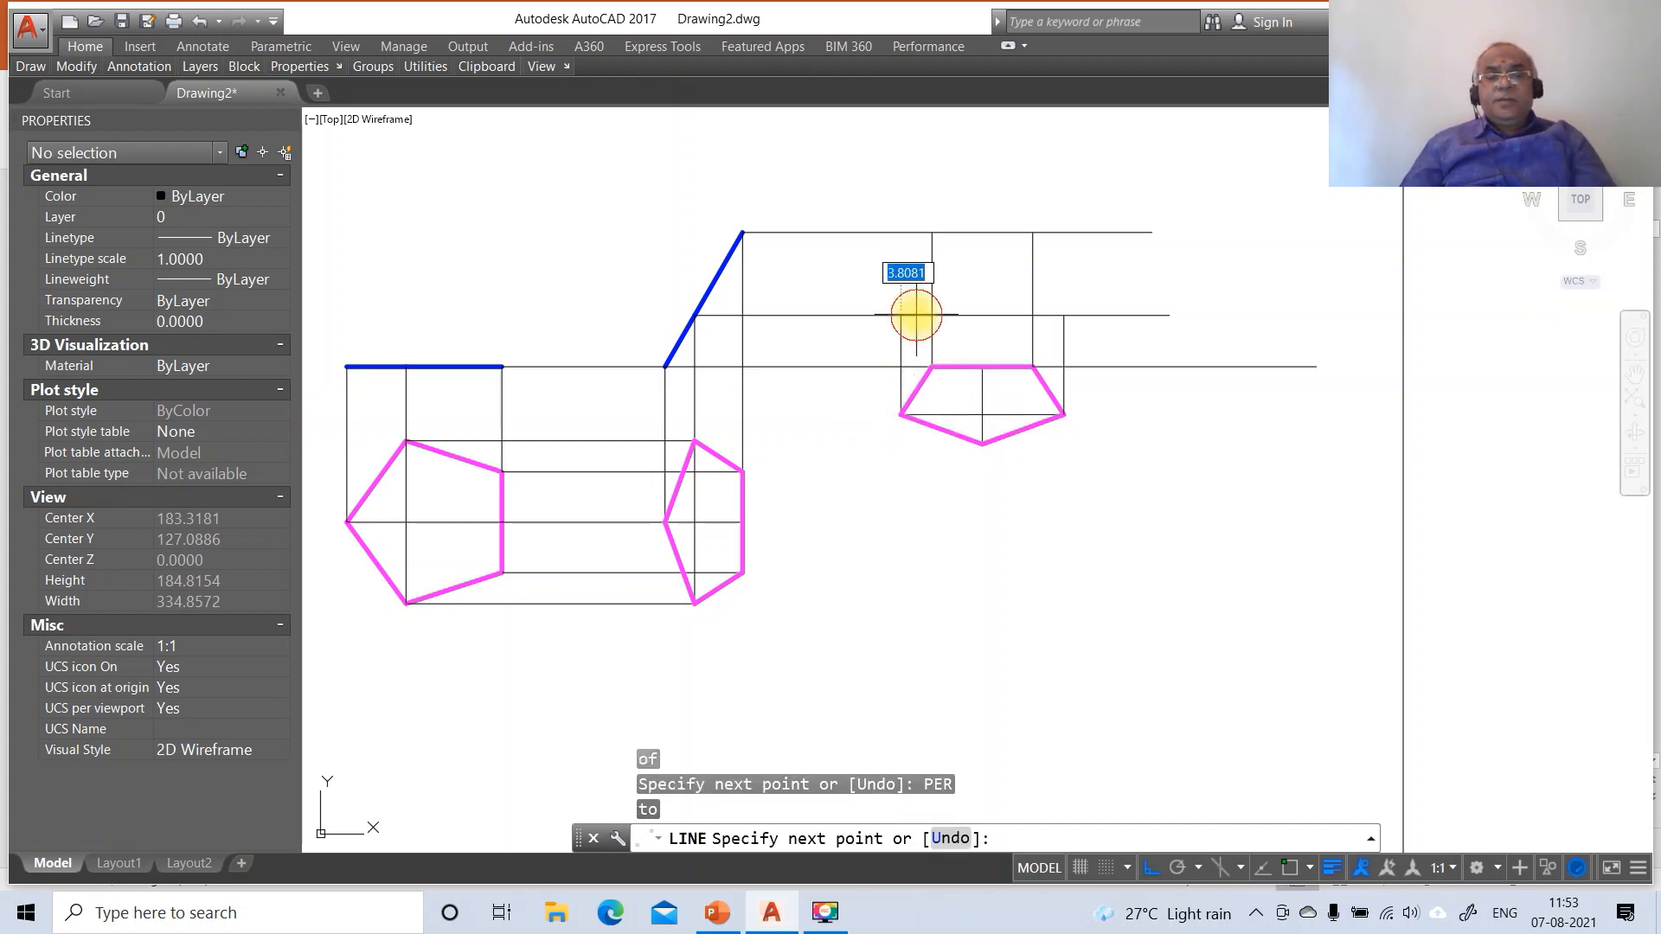
key("Return")
Fillet the upper and middle horizontal lines into sharp corners with their right-hand vertical projectors, using radius 0
type("F")
key("Return")
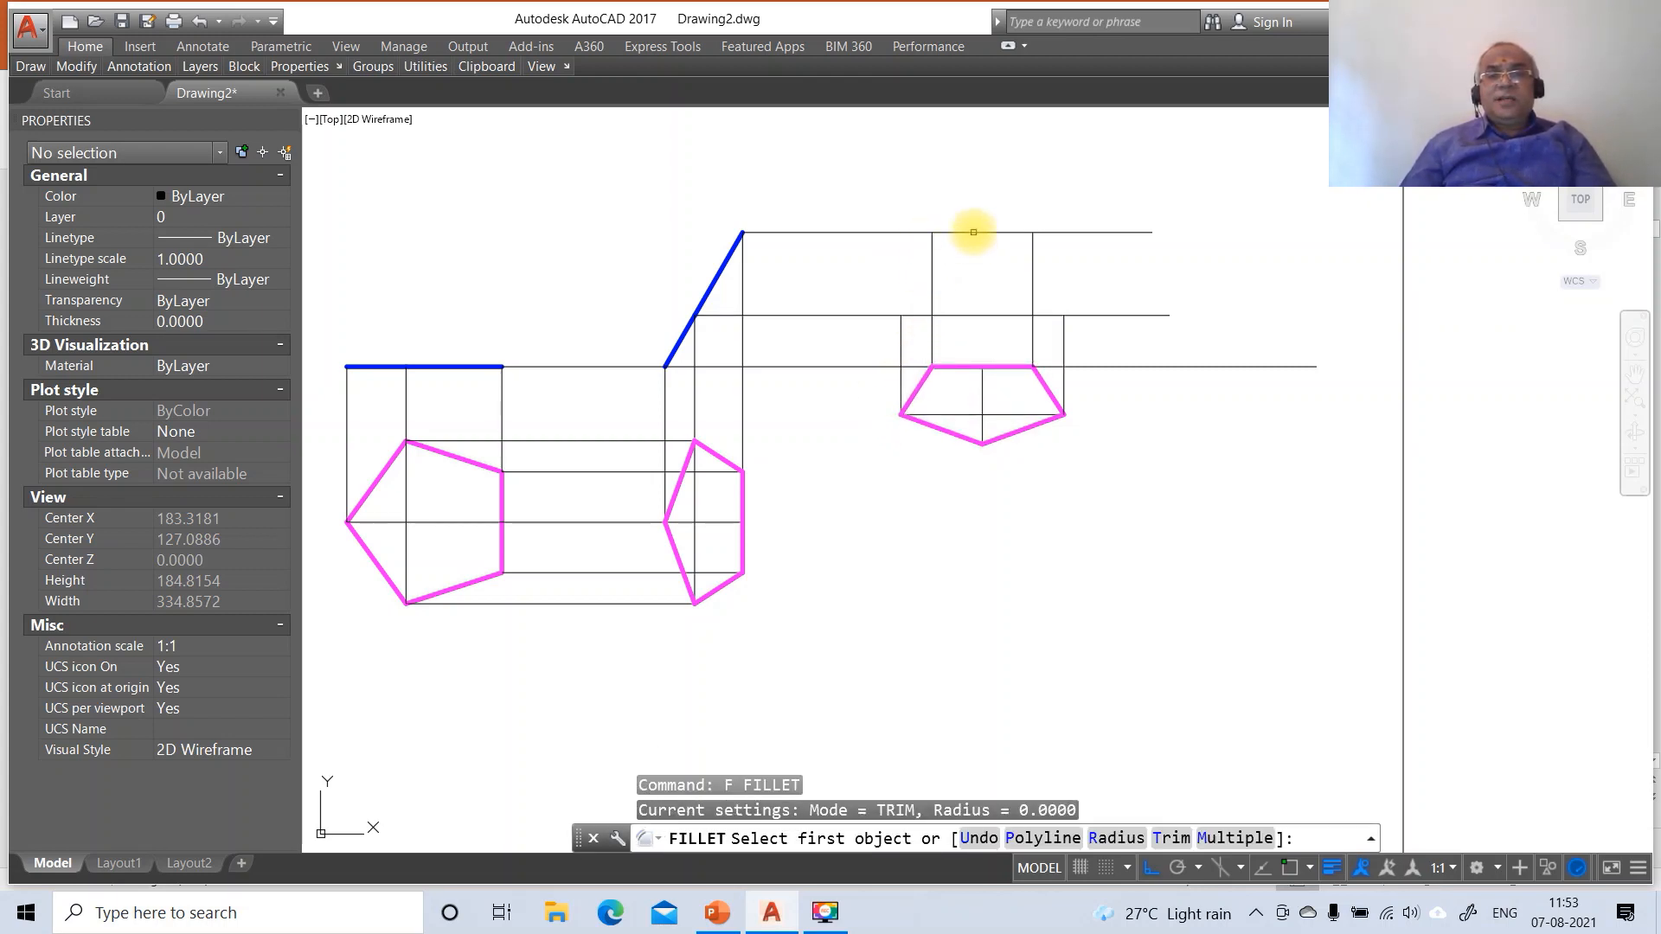
left_click(975, 231)
left_click(1030, 258)
key("Return")
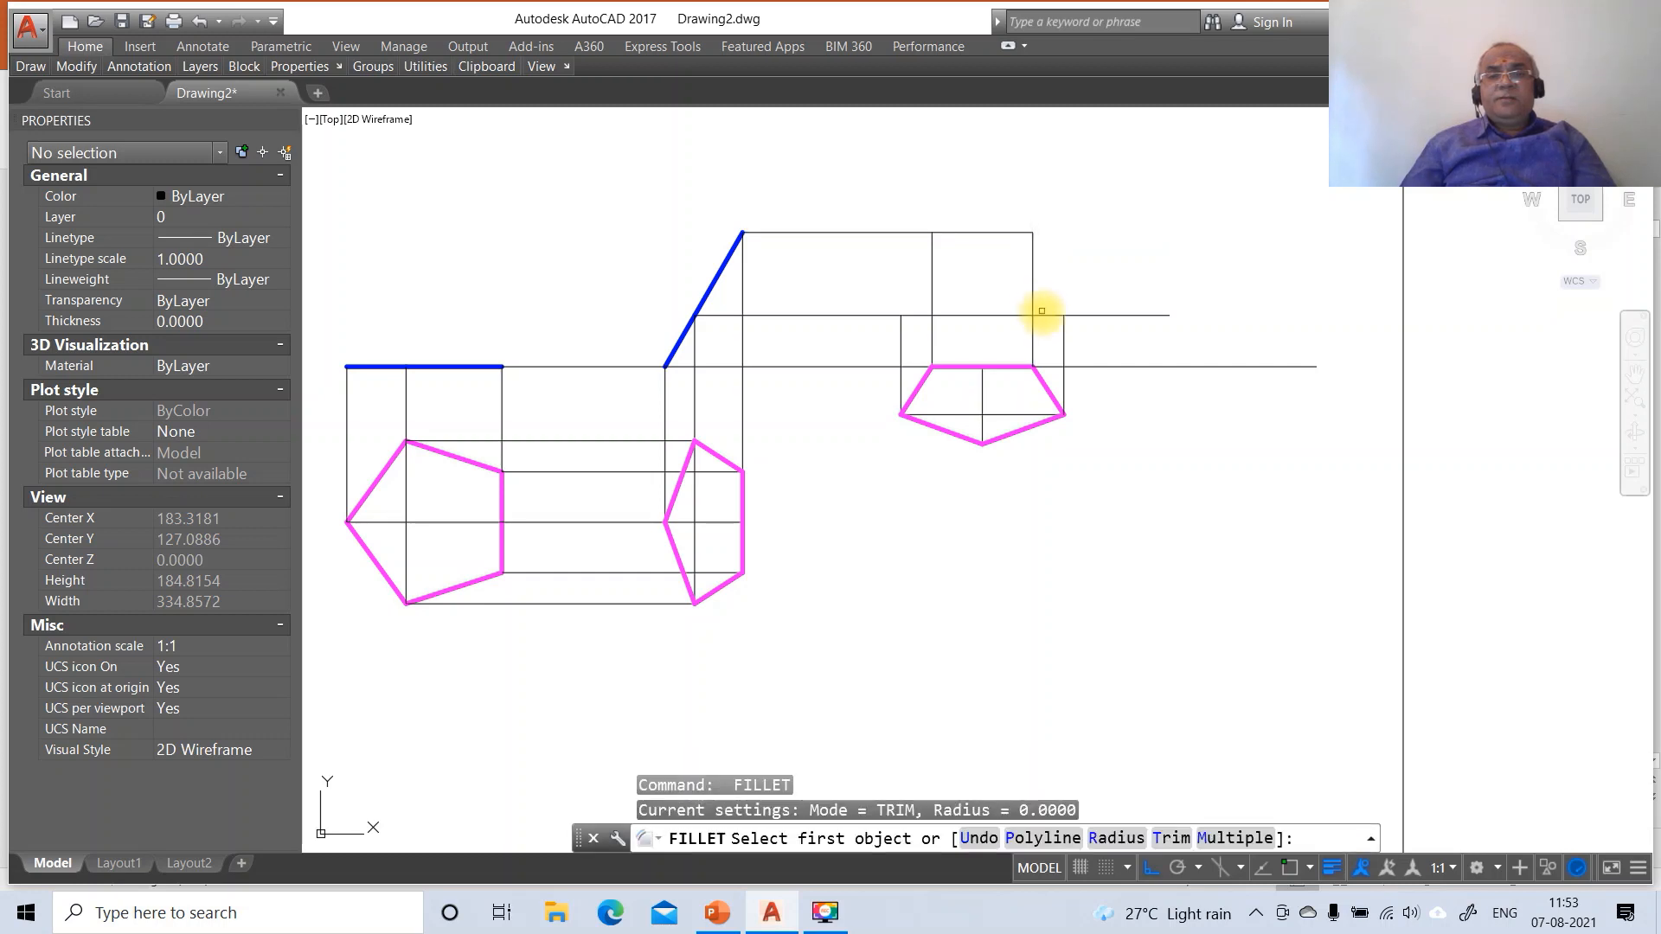
left_click(1049, 315)
left_click(1059, 329)
left_click(1063, 334)
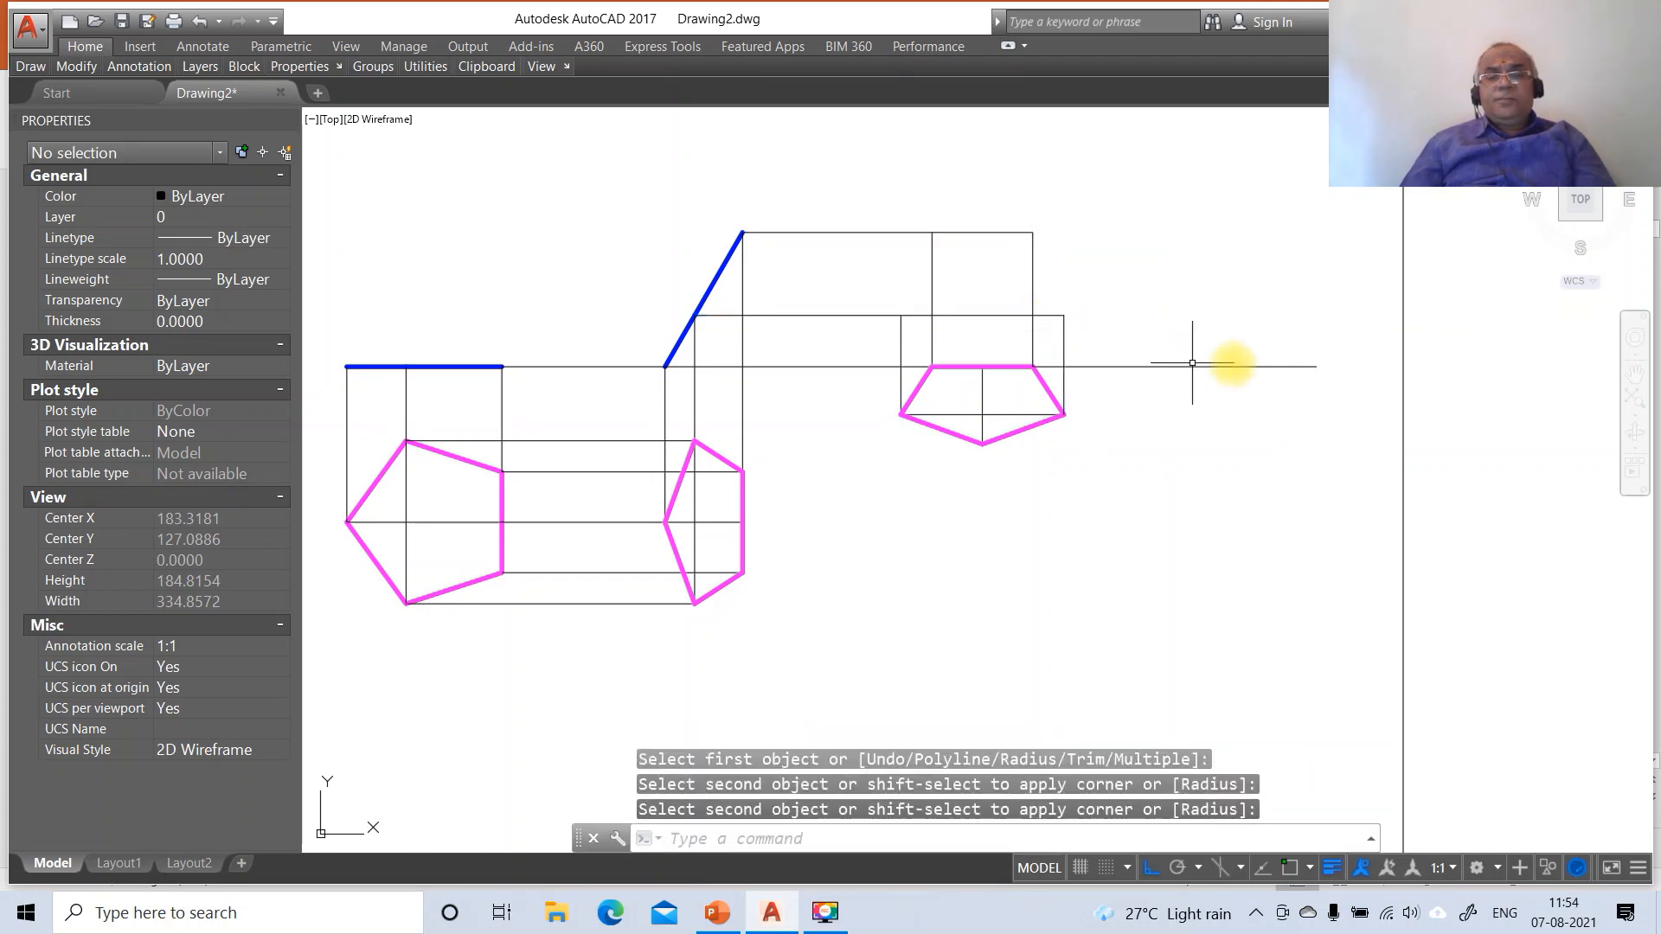
Draw the right side of the final front view from the upper right corner through the middle right corner to the centre point on XY
type("l")
key("Return")
type("int")
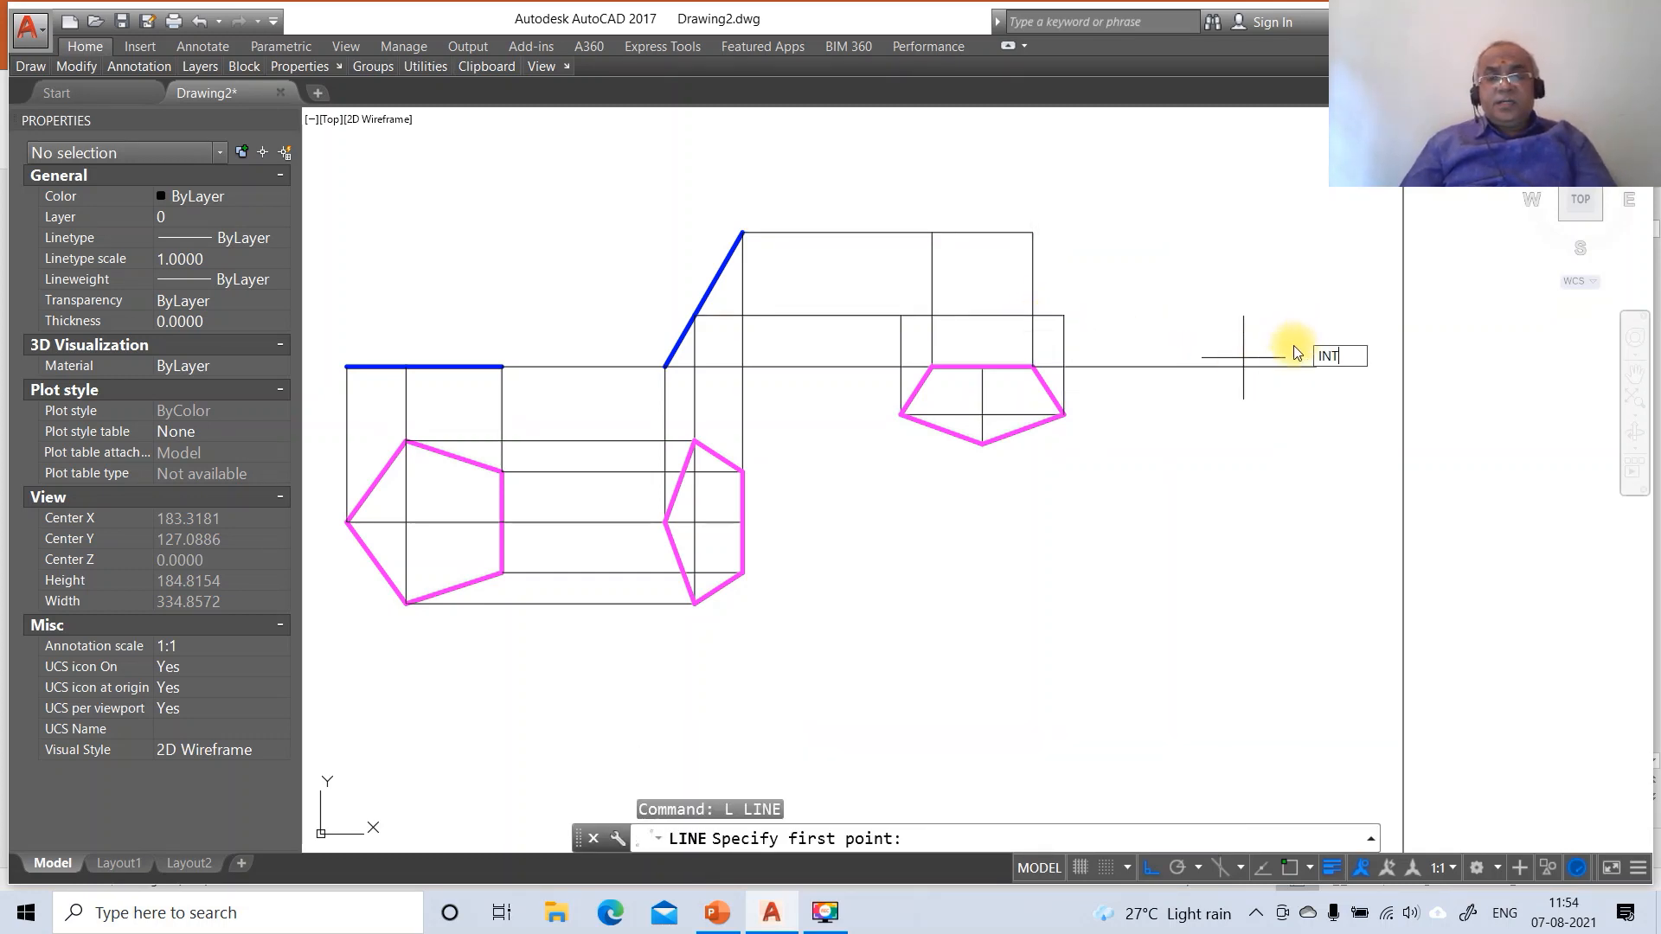
key("Return")
left_click(1032, 234)
type("in")
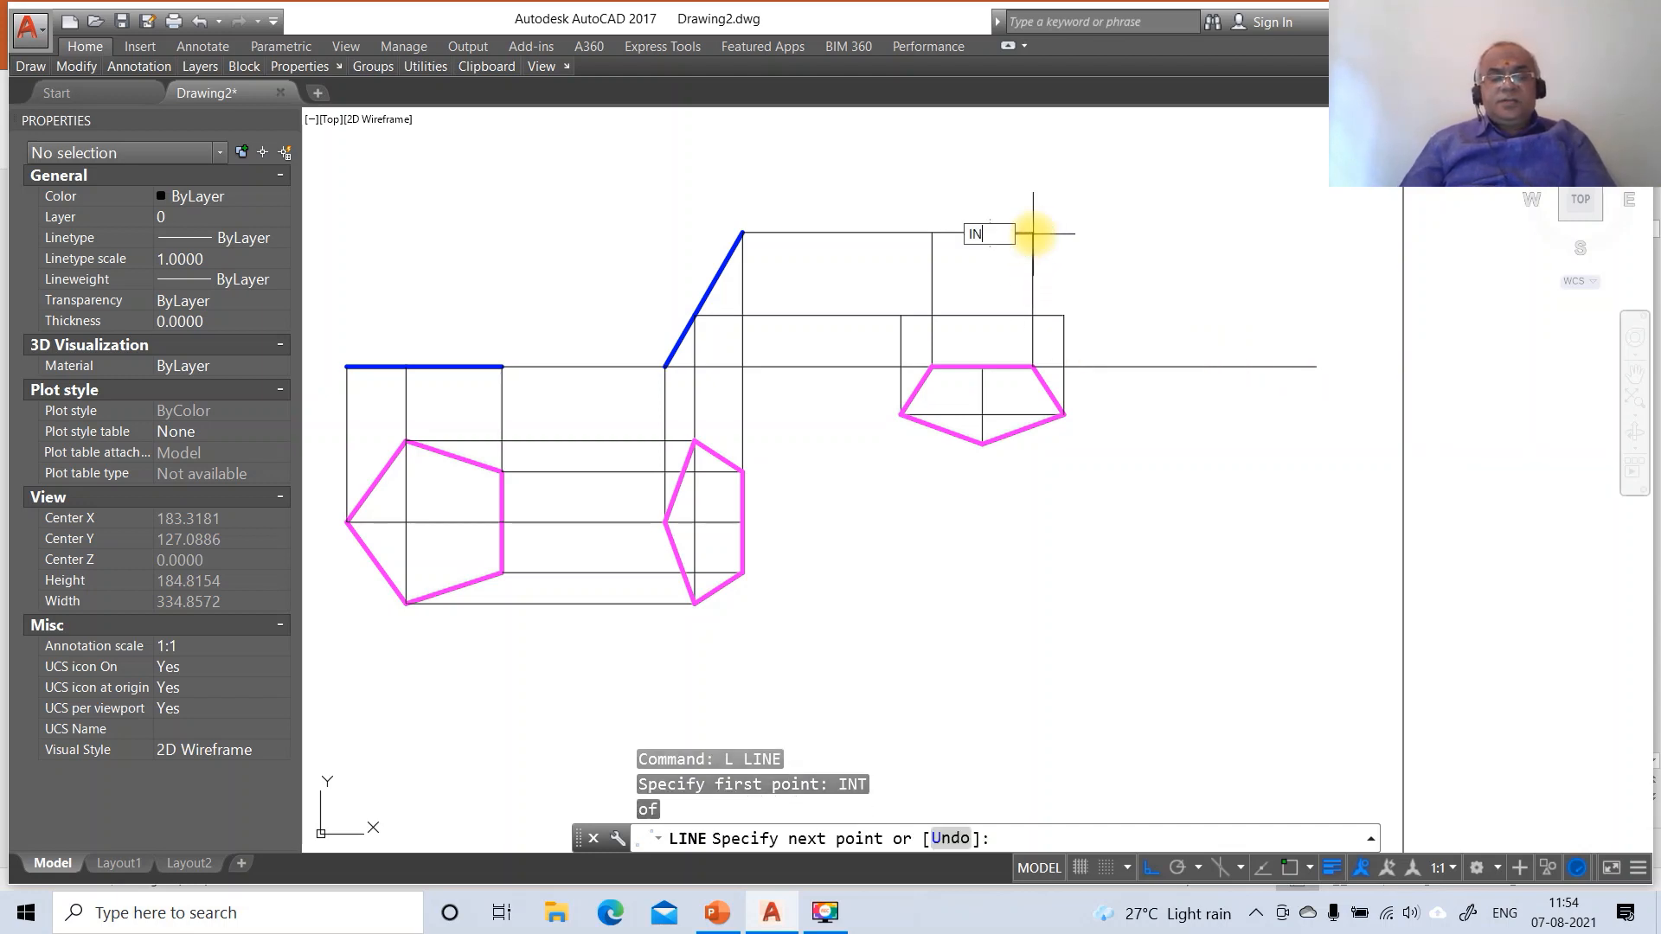
type("t")
key("Return")
left_click(1064, 315)
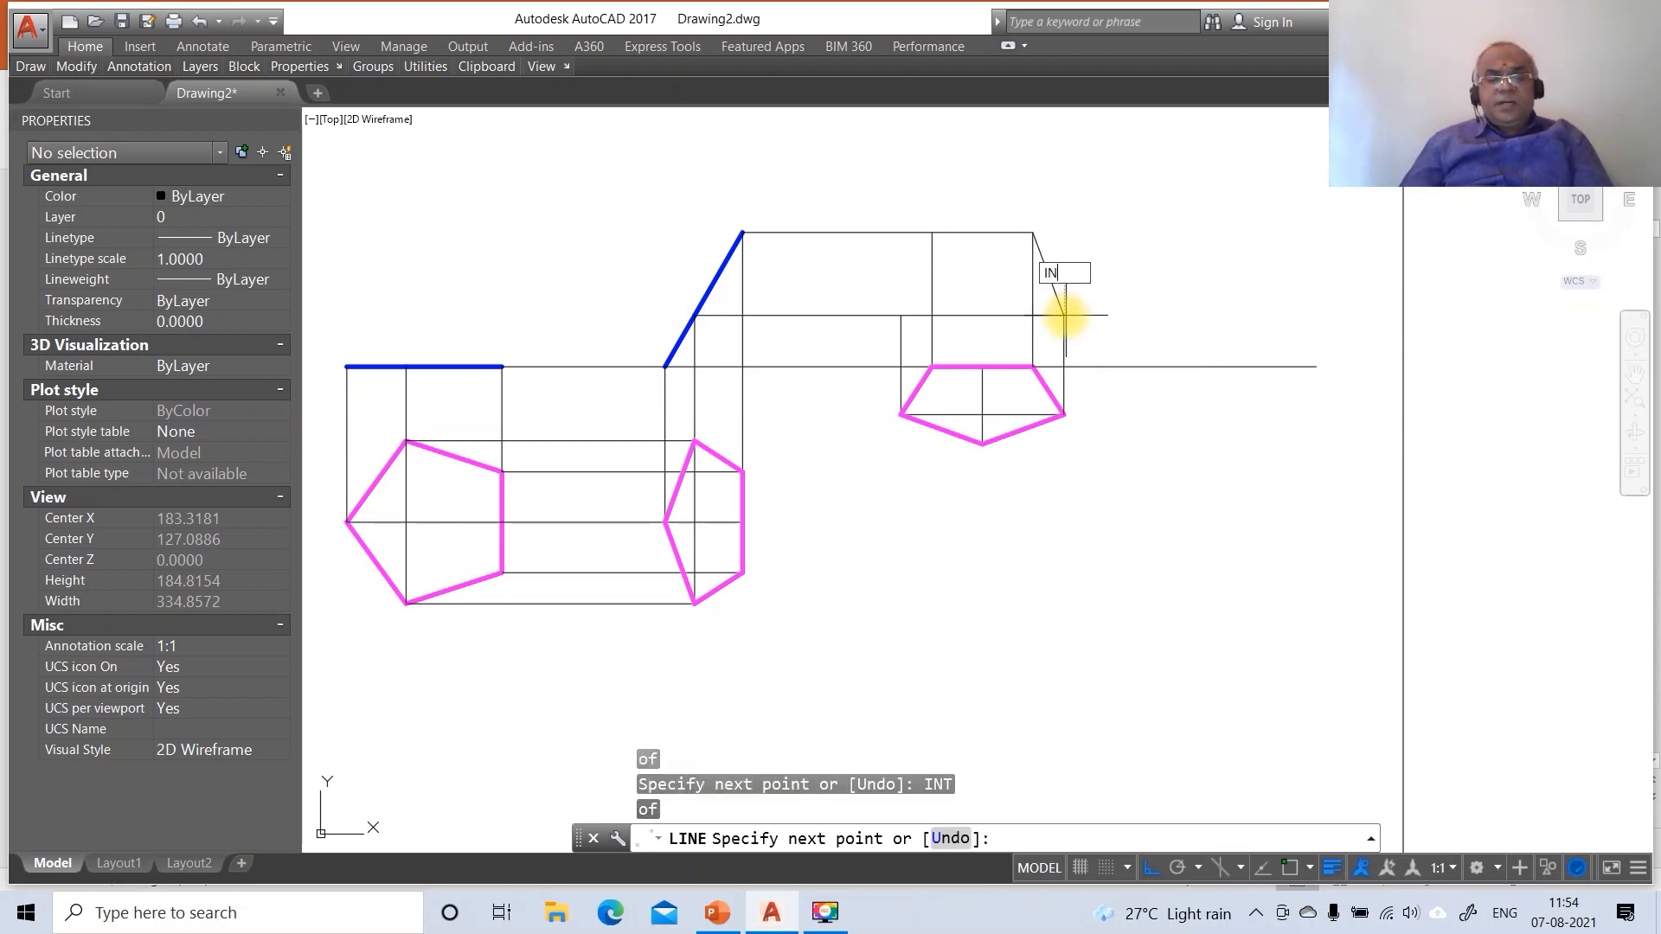
key("Return")
left_click(985, 369)
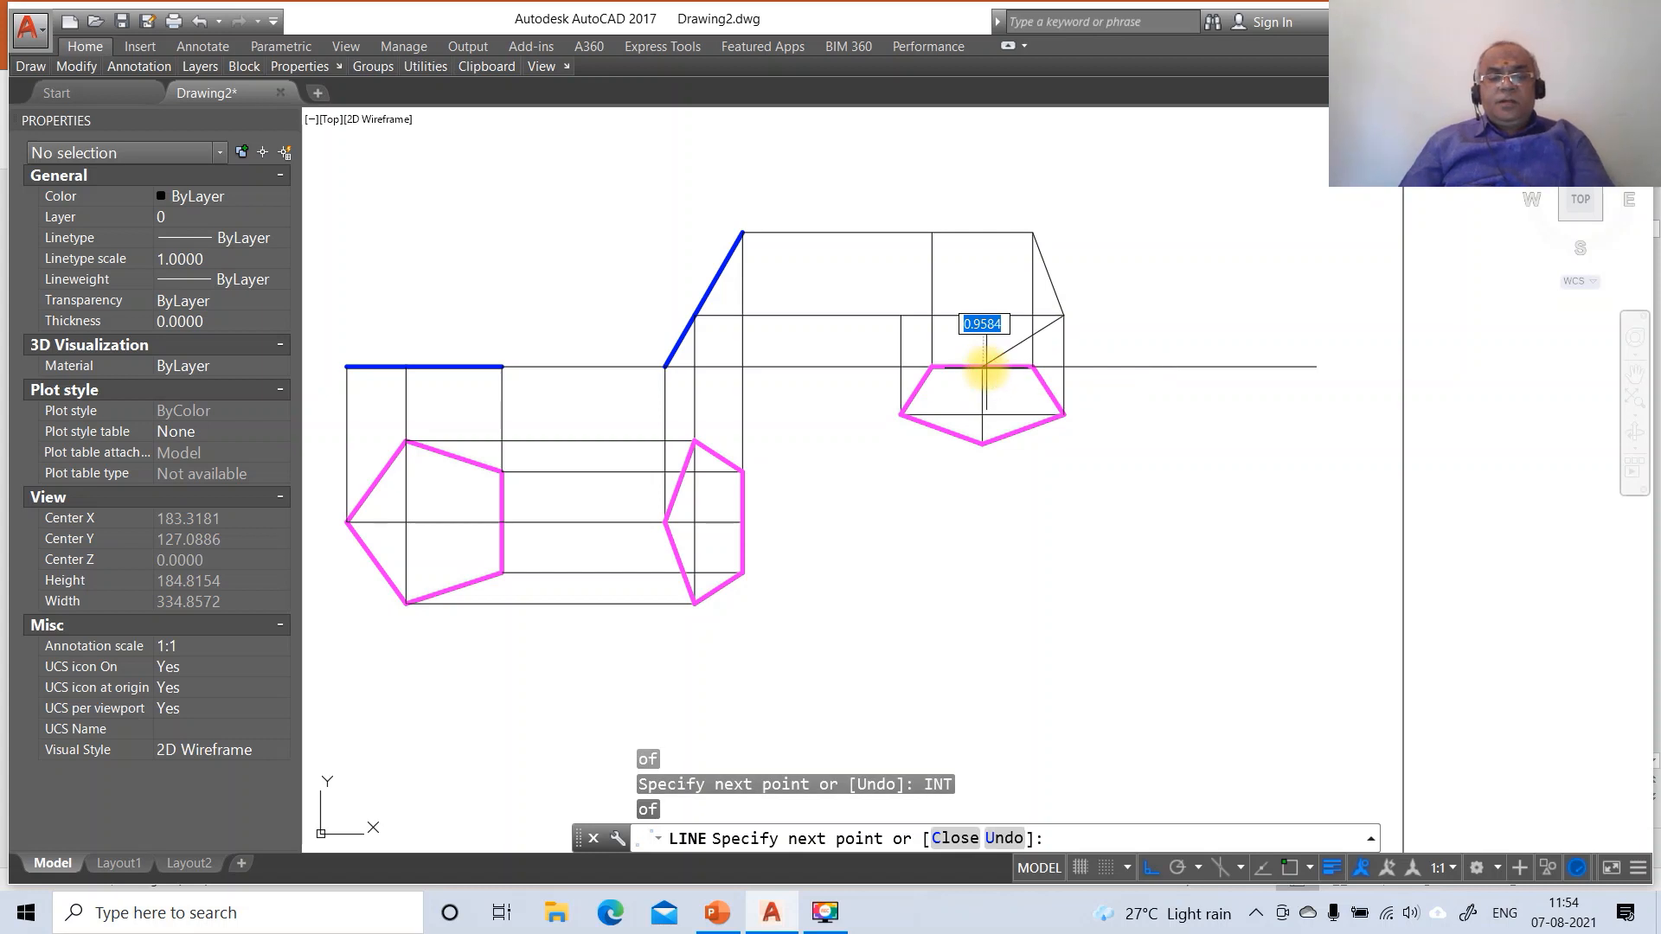
Continue the final front view outline from the XY point to the middle left intersection and up to the upper left intersection
type("int")
key("Return")
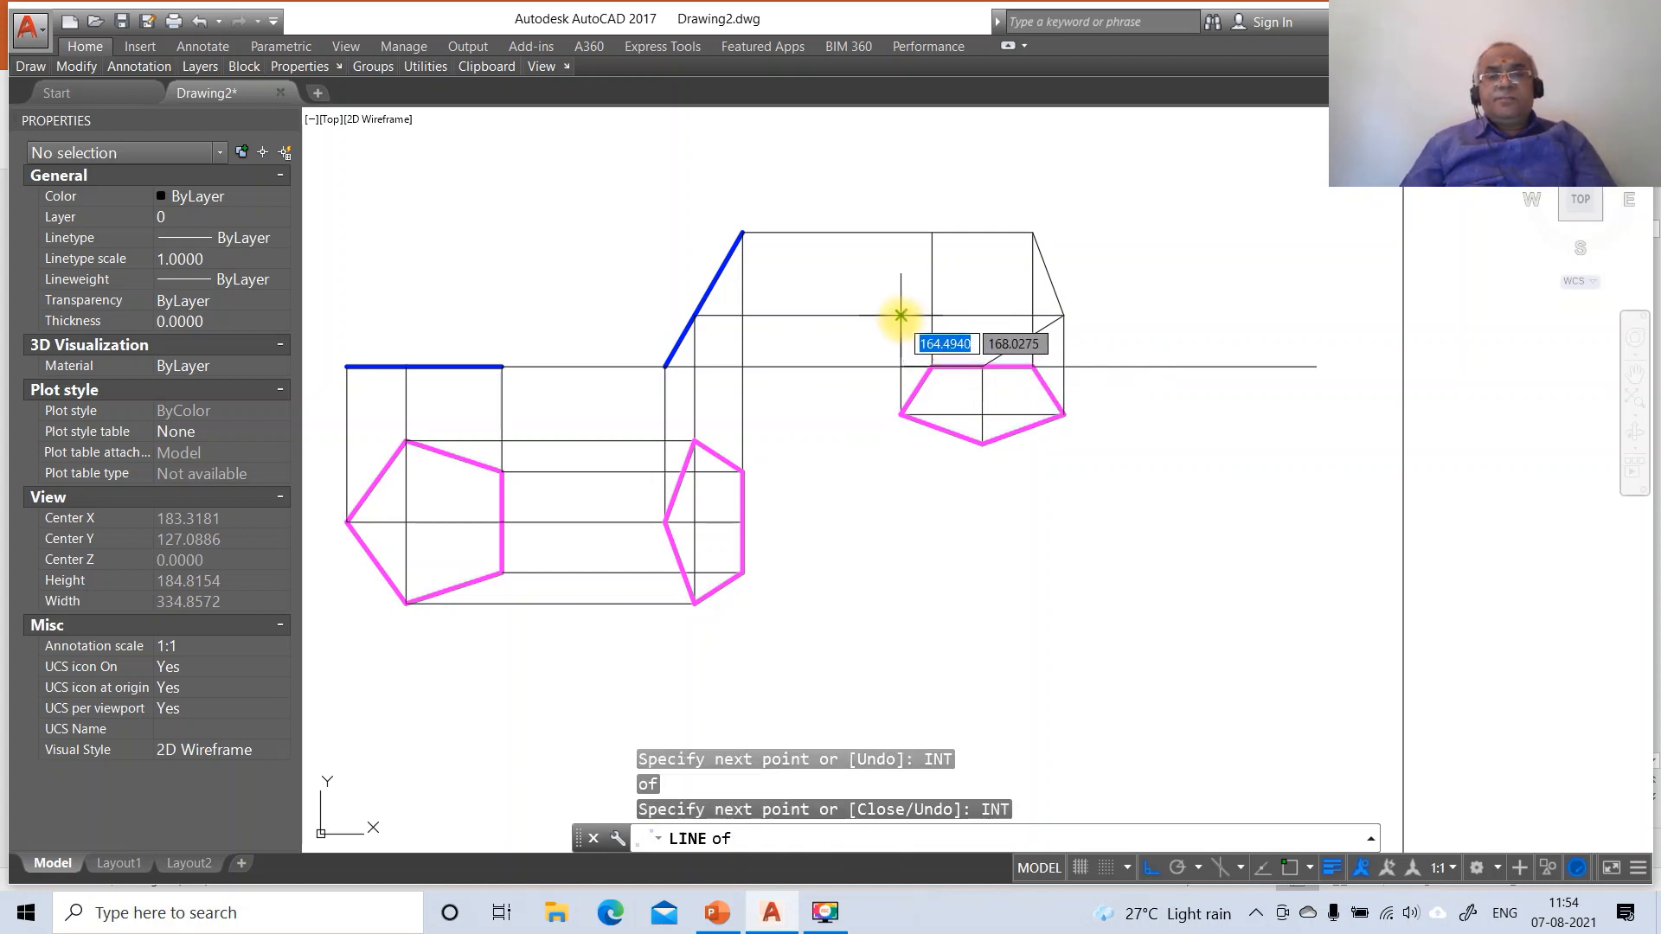
left_click(901, 315)
type("int")
key("Return")
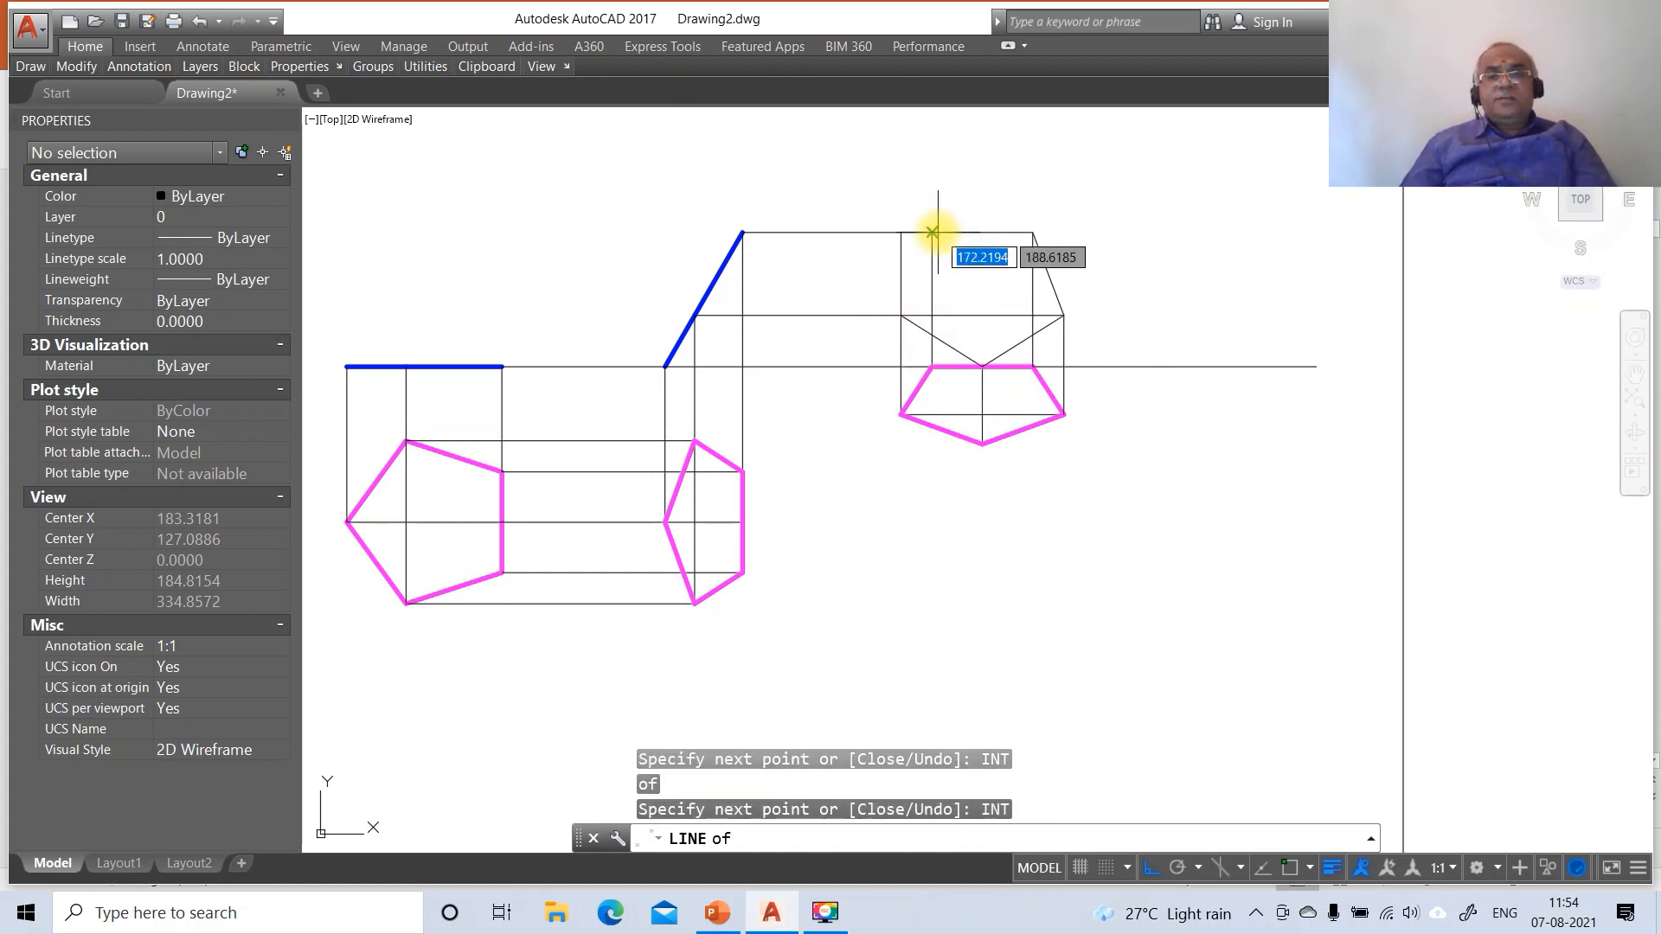
left_click(936, 238)
key("Return")
Break the upper horizontal line at a single point, its intersection with the final front view's upper left vertex
type("br")
key("Return")
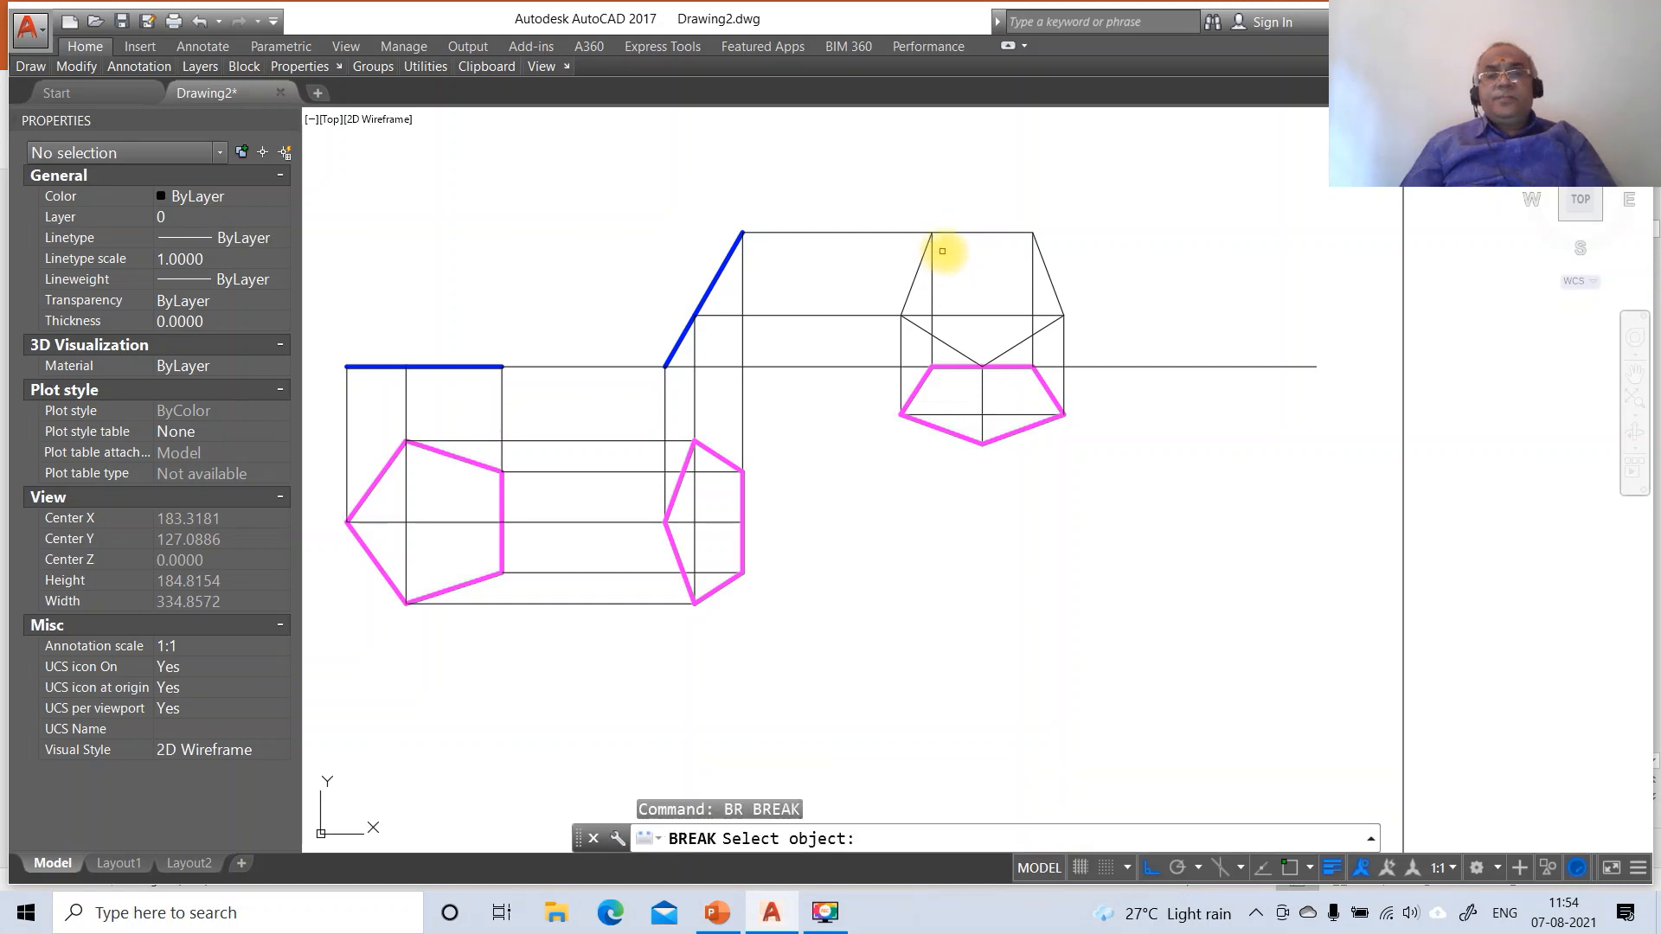
left_click(951, 235)
type("f")
key("Return")
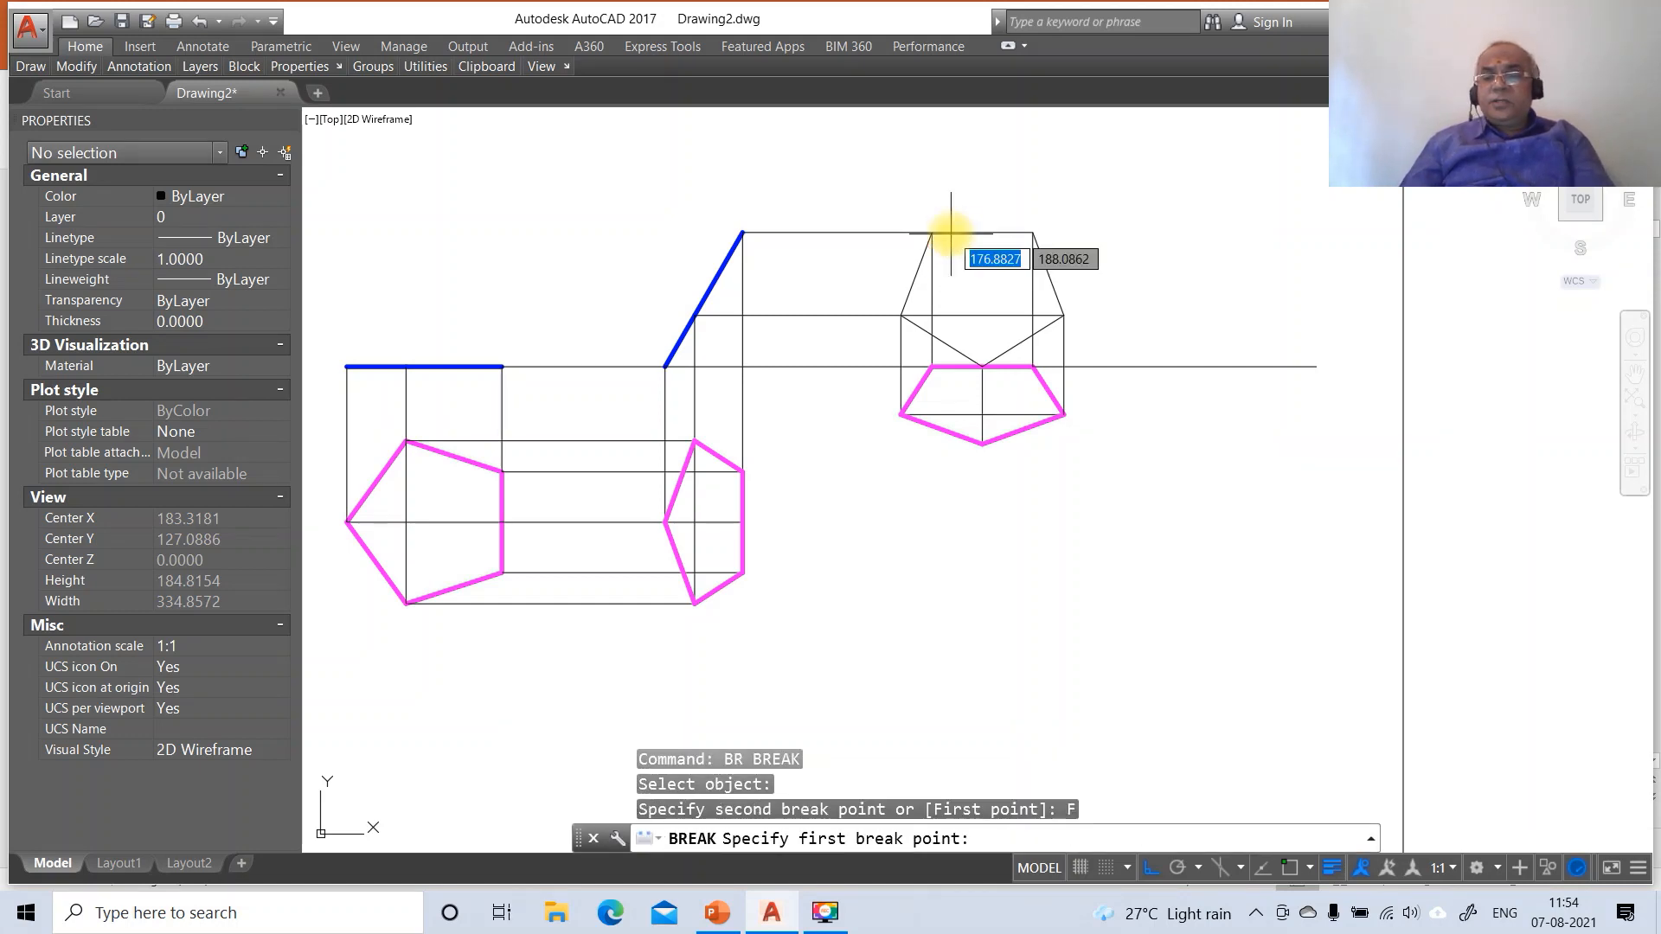
type("int")
key("Return")
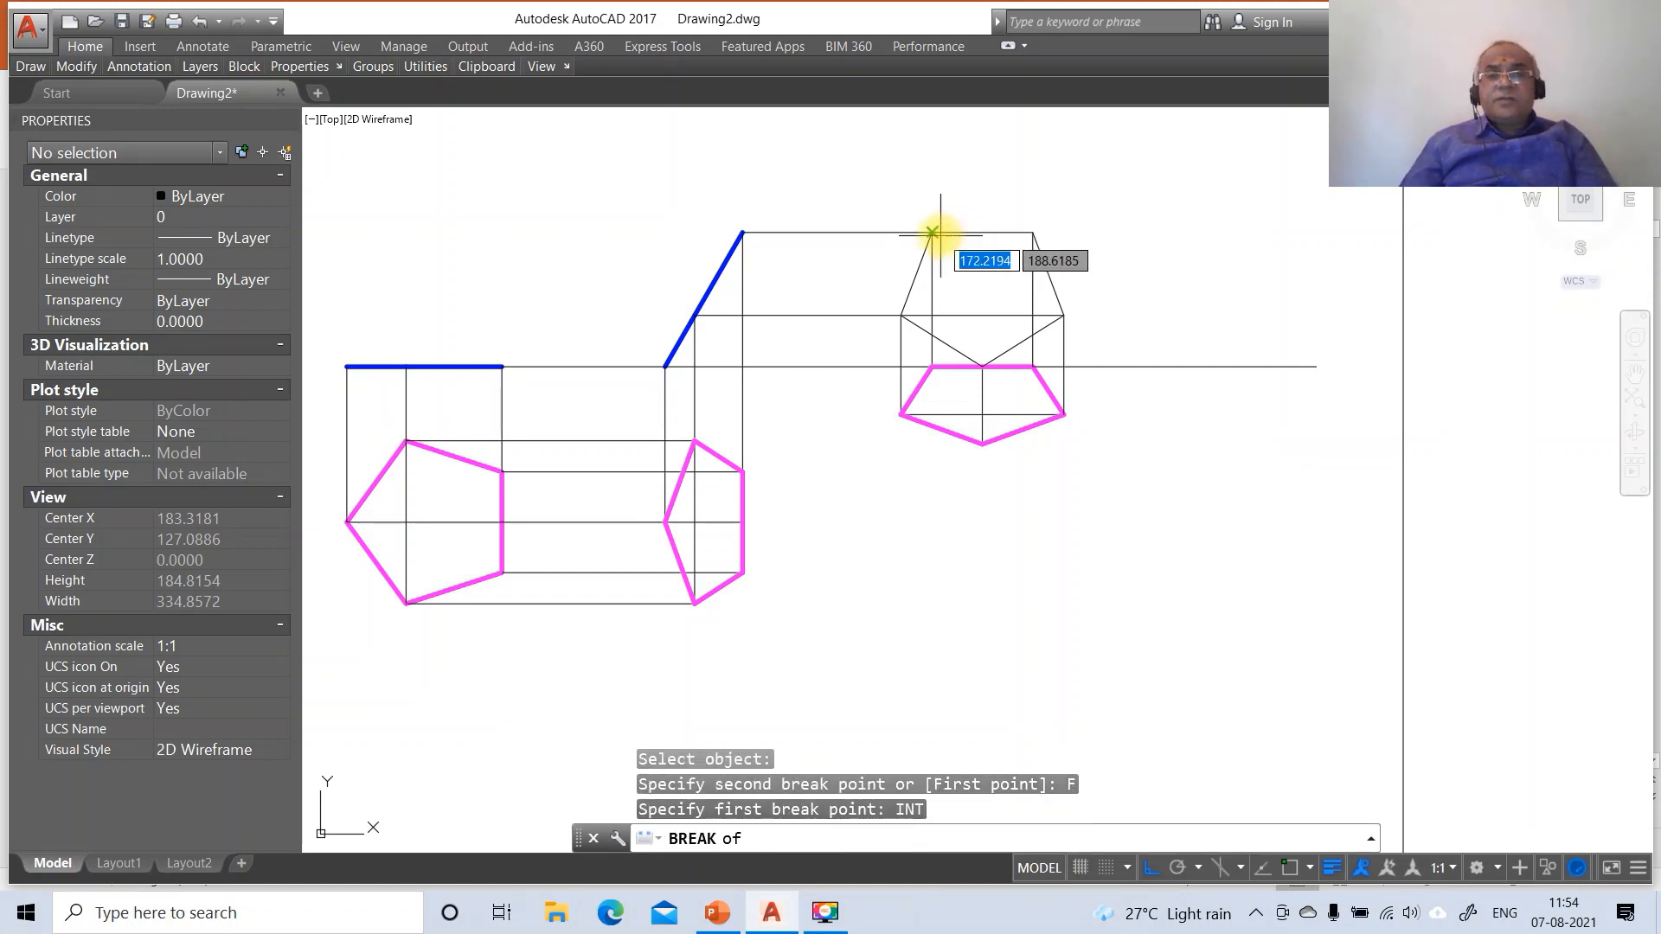
left_click(940, 235)
type("@")
key("Return")
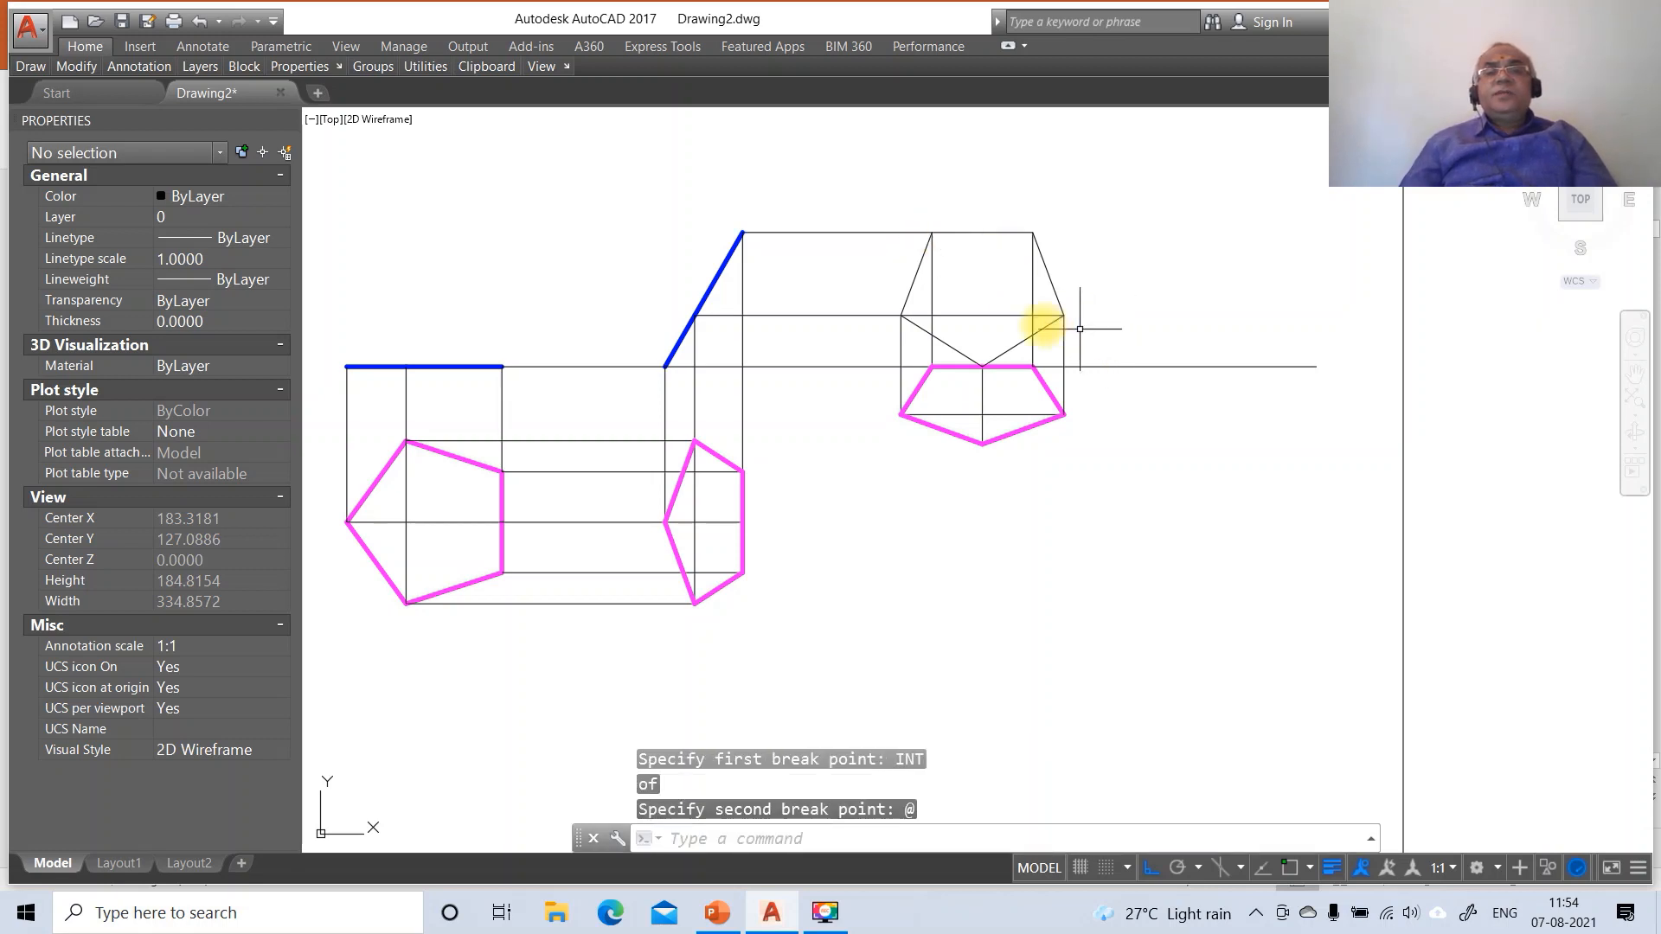
Assign the five outline lines of the final front view pentagon to layer FV and clear the selection
left_click(989, 232)
left_click(1053, 266)
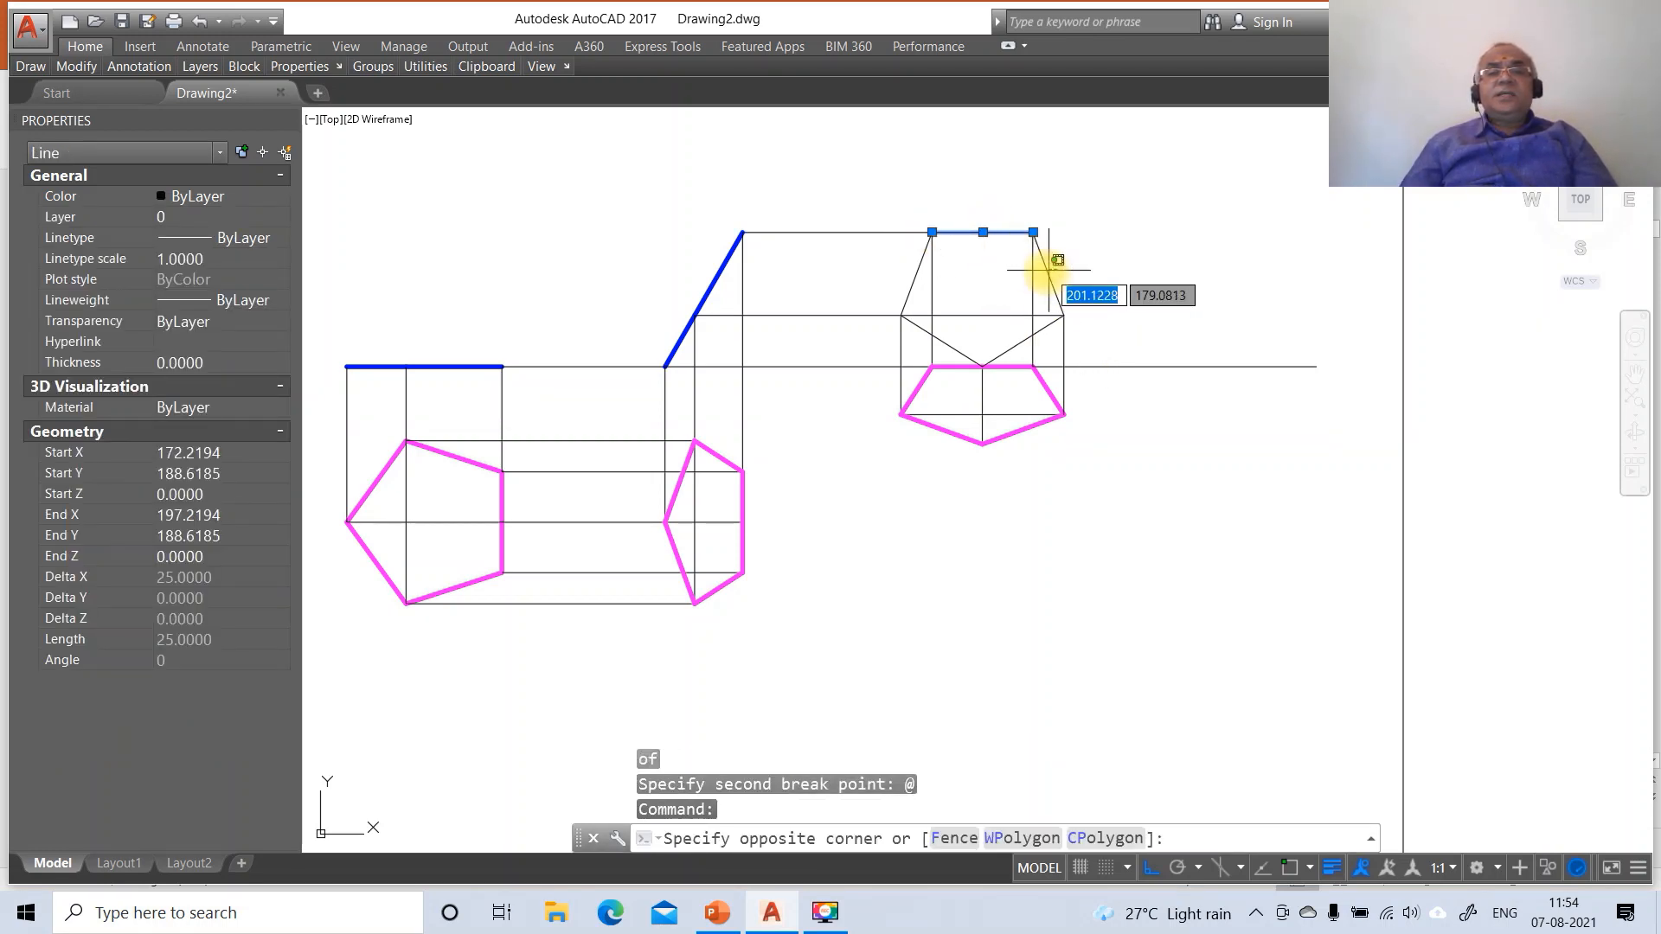
left_click(1043, 295)
left_click(1045, 326)
left_click(1038, 330)
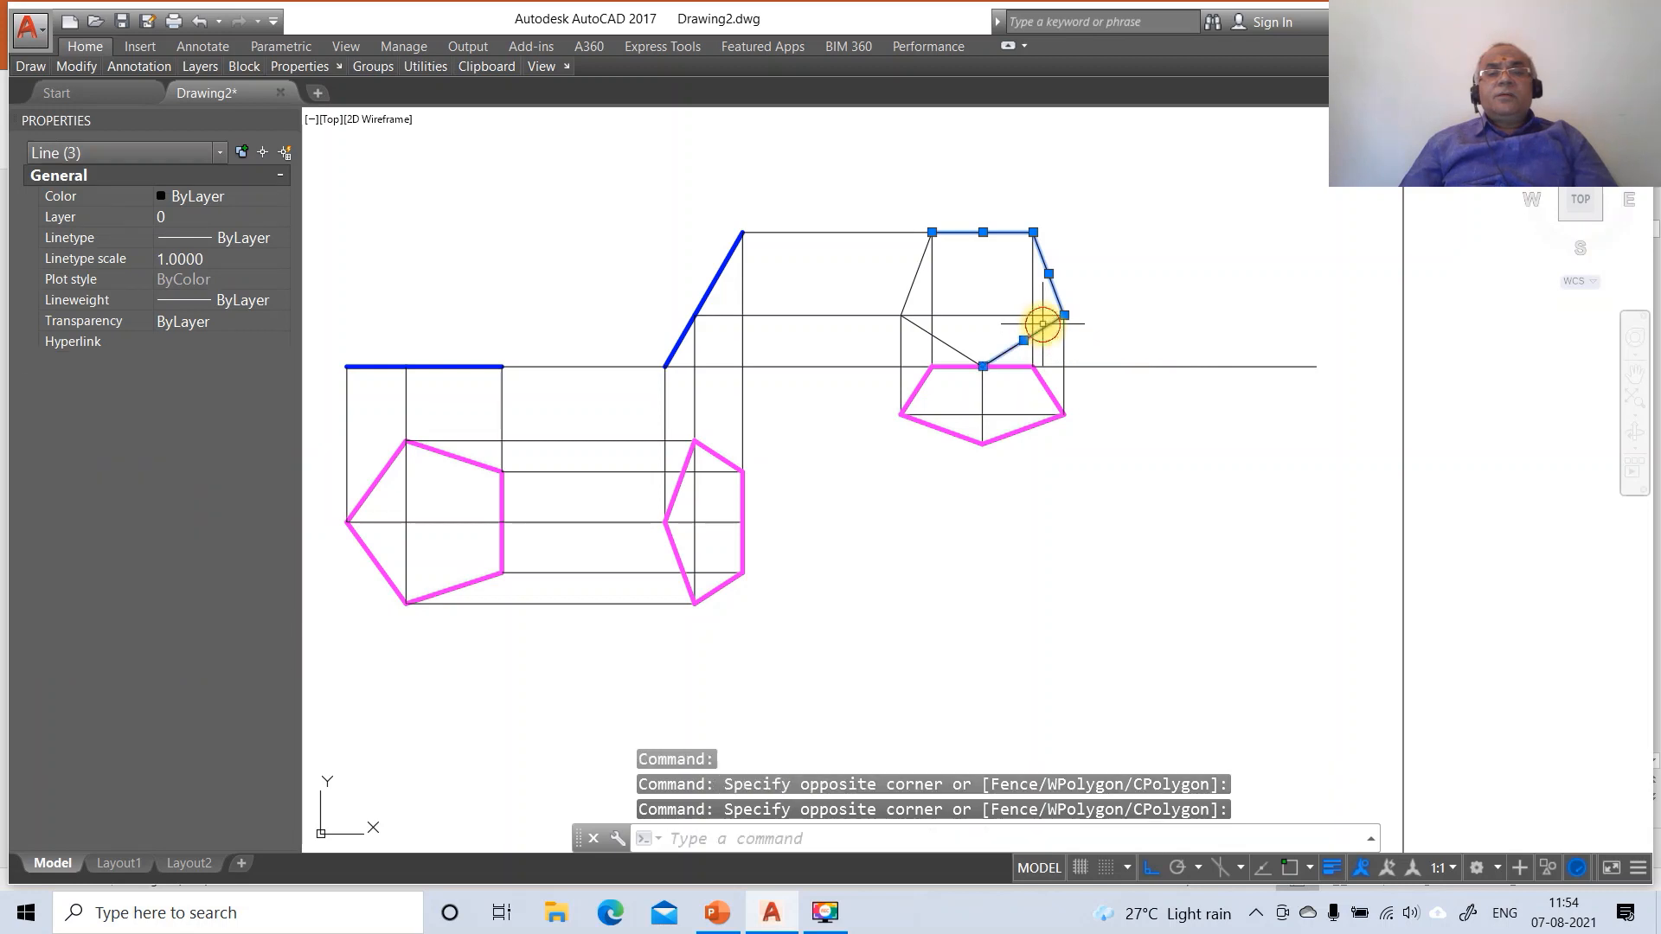
left_click(949, 343)
left_click(908, 288)
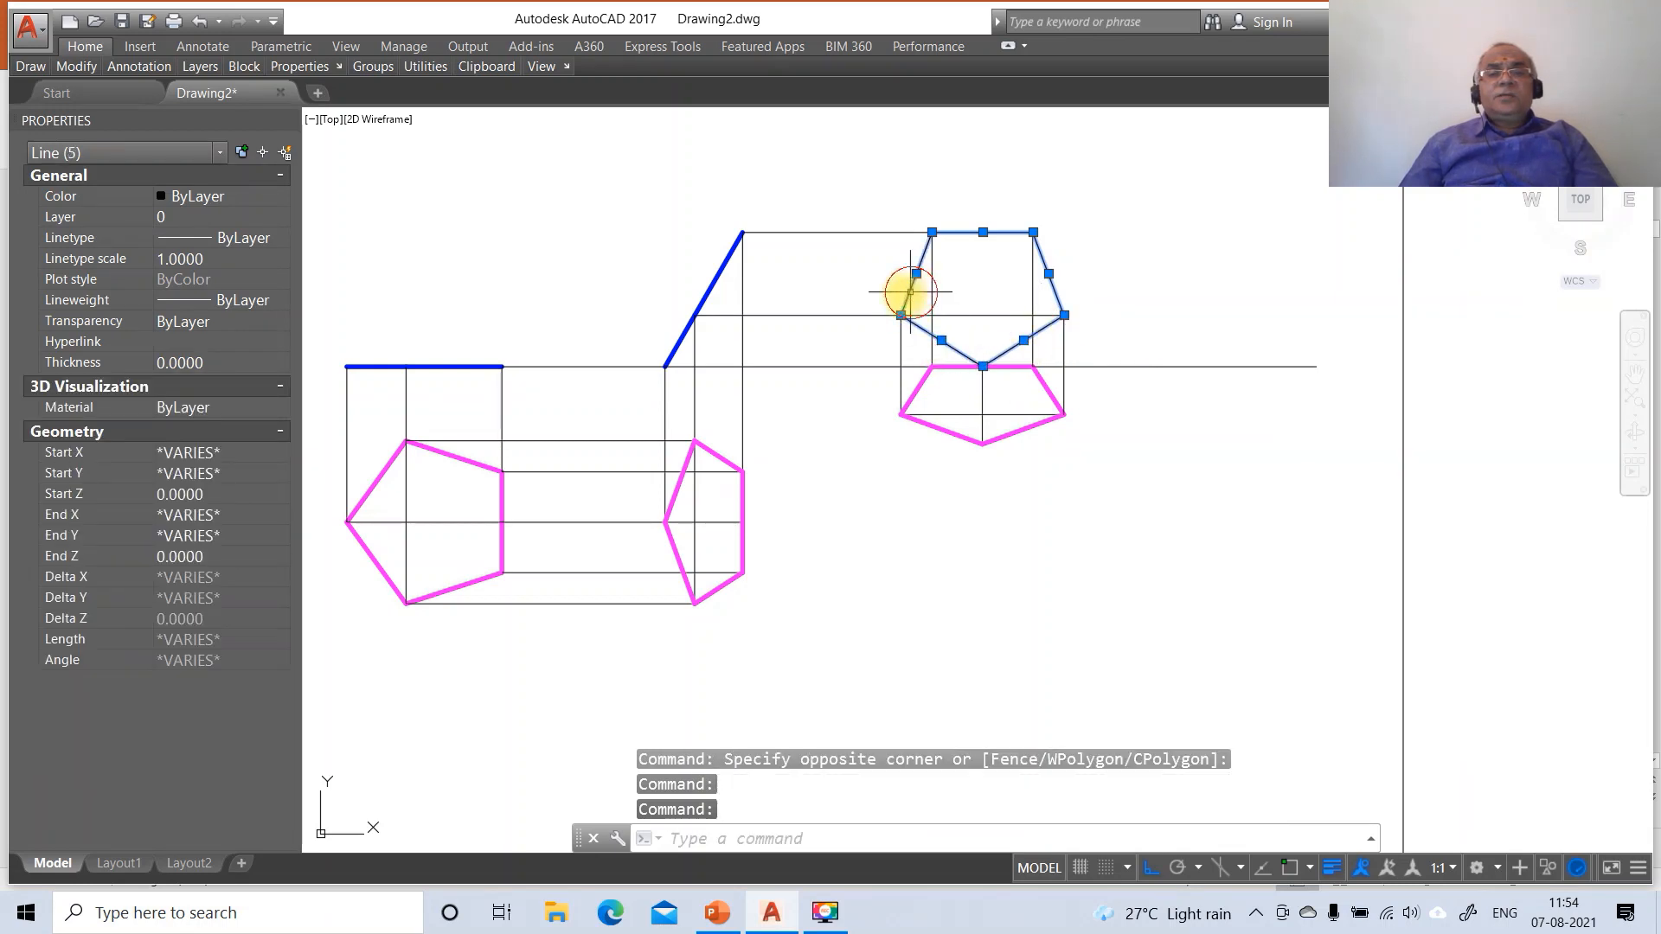
left_click(110, 225)
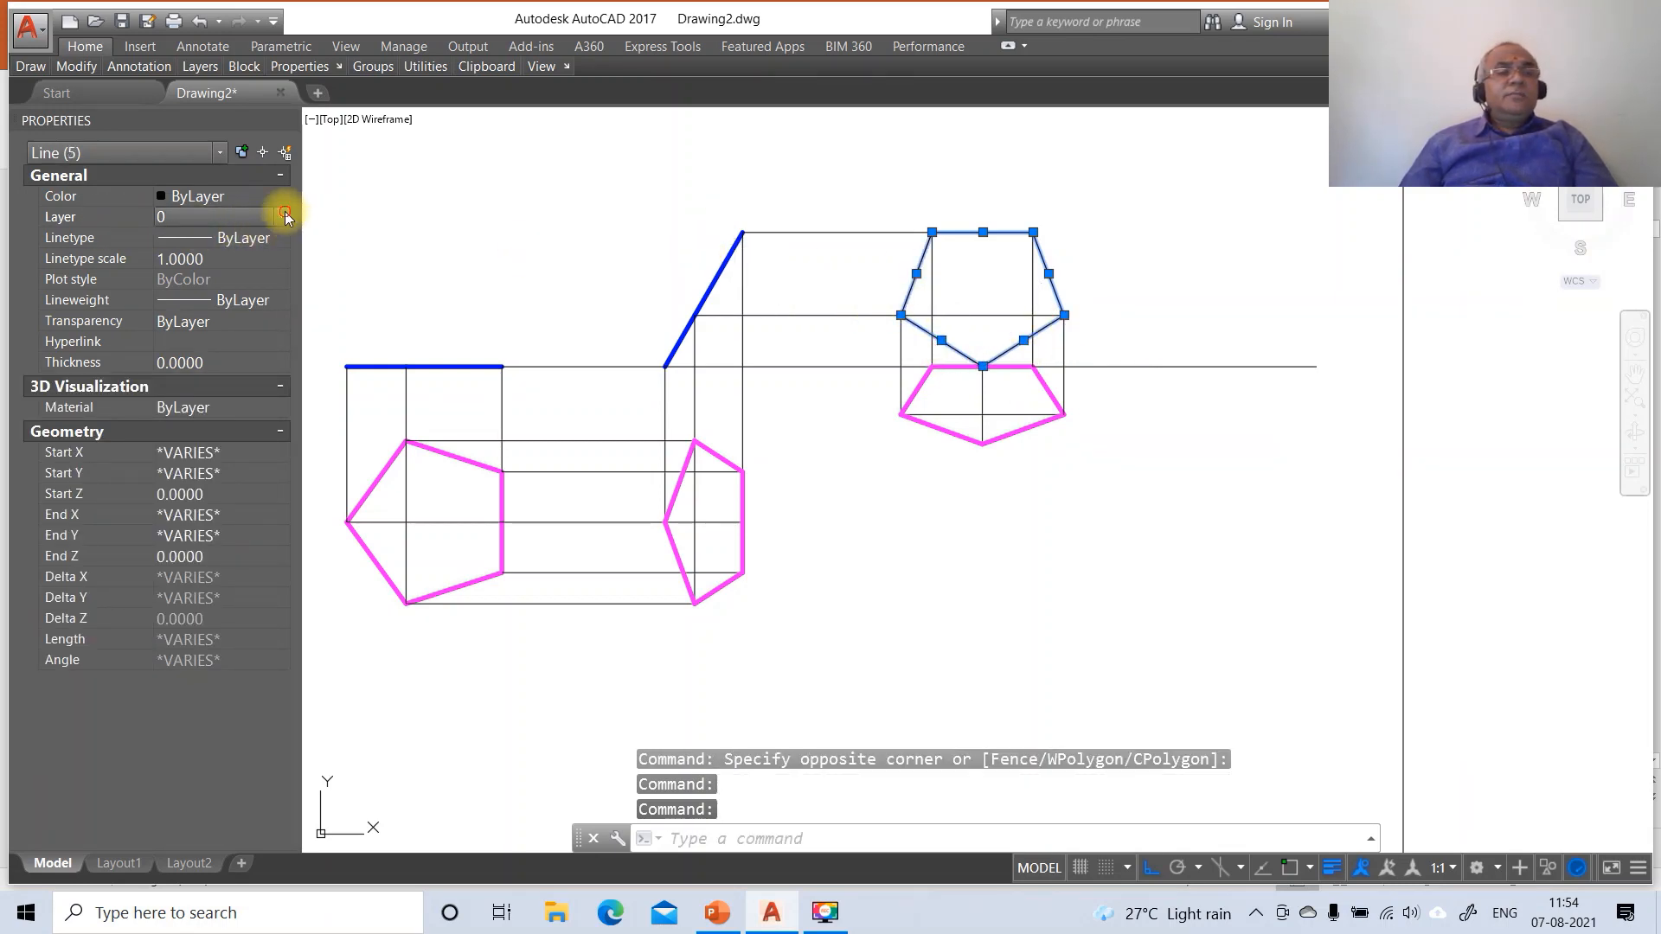
left_click(284, 216)
left_click(230, 253)
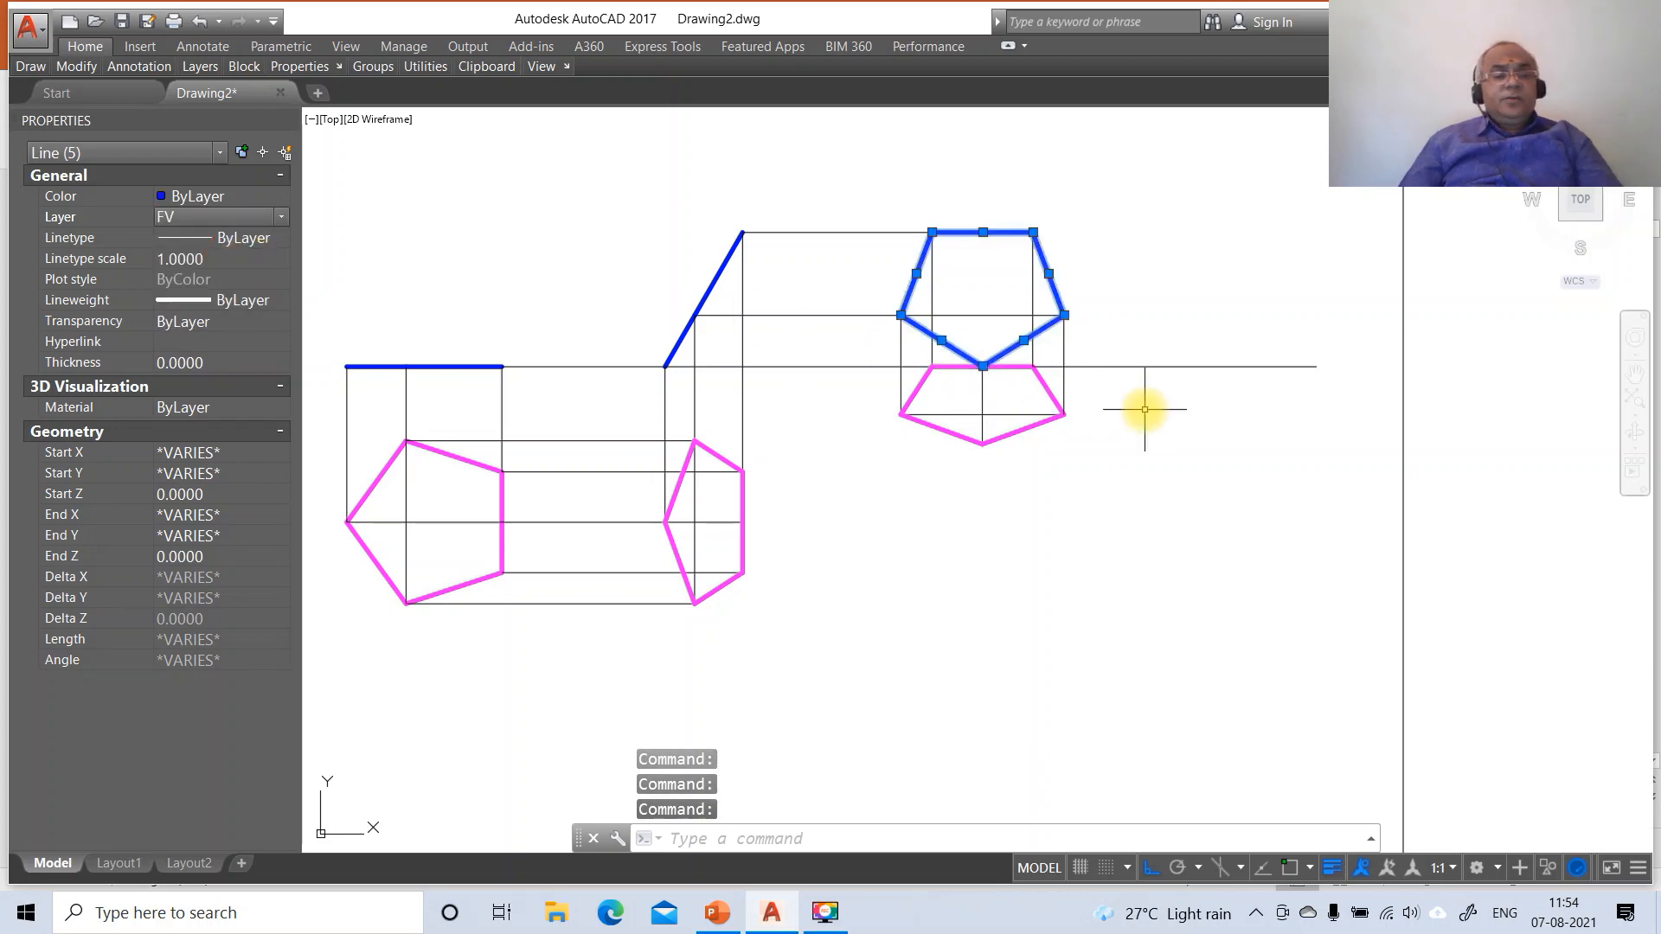
key("Escape")
key("Escape")
key("Escape")
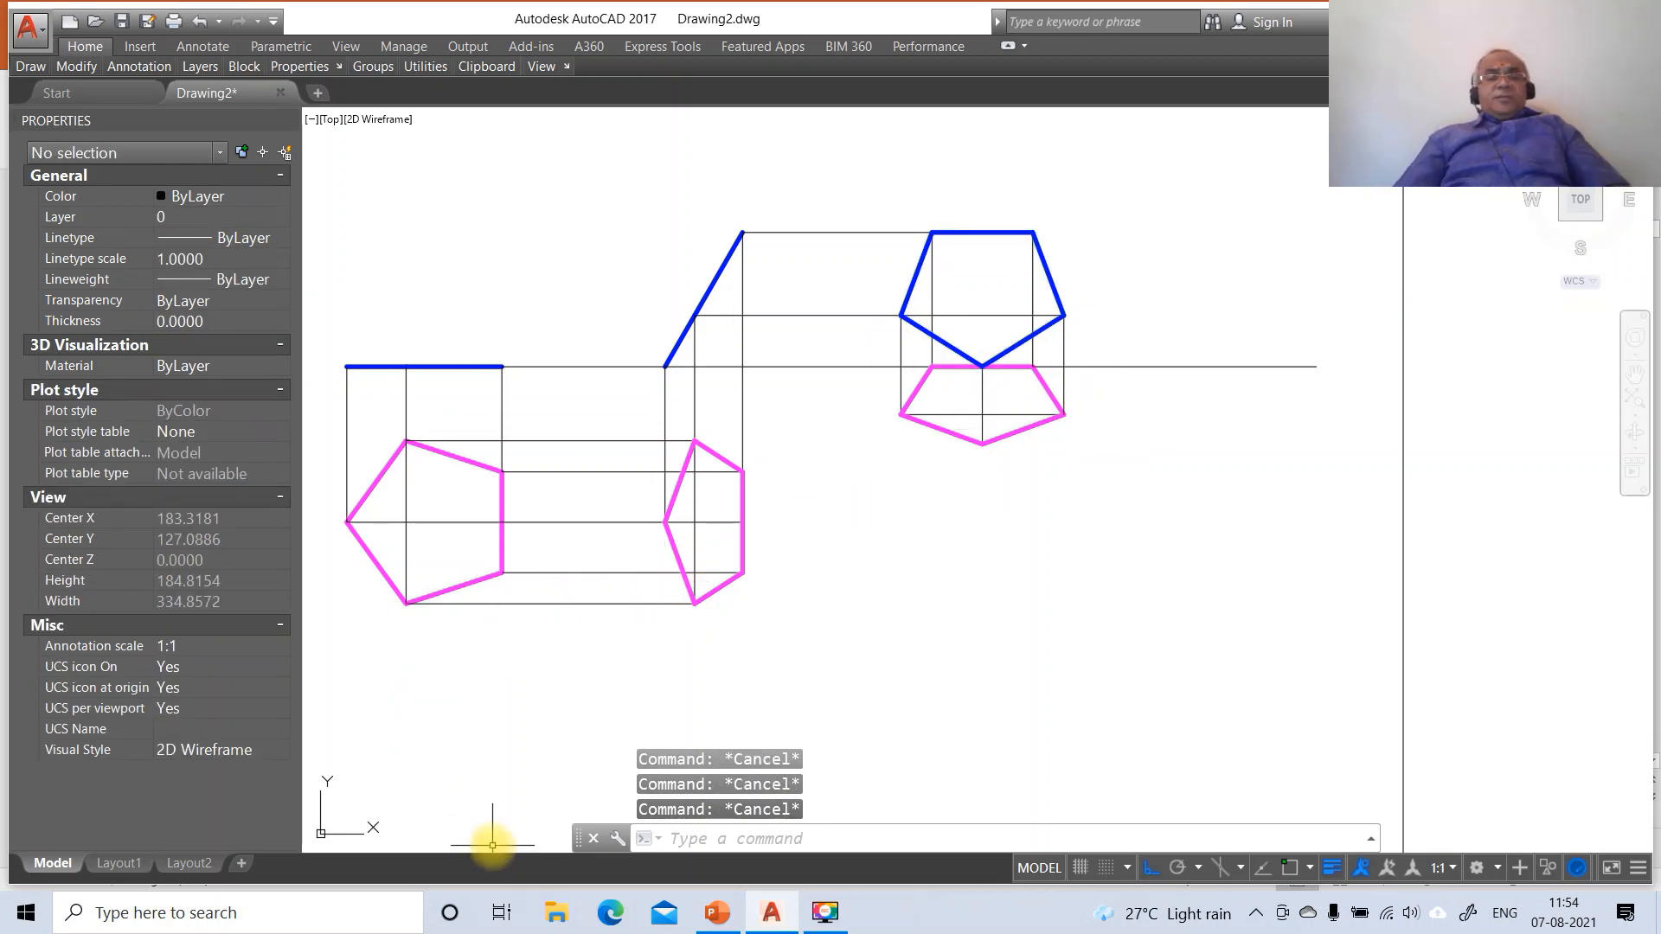
Switch to PowerPoint, review the final solution and problem 95's statement on slide 9, and return to the AutoCAD drawing
left_click(716, 912)
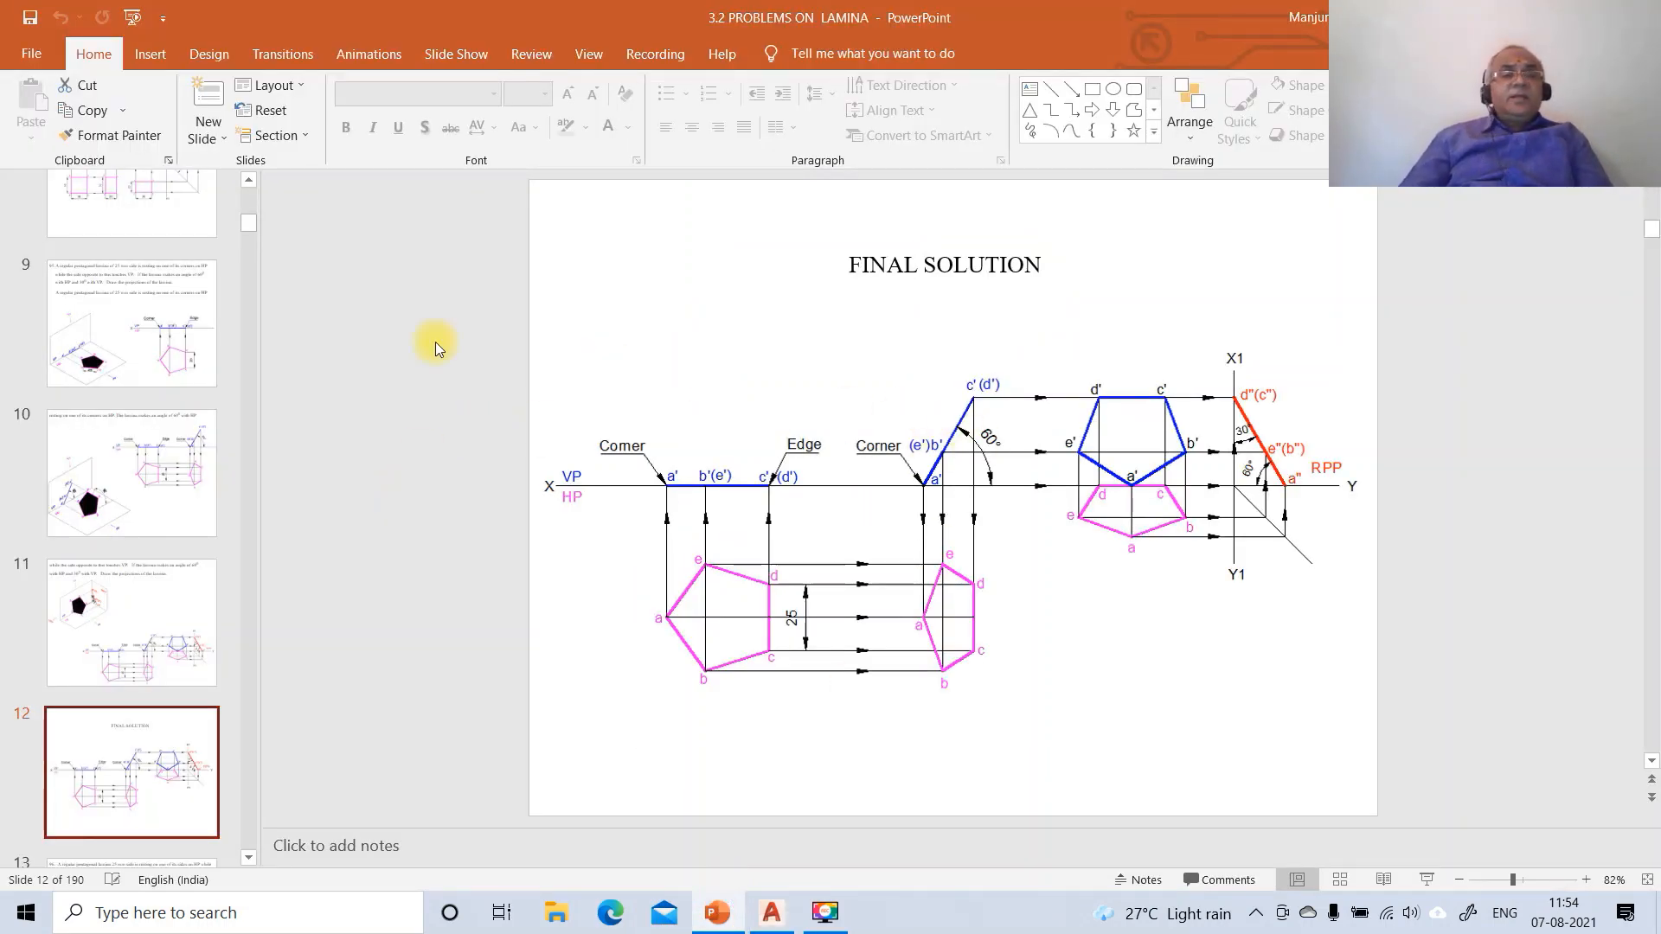
left_click(164, 294)
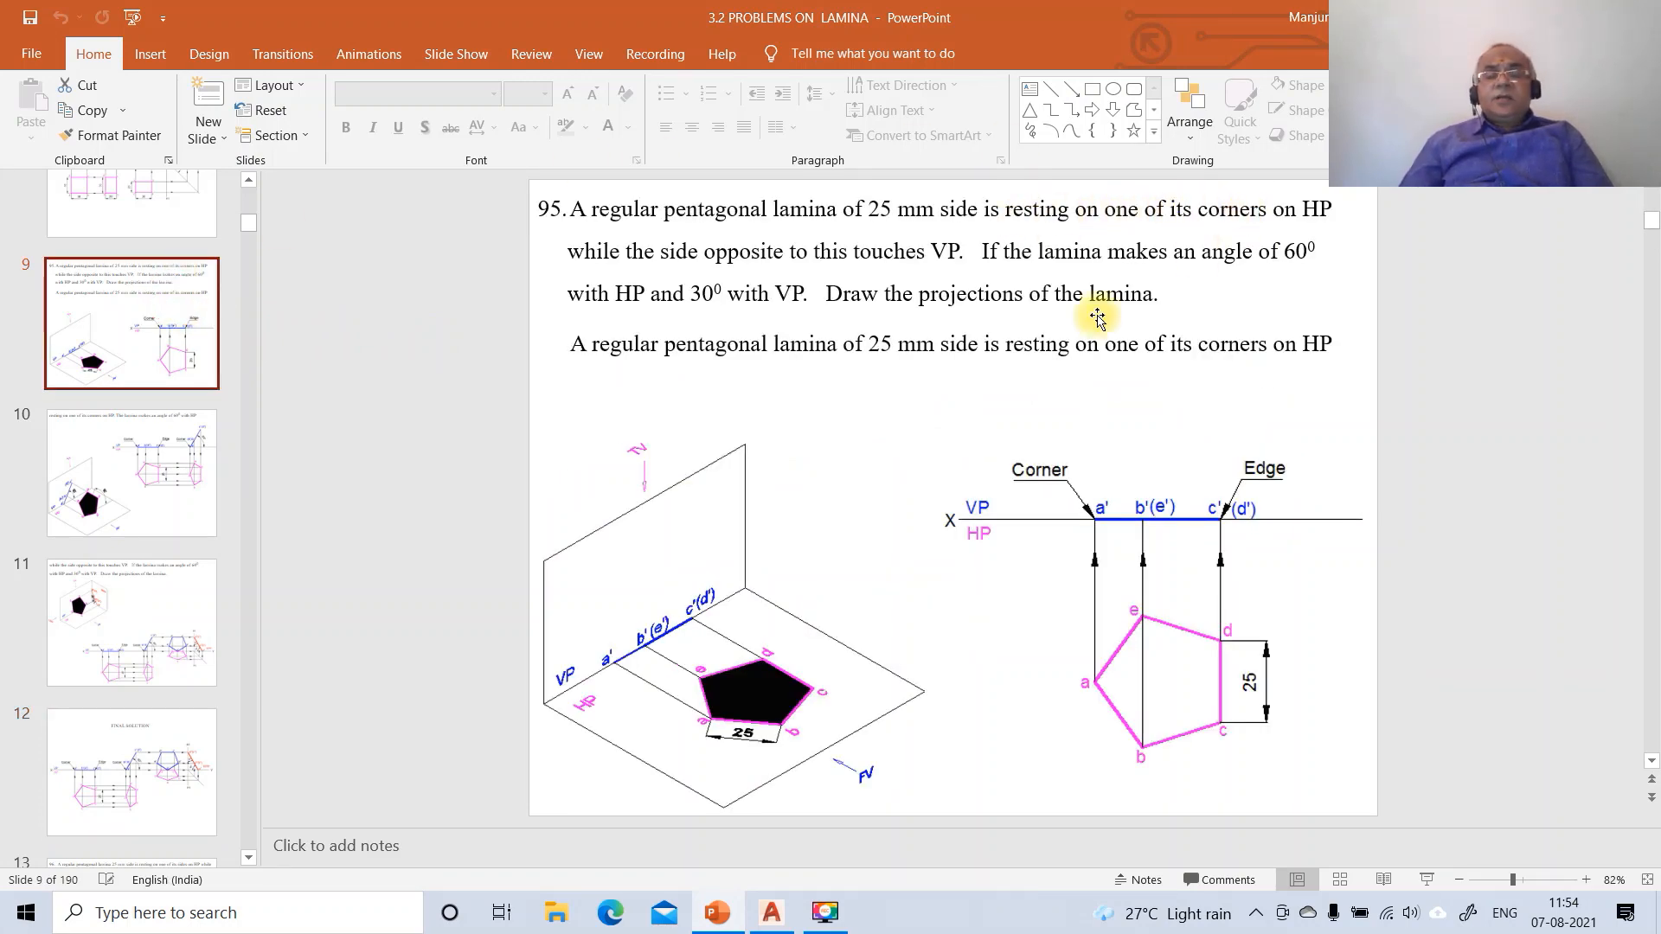
left_click(765, 912)
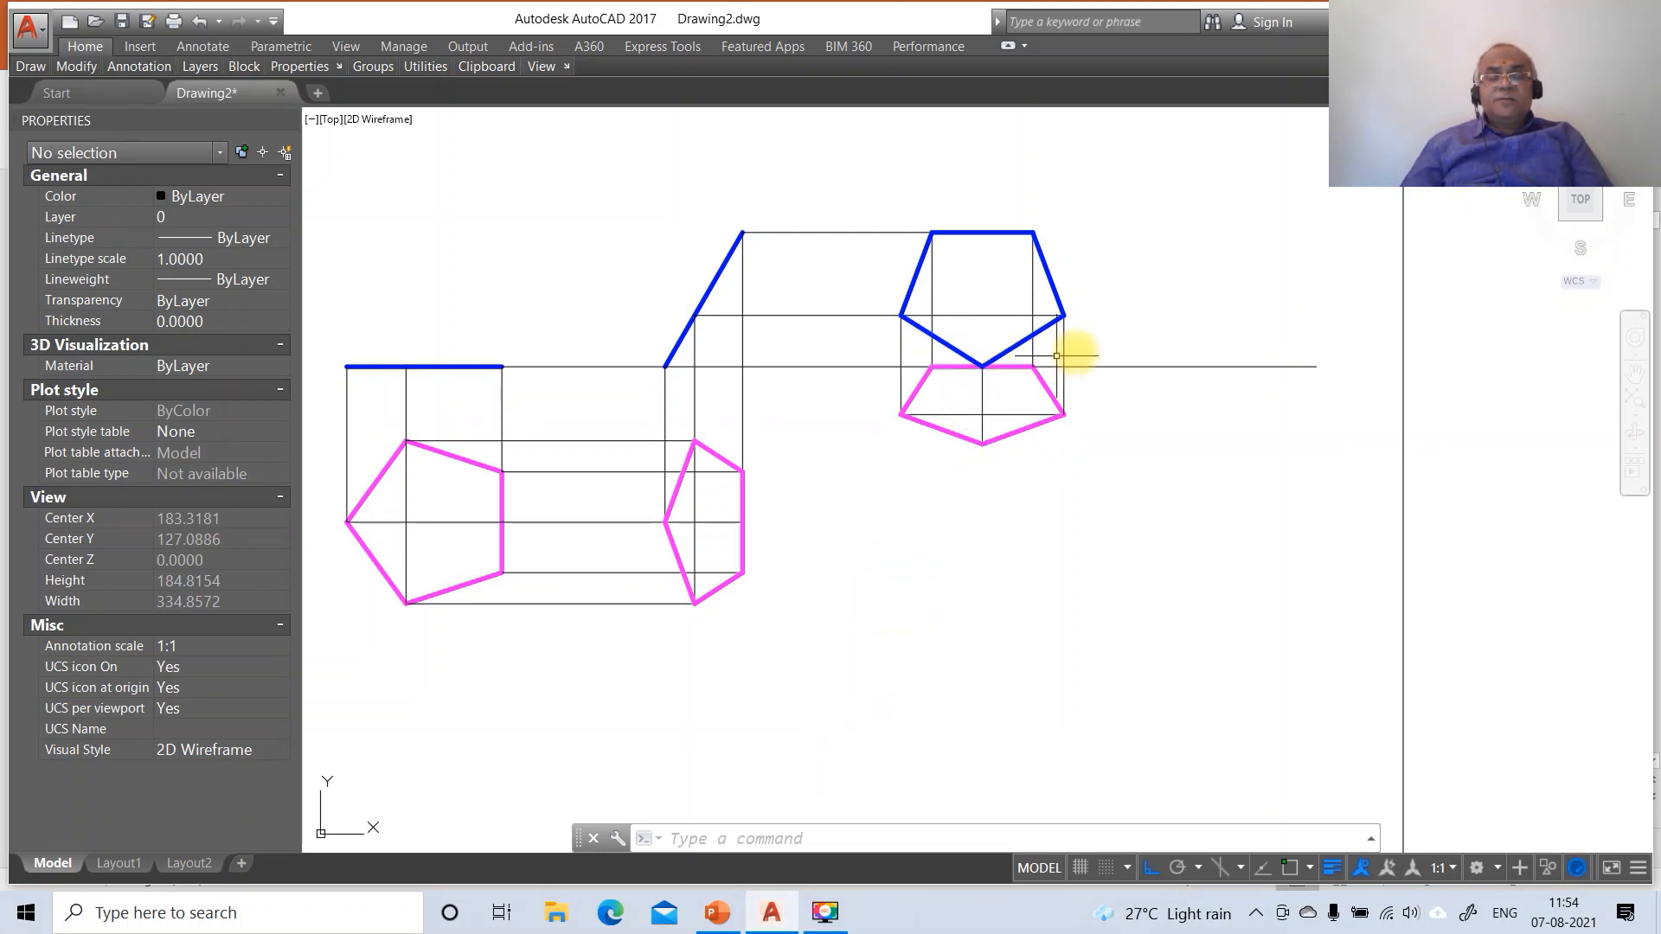
Draw a vertical X1Y1 reference line across XY, beside the final views, extending above the front view and well below the top view
type("l")
key("Return")
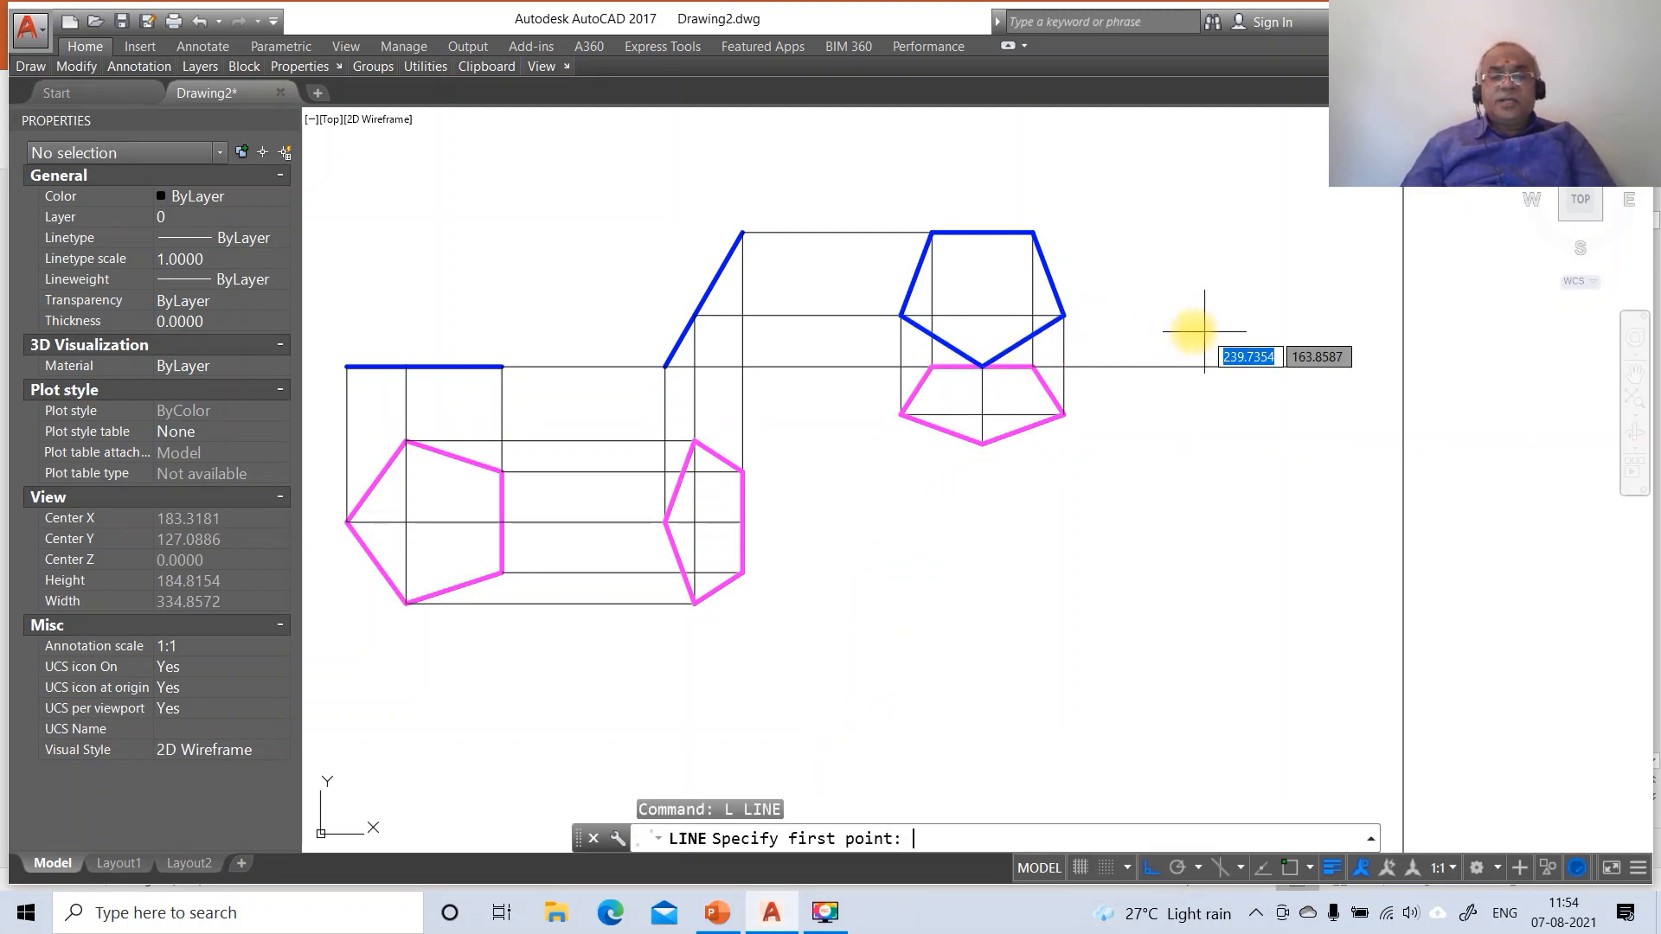
left_click(1143, 132)
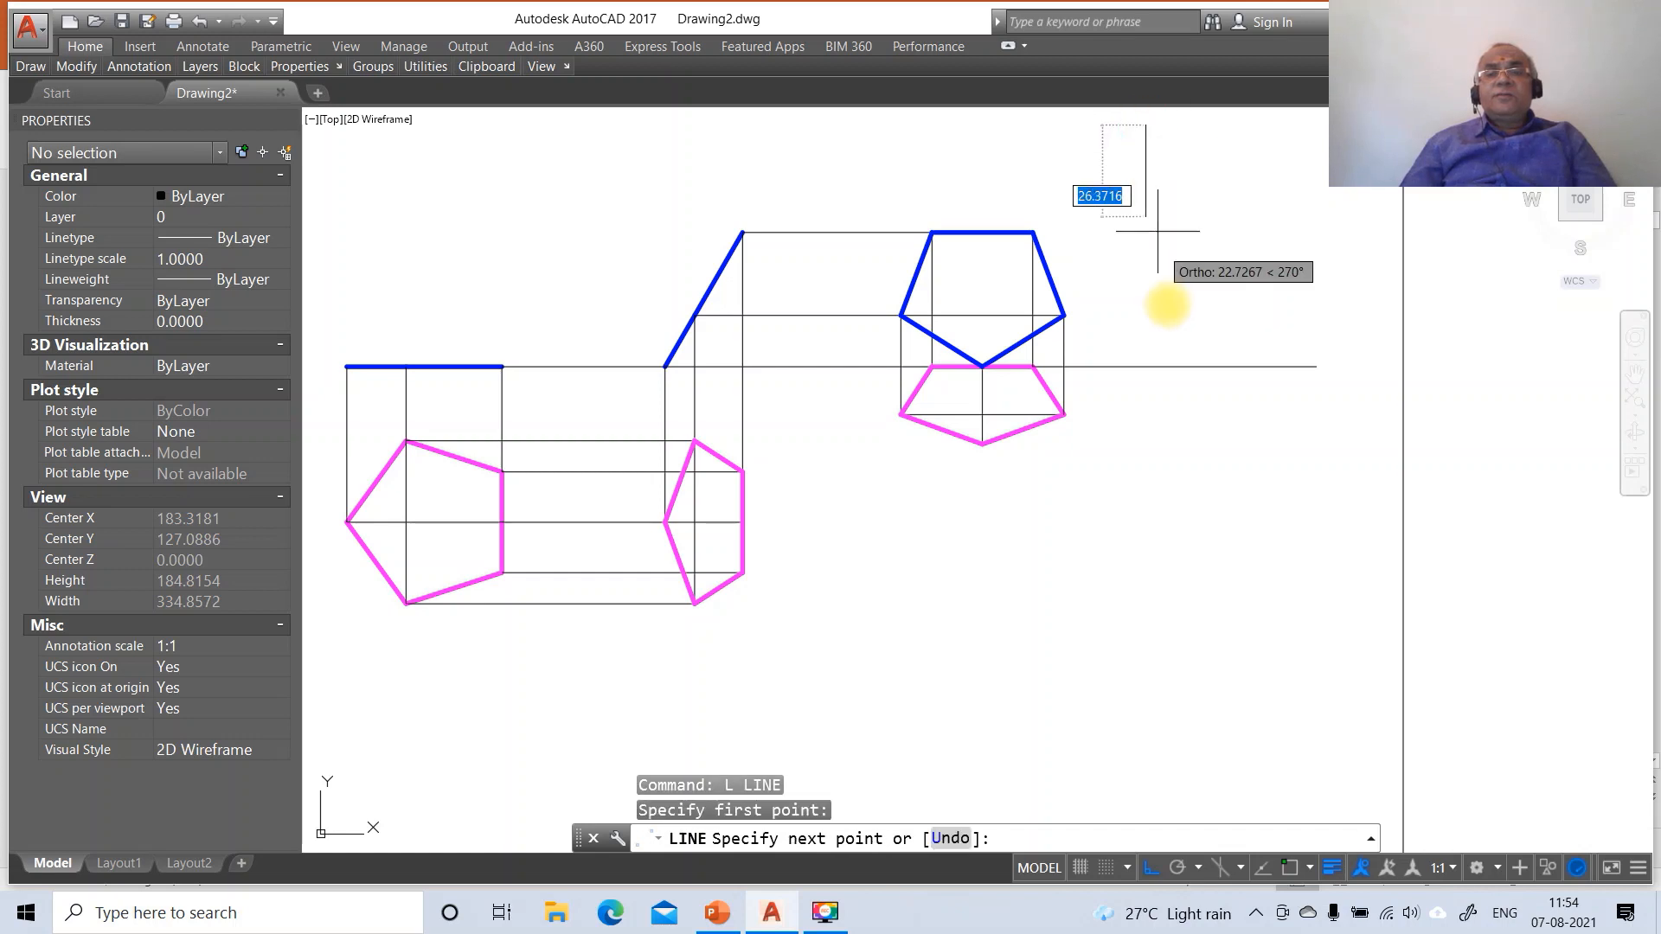
left_click(1209, 636)
key("Return")
Draw a 100 mm line at -45 degrees from the intersection of XY and the vertical reference line
key("Return")
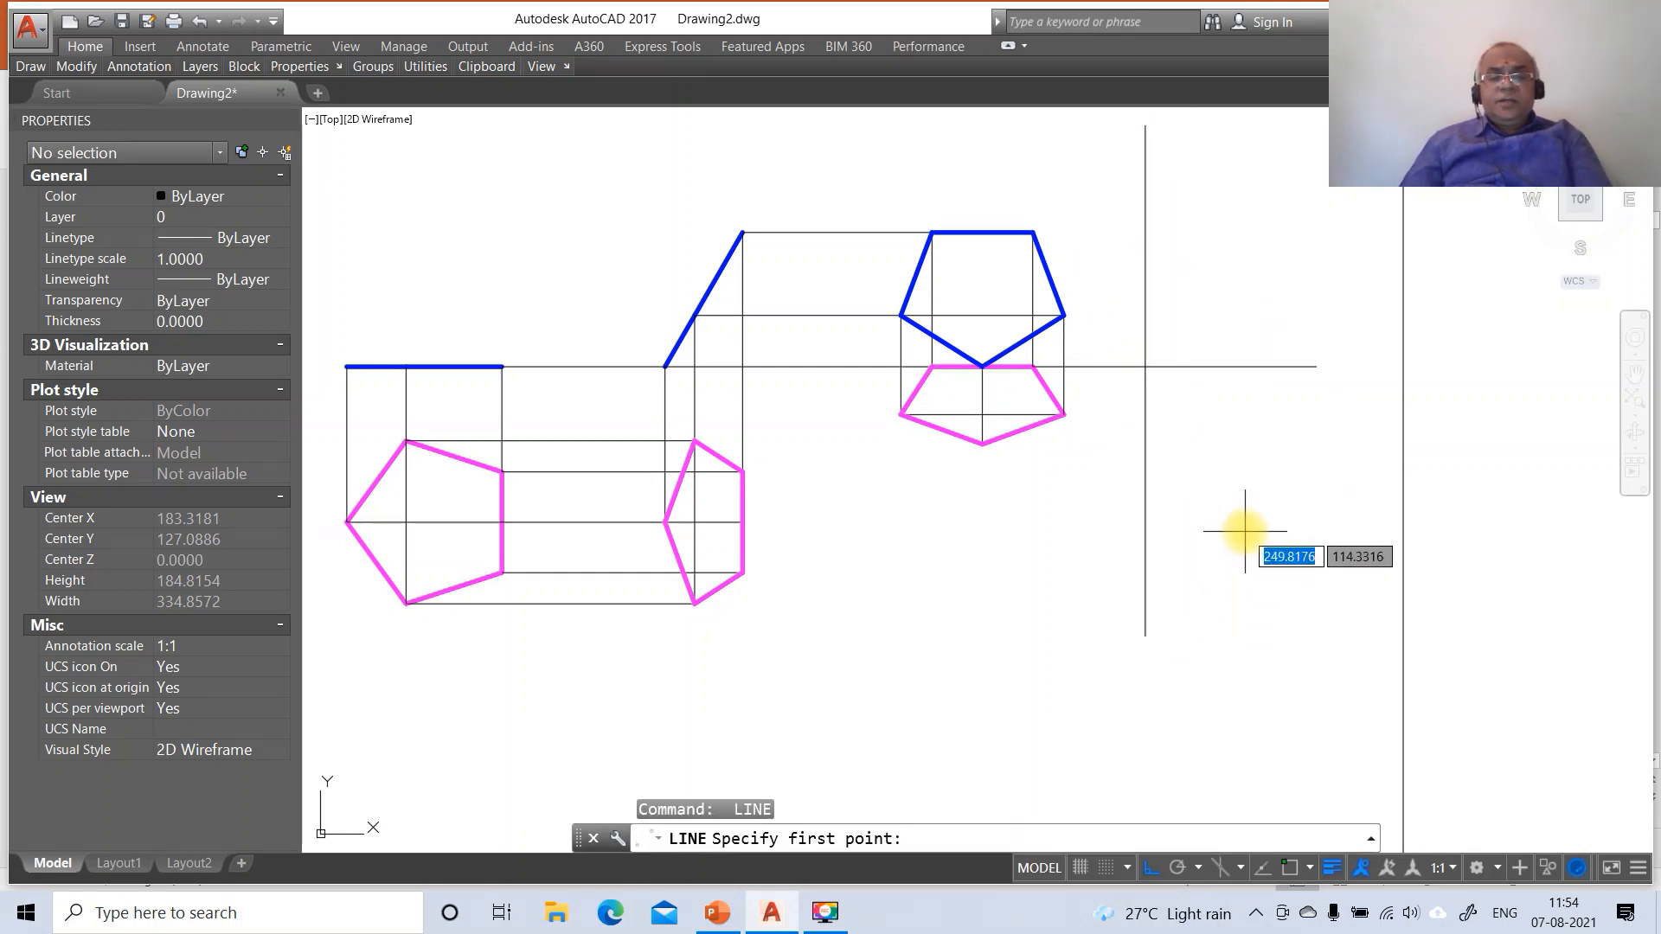
type("int")
key("Return")
left_click(1148, 367)
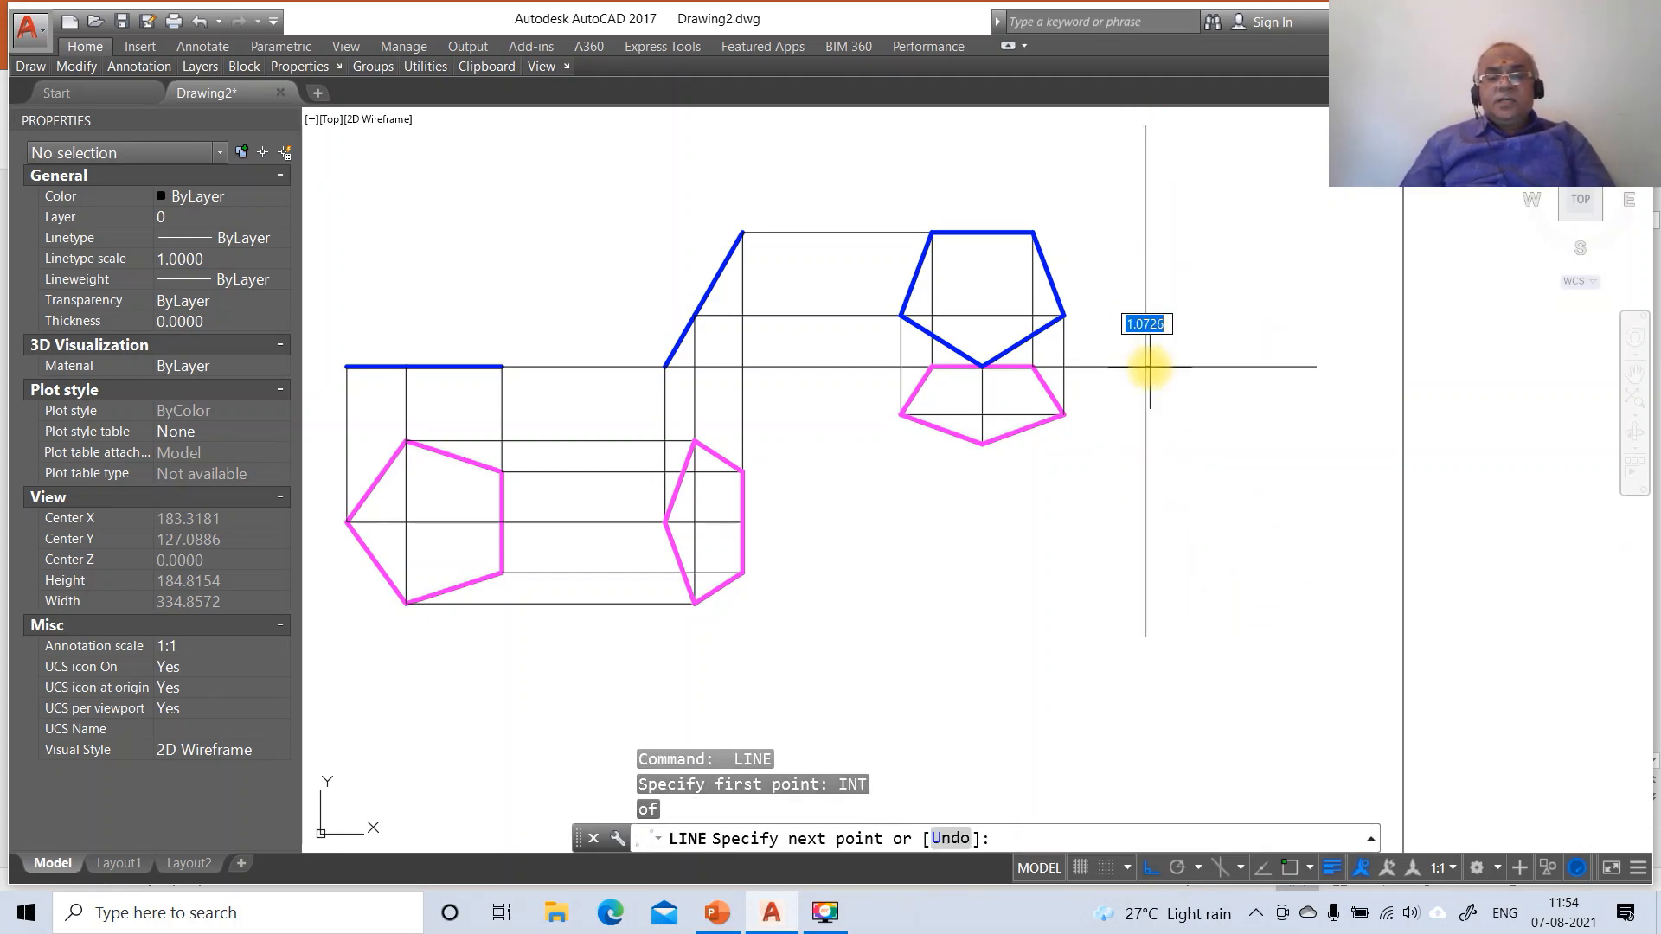
type("@6")
key("BackSpace")
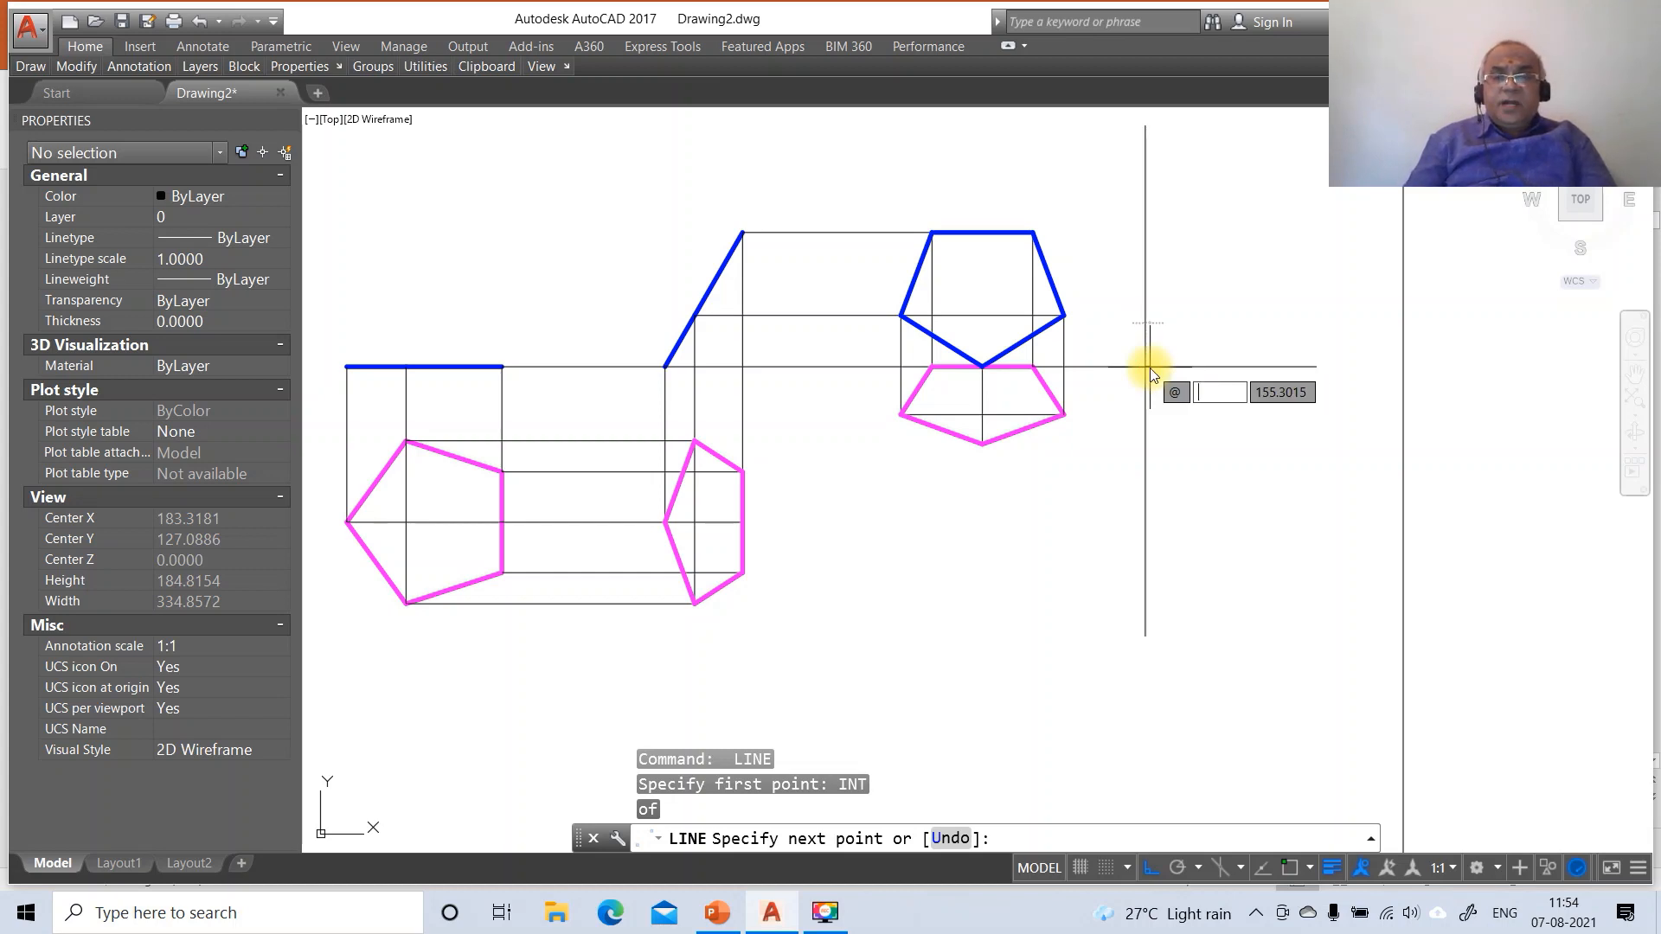
type("100")
key("Tab")
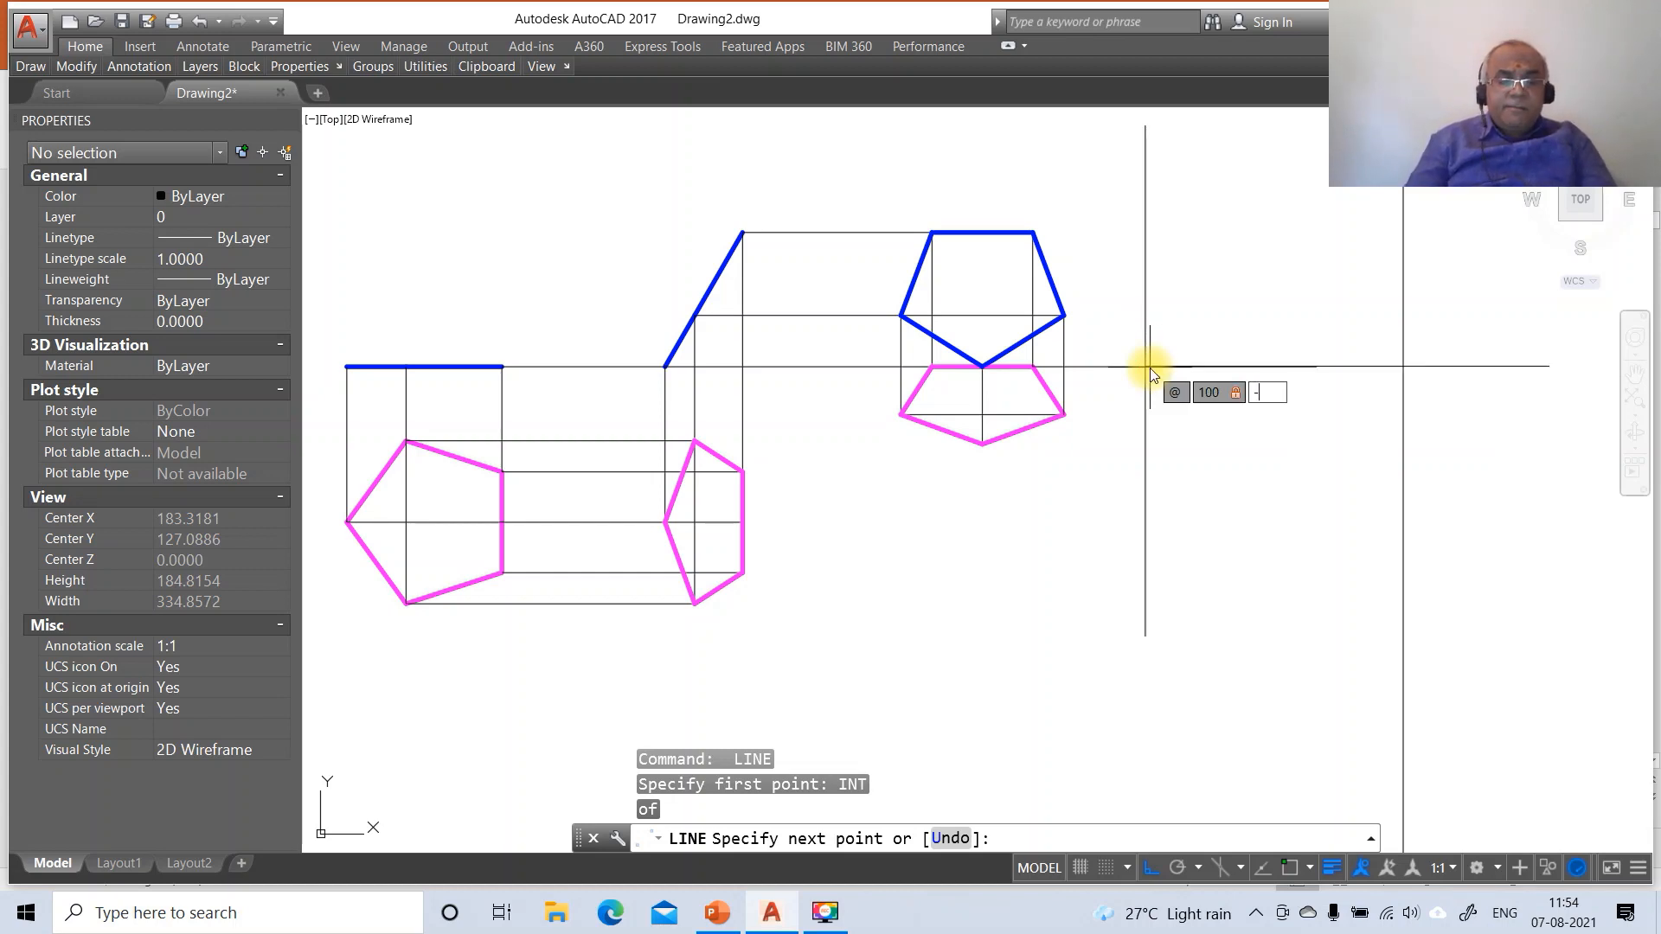
type("-45")
key("Return")
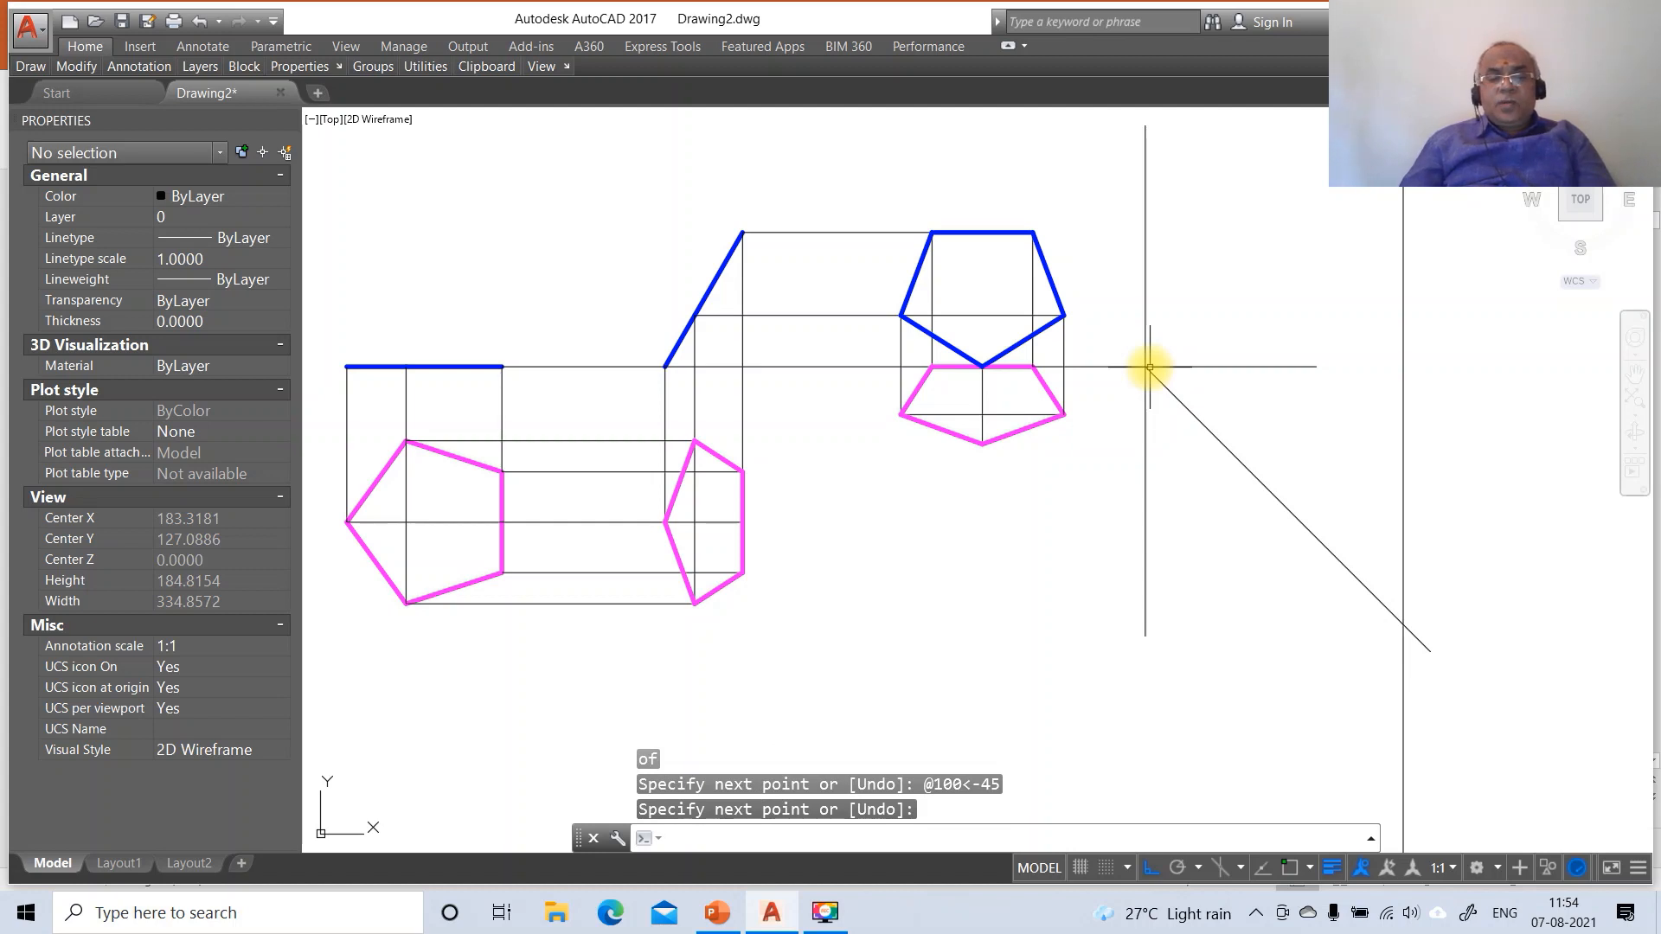
type("INT")
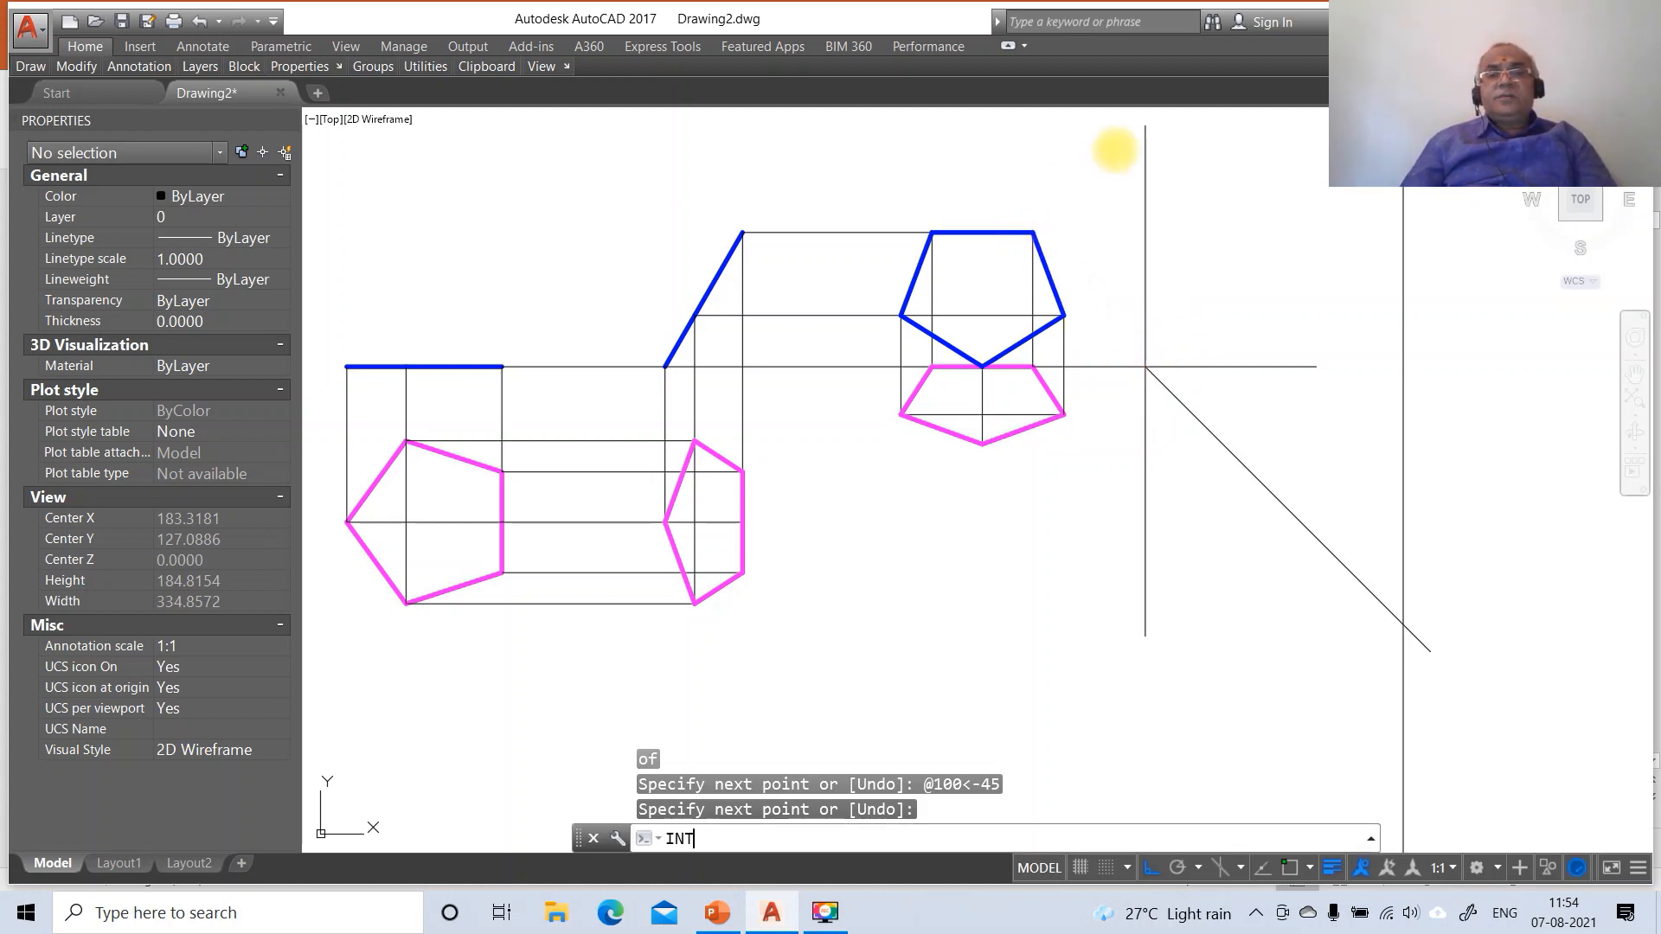
key("Return")
key("Escape")
key("Escape")
Start a projector line for the side view, using an intersection snap for its first point
type("L")
key("Return")
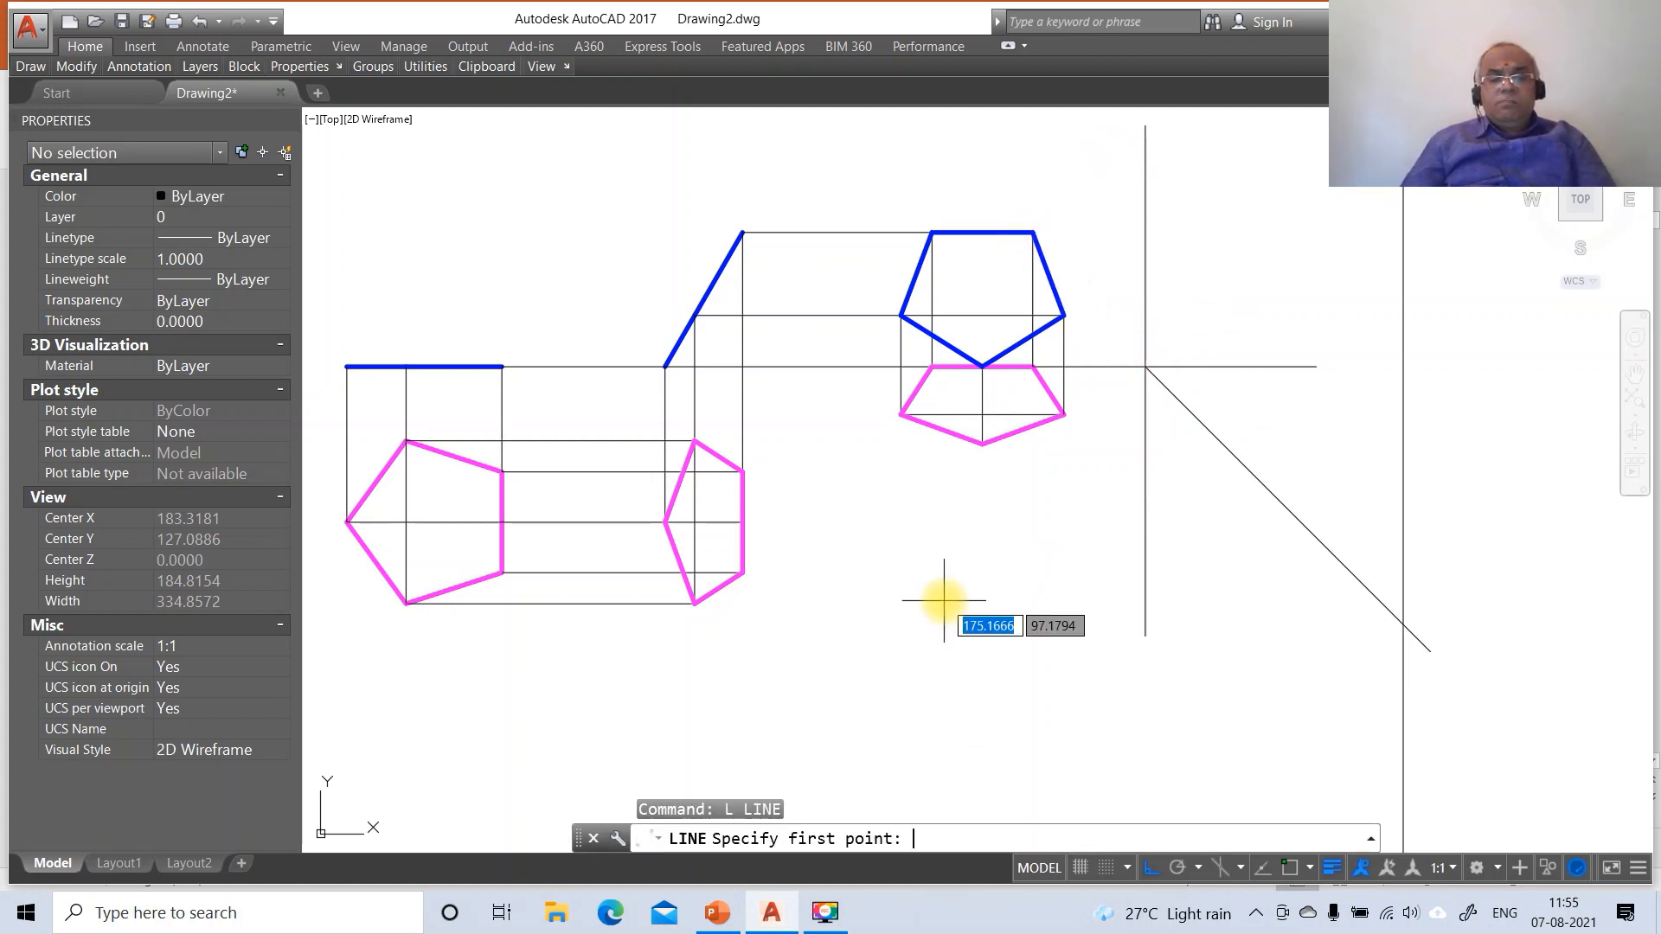
type("INT")
key("Return")
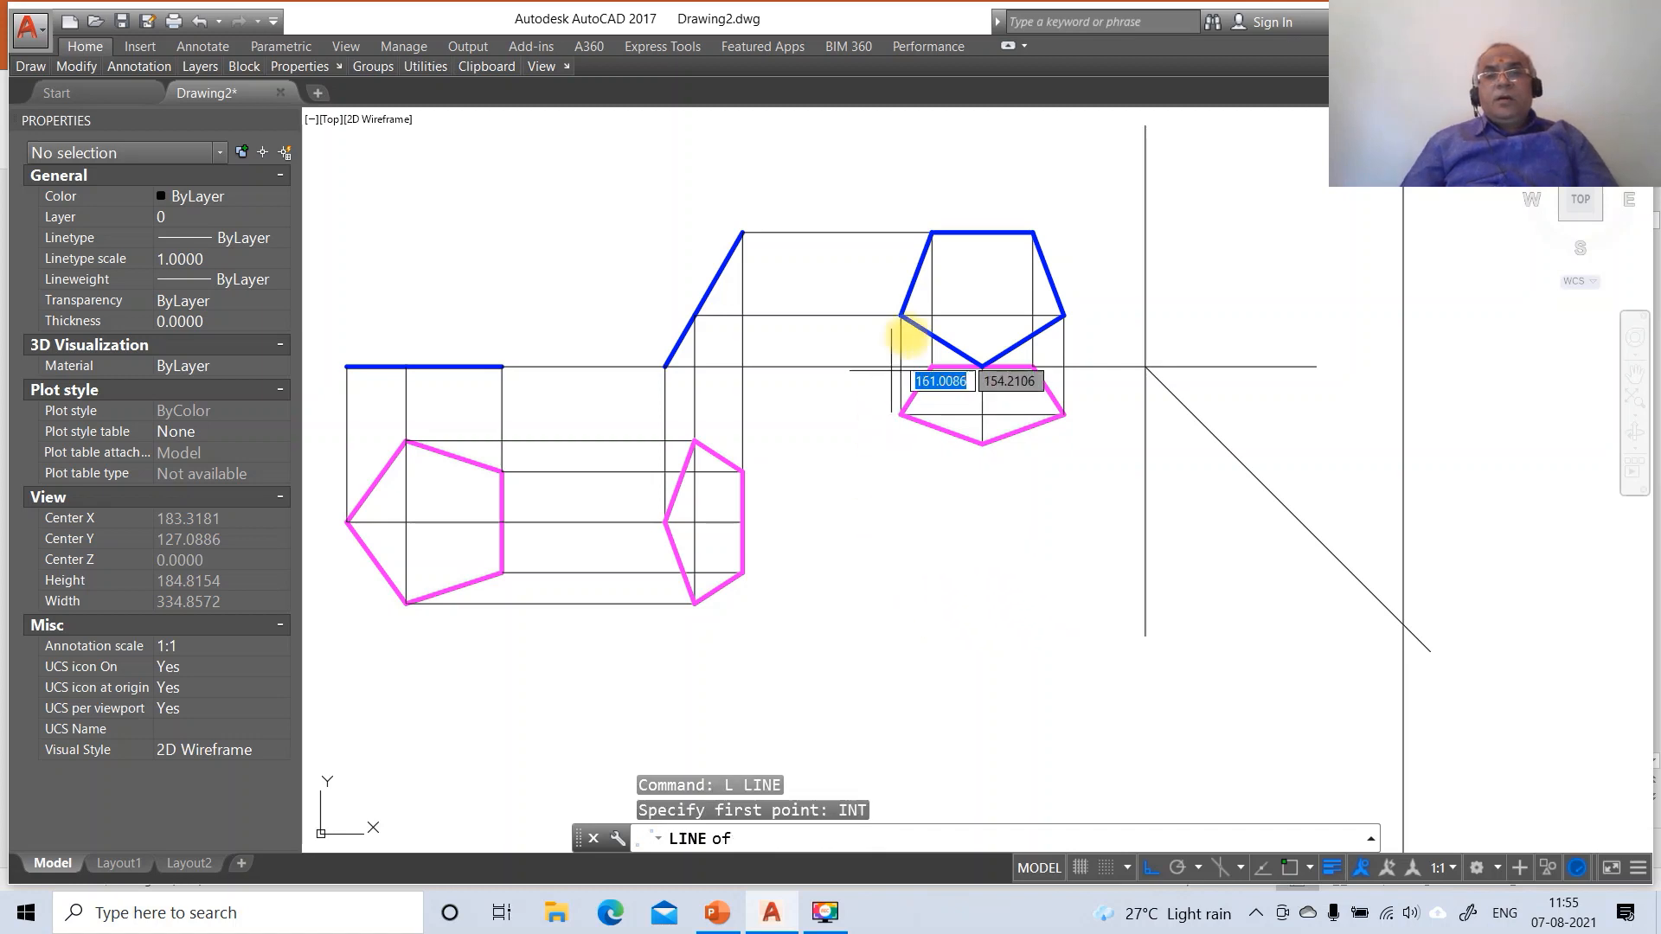
Draw a horizontal projector from the blue pentagon's upper-right corner perpendicular to the vertical reference line
left_click(1034, 232)
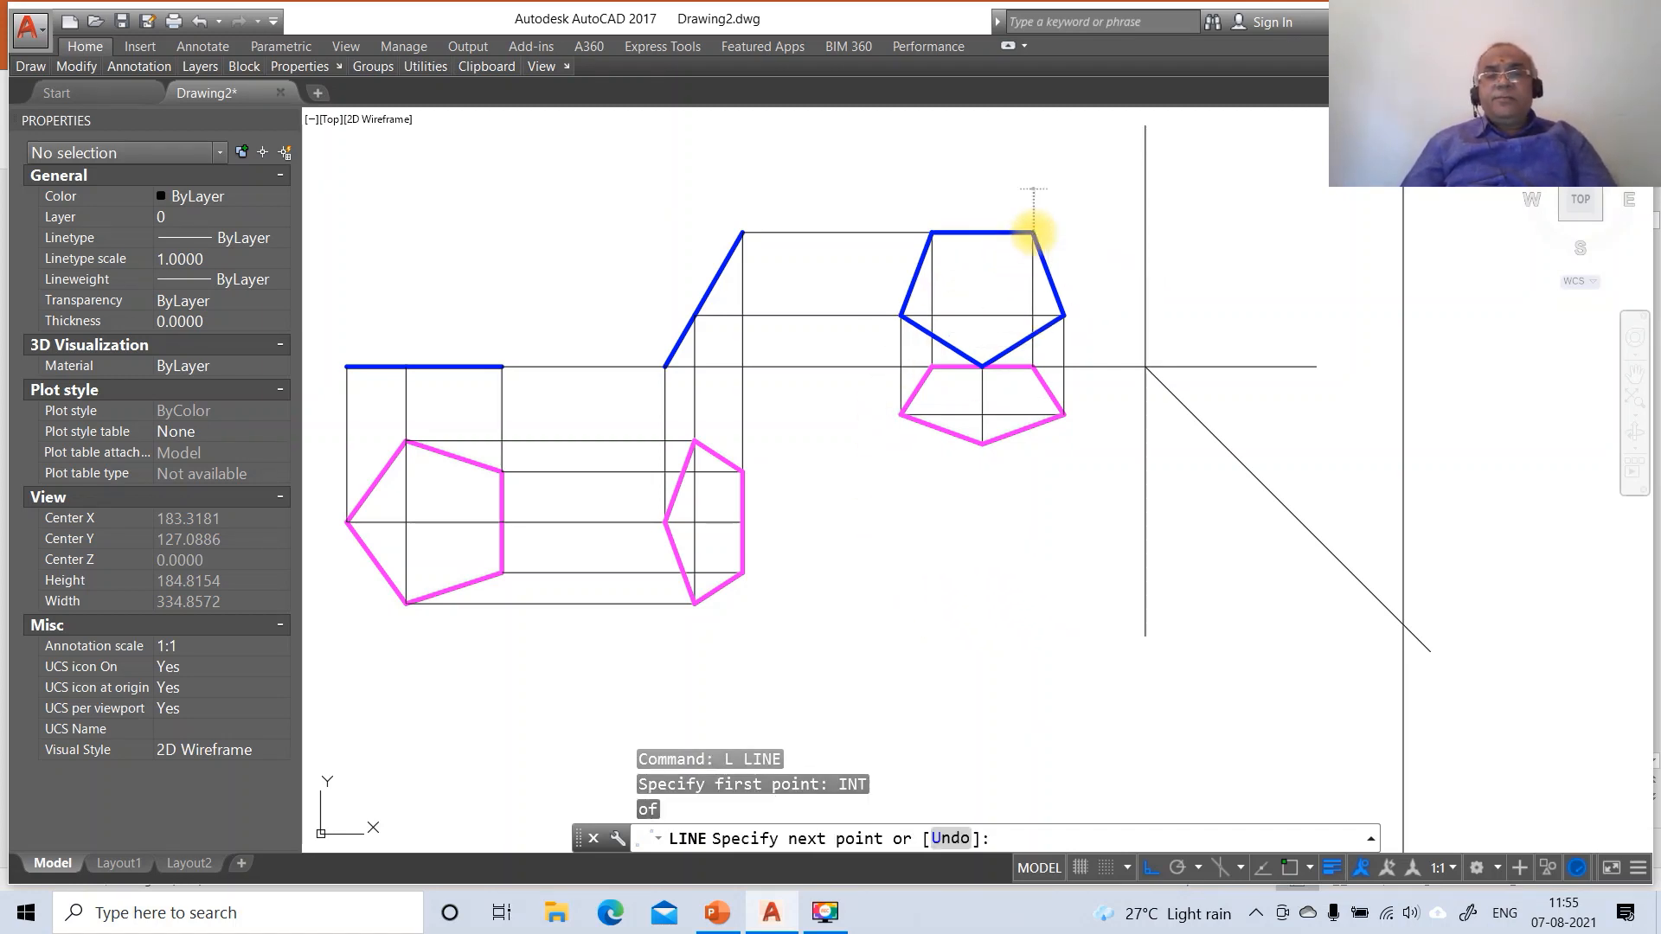
type("PER")
key("Return")
left_click(1144, 248)
key("Return")
Draw a horizontal projector from the blue pentagon's rightmost corner to well beyond the vertical reference line
key("Return")
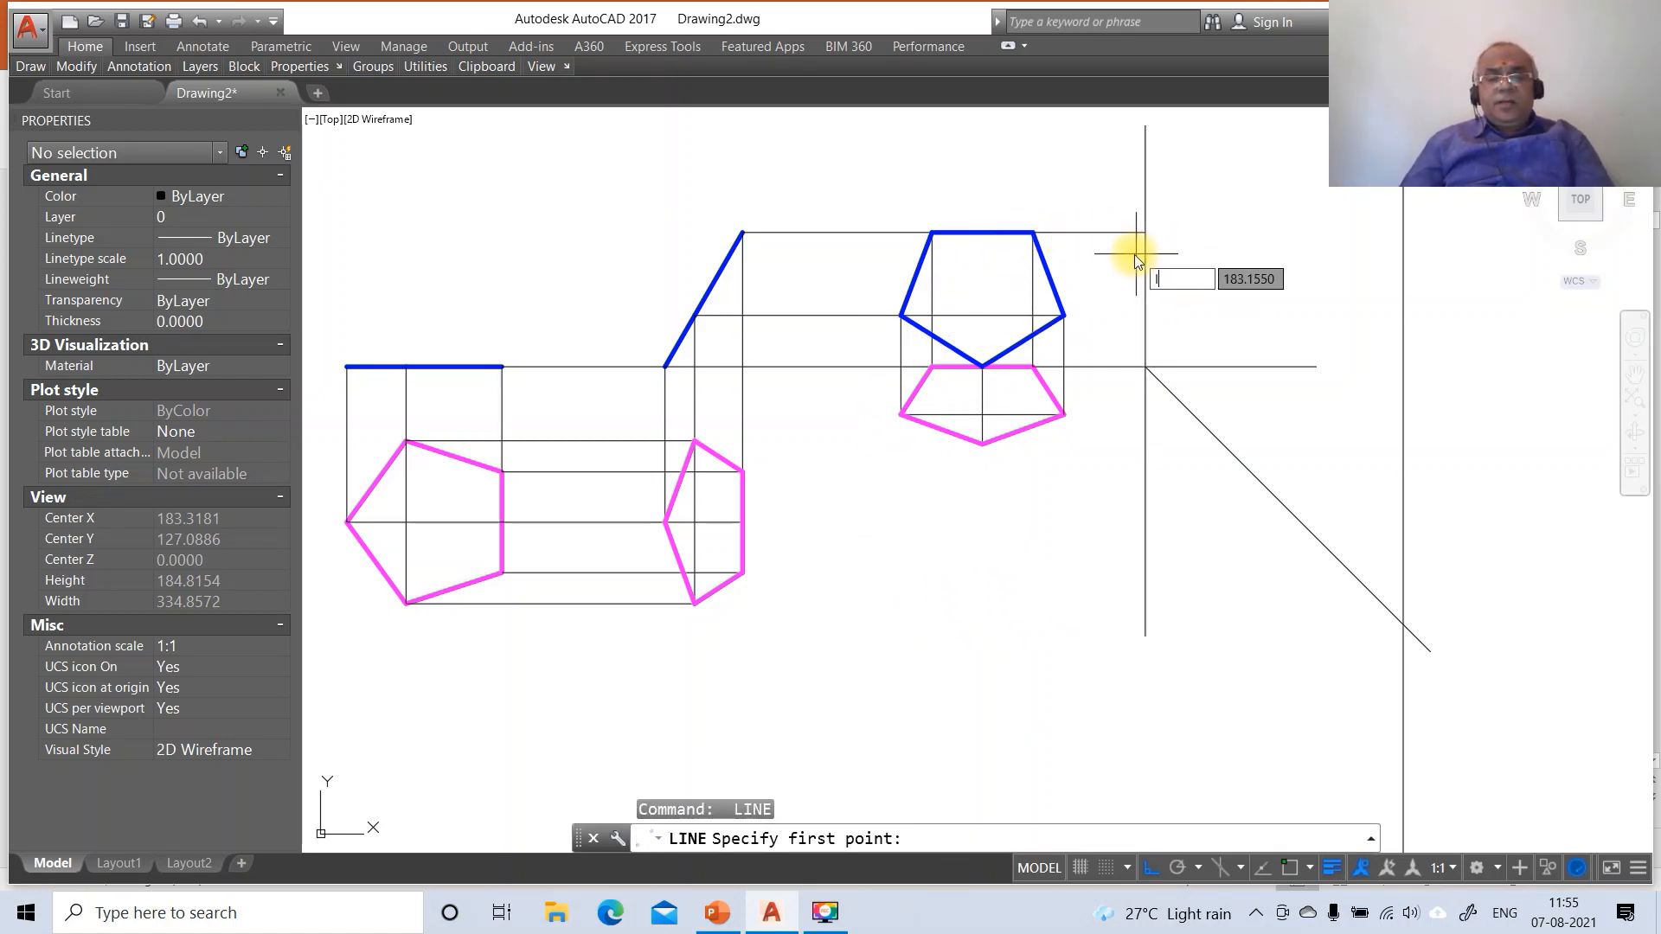
type("INT")
key("Return")
left_click(1064, 315)
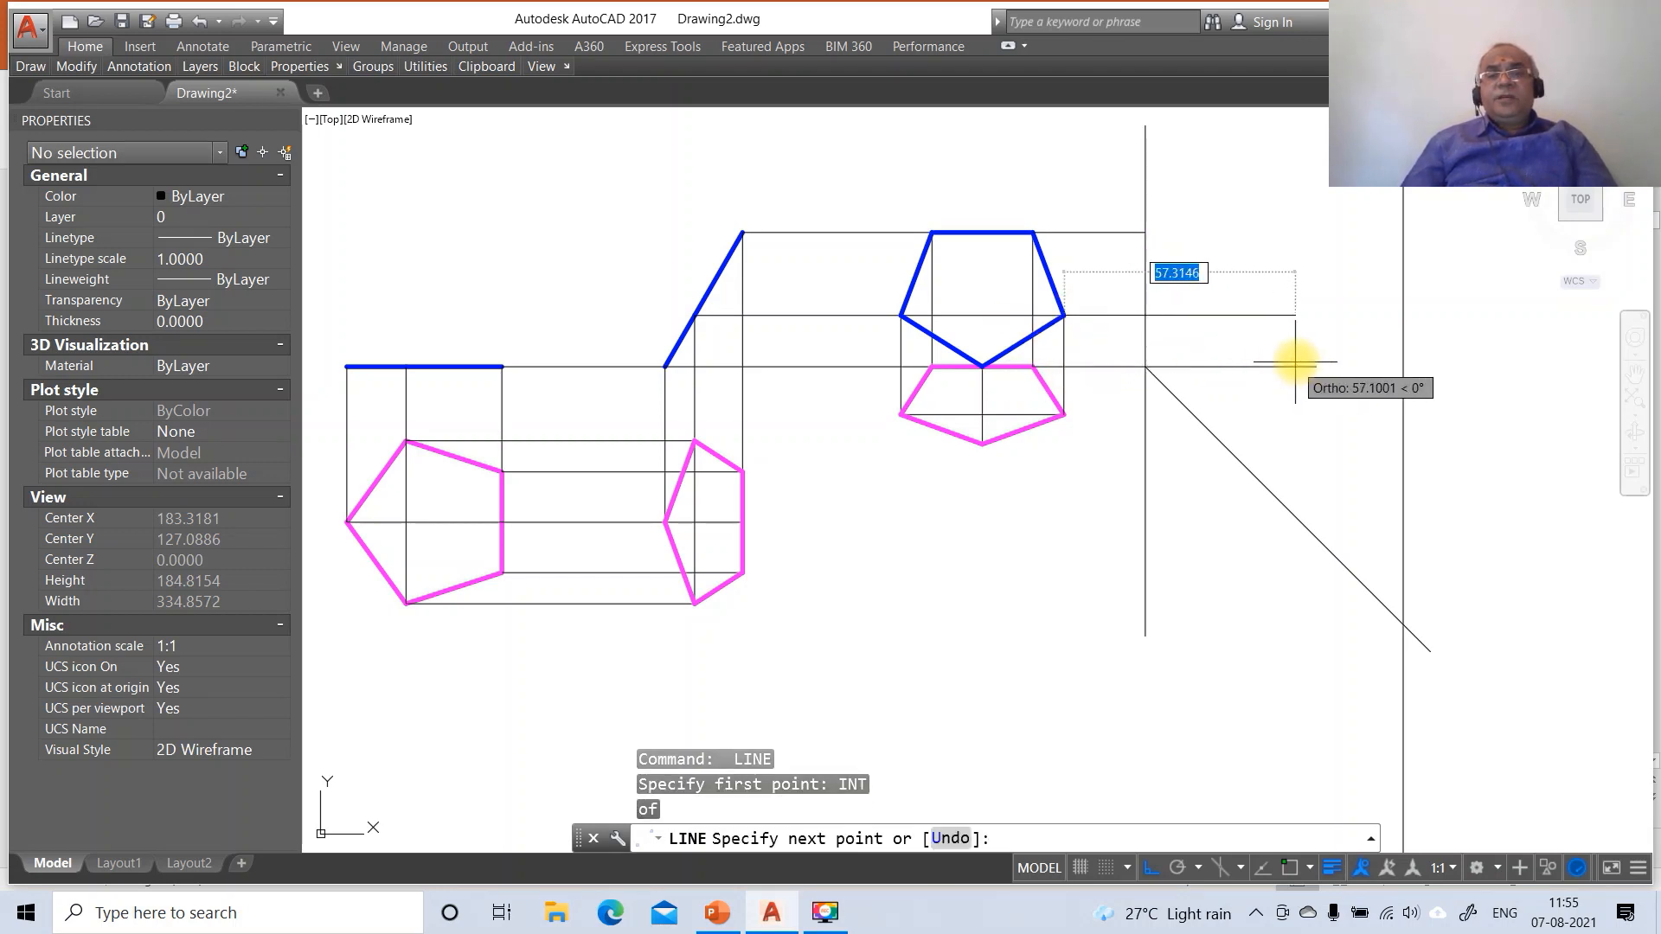
left_click(1334, 359)
key("Return")
Draw a horizontal projector from the rightmost corner of the magenta view below the pentagon to beyond the diagonal mitre line
key("Return")
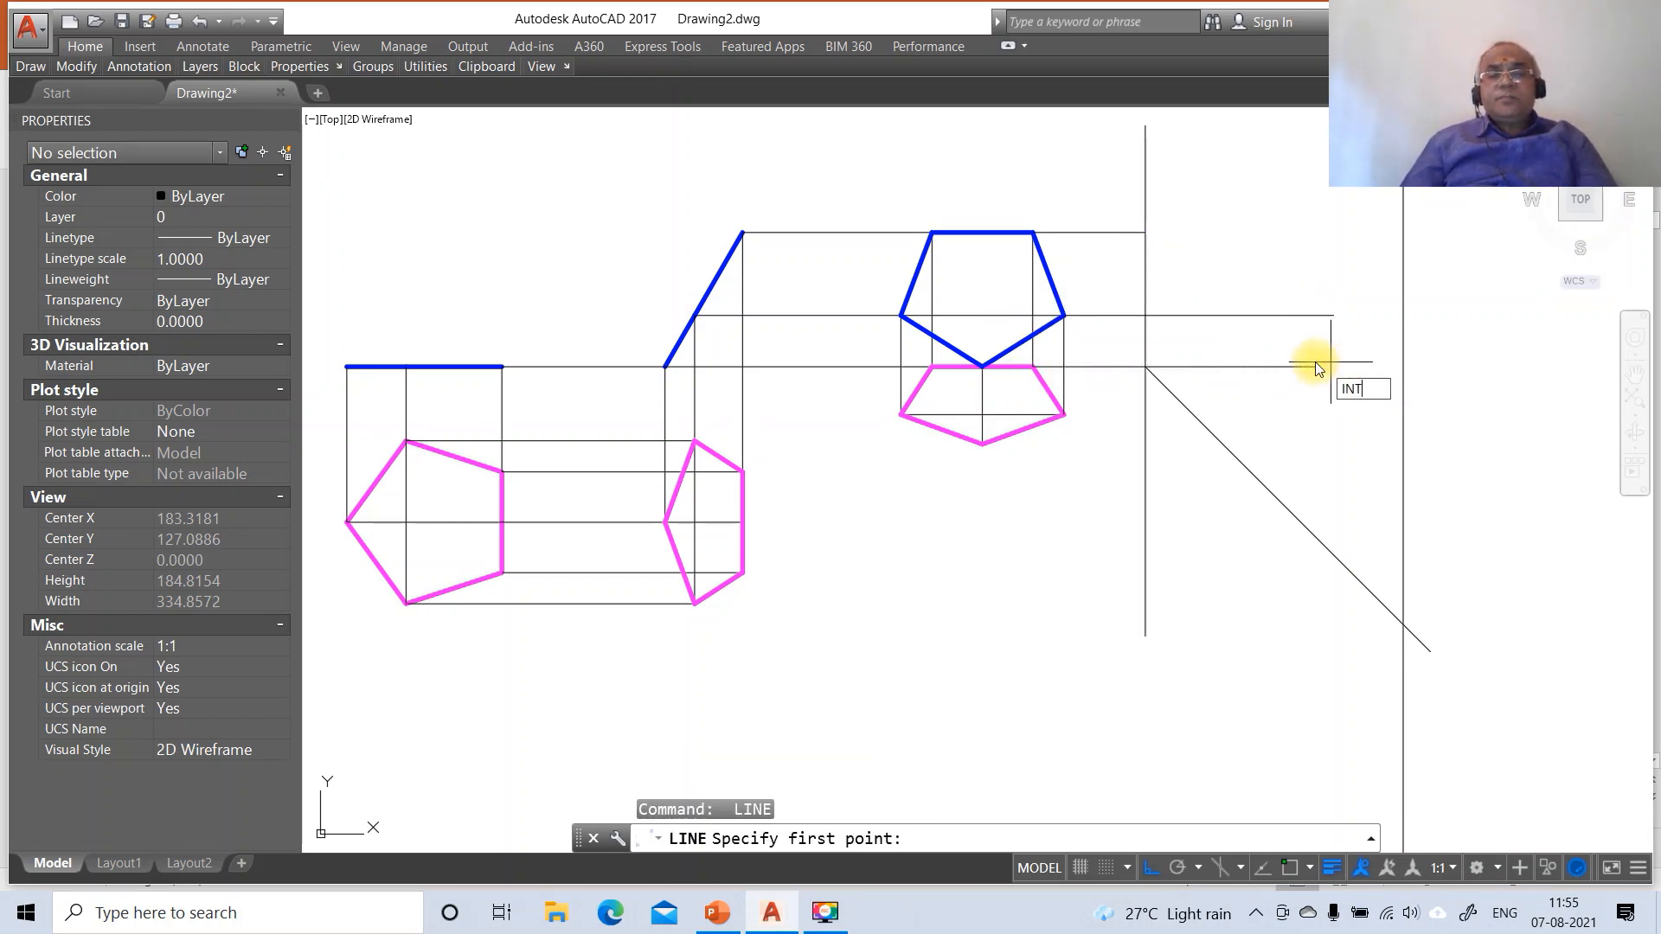
type("INT")
key("Return")
left_click(1064, 415)
left_click(1293, 442)
key("Return")
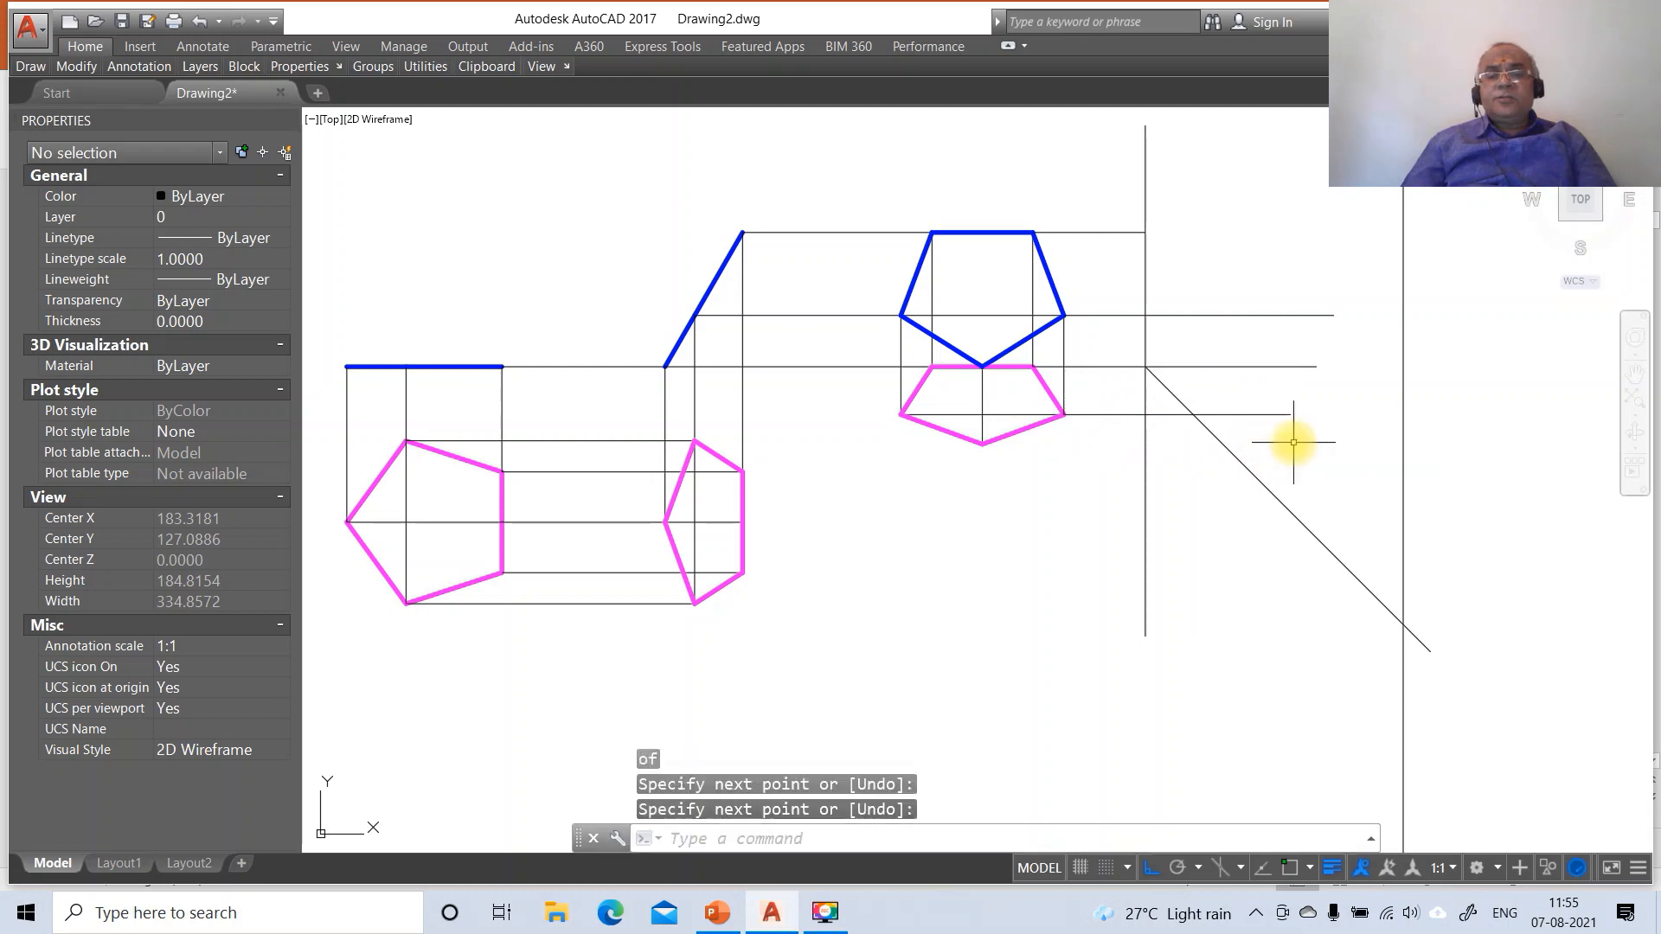
Draw a vertical projector from the lower projector's intersection with the mitre line, perpendicular to the projector from the blue pentagon's right corner
key("Return")
type("INT")
key("Return")
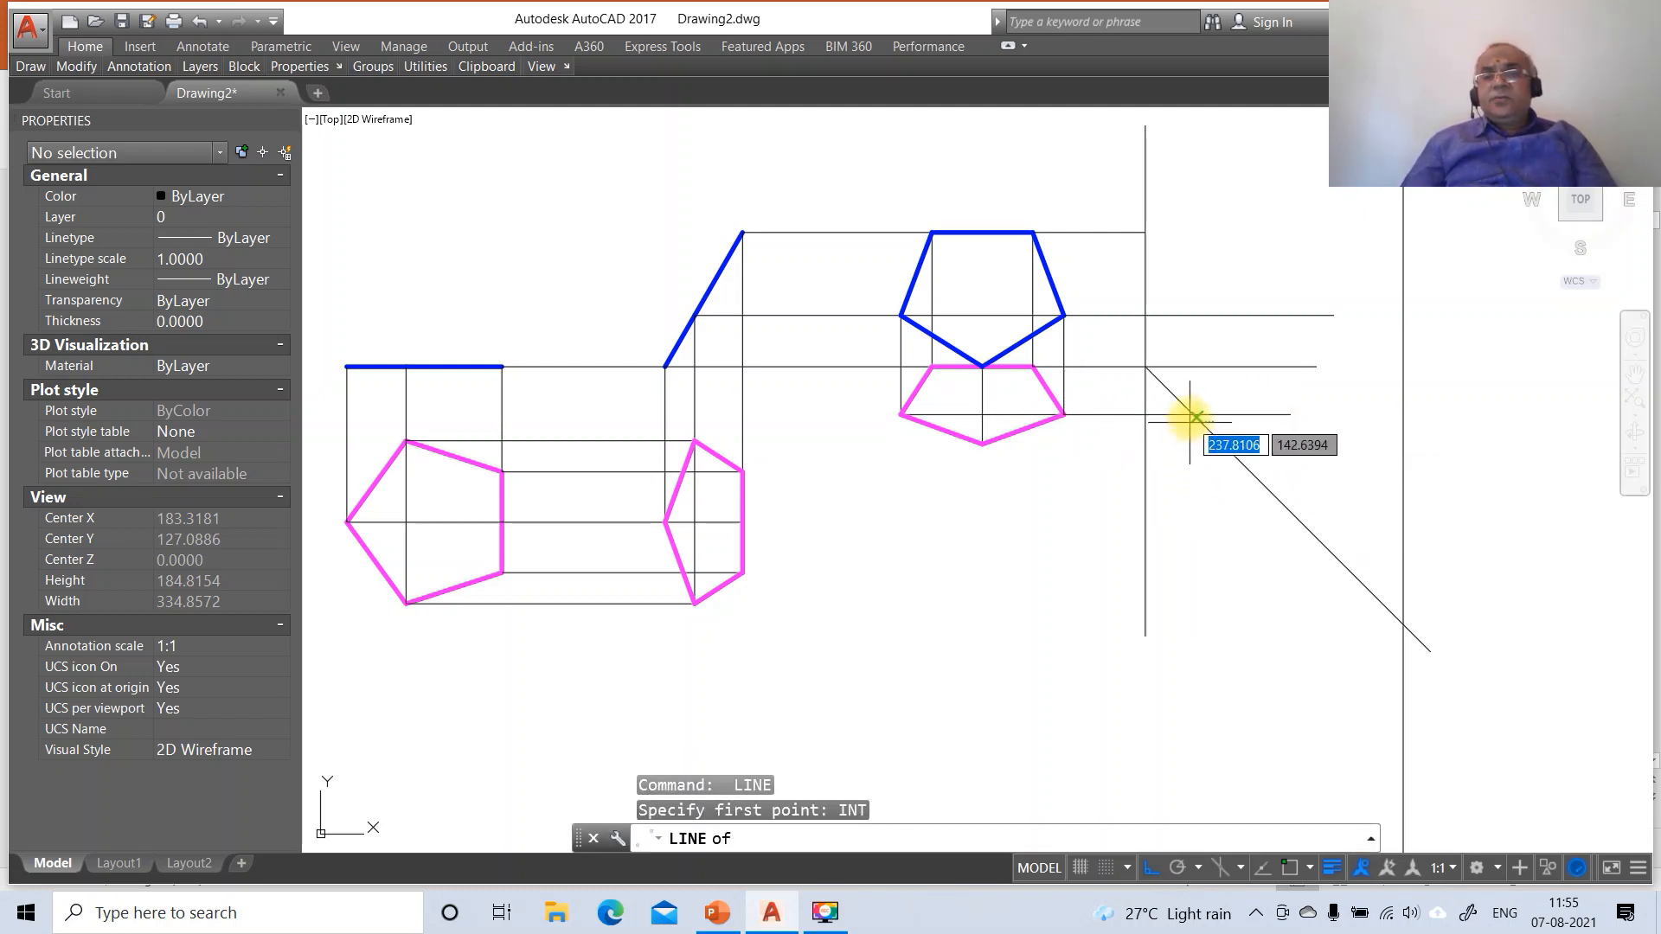
left_click(1194, 416)
type("PER")
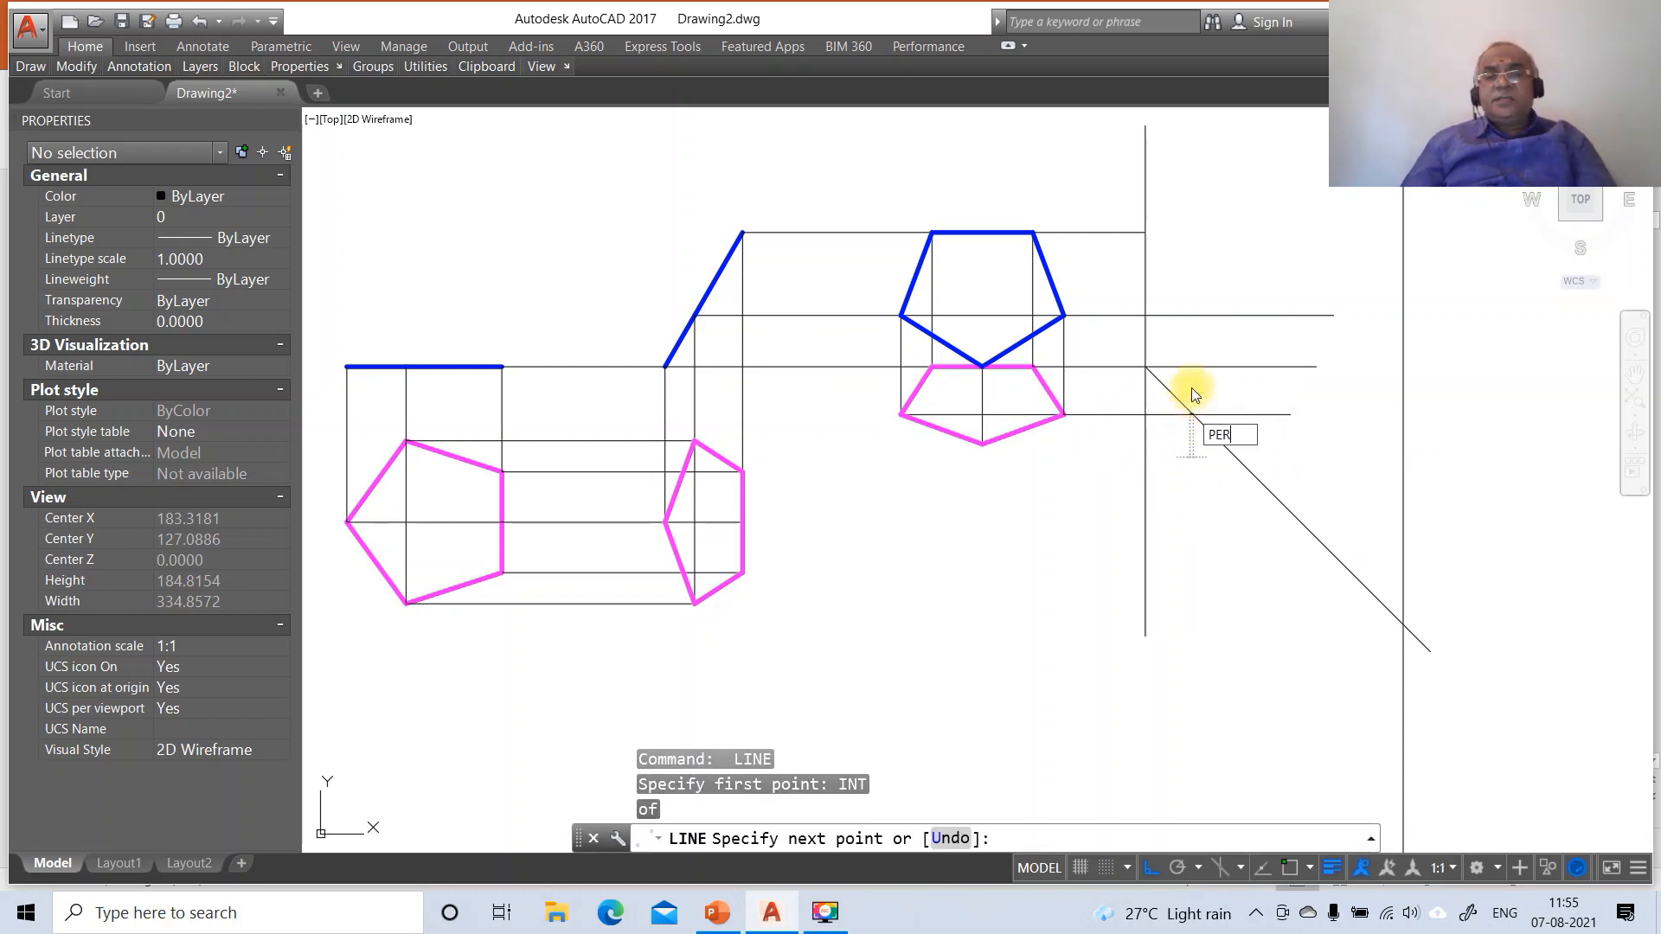
key("Return")
left_click(1196, 316)
Fillet the vertical projector with the horizontal projectors at its upper and lower ends, using zero radius, to remove their overhangs
type("F")
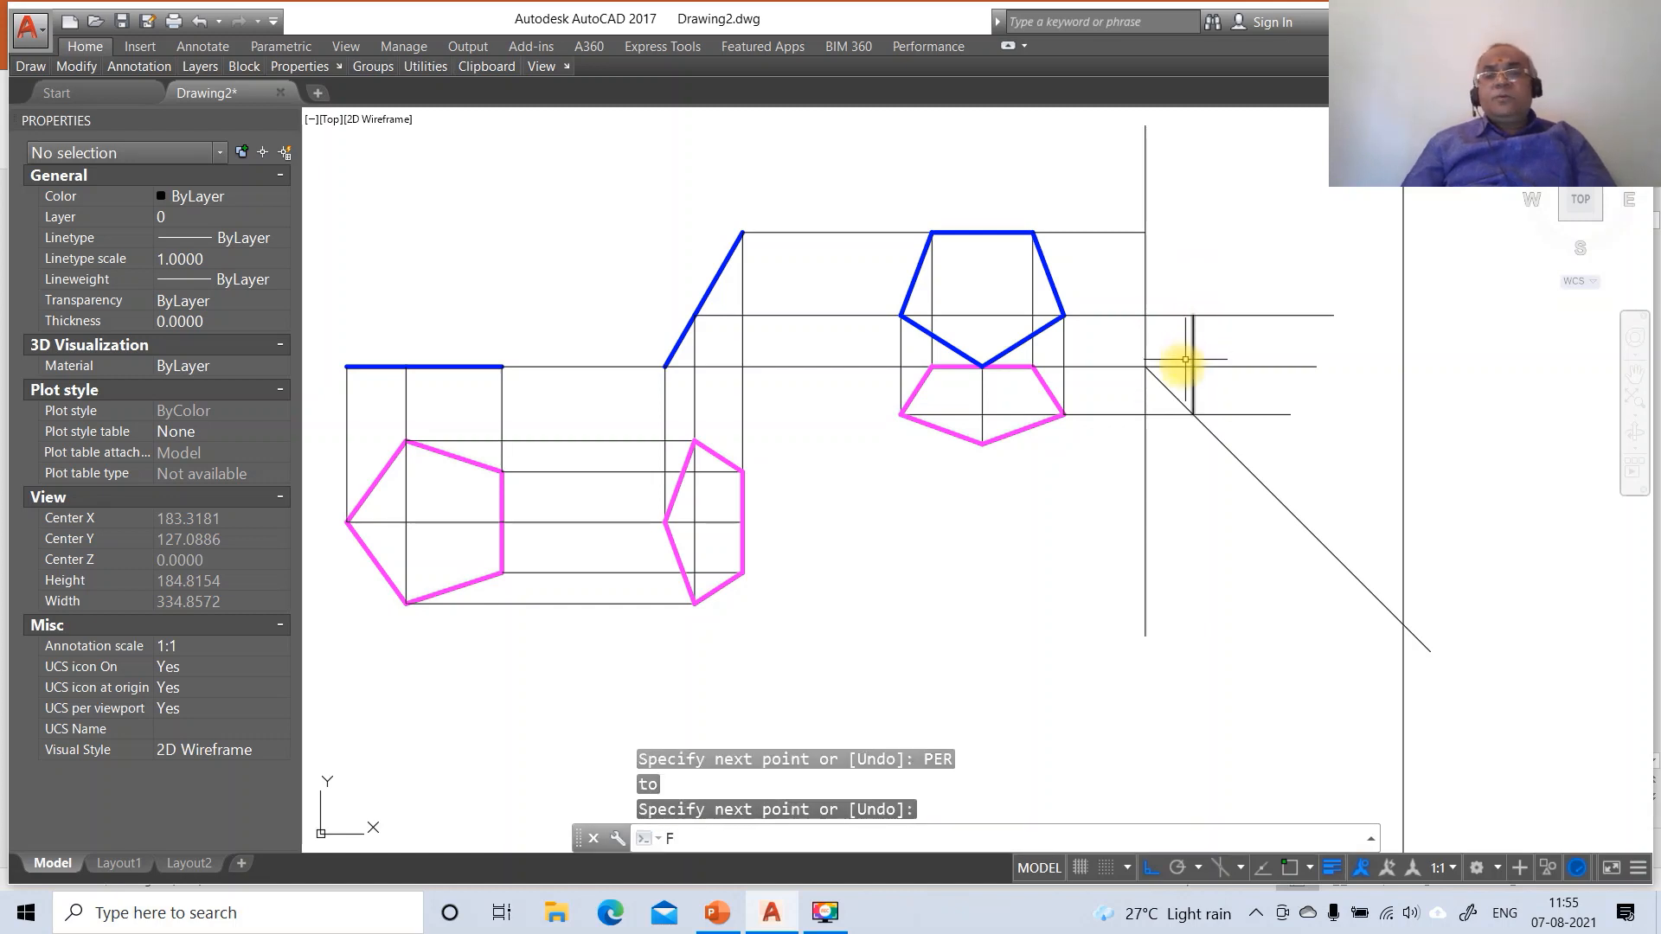
key("Return")
left_click(1168, 317)
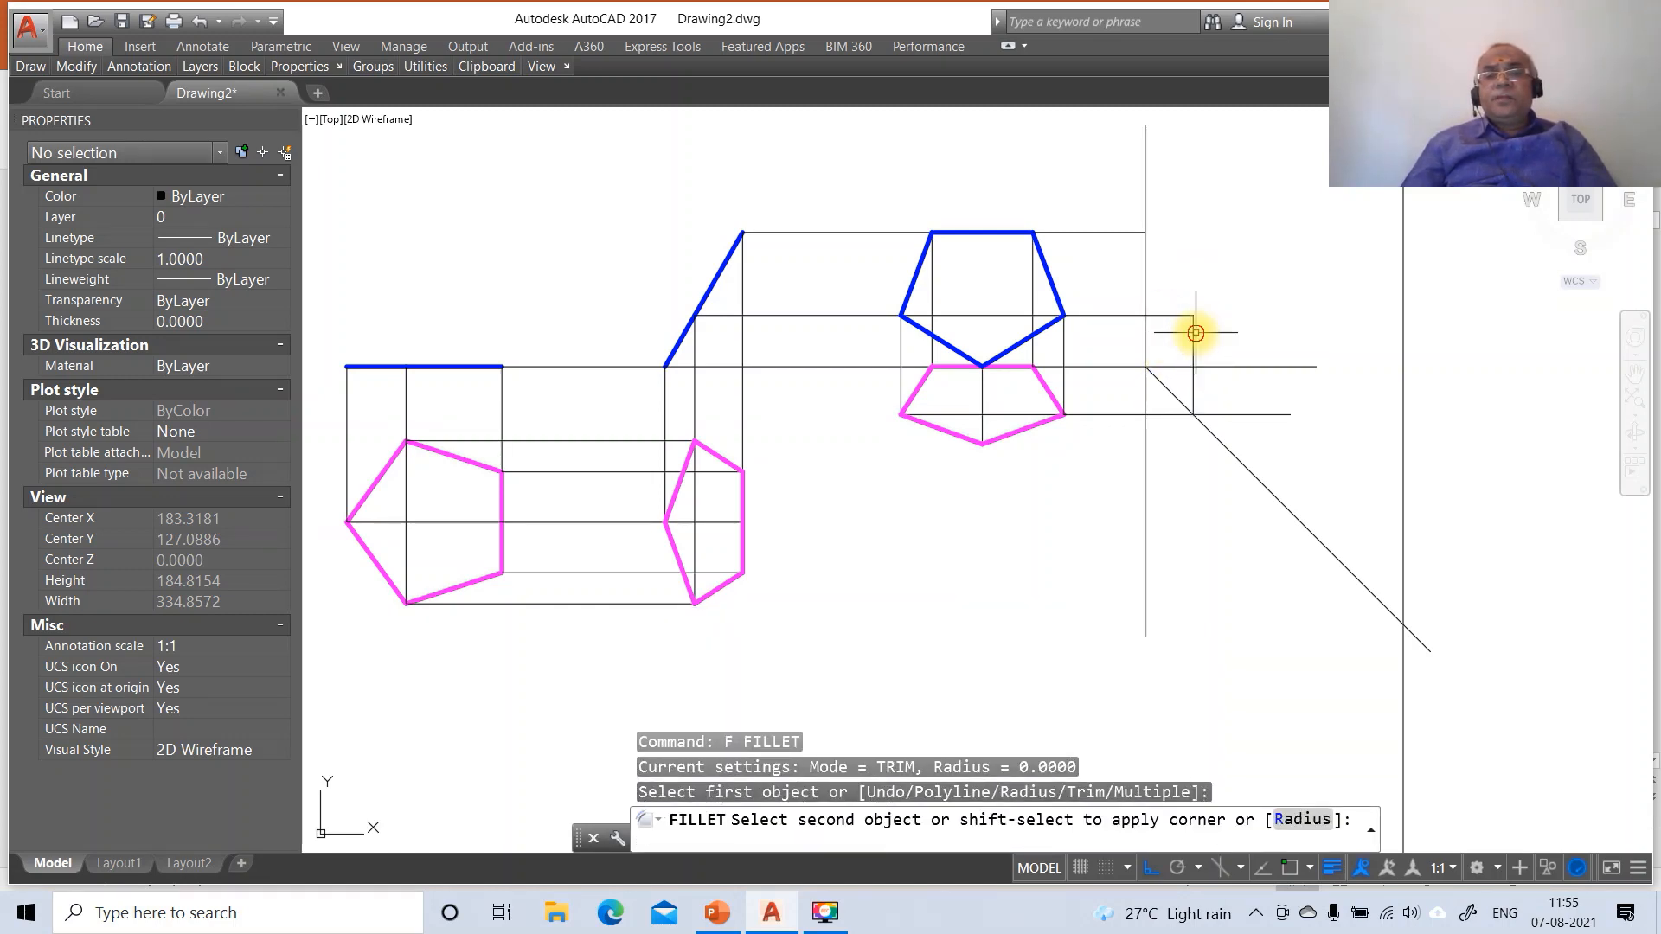
left_click(1194, 329)
key("Return")
left_click(1193, 388)
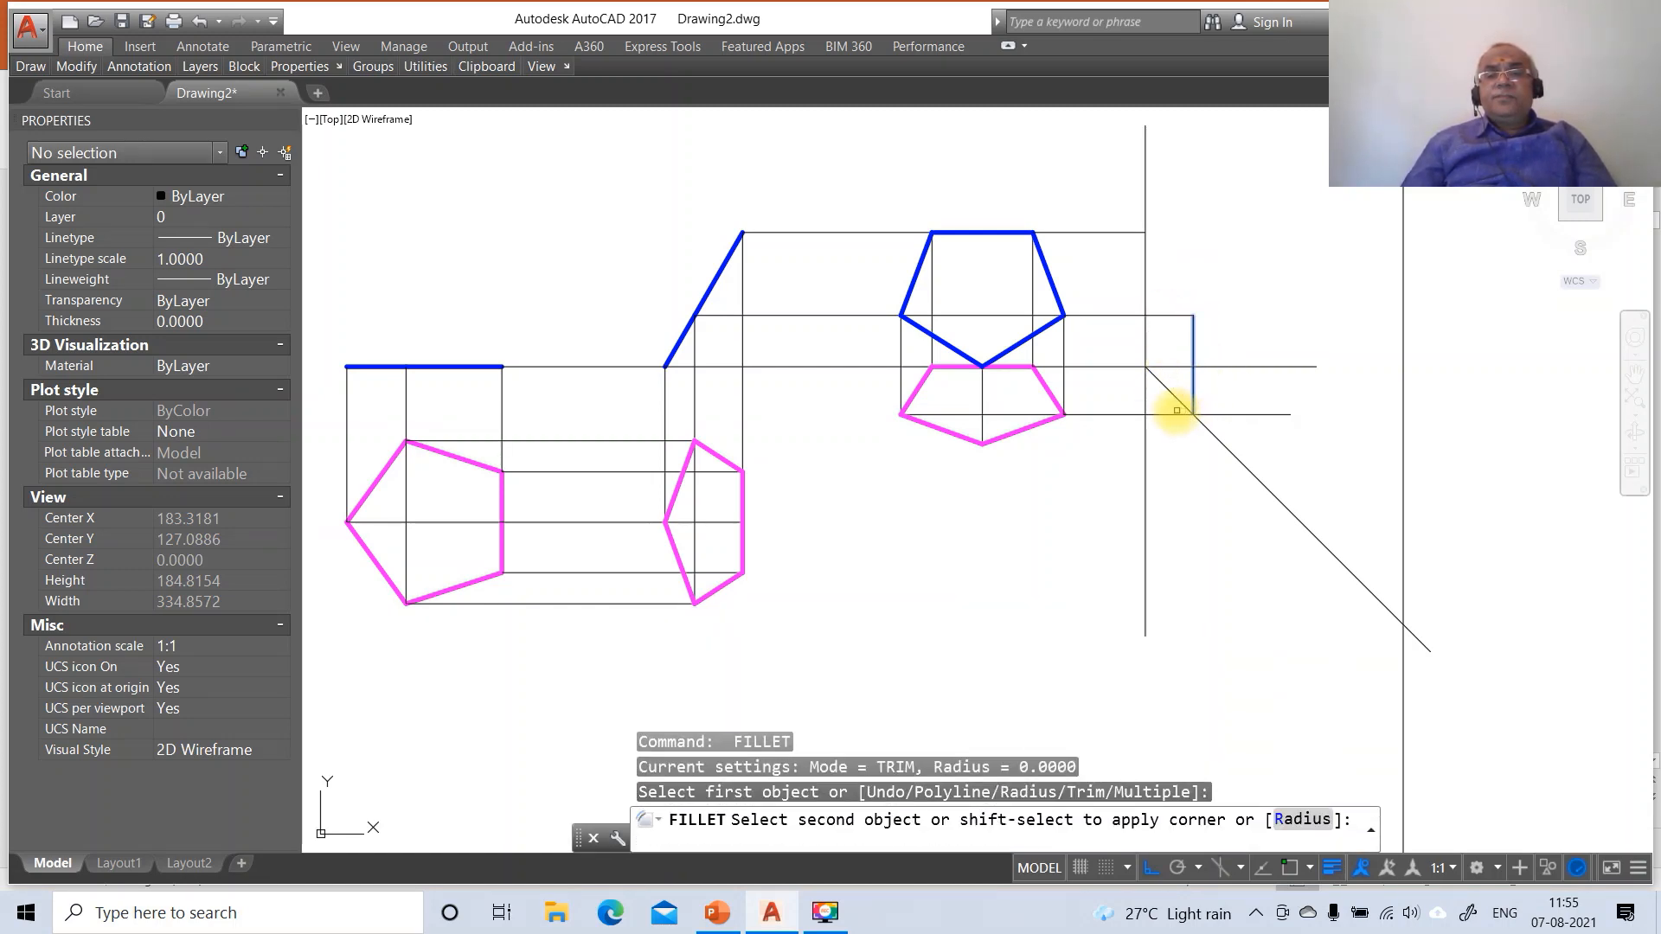
left_click(1177, 412)
key("Return")
key("Escape")
type("L")
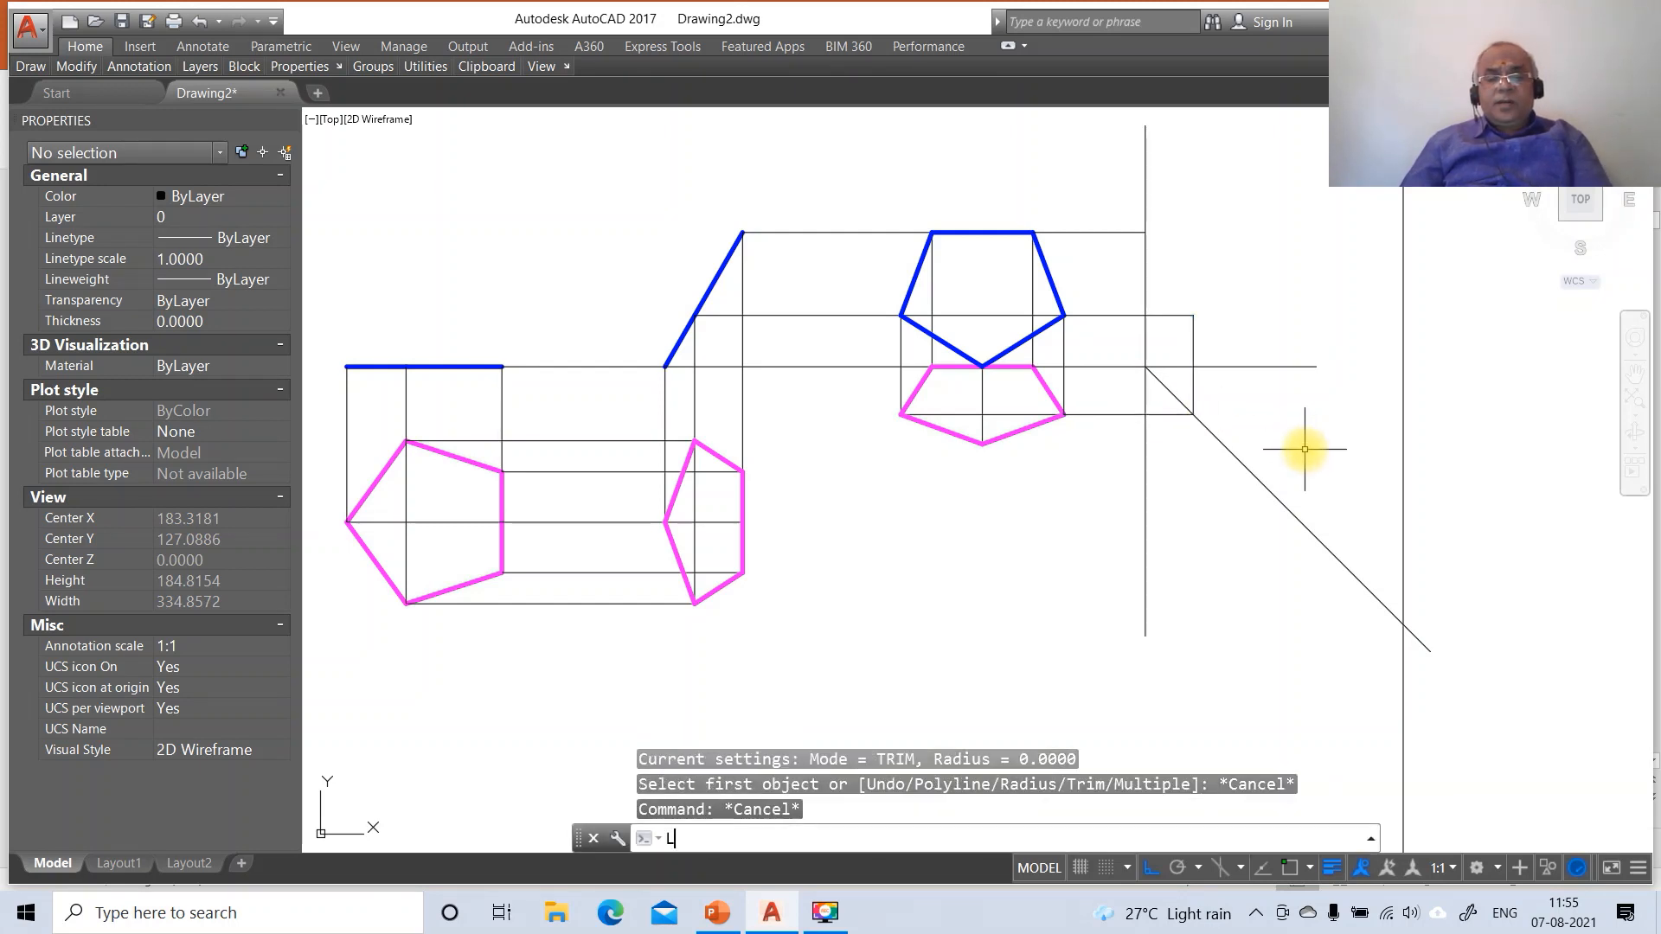
key("Return")
type("INT")
key("Return")
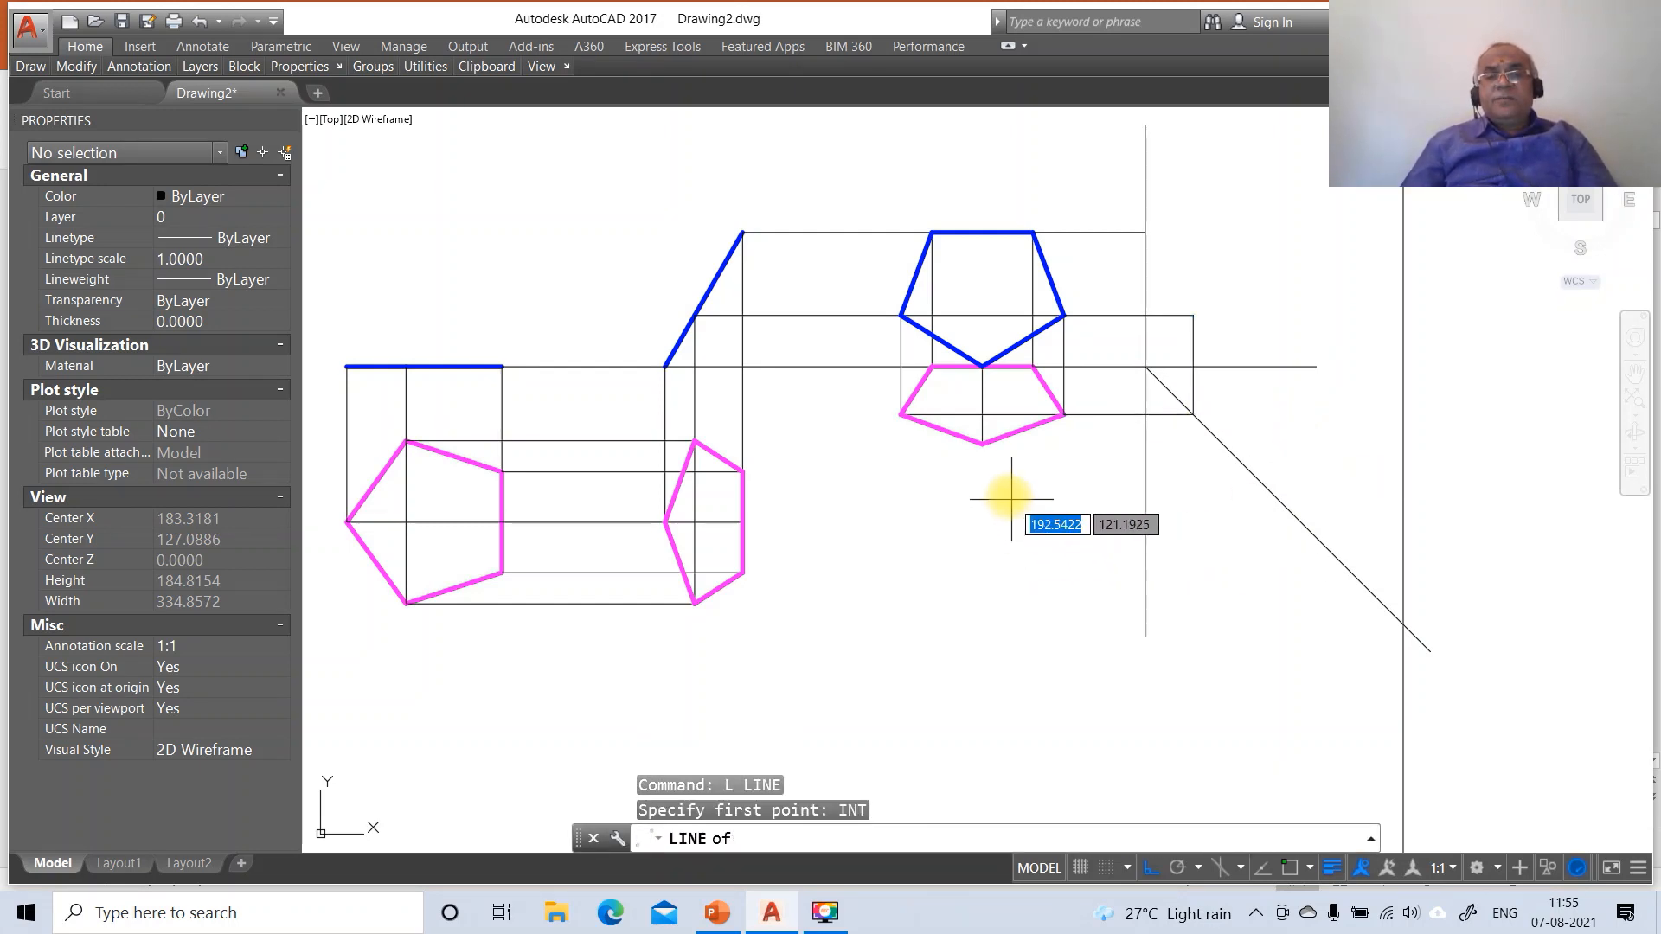
left_click(991, 447)
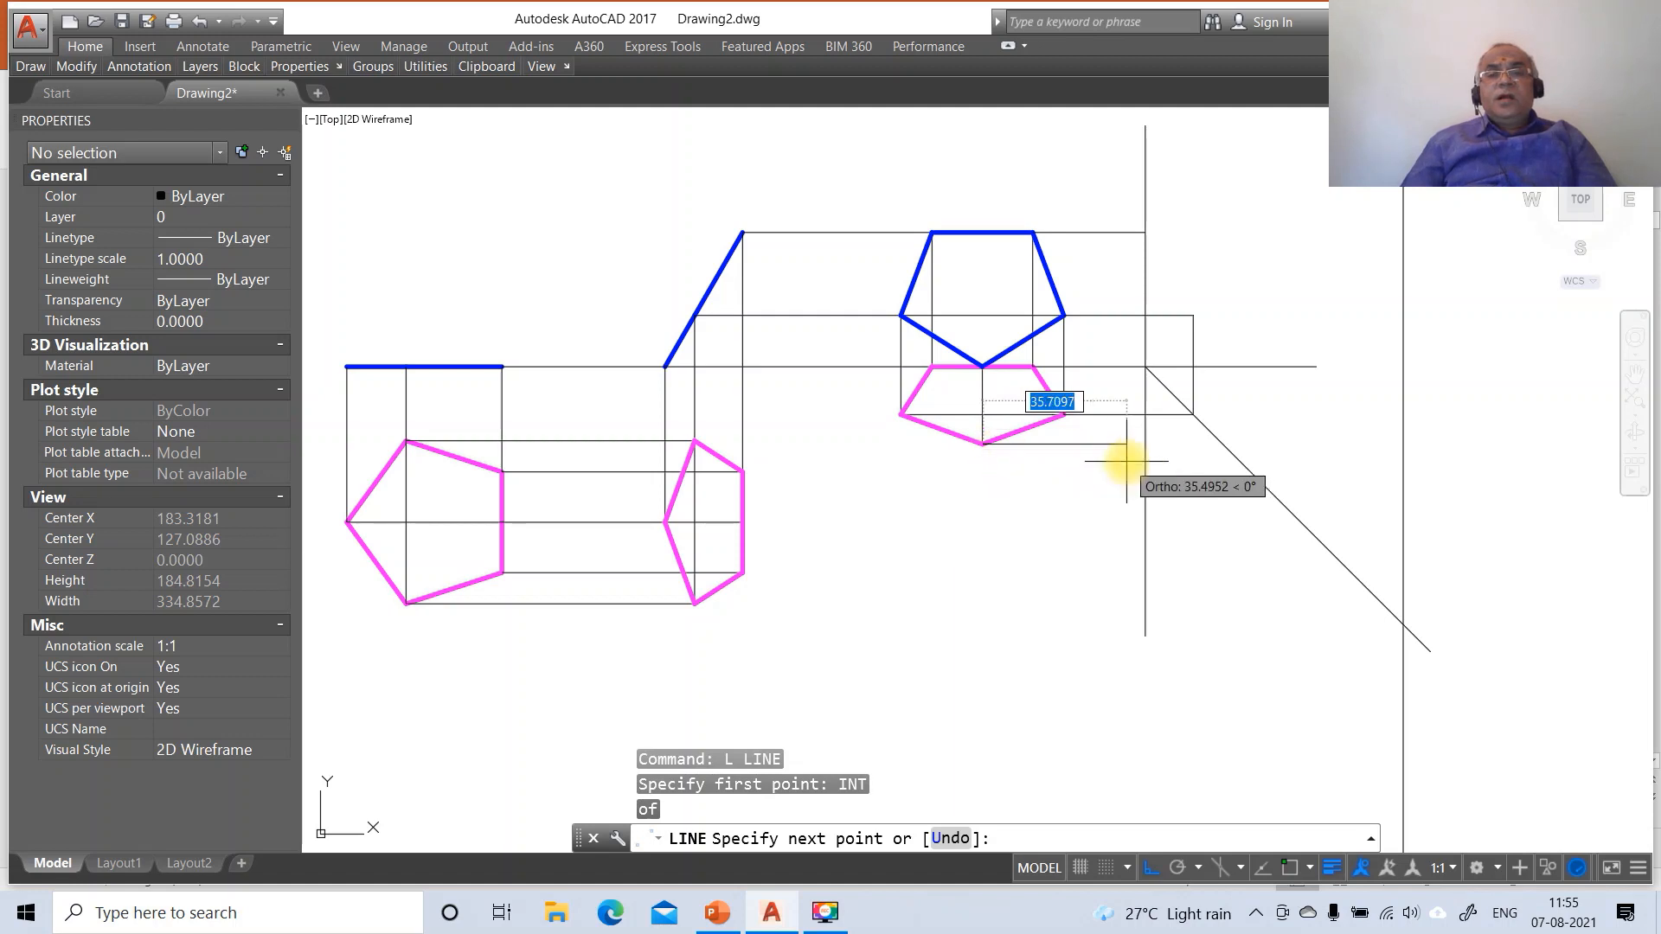
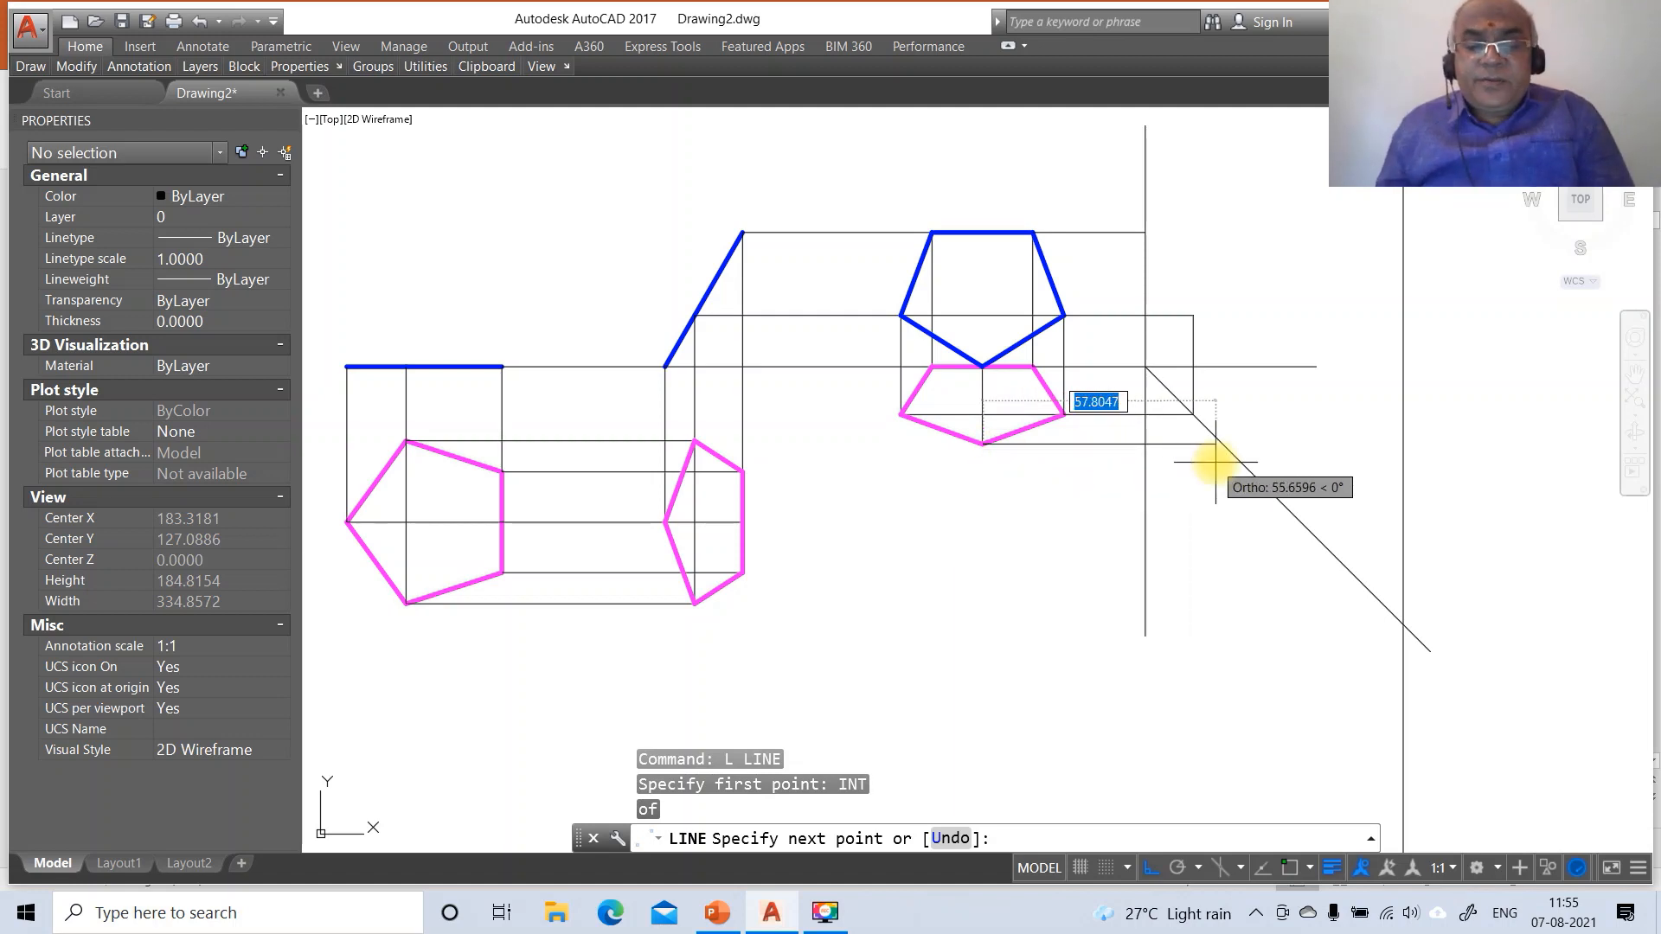
type("P")
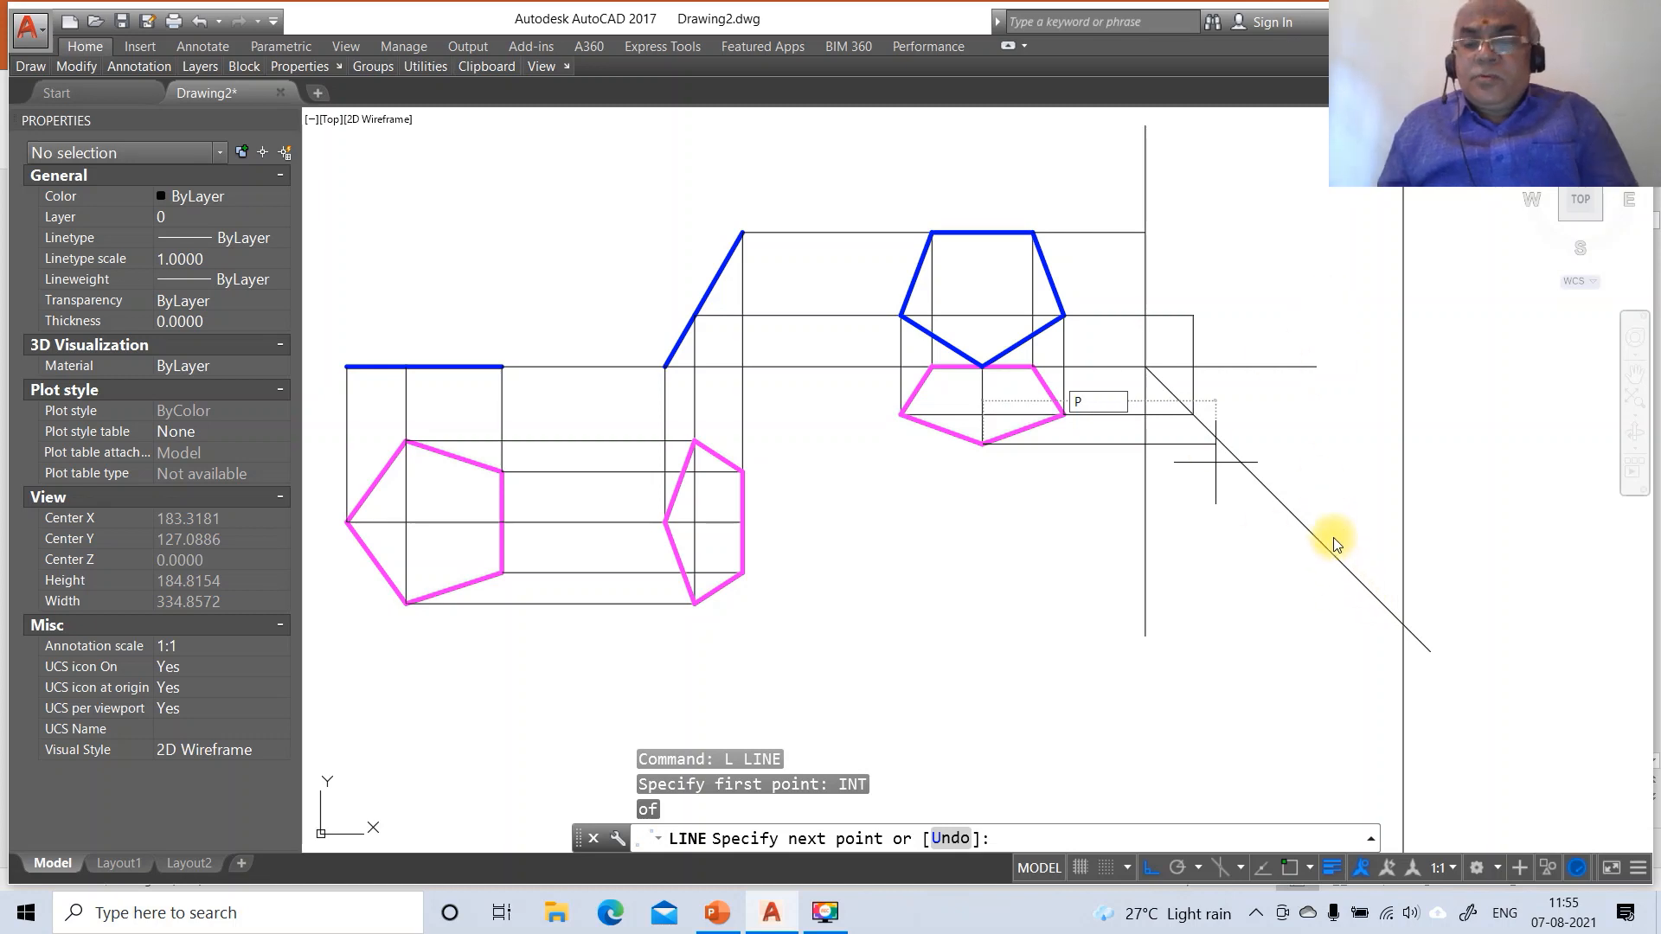
key("BackSpace")
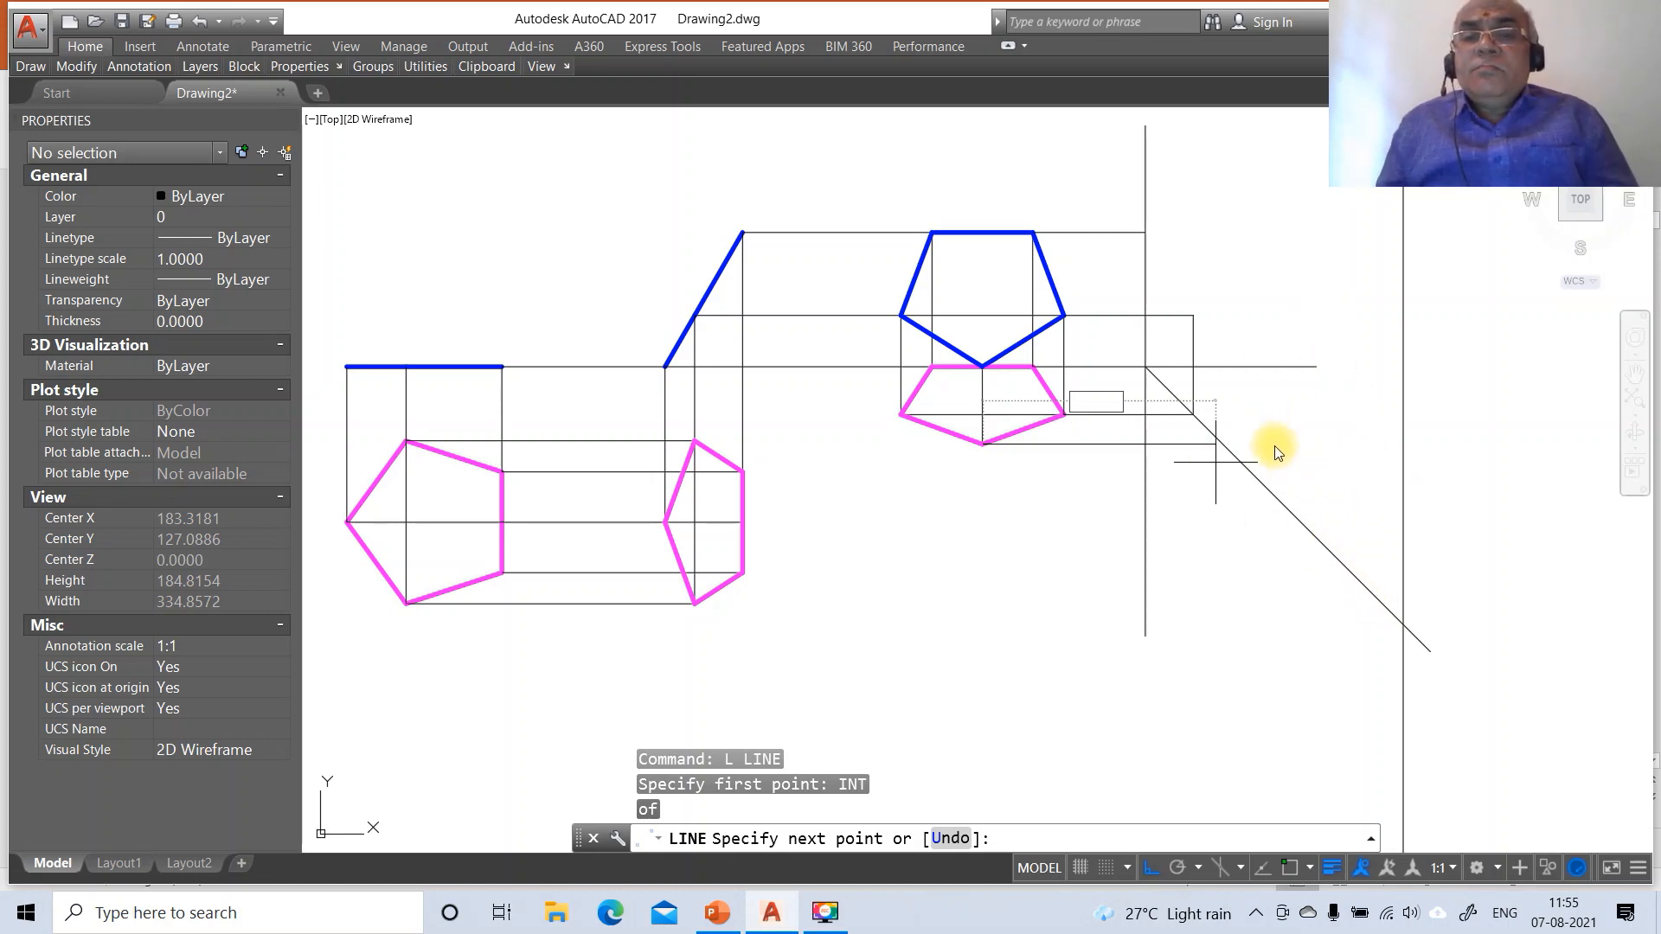
key("Escape")
key("Escape")
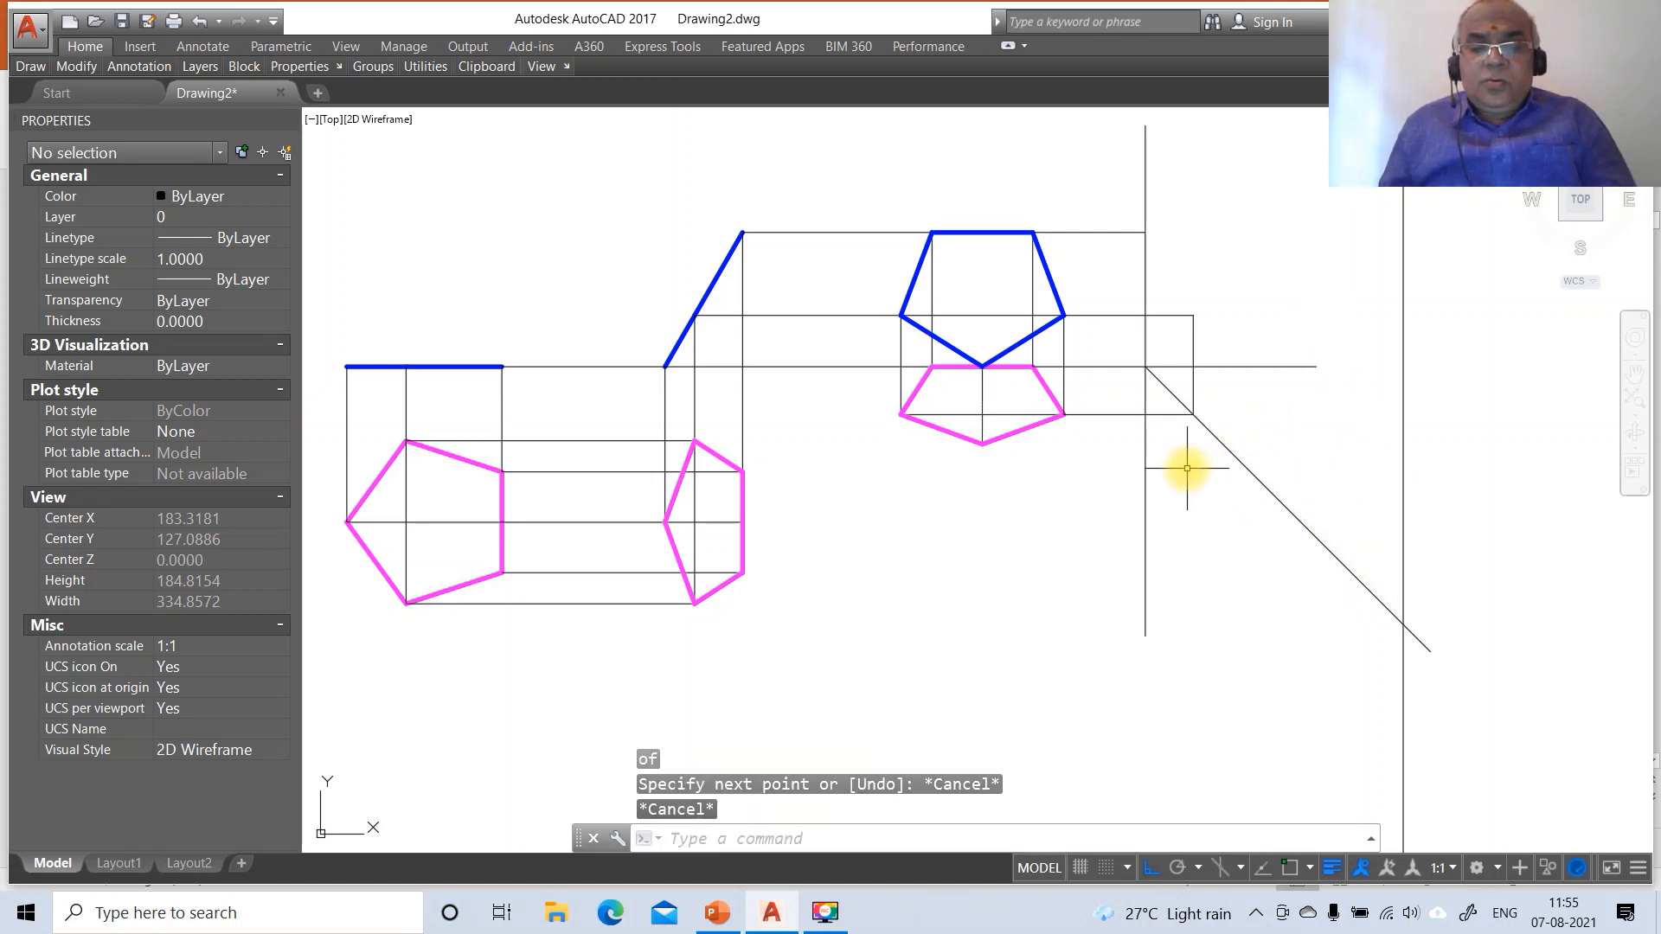
Draw a horizontal projector from the lowest corner of the magenta view below the pentagon to beyond the mitre line
type("l")
key("Return")
type("int:")
key("Return")
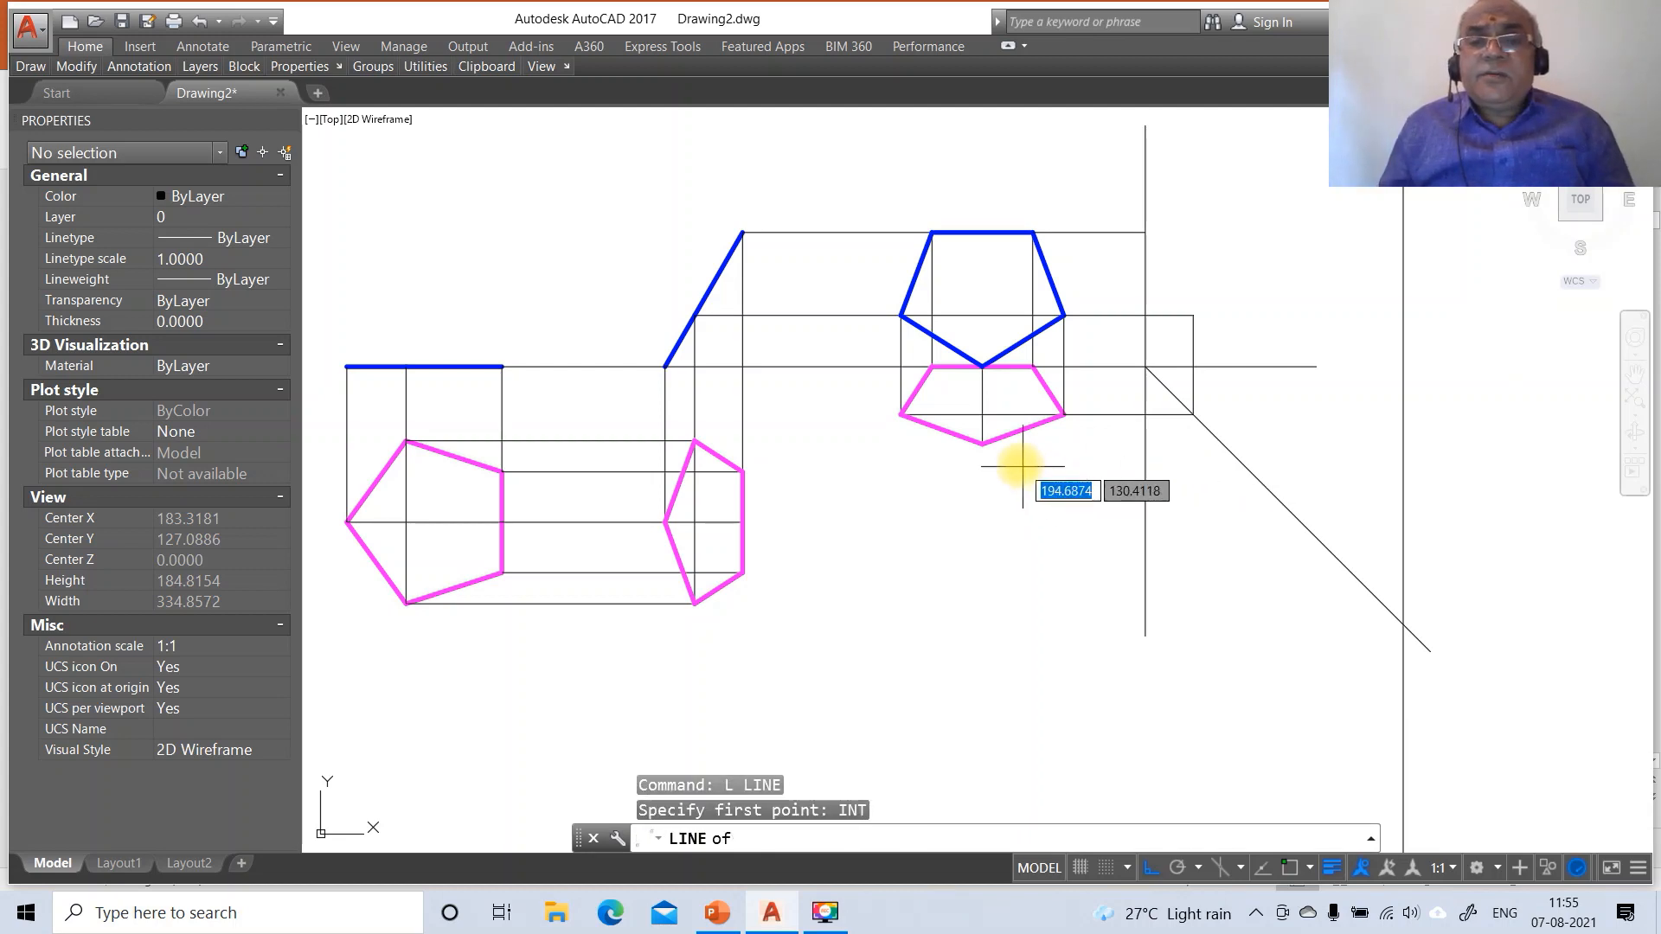
left_click(983, 448)
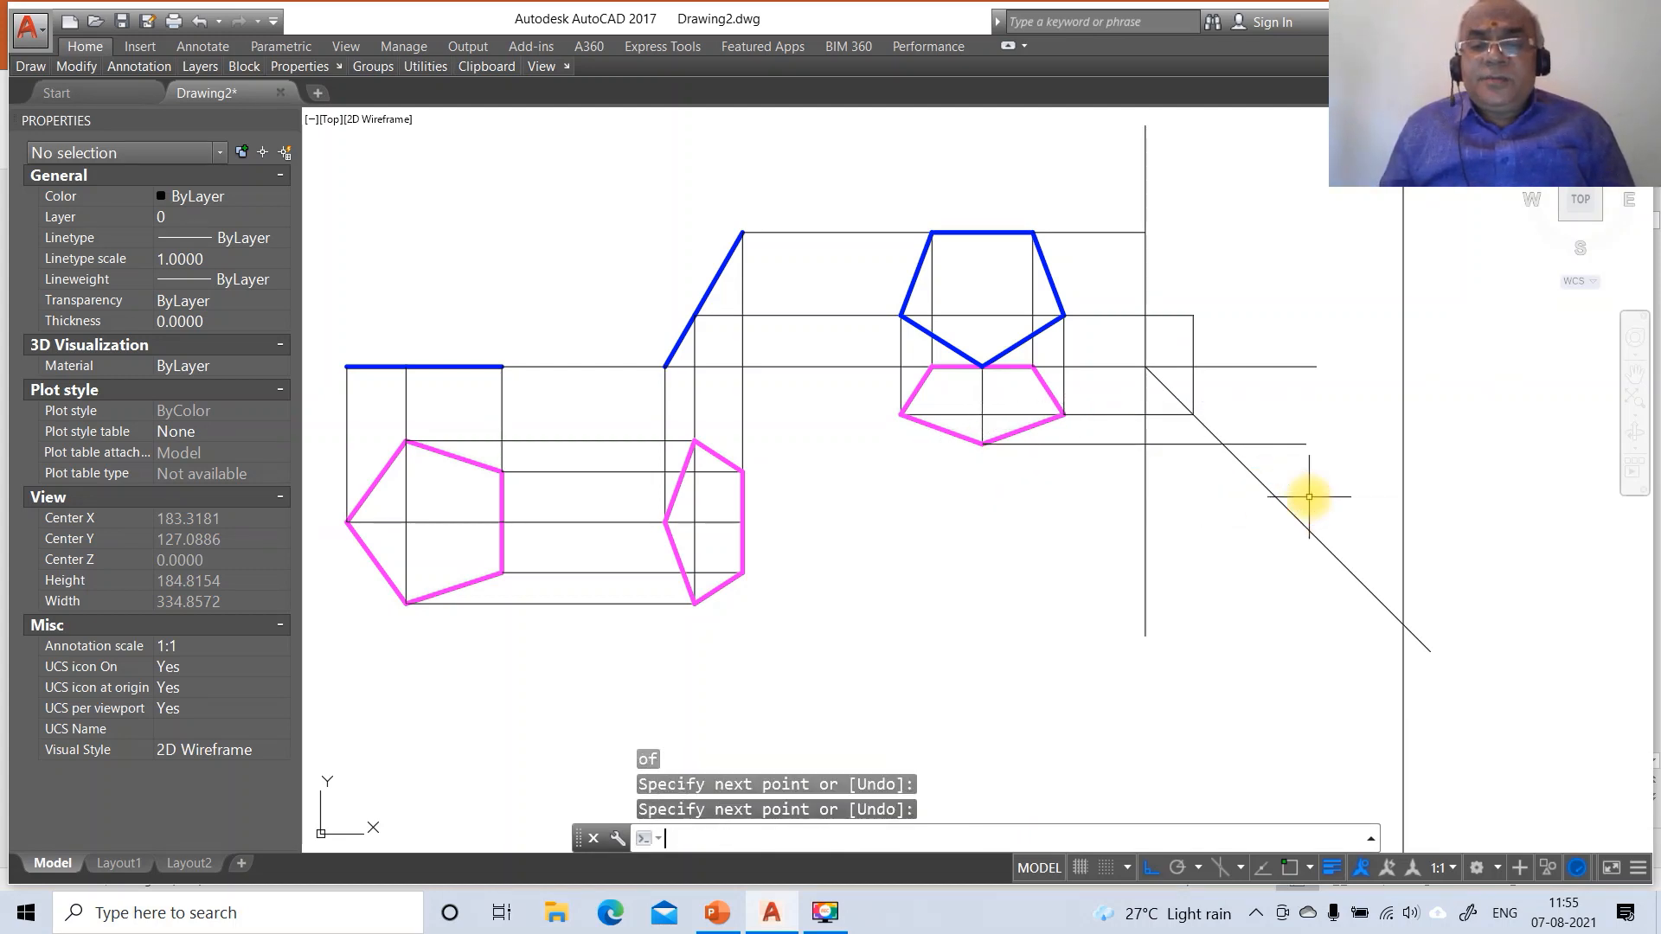
key("Return")
Draw a vertical projector from where the lowest projector crosses the mitre line, perpendicular to the horizontal reference line
key("Return")
type("INT")
key("Return")
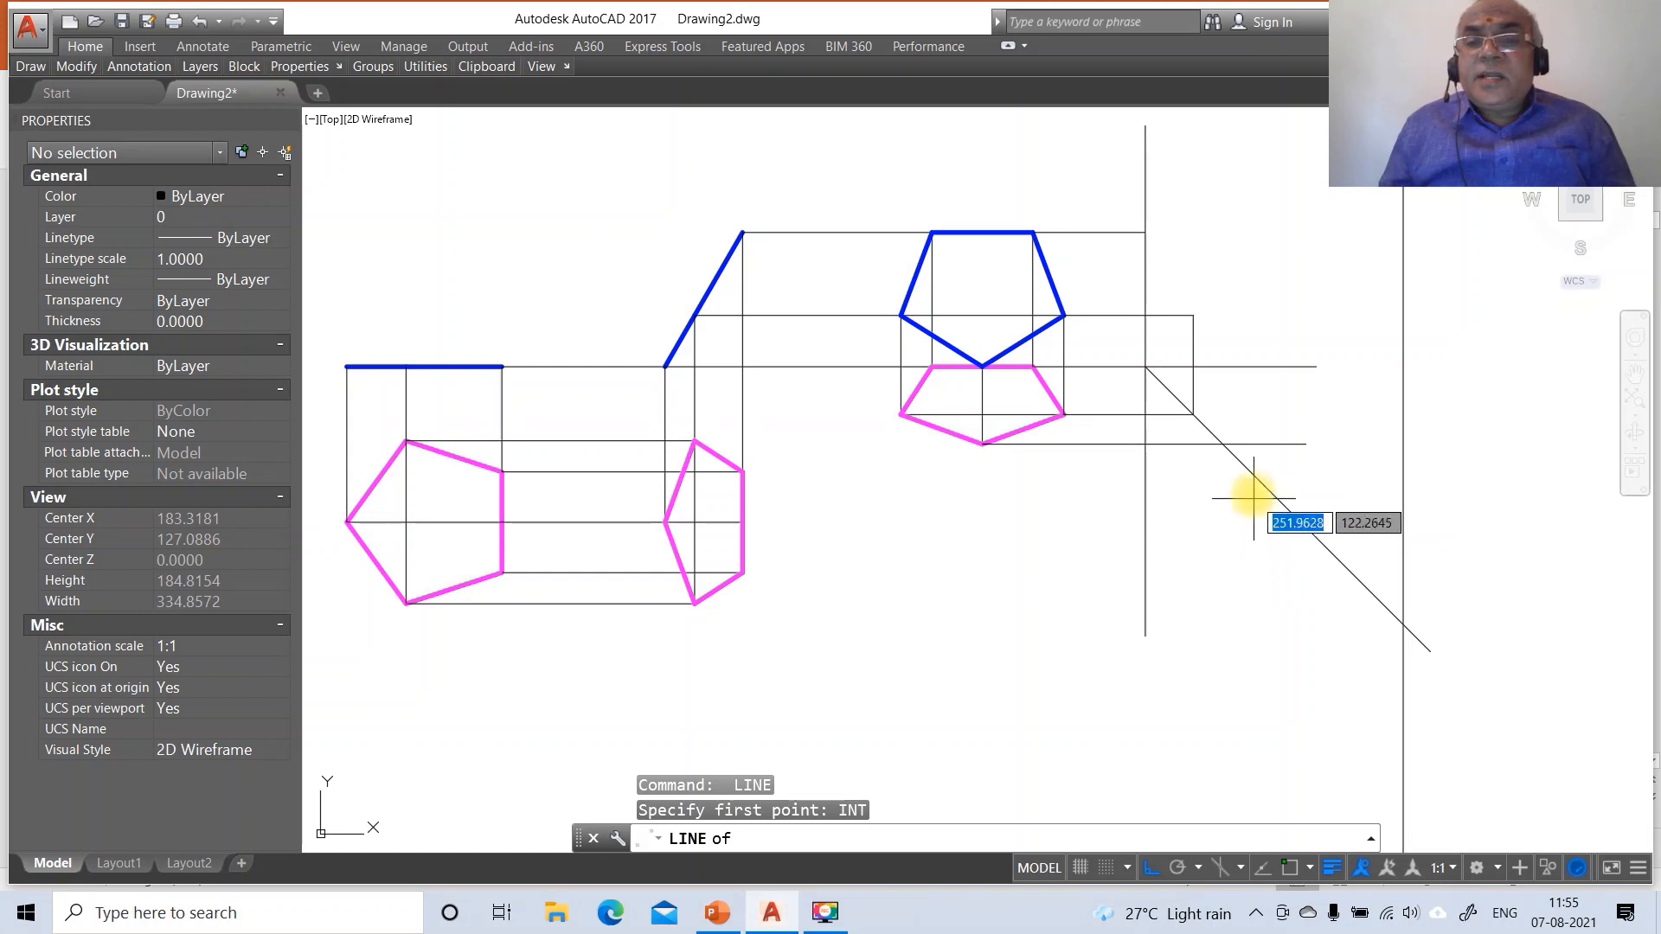
left_click(1228, 446)
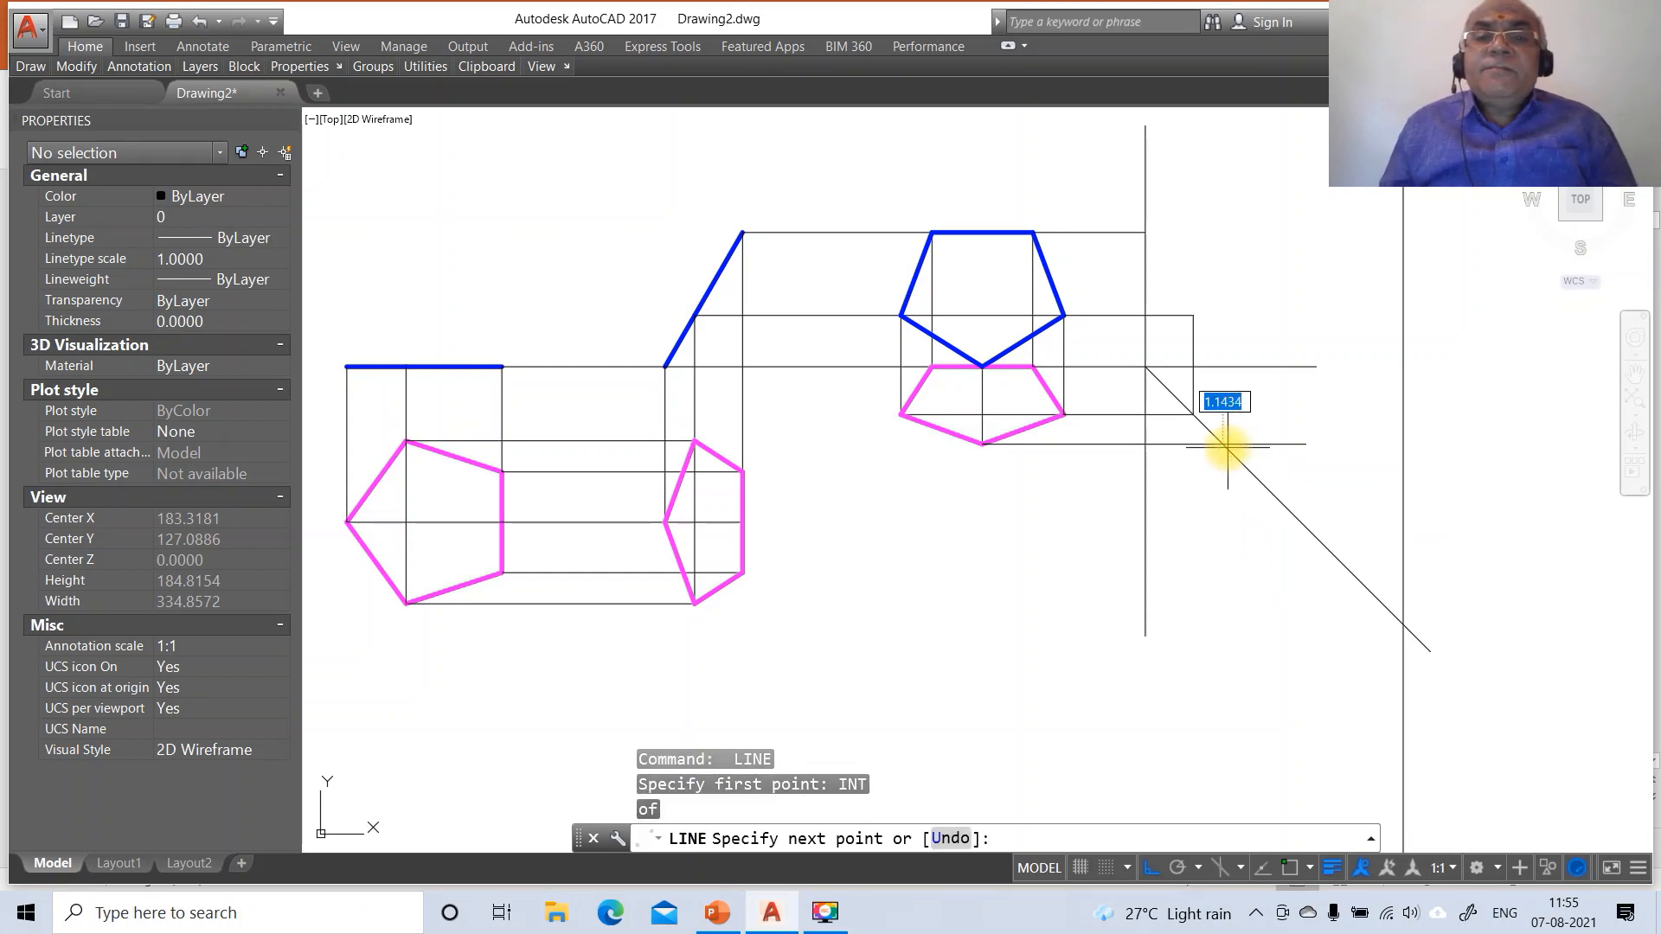
key("Return")
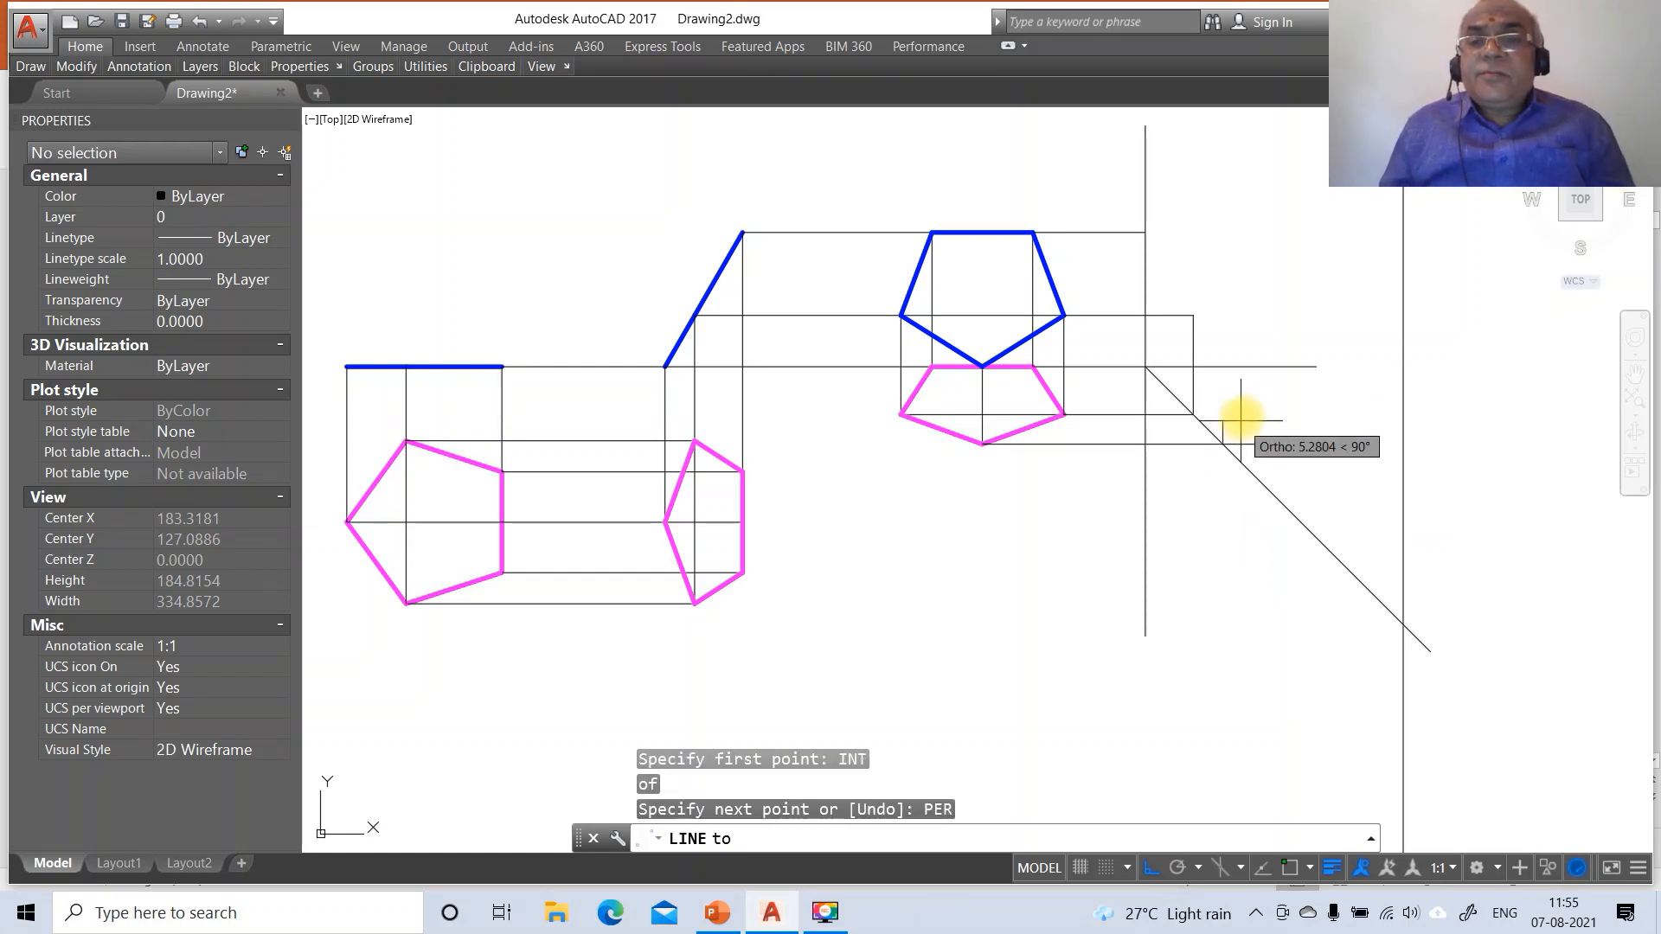
left_click(1248, 372)
Fillet the lowest horizontal projector with its vertical projector at zero radius to remove the overhang
type("F")
key("Return")
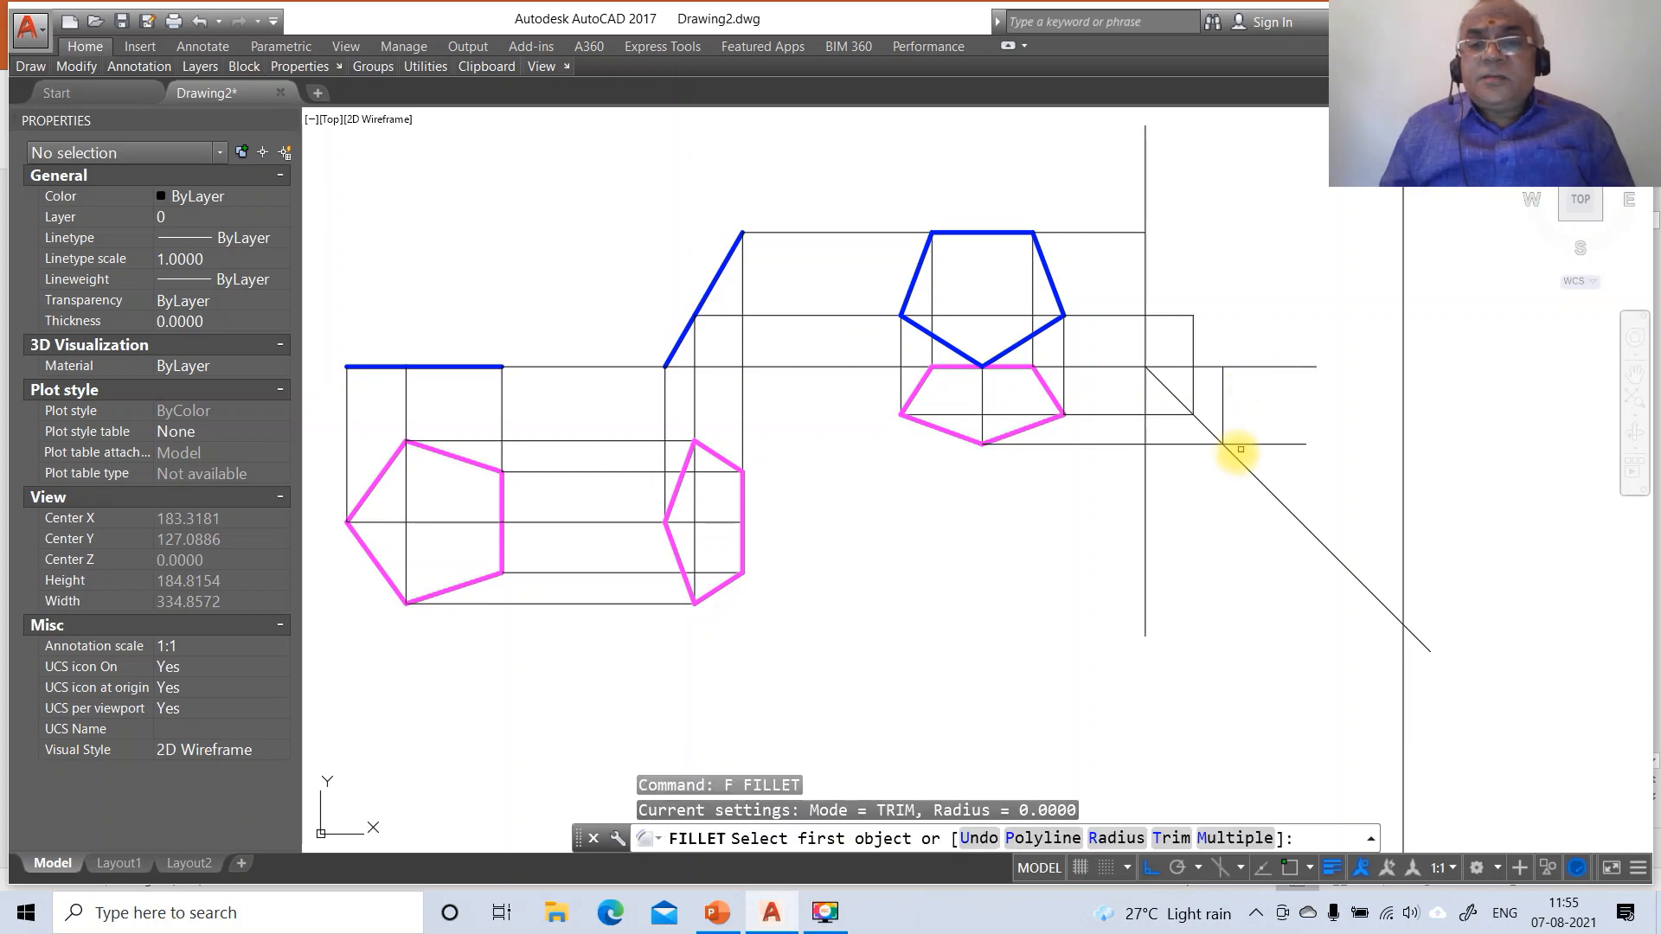
left_click(1194, 446)
left_click(1201, 443)
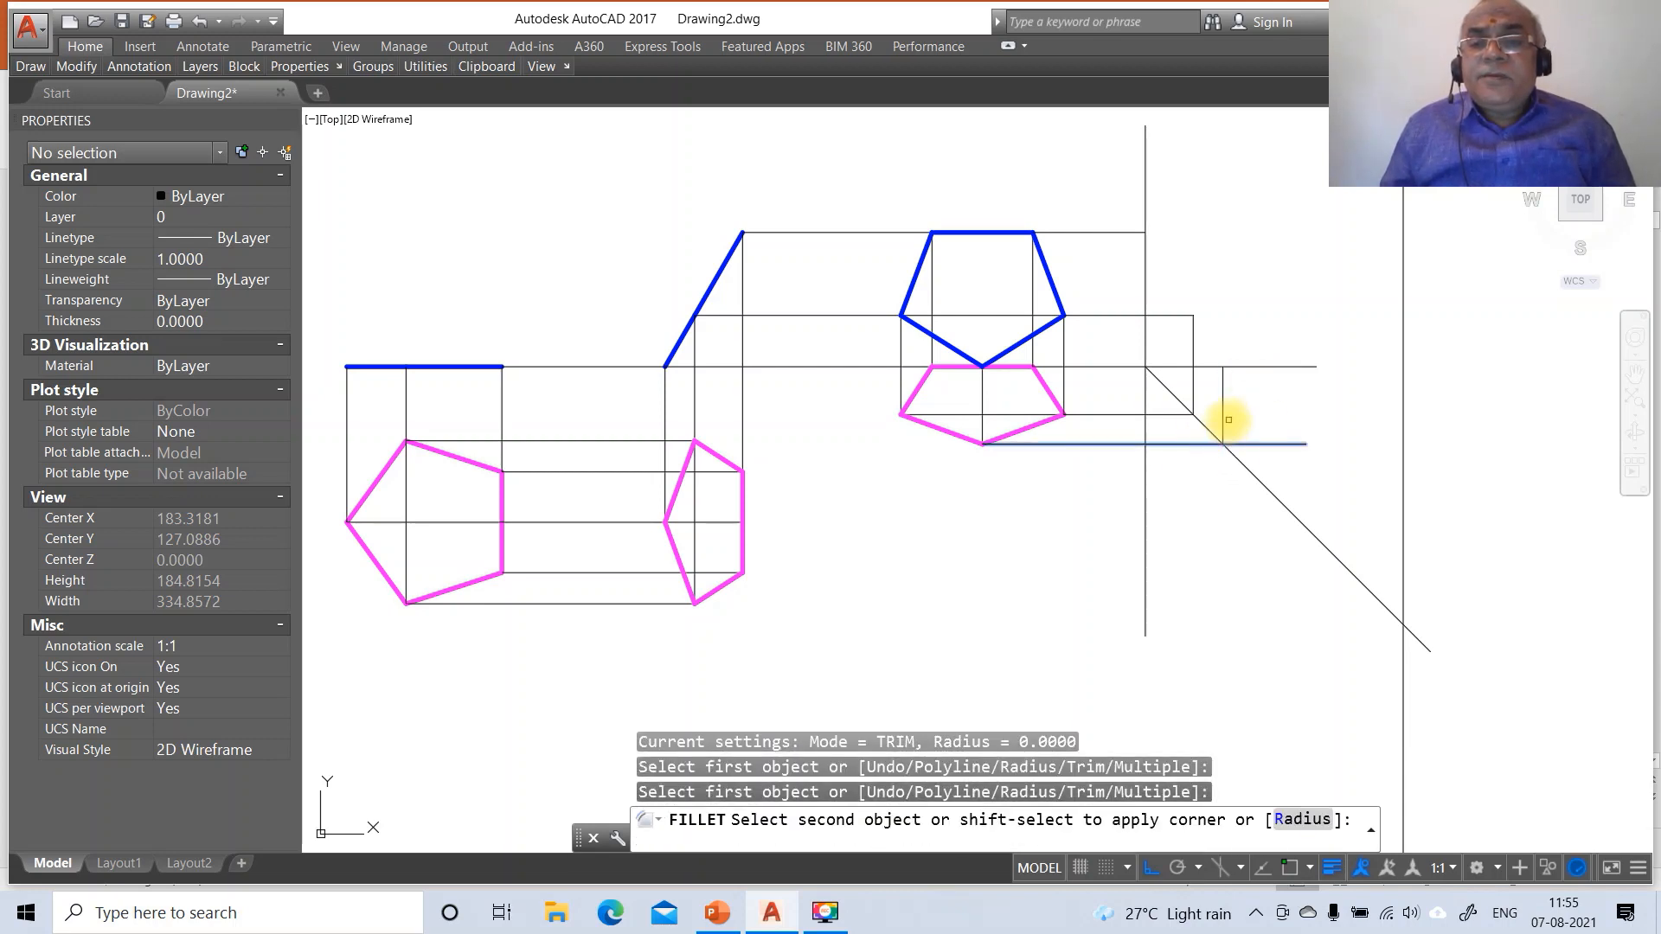
left_click(1220, 417)
left_click(1221, 419)
Break the mitre line just beyond its intersection with the lowest projector, leaving a gap before the remaining diagonal piece
type("BR")
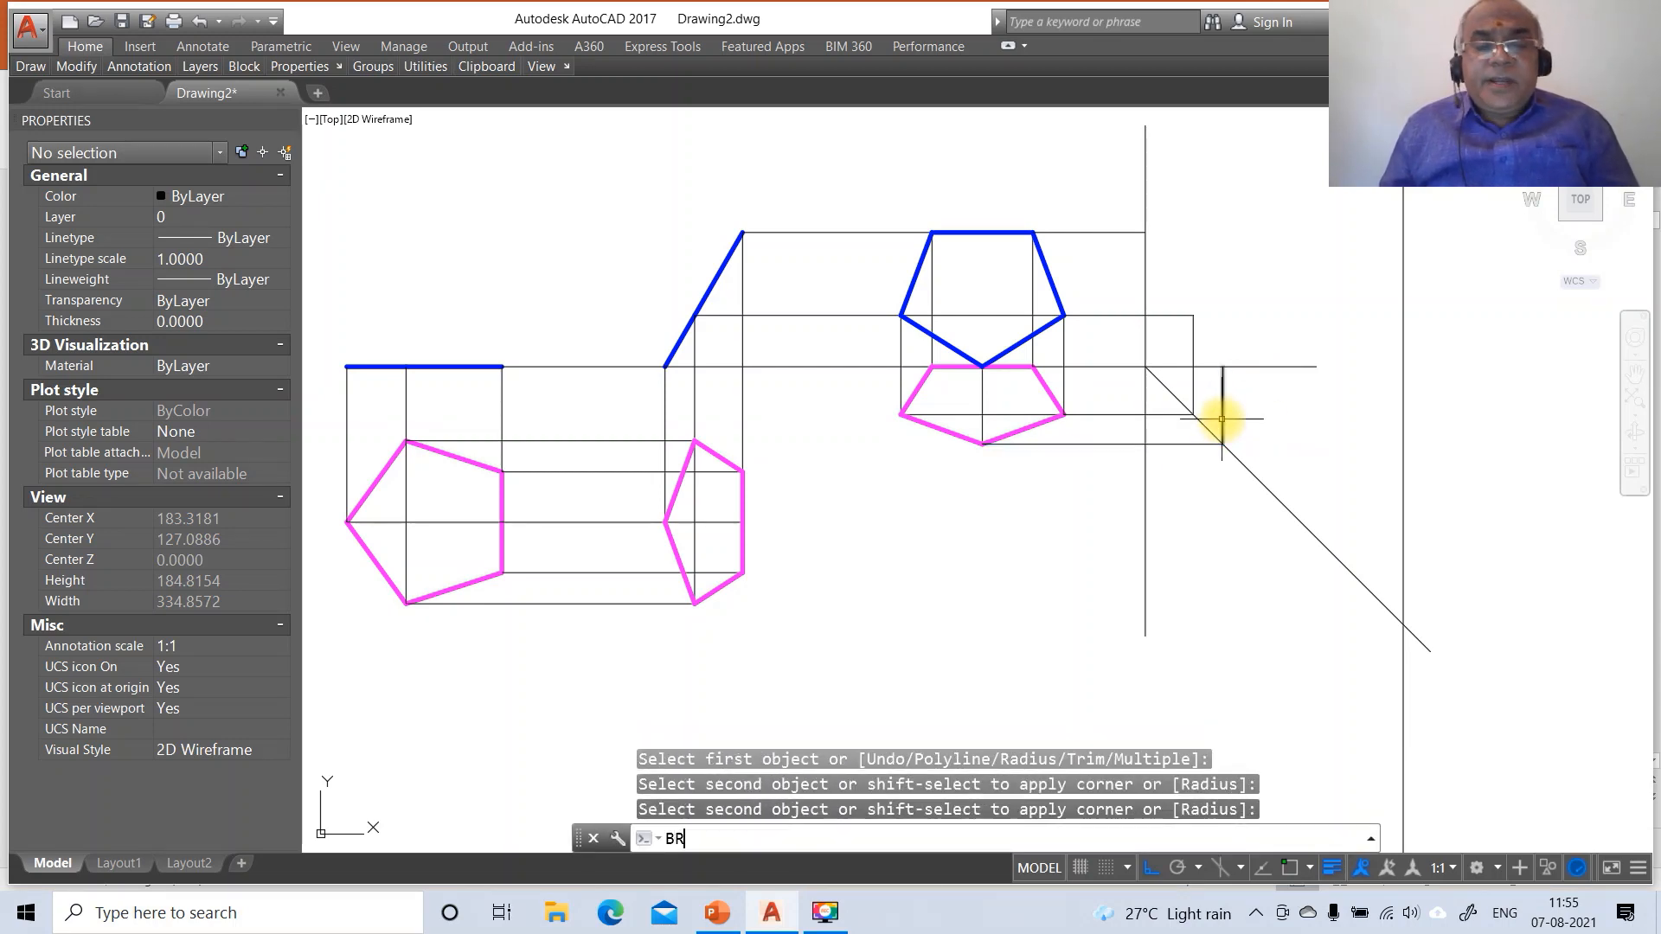
key("Return")
left_click(1223, 445)
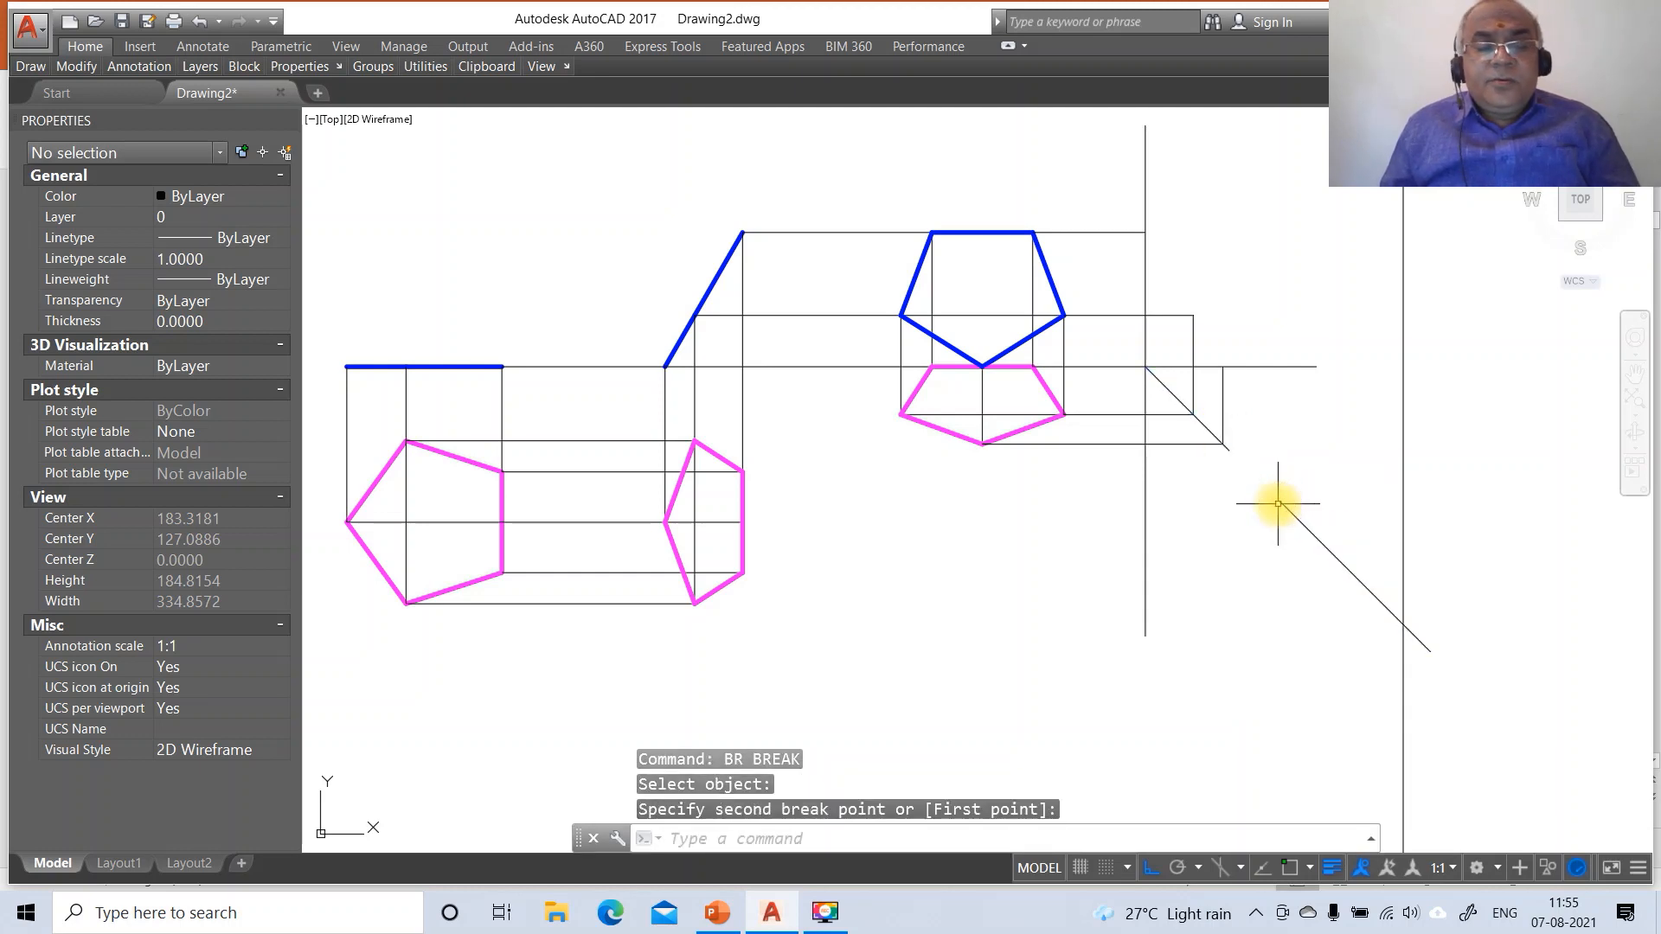
Break off the lower end of the vertical reference line a little below the lowest projector
key("Return")
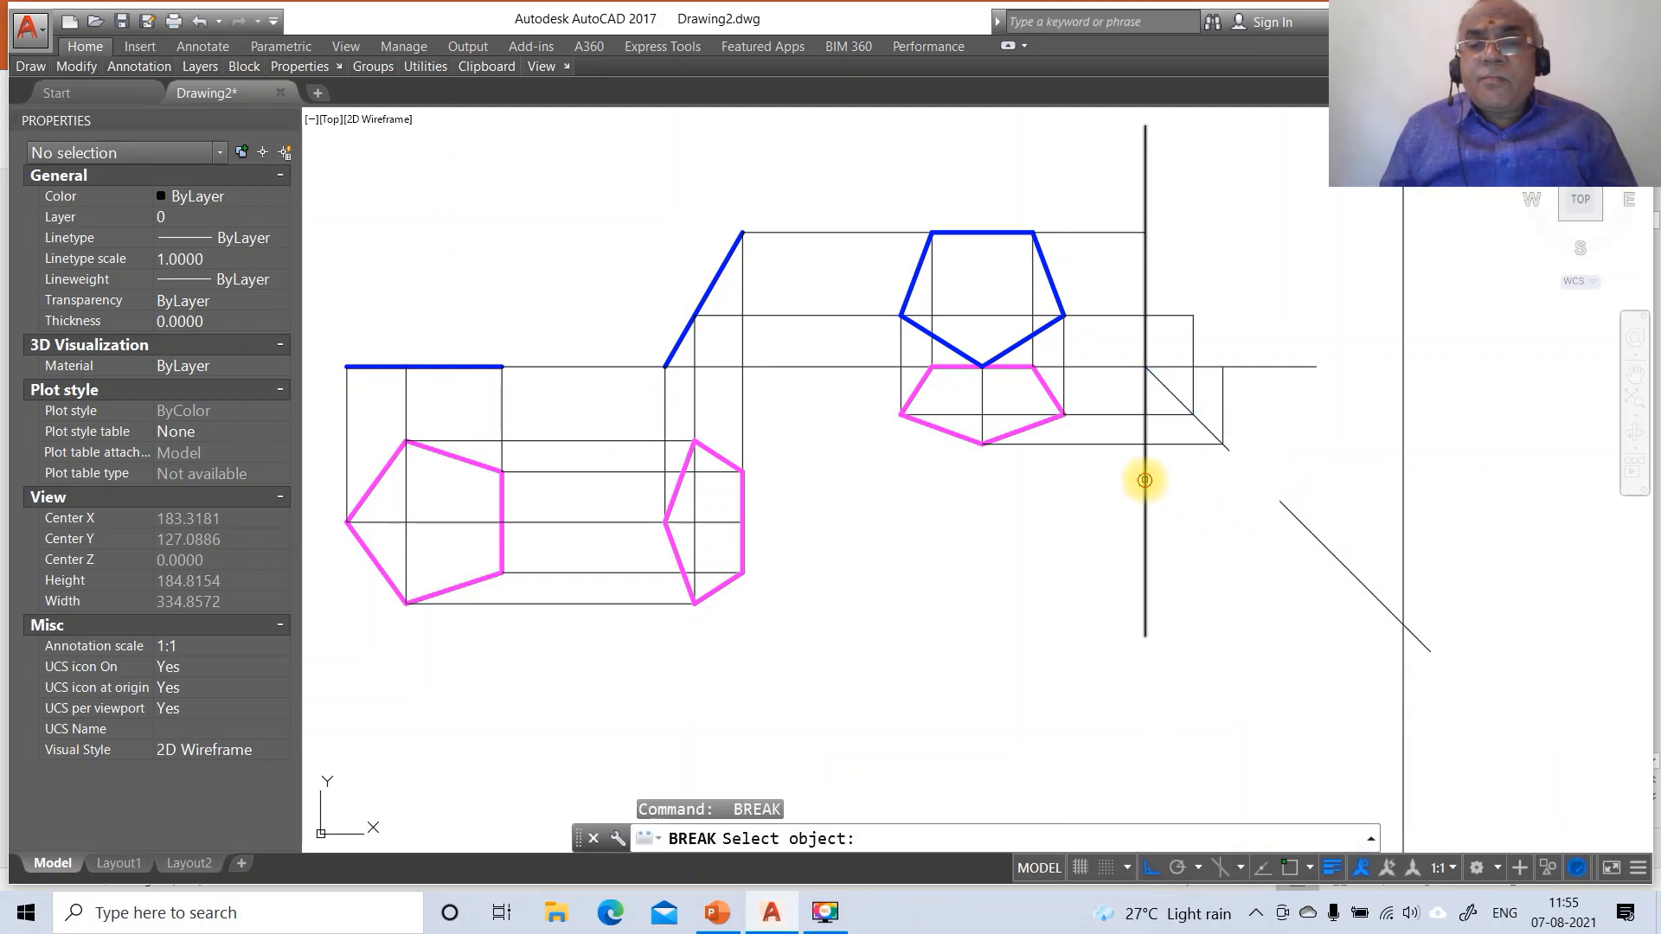
left_click(1146, 478)
left_click(1165, 667)
key("Return")
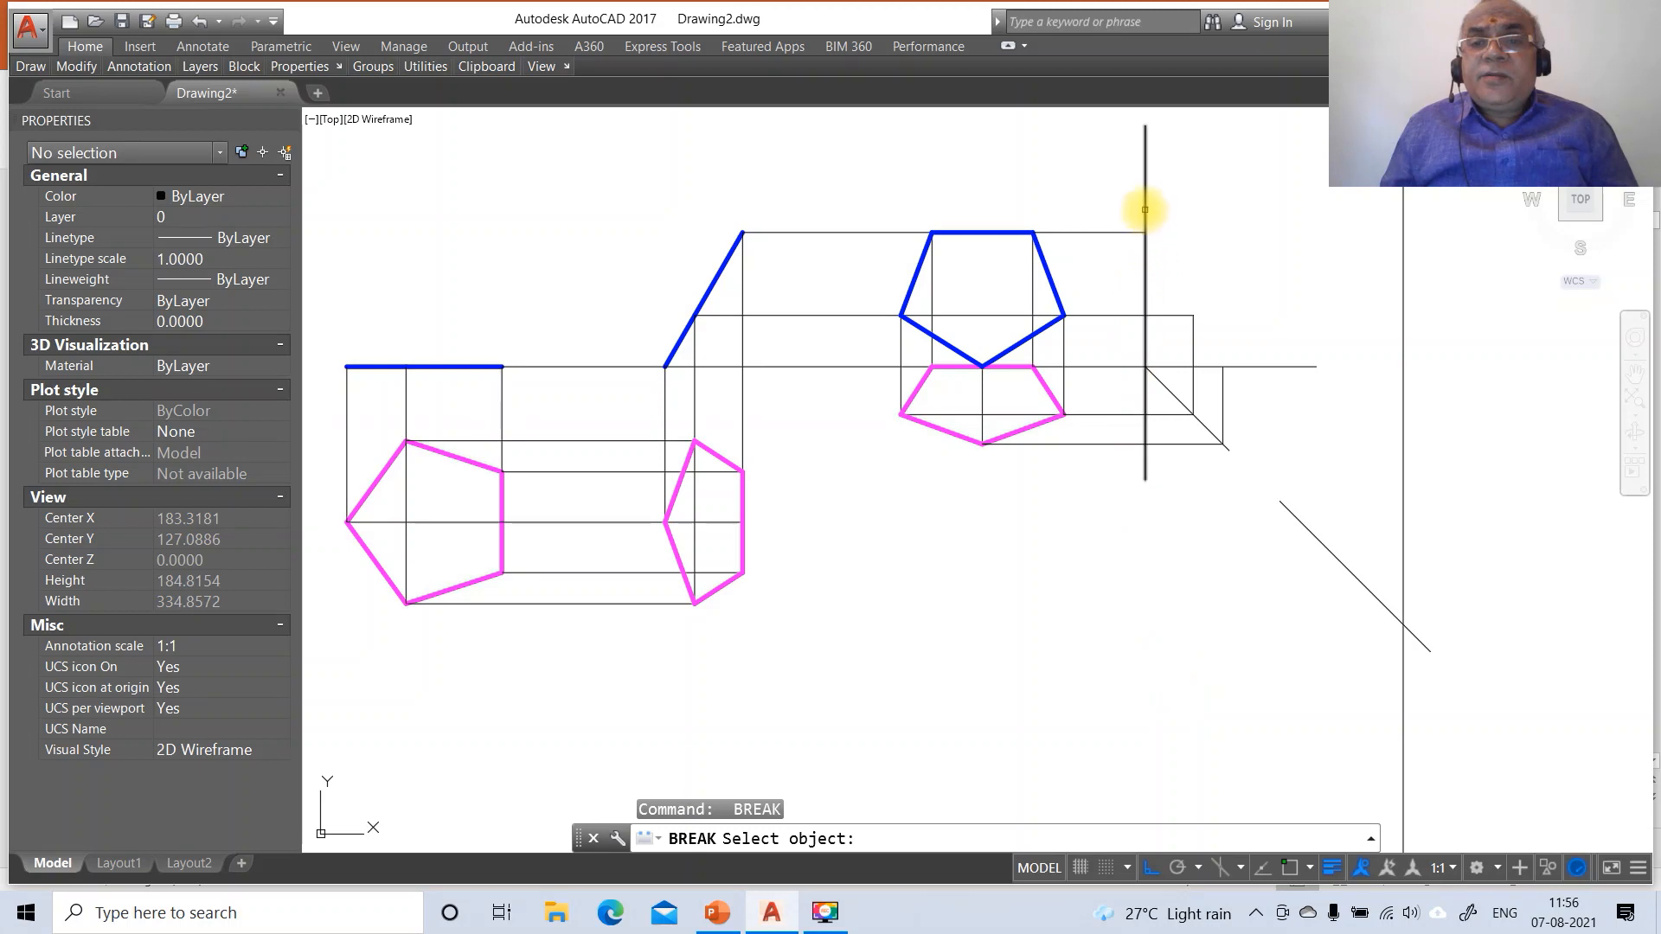
left_click(1146, 211)
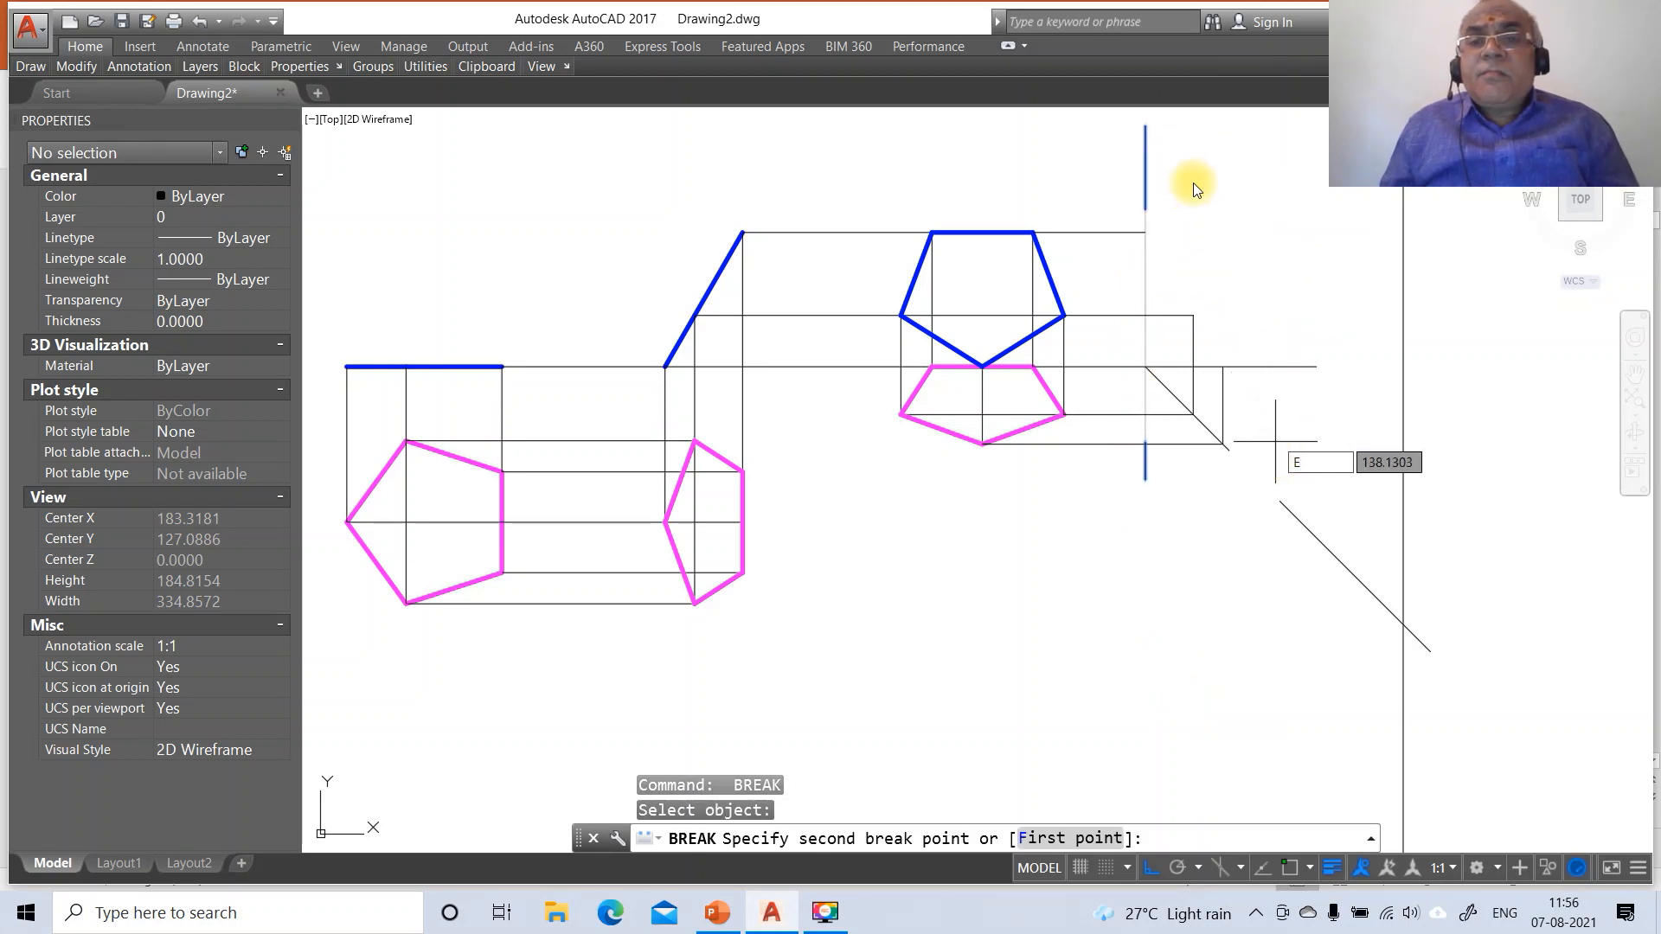
key("Escape")
Break off the upper end of the vertical reference line just above the topmost projector
key("Return")
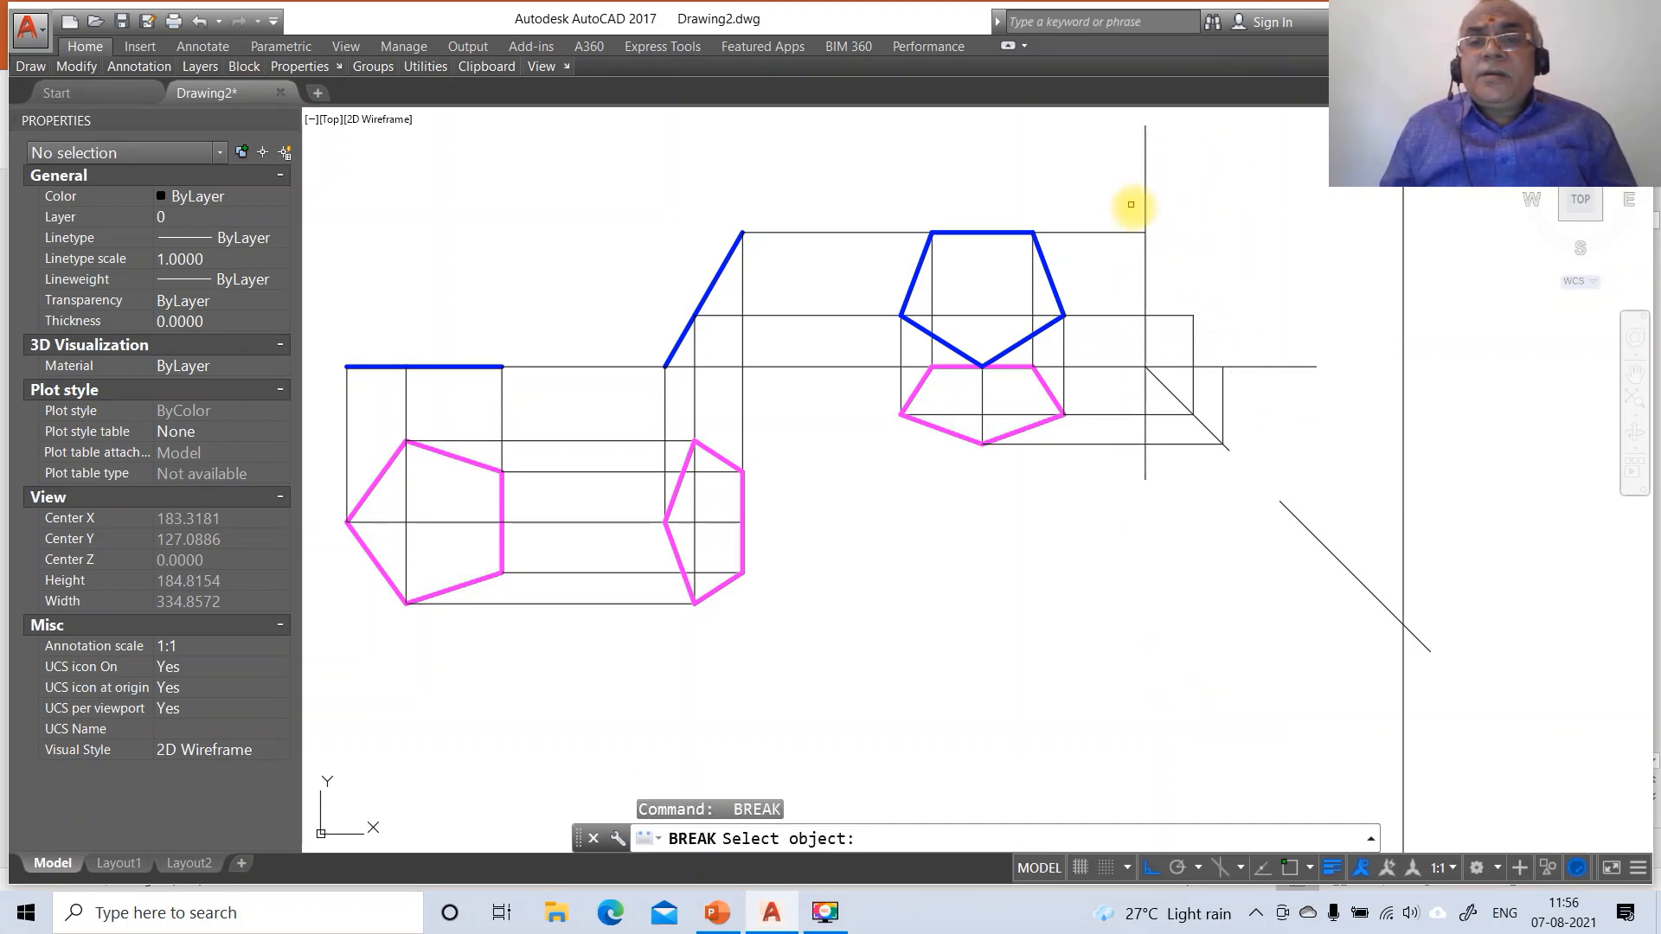
left_click(1143, 210)
left_click(1206, 115)
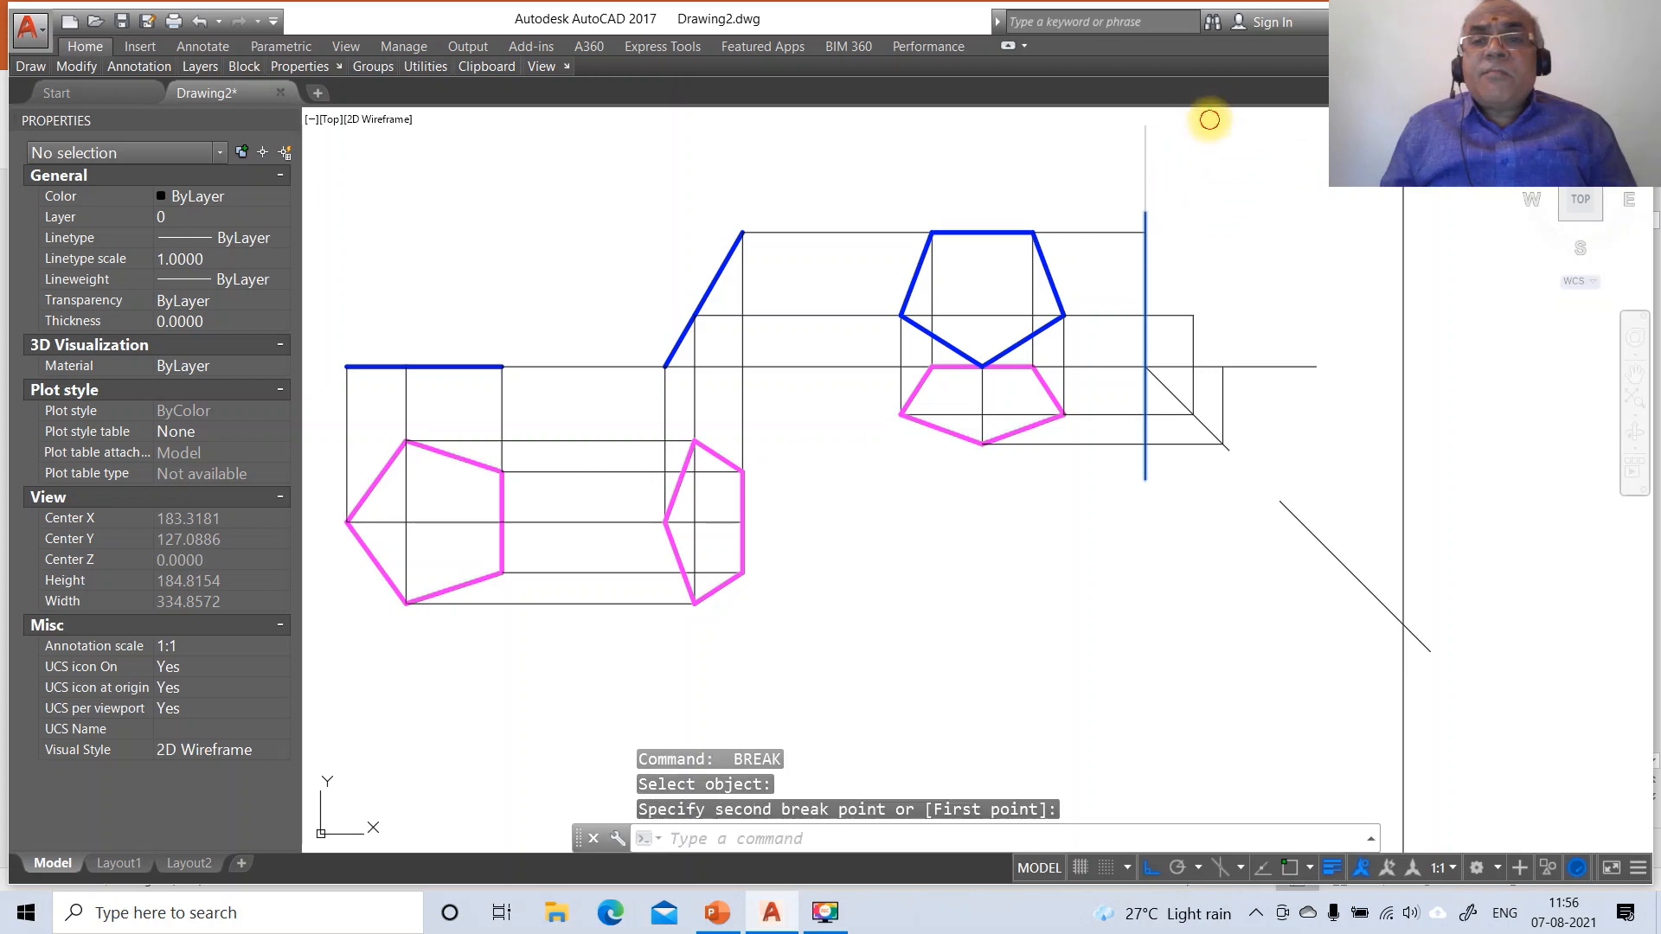
key("Escape")
Erase the detached outer piece of the diagonal mitre line
type("e")
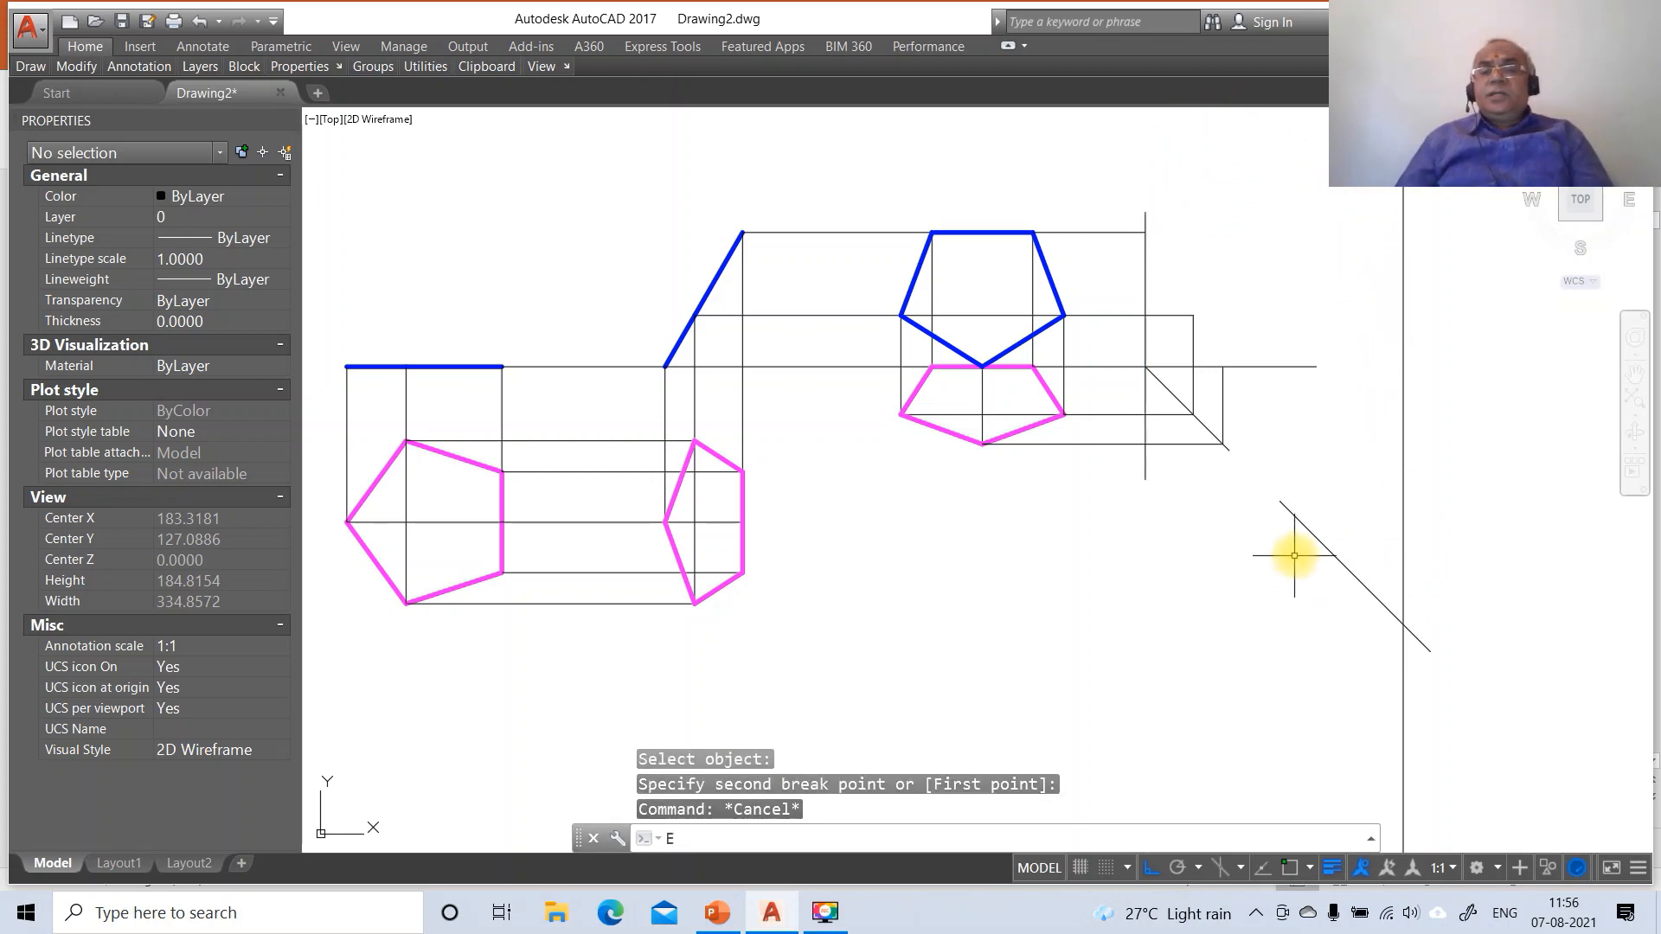
key("Return")
left_click(1303, 524)
key("Return")
Draw the inclined side-view line from the outermost vertical projector's intersection on the XY line up to the vertical reference line's intersection with the topmost projector
type("l")
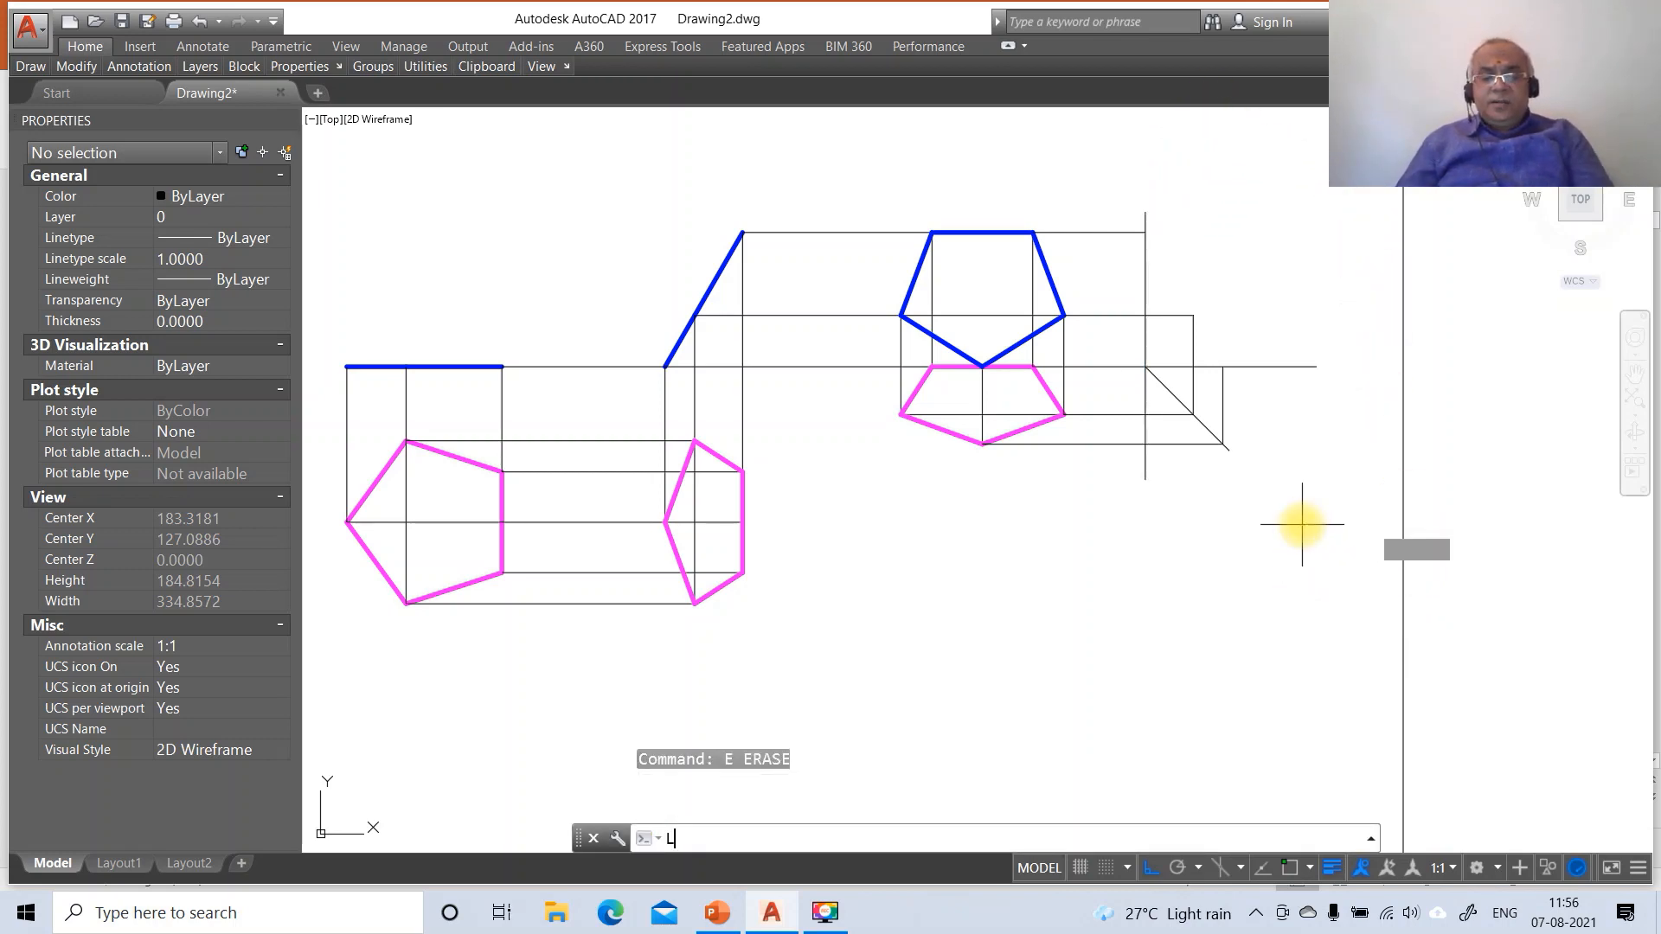
key("Return")
type("INT")
key("Return")
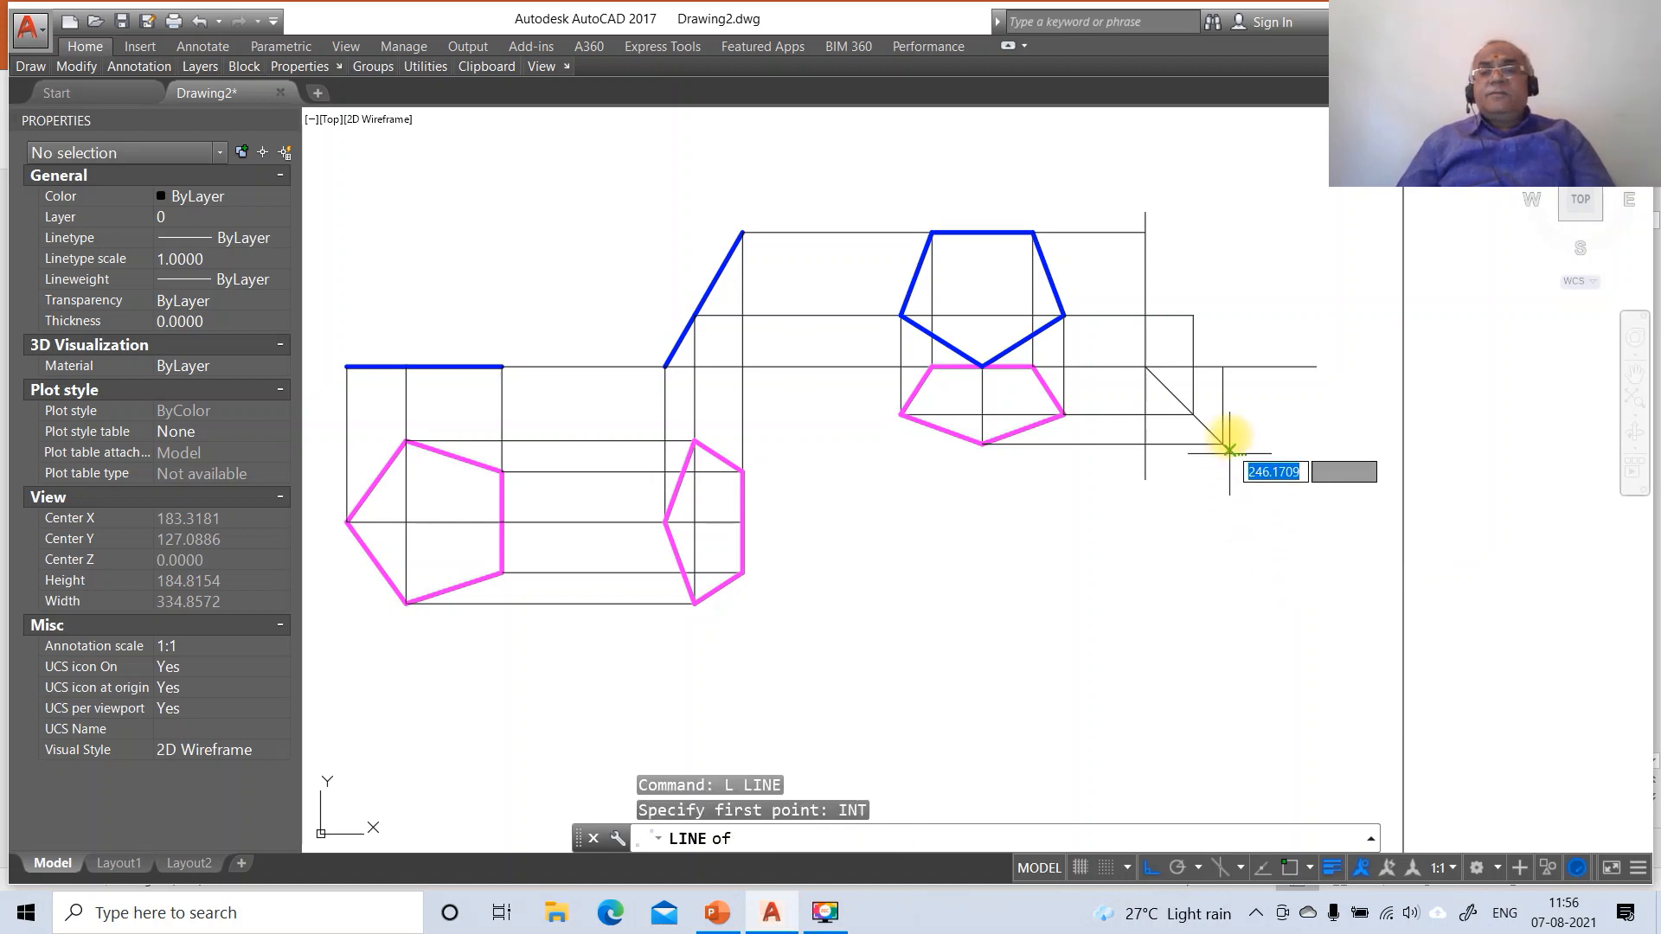
left_click(1222, 367)
type("INT")
key("Return")
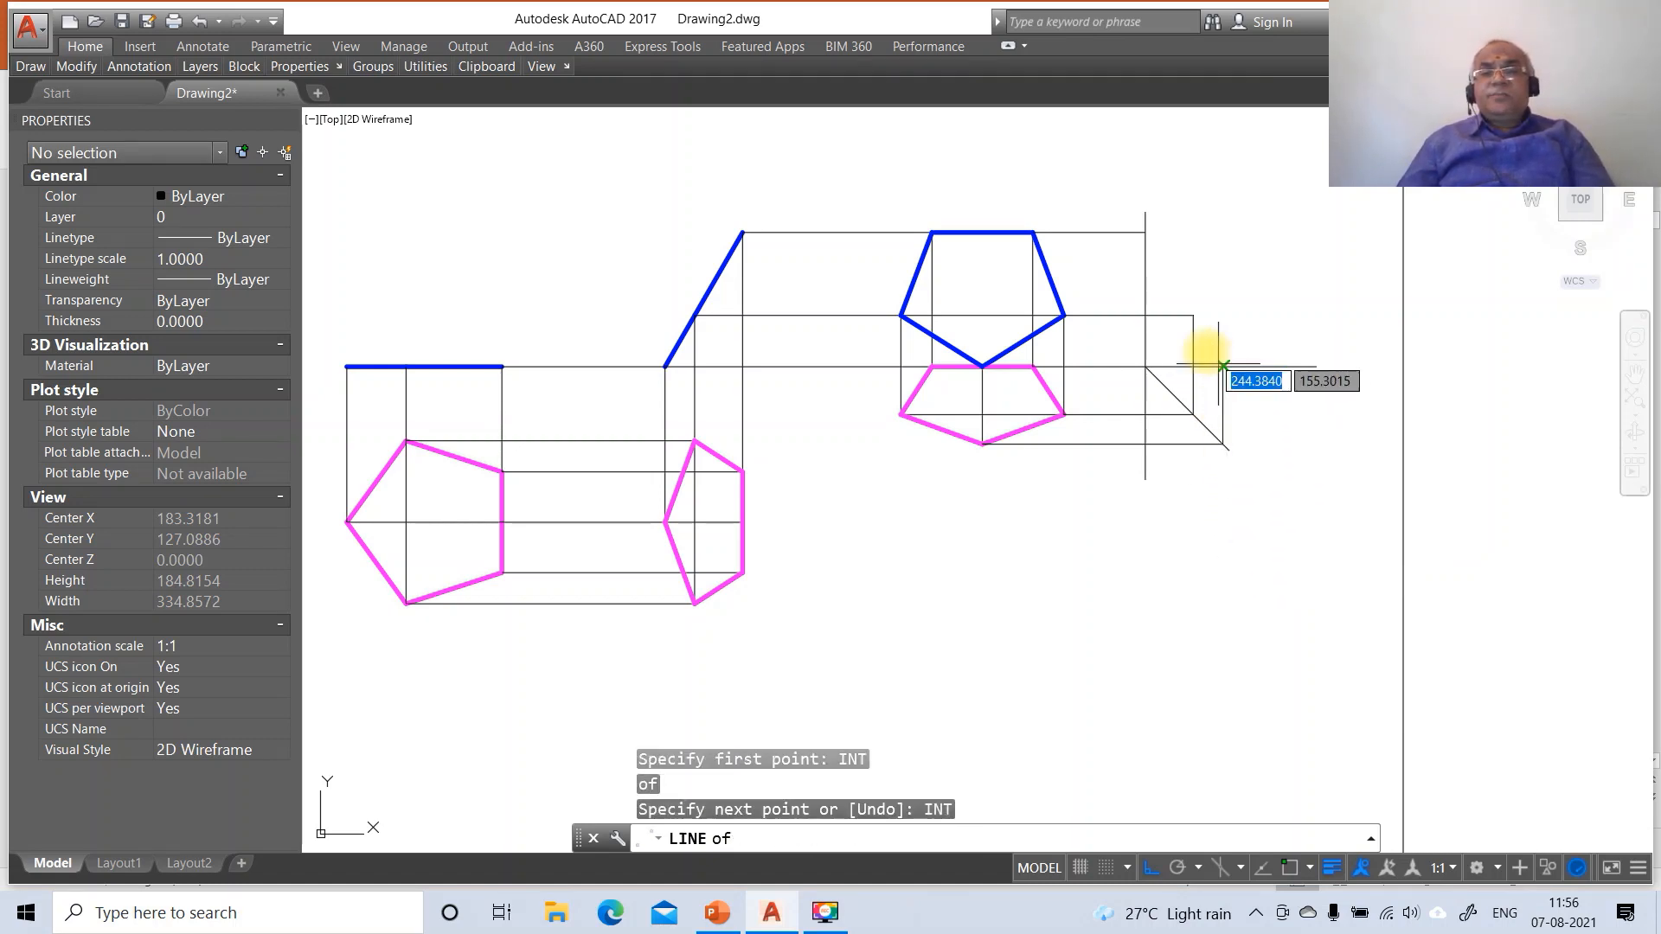
left_click(1145, 232)
key("Return")
Extend the horizontal XY reference line outward with a short line from the free end of the first, horizontal front view
type("z")
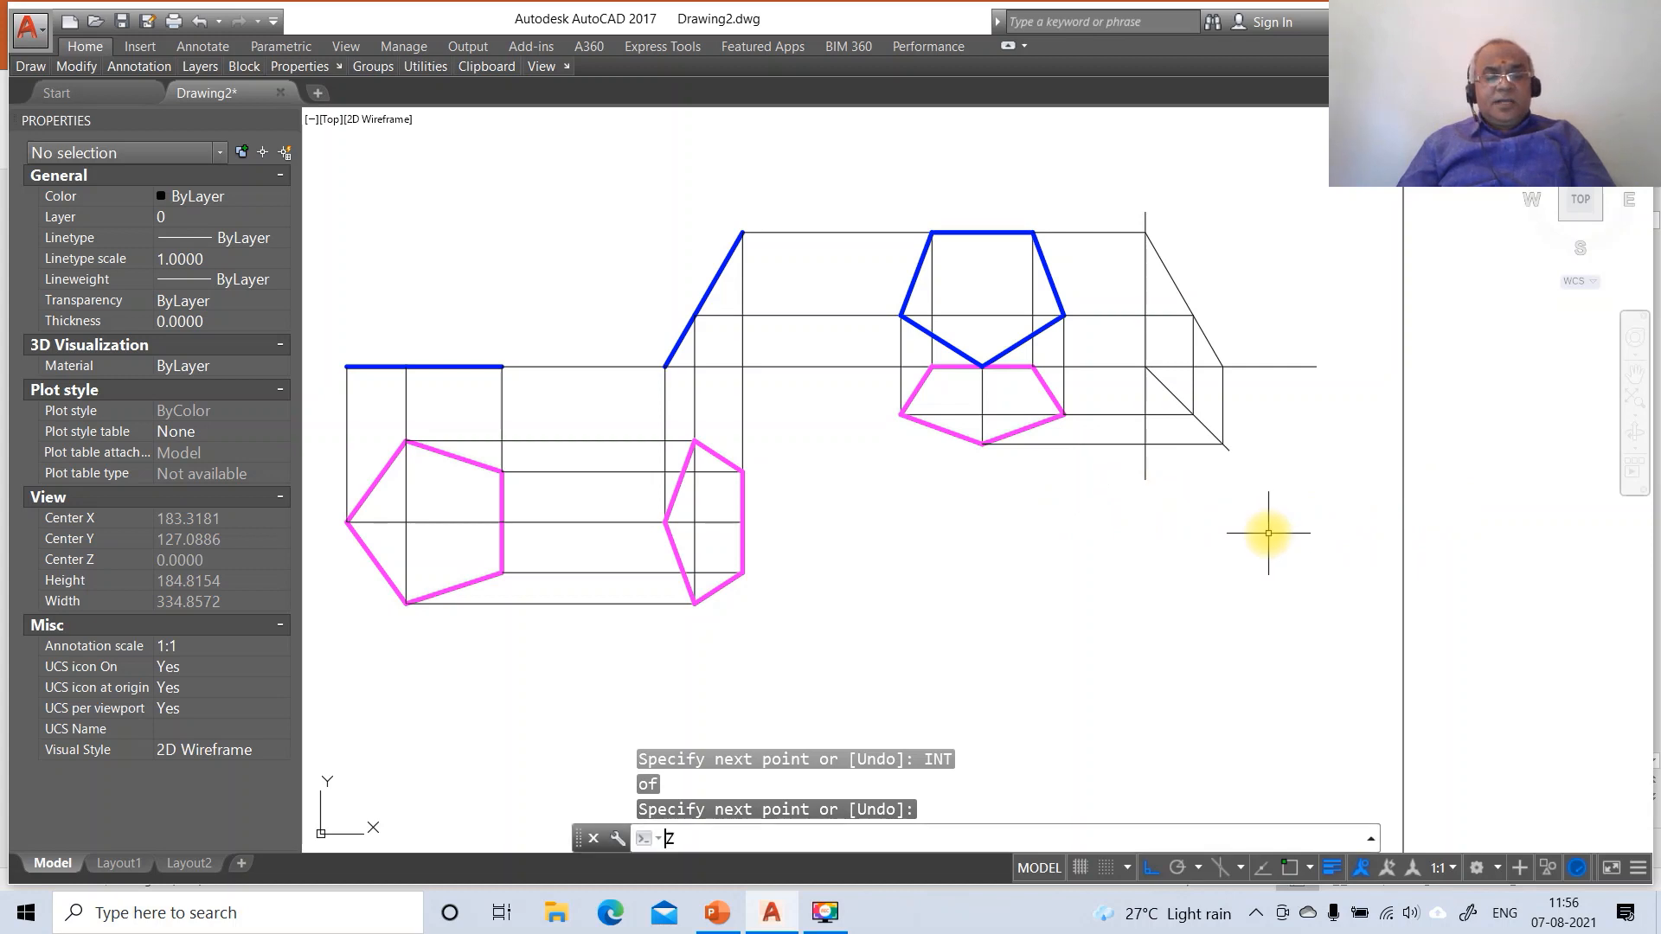
key("Return")
type("P")
key("Return")
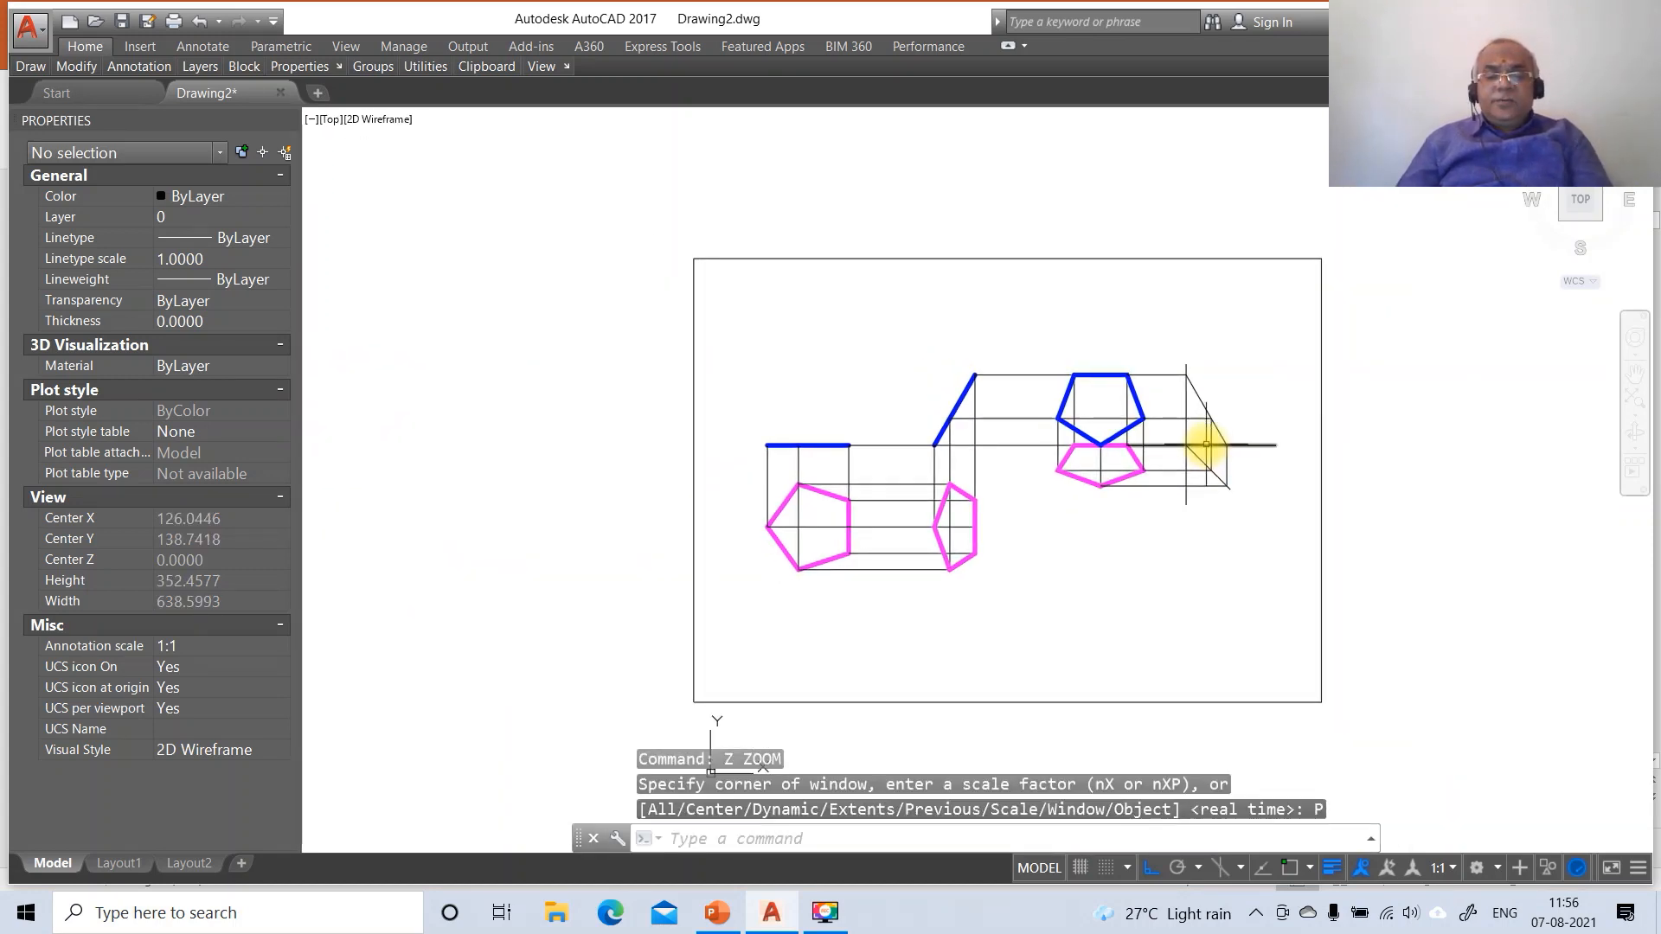
type("l")
key("Return")
type("INT")
key("Return")
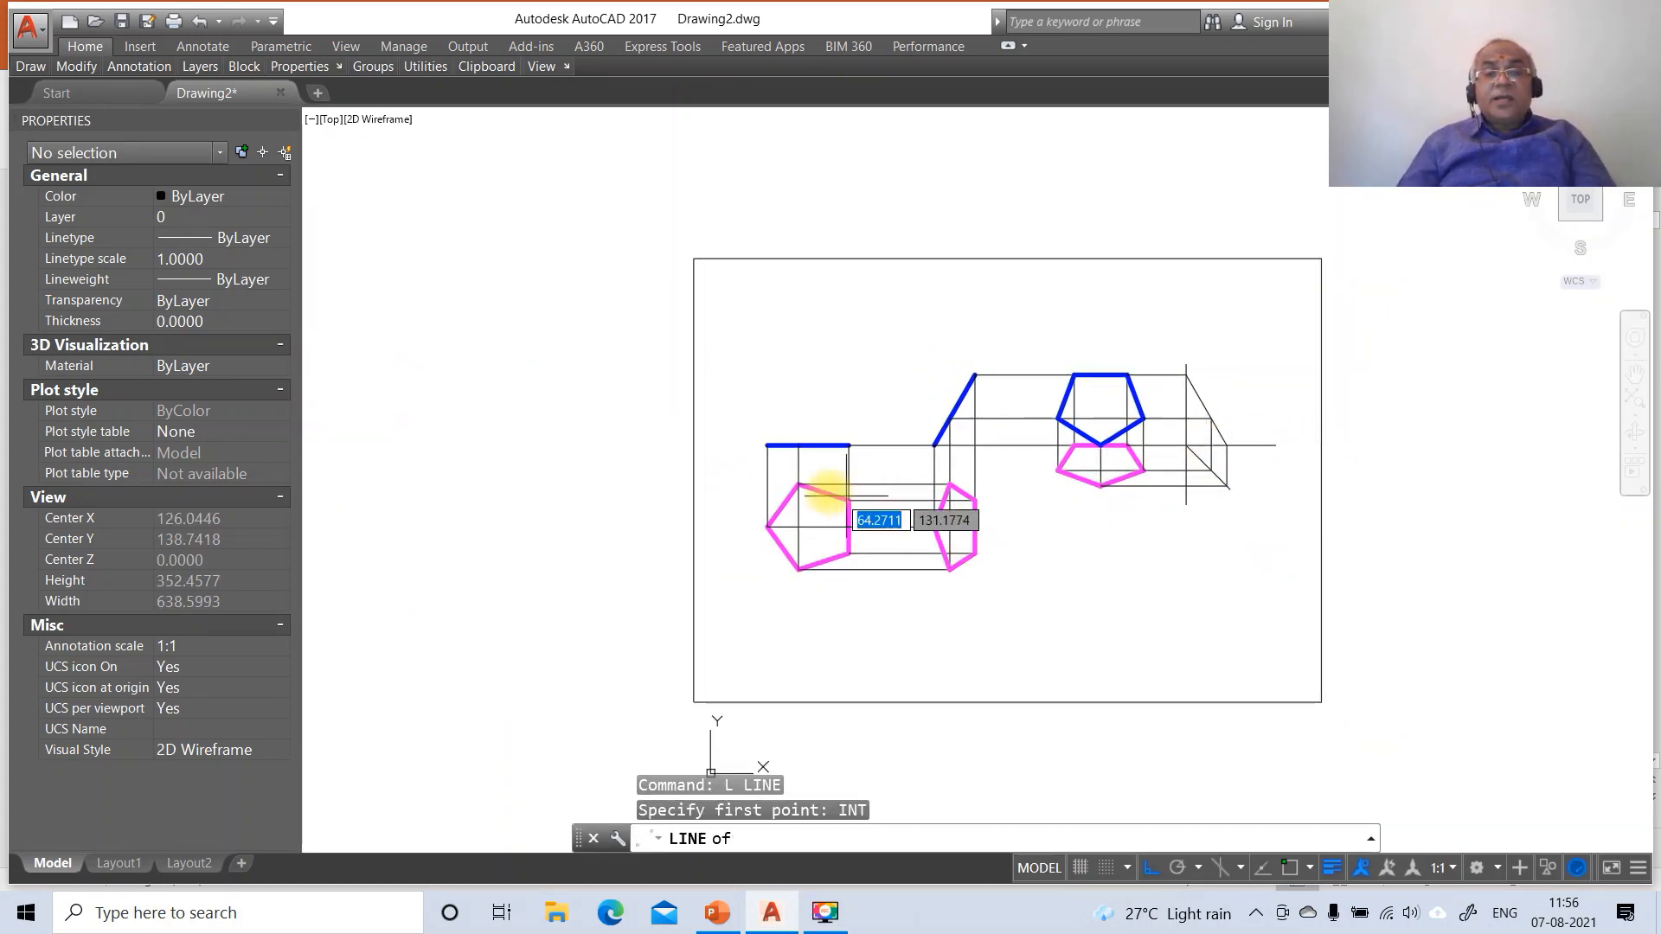
left_click(767, 446)
left_click(709, 452)
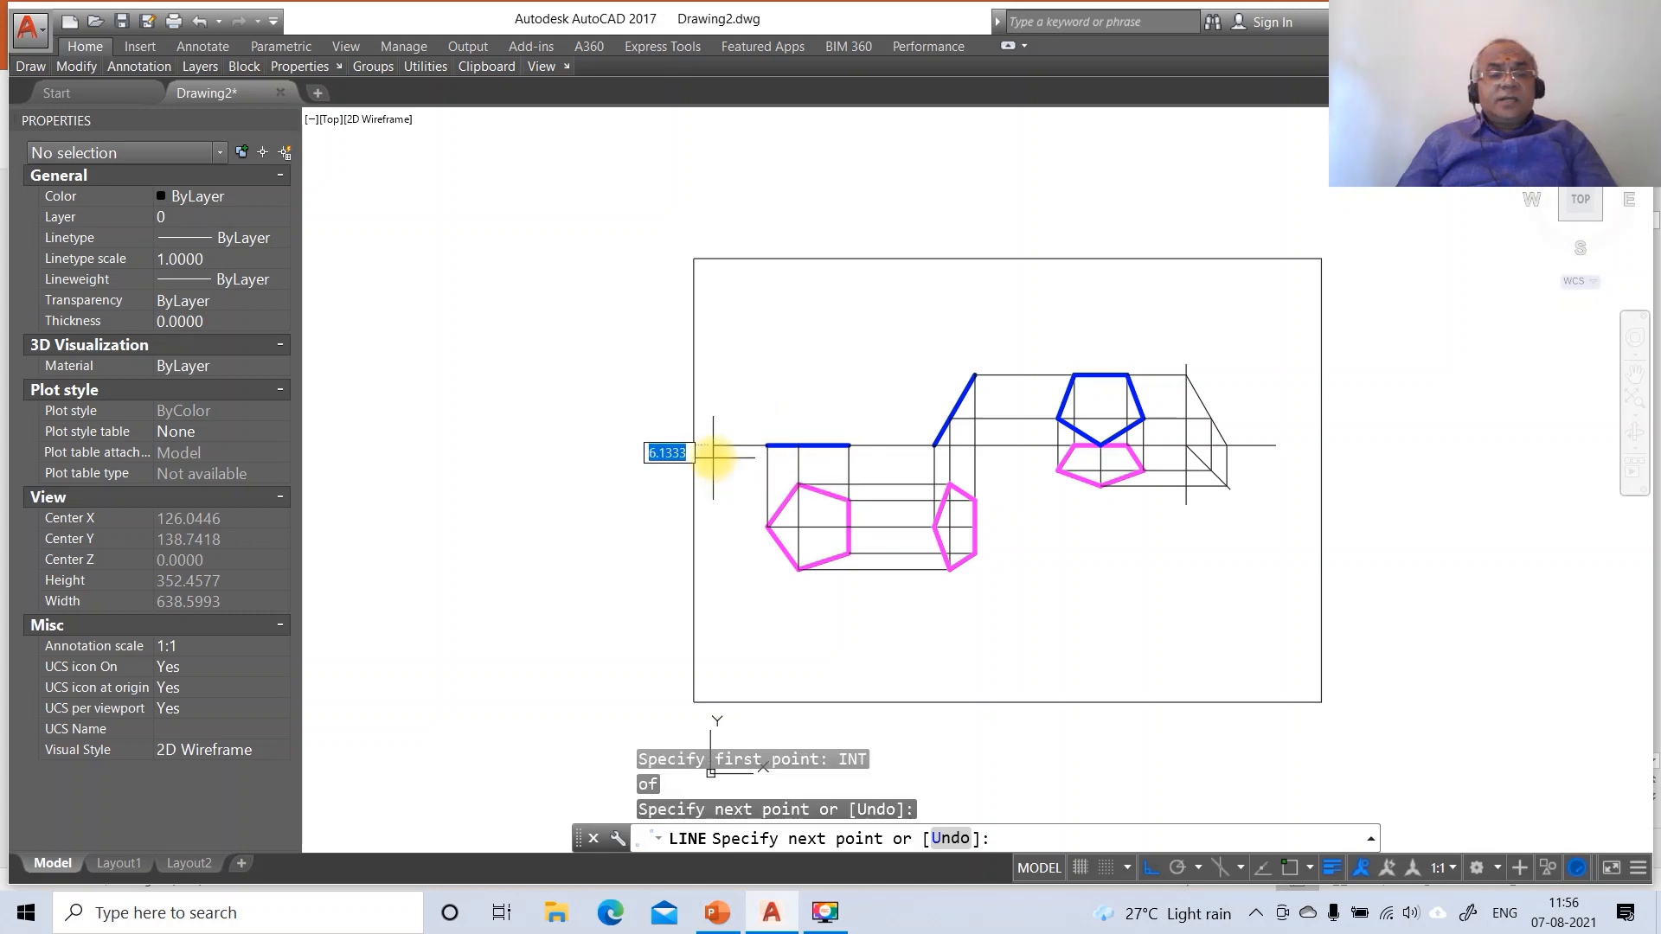
key("Escape")
Assign the three horizontal reference line segments and the vertical reference line to layer XY
left_click(742, 445)
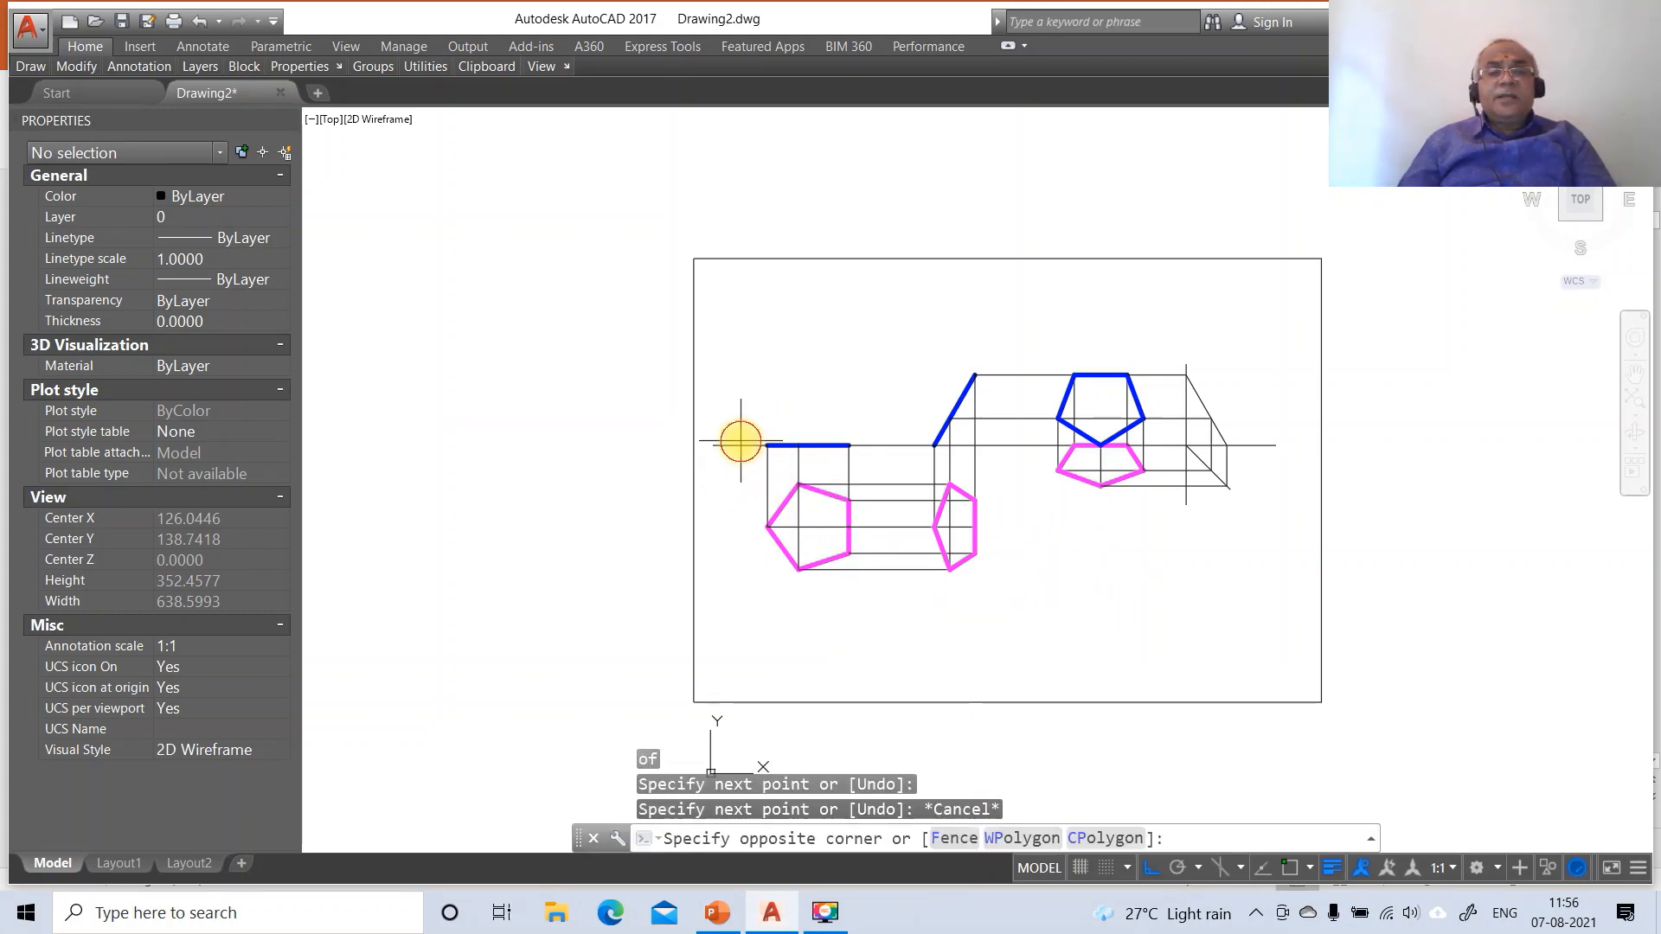
left_click(797, 461)
left_click(871, 446)
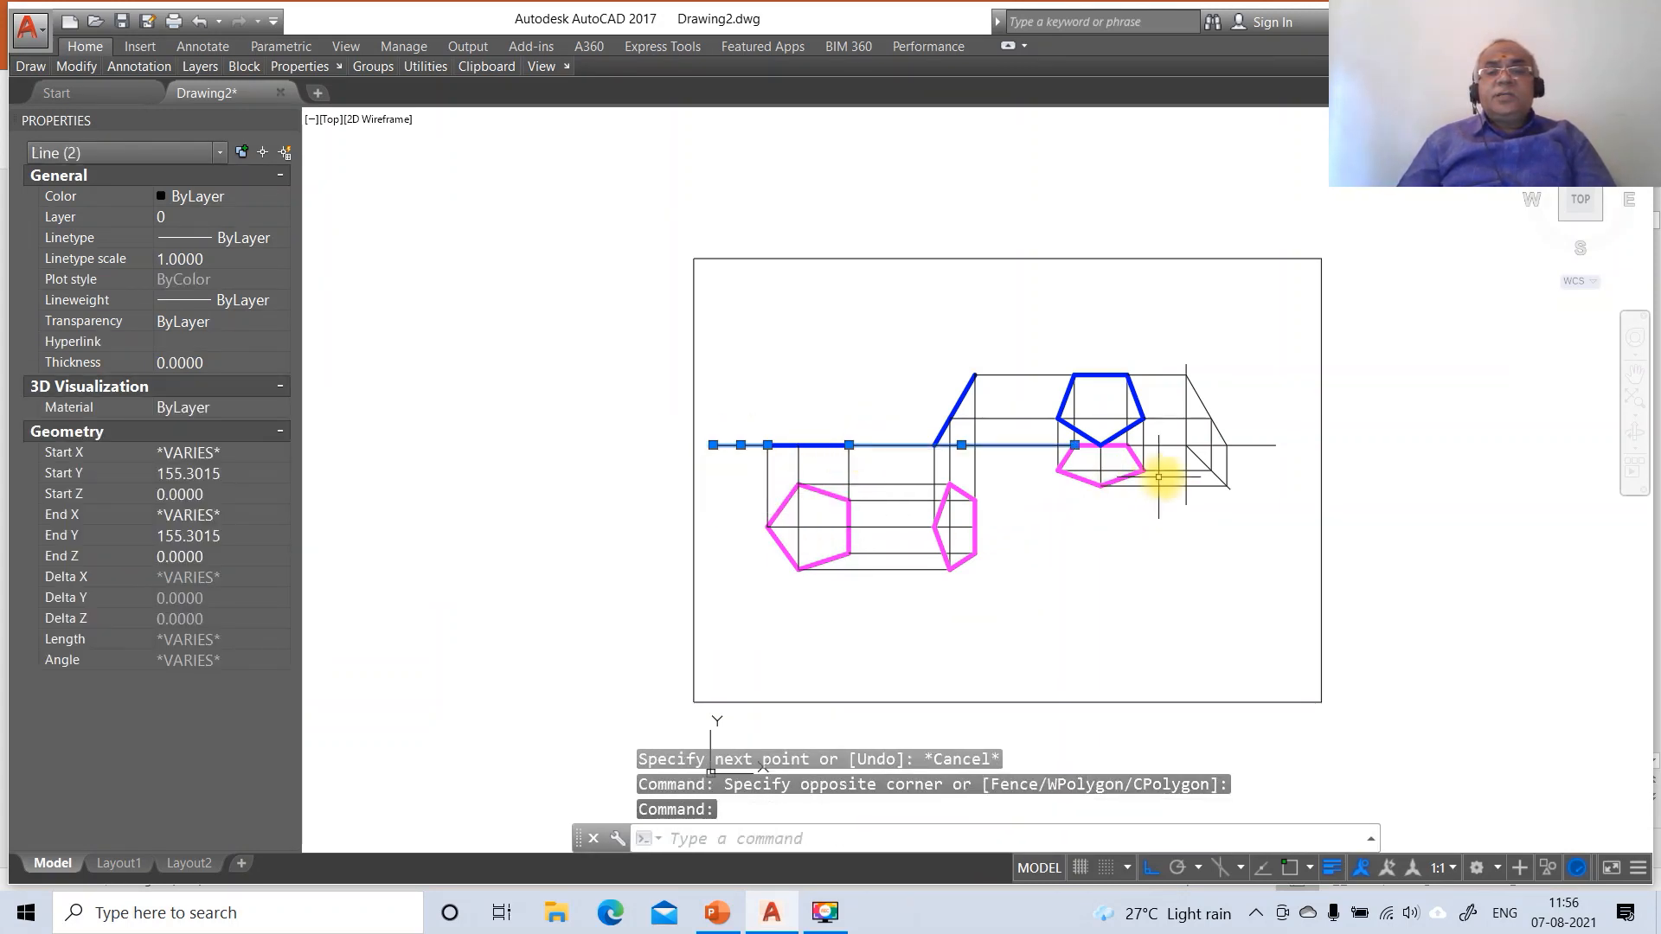
left_click(1169, 444)
left_click(1186, 433)
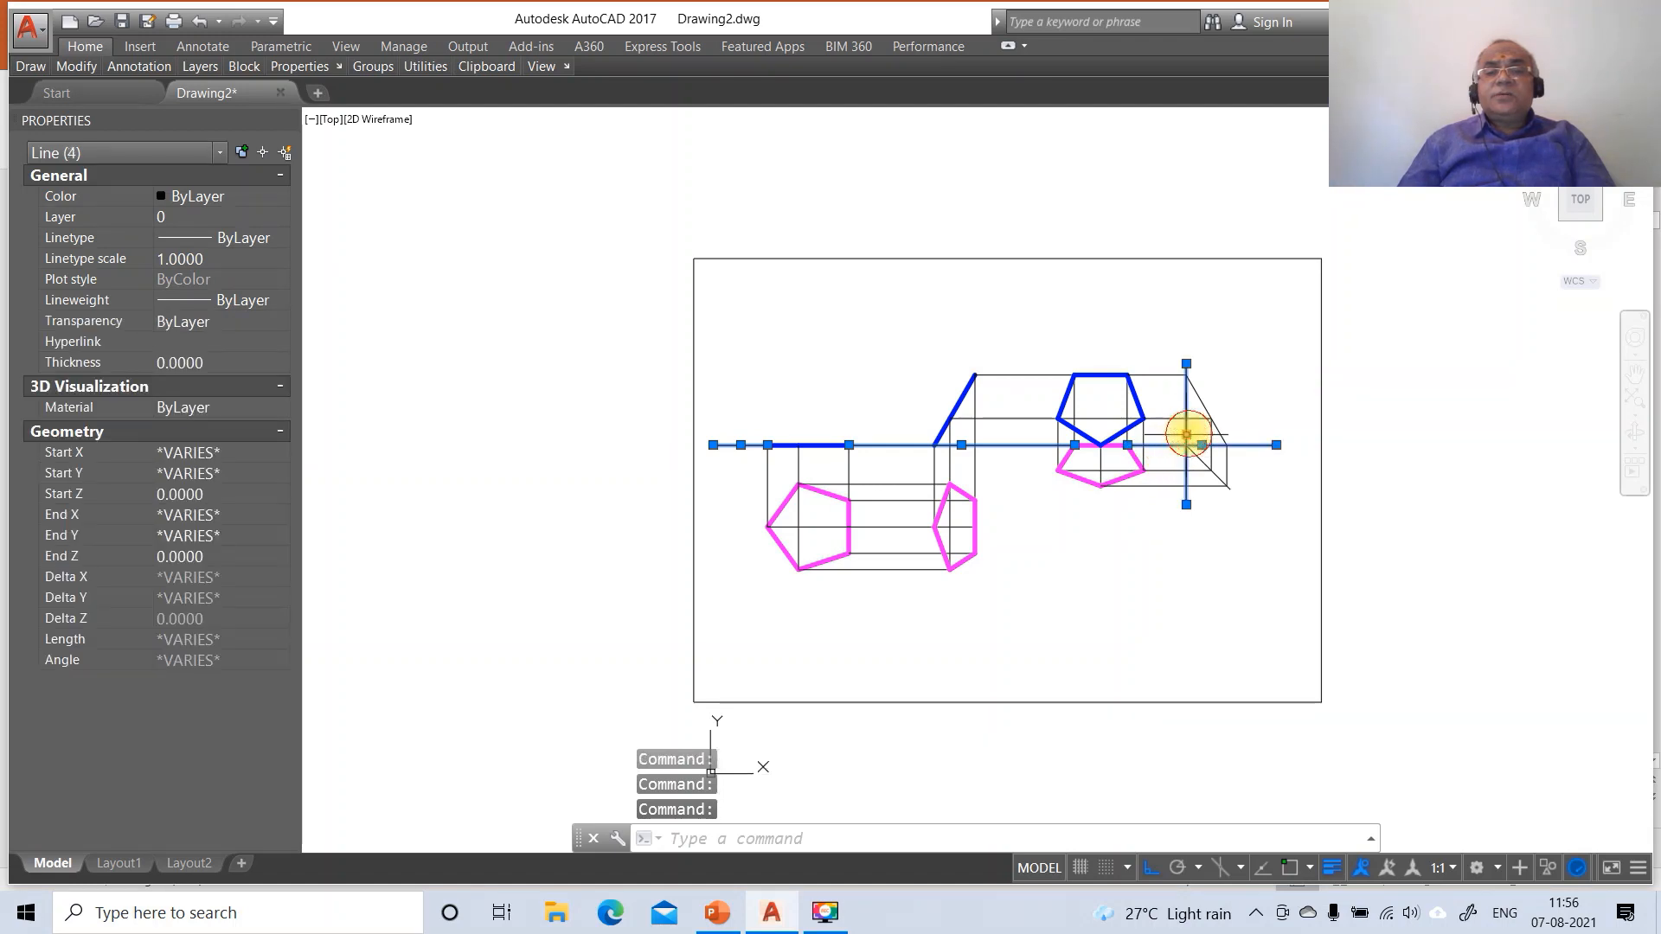
left_click(219, 239)
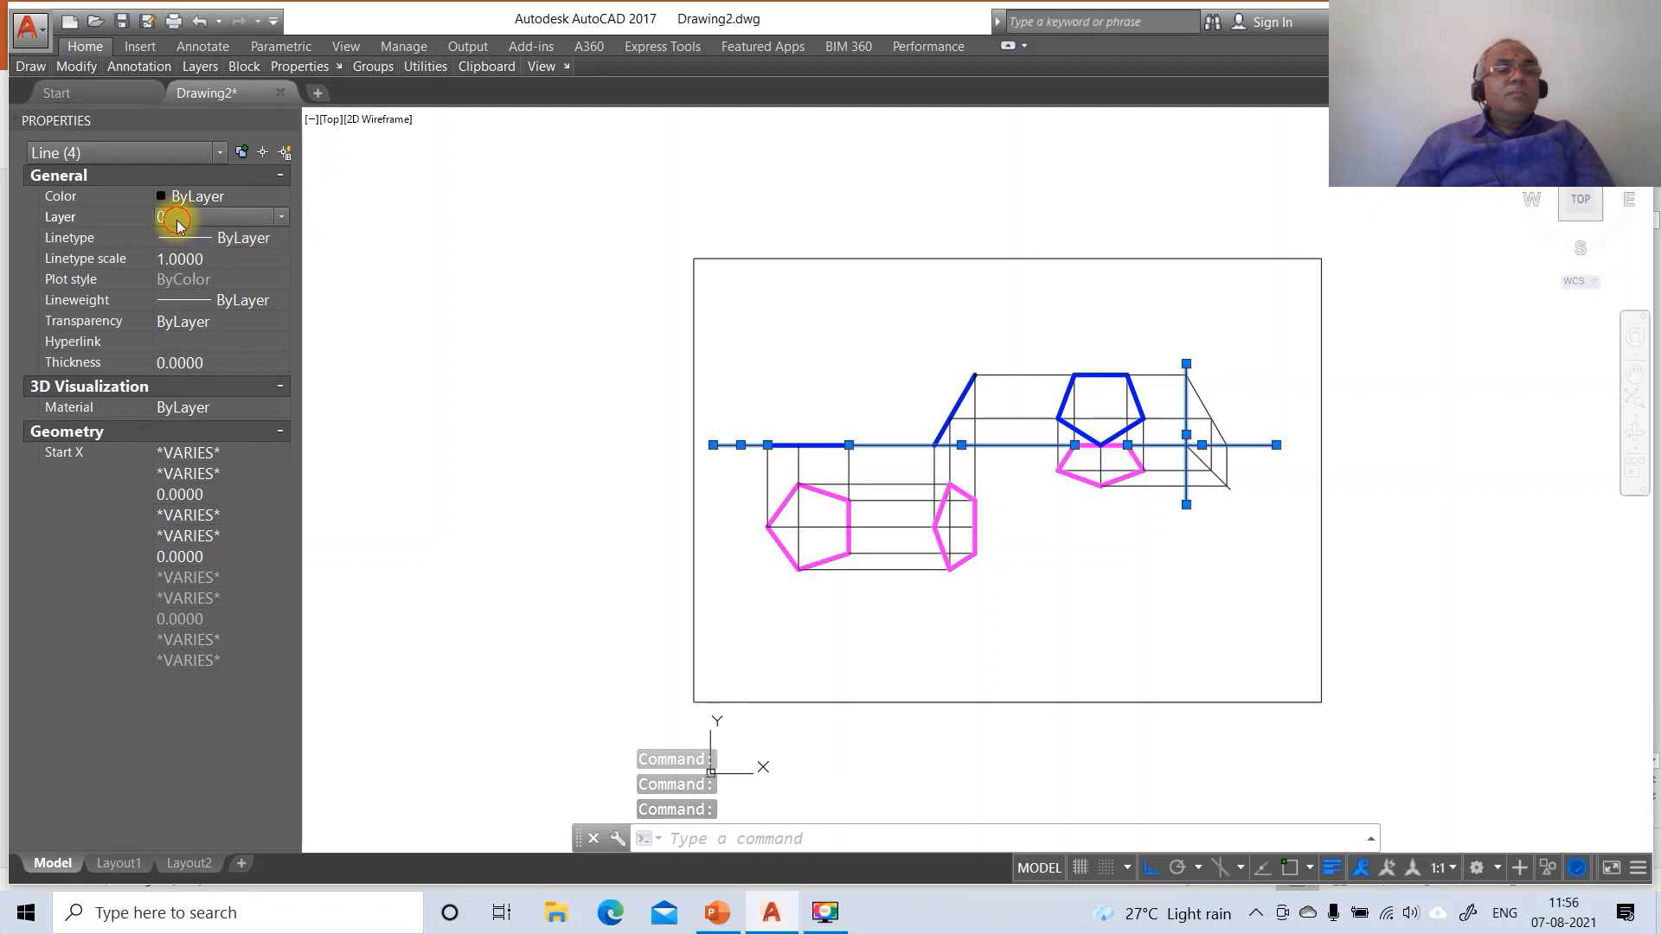
left_click(216, 217)
left_click(282, 217)
left_click(199, 316)
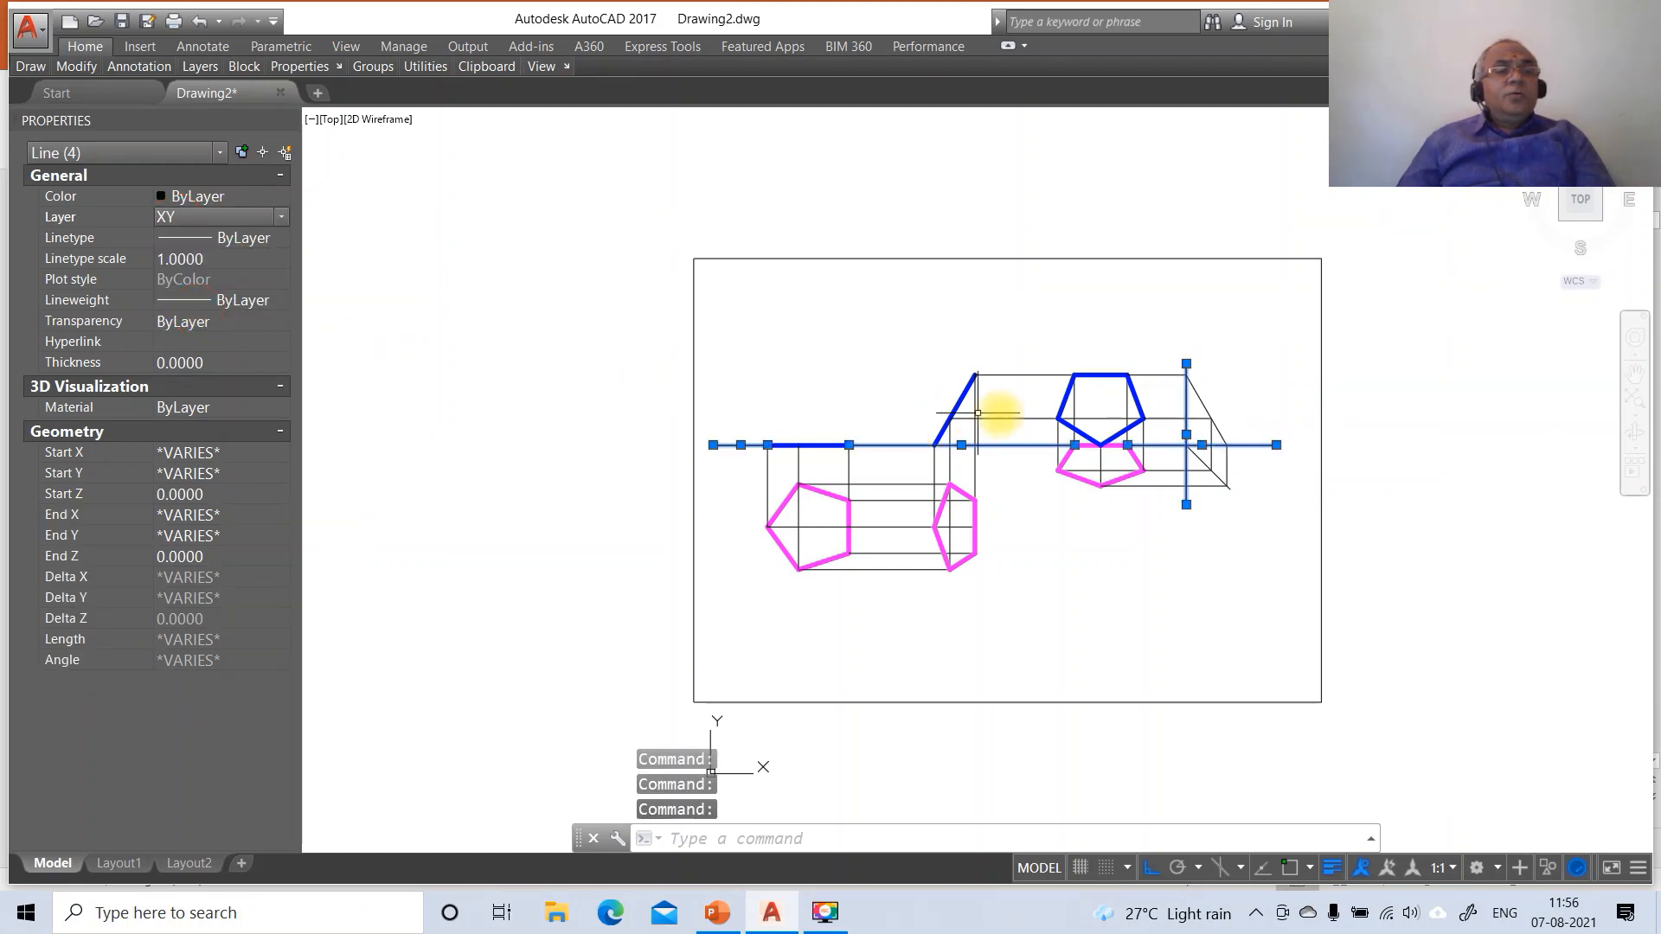
key("Escape")
key("Escape")
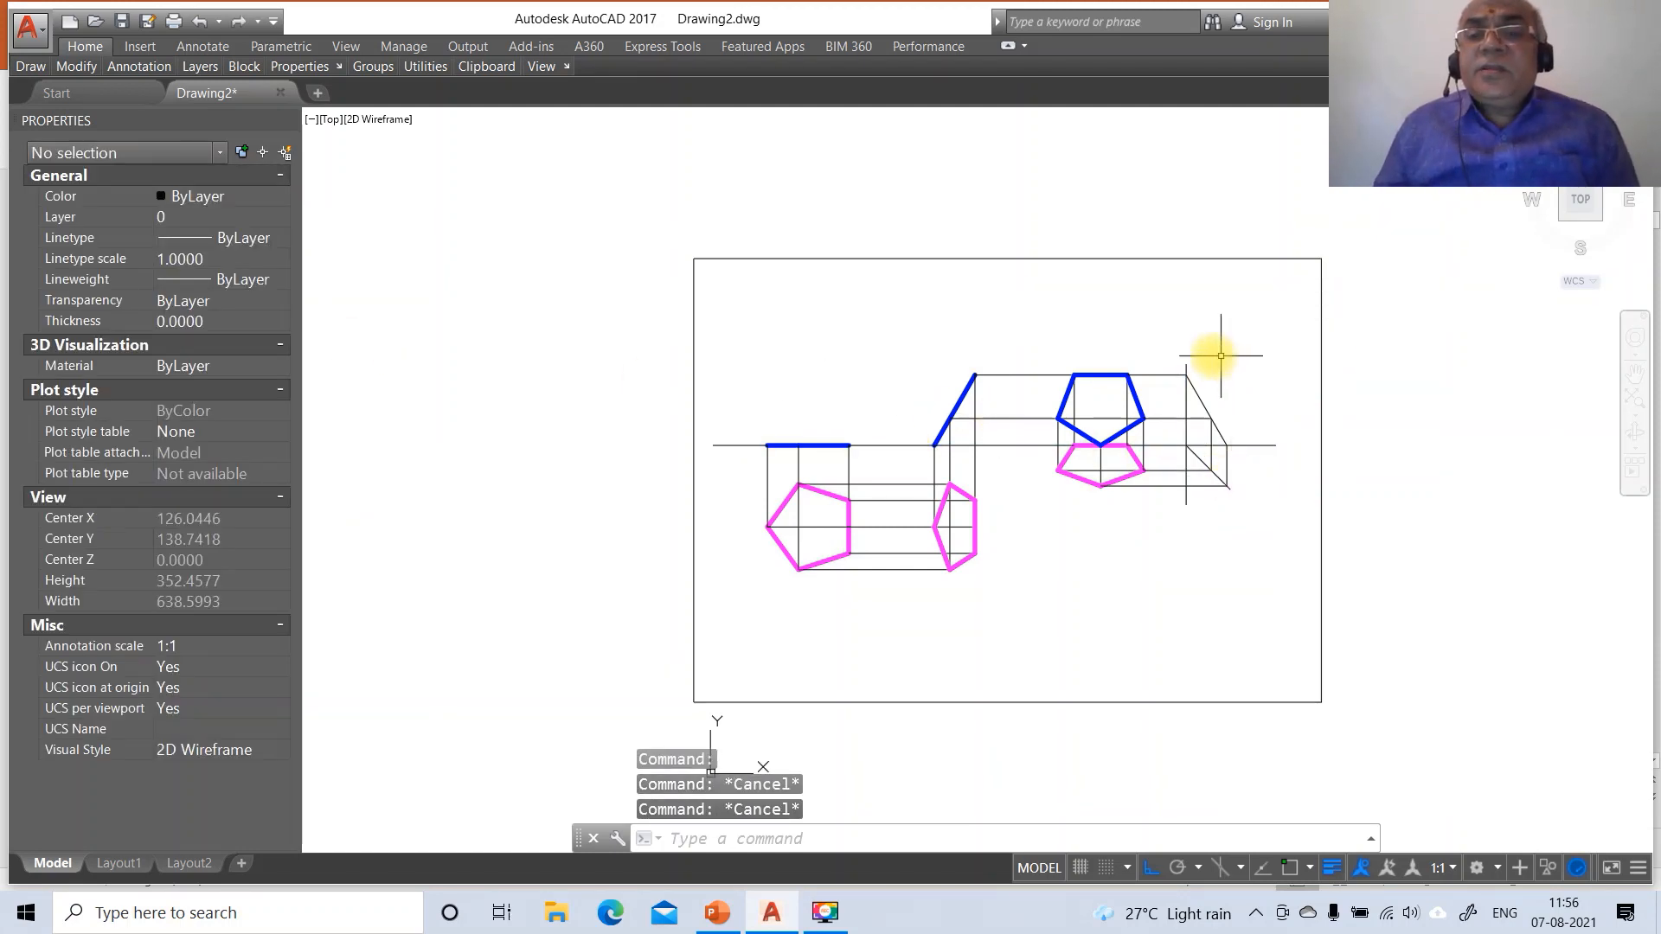
Assign the inclined side-view line to layer SV
left_click(1203, 398)
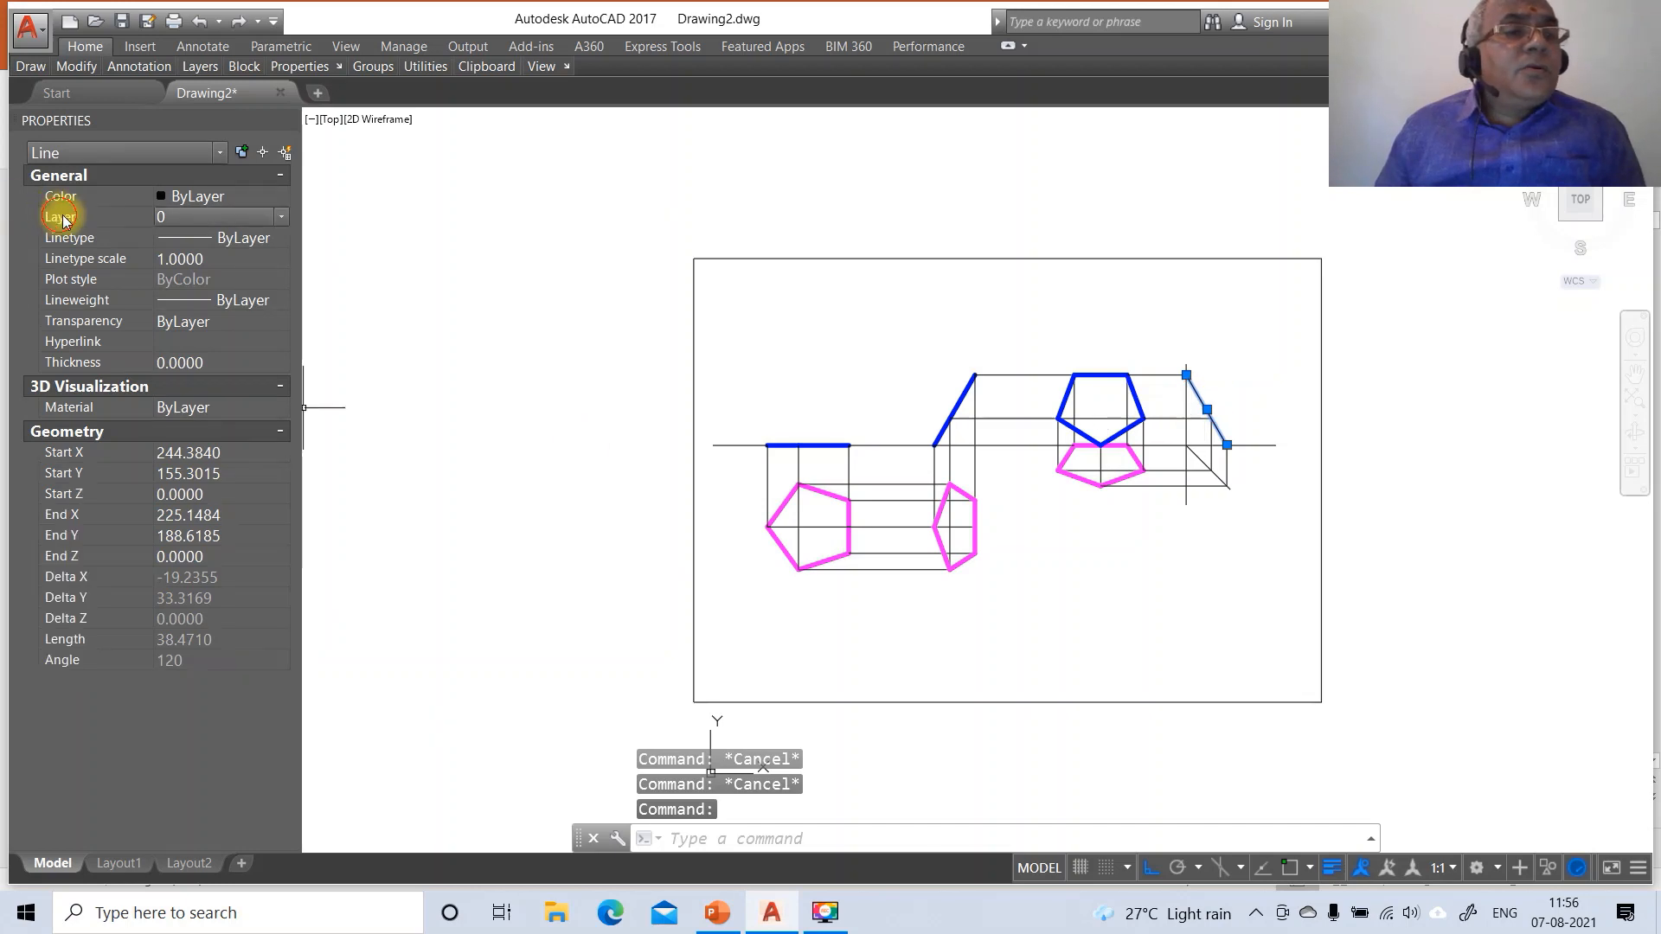
left_click(257, 217)
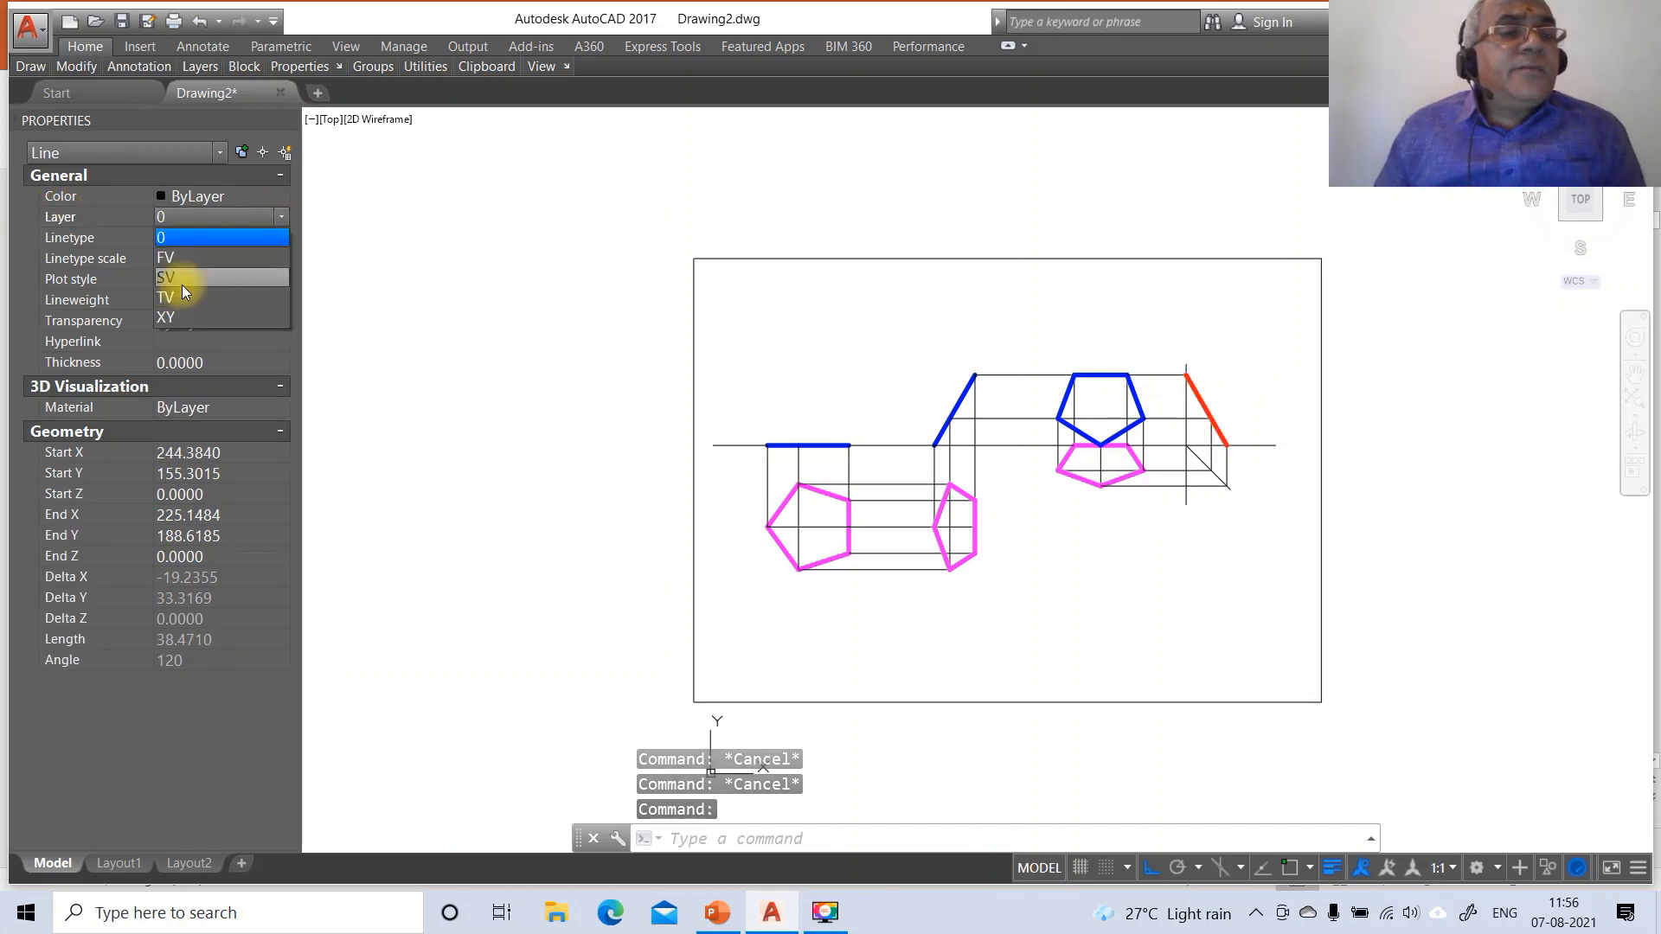
left_click(182, 286)
key("Escape")
key("Escape")
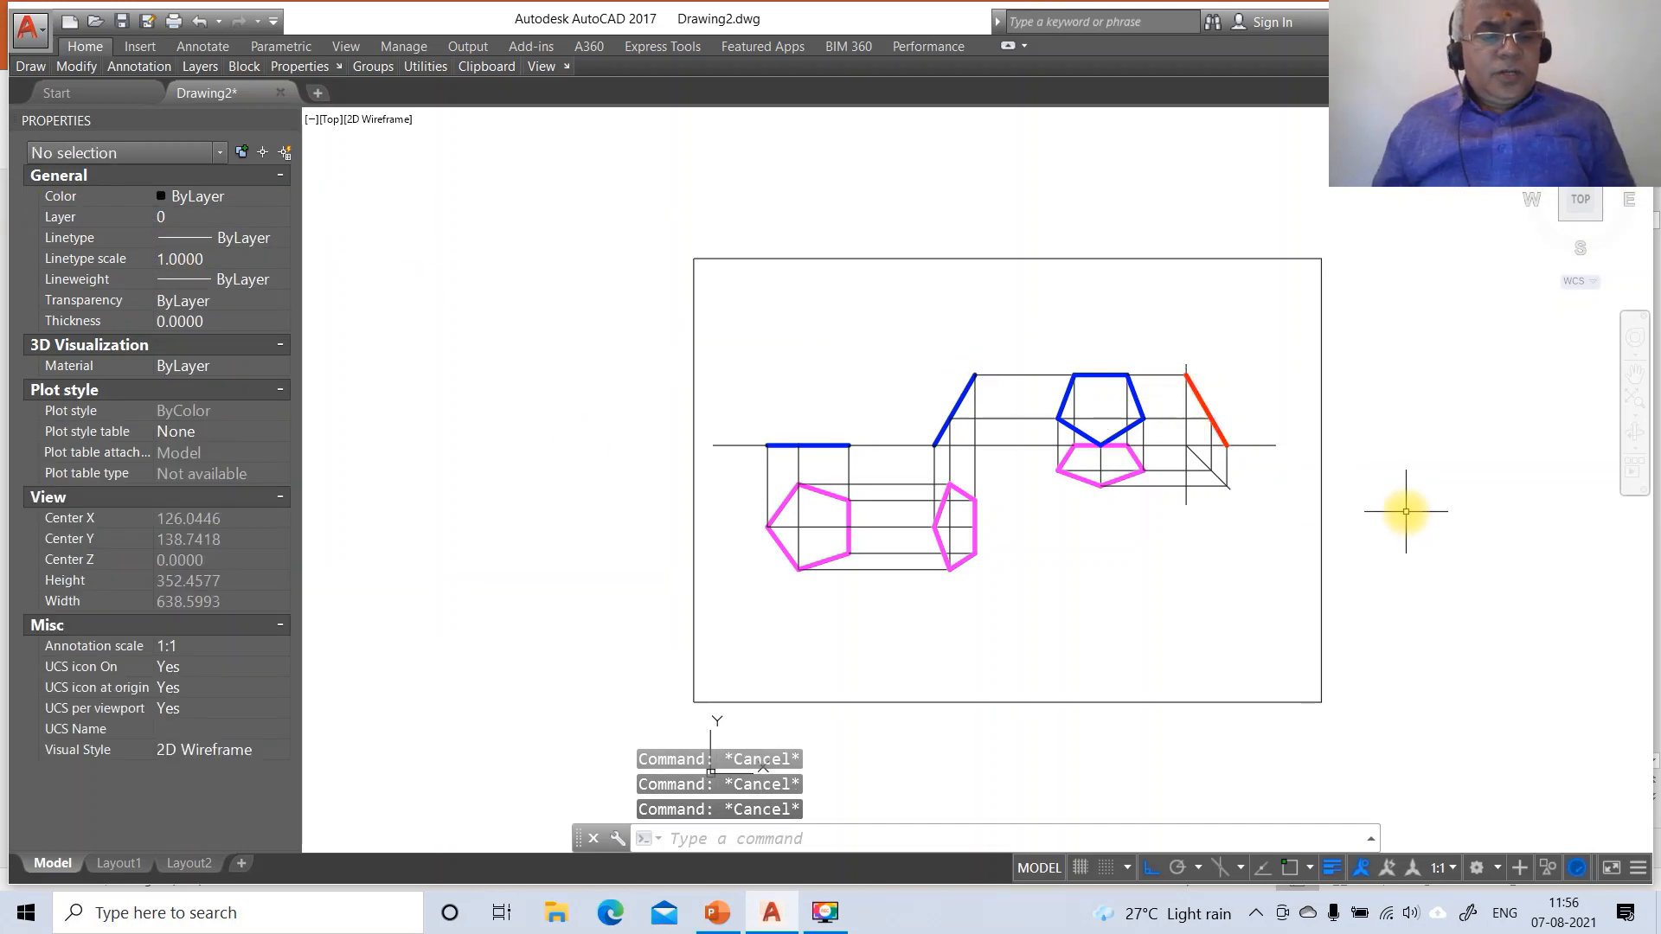
Modify the Standard dimension style so that linear dimensions have a precision of 0
type("z")
key("Return")
type("w")
key("Return")
left_click(663, 314)
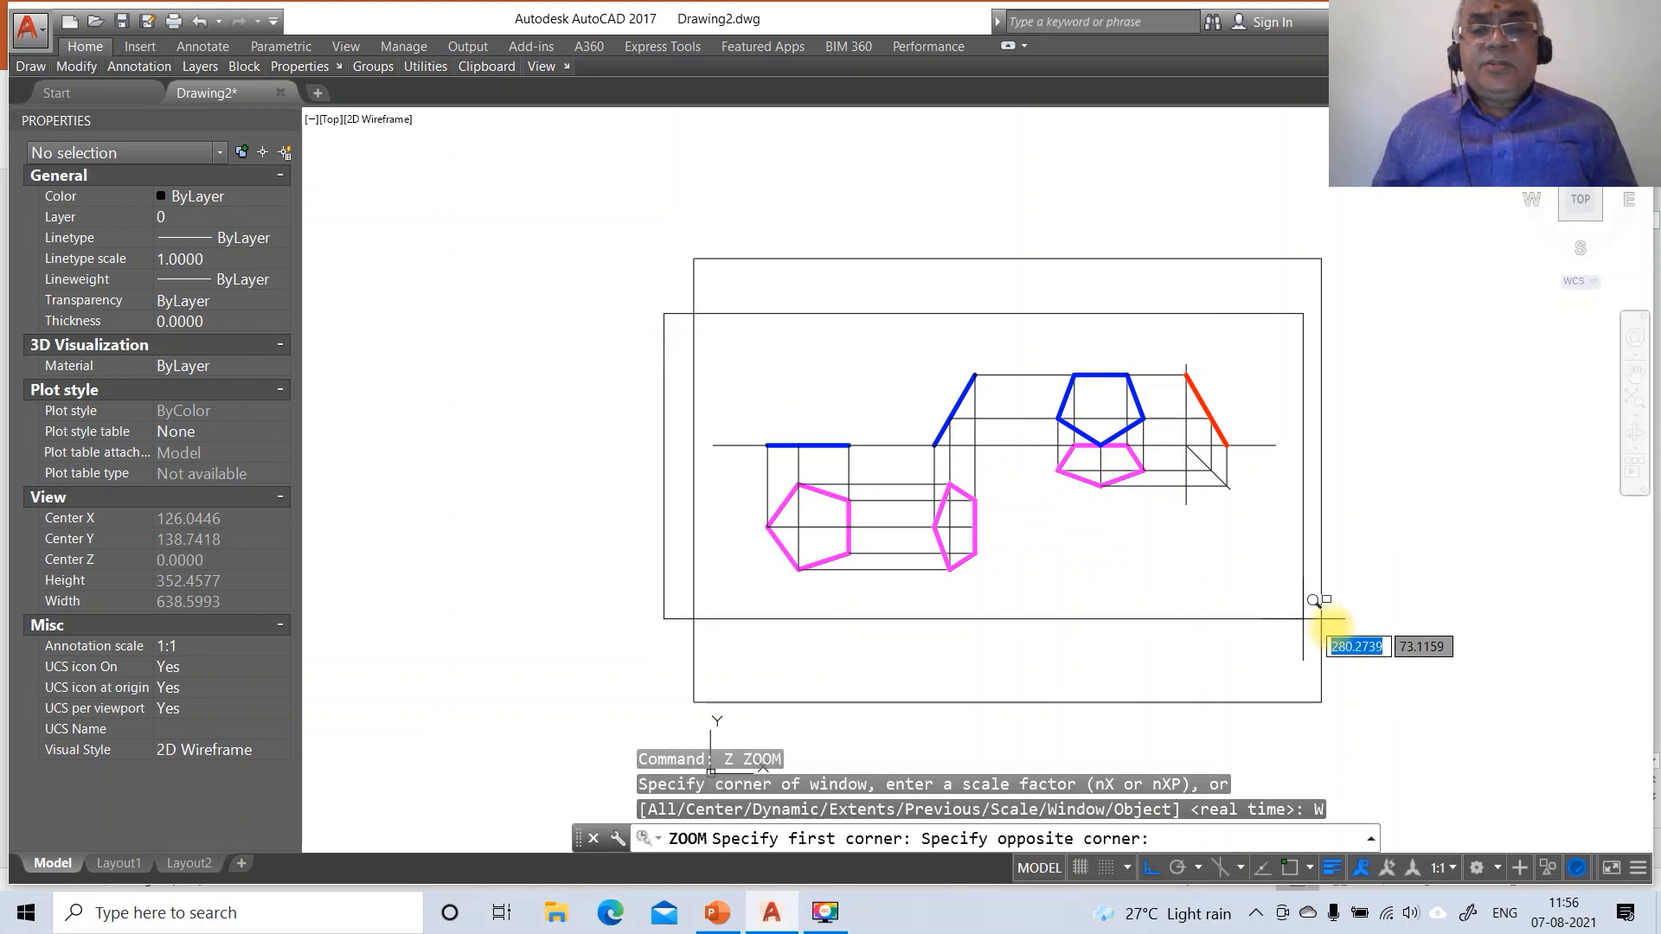
left_click(1467, 704)
type("DD")
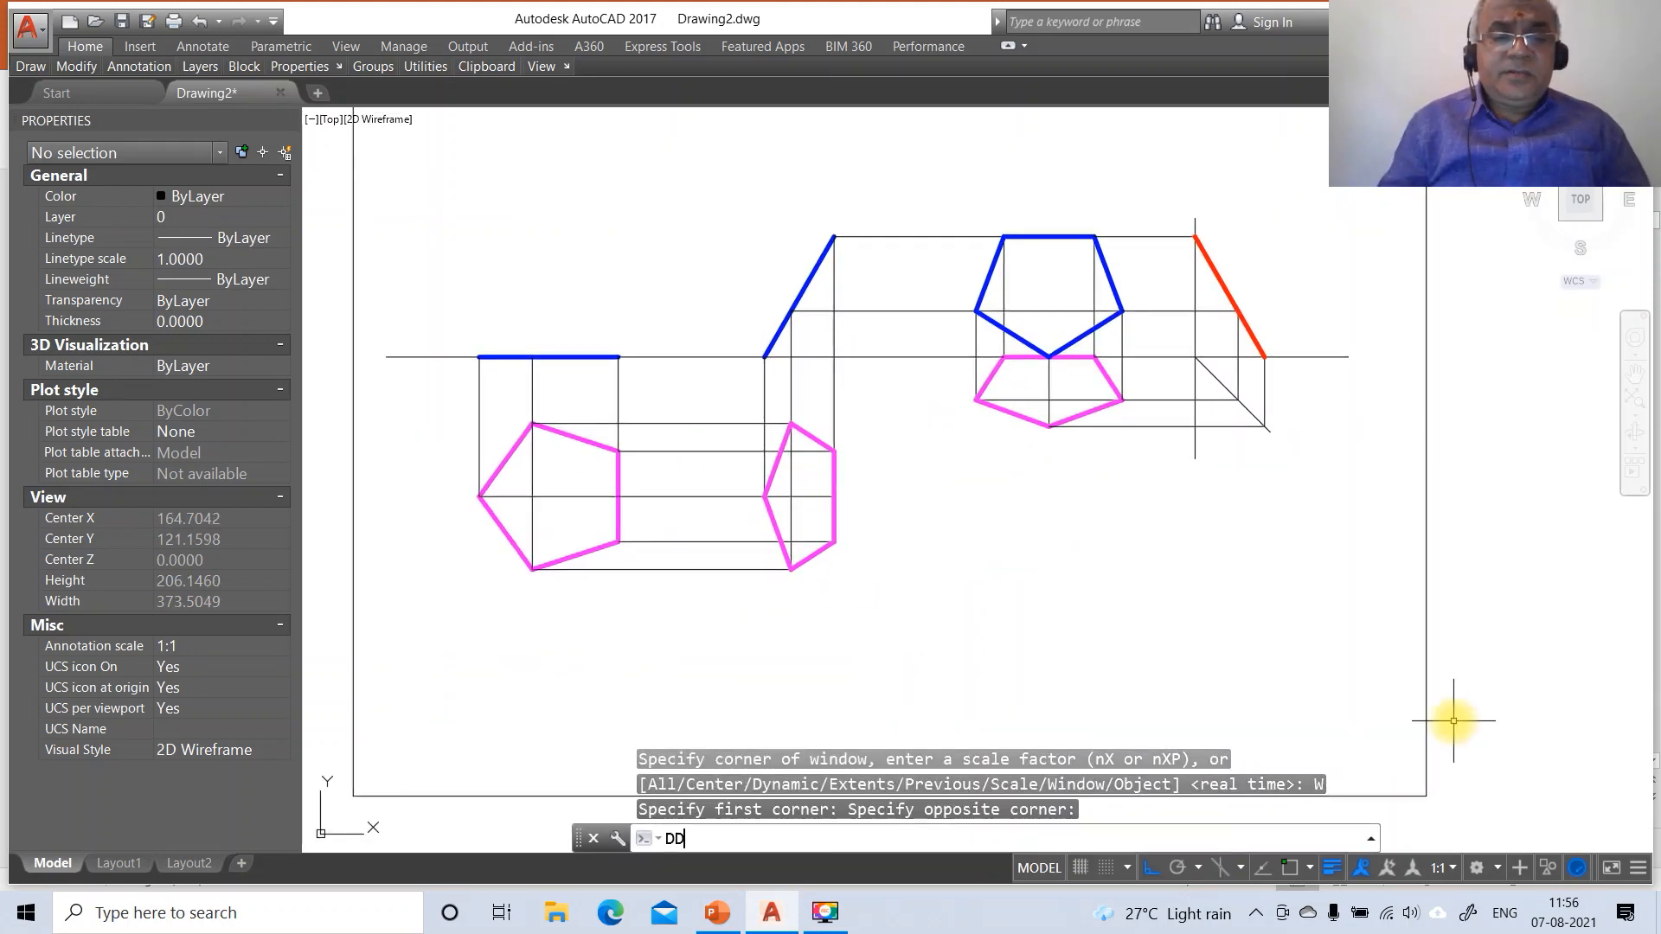
type("IM")
key("Return")
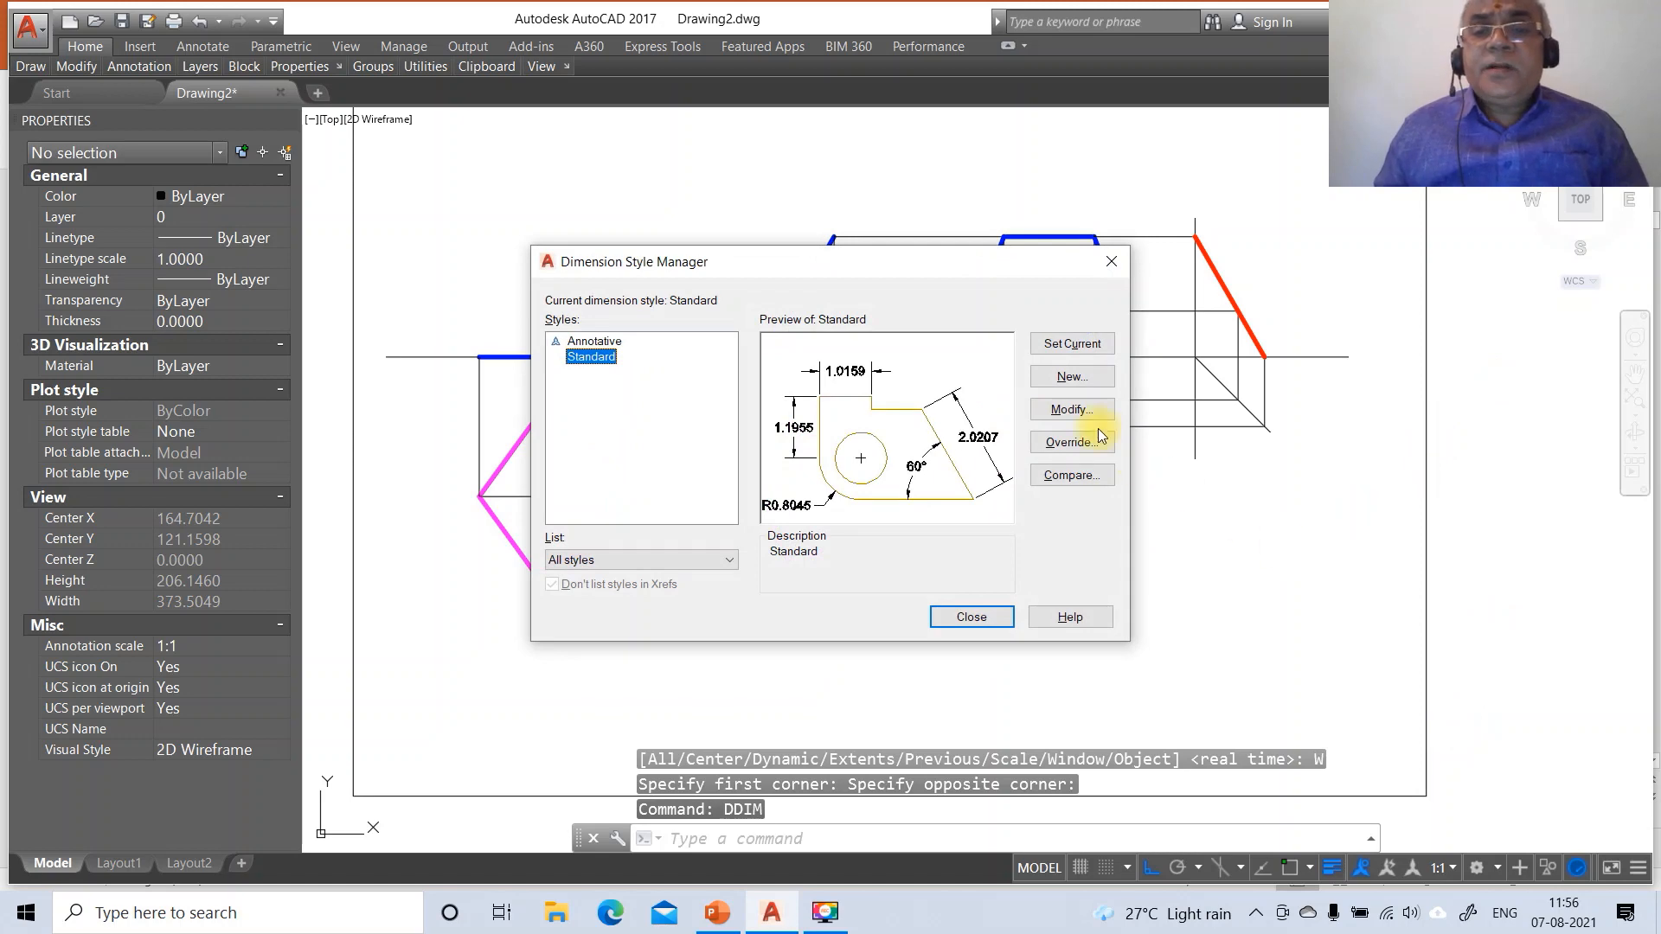
left_click(1086, 412)
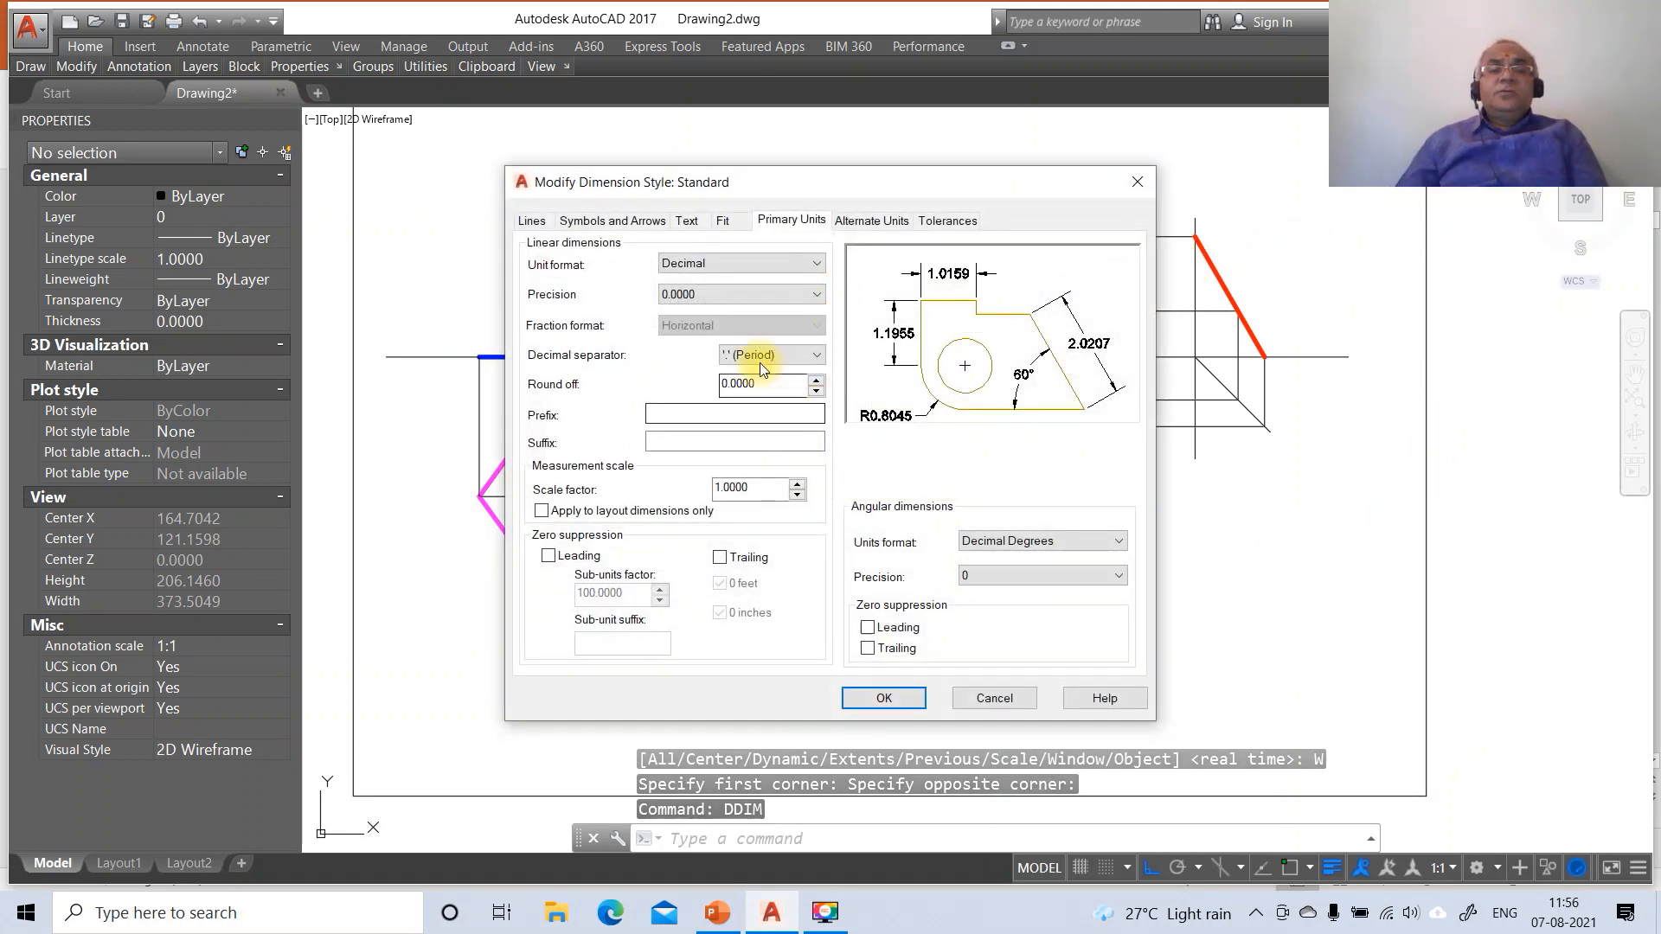
left_click(708, 294)
left_click(704, 308)
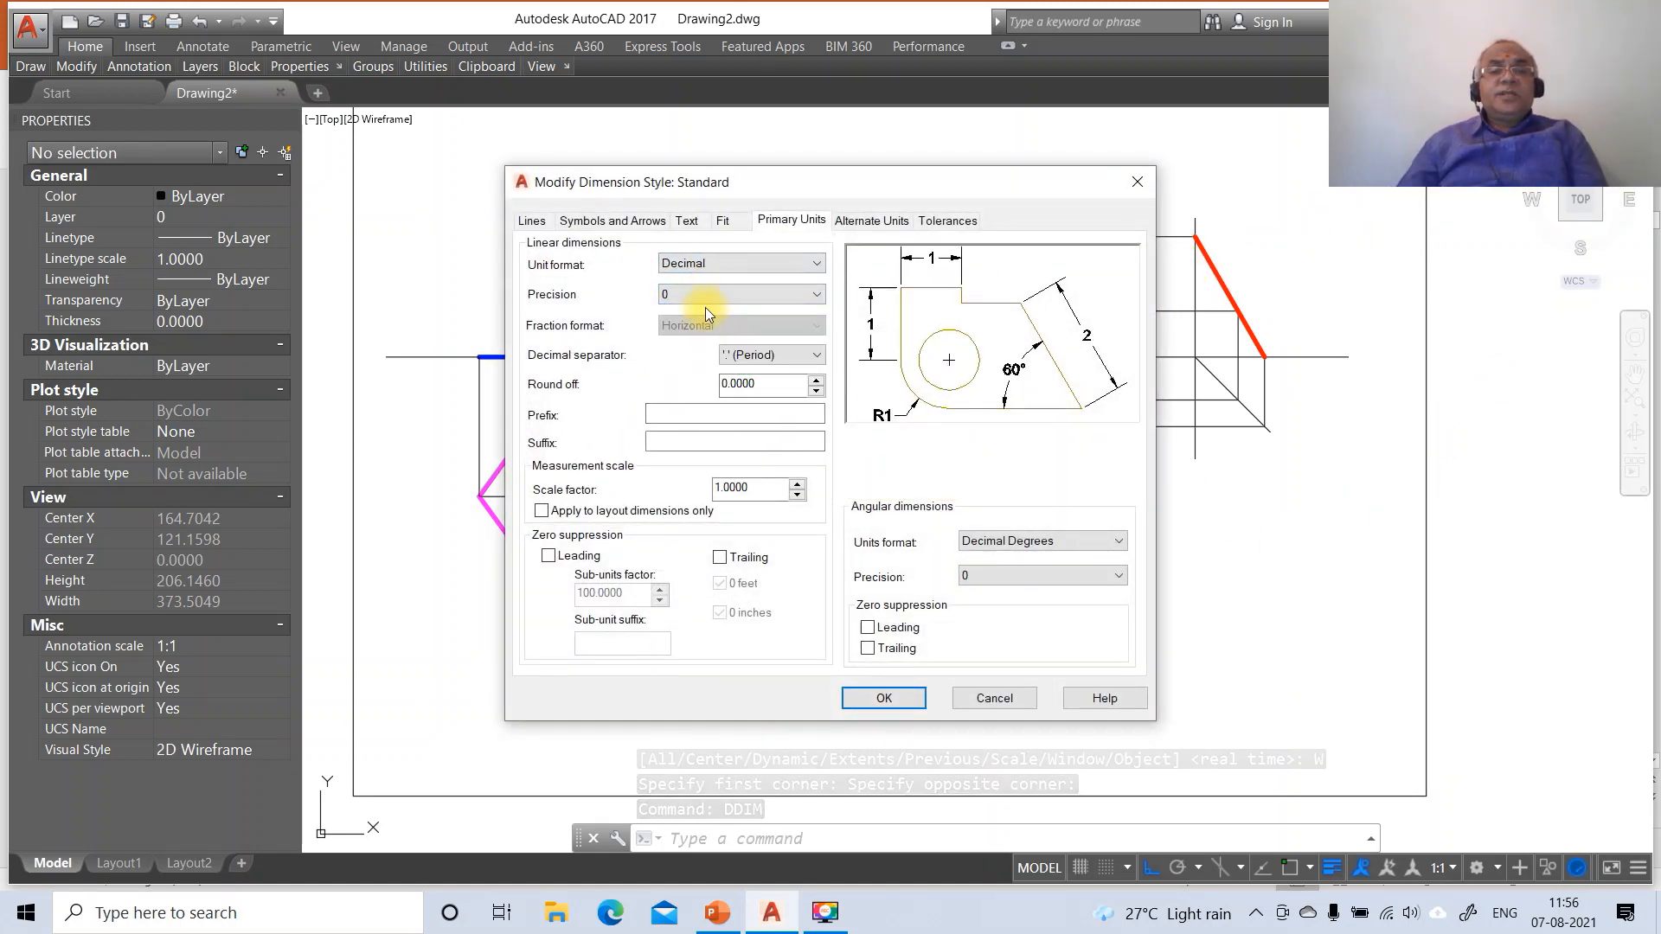
Align dimension text with the dimension line, with height 3, vertical placement Above, horizontal placement Centered and offset 3 from the dimension line
left_click(692, 222)
left_click(863, 555)
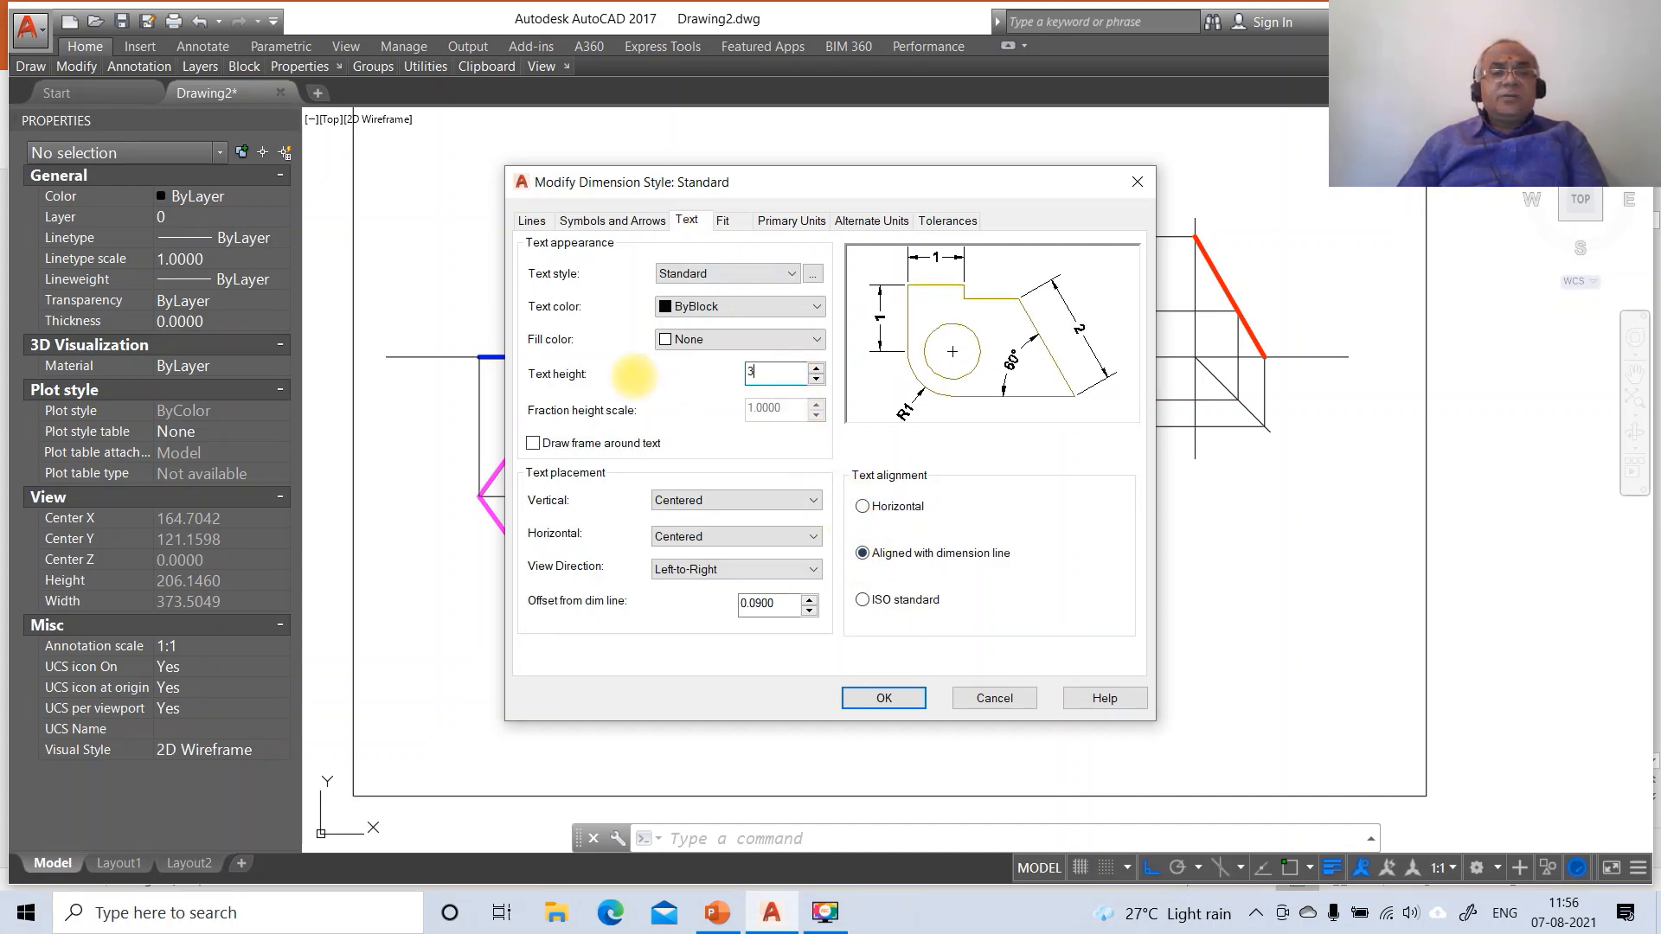
left_click(673, 505)
left_click(677, 537)
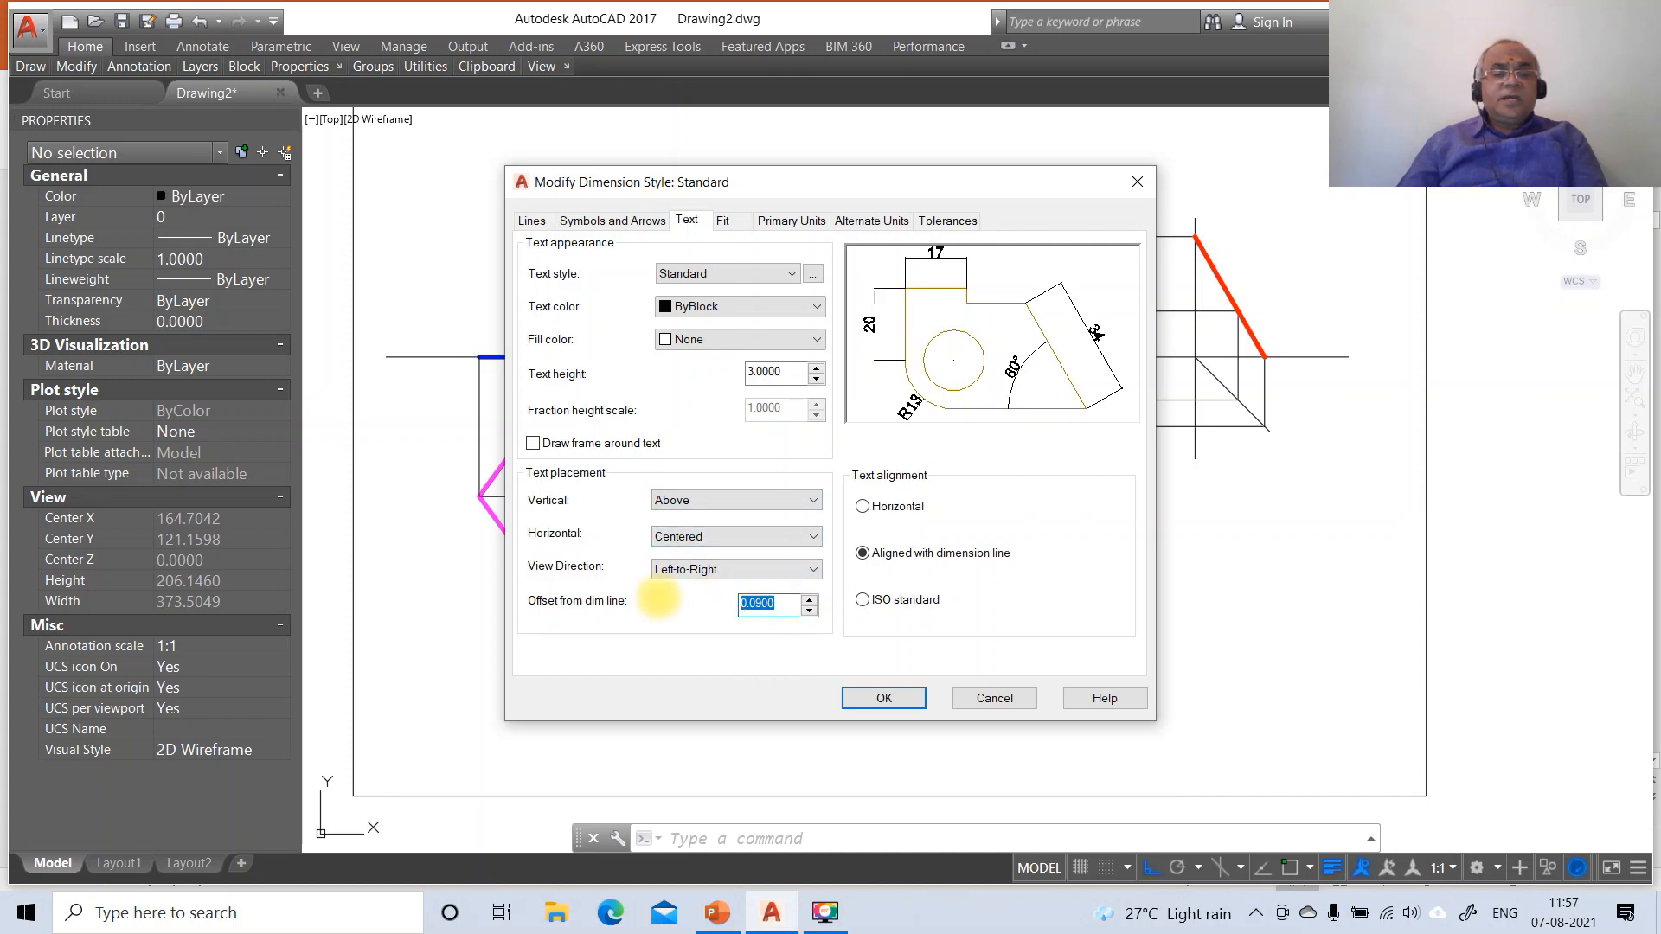
type("3")
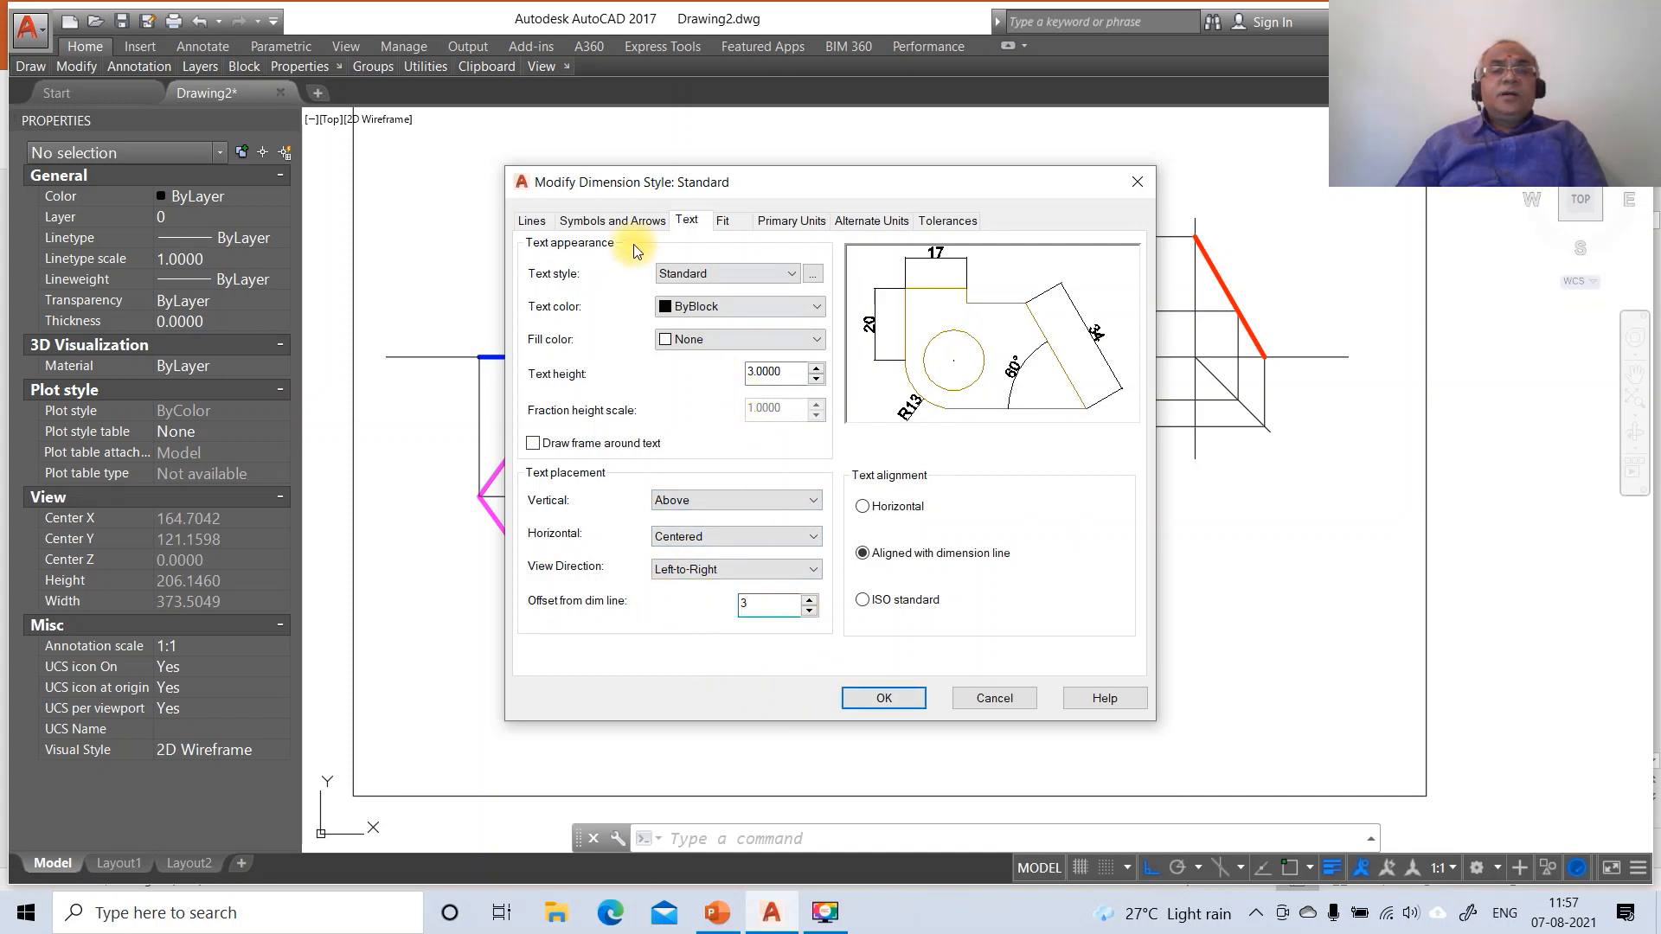
left_click(688, 219)
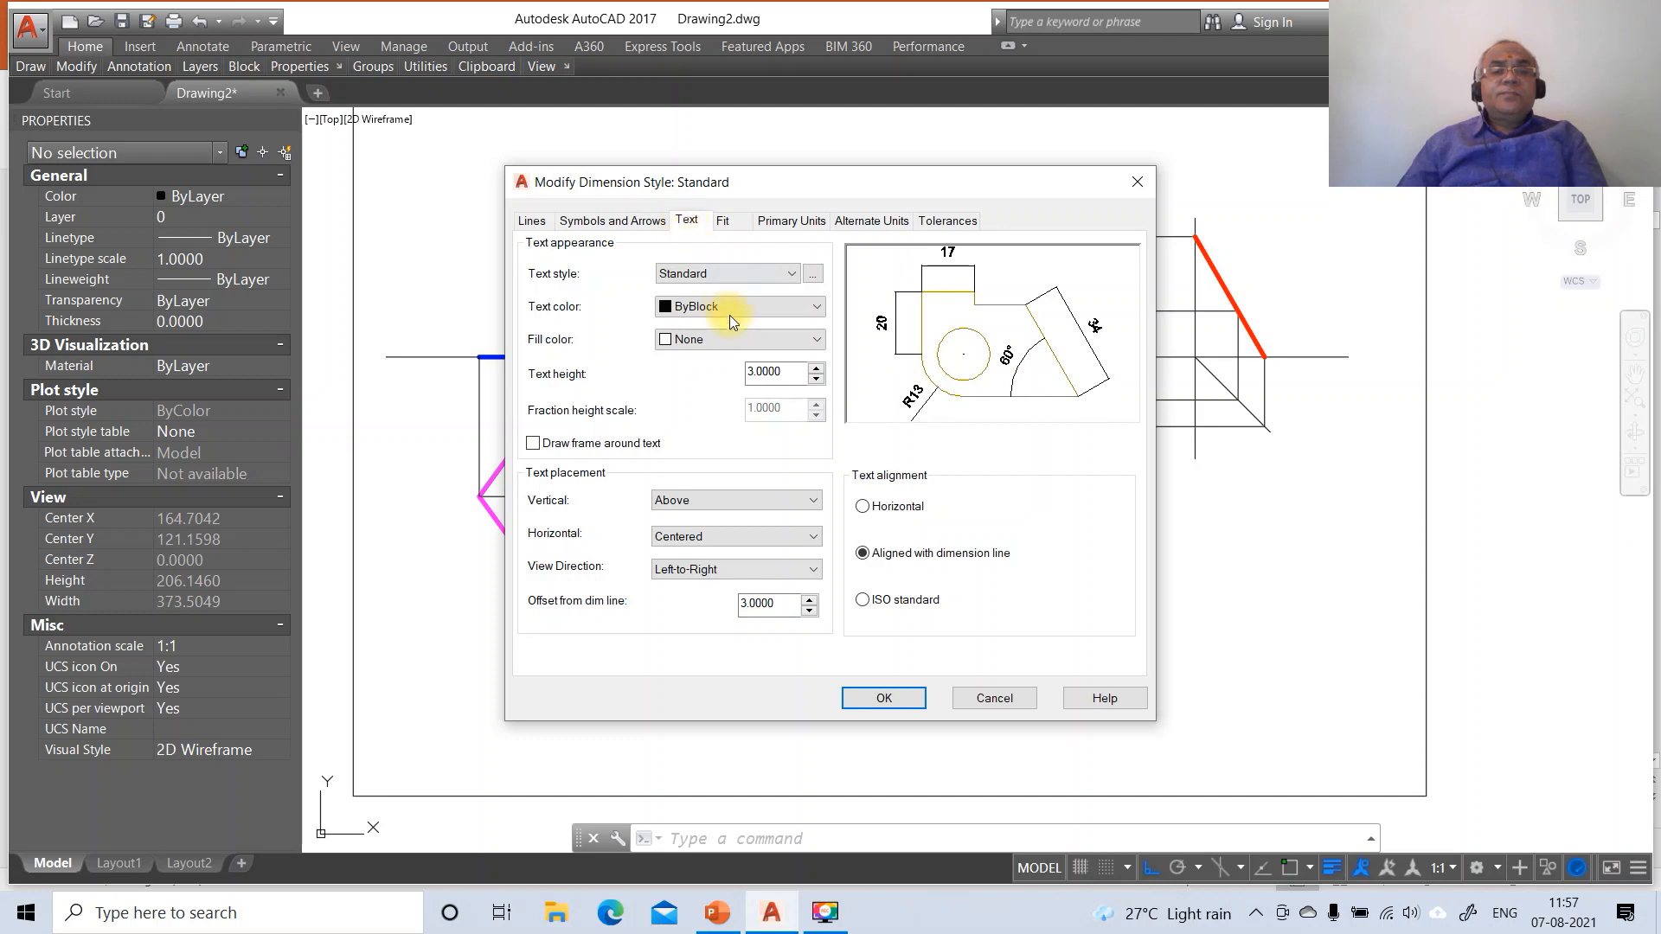
Set the dimension style's arrow size to 3
left_click(625, 219)
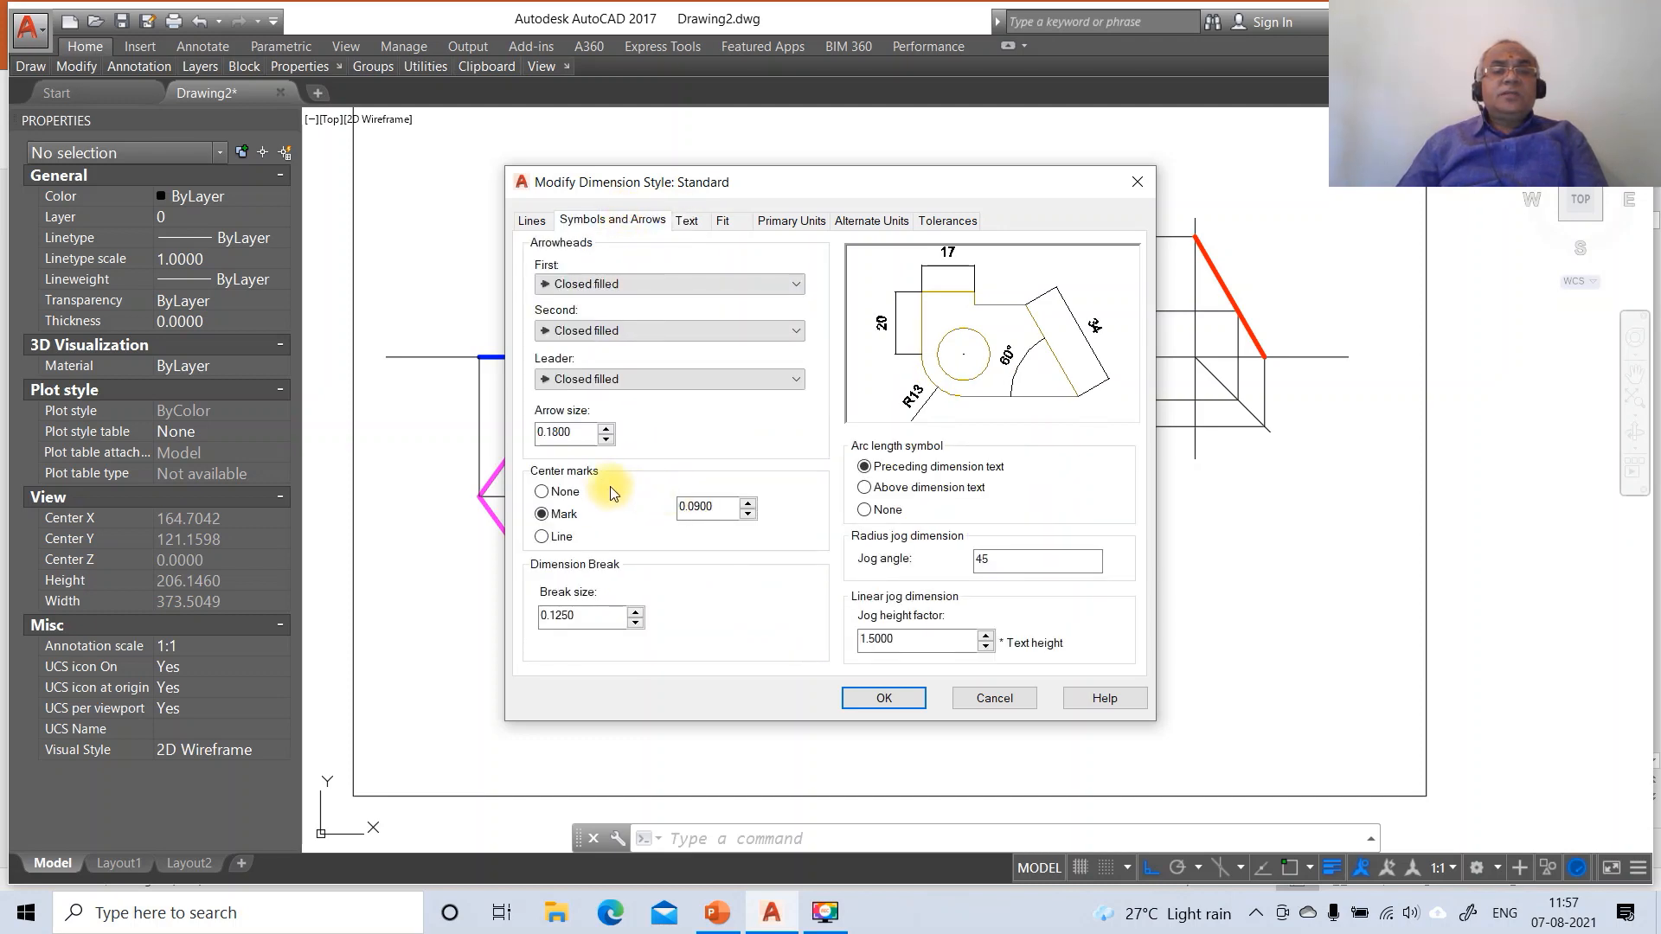
left_click_drag(597, 431, 478, 433)
type("3")
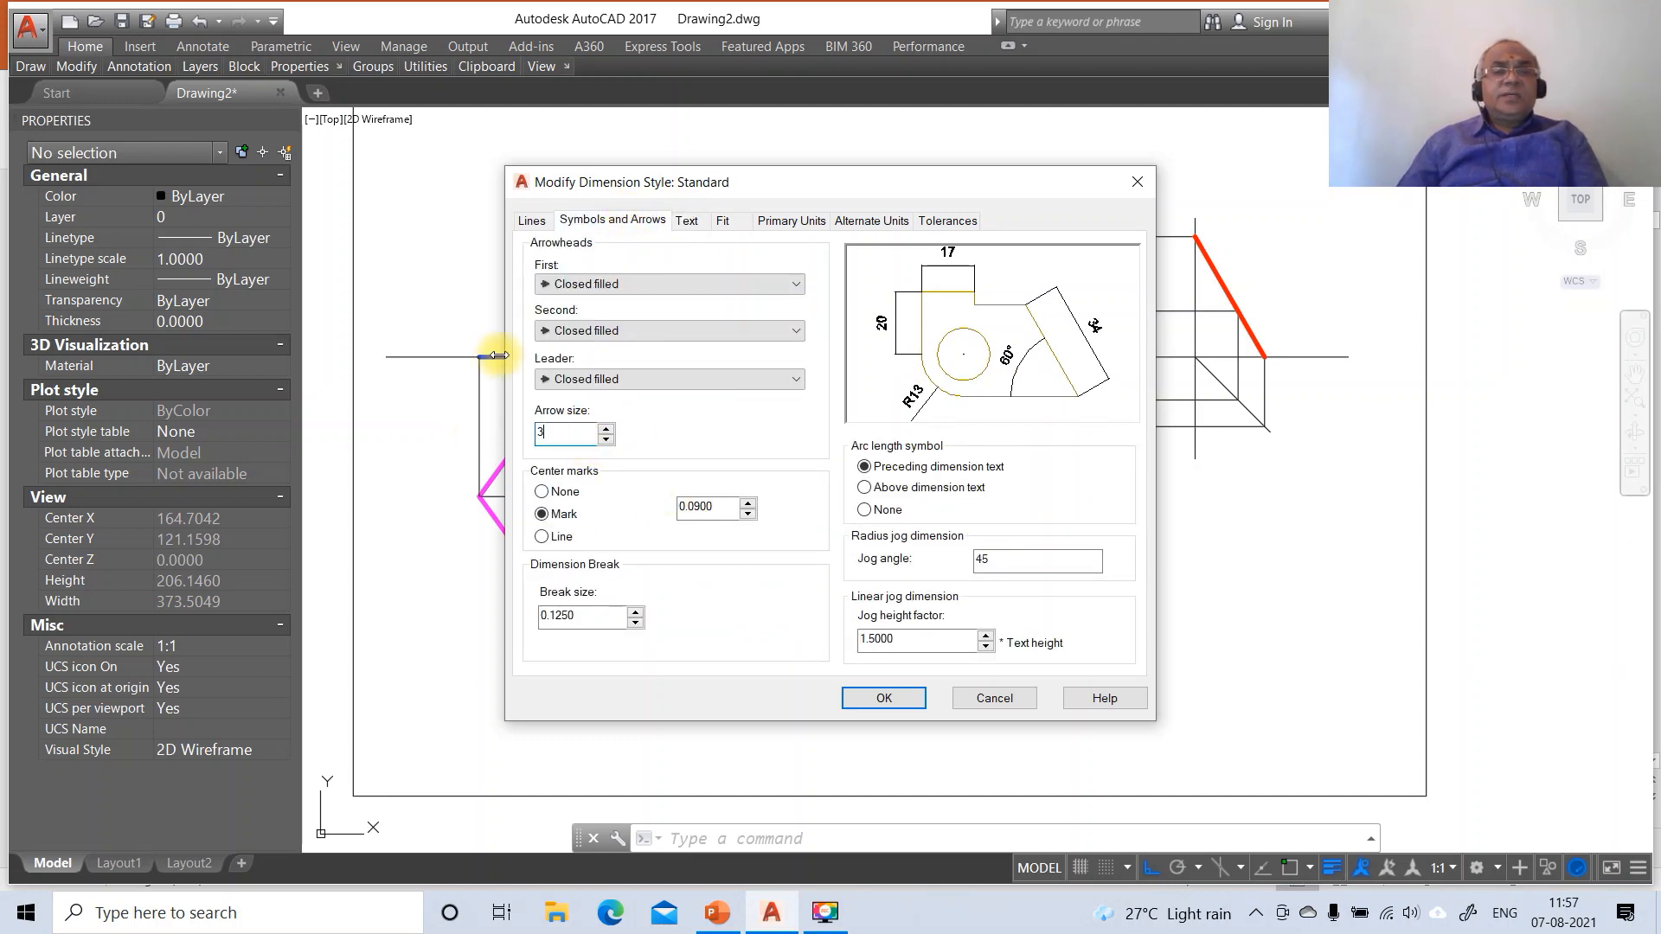
Set the extension lines' offset from origin to 3 and save the modified Standard dimension style
left_click(532, 220)
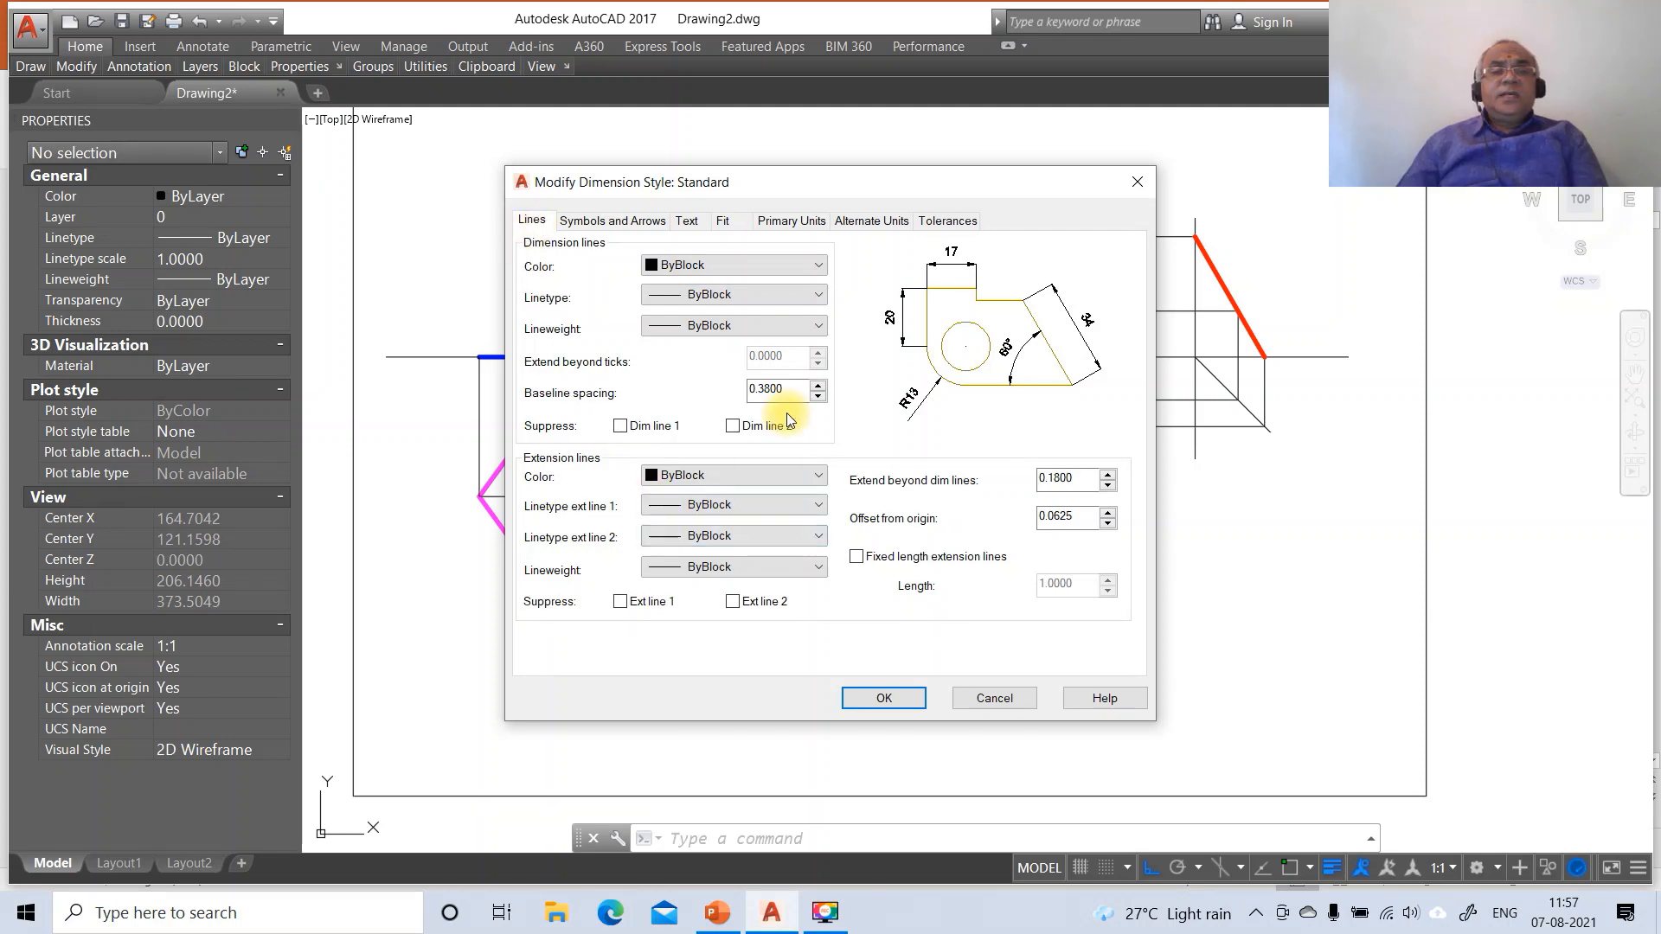
left_click_drag(1090, 519, 967, 527)
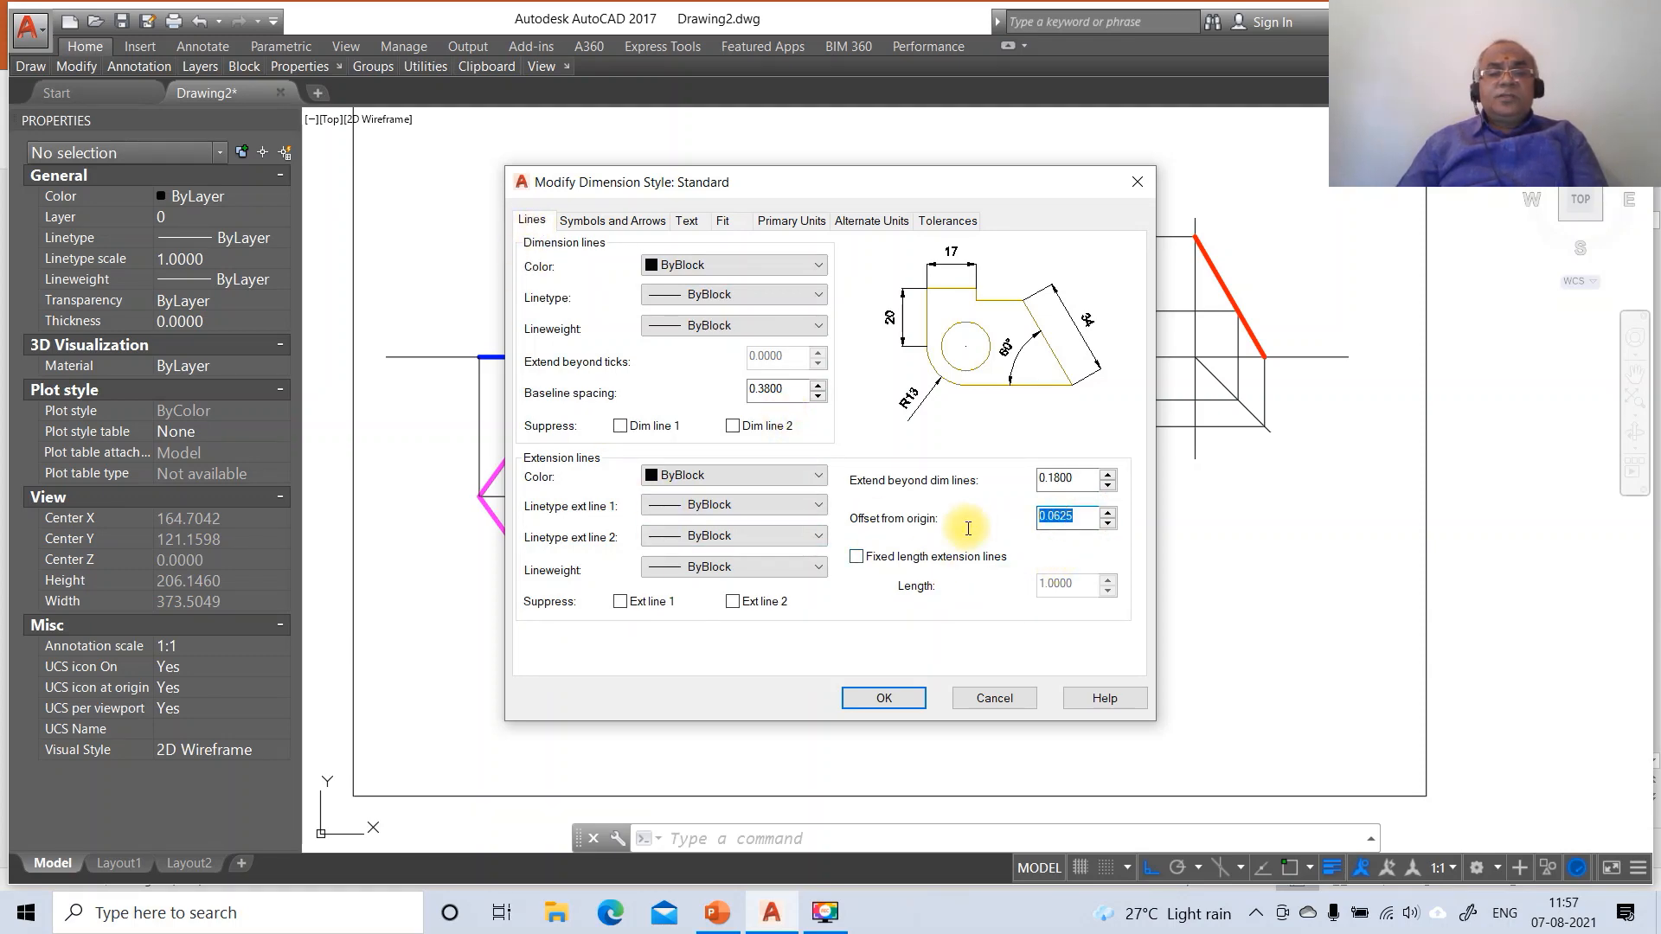
type("3")
left_click(877, 706)
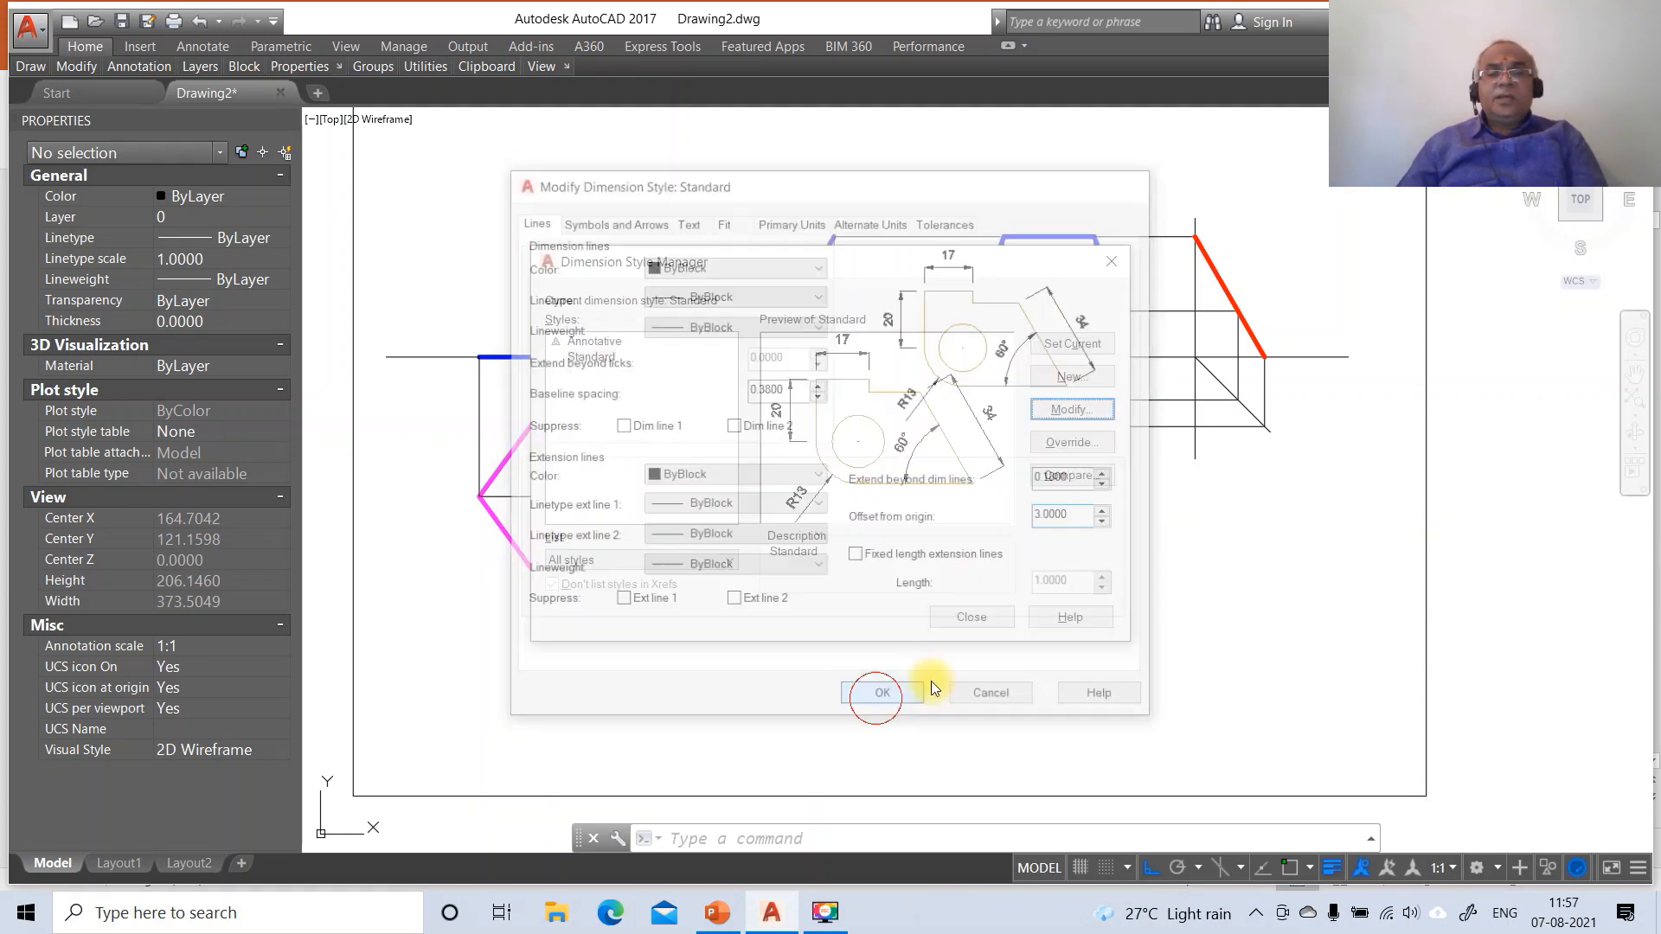
left_click(965, 618)
Add an aligned dimension to the lower-left side of the pentagon in the first top view
type("D")
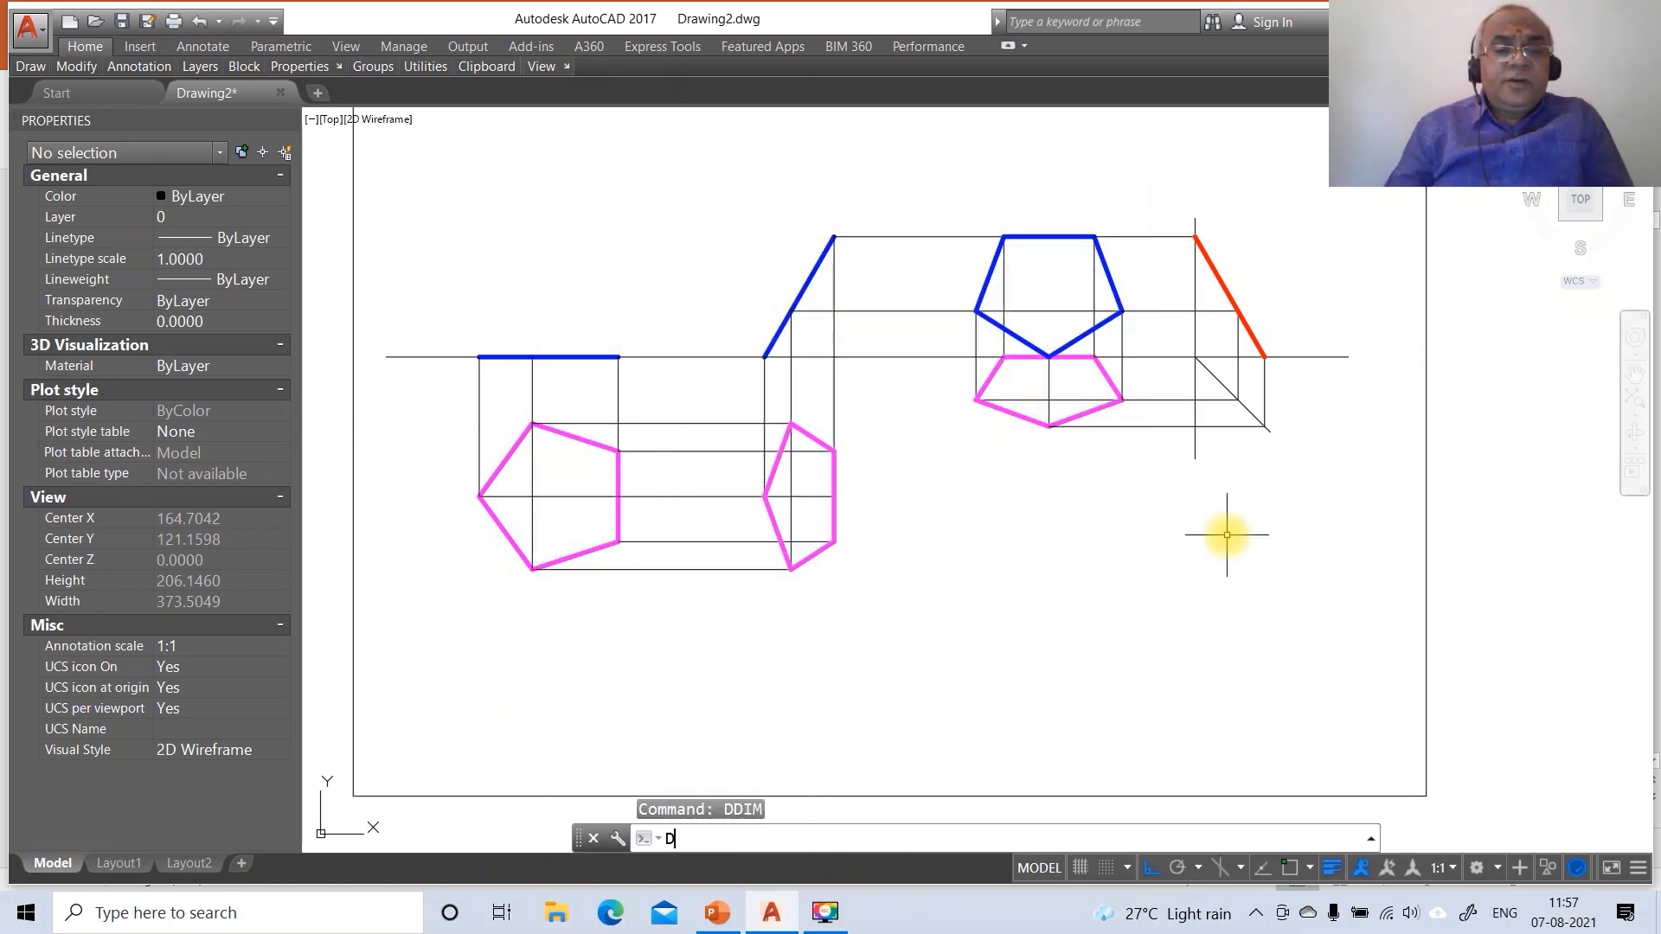
type("IM")
key("Return")
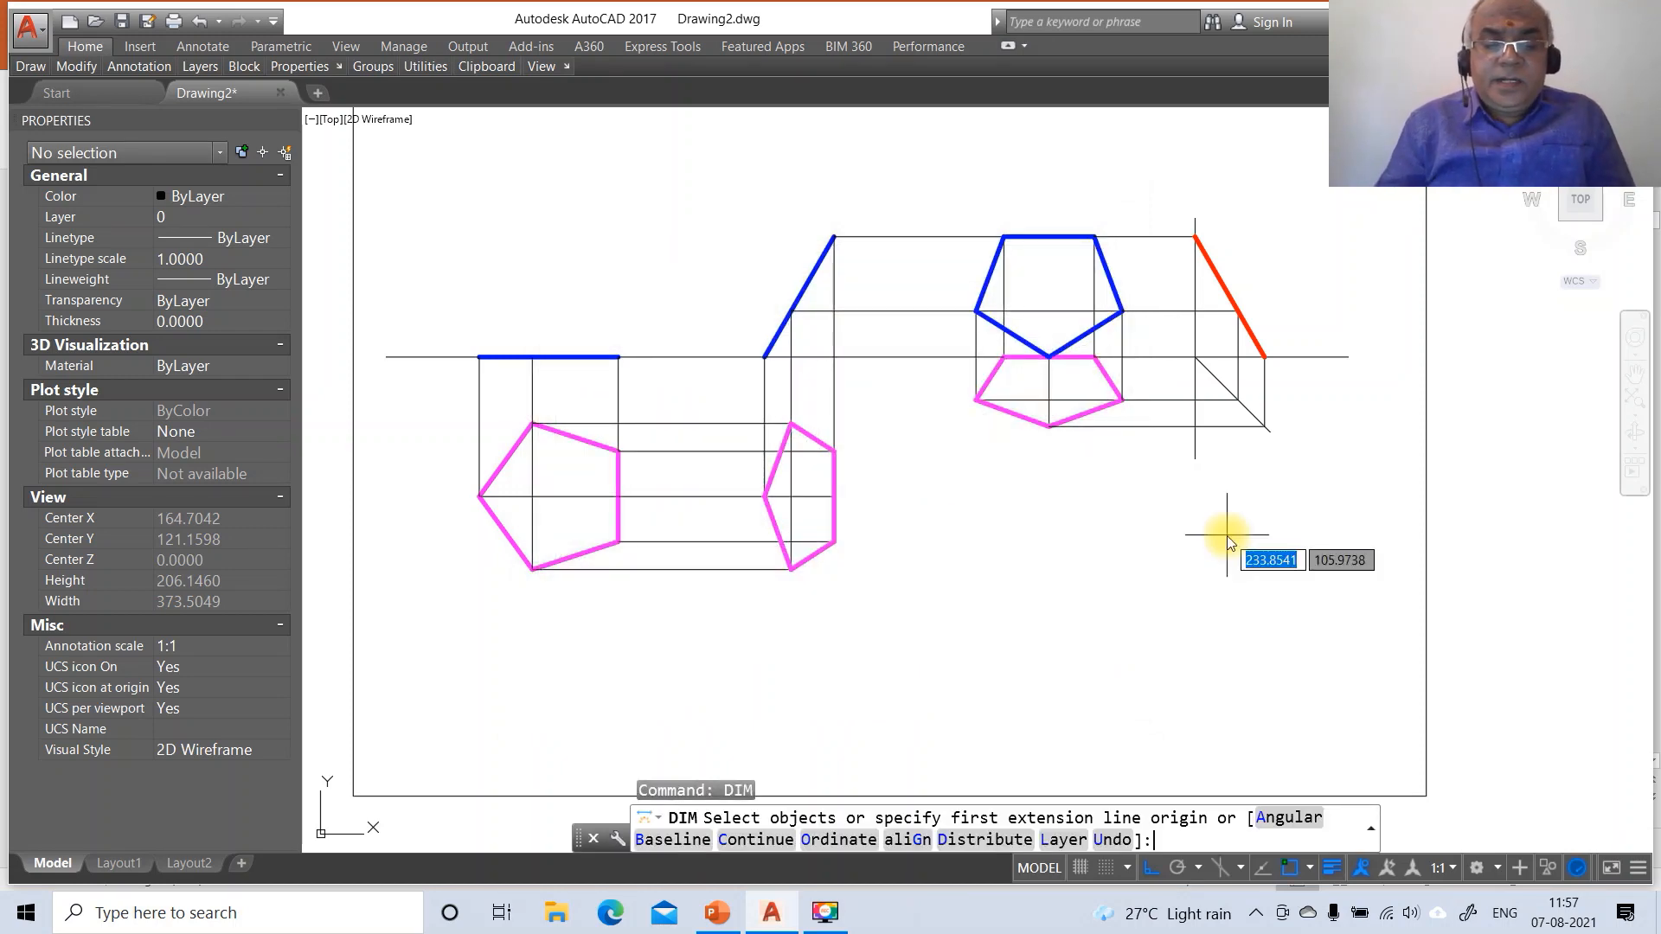
key("Return")
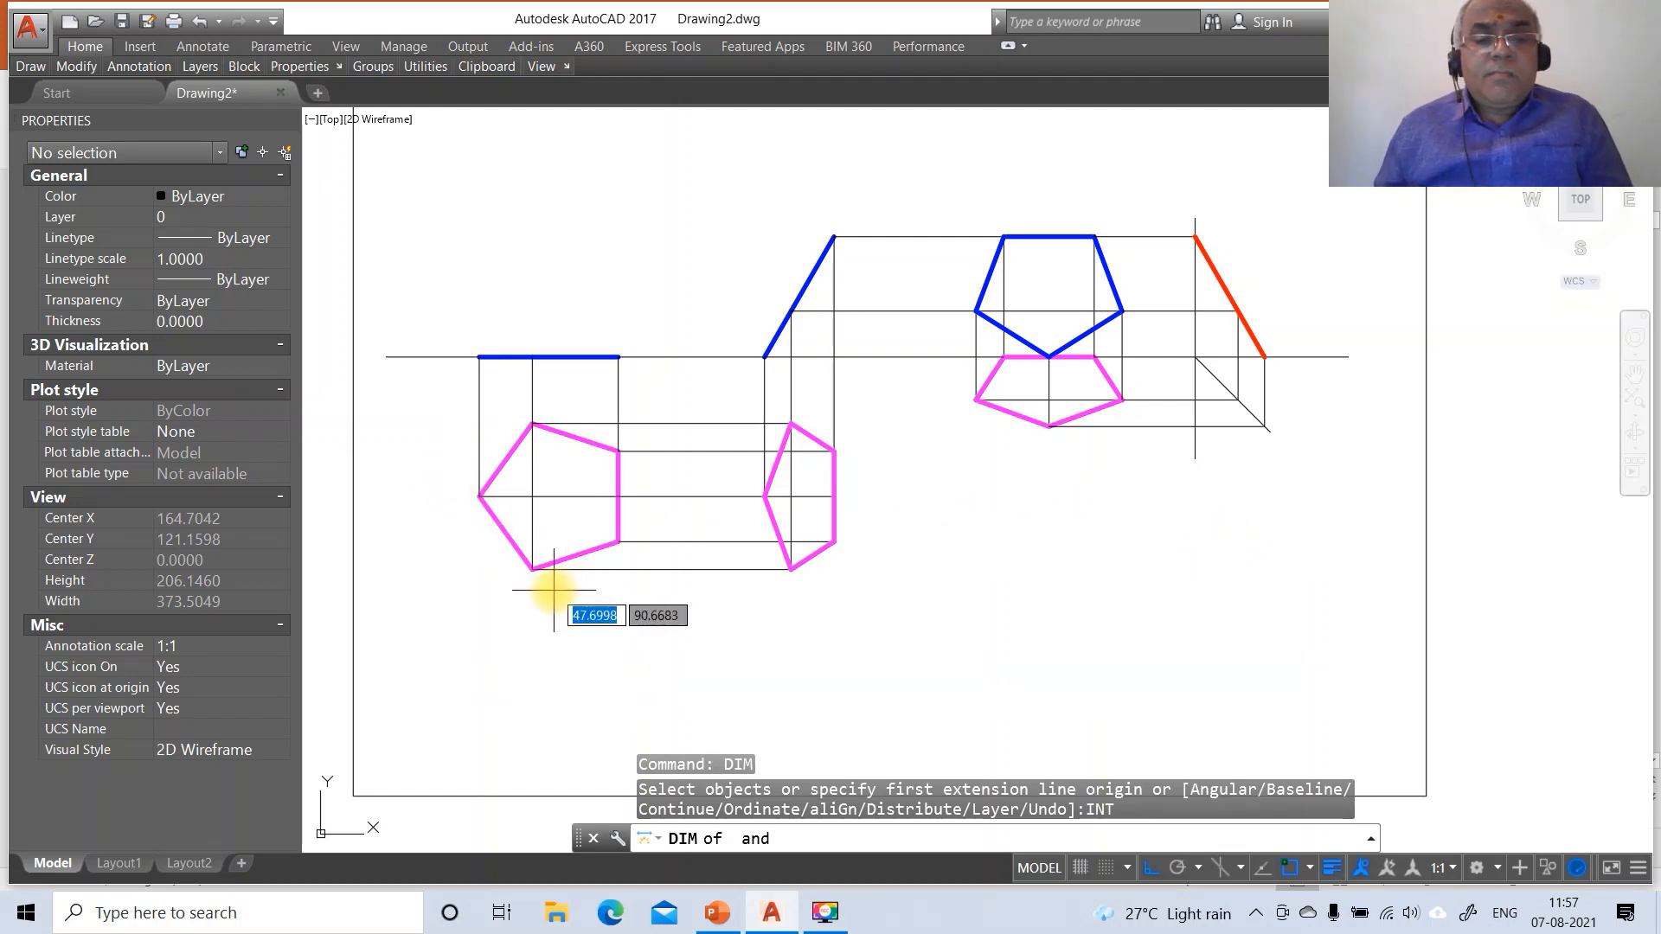
left_click(480, 498)
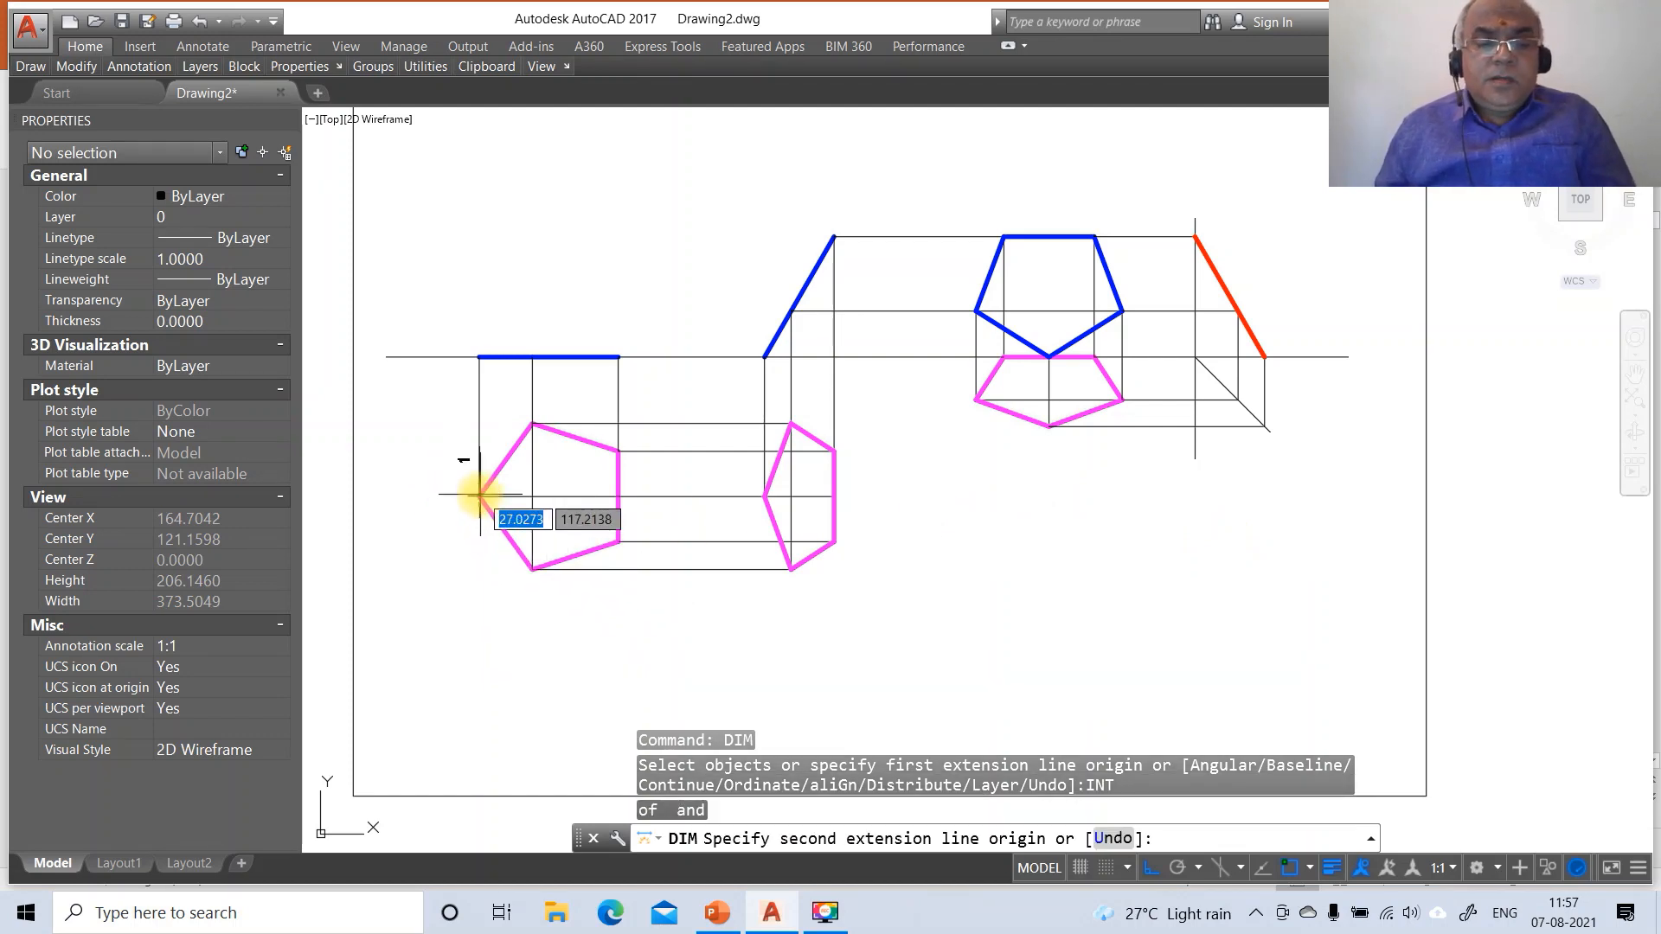
type("INT")
key("Return")
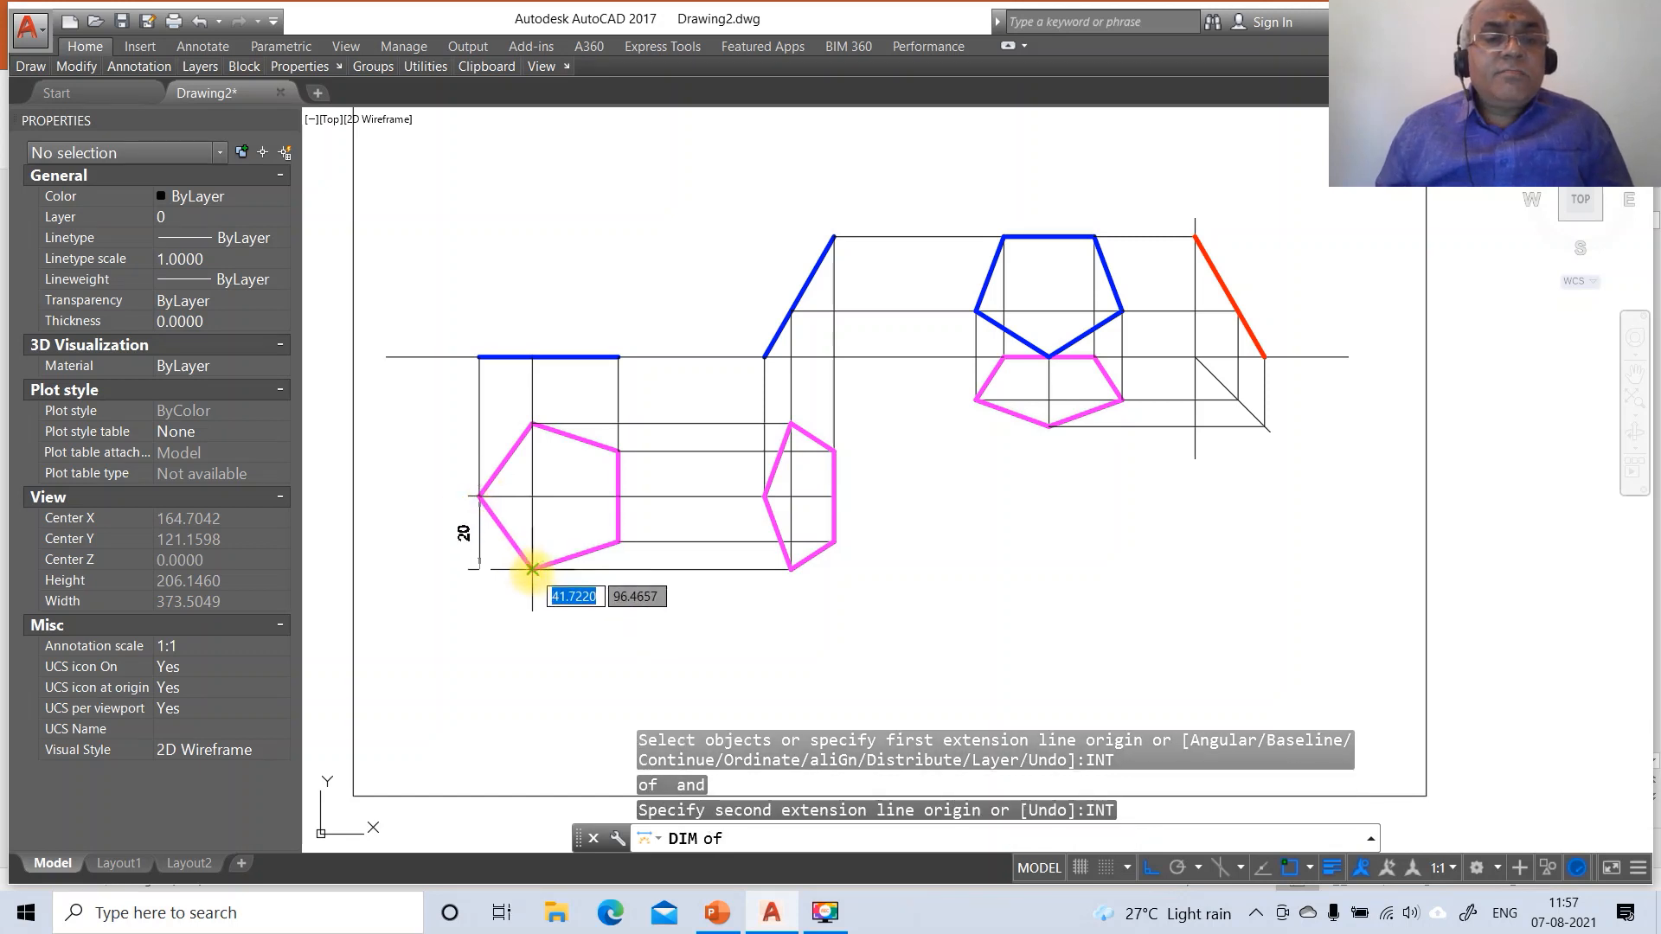
left_click(532, 569)
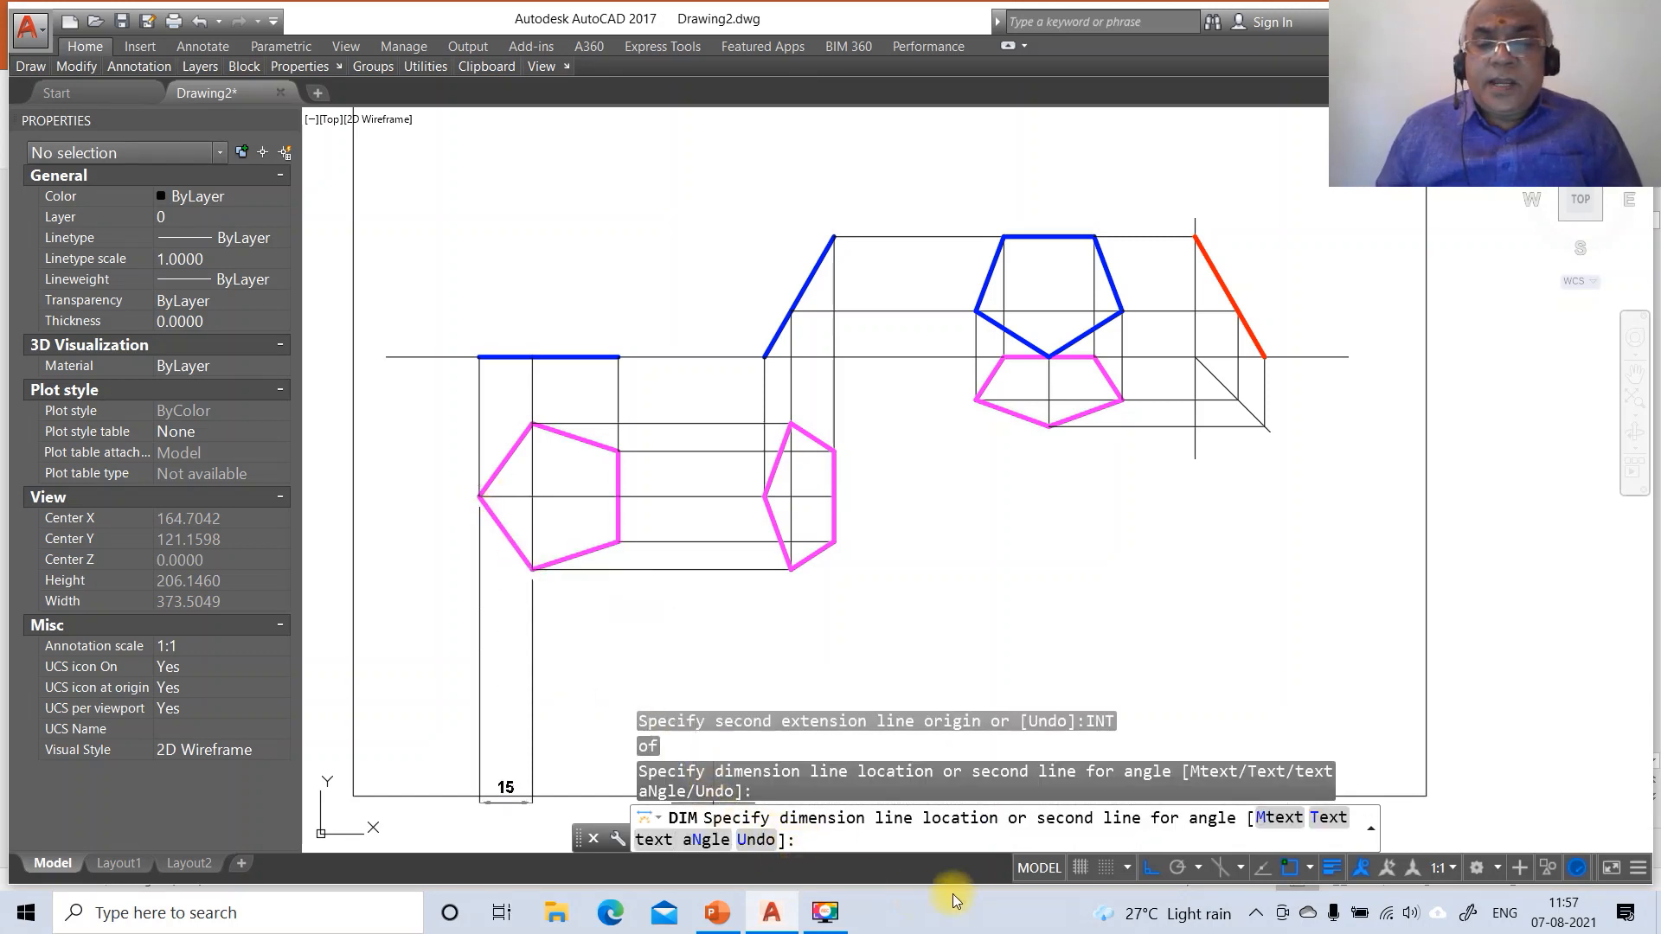
left_click(483, 558)
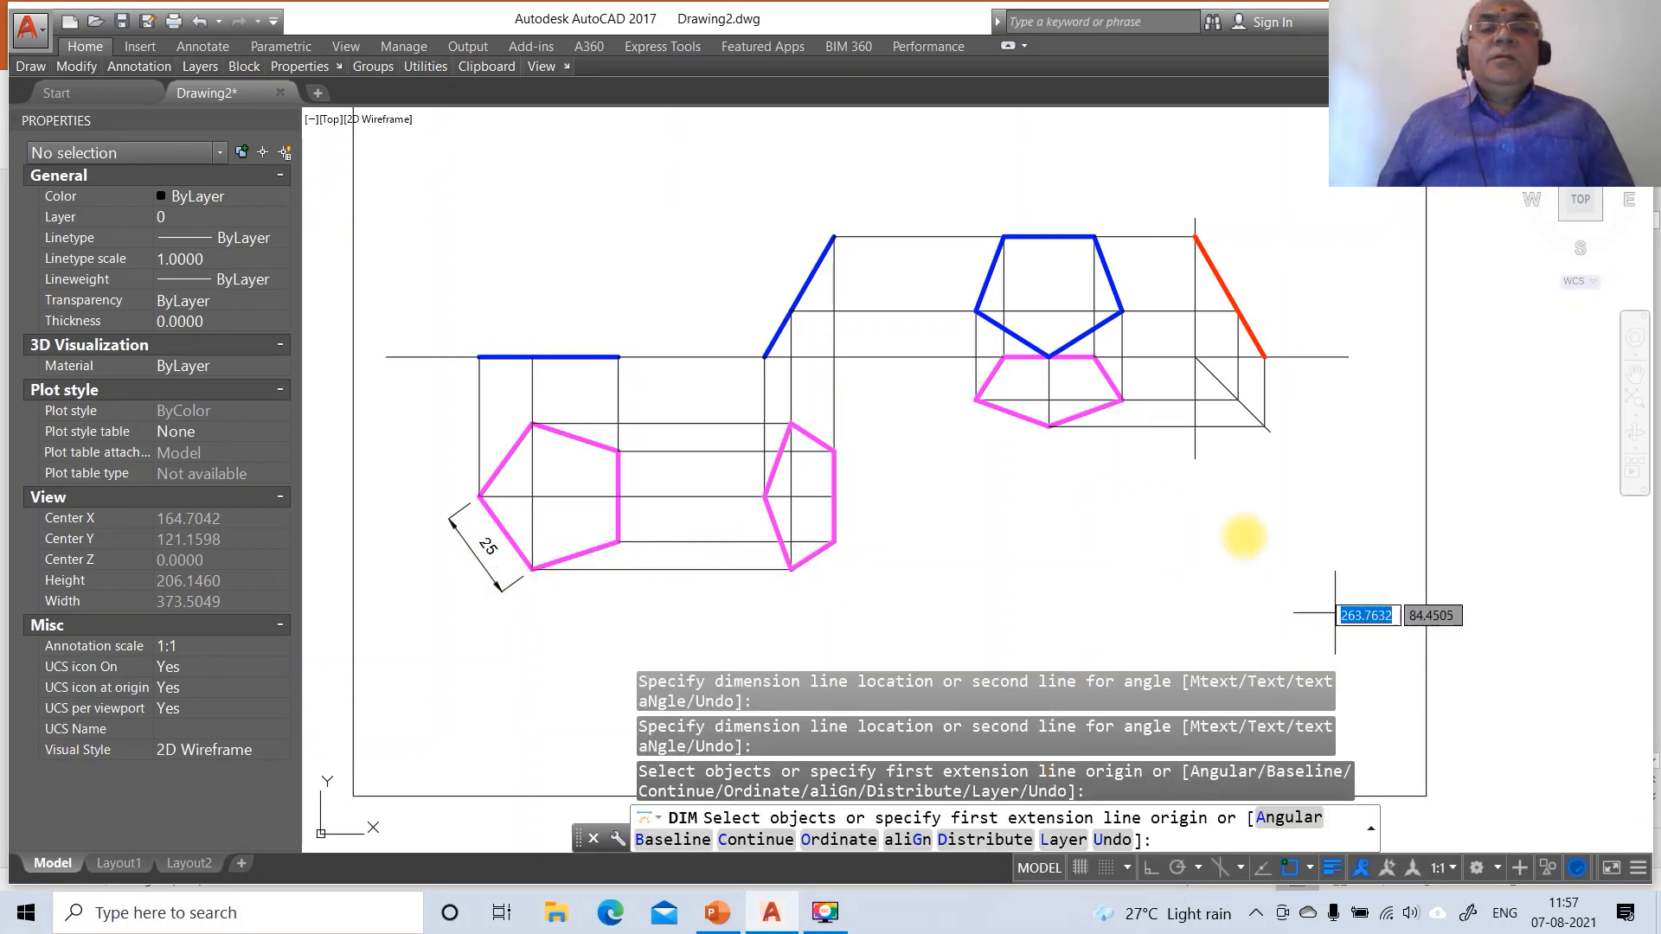
Add an angular dimension between the inclined blue front-view line and the horizontal reference line
type("AN")
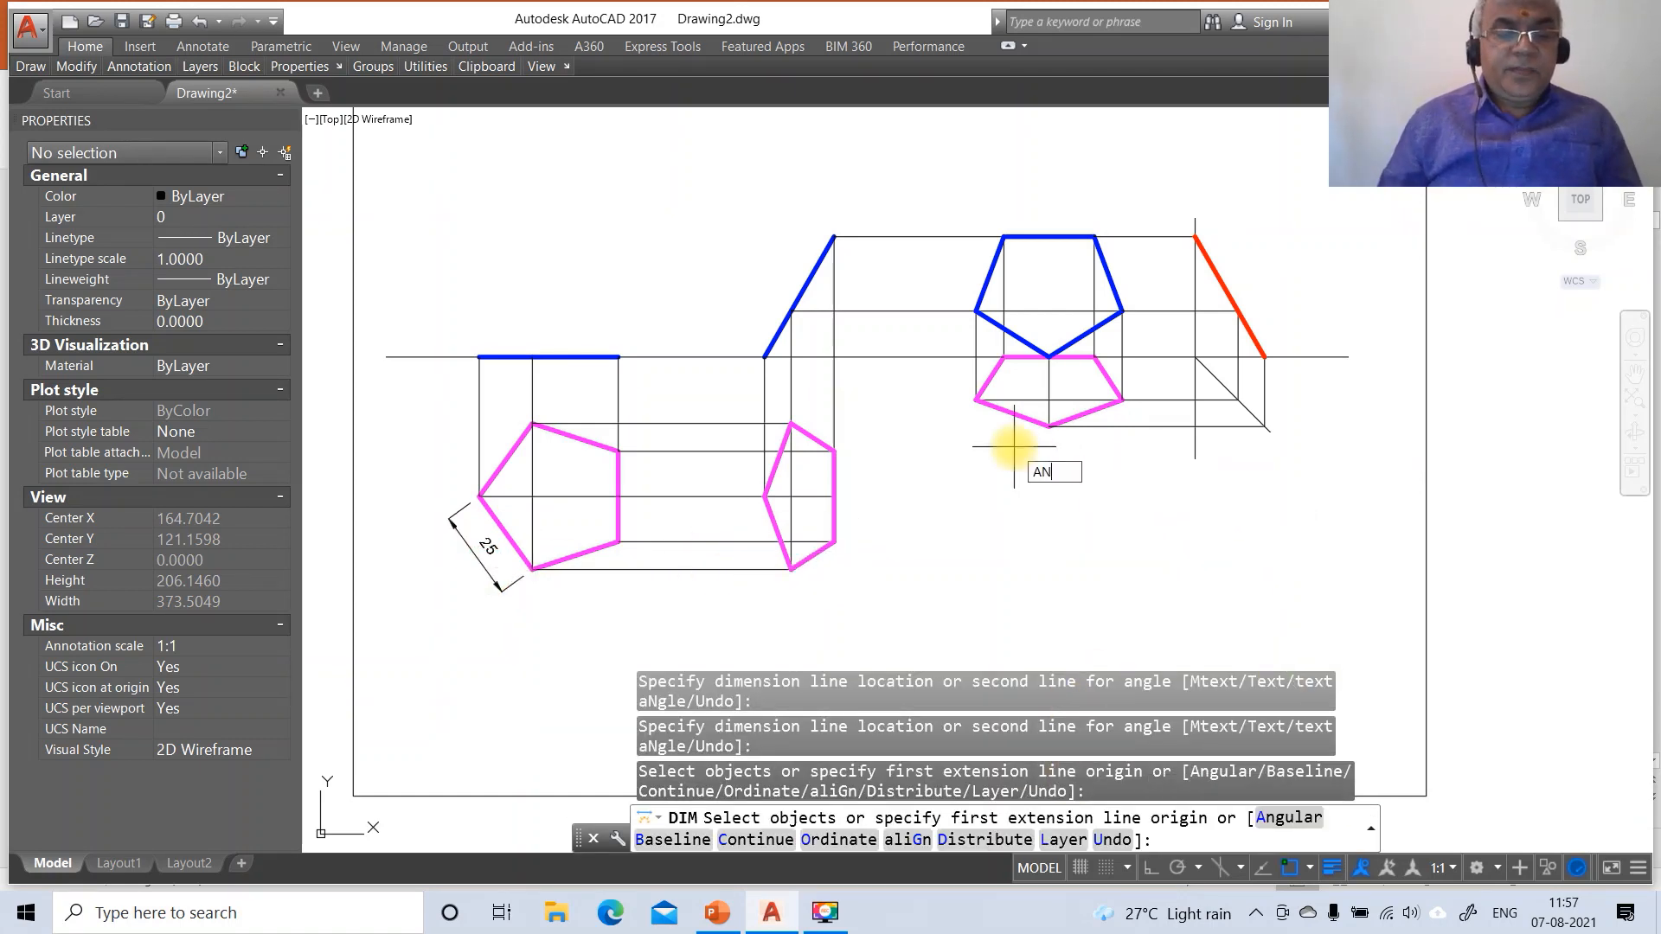
key("BackSpace")
key("Return")
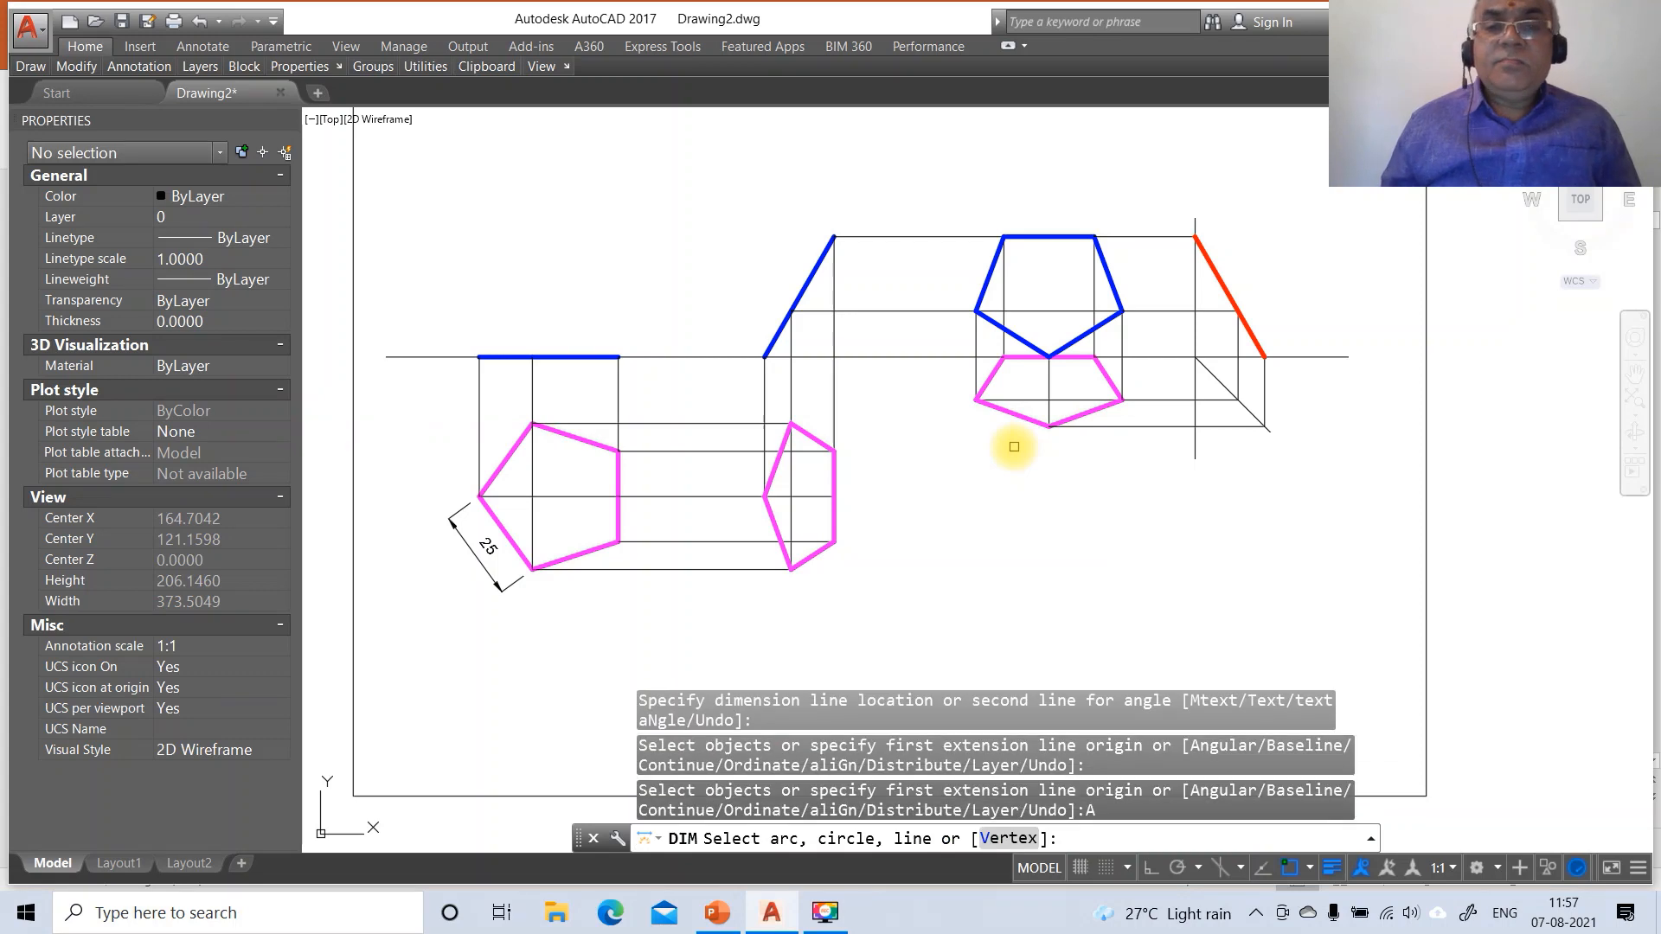
left_click(804, 295)
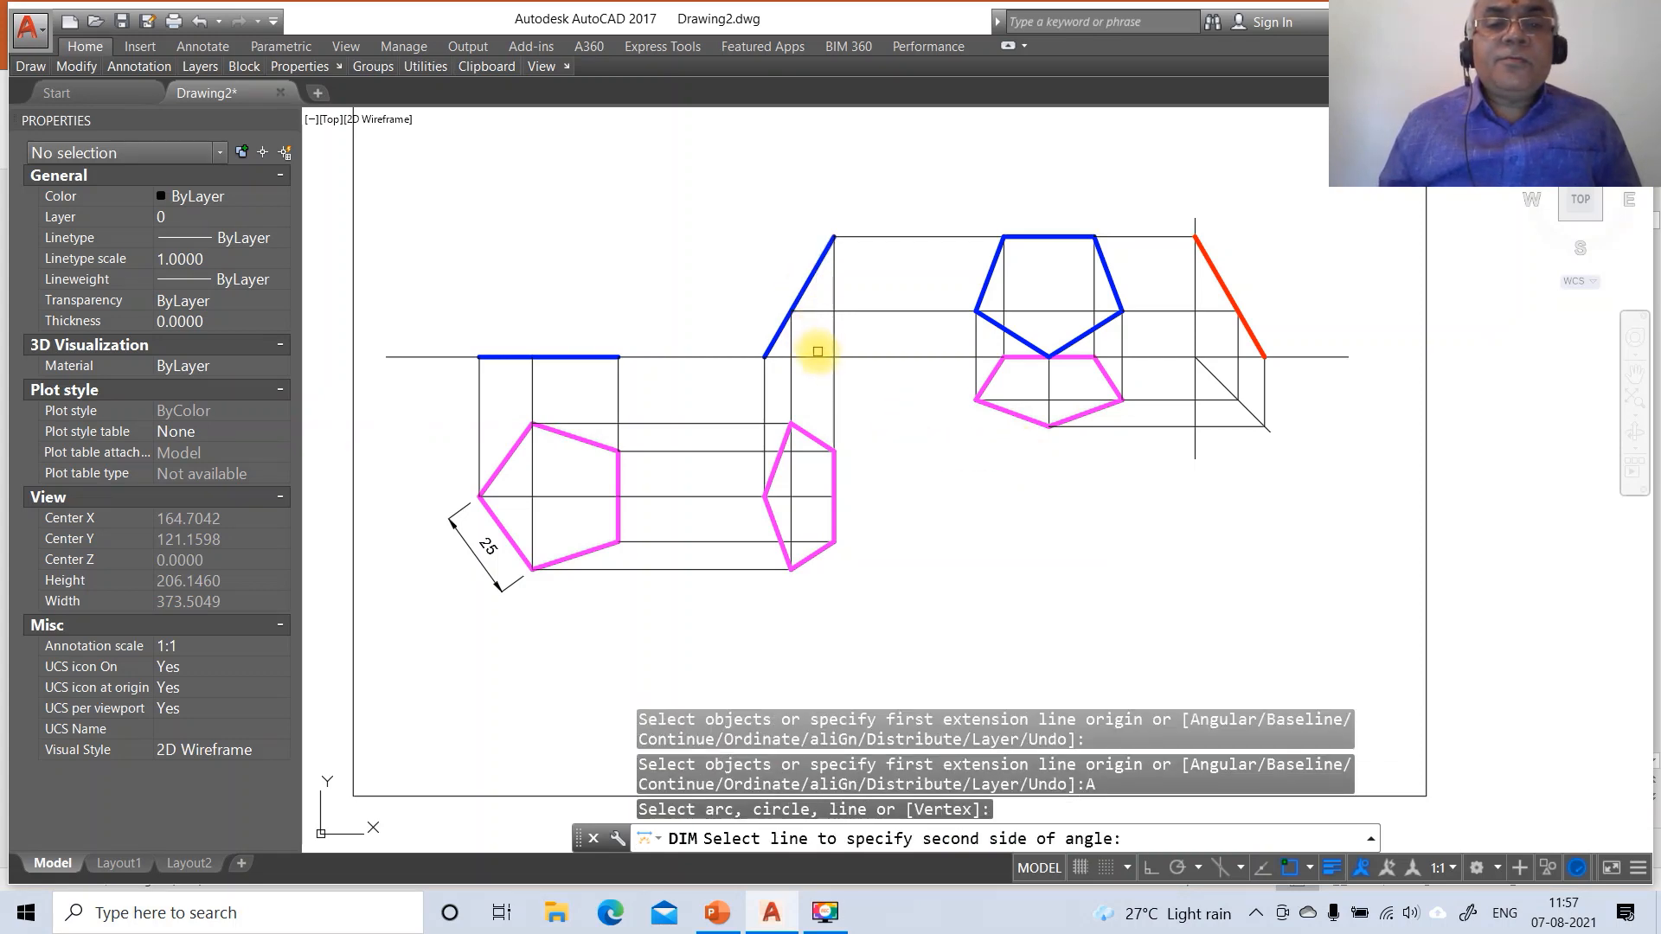
left_click(817, 351)
left_click(858, 323)
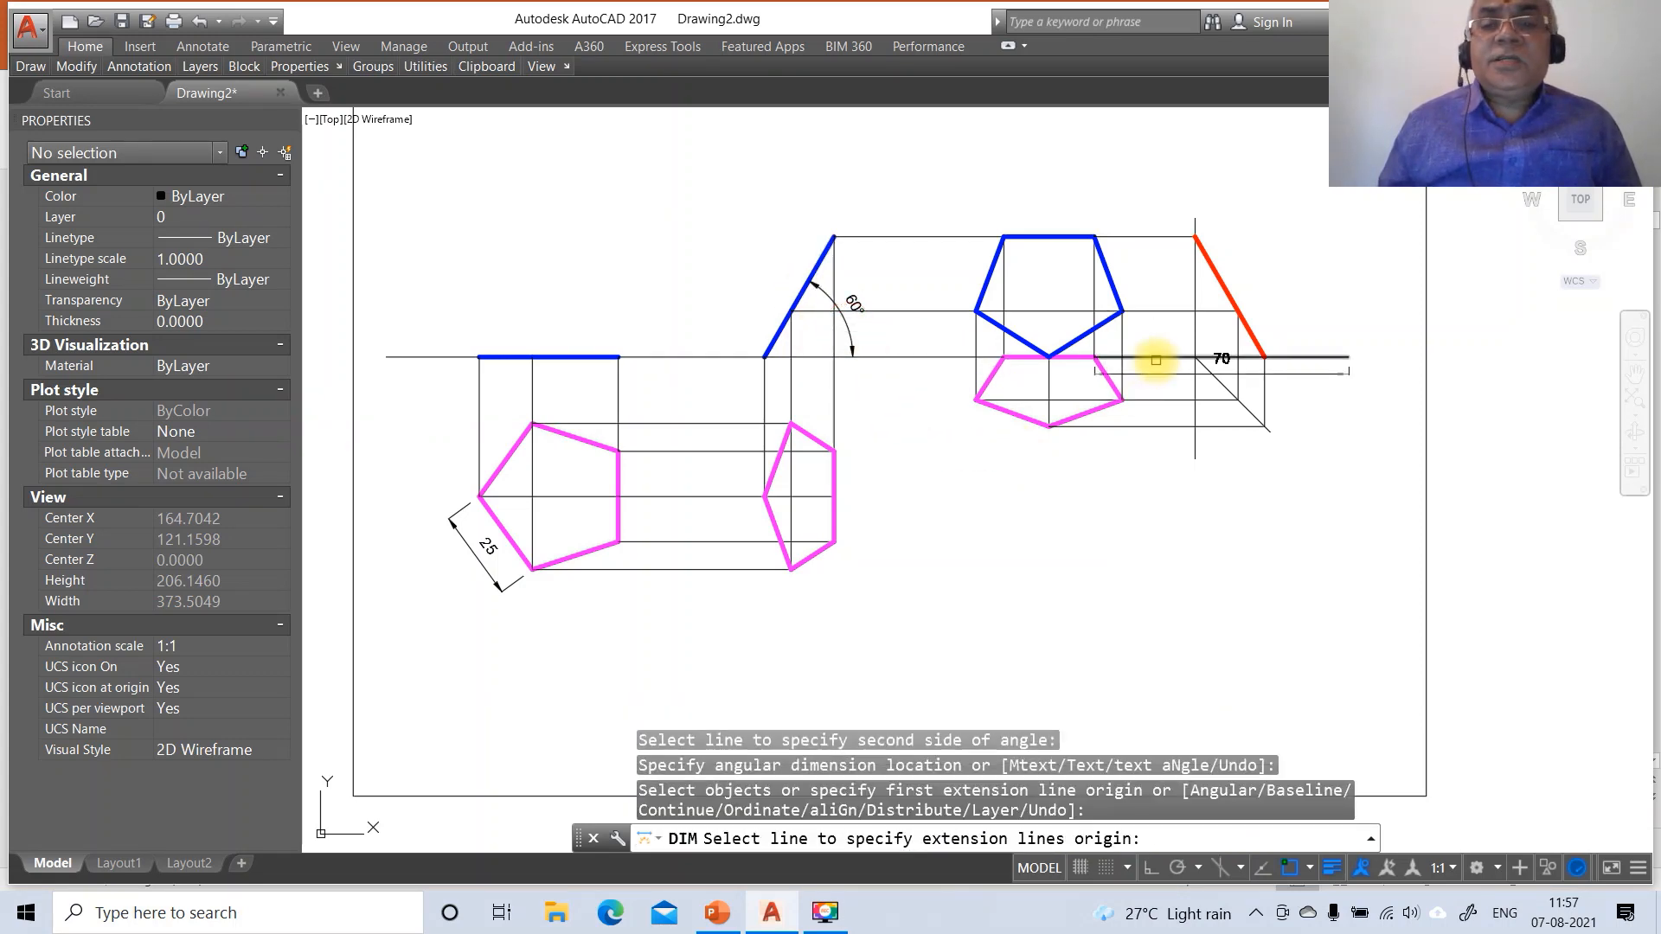
key("Return")
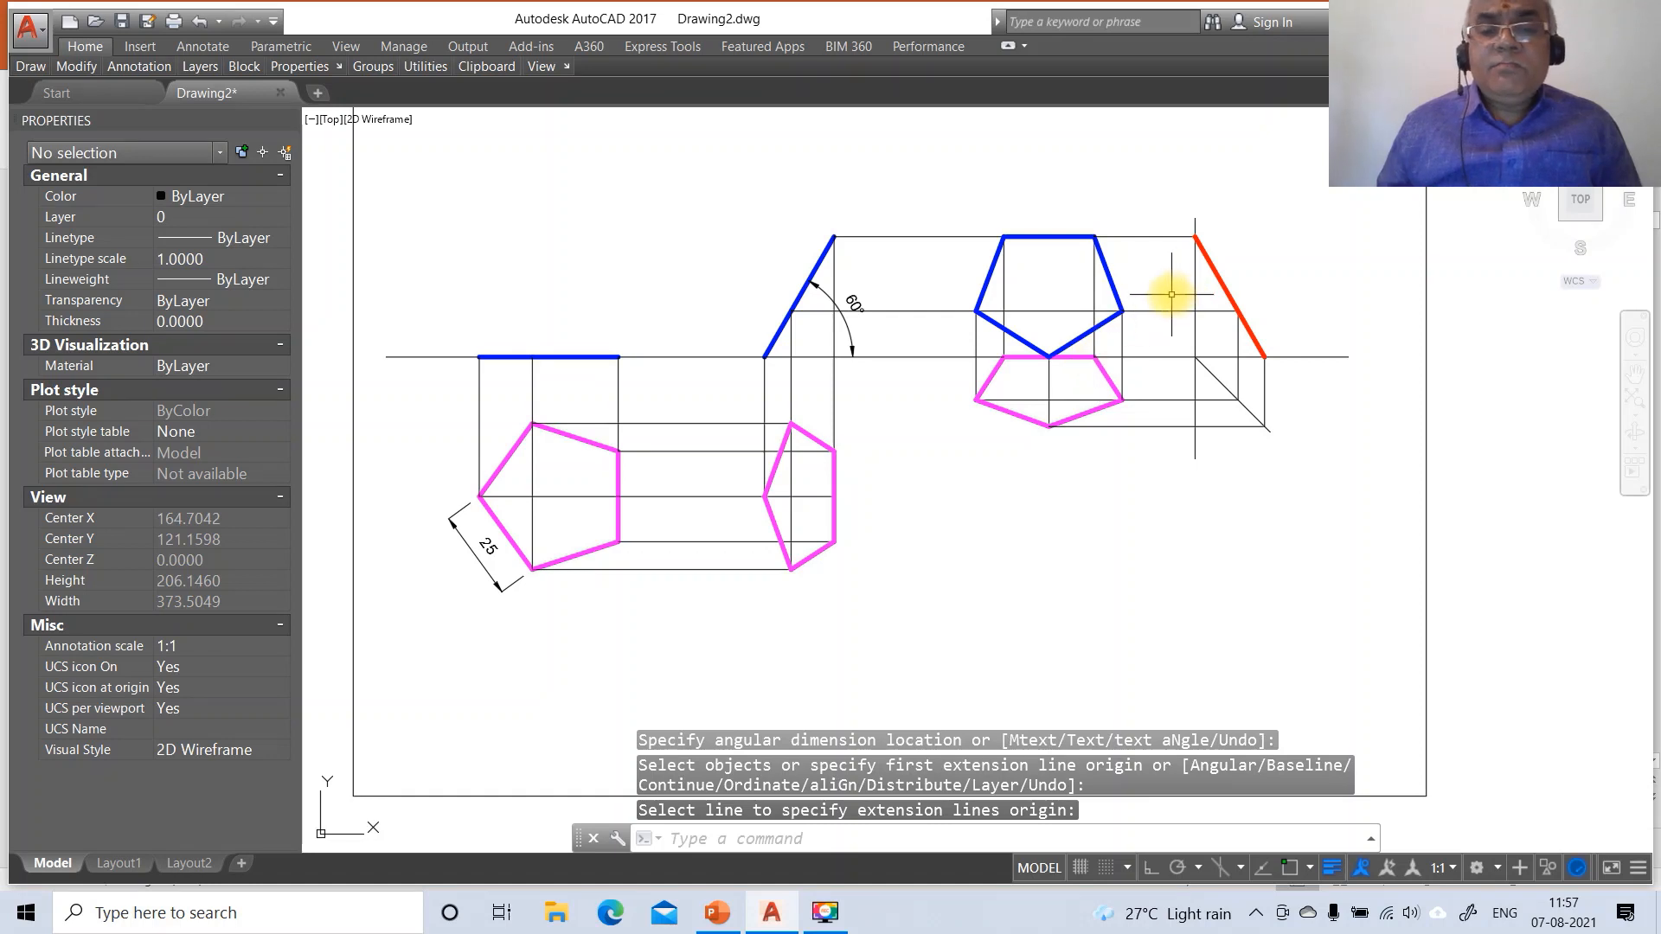
key("Escape")
key("Escape")
key("Escape")
Add an angular dimension between the red side-view line and the vertical reference line
key("Return")
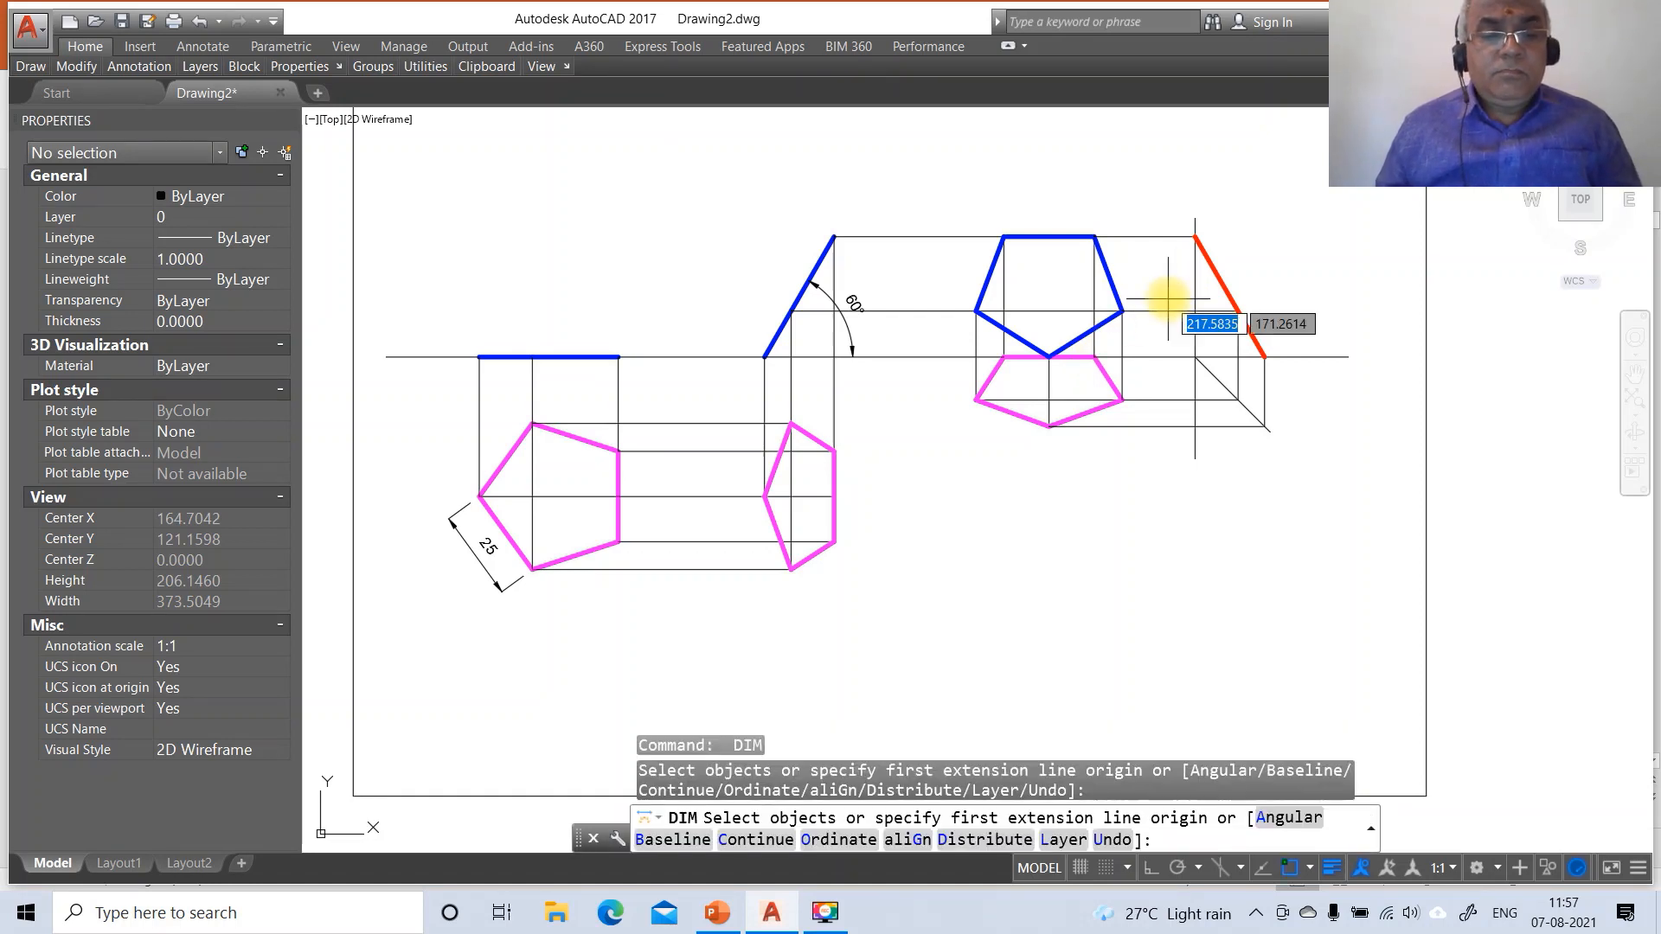
type("A")
key("Return")
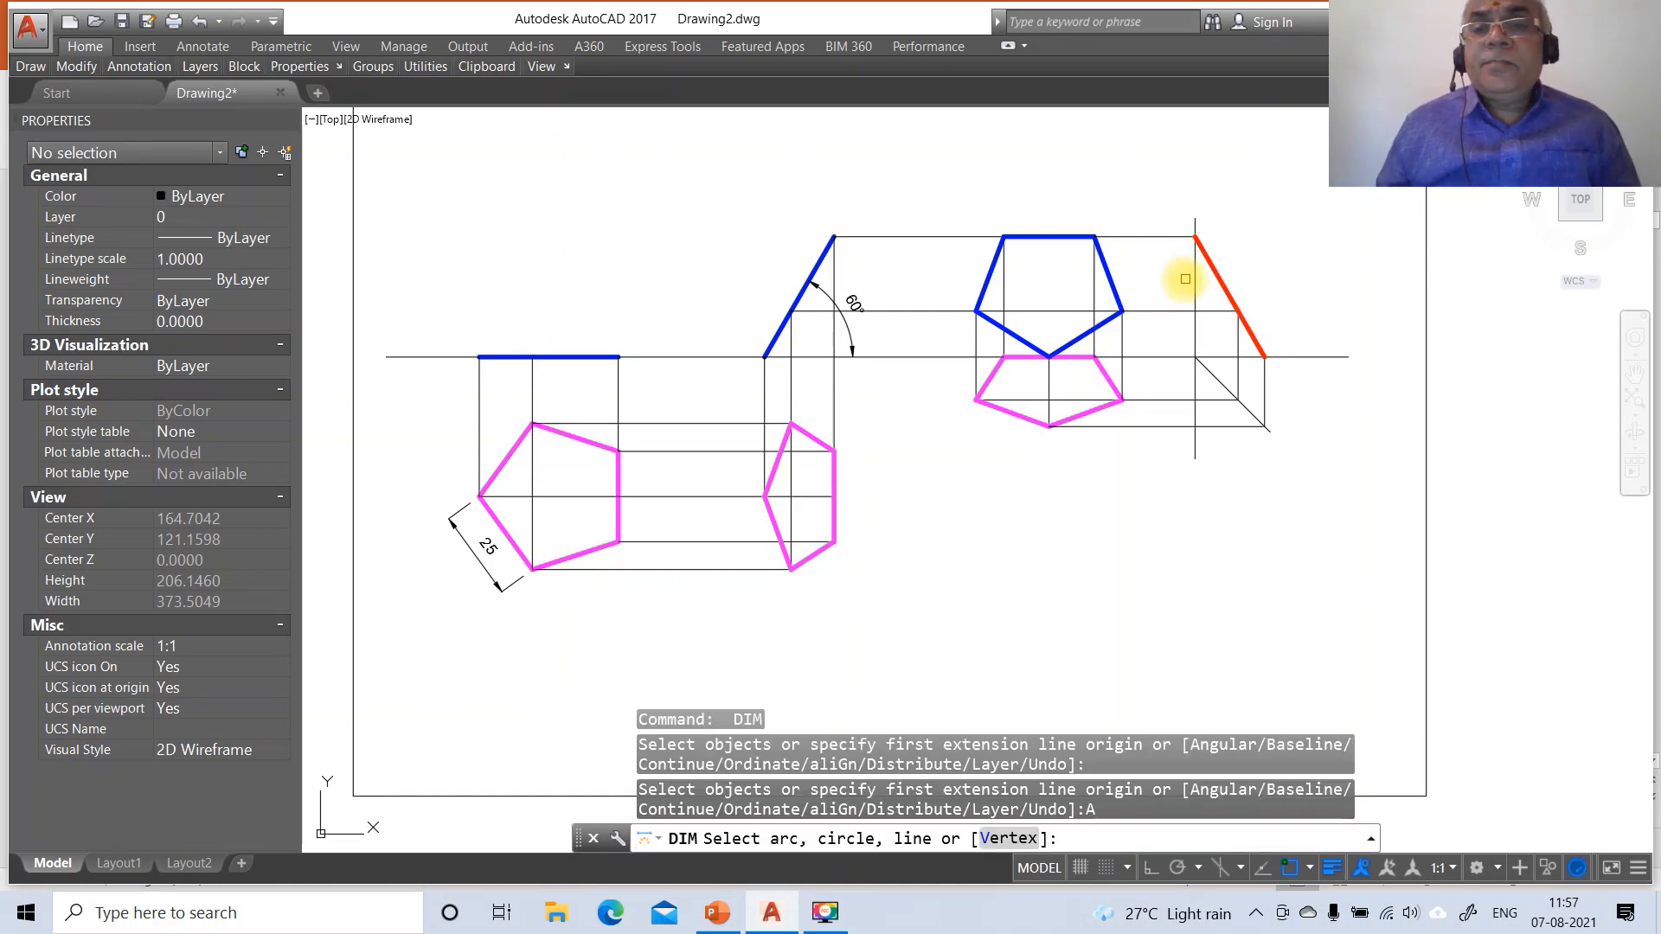
left_click(1192, 280)
left_click(1195, 268)
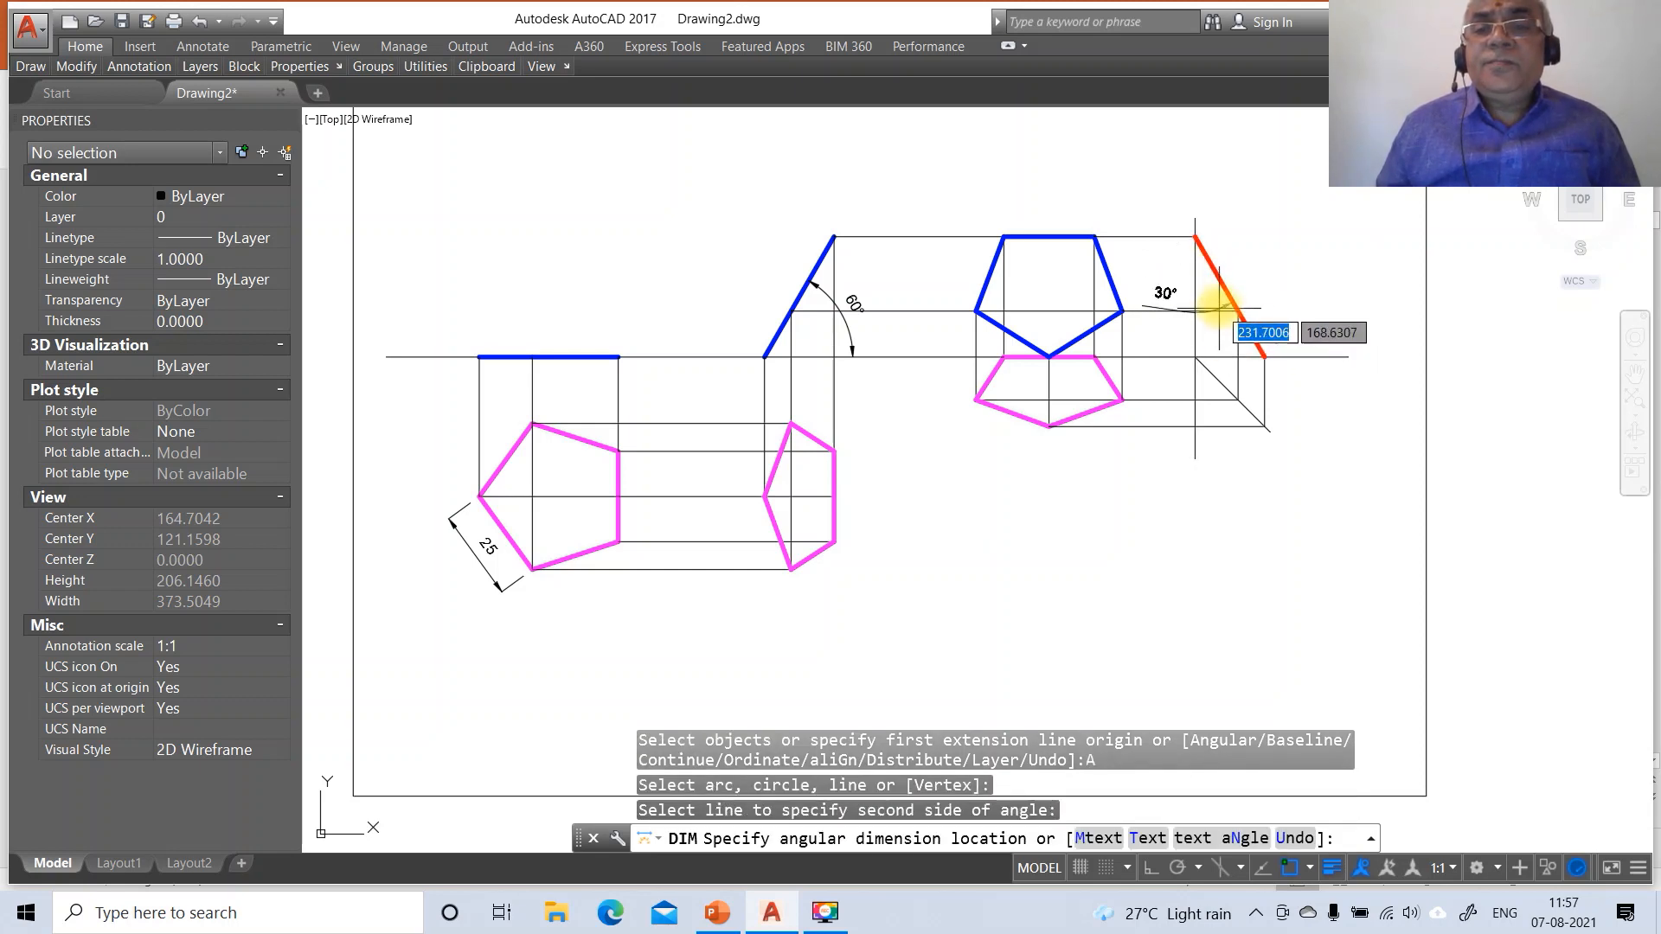
left_click(1218, 301)
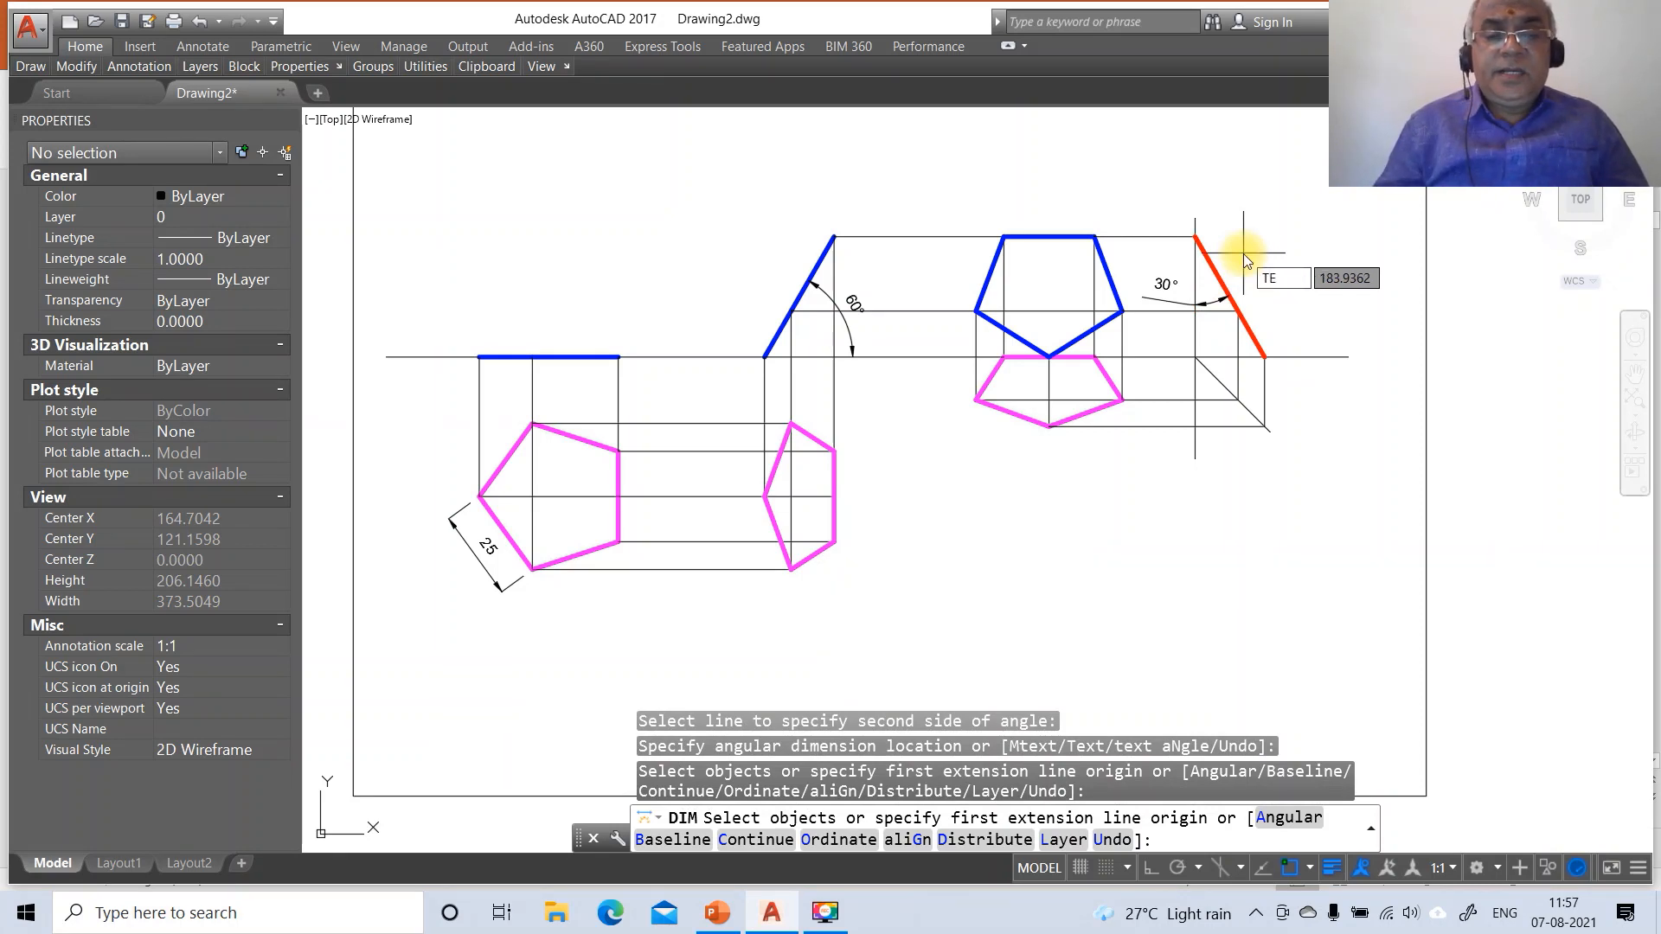
key("Escape")
key("Escape")
key("Escape")
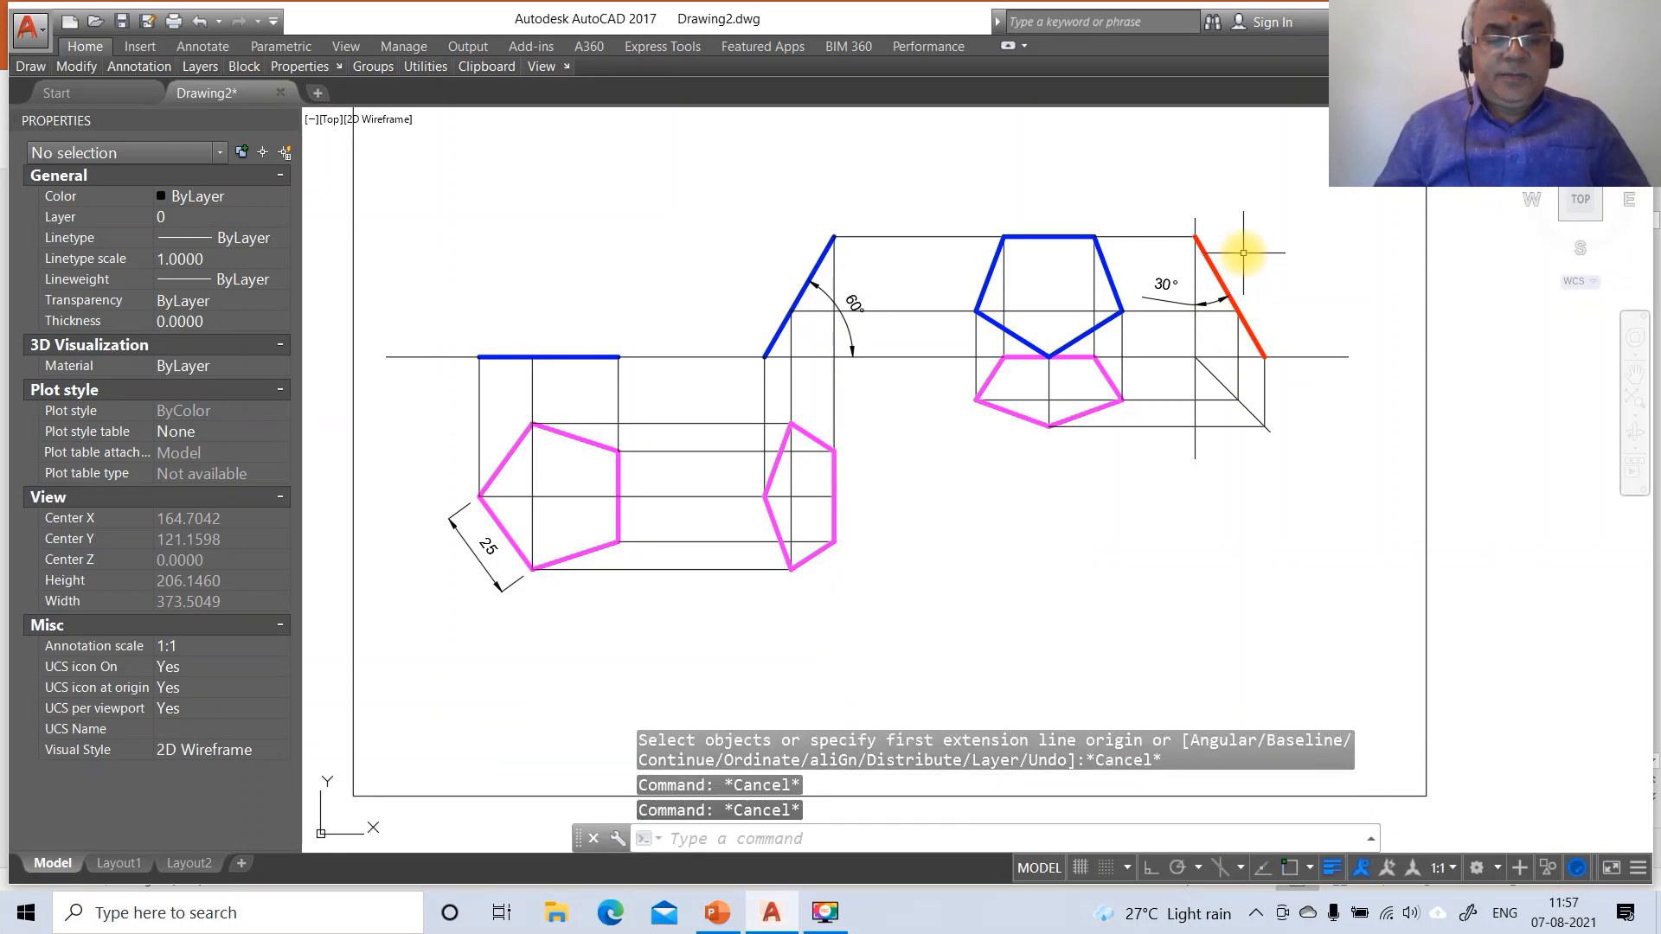
type("TEDIT")
key("Return")
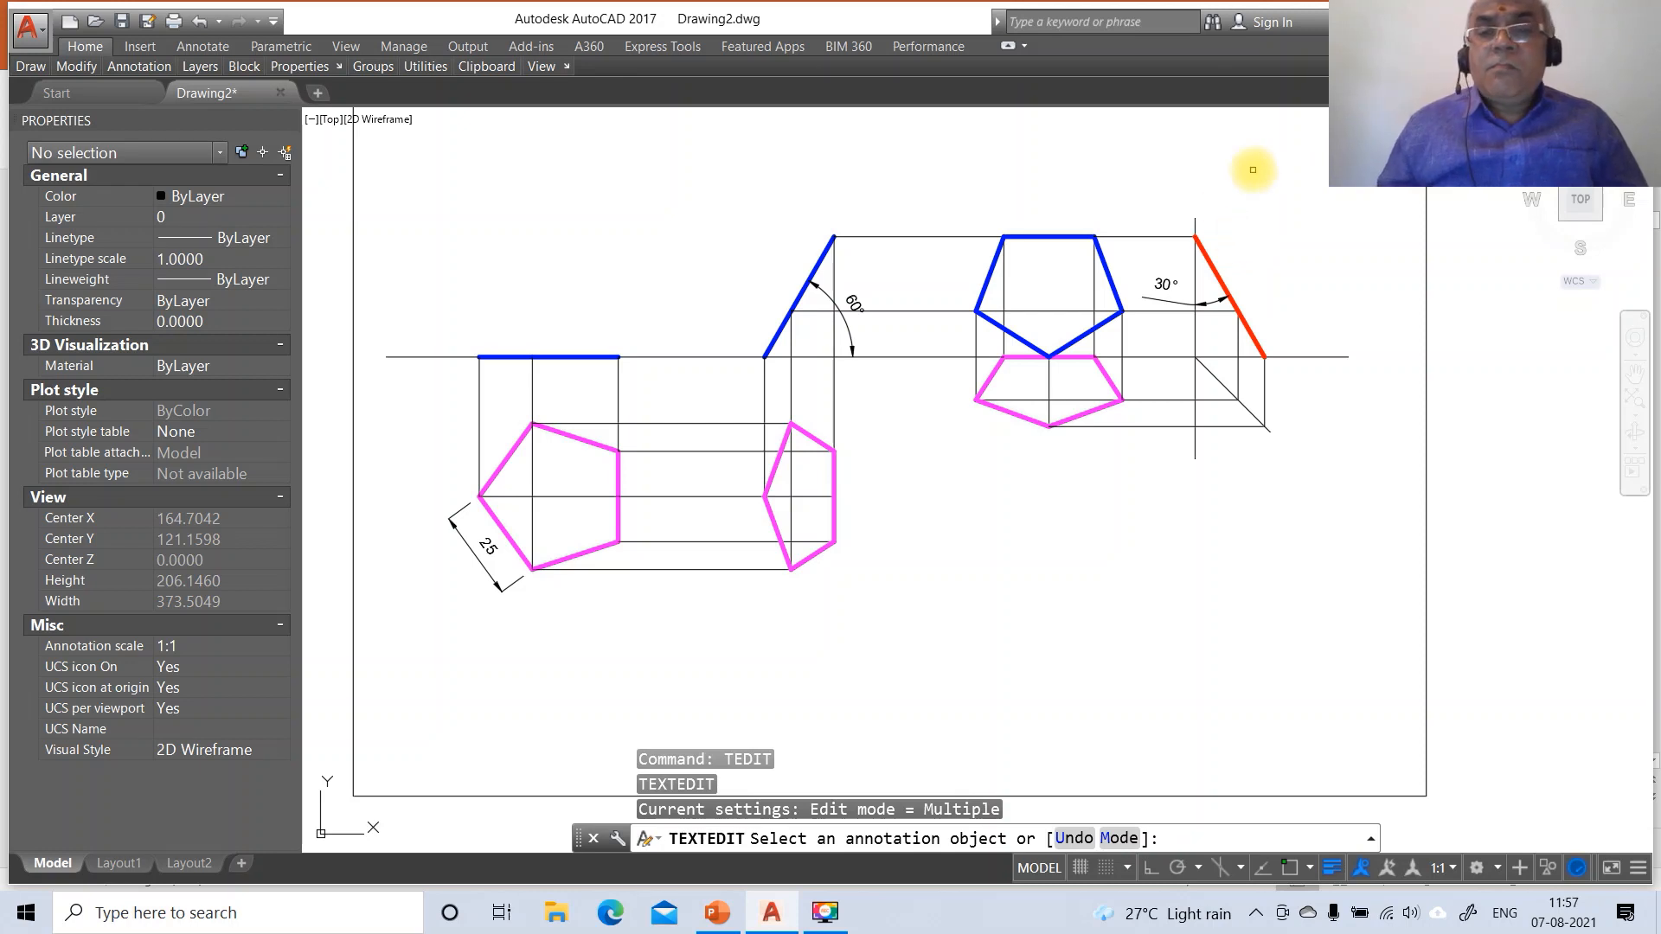
left_click(1198, 296)
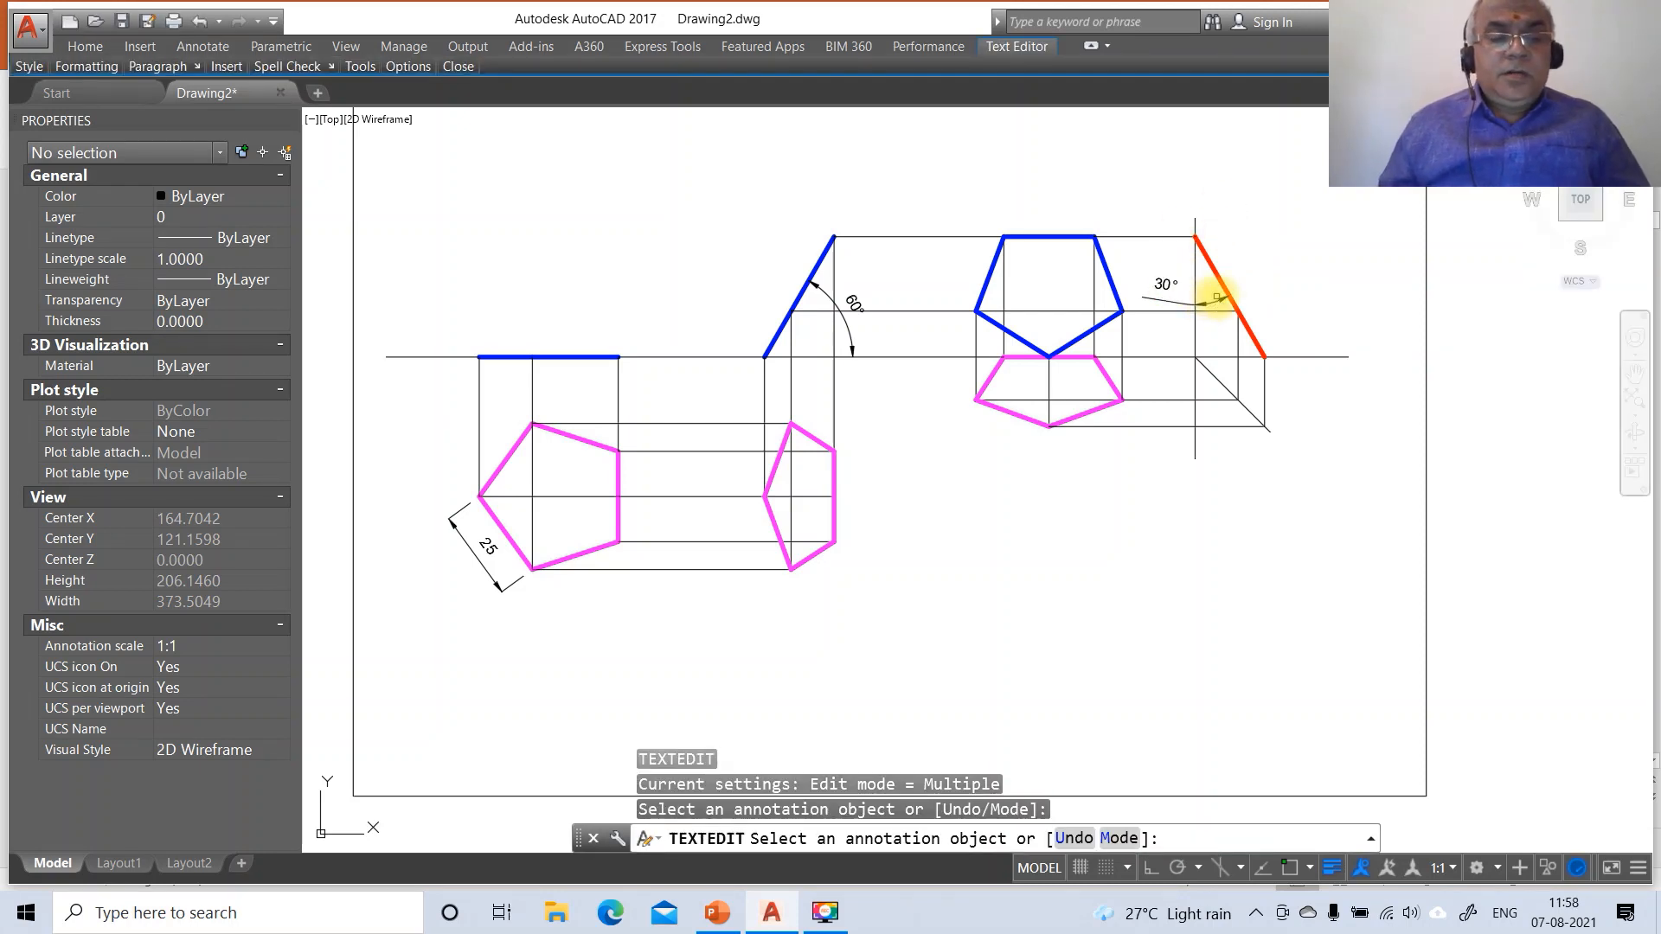
key("Escape")
Move the side view's angular dimension text between the vertical reference line and the red line using DIMTEDIT
type("DI")
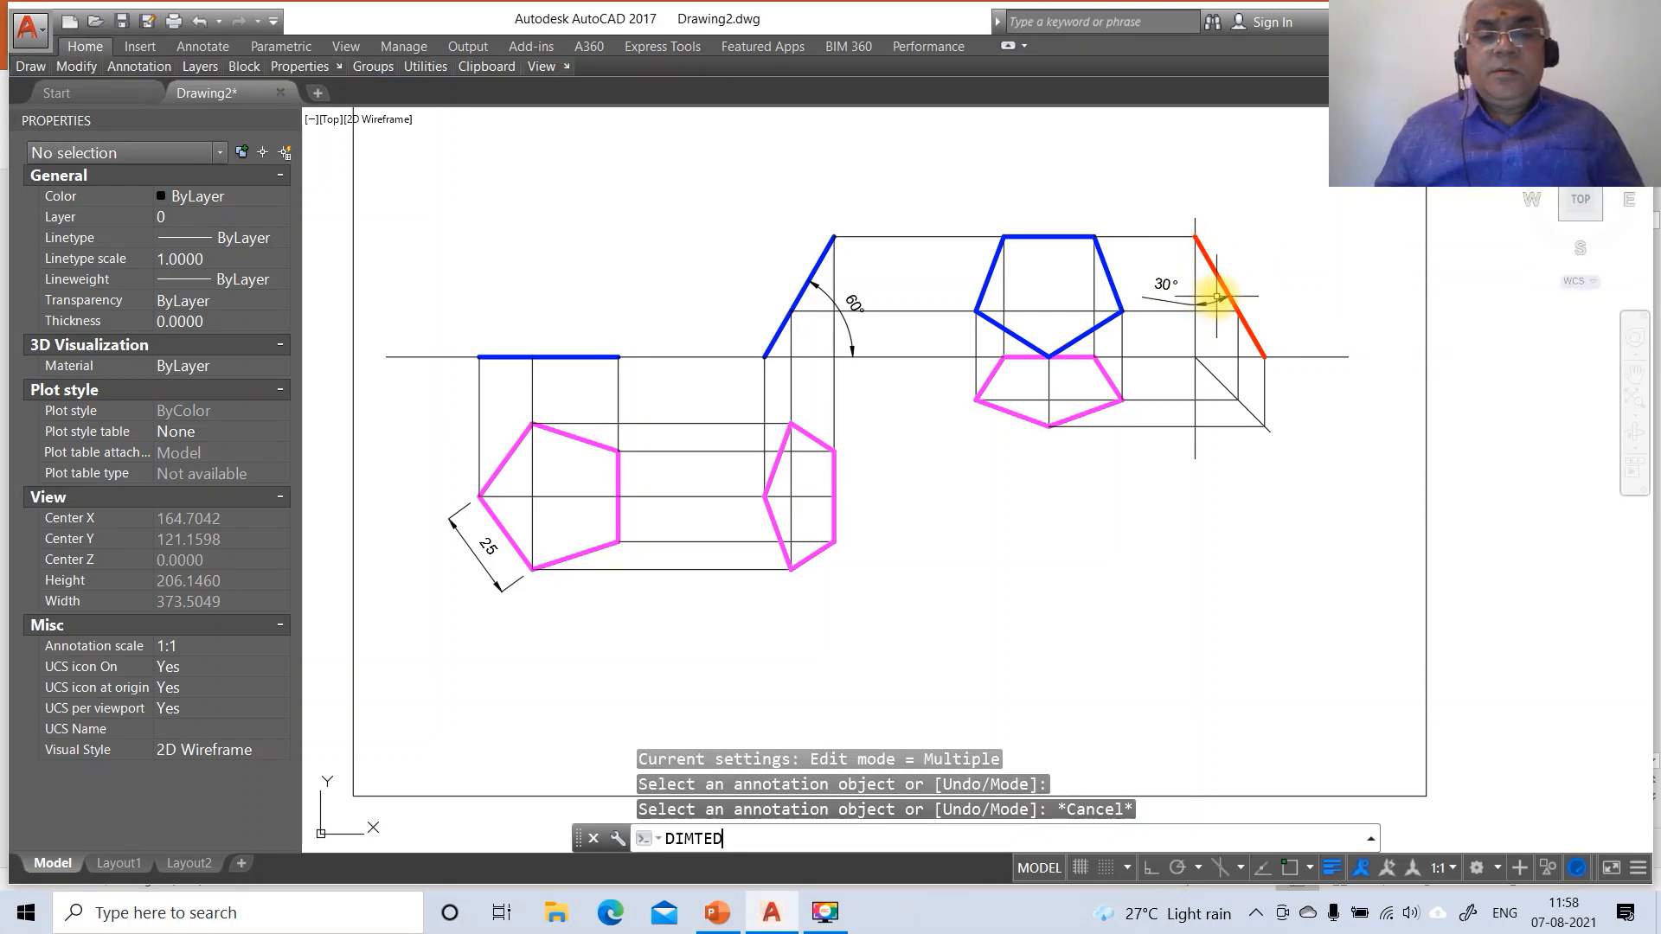
type("MTED")
key("Return")
left_click(1163, 281)
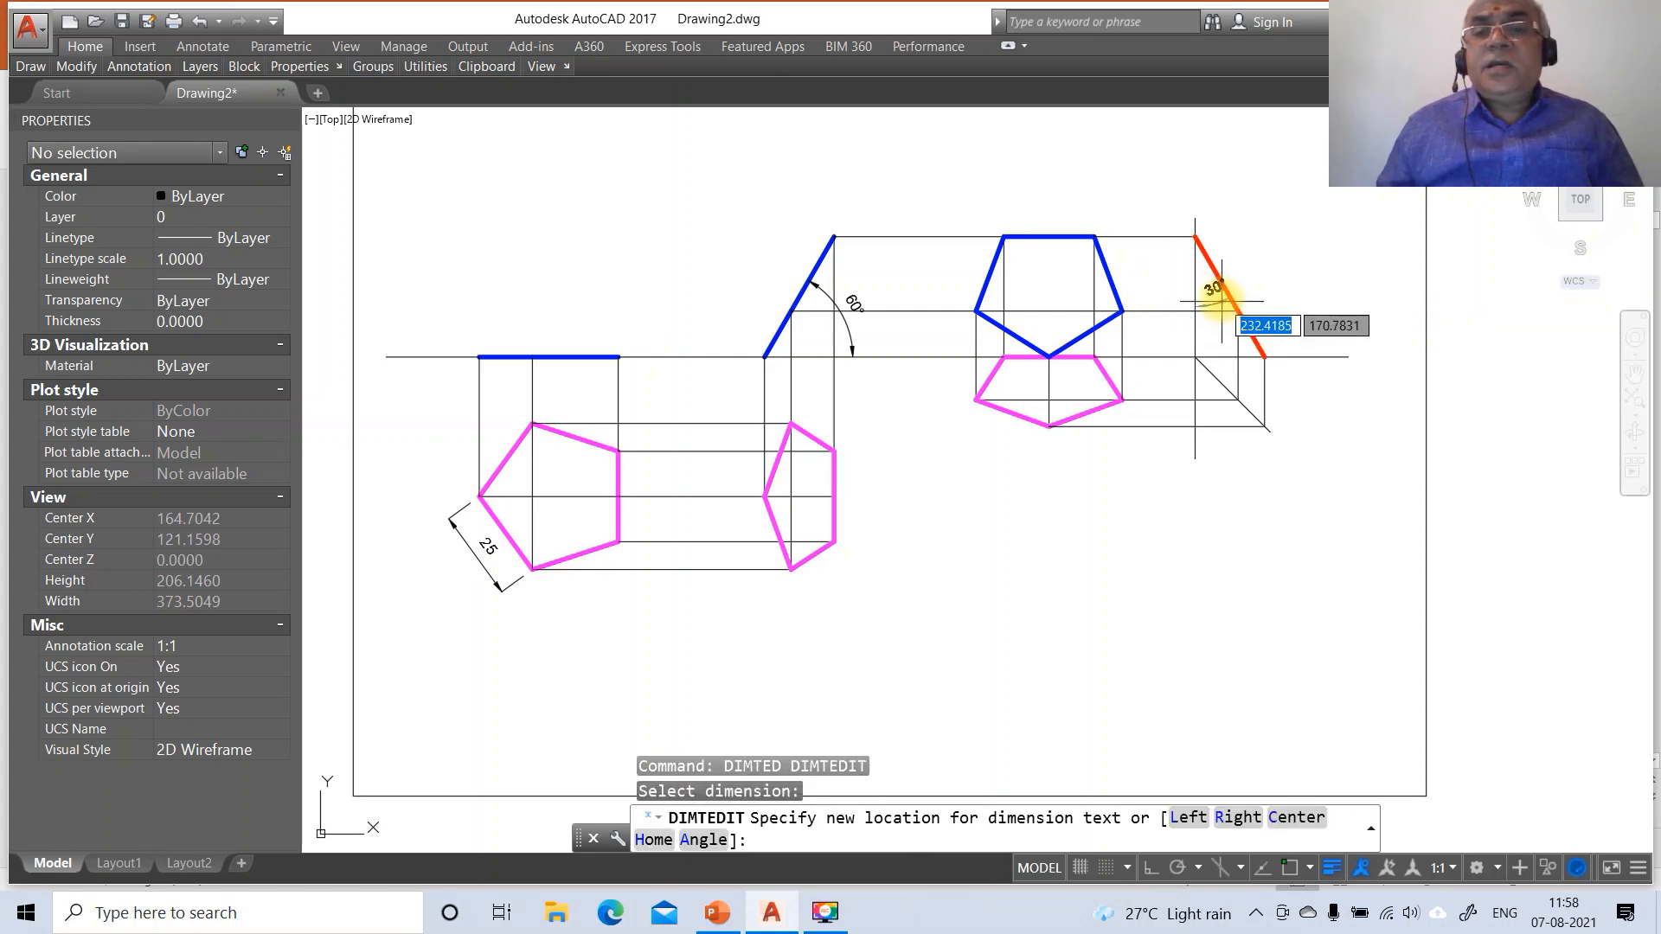
left_click(1206, 276)
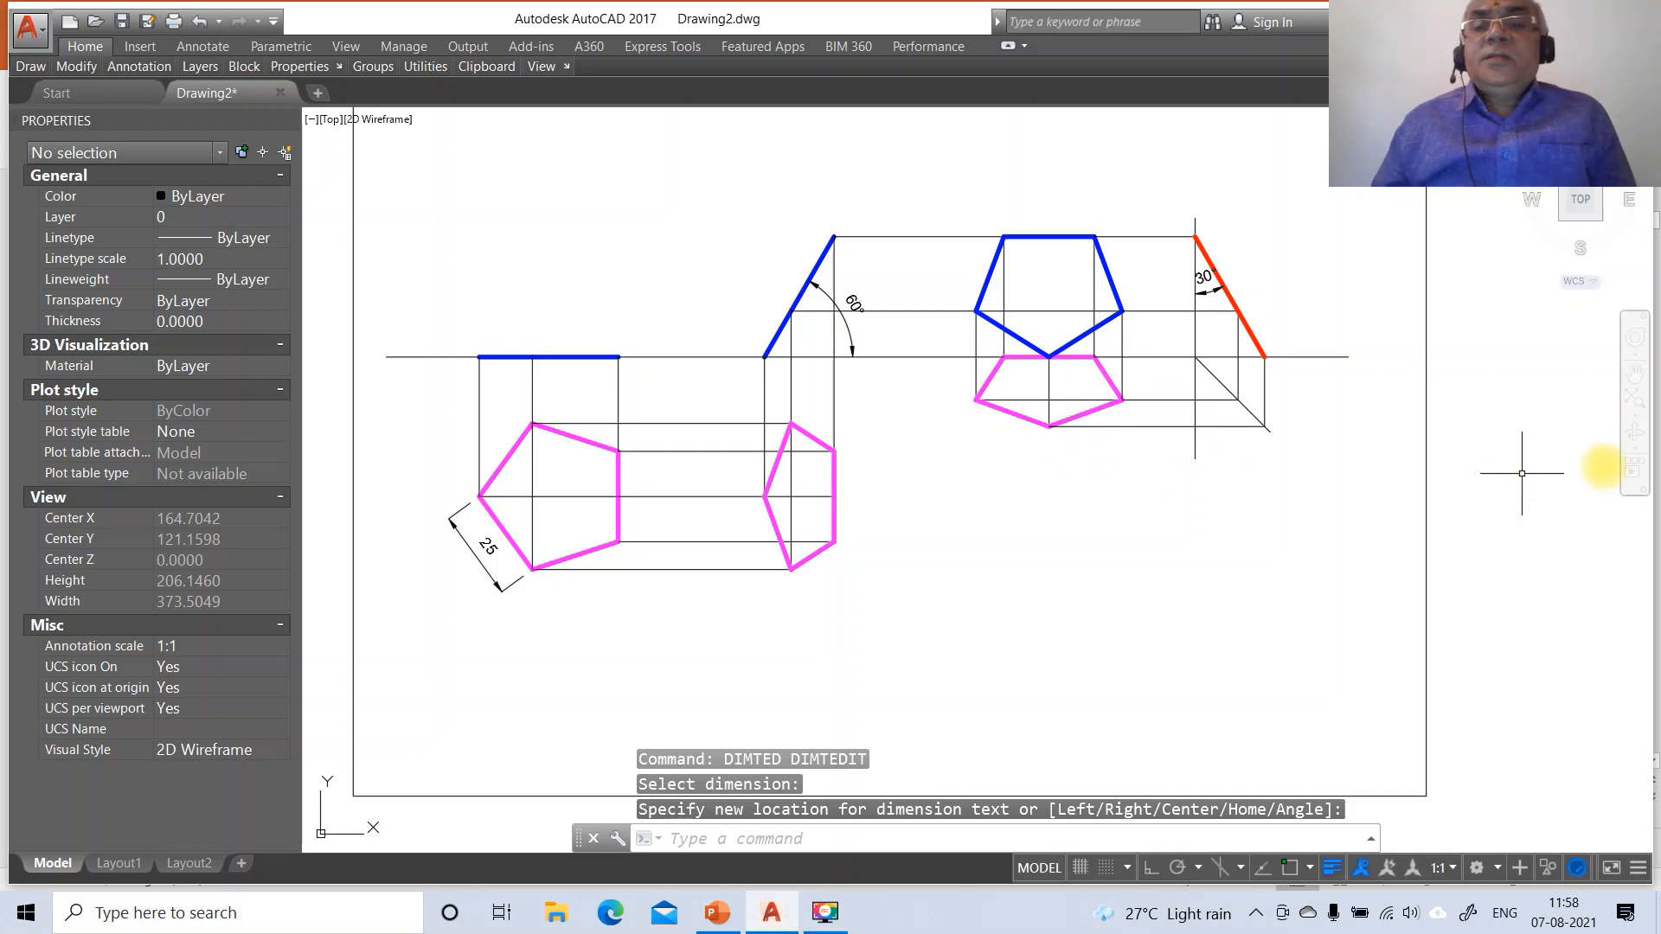
type("DT")
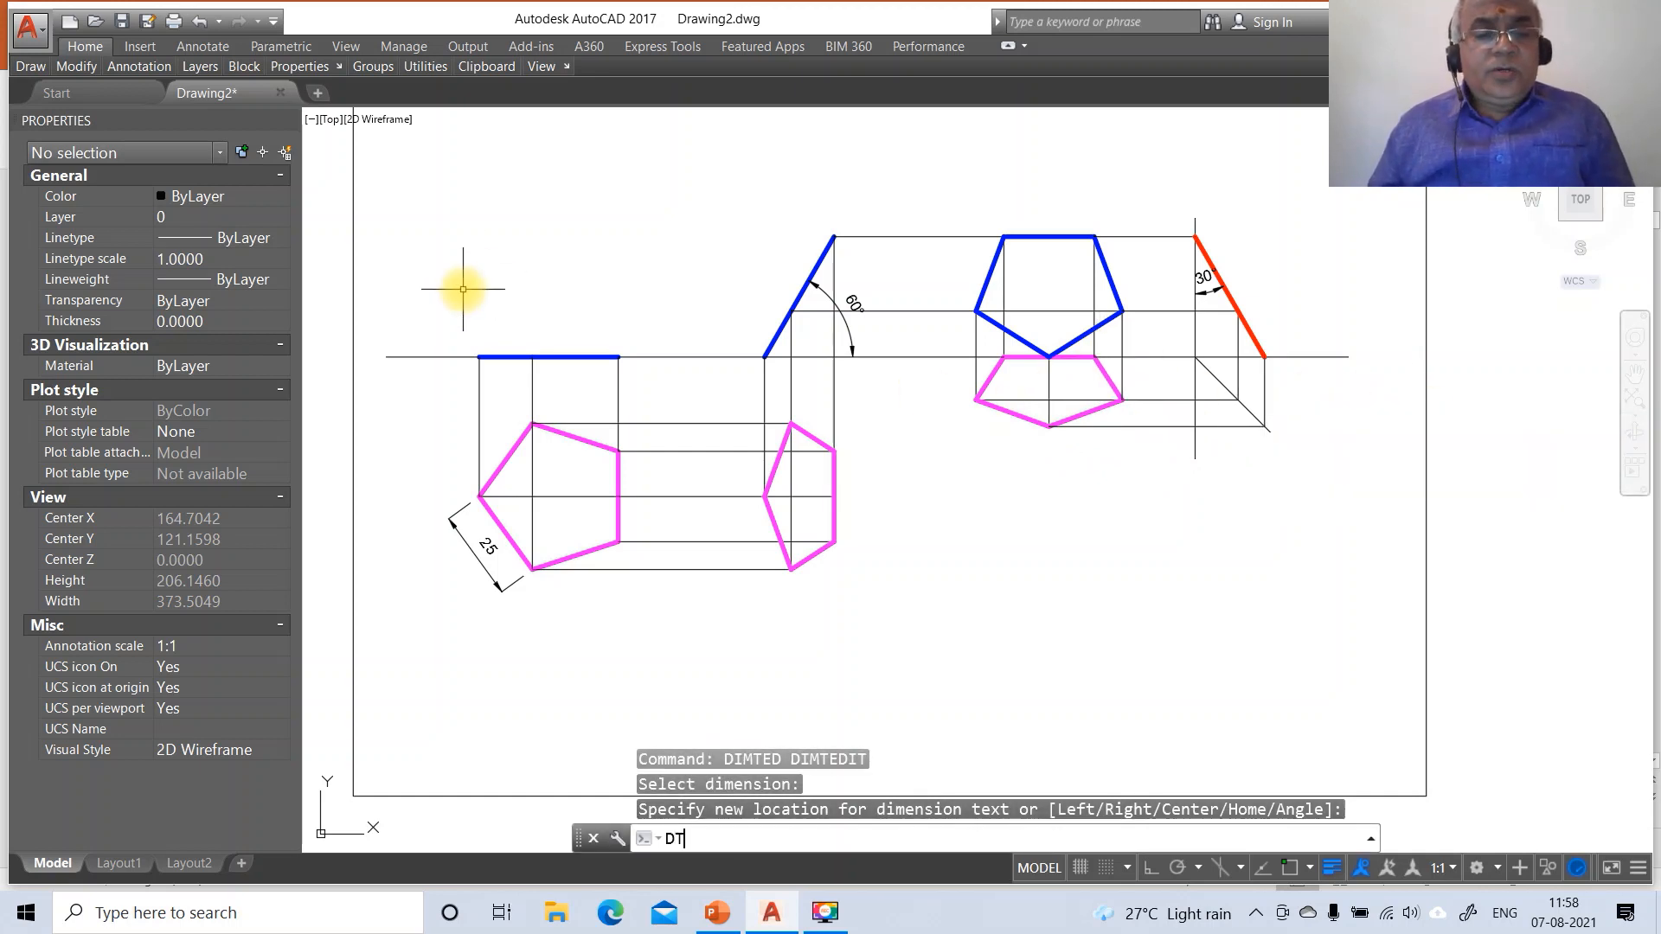
key("Return")
left_click(370, 360)
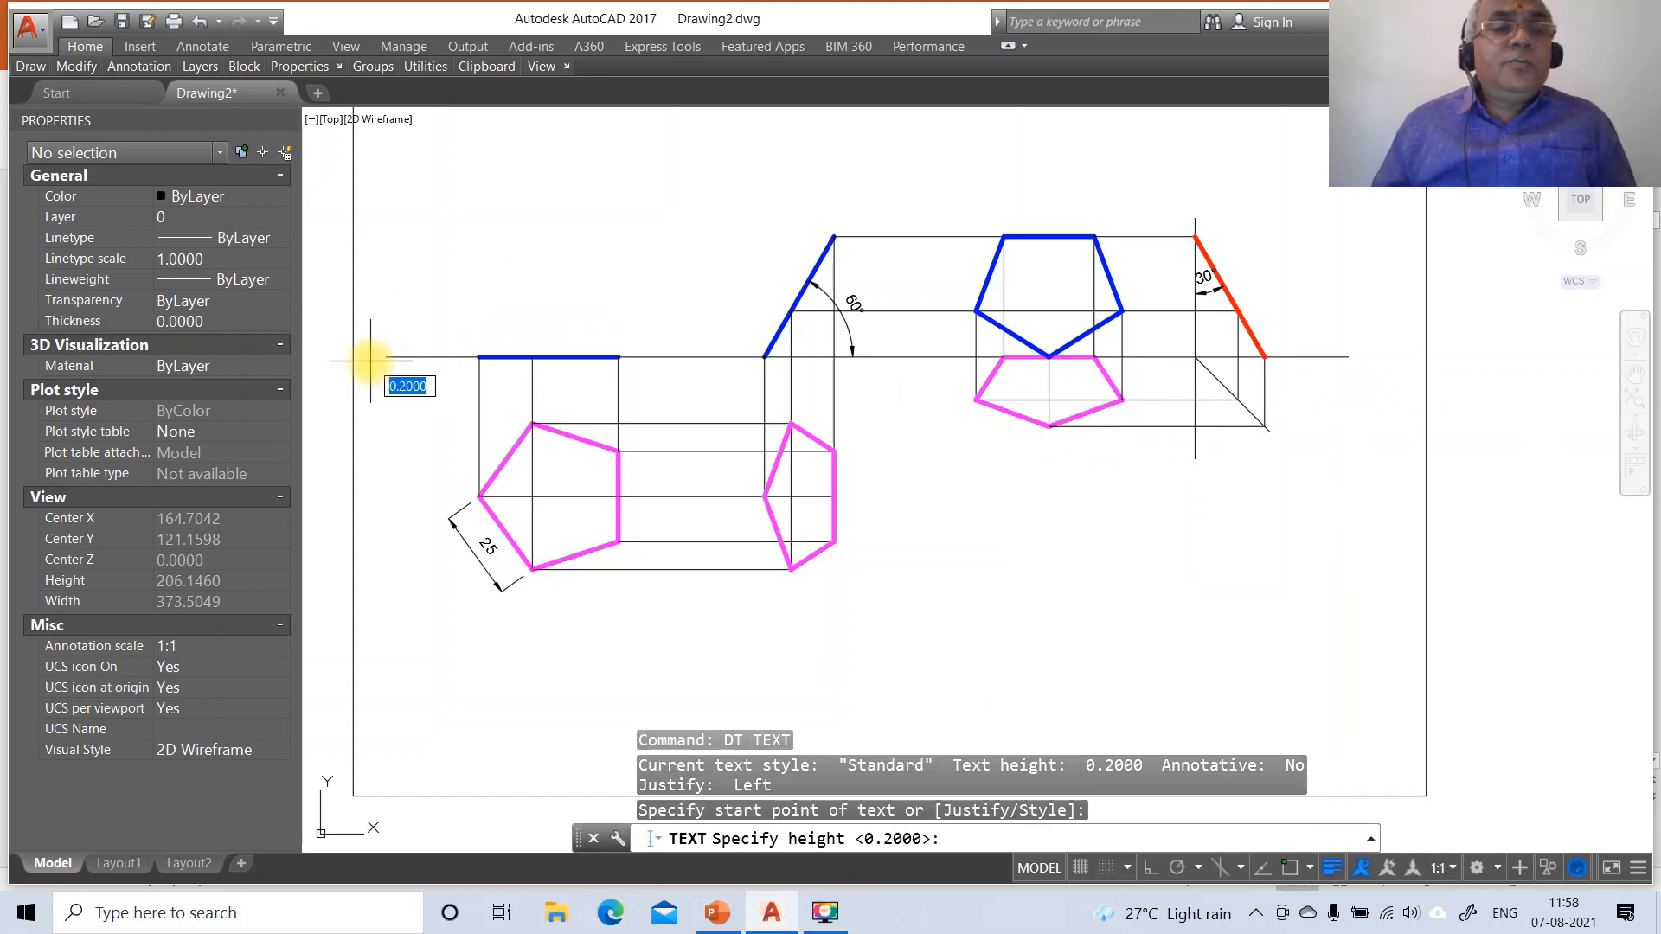
key("Return")
key("Escape")
key("Escape")
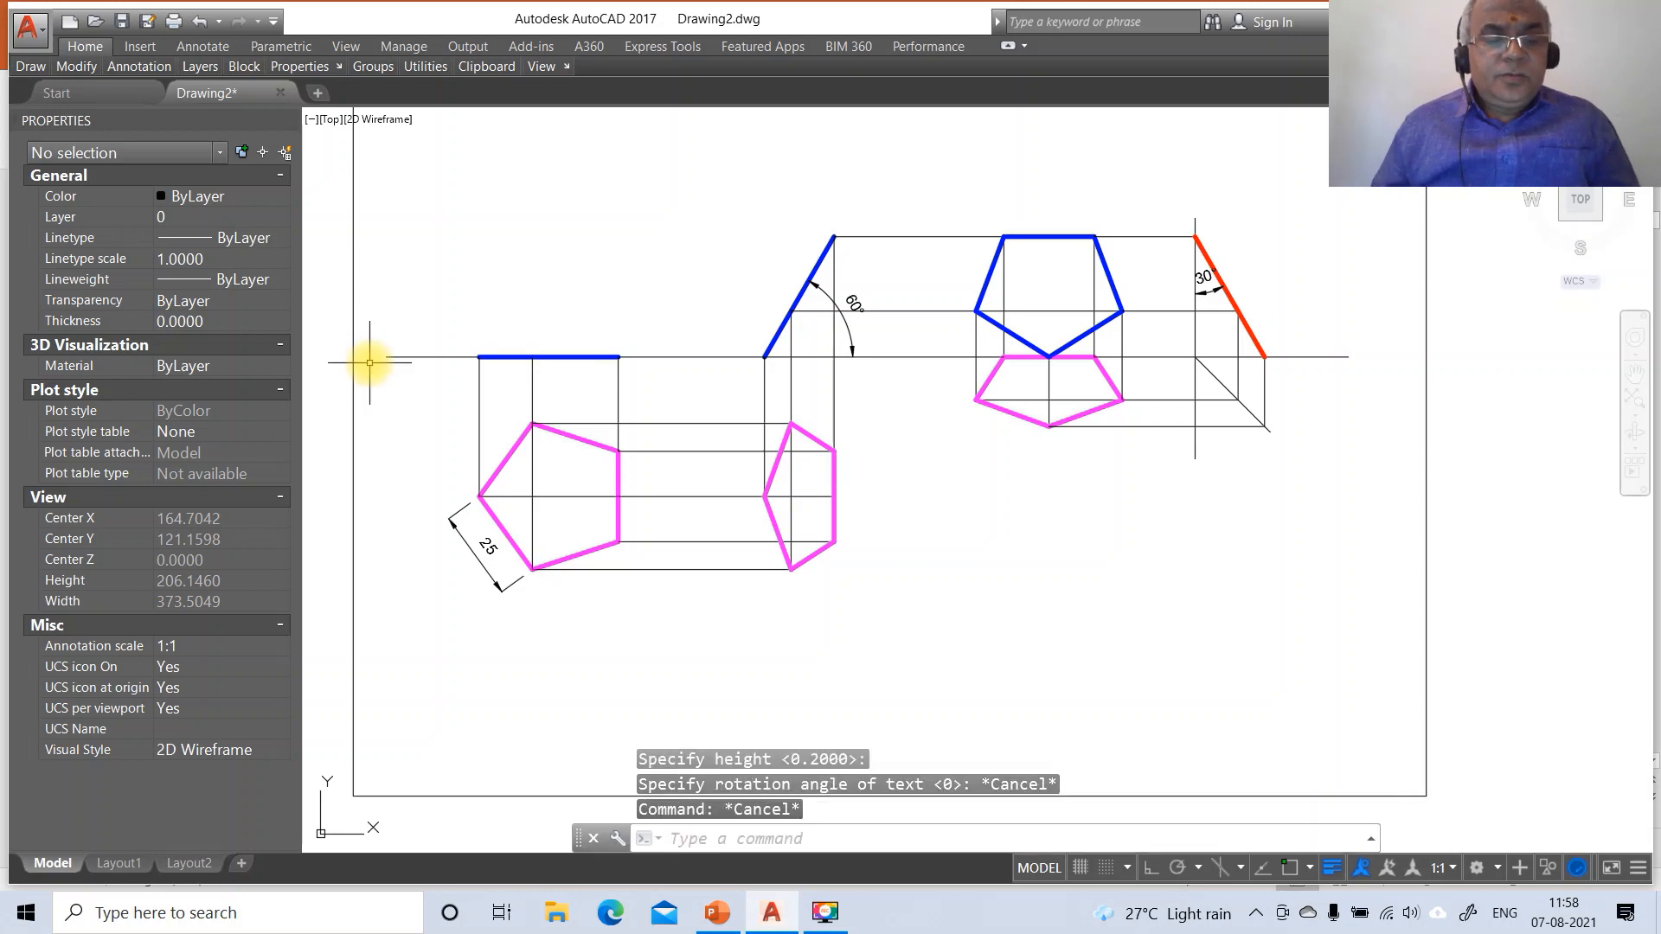
type("V")
key("Escape")
key("Escape")
Shorten the horizontal reference line slightly at both ends with the Break command
type("BR")
key("Return")
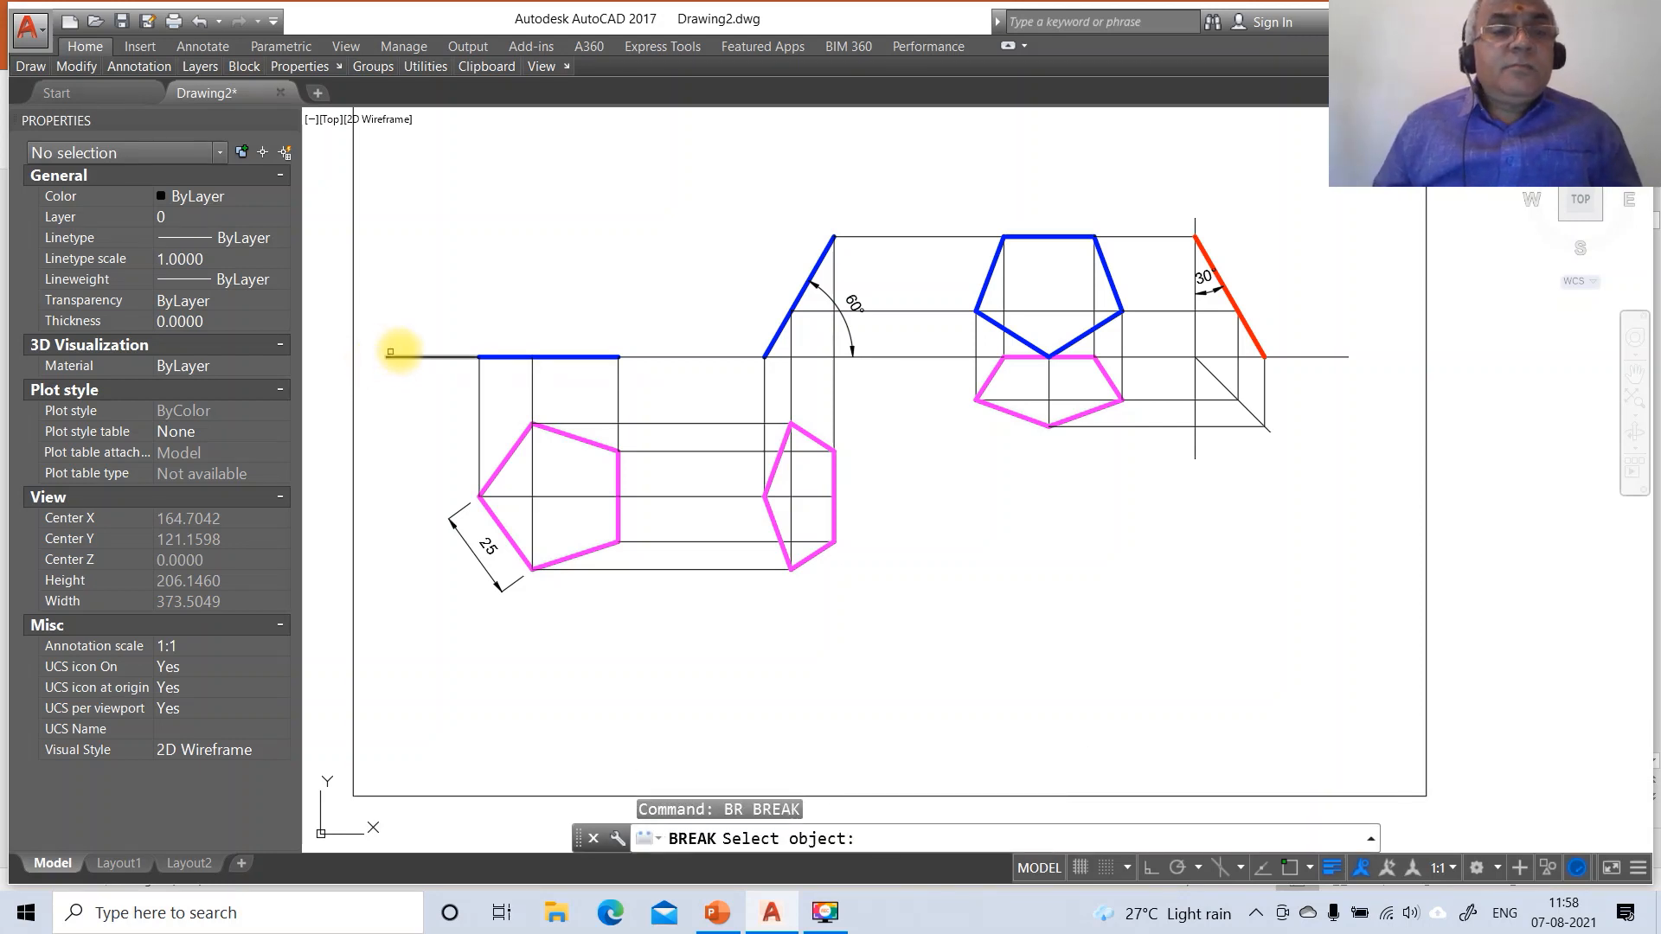
left_click(427, 357)
left_click(371, 355)
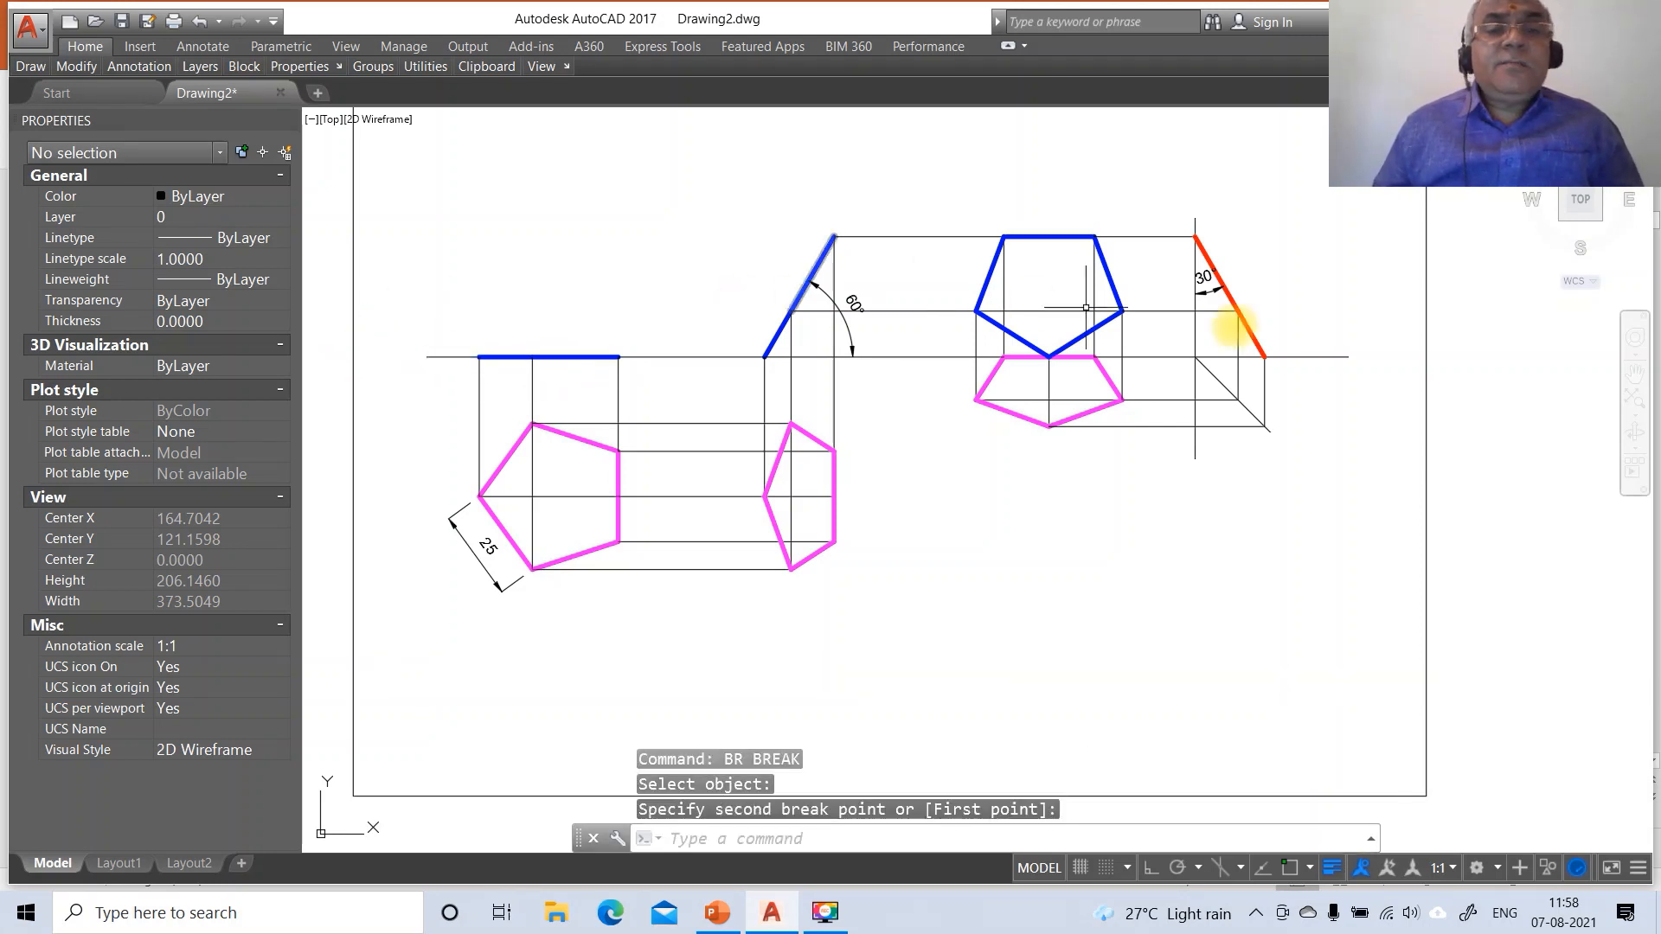
key("Return")
left_click(1324, 357)
left_click(1393, 363)
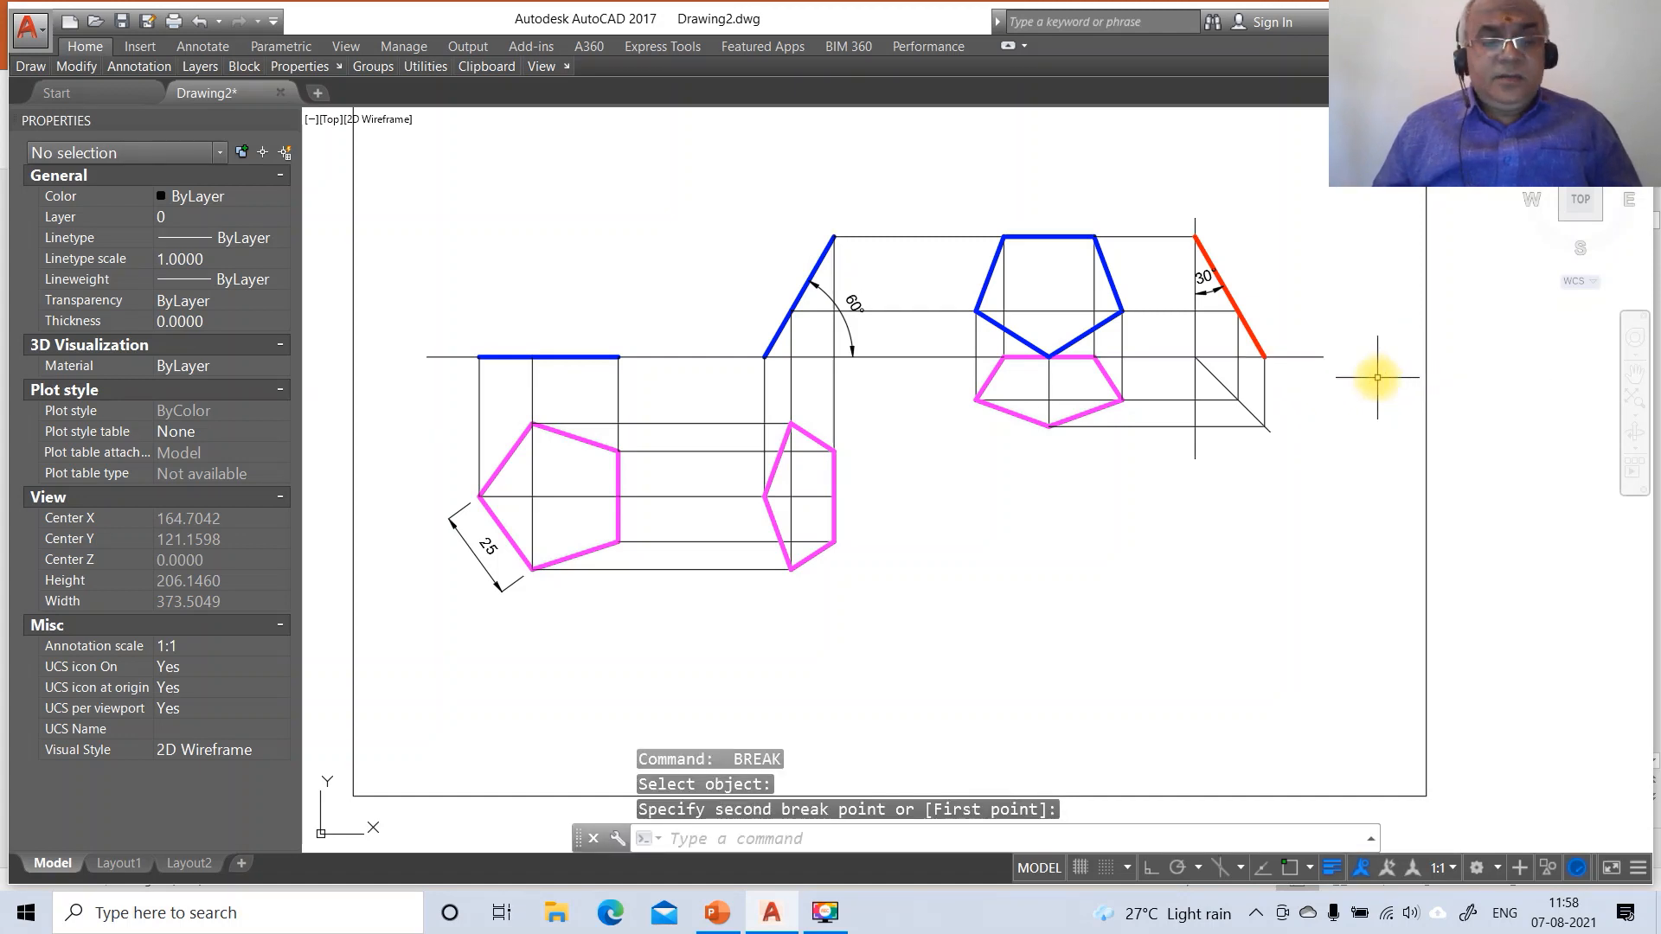
Label the horizontal reference line's left end X and right end Y with single-line text of height 3 and rotation 0
type("DT")
key("Return")
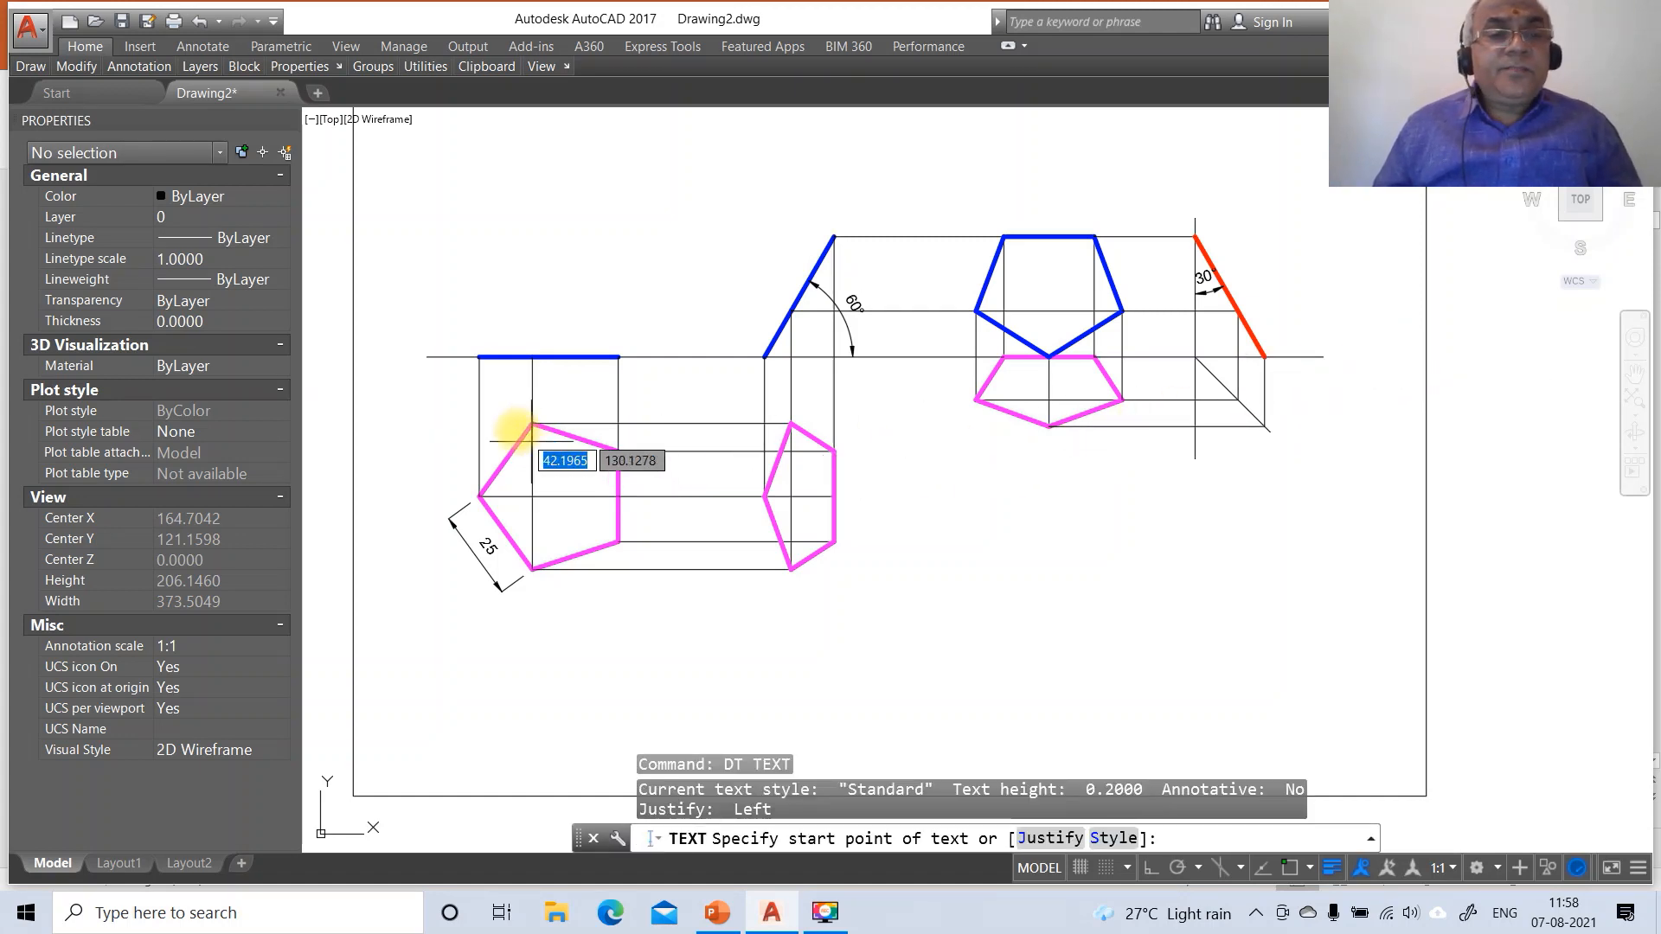
left_click(410, 359)
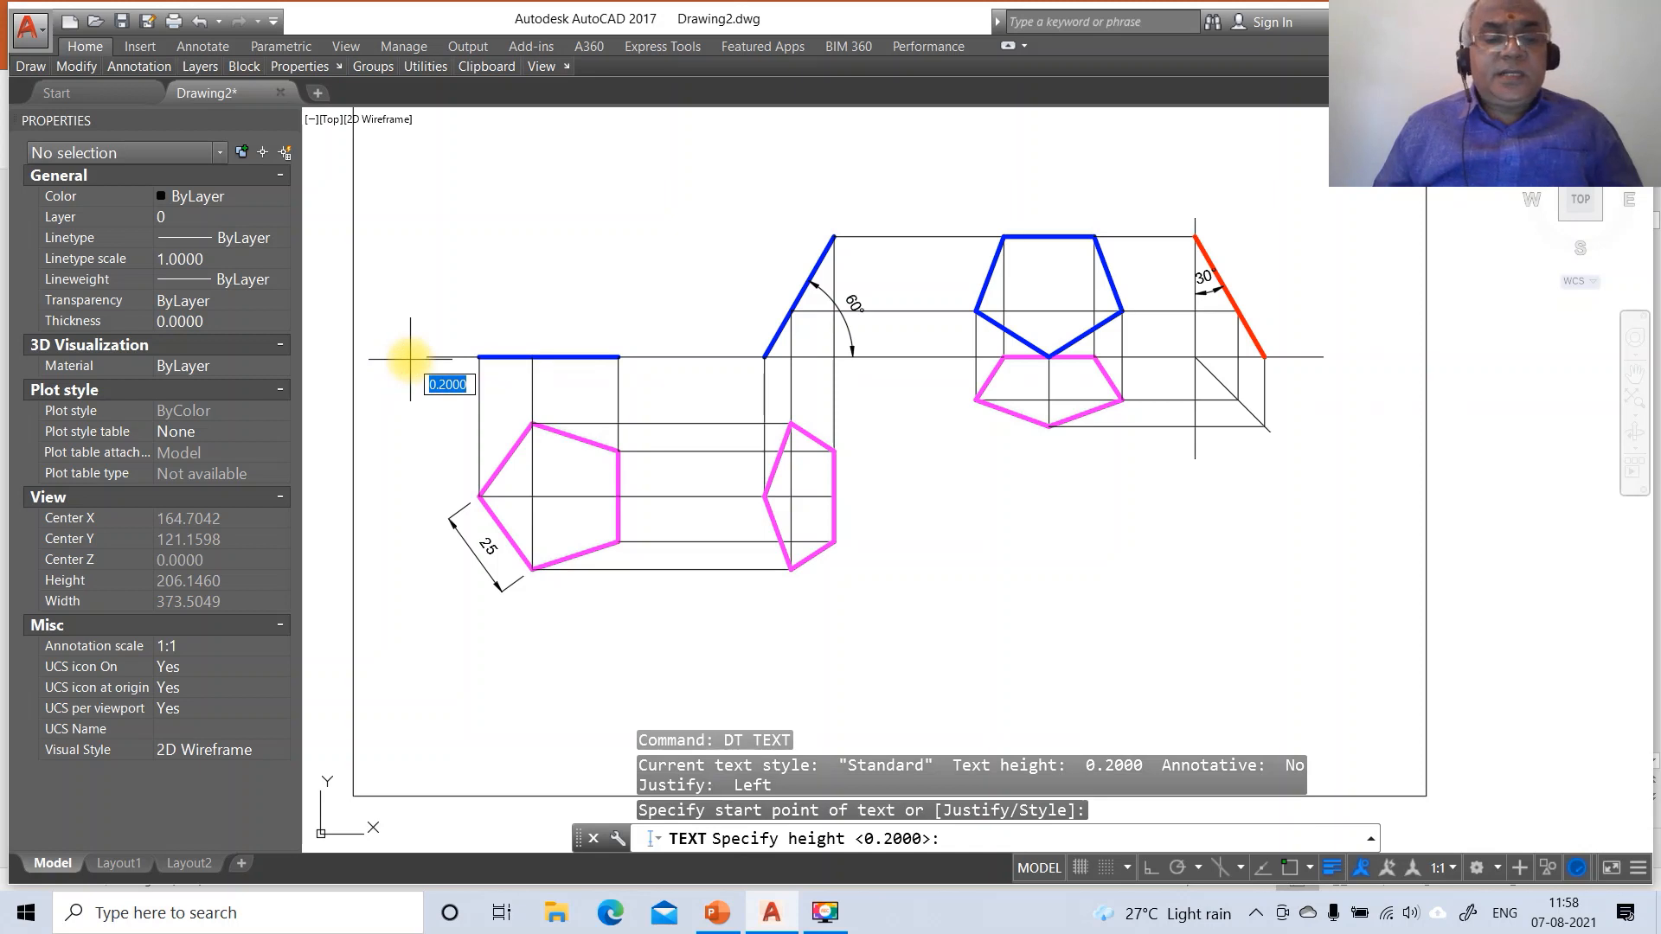
key("Return")
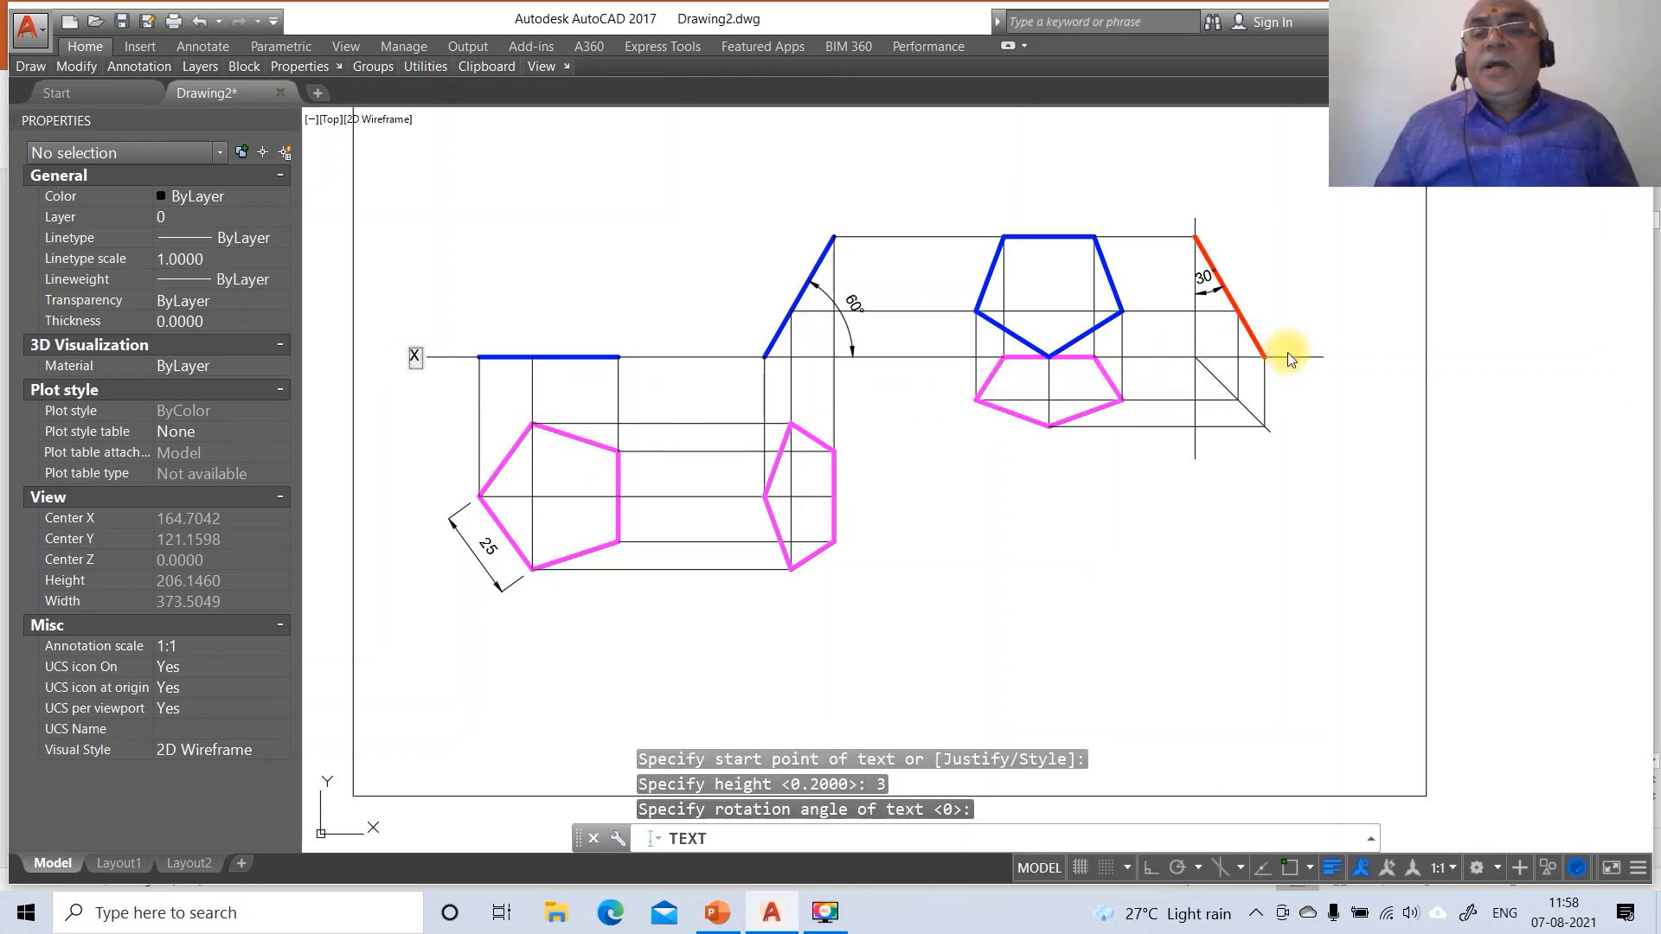
left_click(1330, 358)
type("Y")
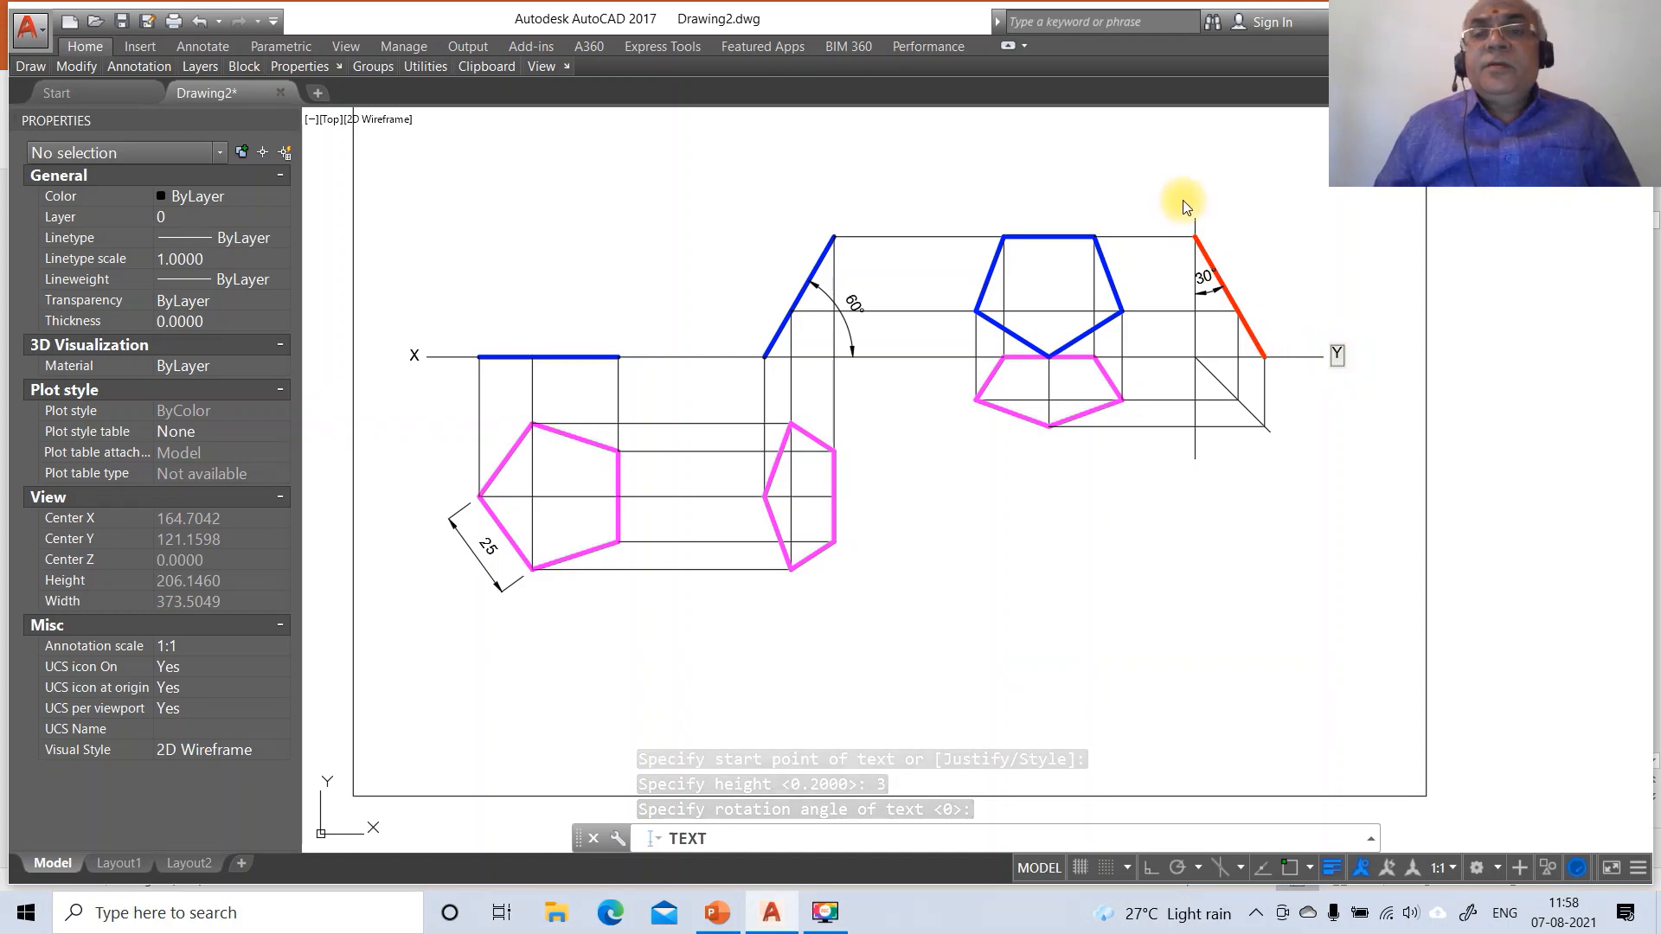
Label the vertical reference line X1 at its upper end and Y1 at its lower end
left_click(1191, 212)
type("X1")
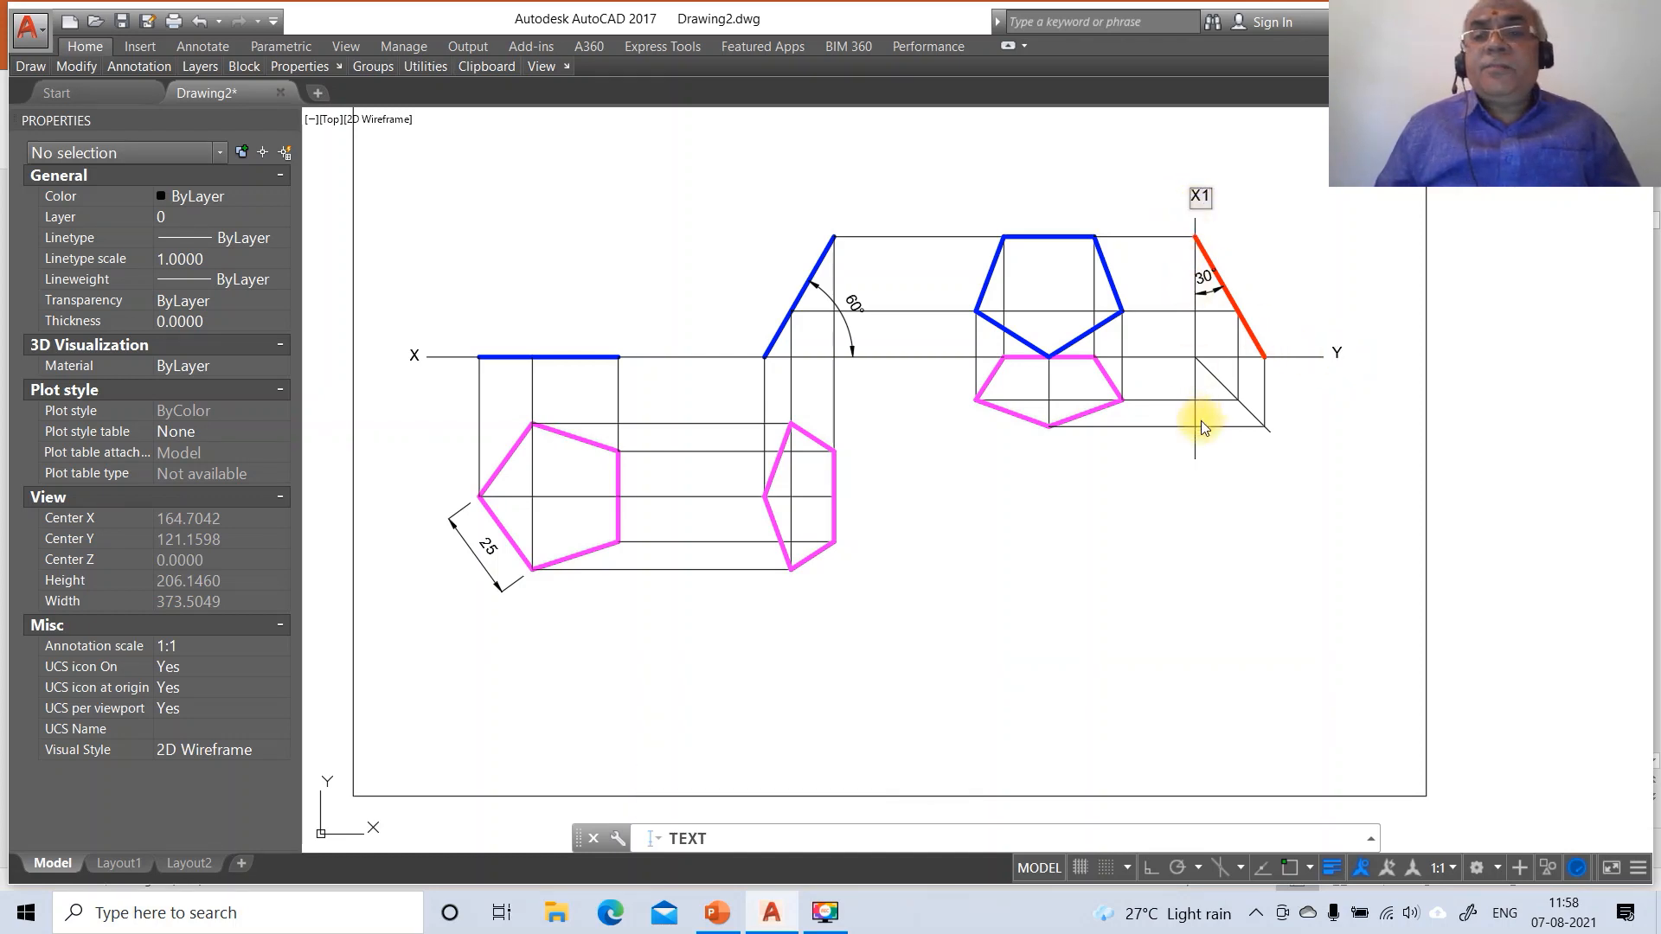
left_click(1199, 480)
type("Y")
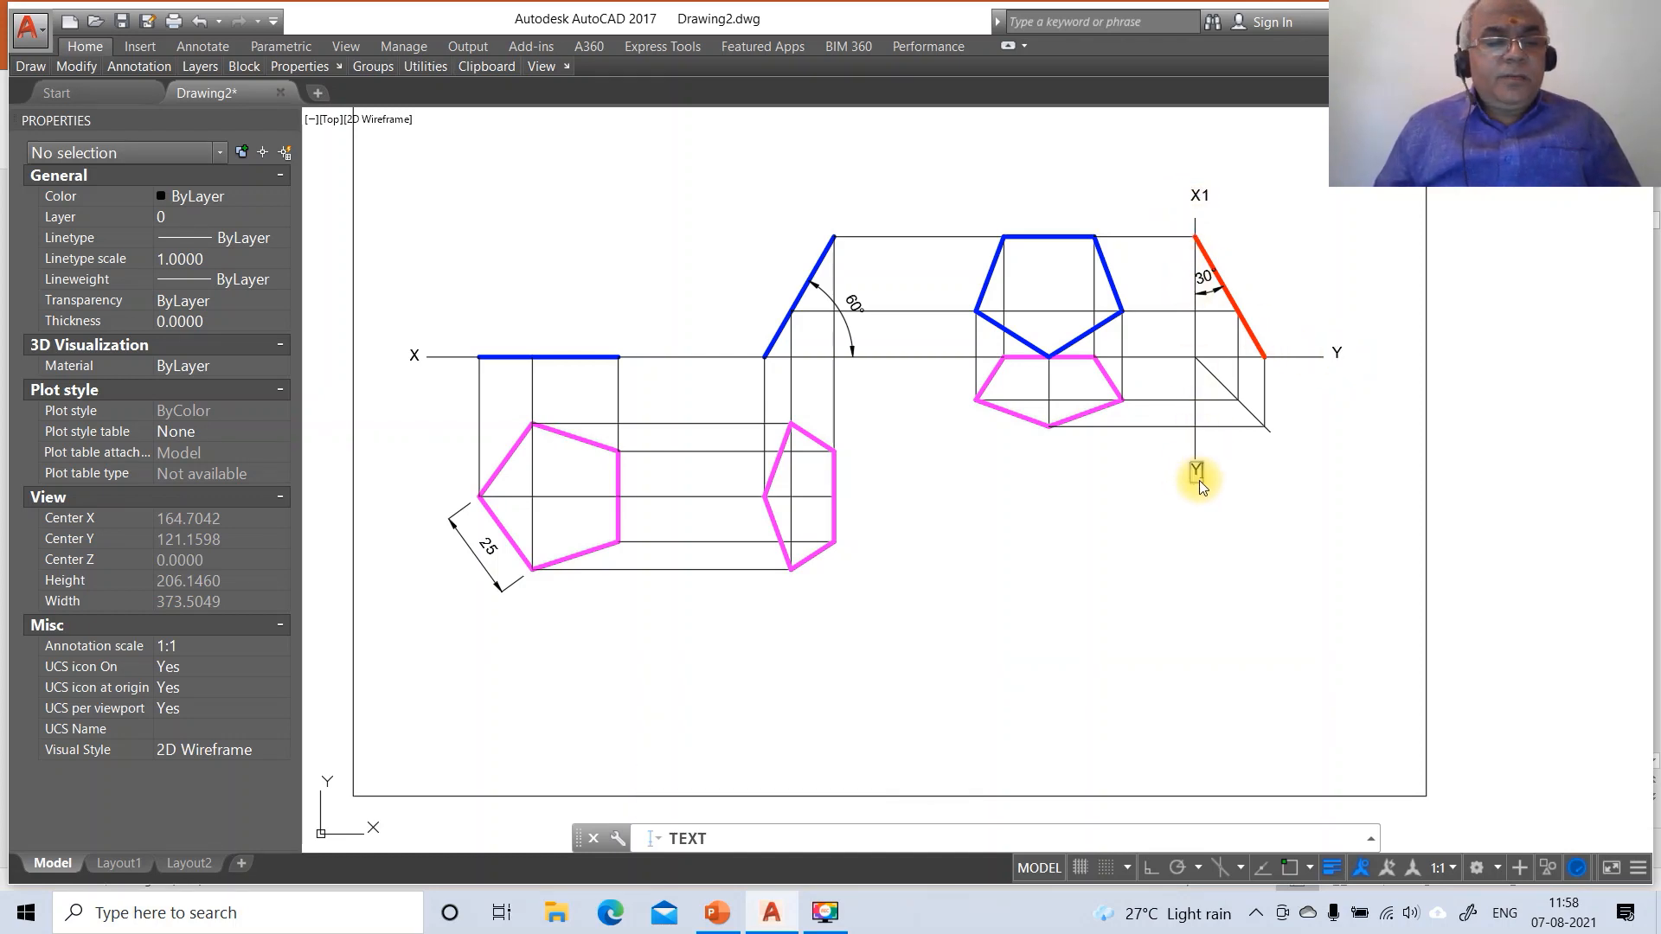
type("1")
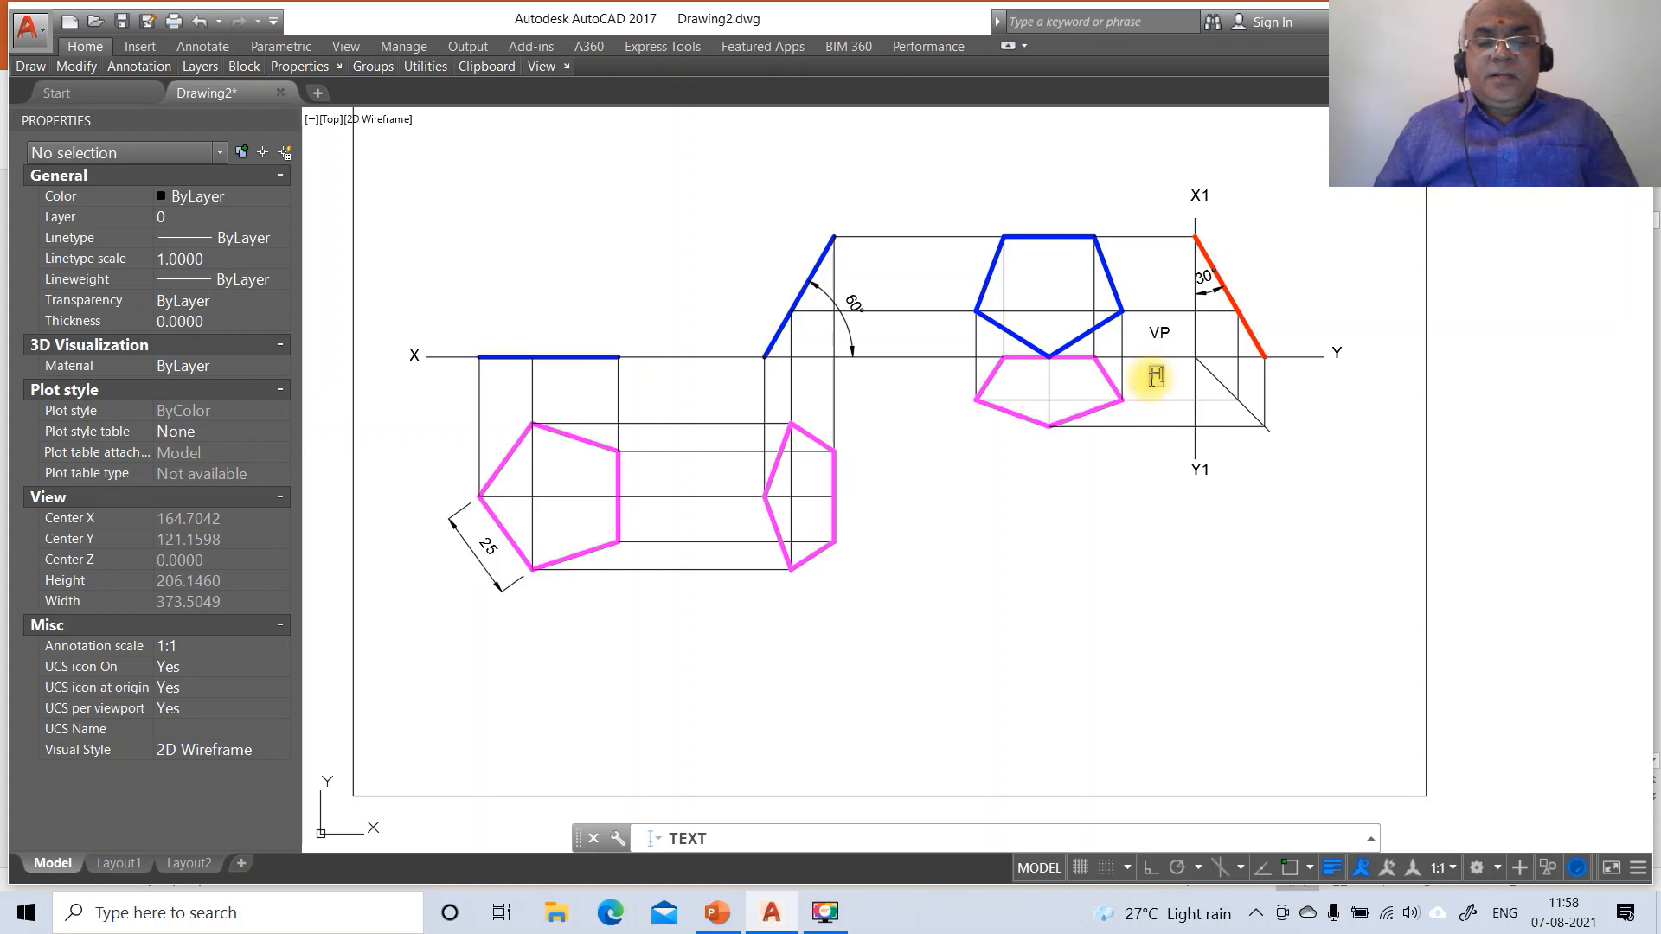
Label the area below the horizontal reference line HP and the area above its right end RPP
type("HP")
left_click(1290, 341)
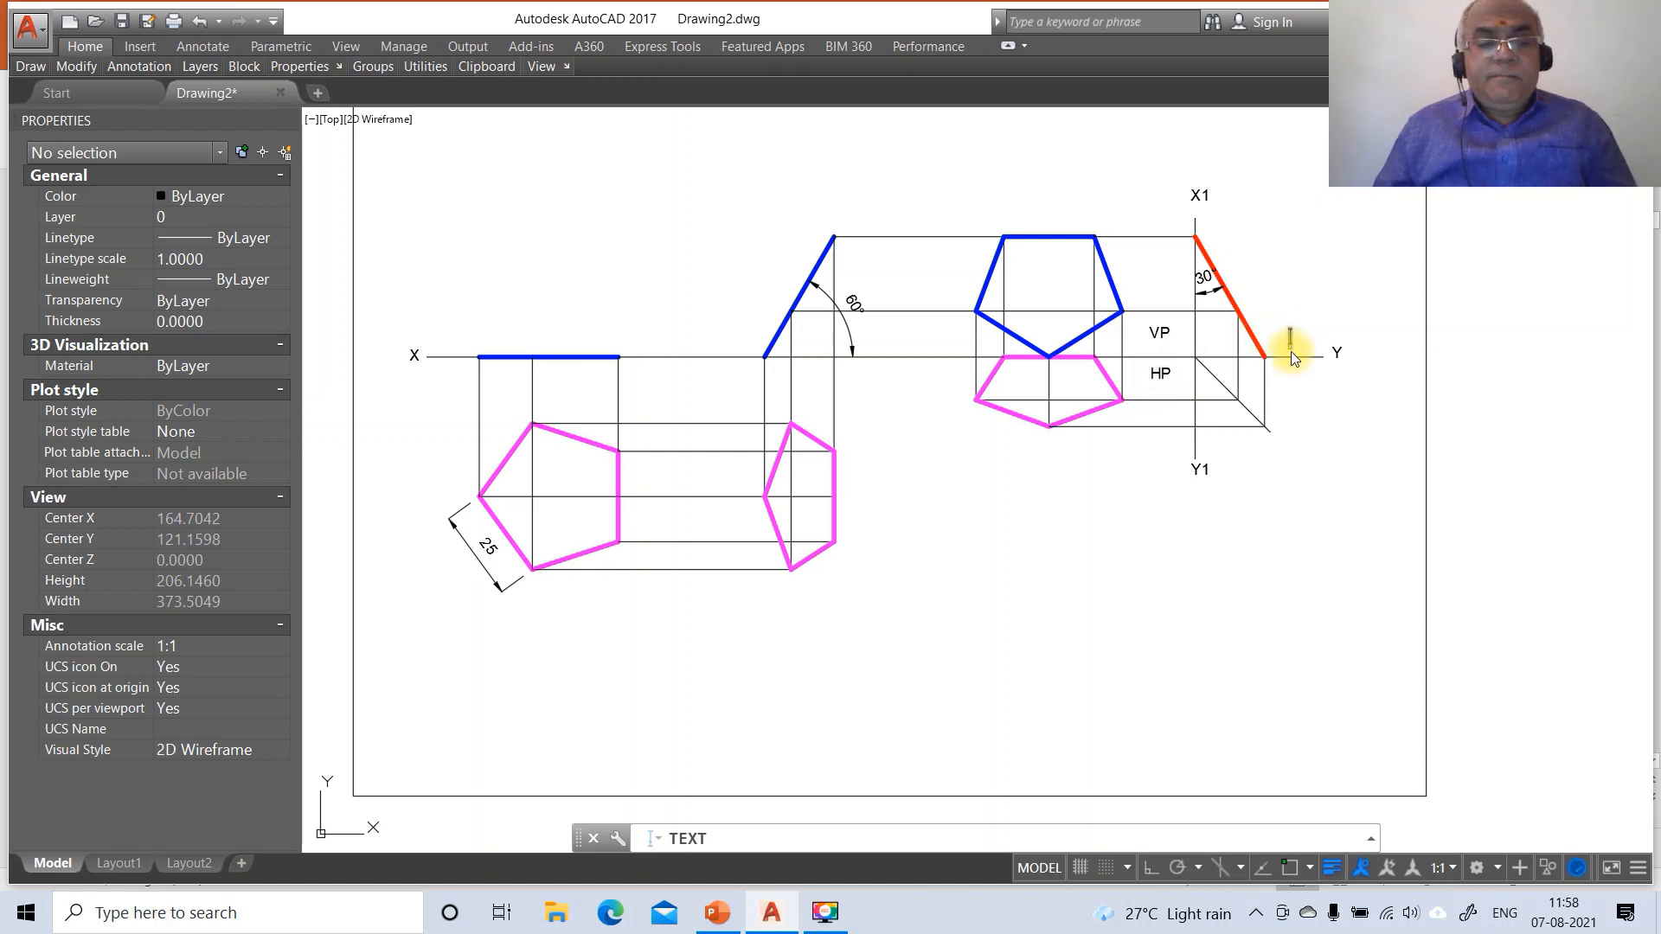
type("RPP")
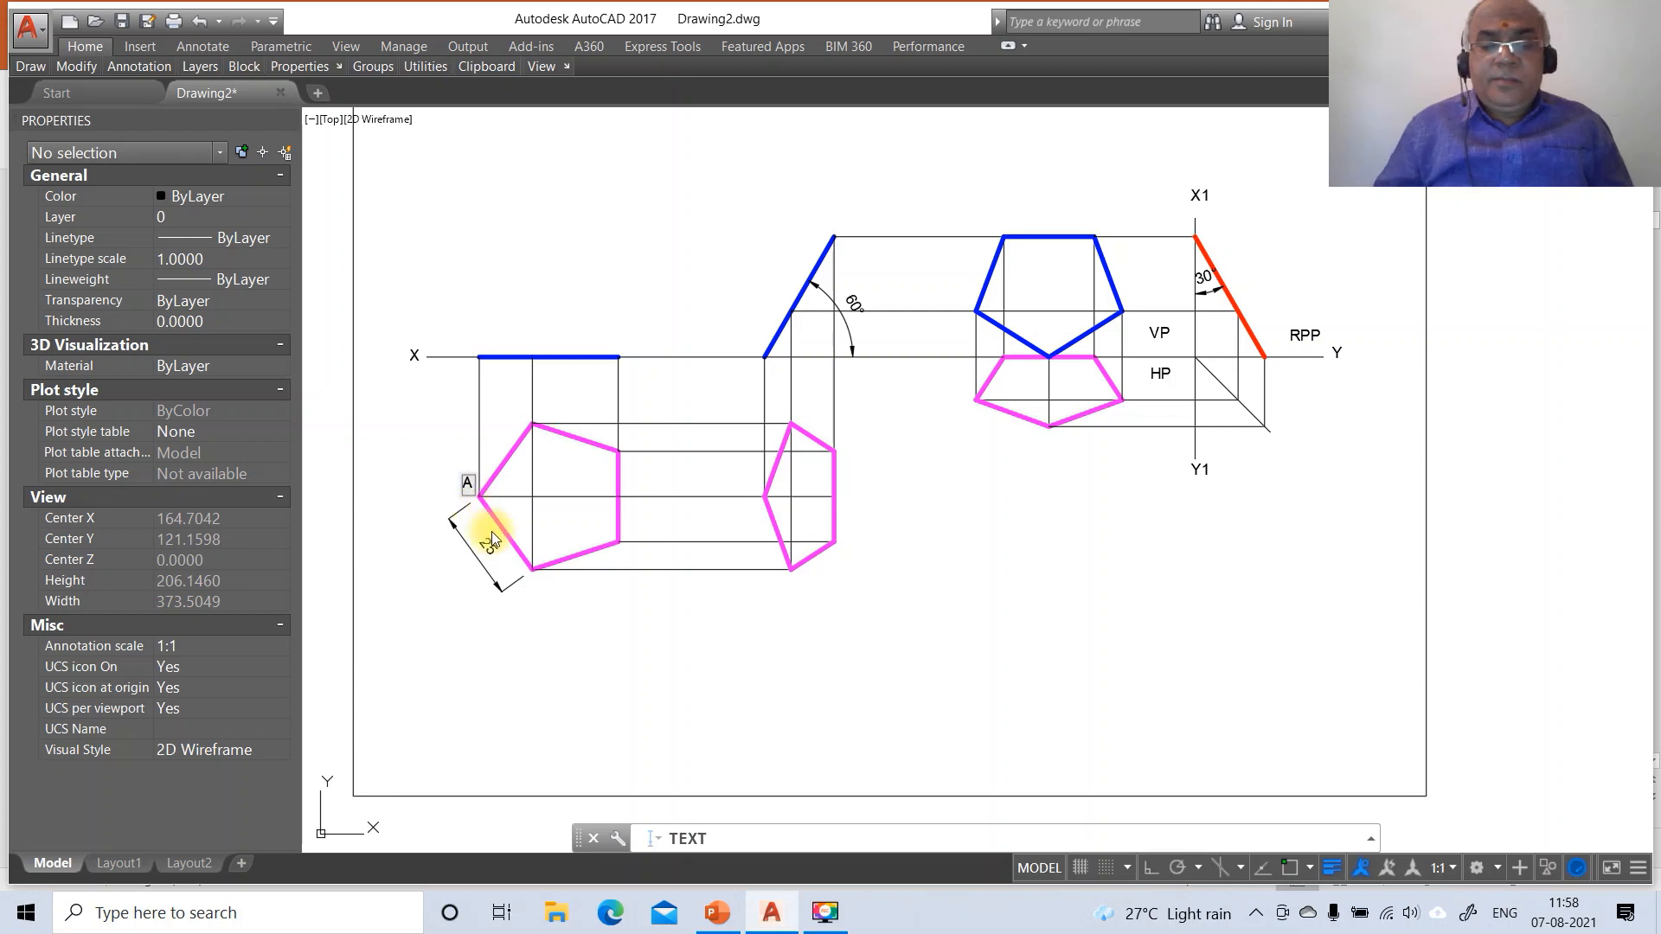
Label the full pentagon's corners a, b, c, d, e and the points on the blue line above it a', b', c', (d'), (e')
type("a")
left_click(524, 595)
type("b")
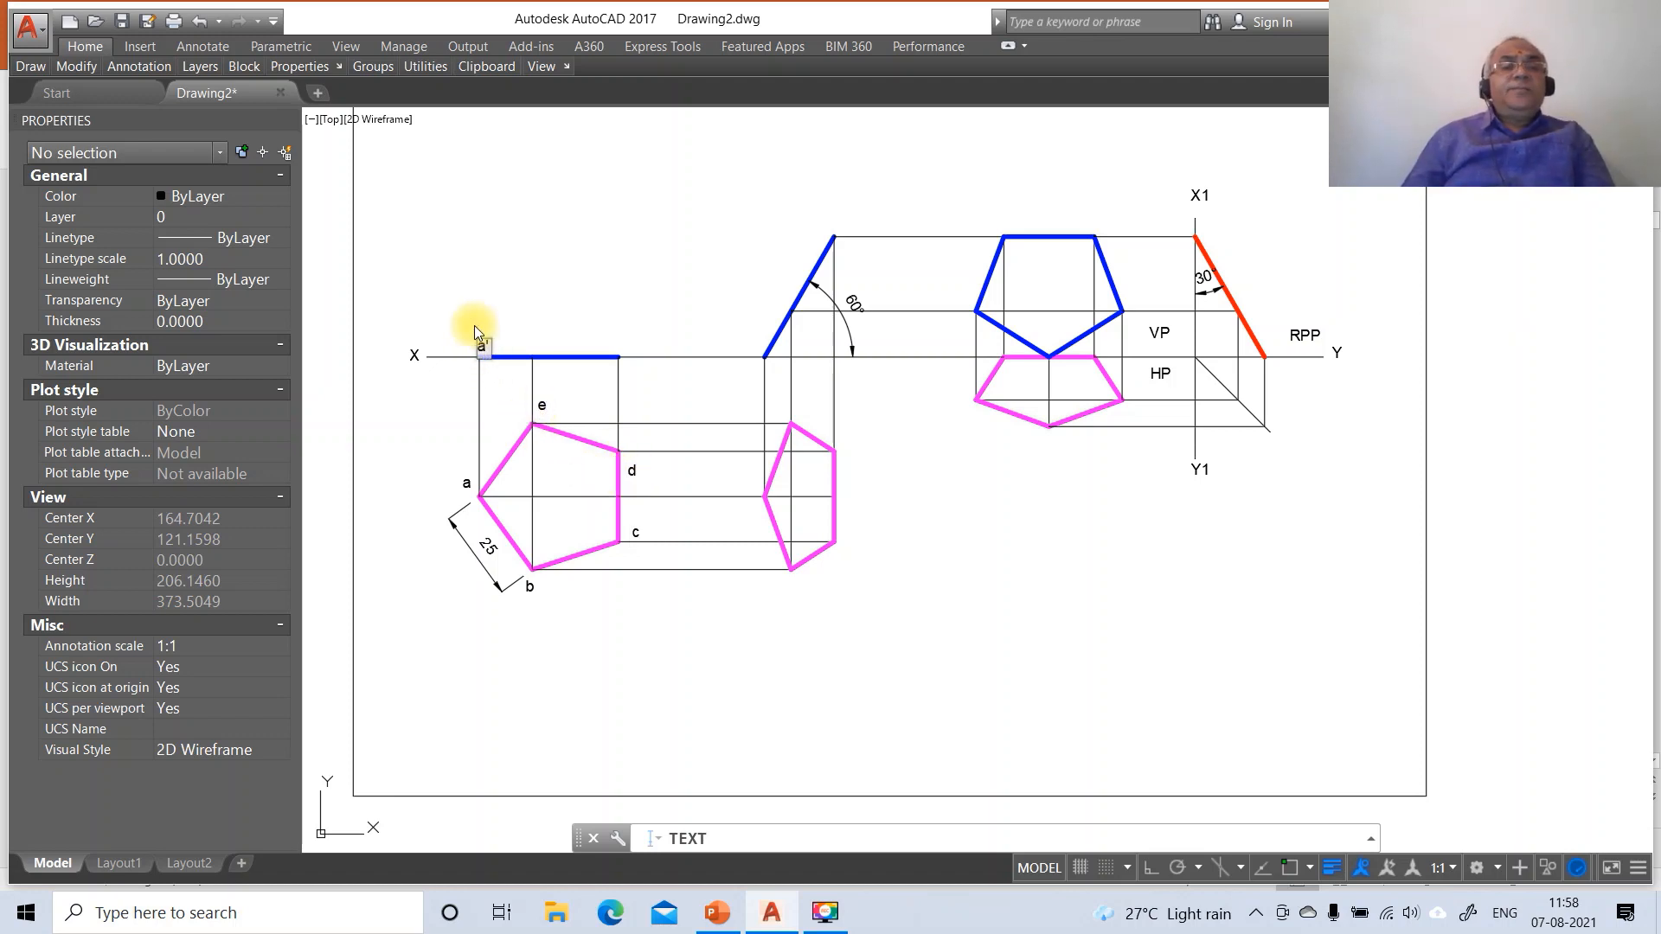
left_click(530, 345)
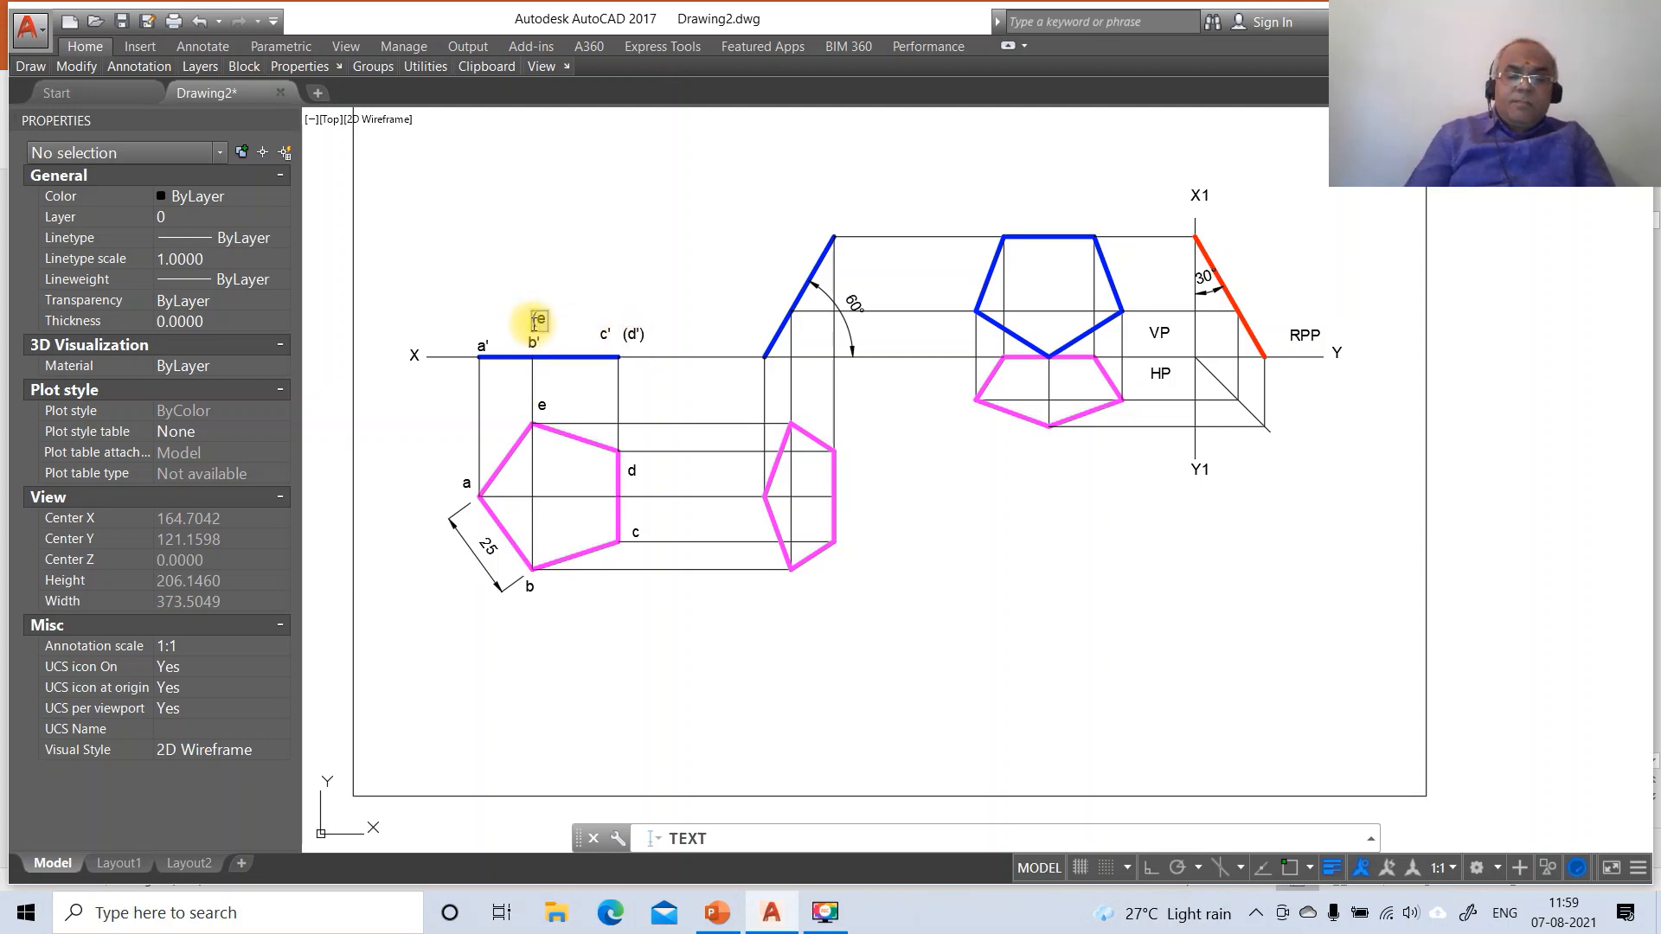
left_click(534, 325)
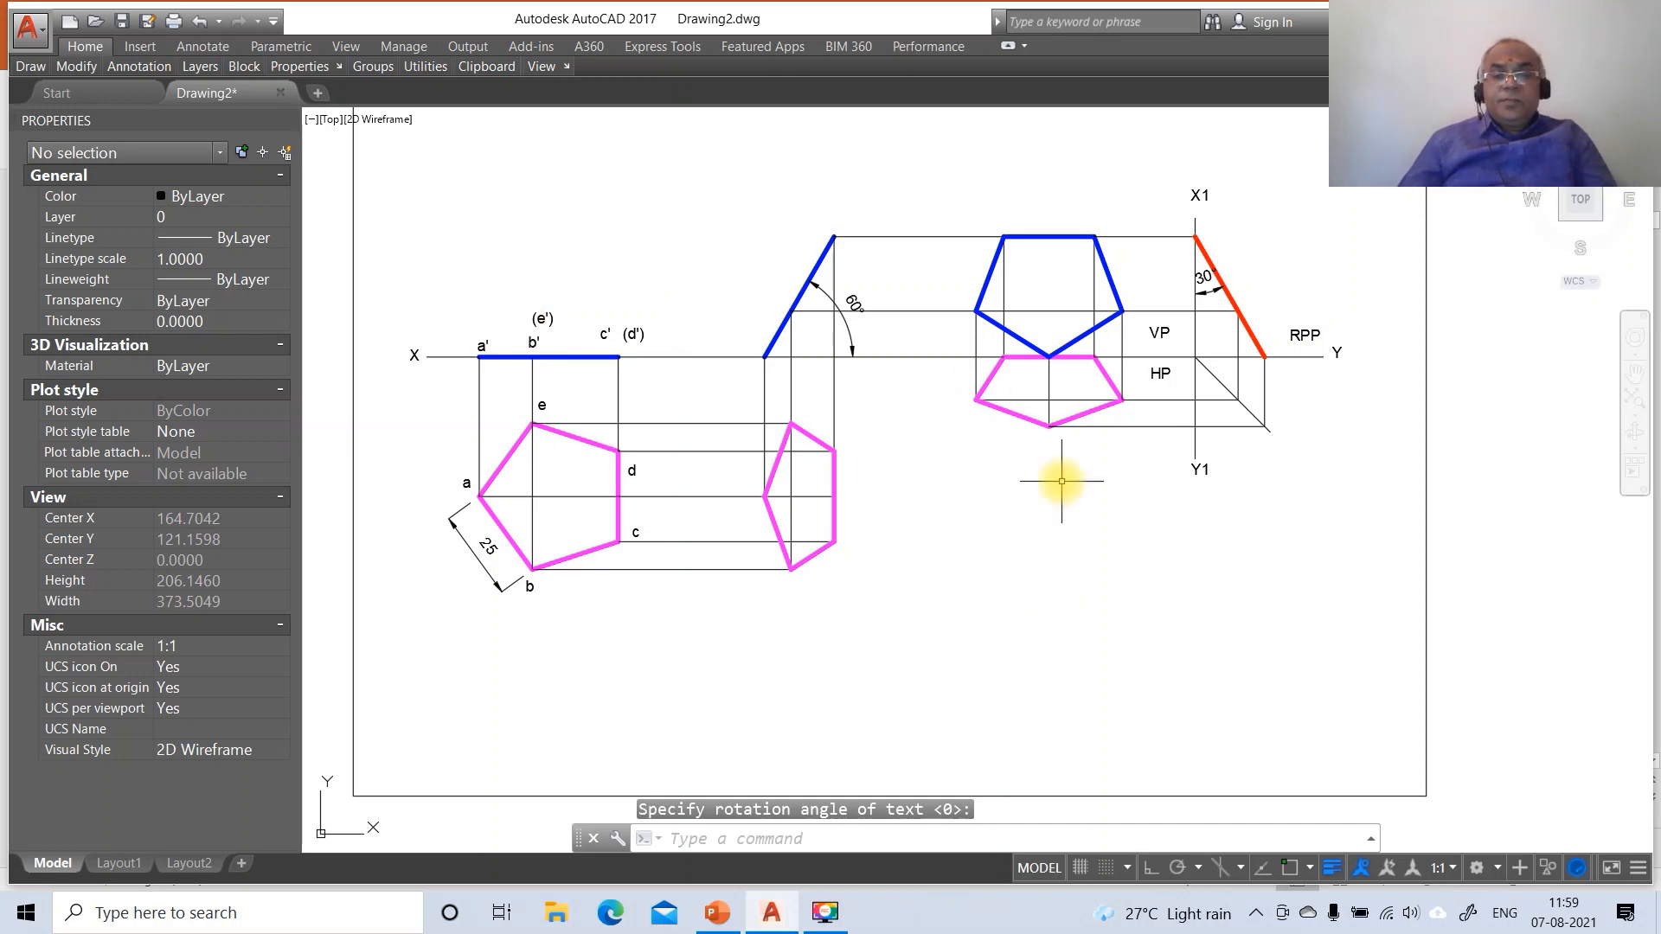
Move the X label slightly right so it sits against the left end of the horizontal reference line
type("z")
key("Return")
type("w")
key("Return")
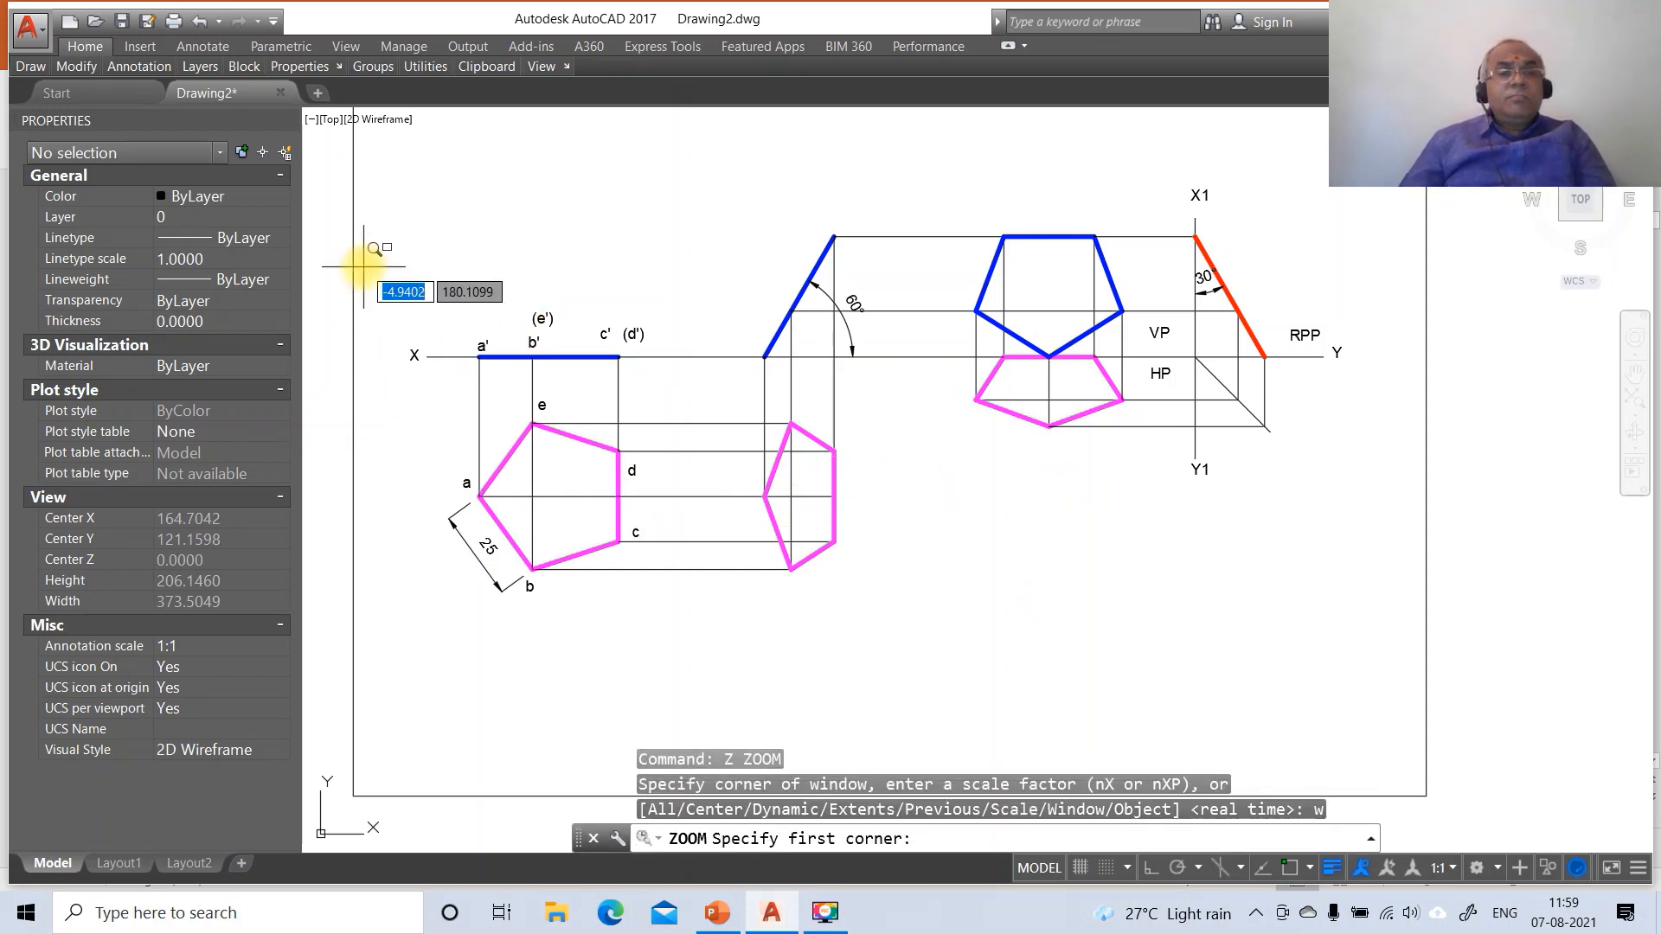
left_click(371, 252)
left_click(930, 675)
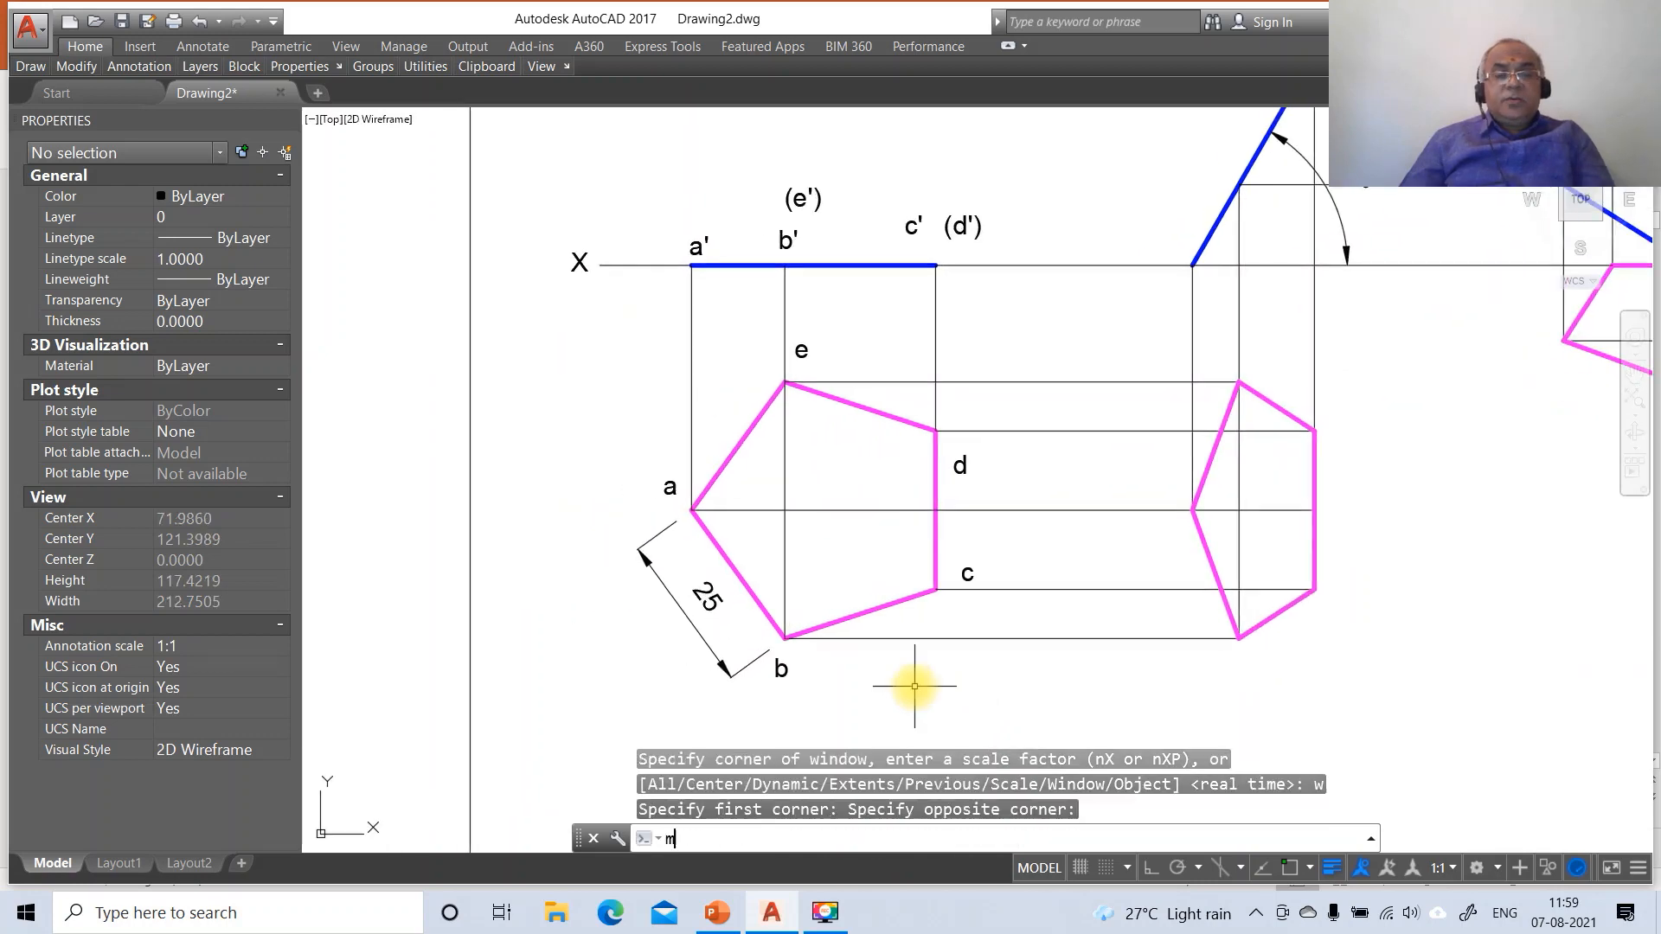
type("m")
key("Return")
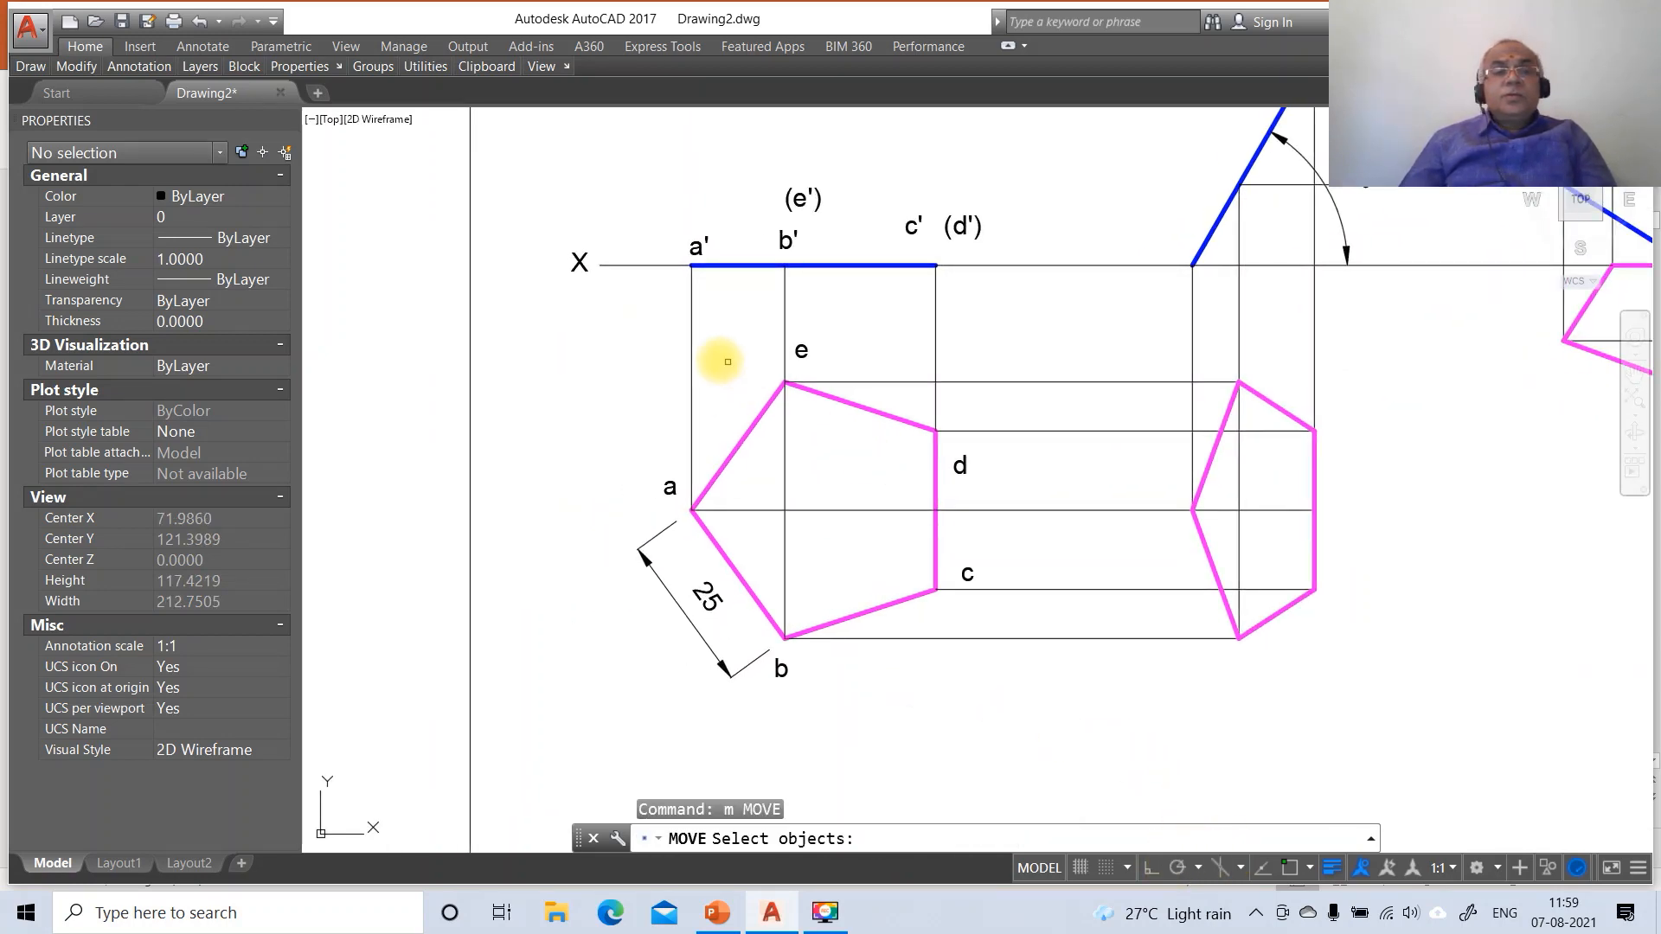
left_click(578, 262)
key("Return")
left_click(569, 330)
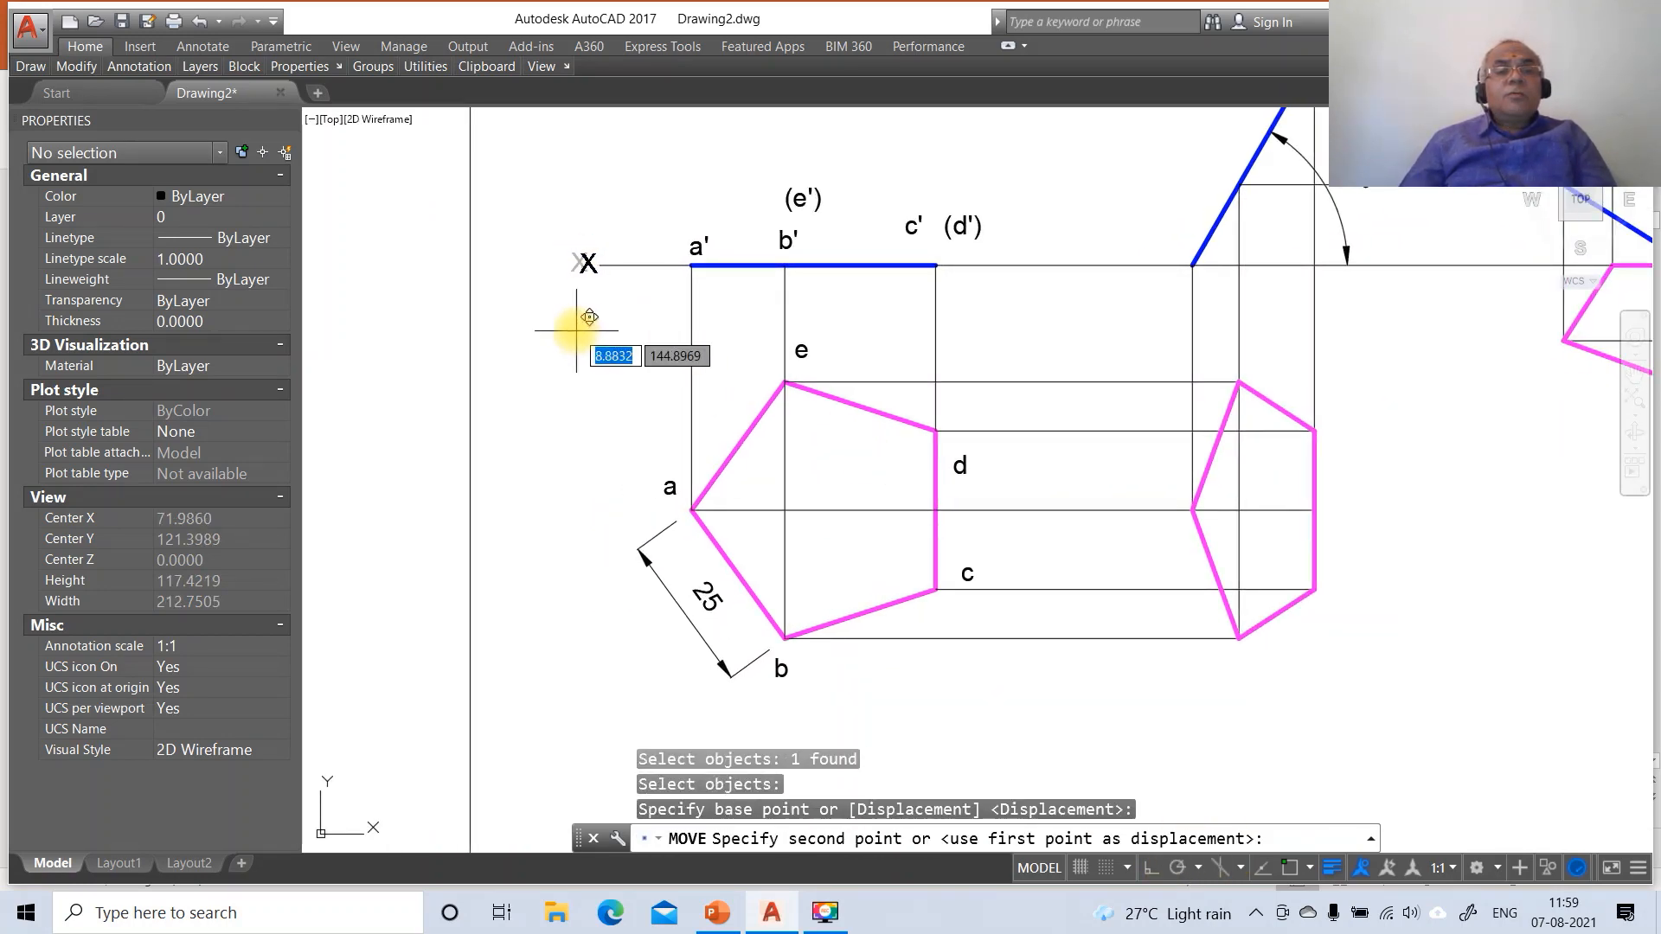
left_click(581, 329)
Move label a just below the pentagon's left corner and label b closer to its lower corner
key("Return")
left_click(670, 474)
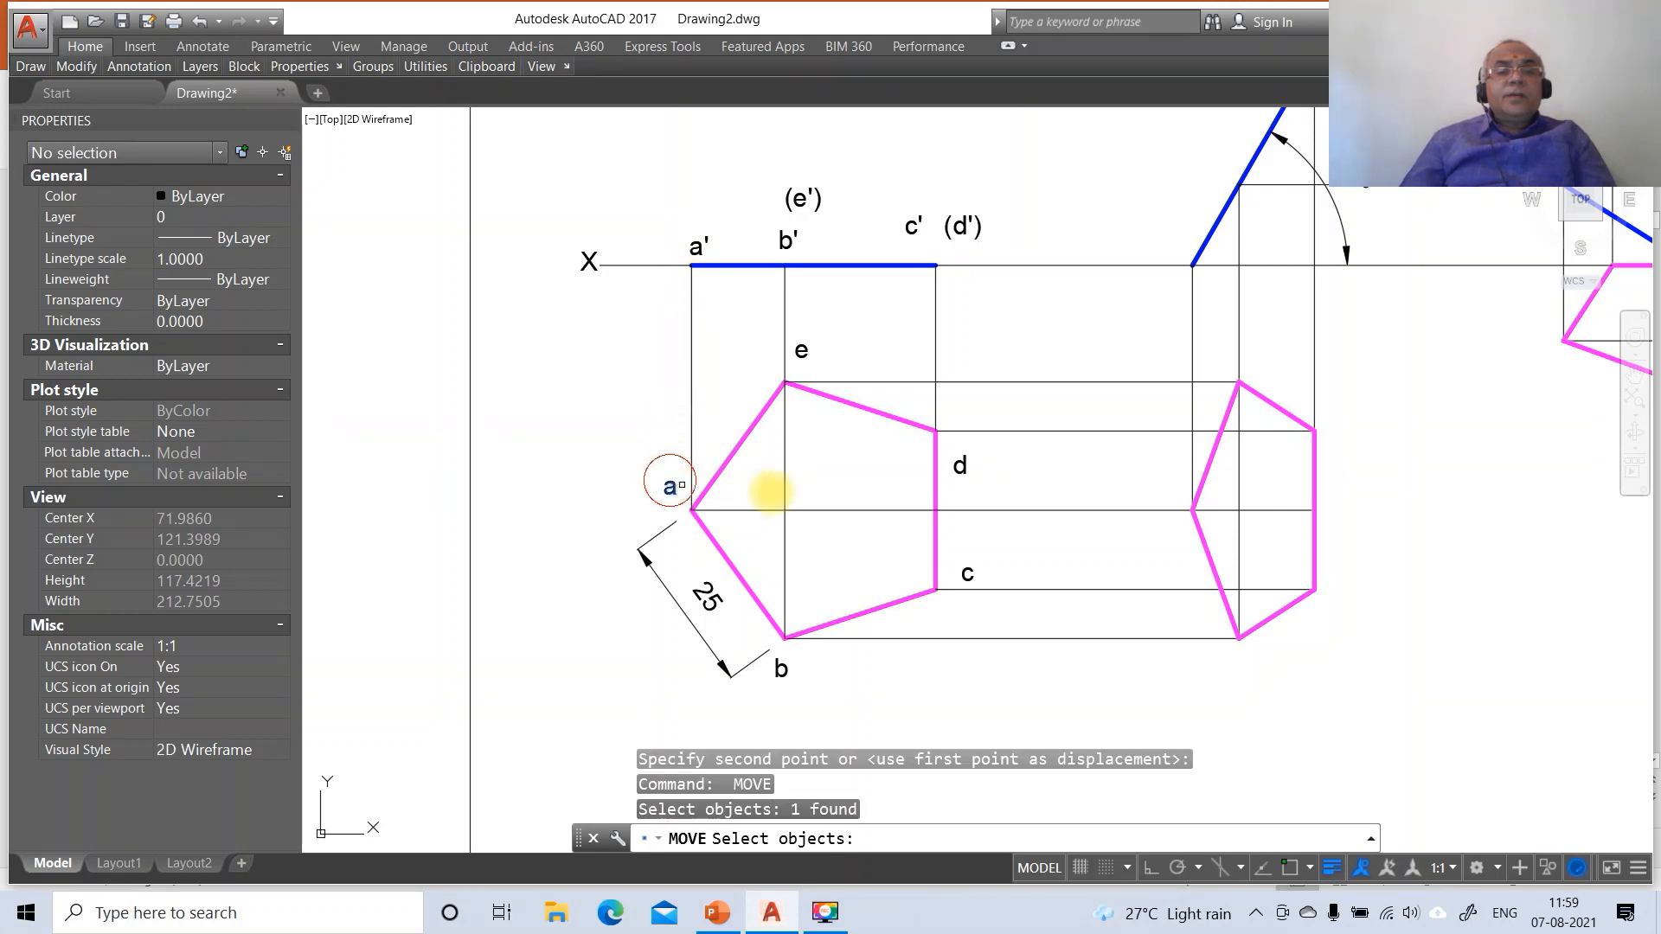
key("Return")
left_click(797, 499)
left_click(817, 543)
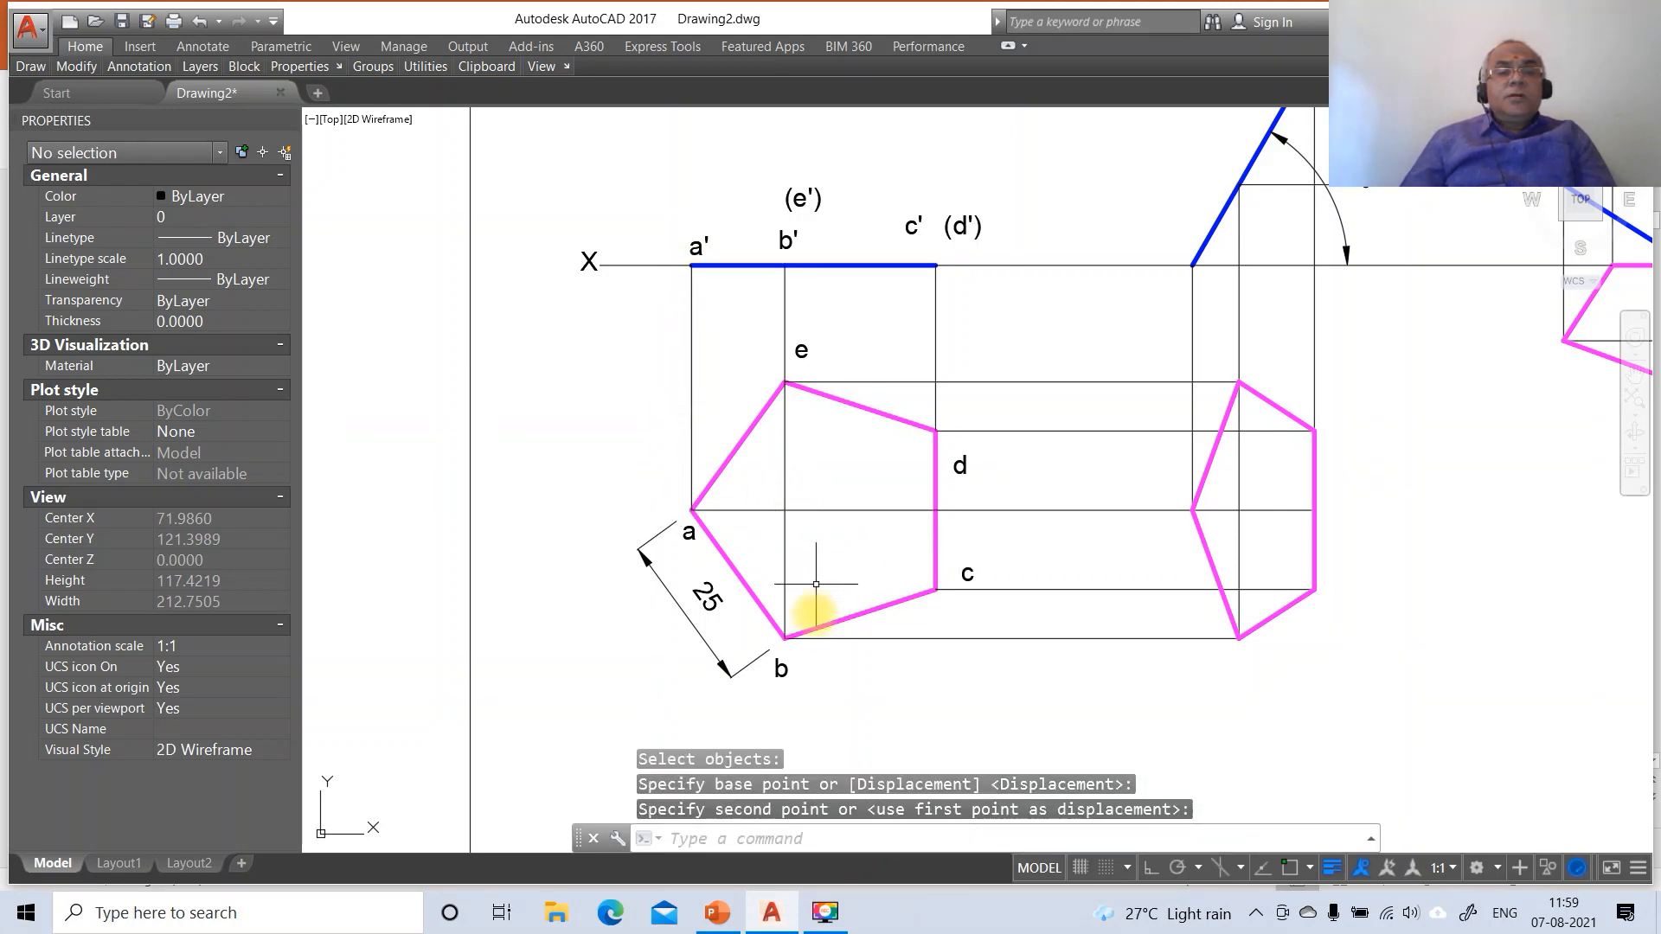
key("Return")
left_click(781, 669)
key("Return")
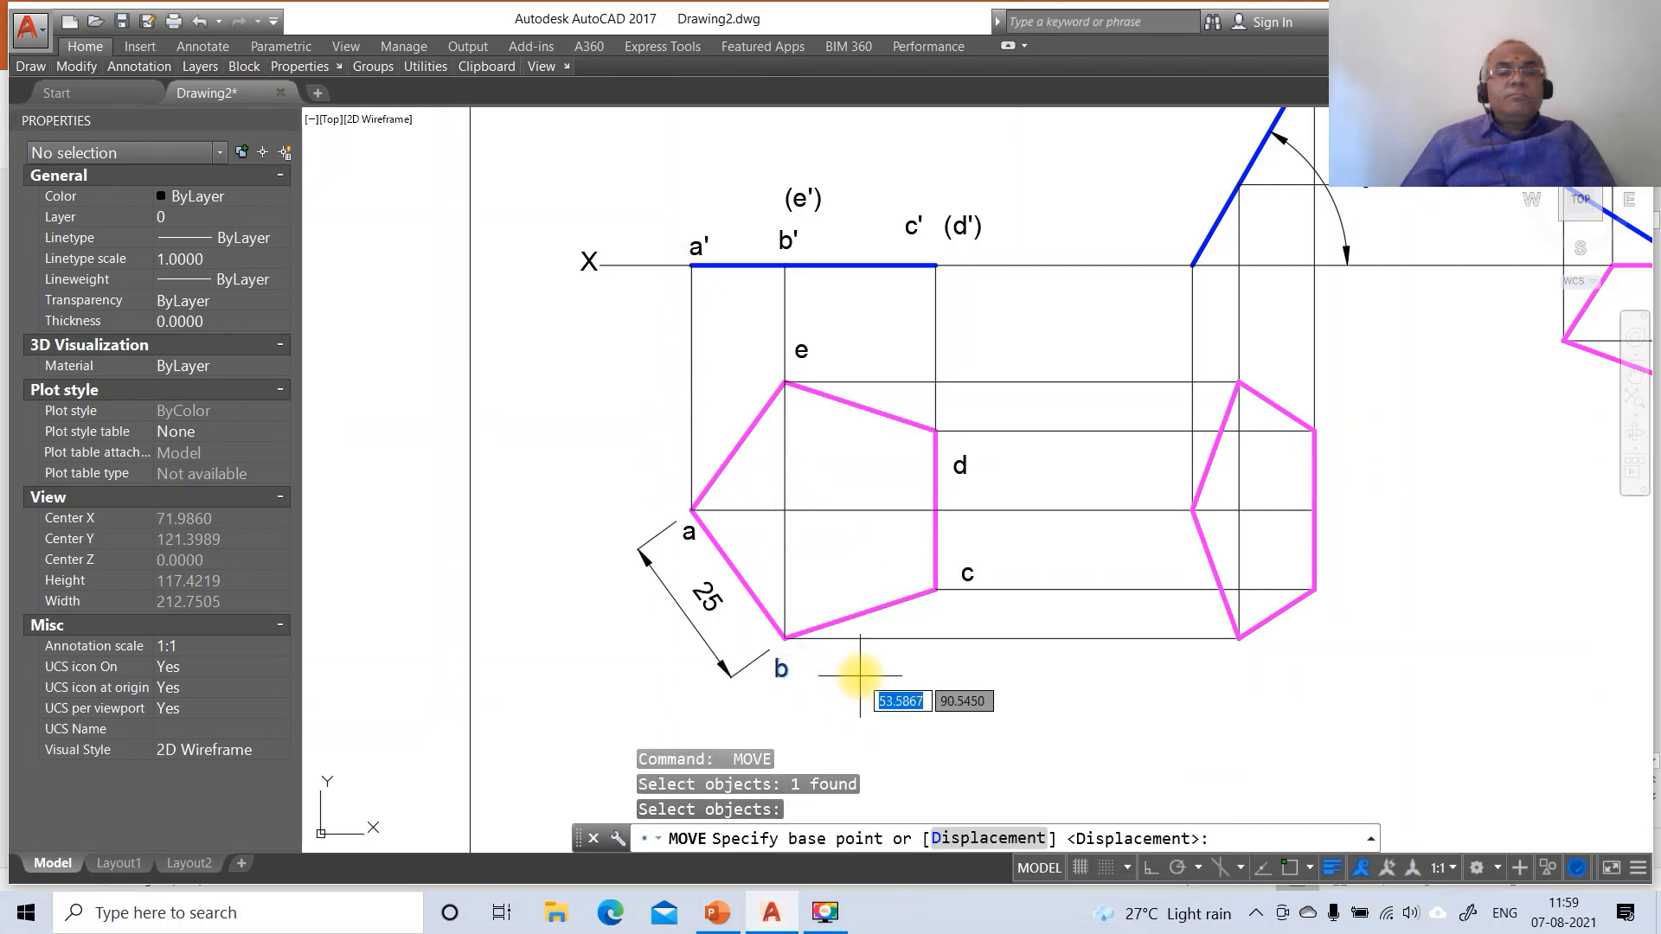
left_click(861, 677)
left_click(870, 664)
Move labels c and d closer to the two corners on the pentagon's vertical edge
key("Return")
left_click(979, 588)
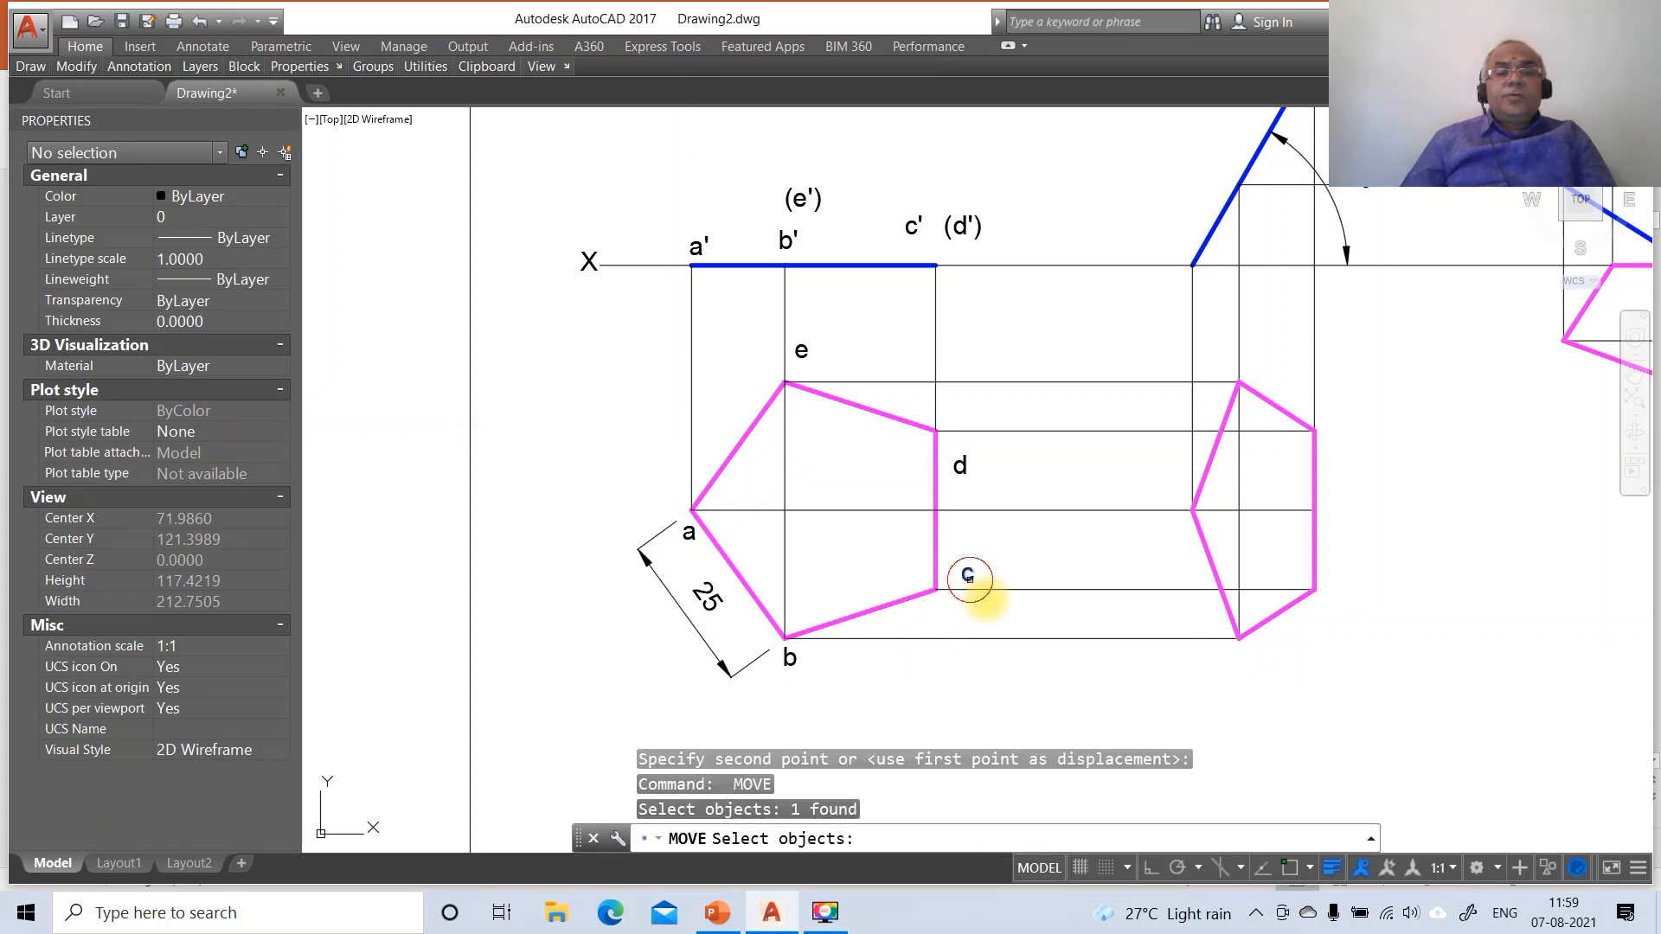
key("Return")
left_click(1025, 650)
left_click(1008, 649)
key("Return")
left_click(970, 481)
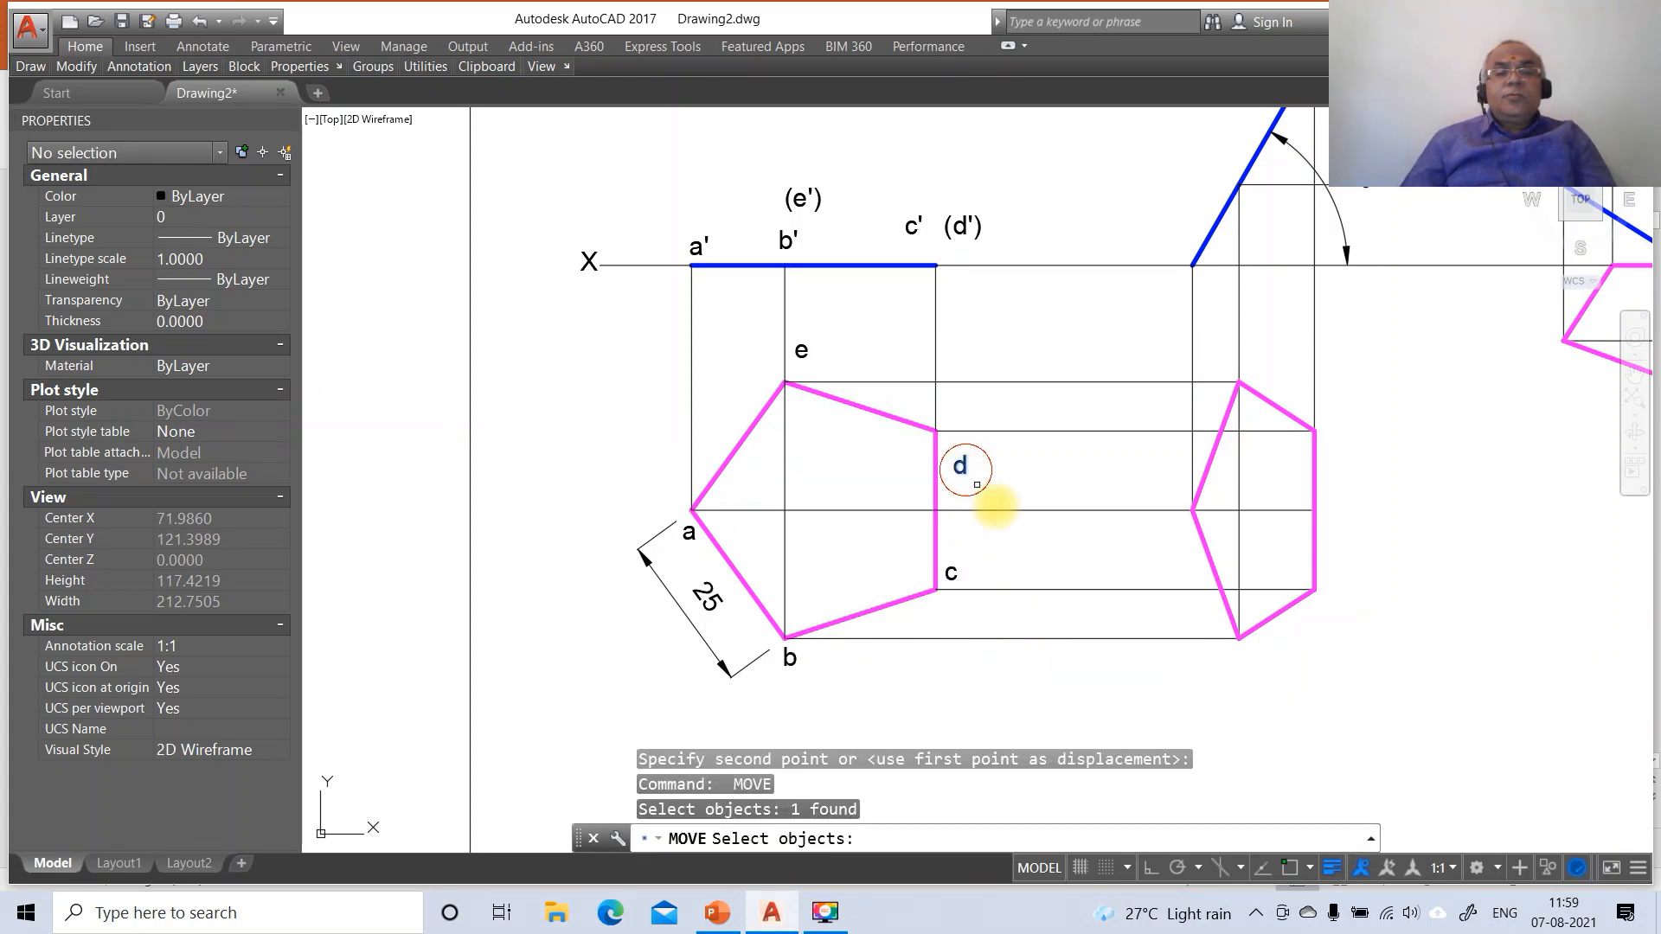
key("Return")
left_click(983, 487)
left_click(971, 467)
Move label e to the upper left of the pentagon's top corner, close to the vertex
key("Return")
left_click(799, 350)
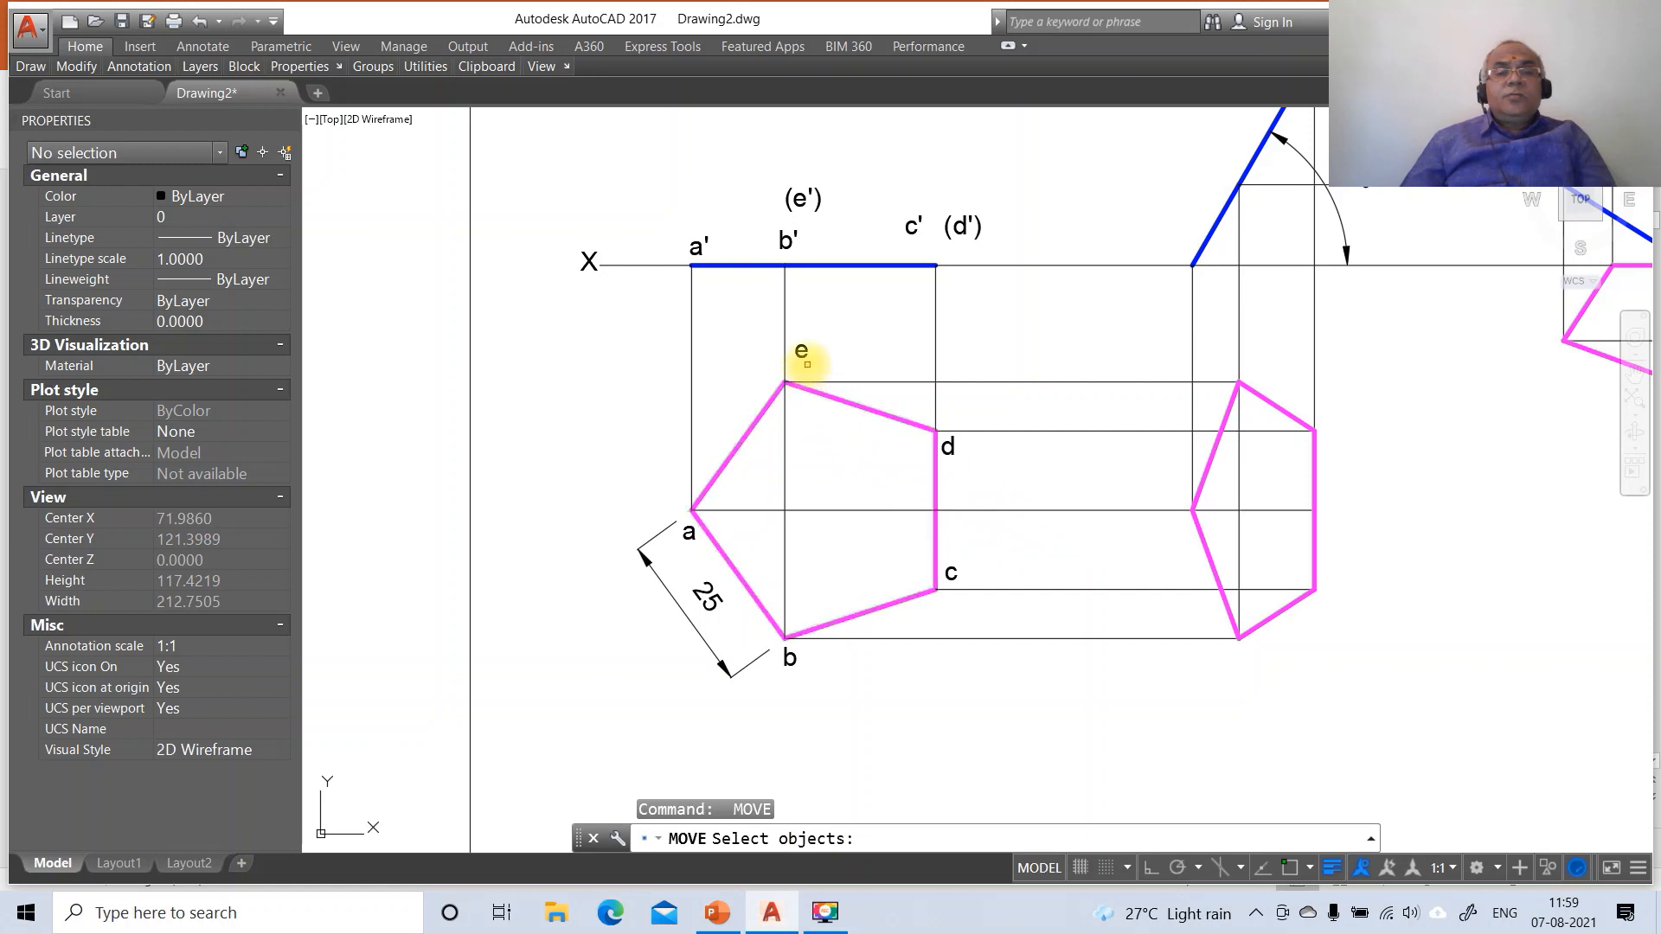
key("Return")
left_click(853, 383)
left_click(812, 418)
Shift labels a' and b' slightly so they sit directly above their points on the horizontal blue line
key("Return")
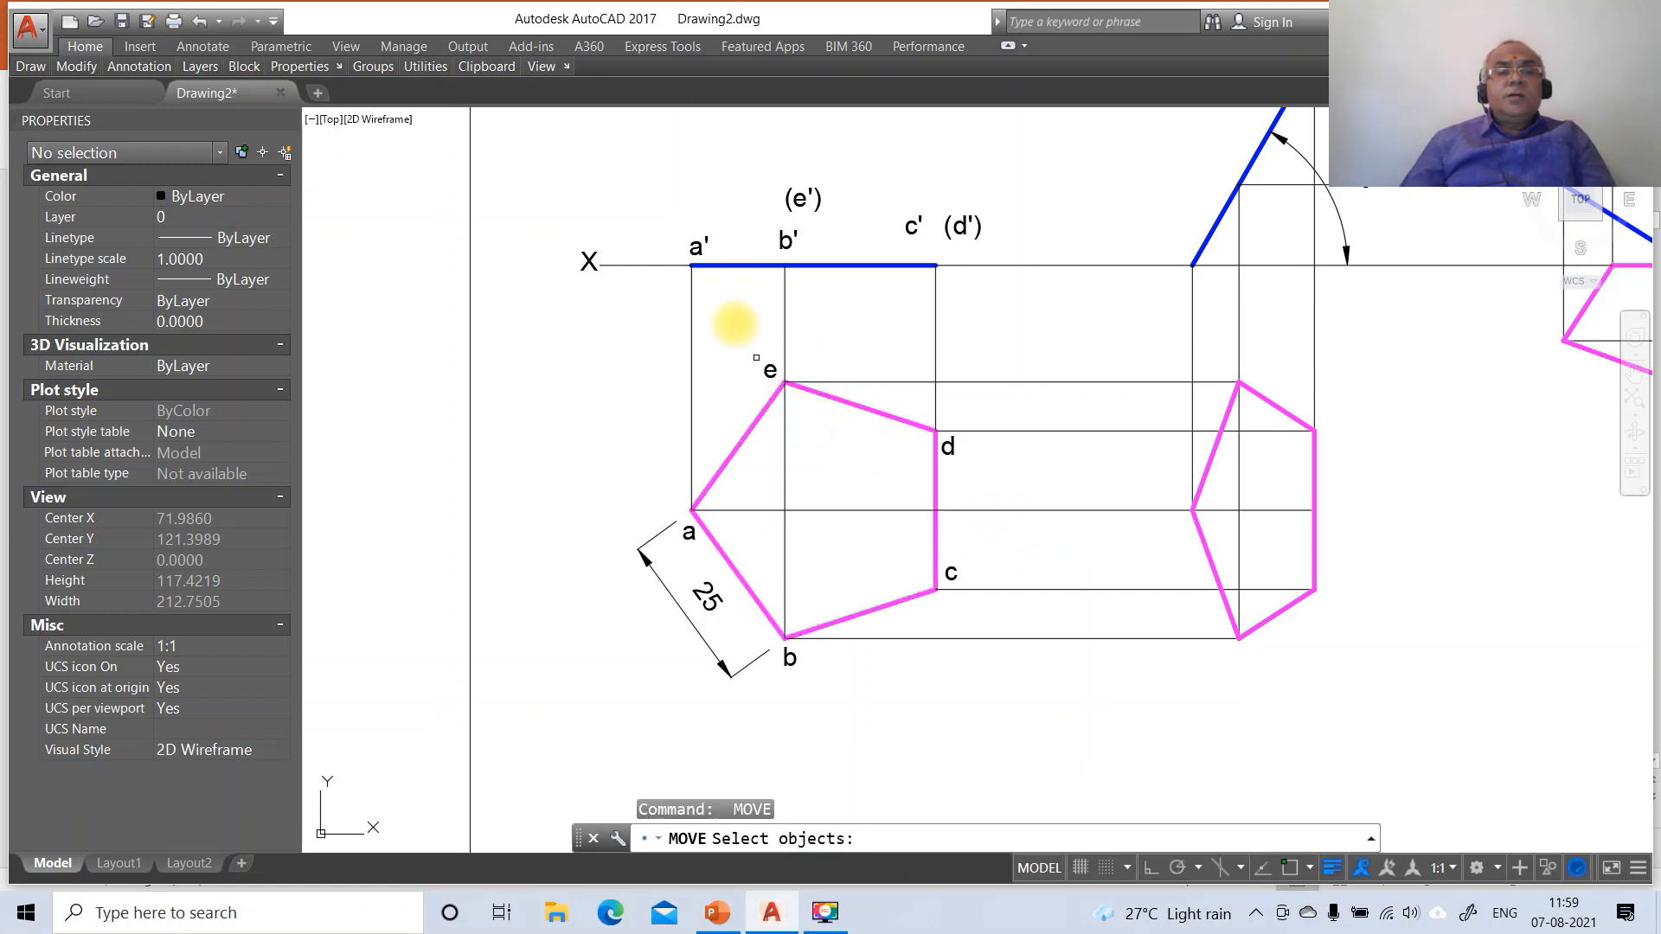
left_click(697, 247)
key("Return")
left_click(747, 295)
left_click(744, 281)
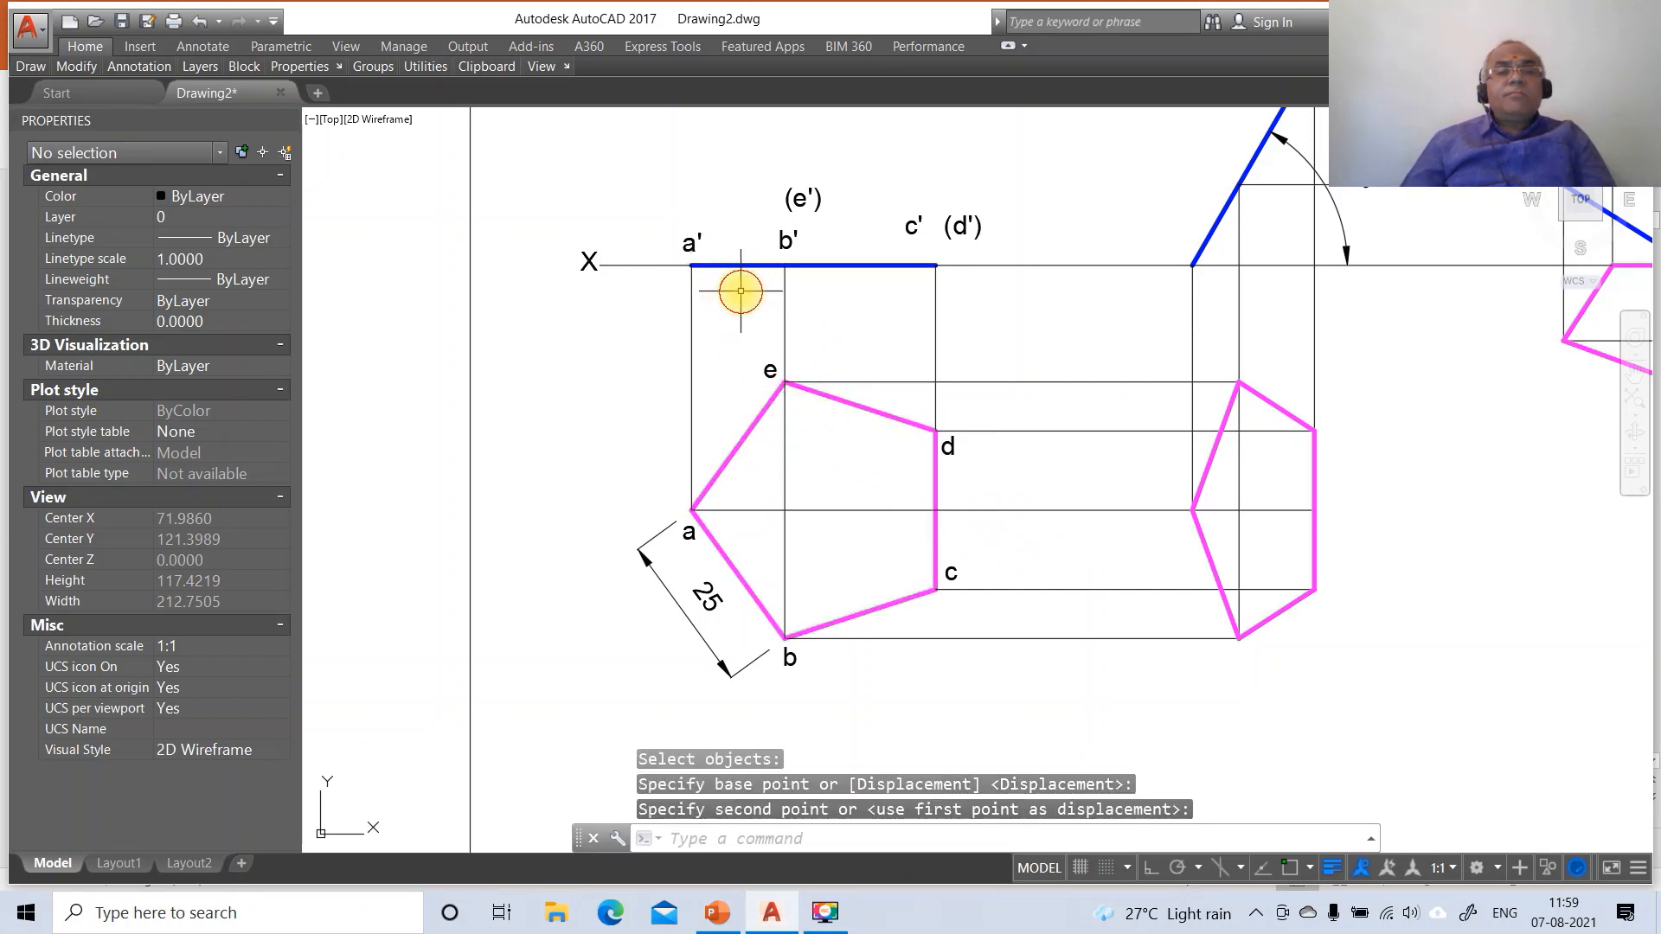
key("Return")
left_click(786, 243)
key("Return")
left_click(851, 288)
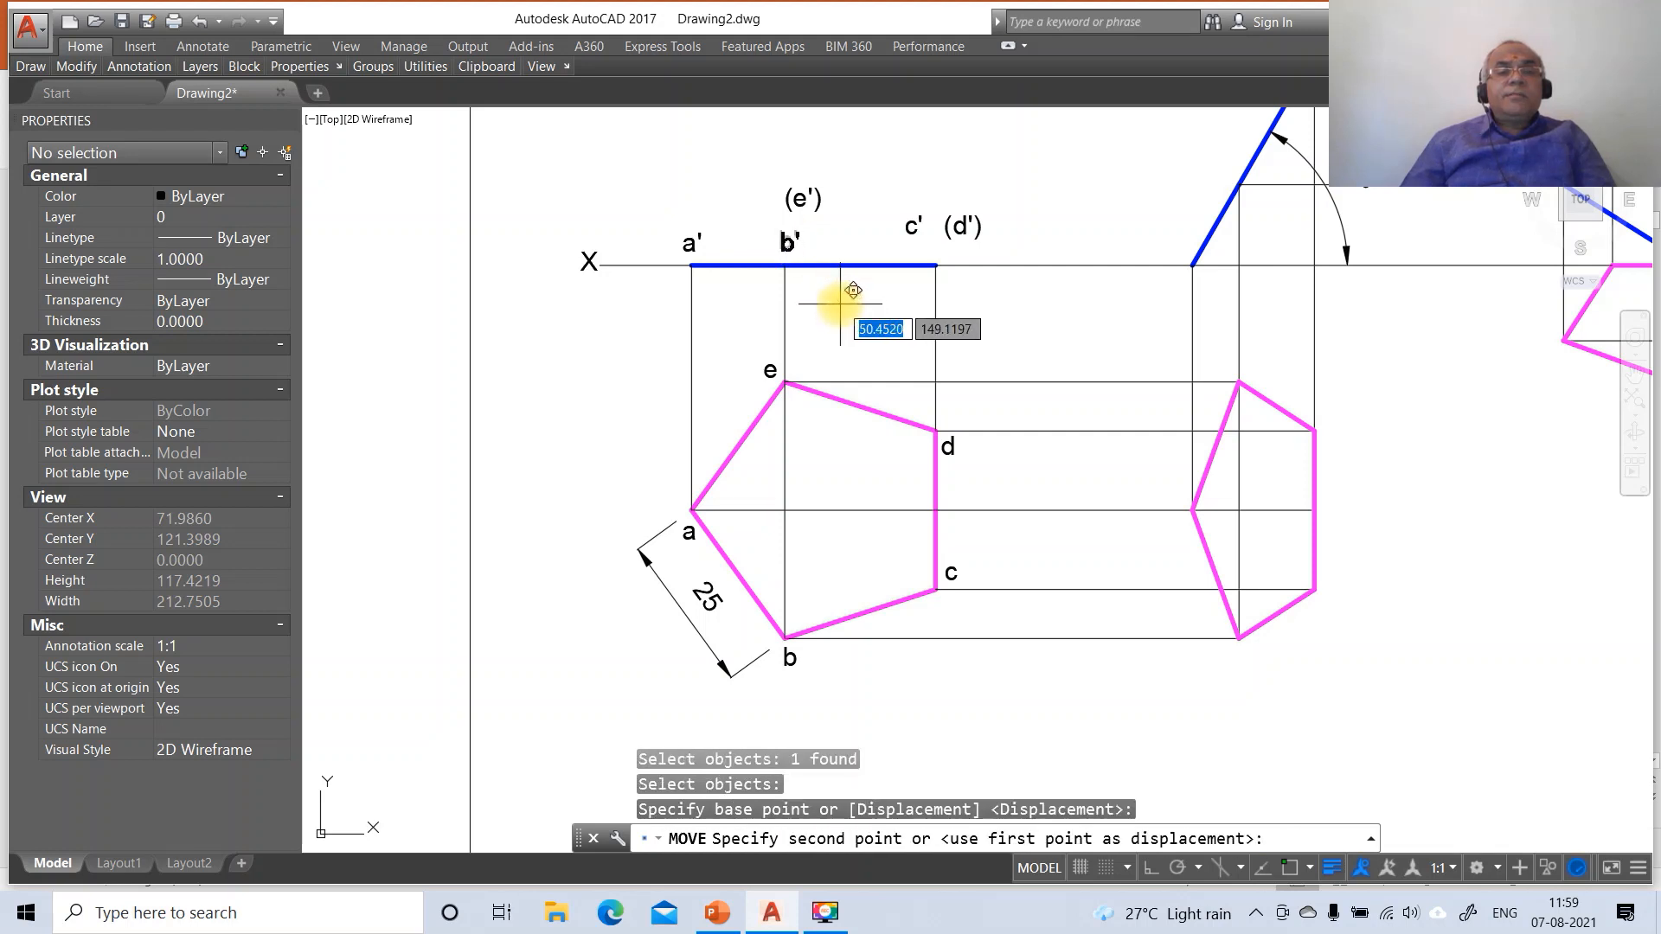
left_click(856, 289)
Move label (e') down beside b', on its left and level with it
key("Return")
left_click(803, 199)
key("Return")
left_click(865, 253)
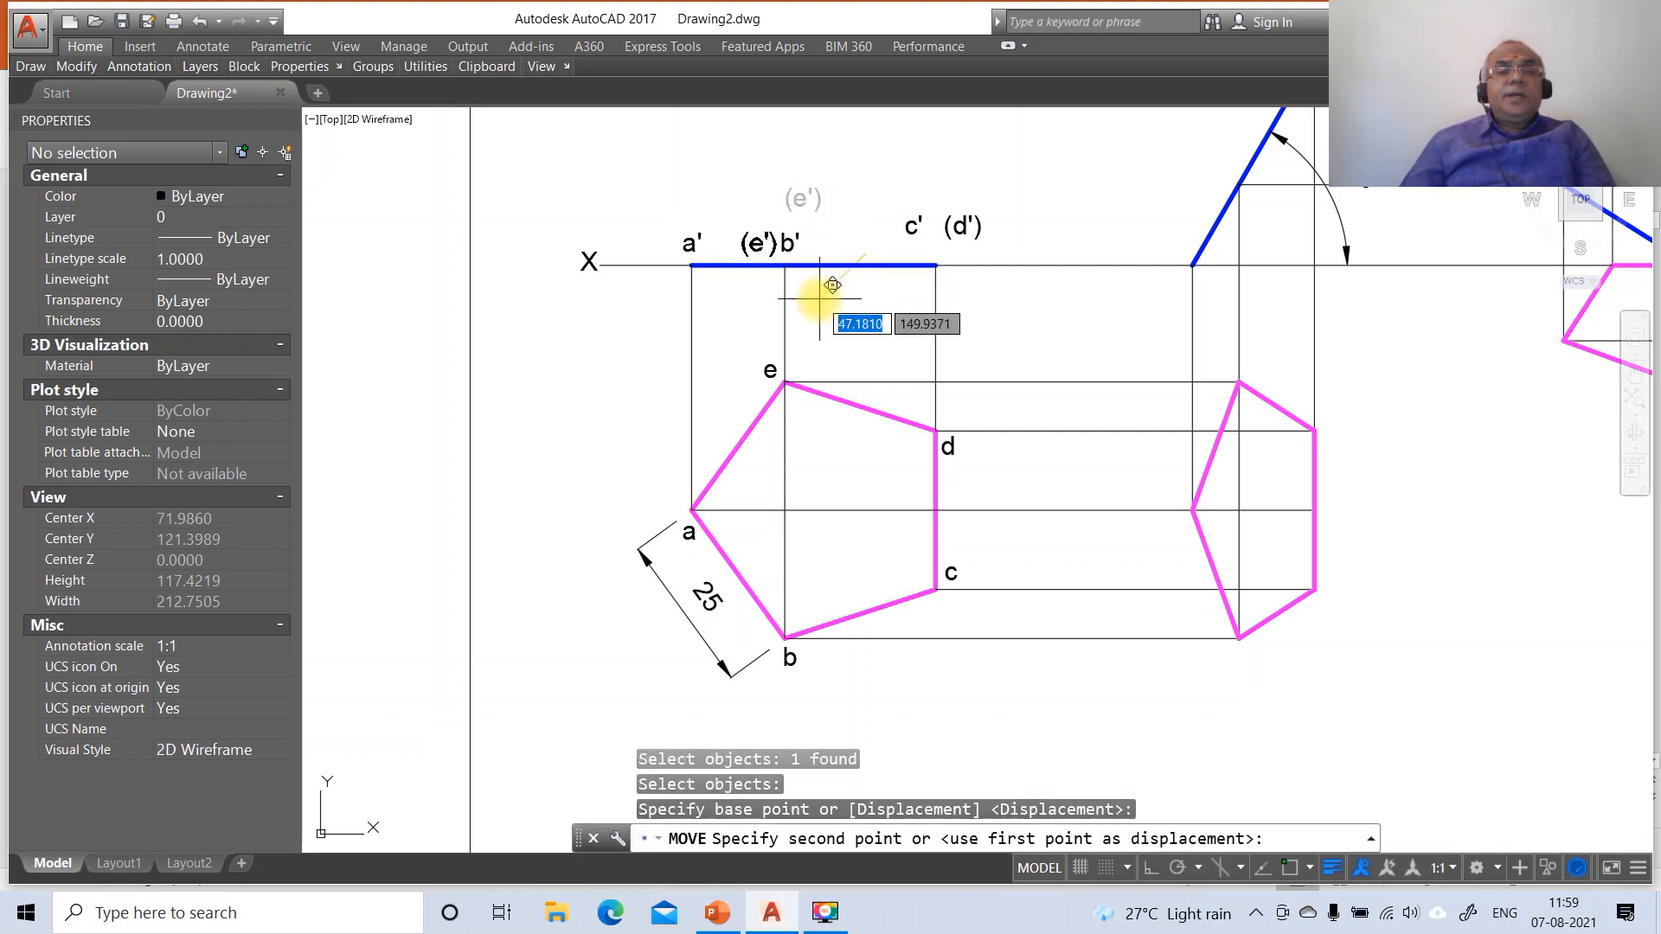
left_click(816, 296)
Move label c' above the blue line's right end and place (d') immediately to its left
key("Return")
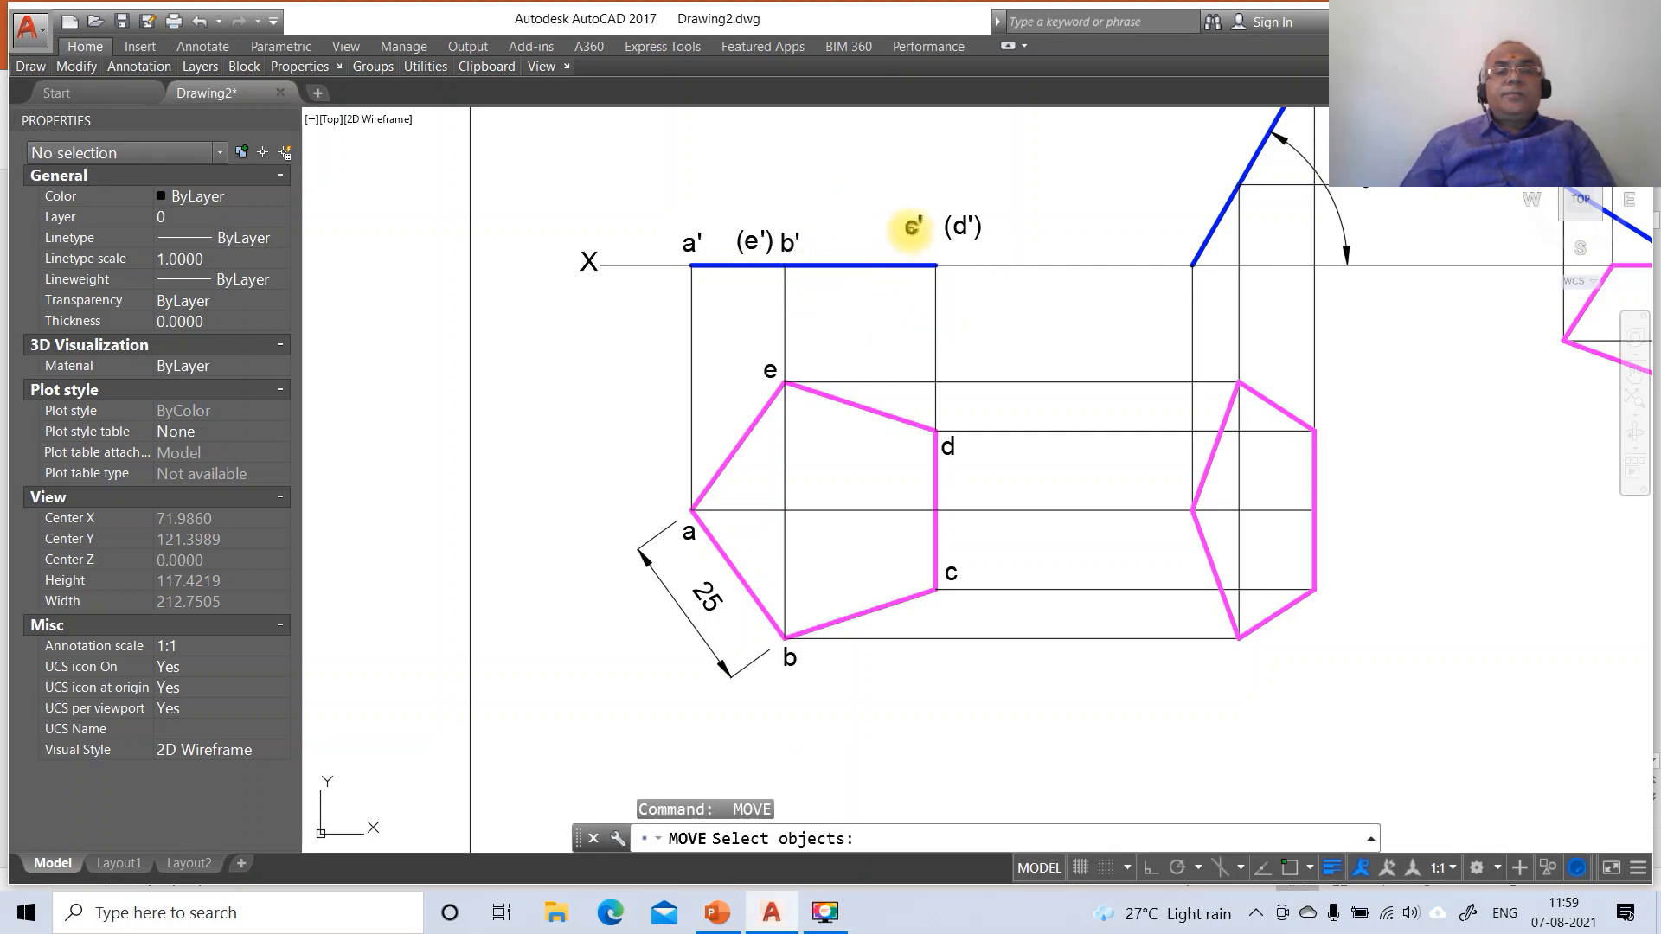
left_click(913, 227)
key("Return")
left_click(930, 266)
left_click(962, 272)
key("Return")
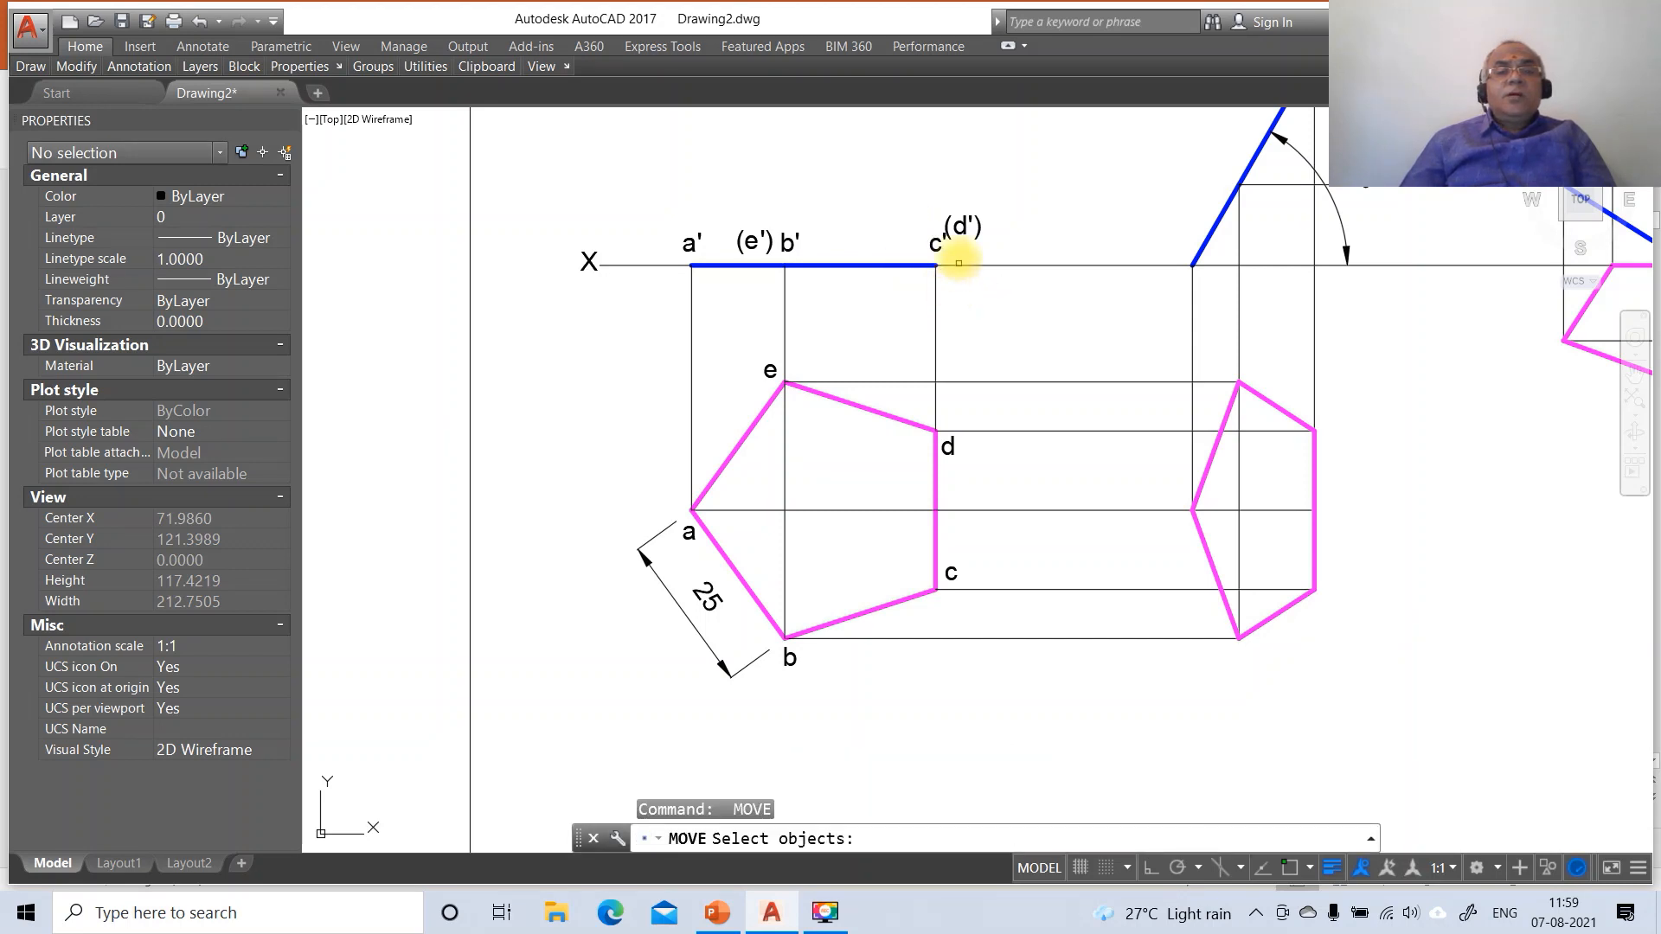
left_click(962, 227)
key("Return")
left_click(1027, 288)
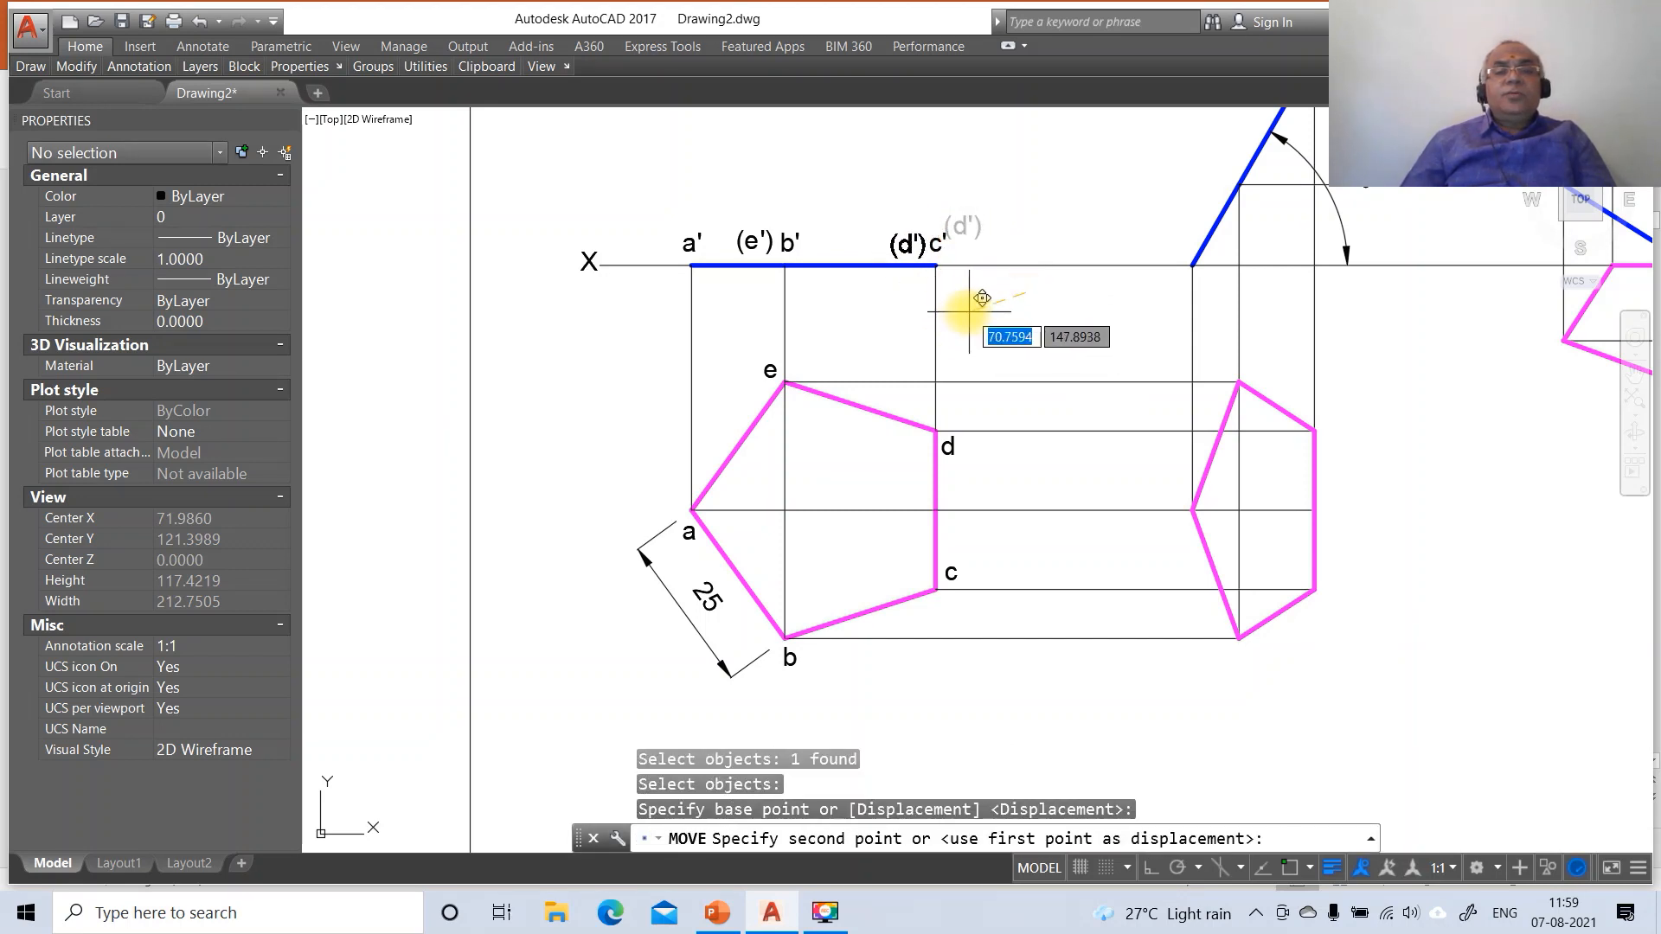
left_click(963, 309)
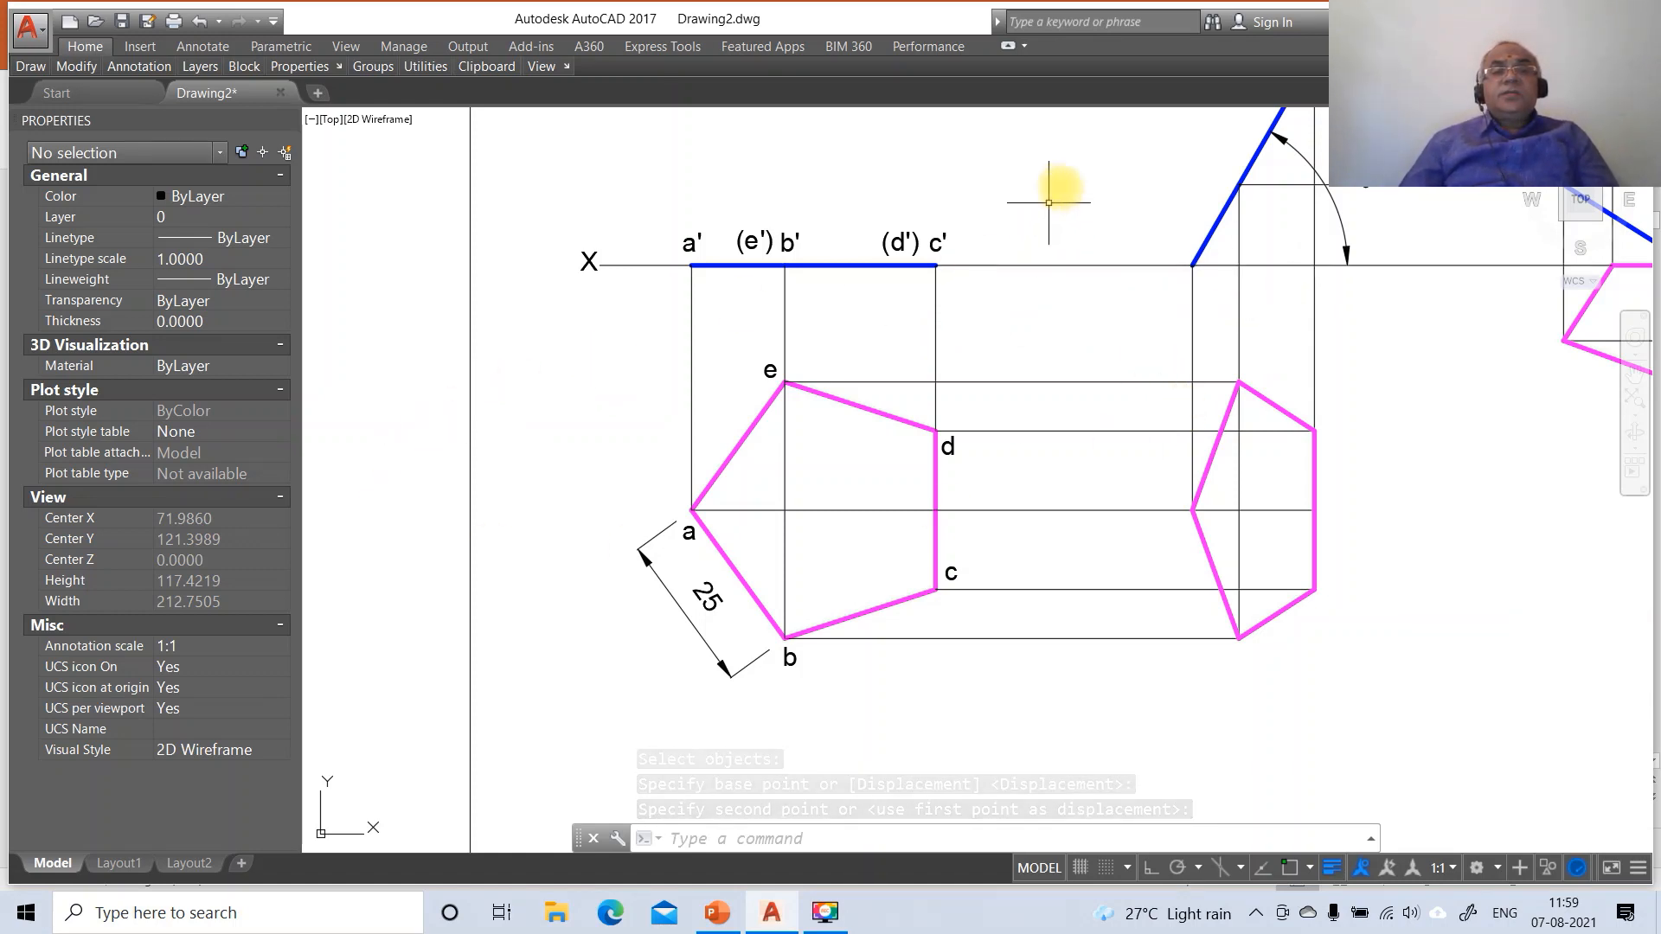
Put the labels a', b', c', (d') and (e') on the FV layer
left_click(1072, 173)
left_click(677, 251)
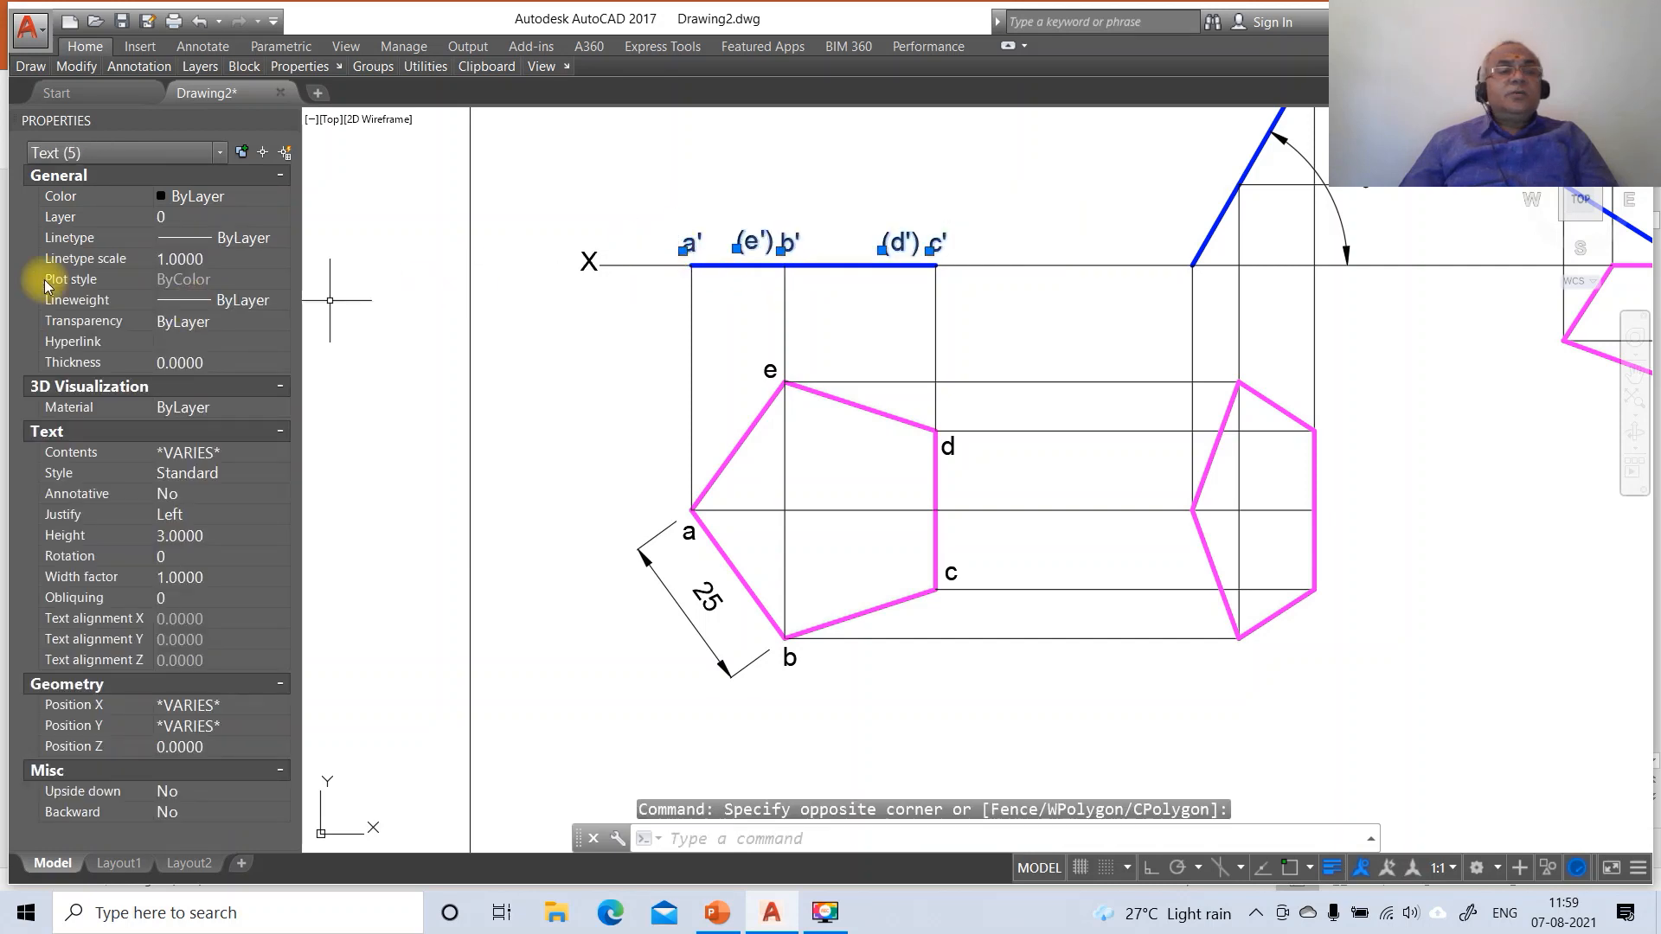
left_click(95, 217)
left_click(285, 219)
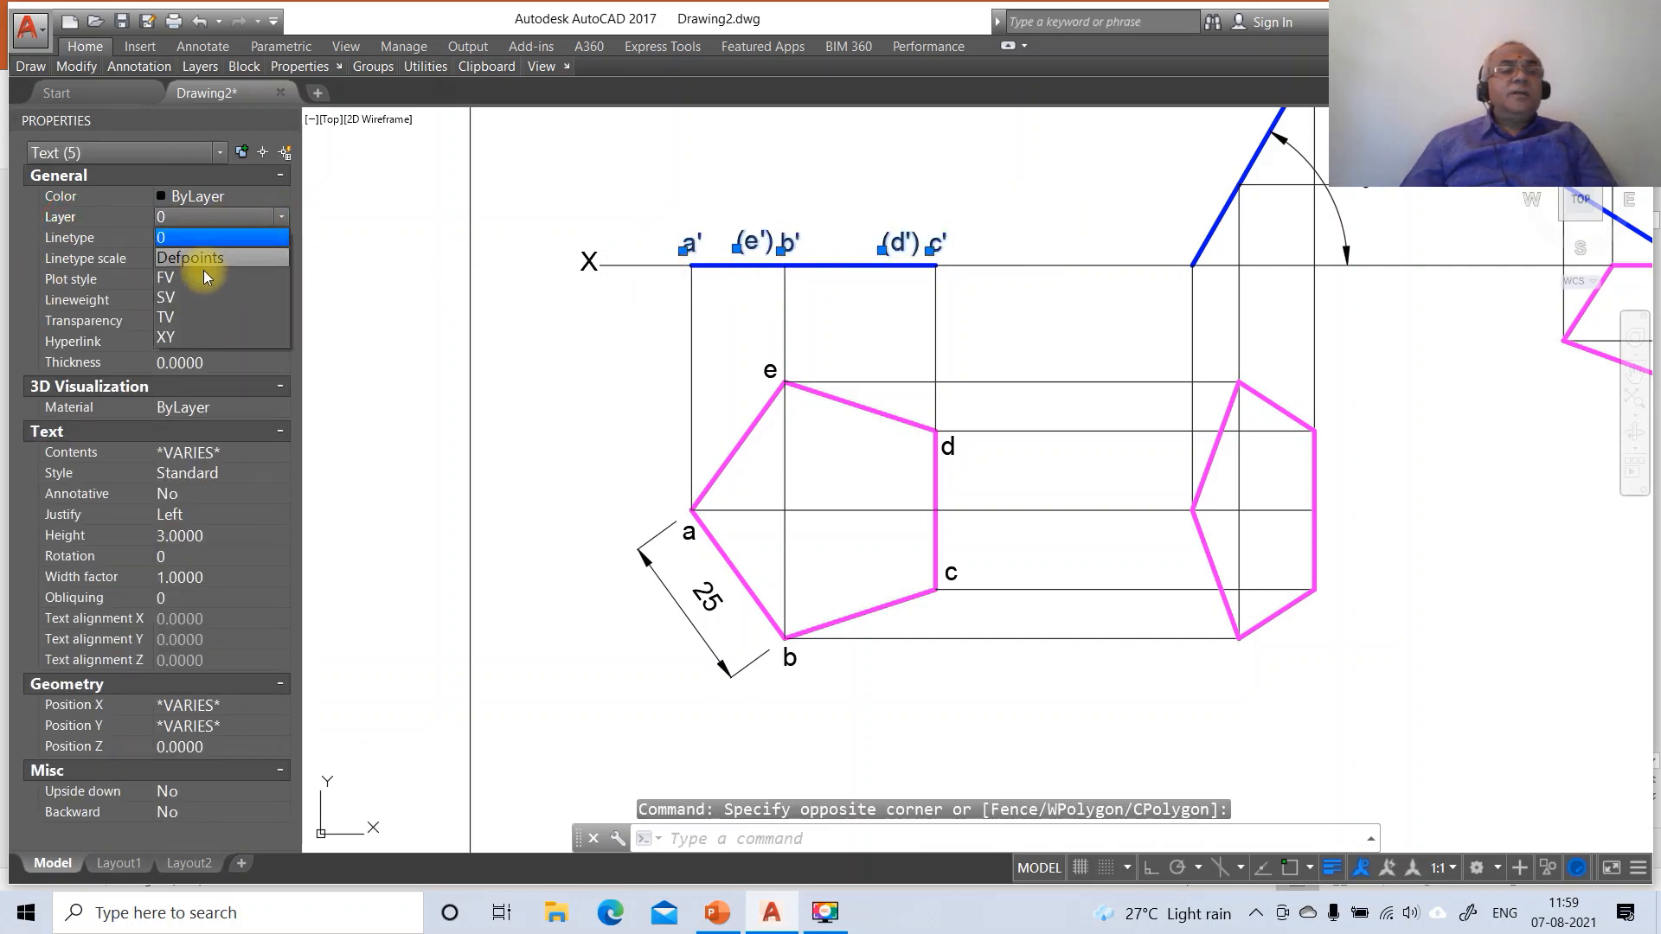
left_click(211, 264)
key("Escape")
key("Escape")
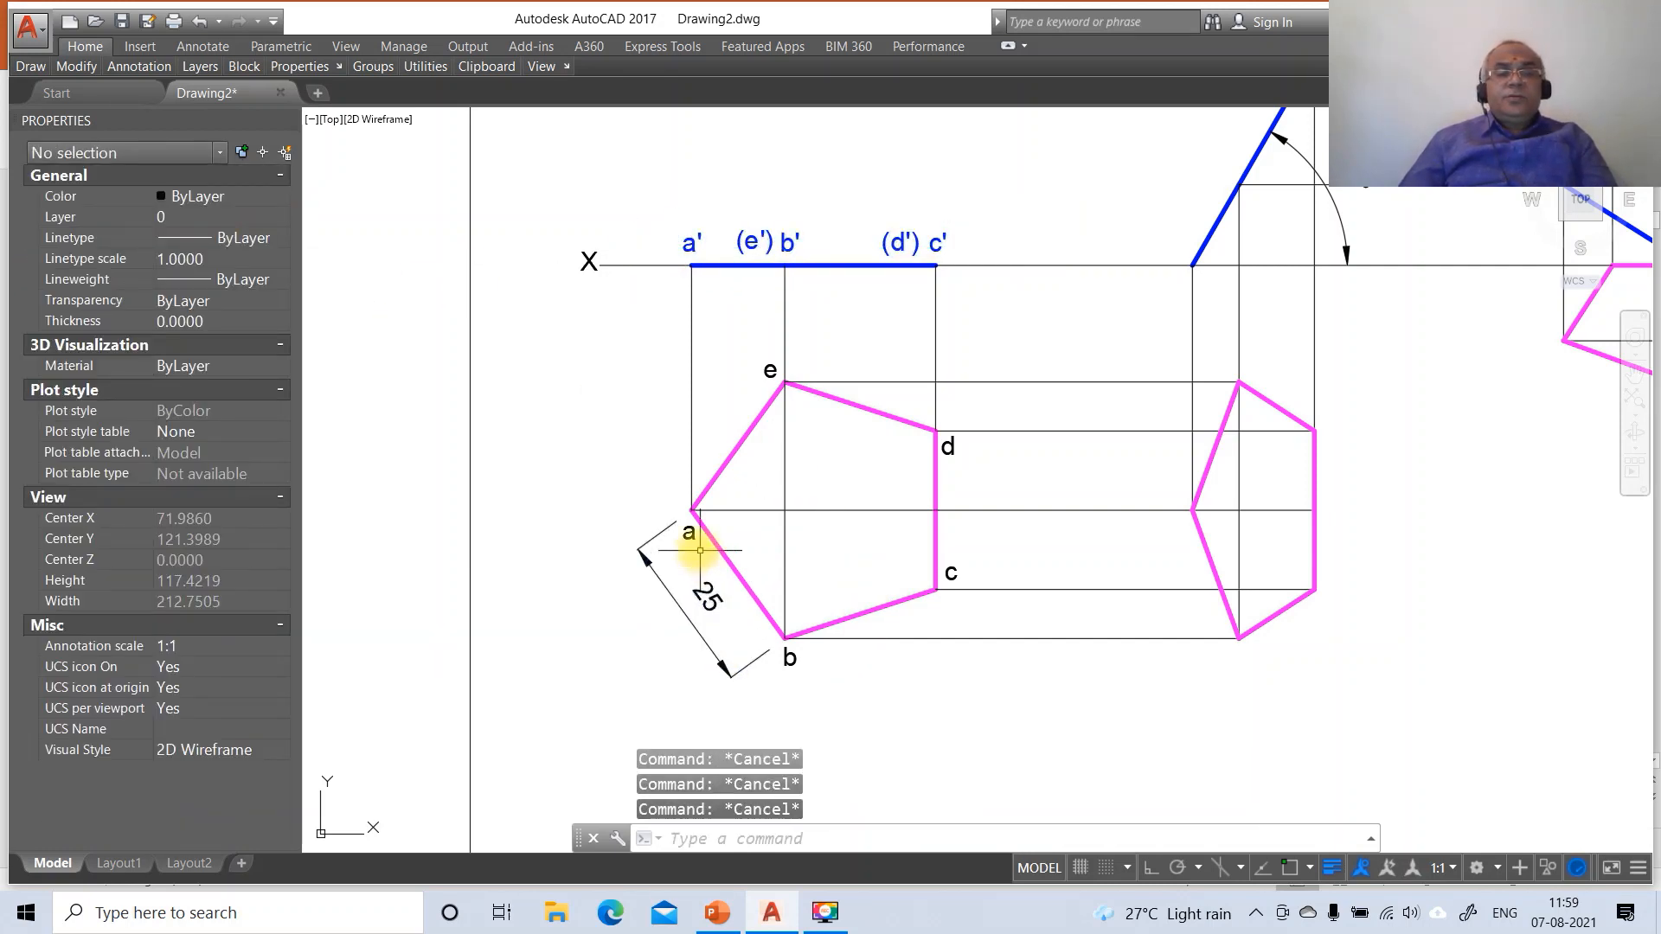
Put the pentagon's corner labels a, b, c, d and e on the TV layer
left_click(689, 533)
left_click(789, 657)
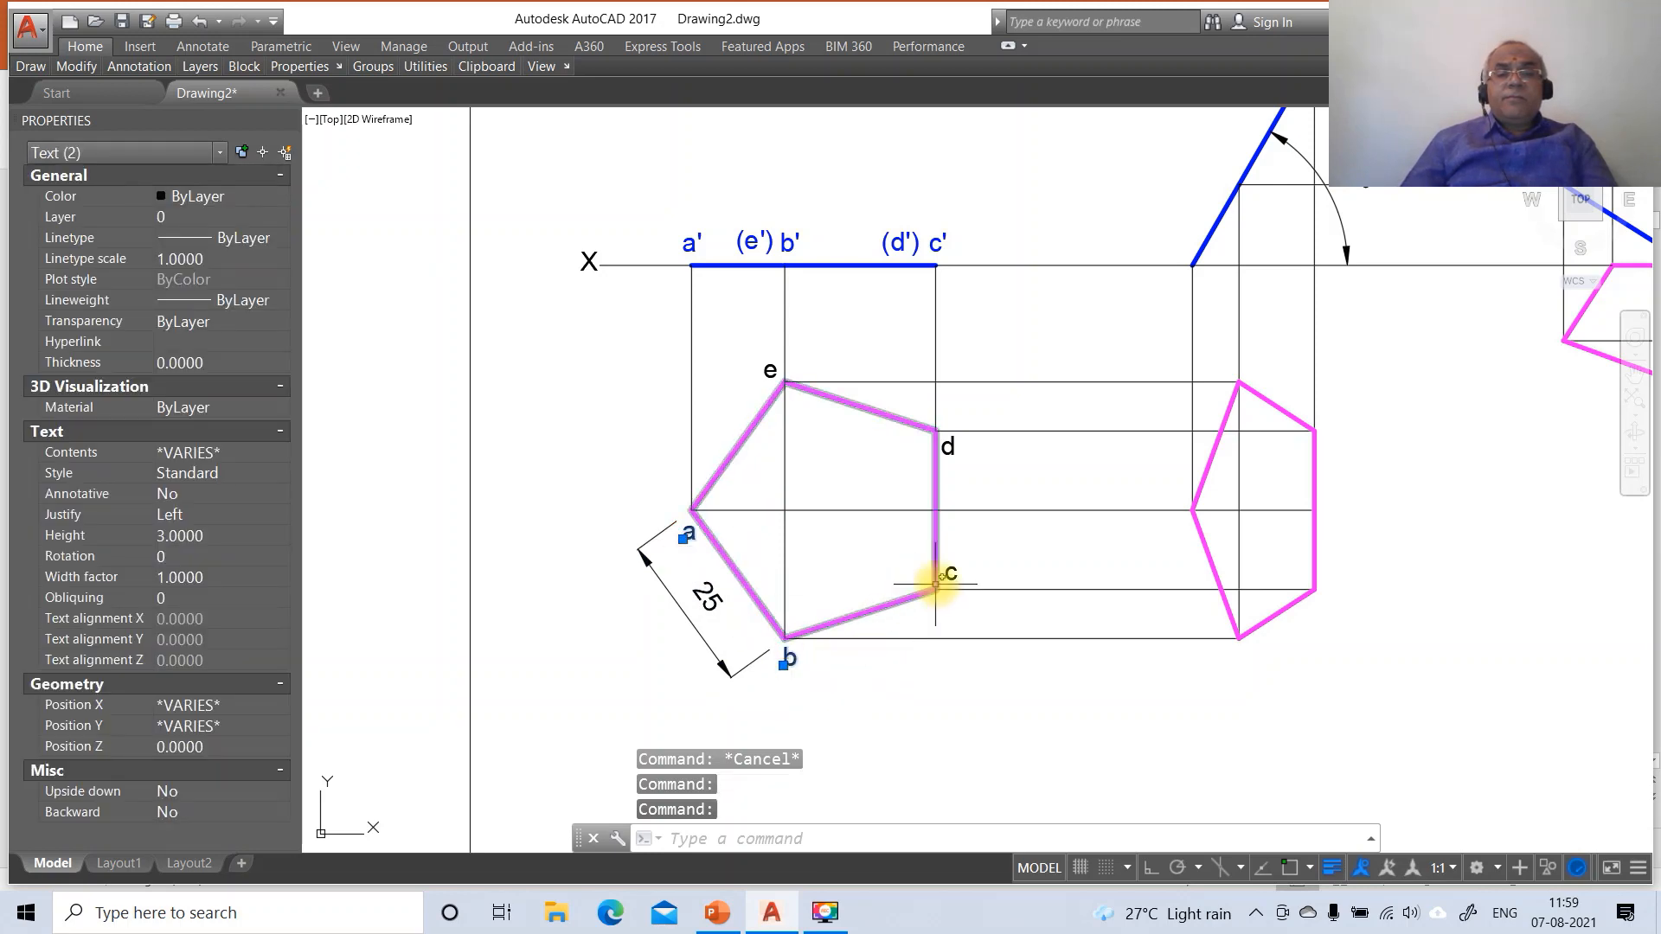
left_click(948, 573)
left_click(943, 448)
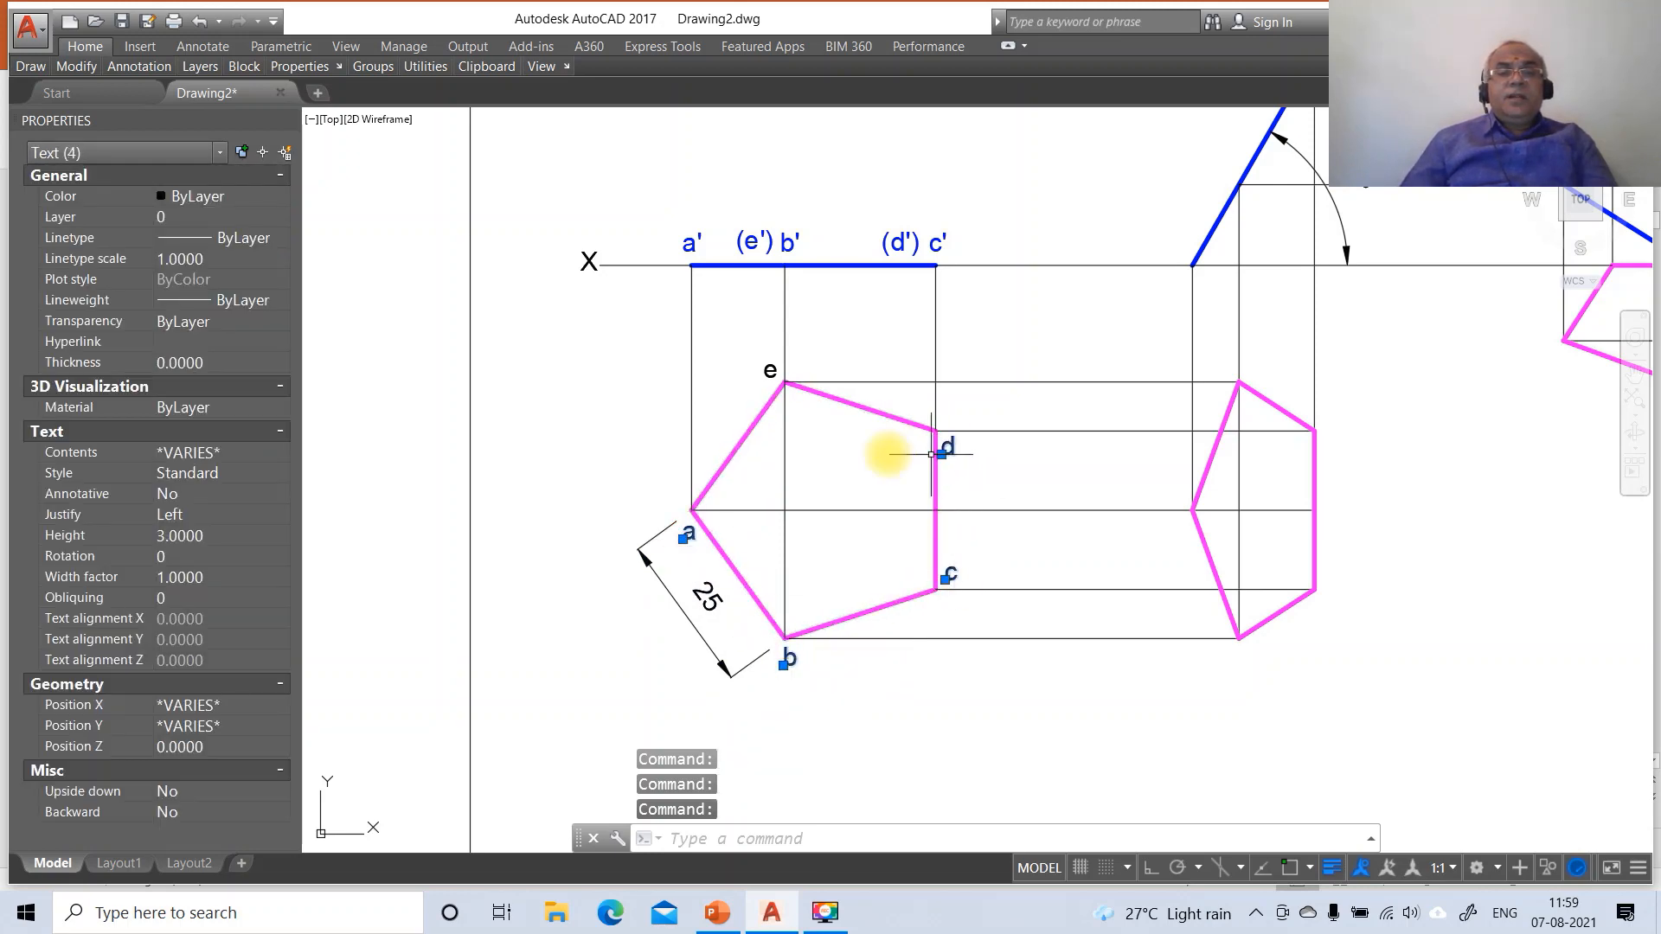
left_click(769, 372)
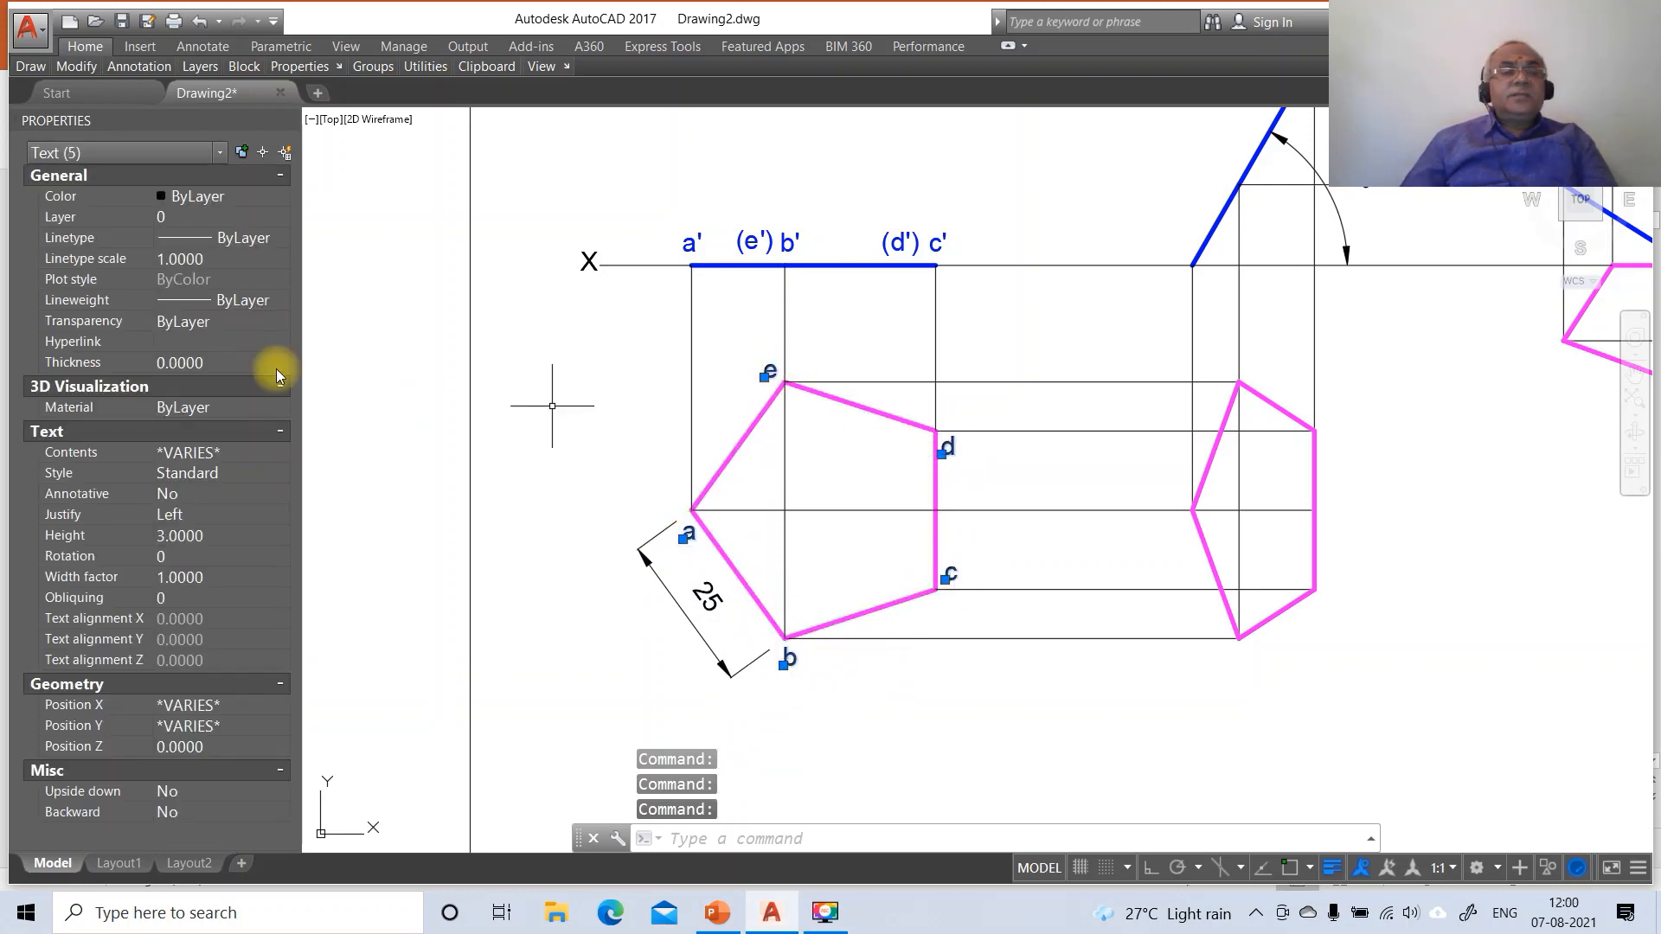
left_click(281, 216)
left_click(190, 310)
key("Escape")
key("Escape")
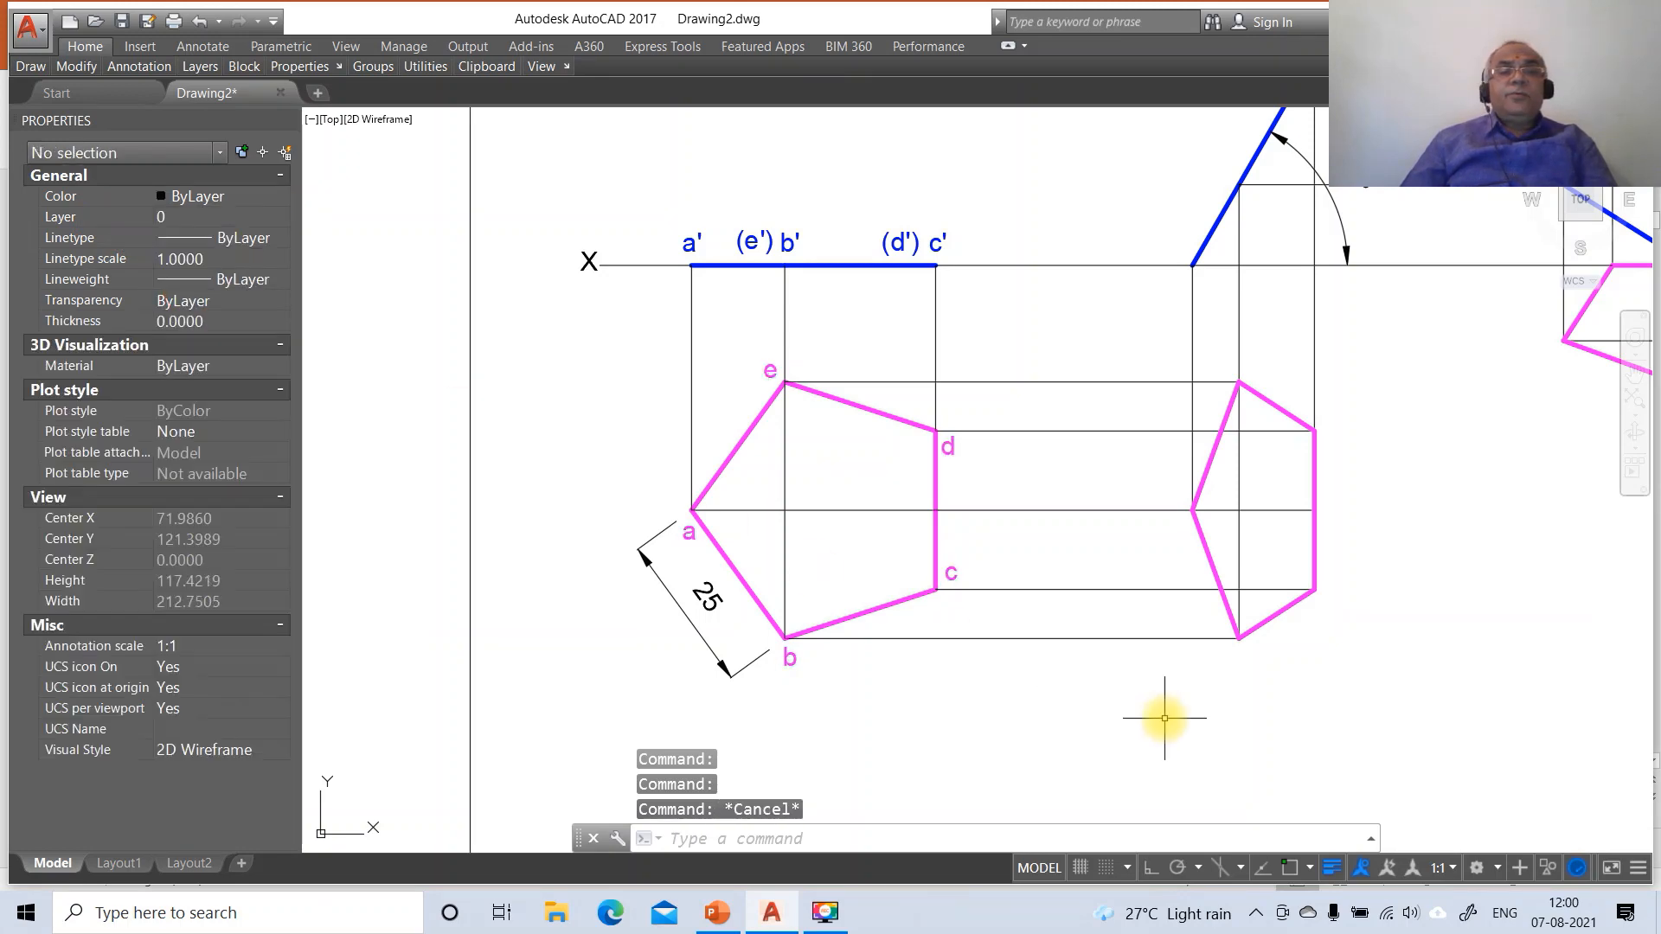
Move the X1 label down, closer to the upper end of the vertical reference line
type("z")
key("Return")
type("p")
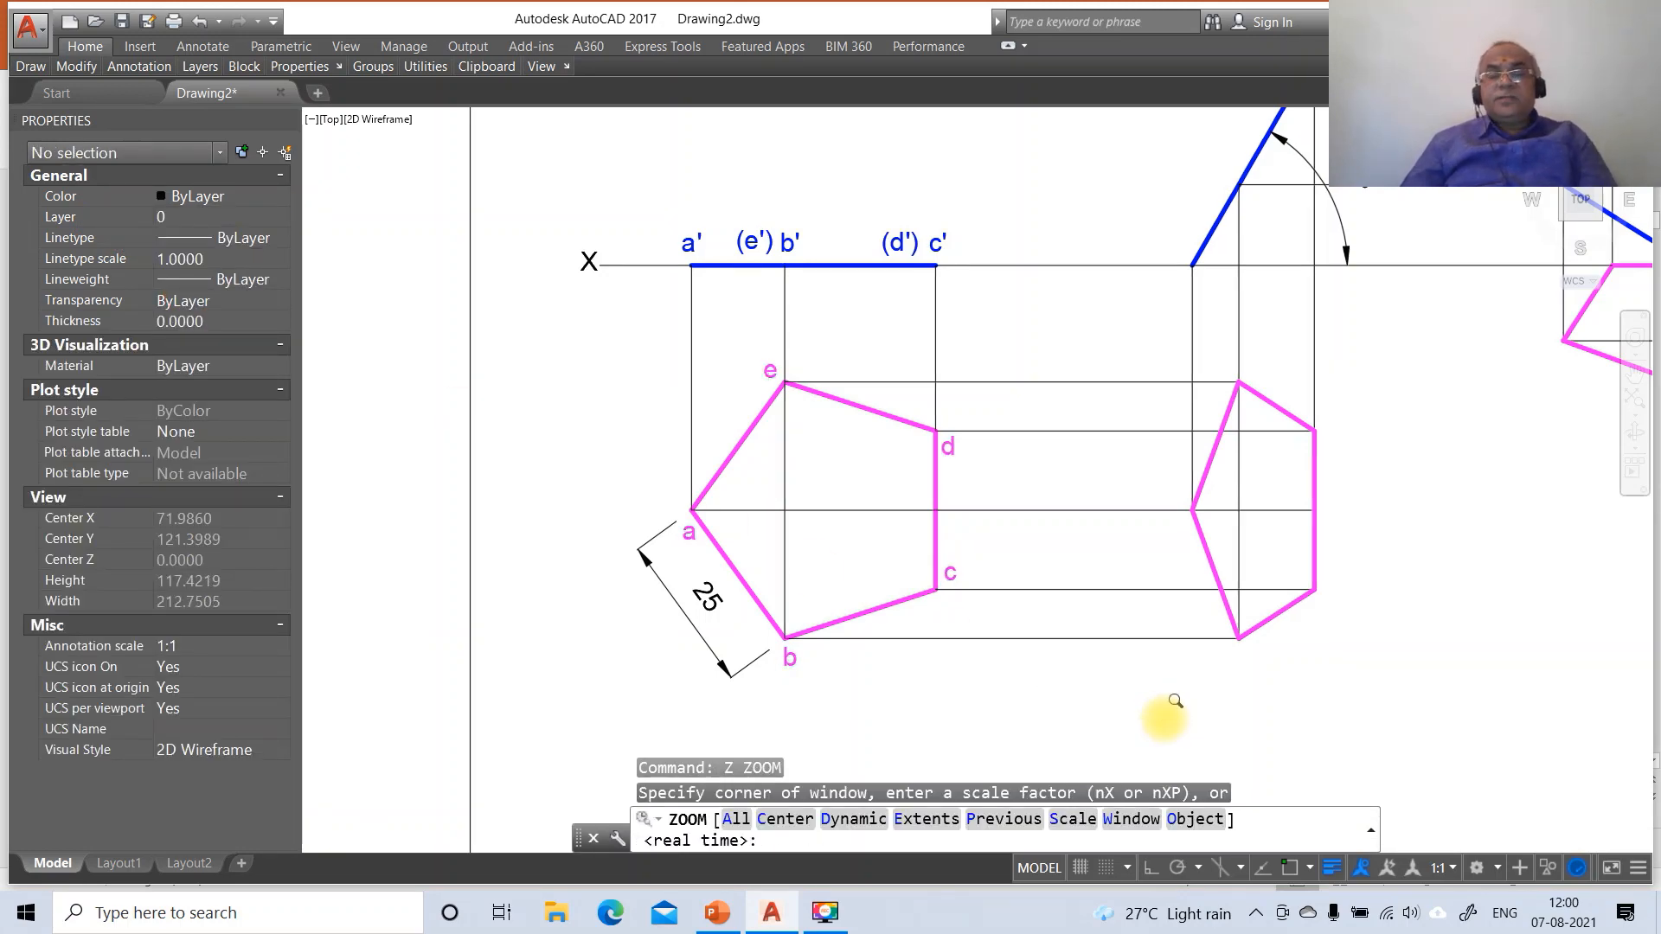
key("Return")
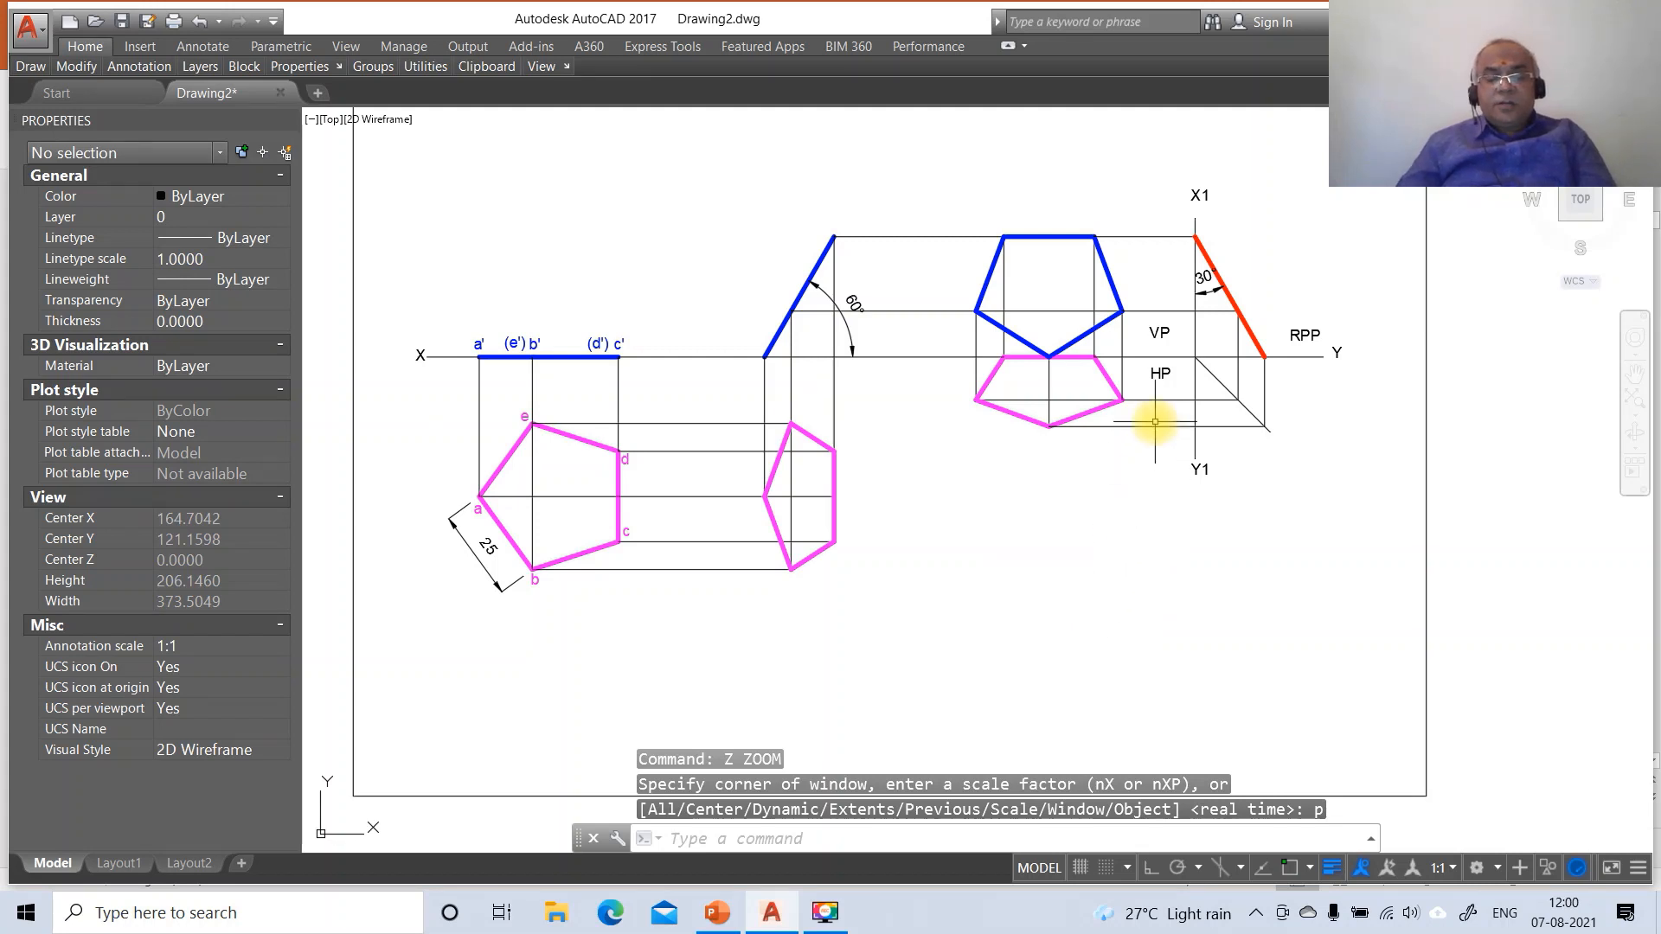
type("m")
key("Return")
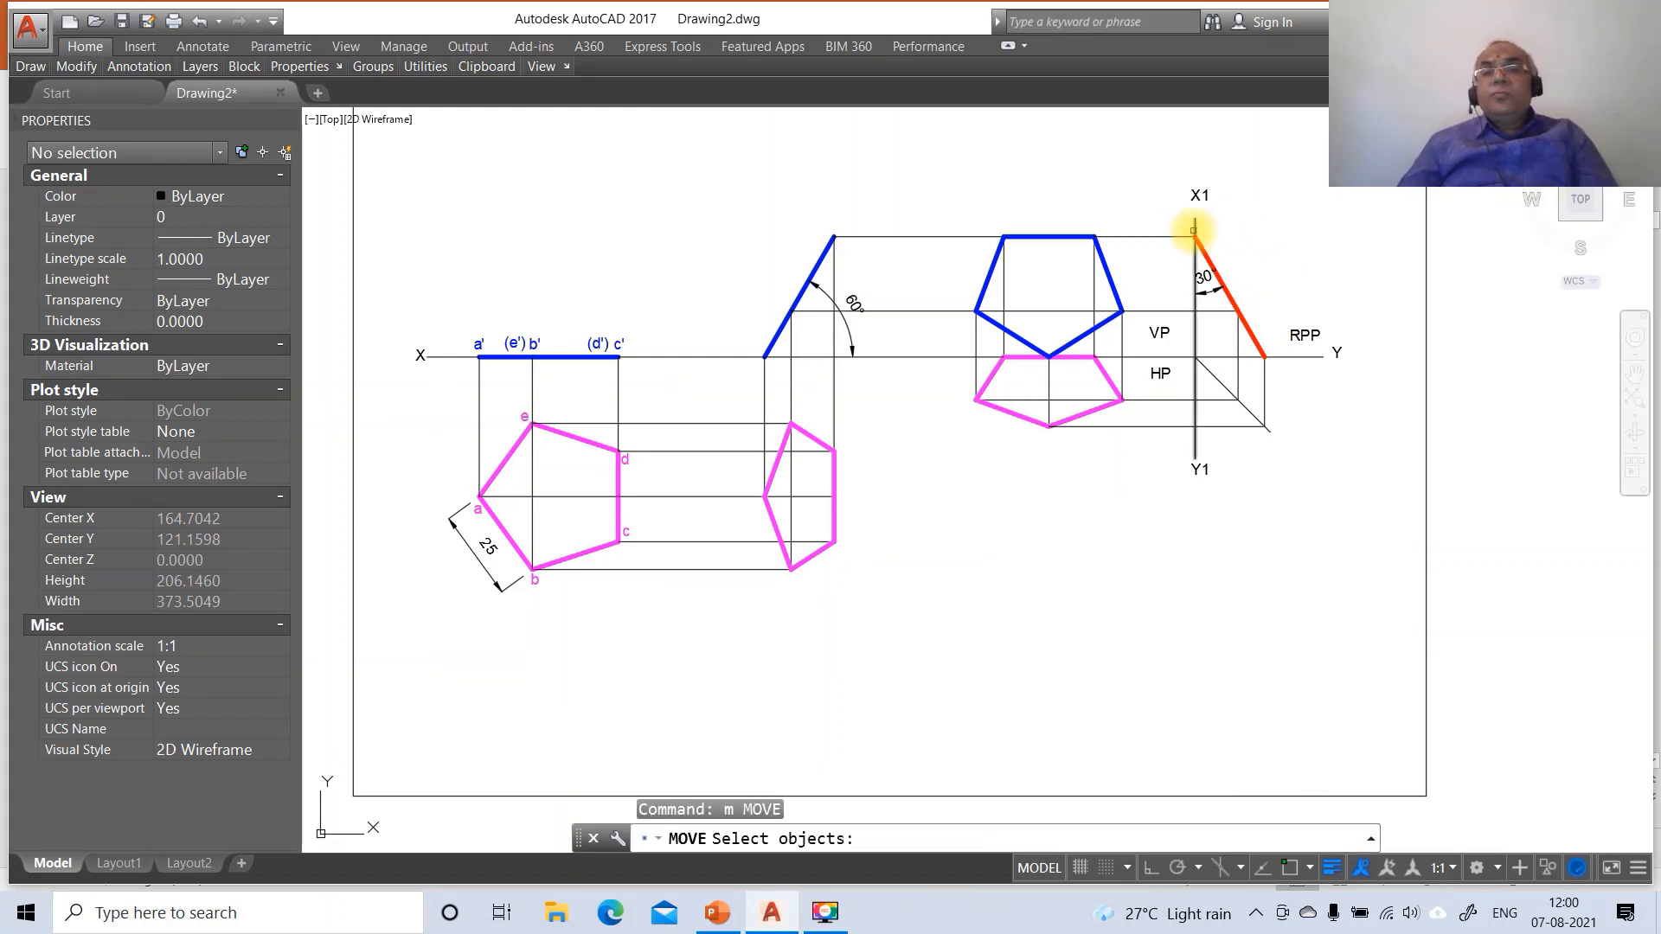
left_click(1202, 194)
key("Return")
left_click(1264, 226)
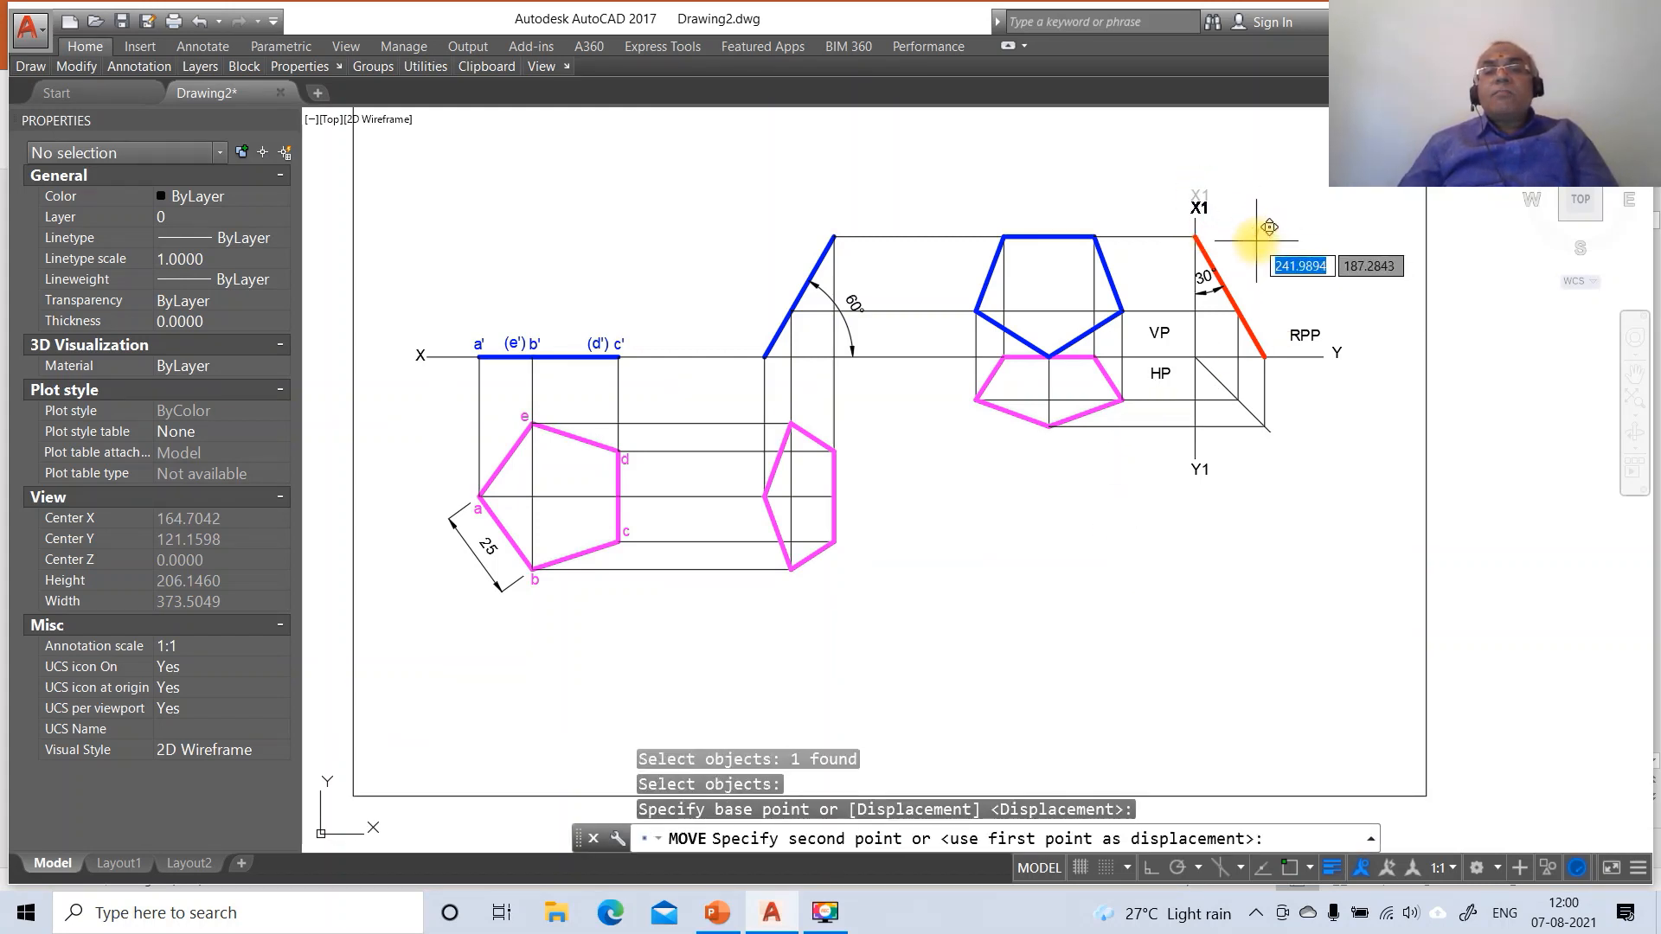
left_click(1262, 238)
Move the RPP label down, closer to the horizontal reference line
key("Return")
left_click(1300, 333)
key("Return")
left_click(1302, 344)
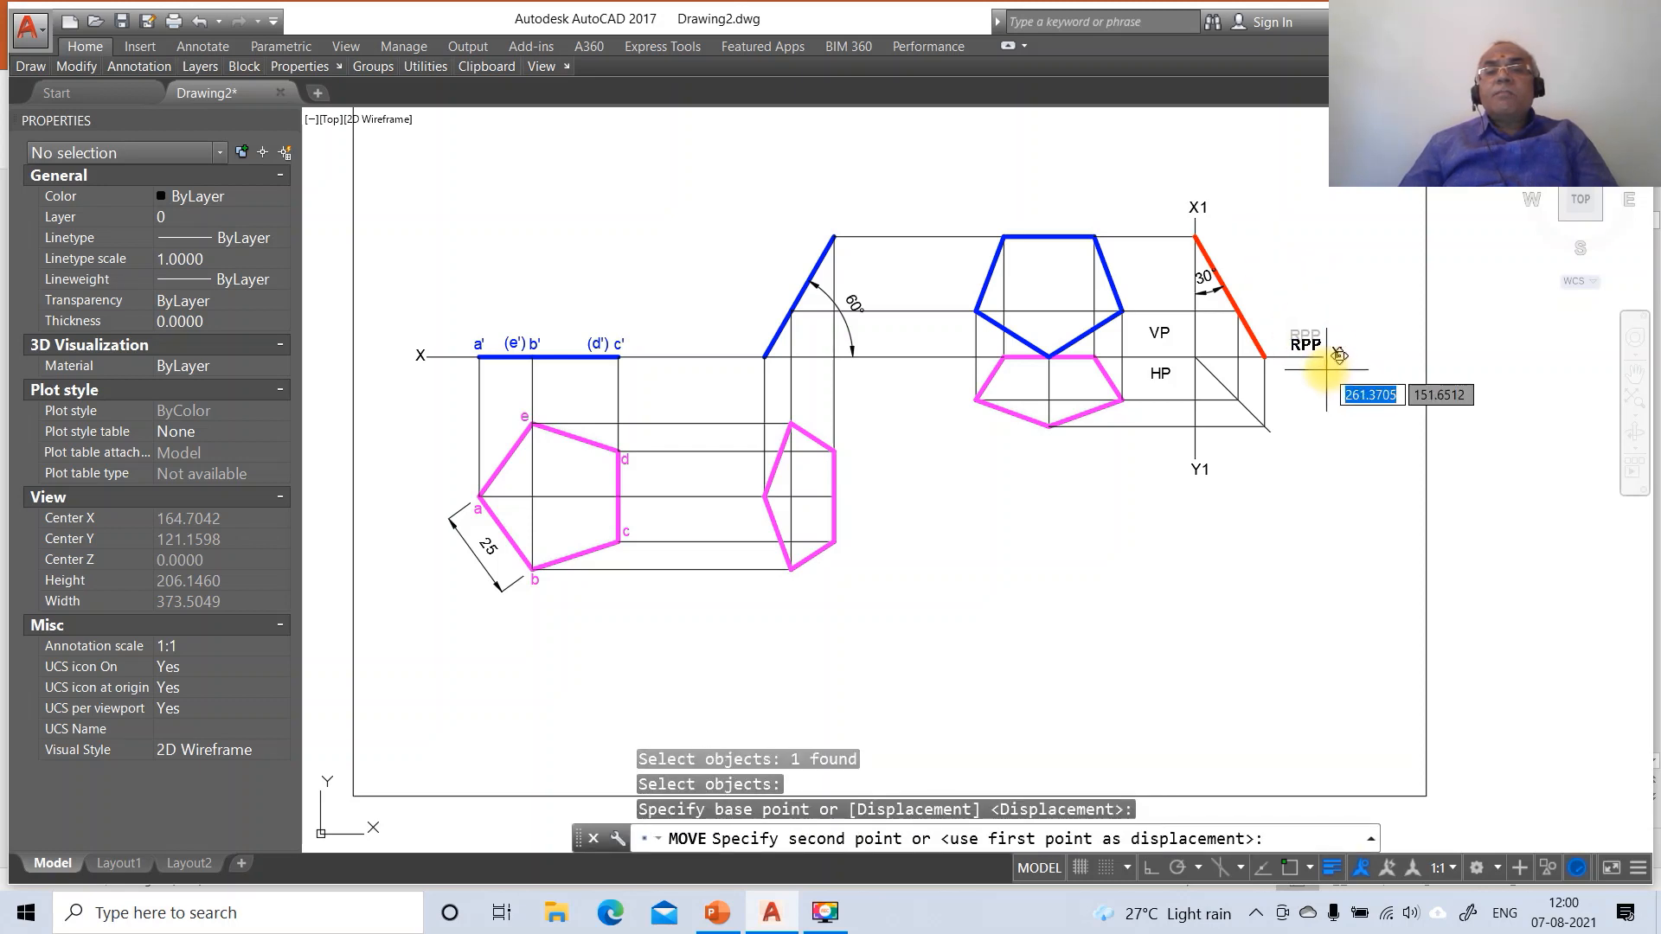
left_click(1303, 354)
Move the Y label slightly so it sits level with the end of the horizontal reference line
key("Return")
left_click(1343, 353)
left_click(1333, 377)
key("Return")
left_click(1385, 419)
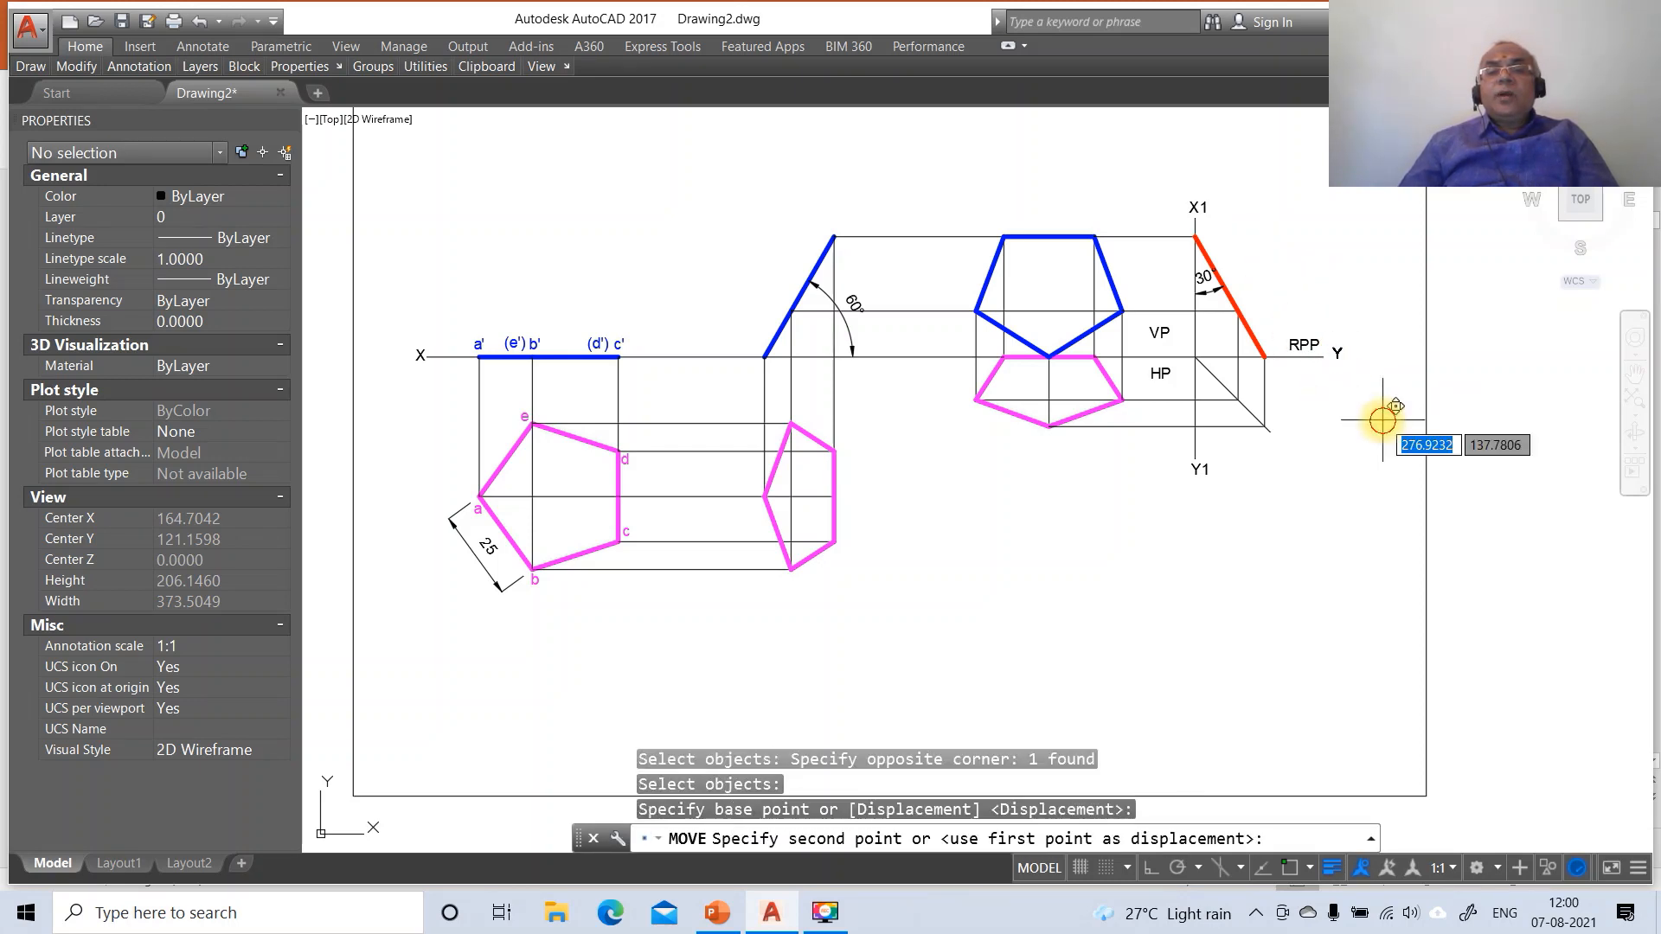
left_click(1380, 422)
Move the Y1 label slightly up, closer to the lower end of the vertical reference line
key("Return")
left_click(1184, 470)
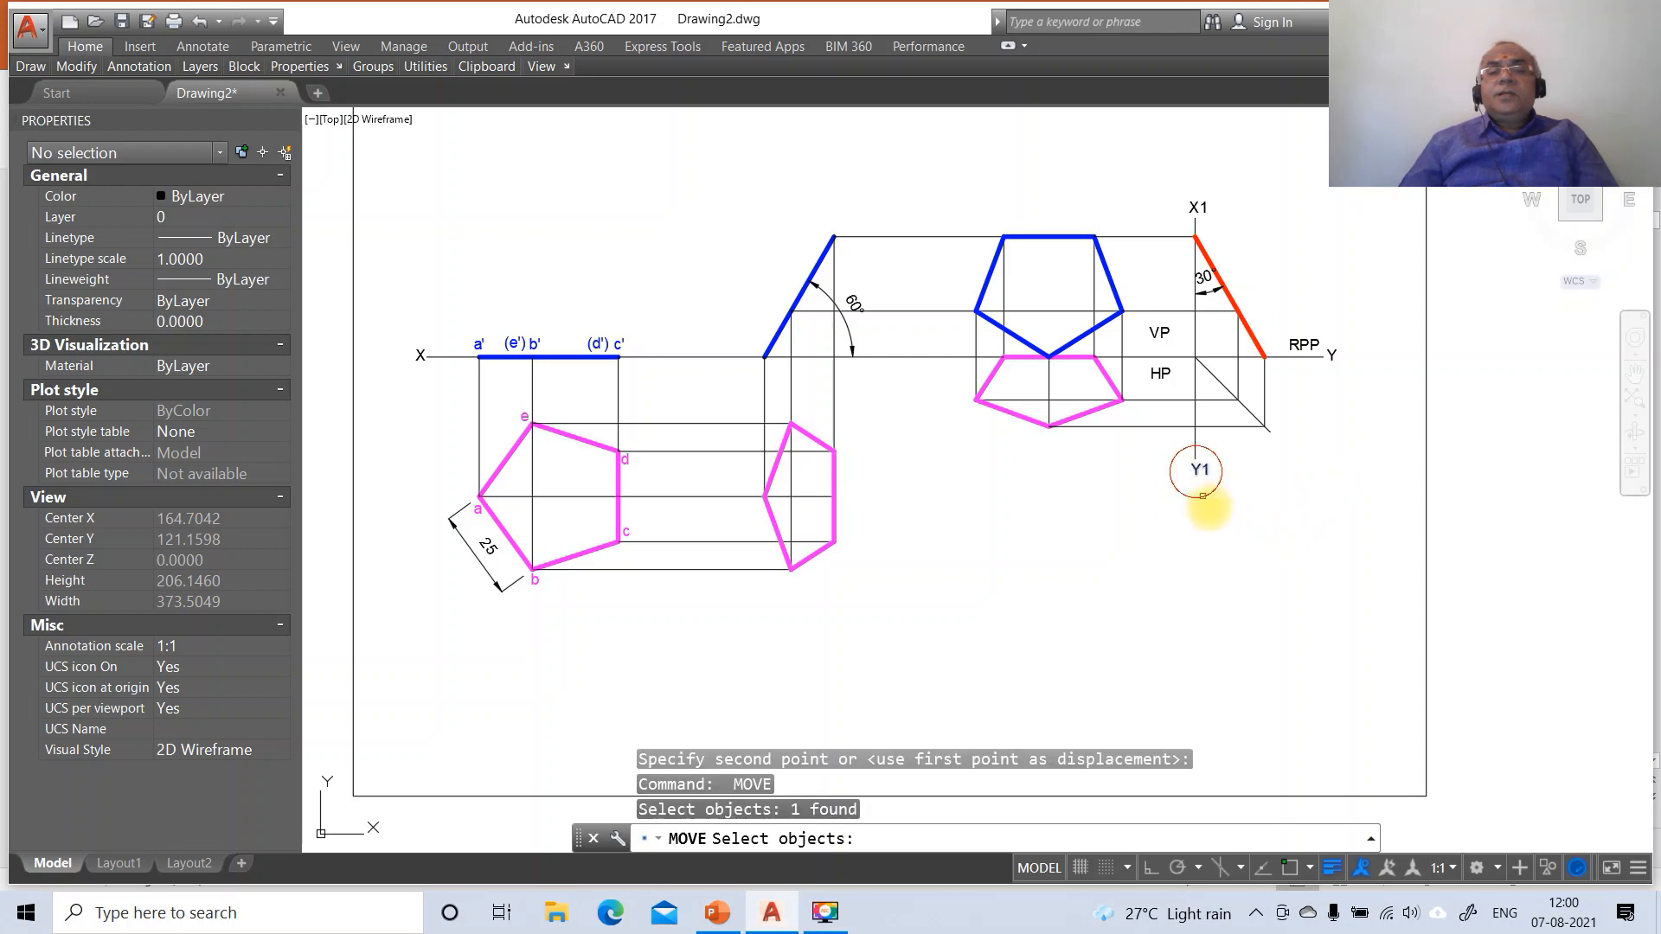
key("Return")
left_click(1214, 531)
left_click(1219, 531)
Move the VP label closer to the intersection of the horizontal and vertical reference lines
key("Return")
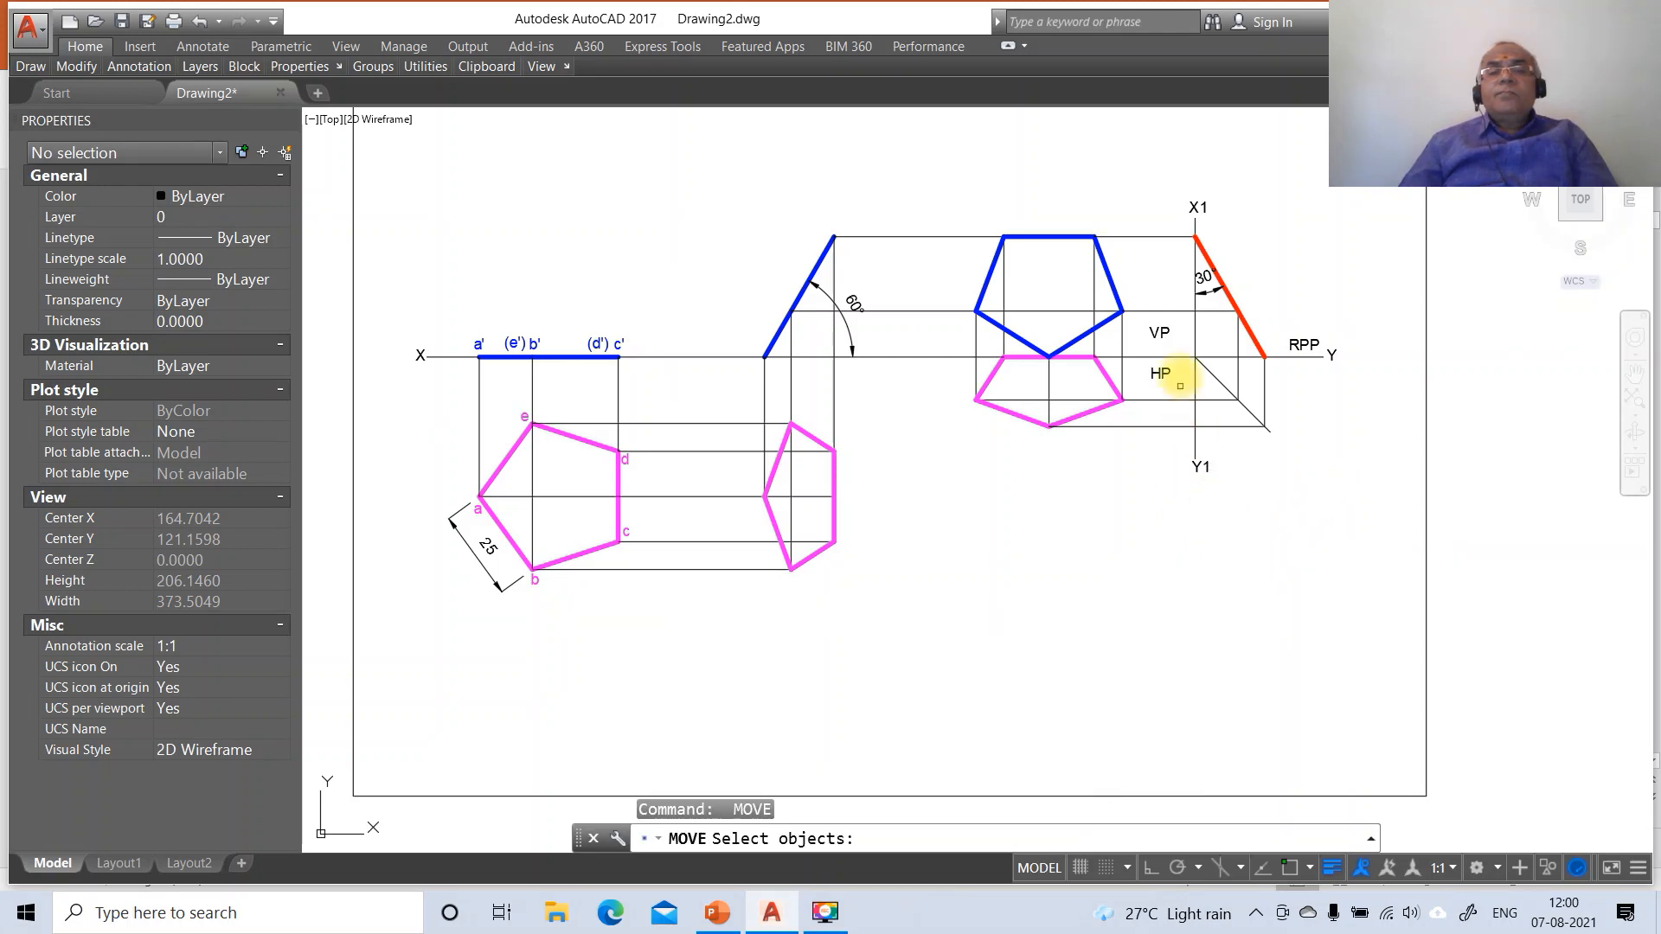
left_click(1159, 333)
key("Return")
left_click(1162, 335)
left_click(1176, 345)
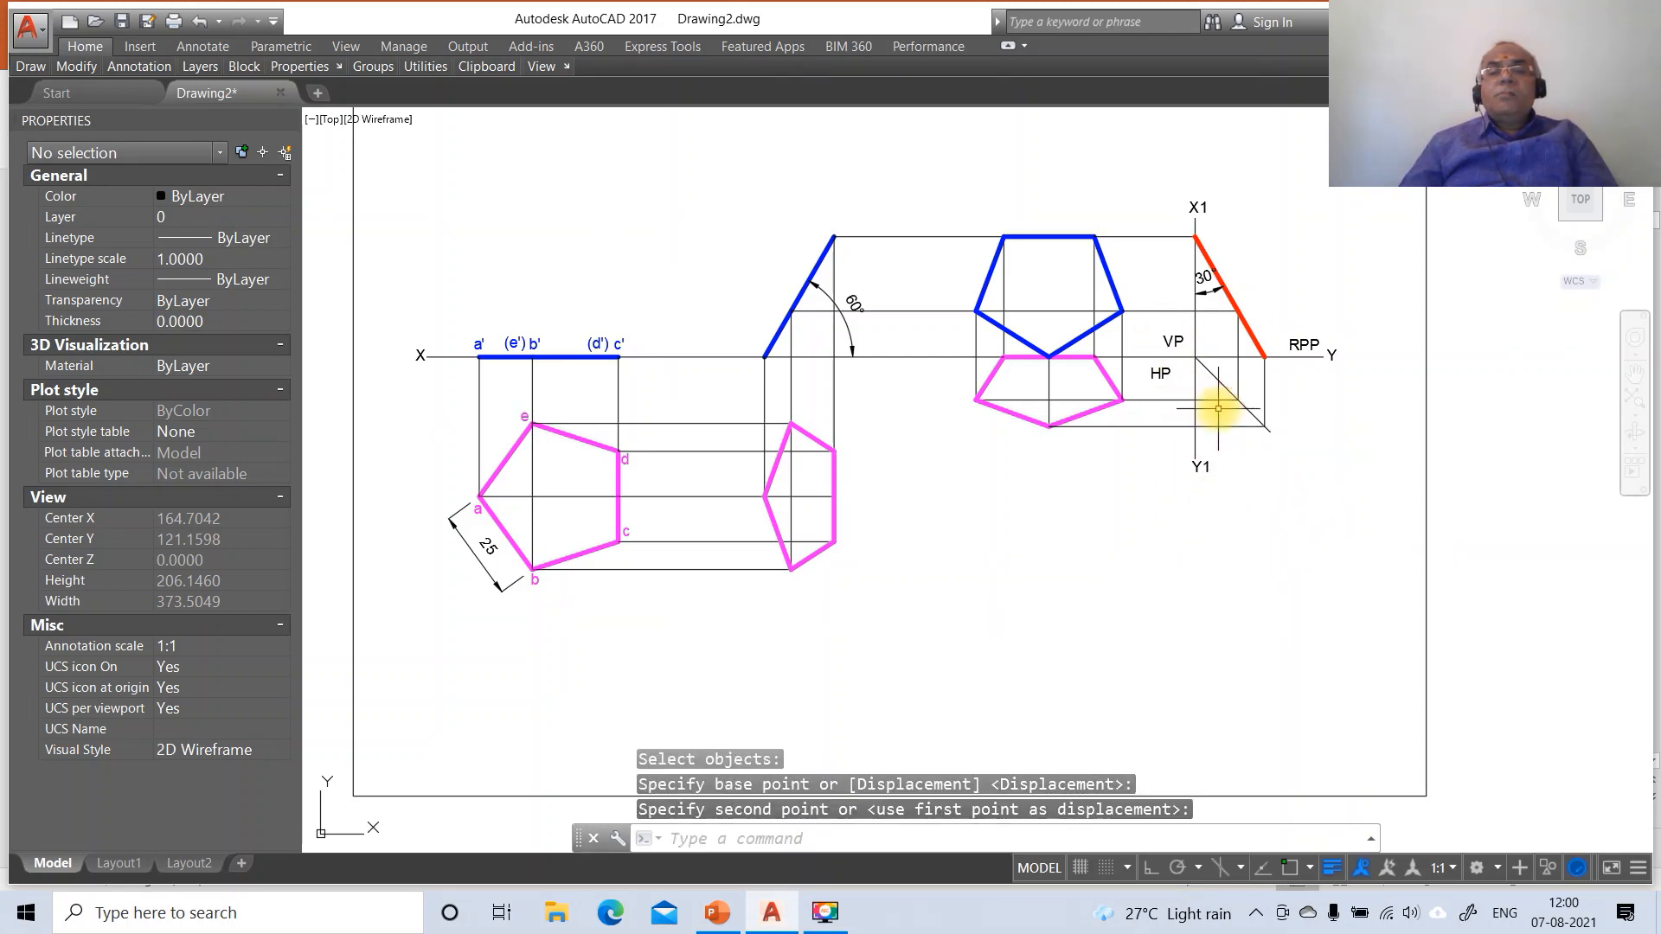
Move the HP label toward the vertical reference line so it sits directly below VP
key("Return")
left_click(1173, 380)
key("Return")
left_click(1192, 405)
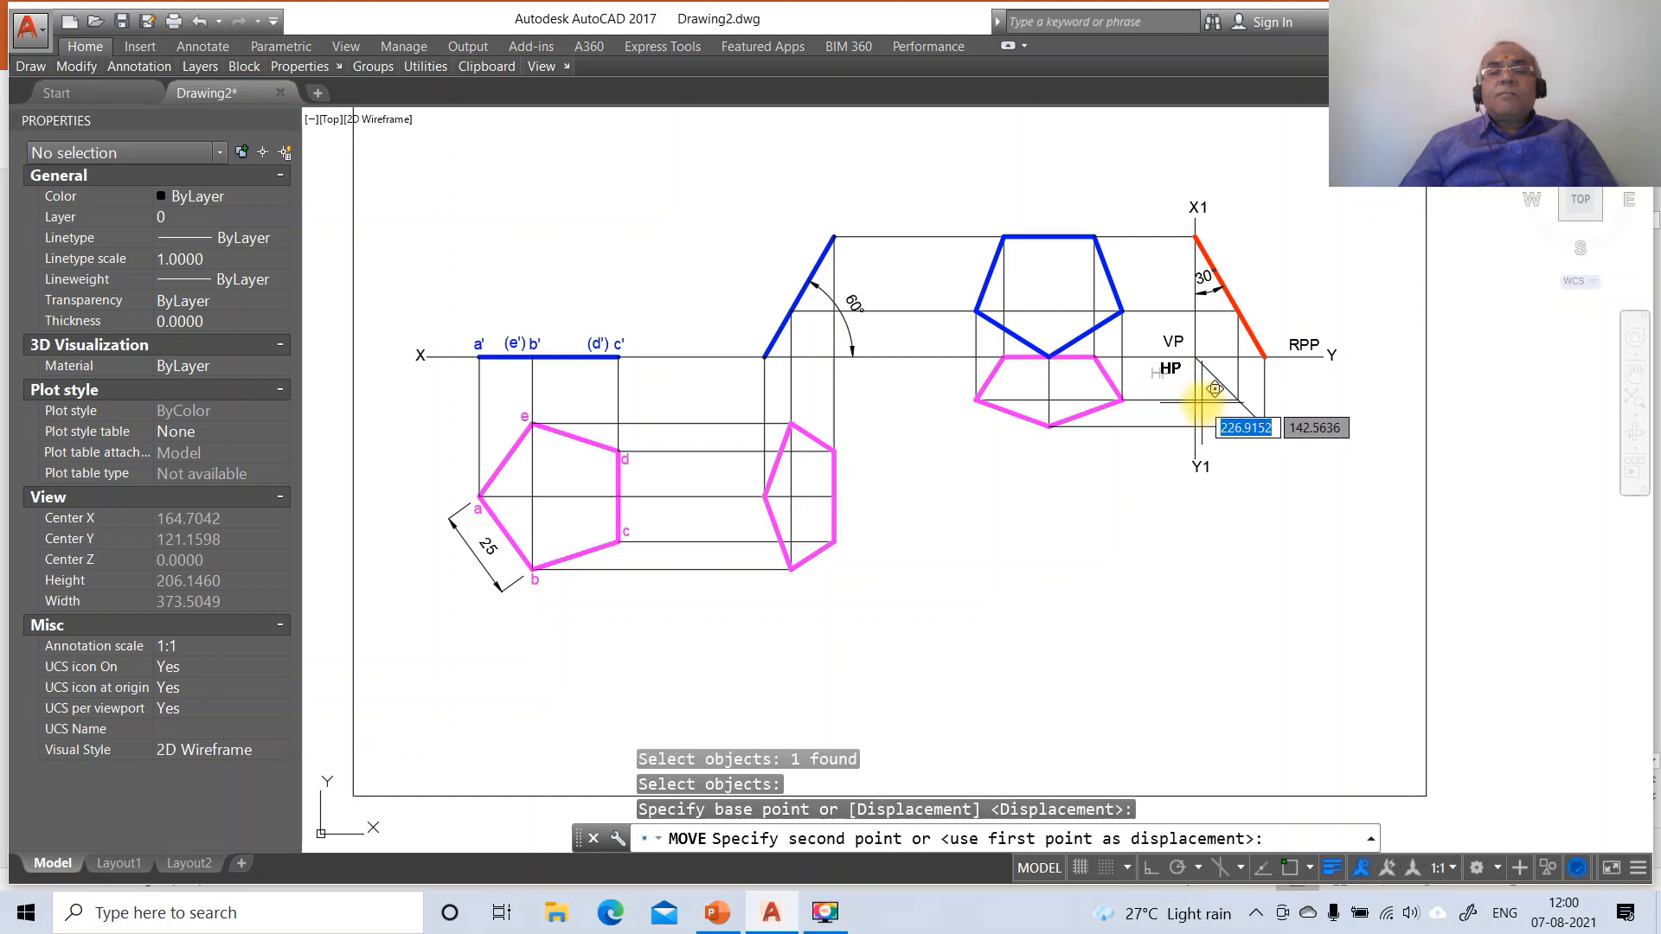
left_click(1205, 410)
mouse_move(1205, 411)
left_mouse_down()
mouse_move(871, 407)
mouse_move(1171, 538)
mouse_move(1119, 627)
left_mouse_up()
key("Escape")
key("Escape")
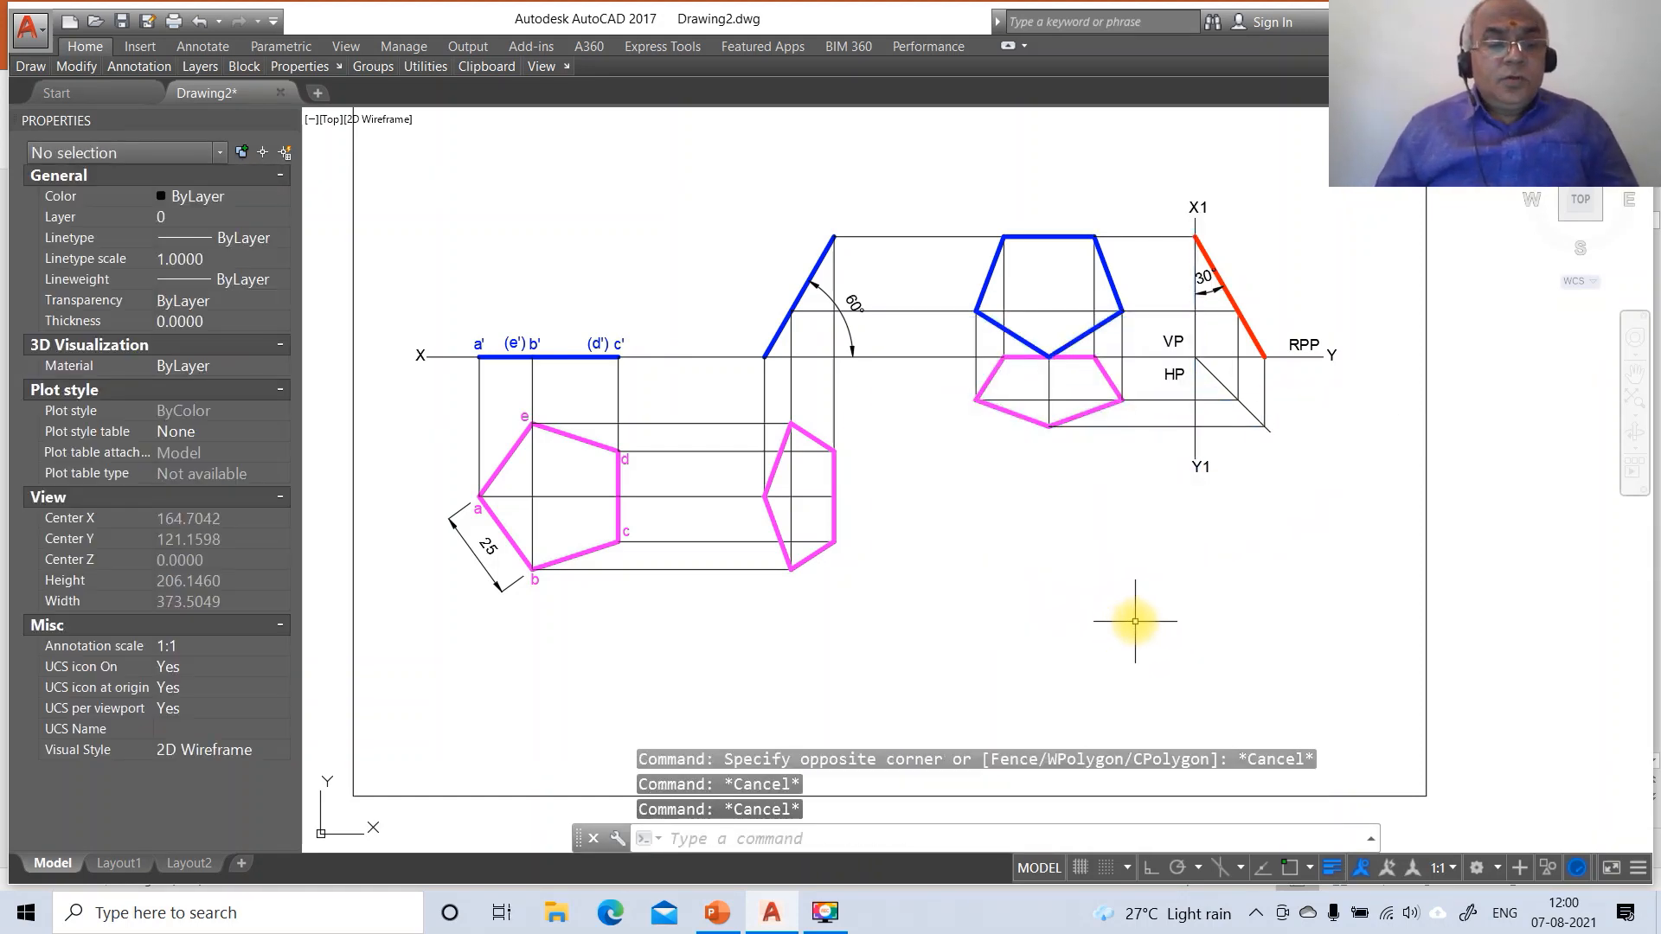
Use DIMTEDIT to relocate the 60° dimension inward, close to the inclined blue line's lower end
type("did")
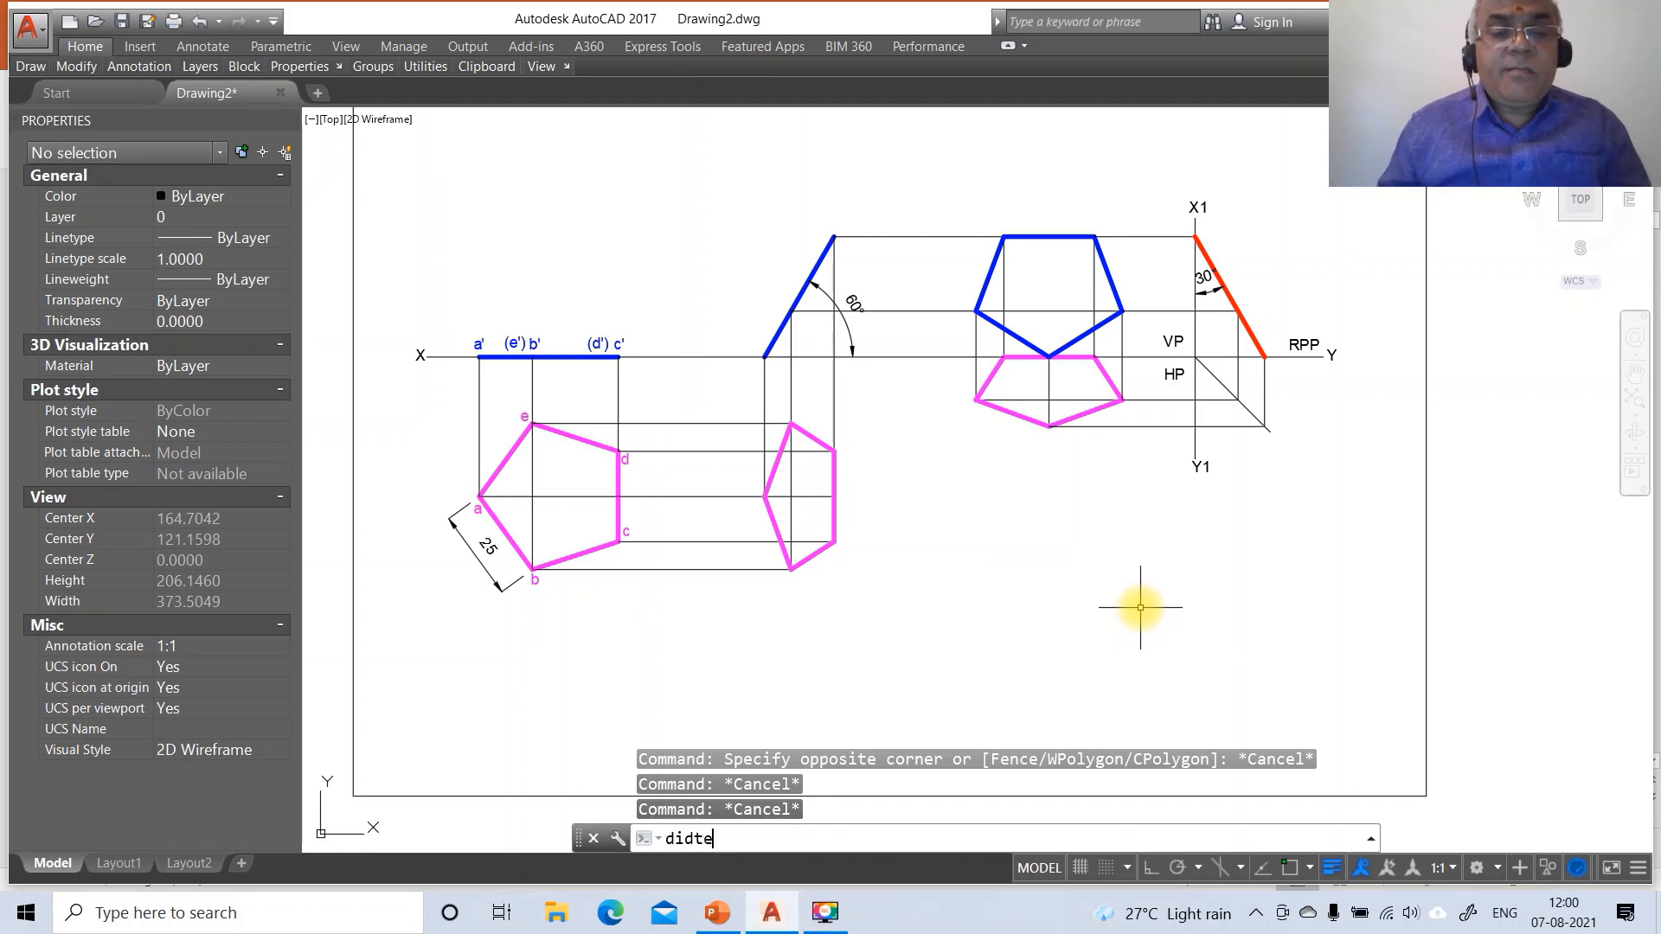
key("BackSpace")
type("mt")
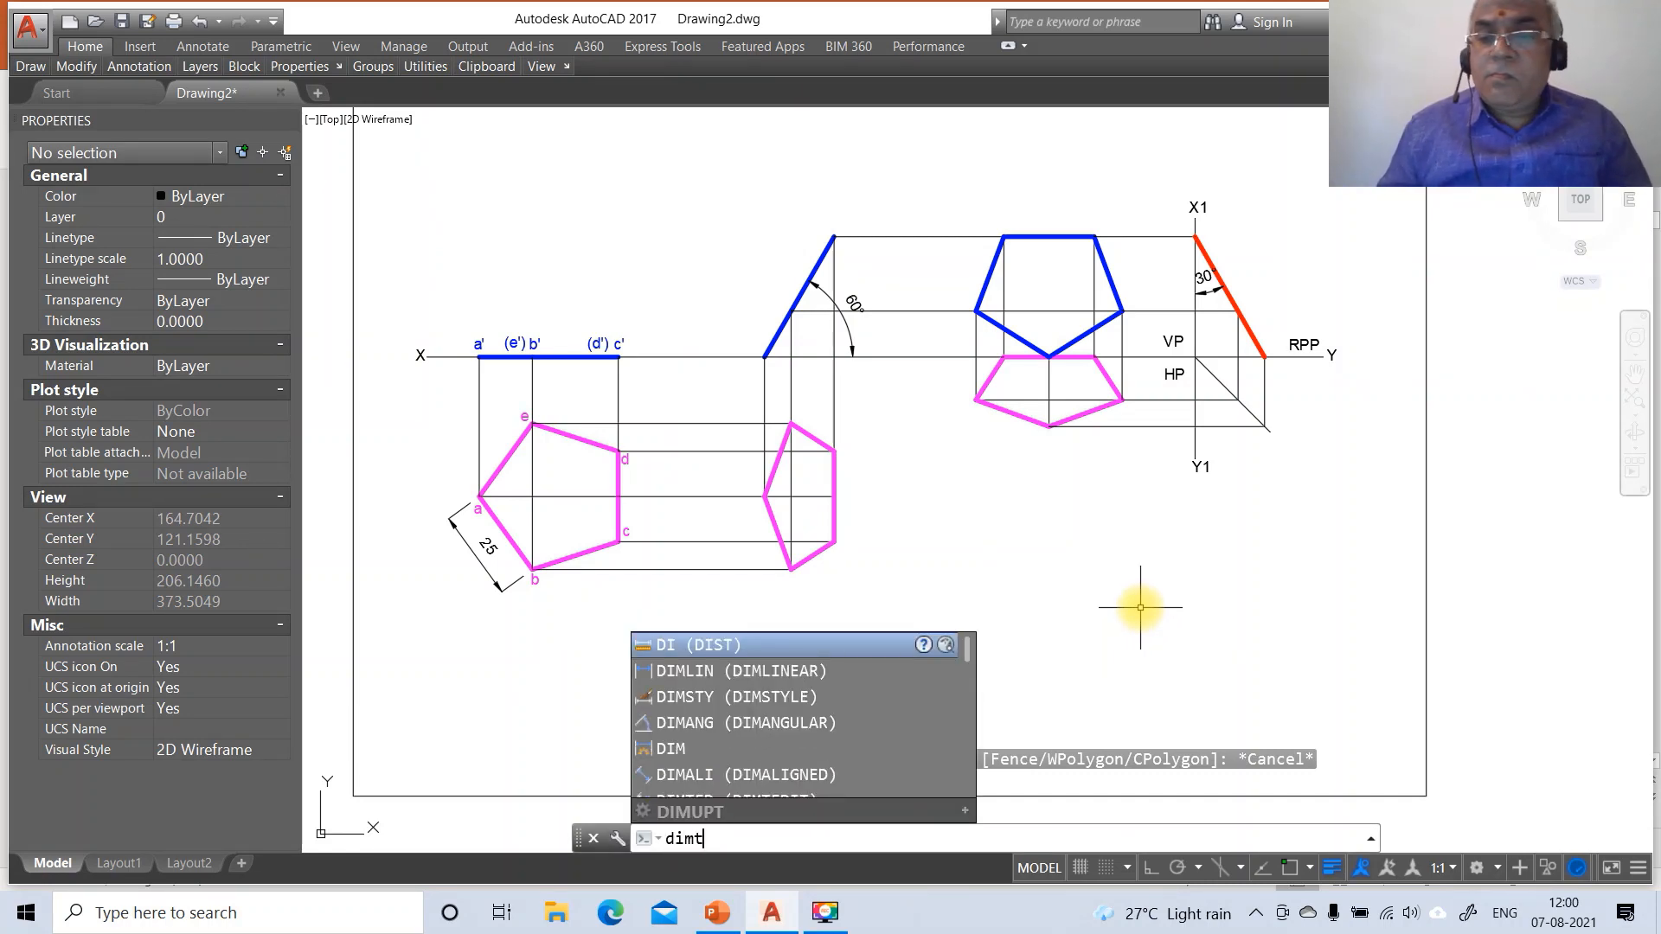
type("ed")
key("Return")
left_click(855, 303)
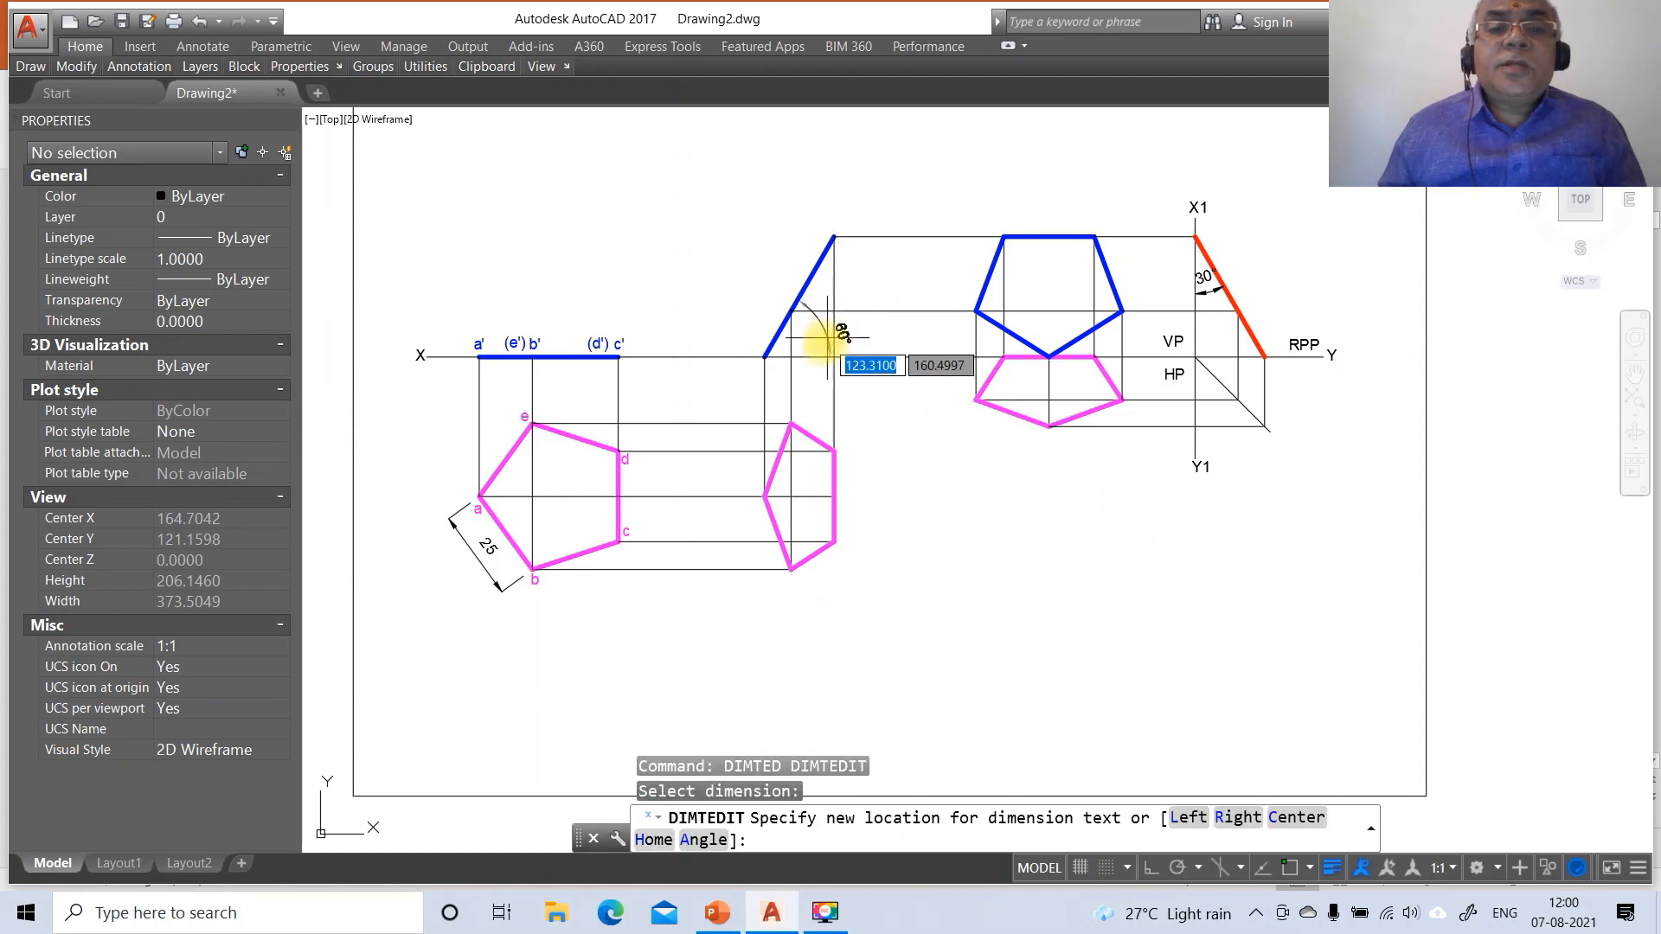
left_click(800, 332)
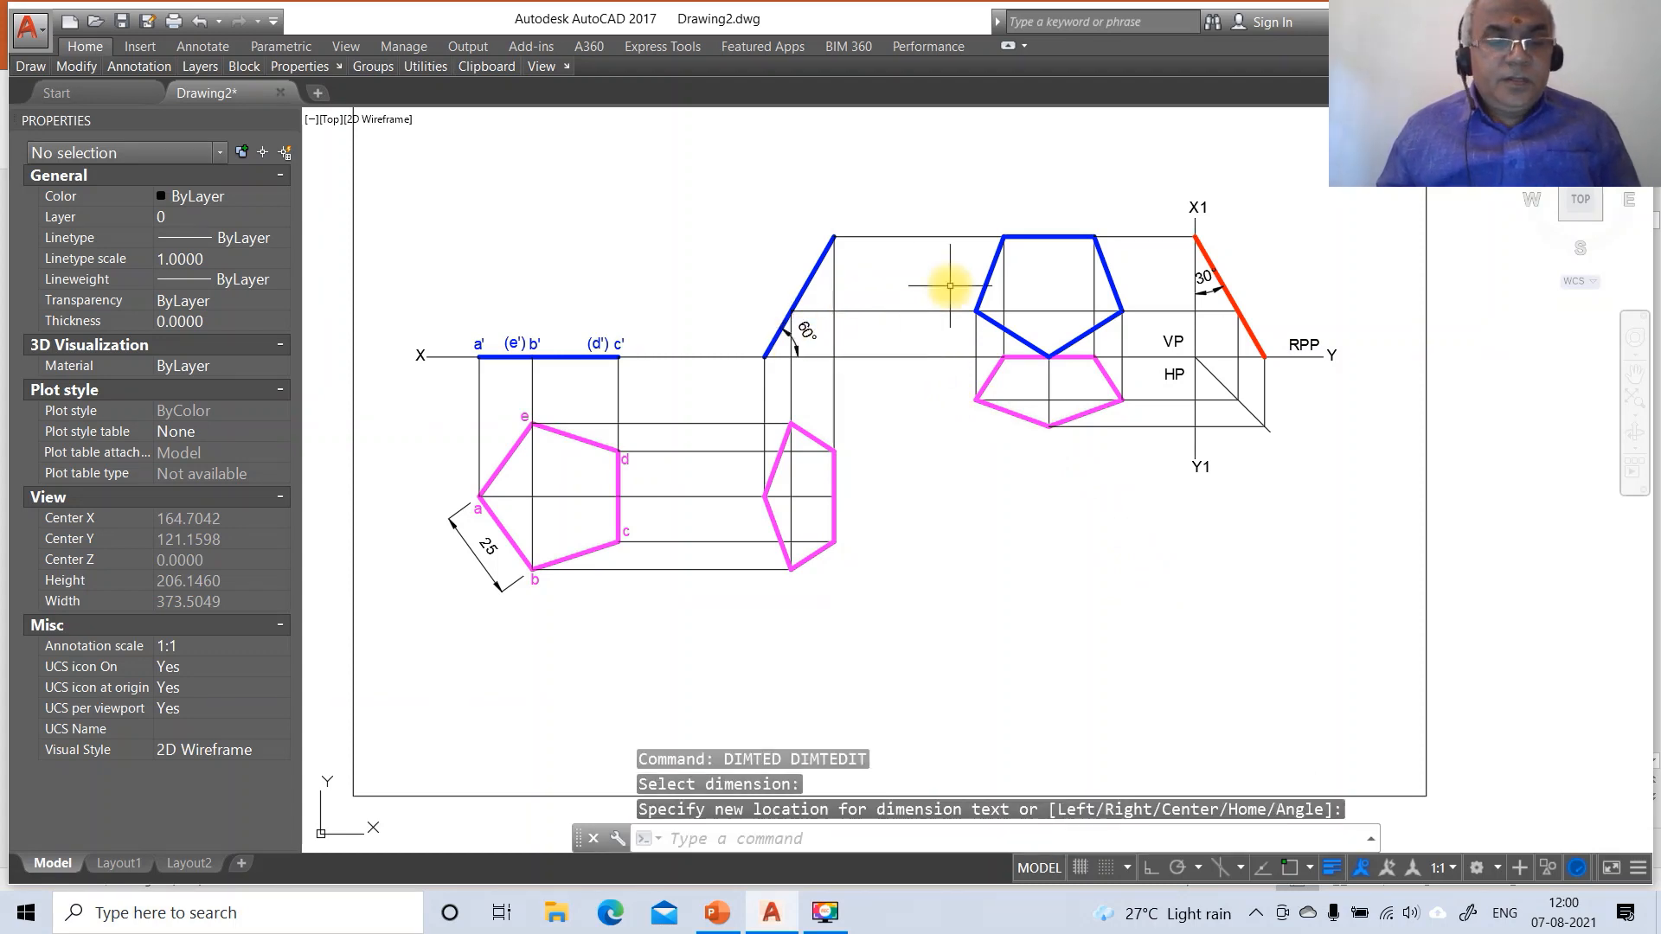
Copy label a' to the lower end of the inclined blue line
type("co")
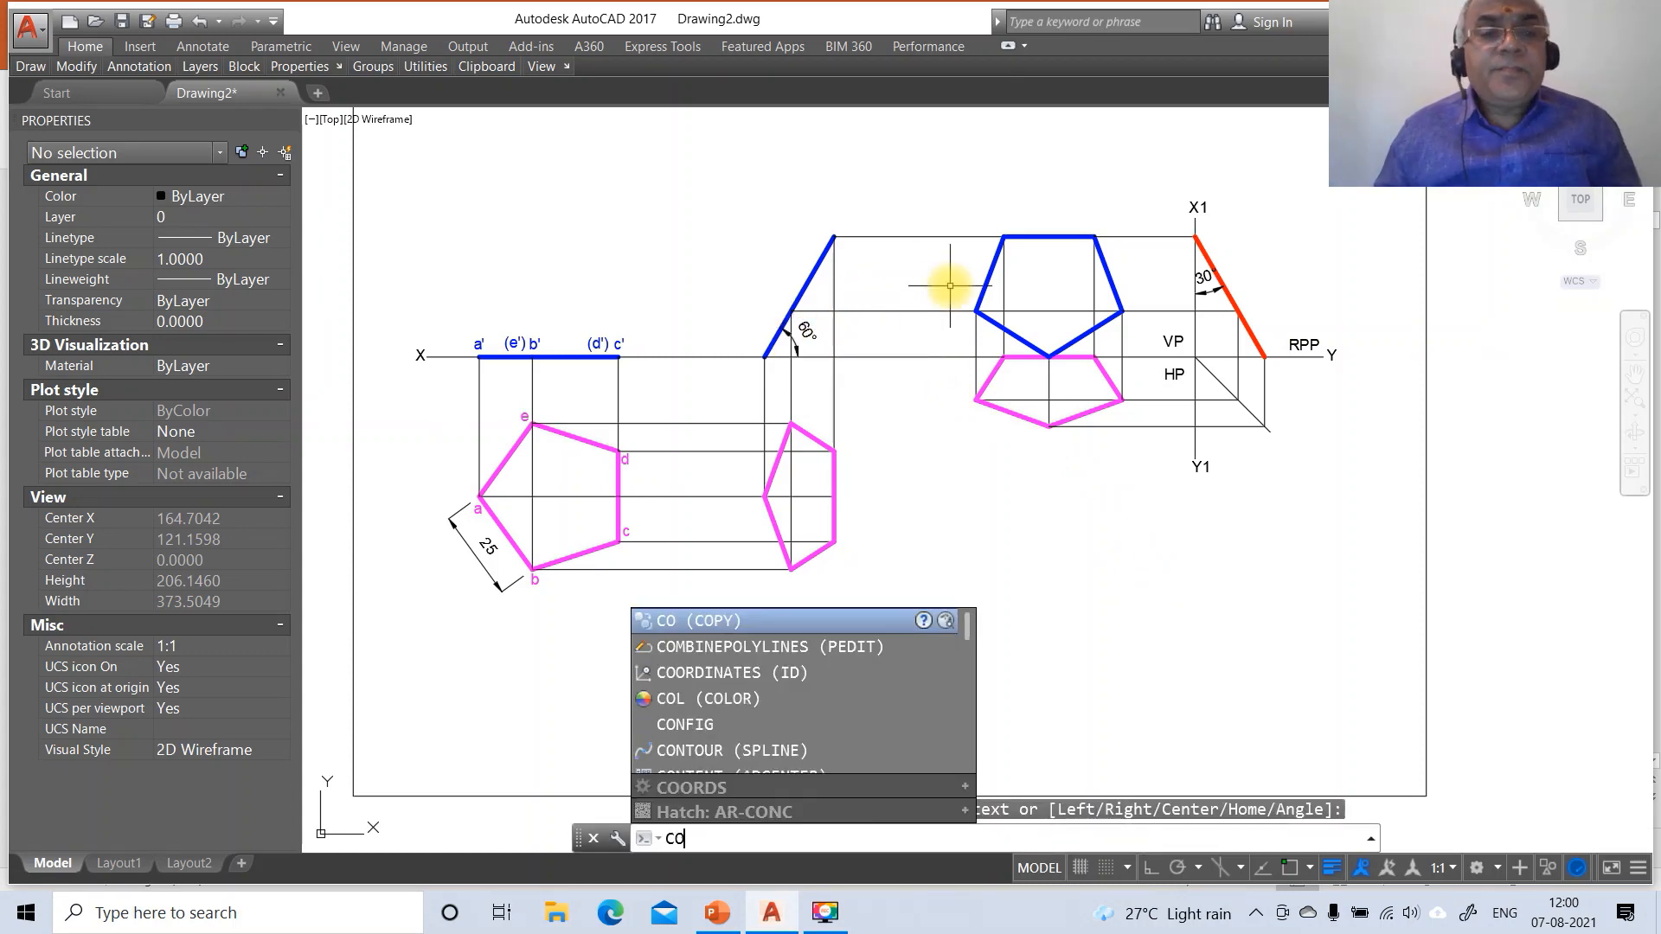
key("Return")
left_click(477, 344)
key("Return")
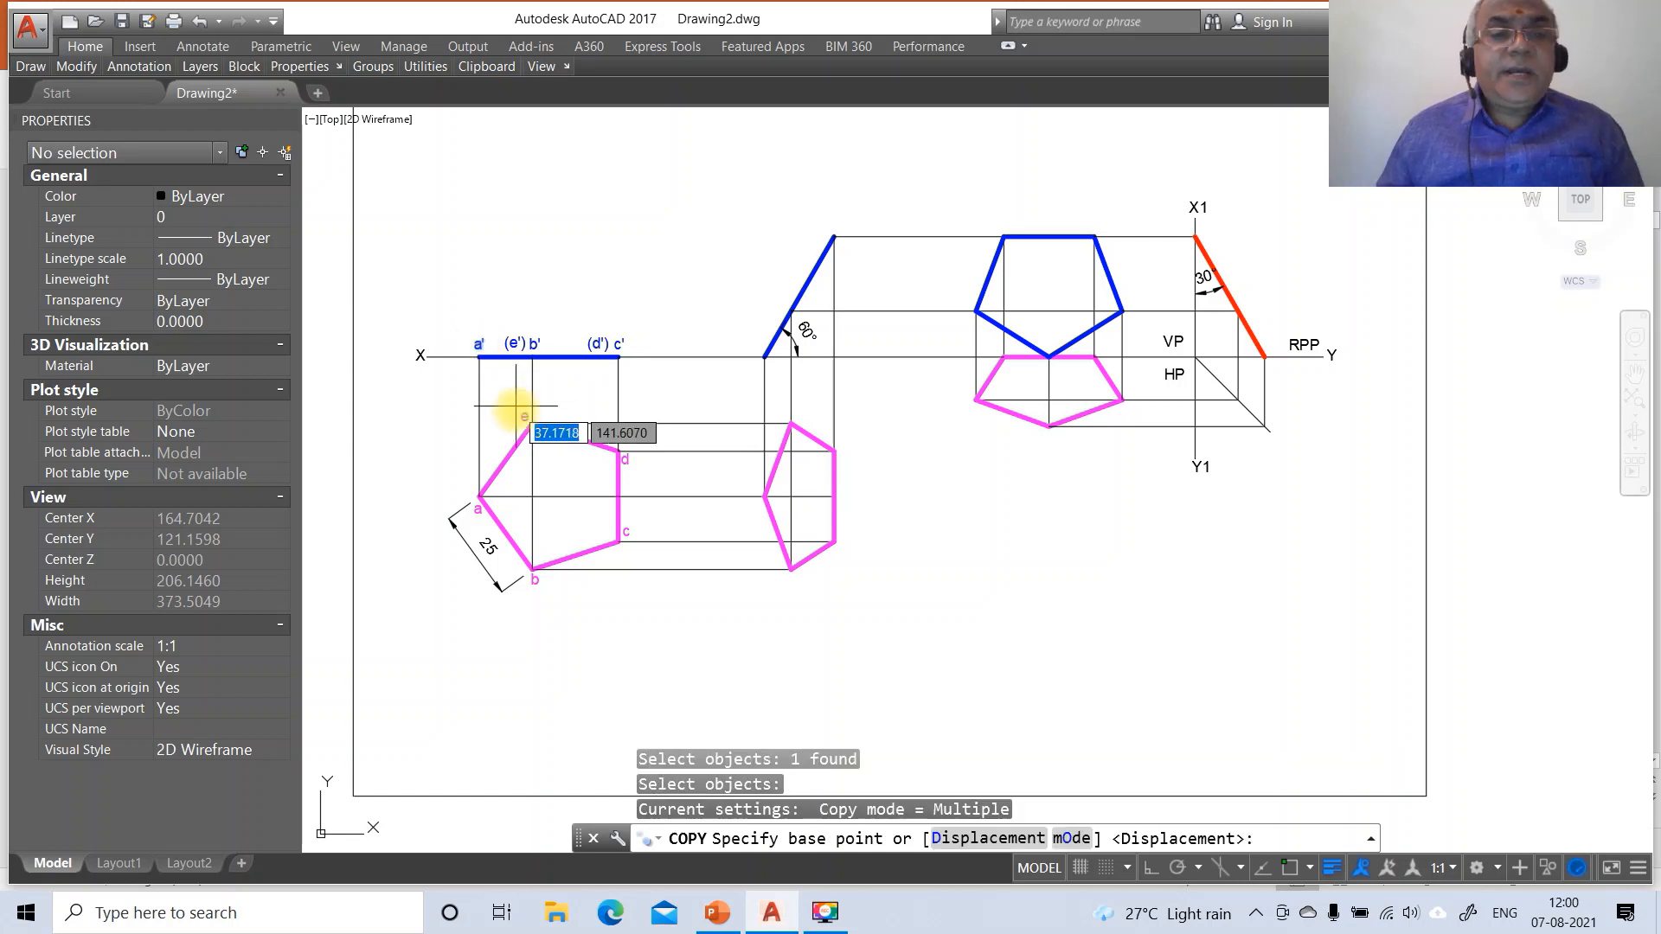
left_click(532, 423)
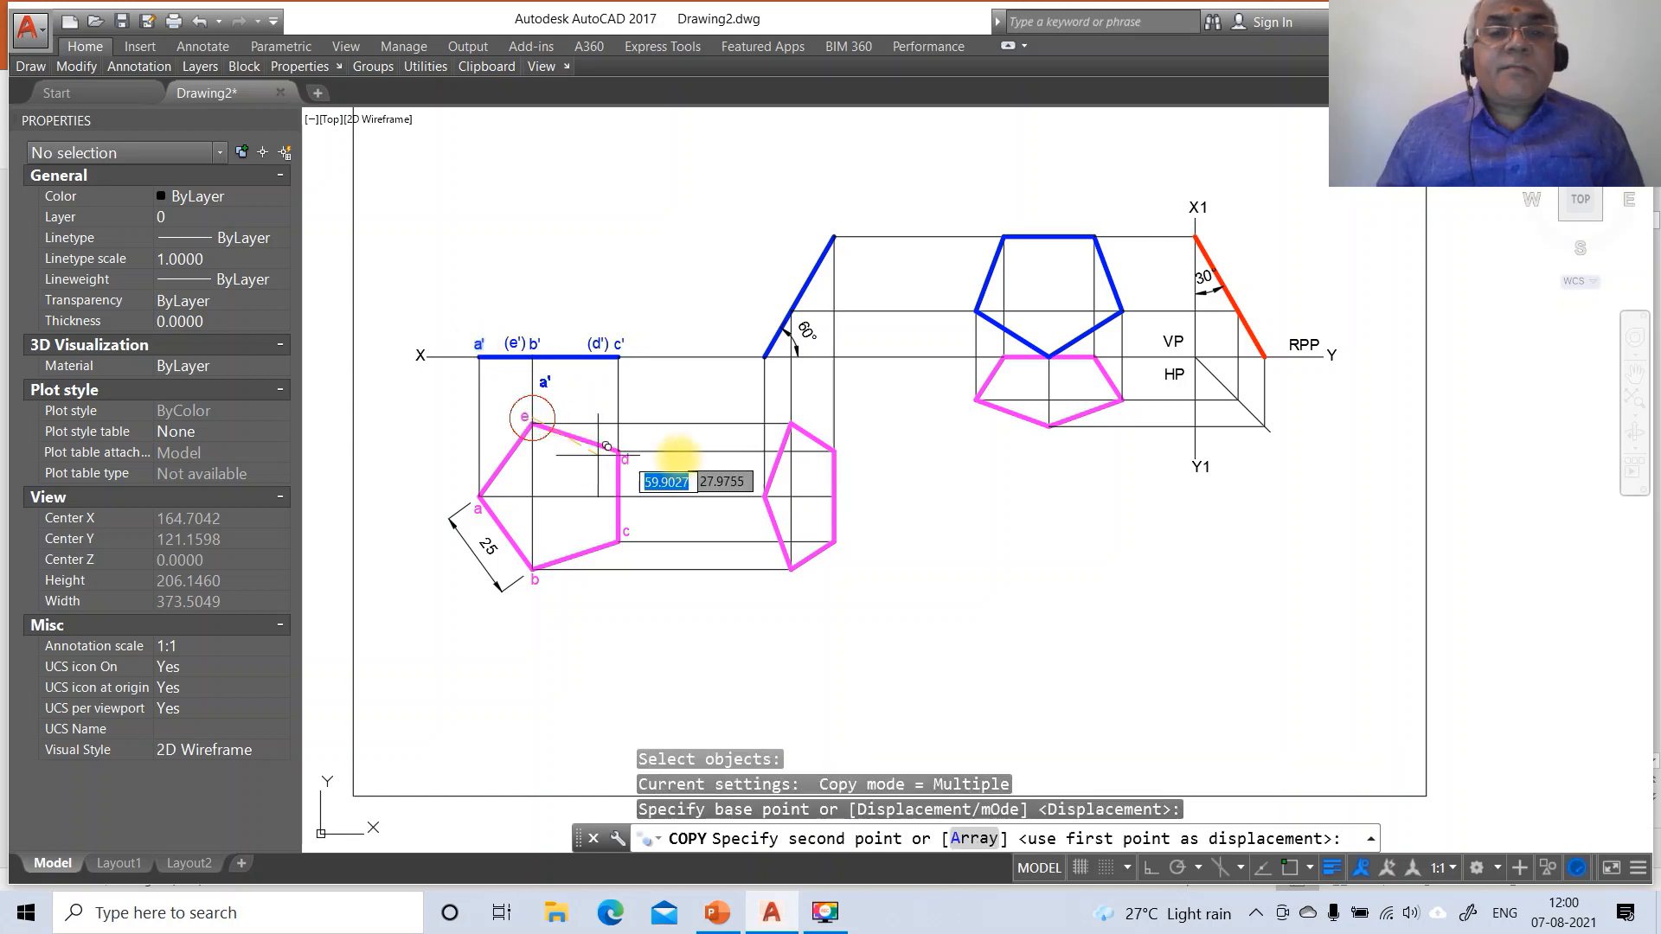
left_click(809, 415)
key("Return")
Copy label b' to the left of the inclined blue line, where the middle projector meets it
key("Return")
left_click(535, 340)
key("Return")
left_click(575, 414)
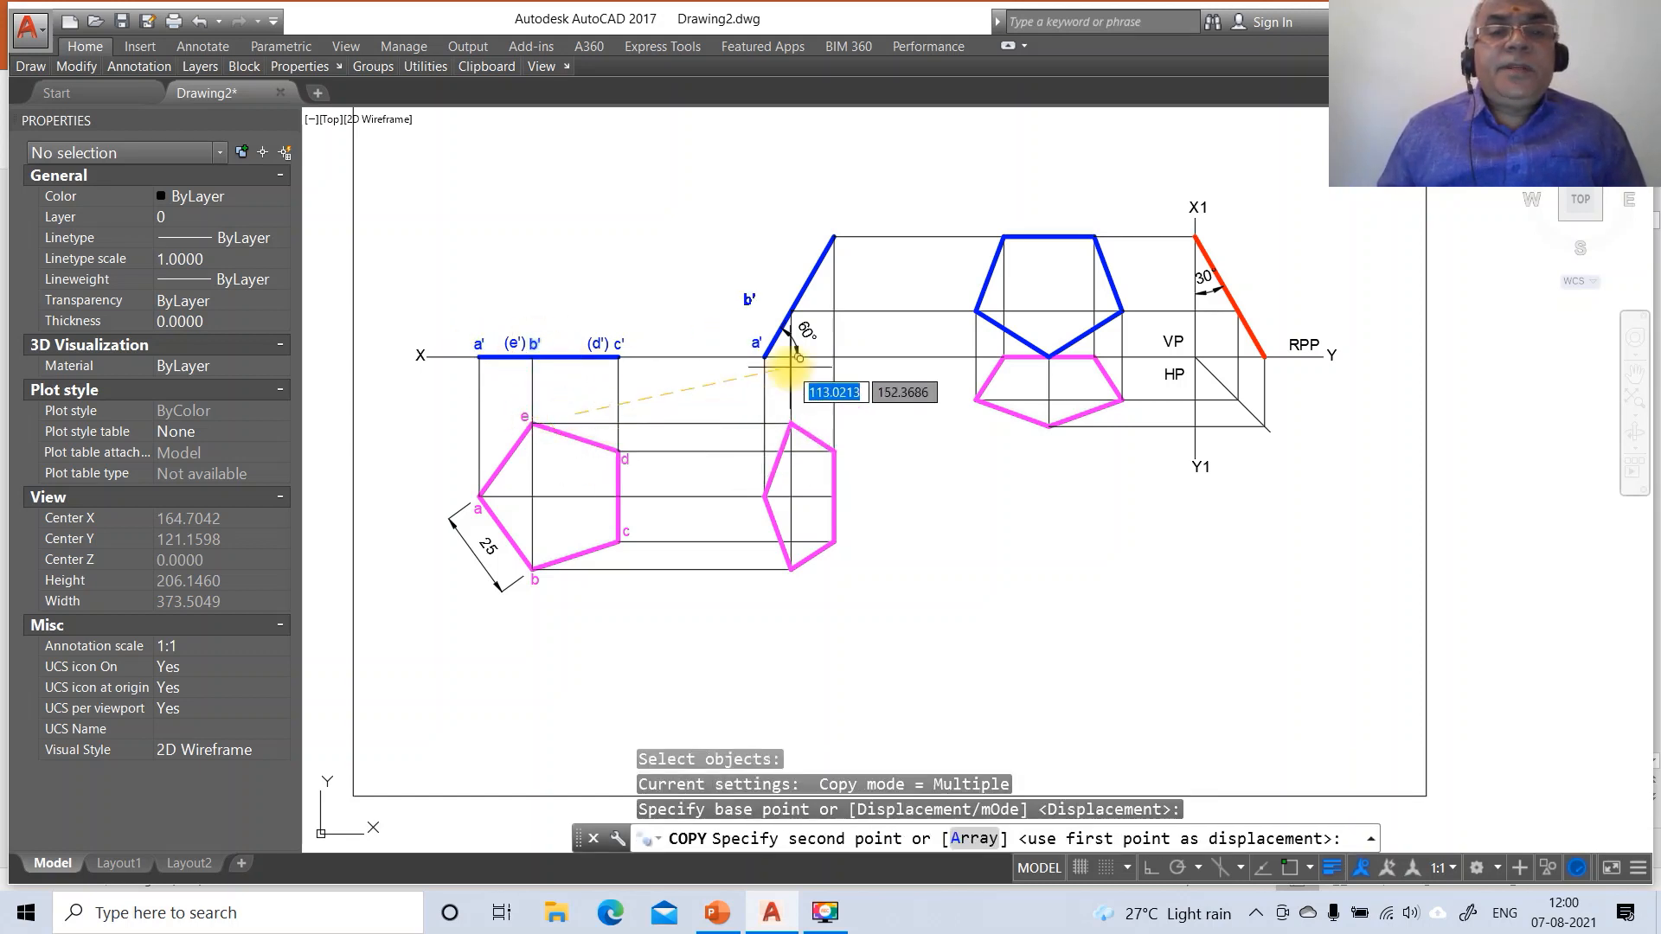
left_click(818, 372)
key("Return")
Copy label (e') to the immediate left of b' on the inclined blue line
key("Return")
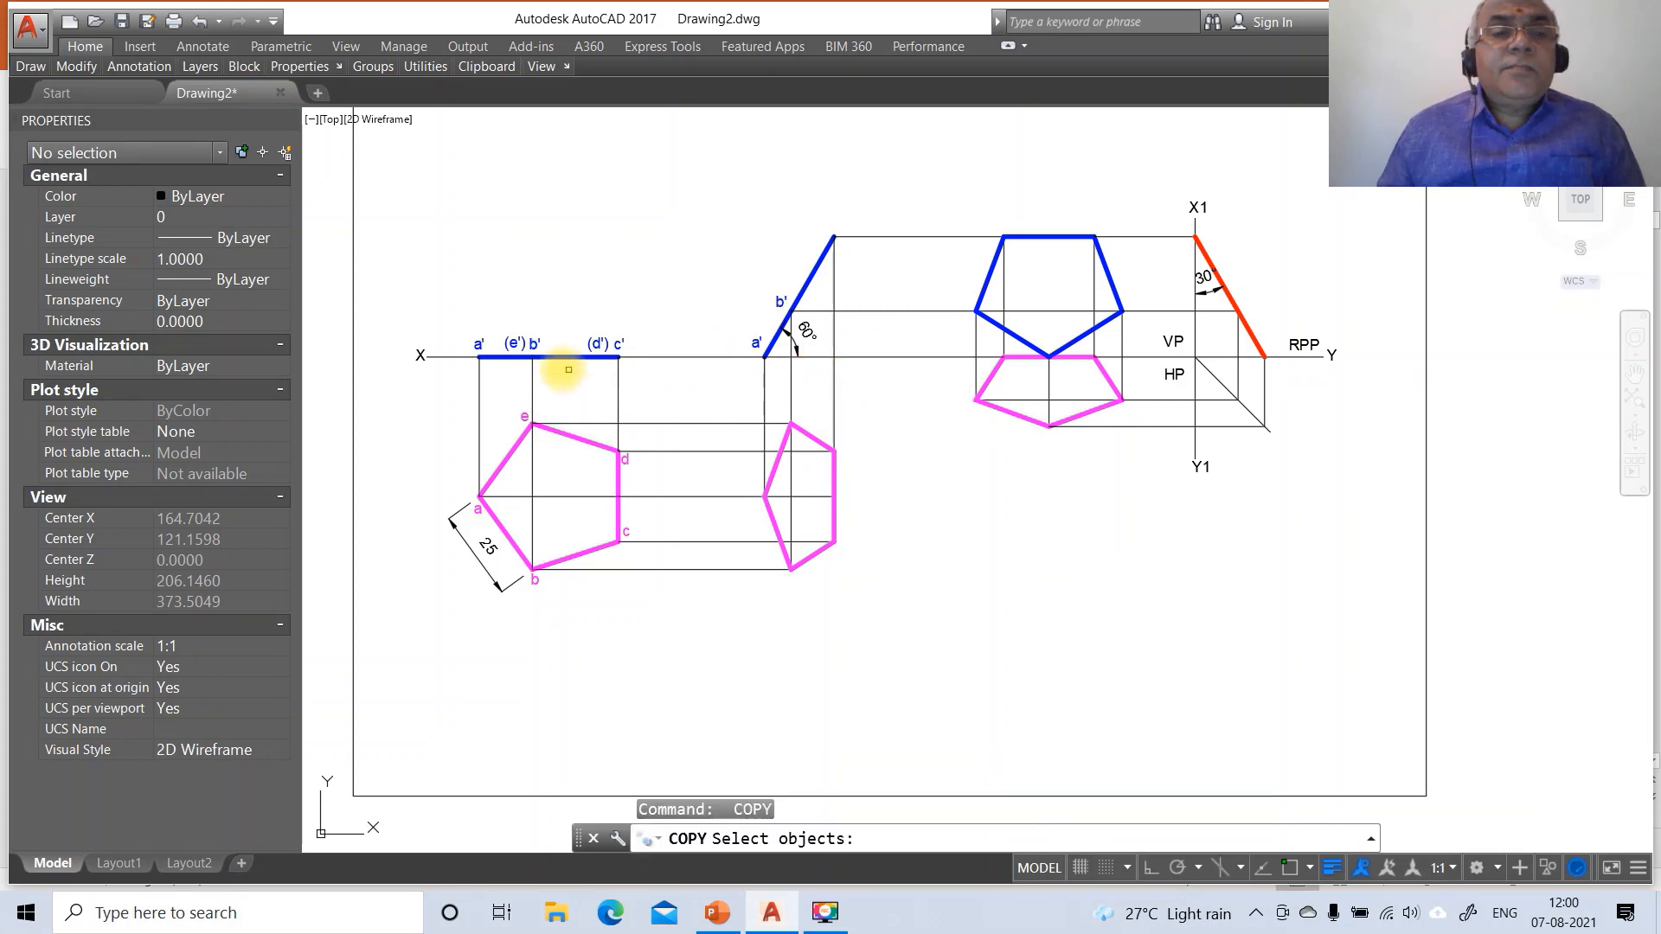
left_click(517, 344)
key("Return")
left_click(532, 423)
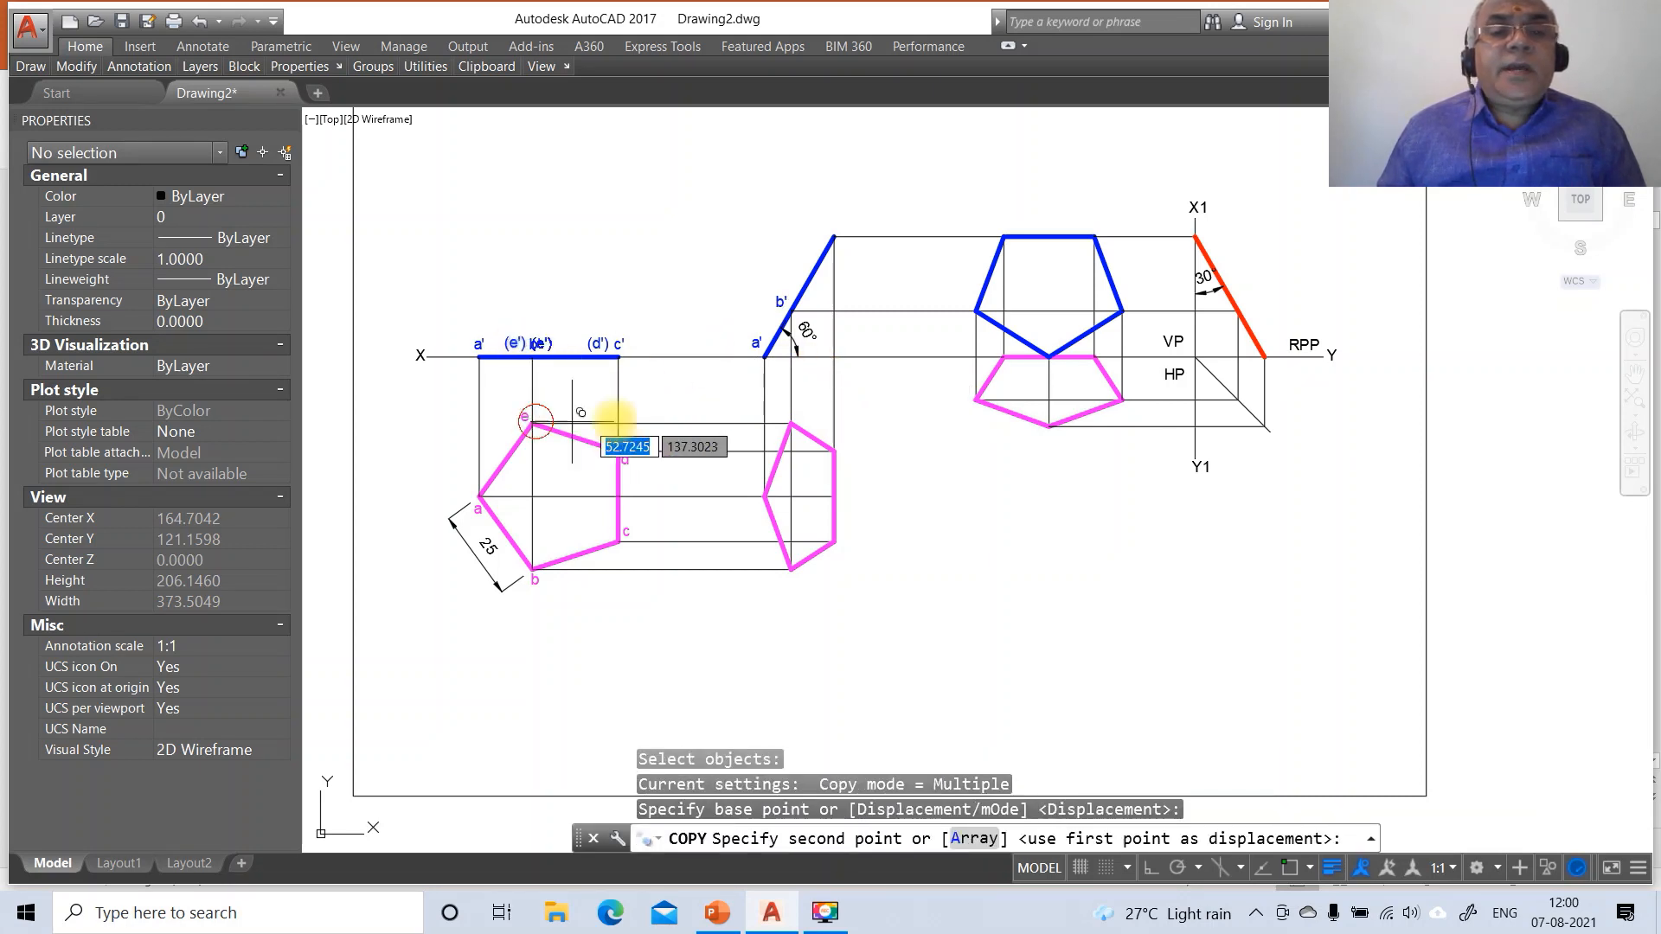
left_click(781, 379)
key("Return")
Copy label c' to just above the upper end of the inclined blue line
key("Return")
left_click(620, 346)
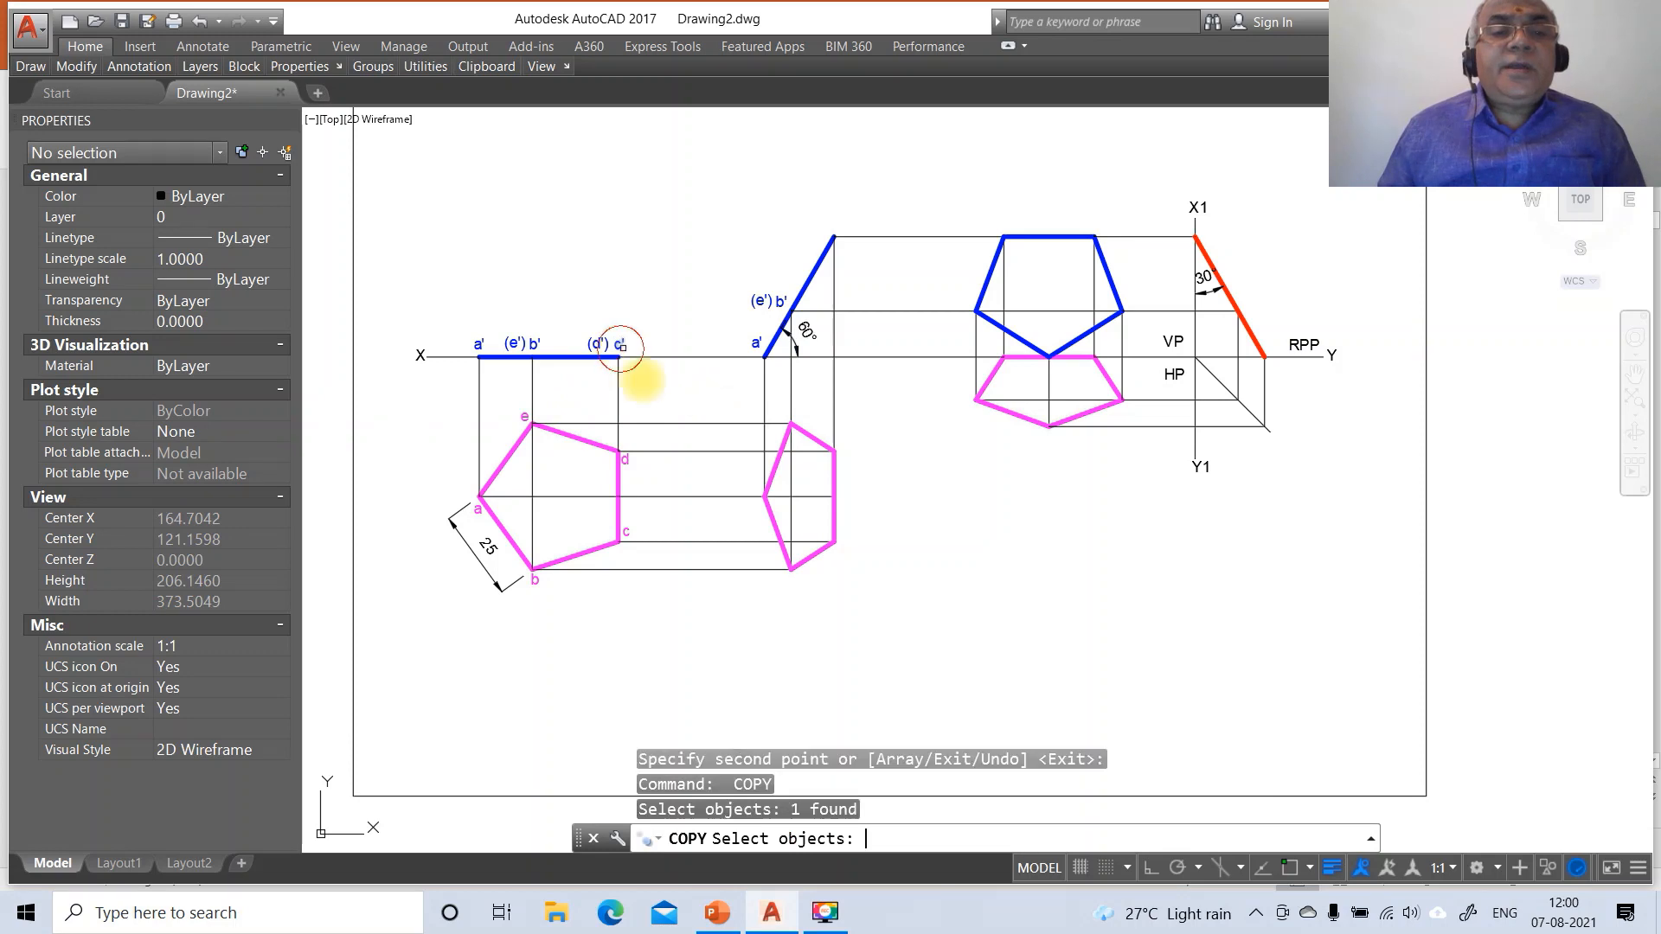
key("Return")
left_click(618, 450)
left_click(881, 310)
key("Return")
Copy label (d') to the immediate right of c' at the inclined line's upper end
key("Return")
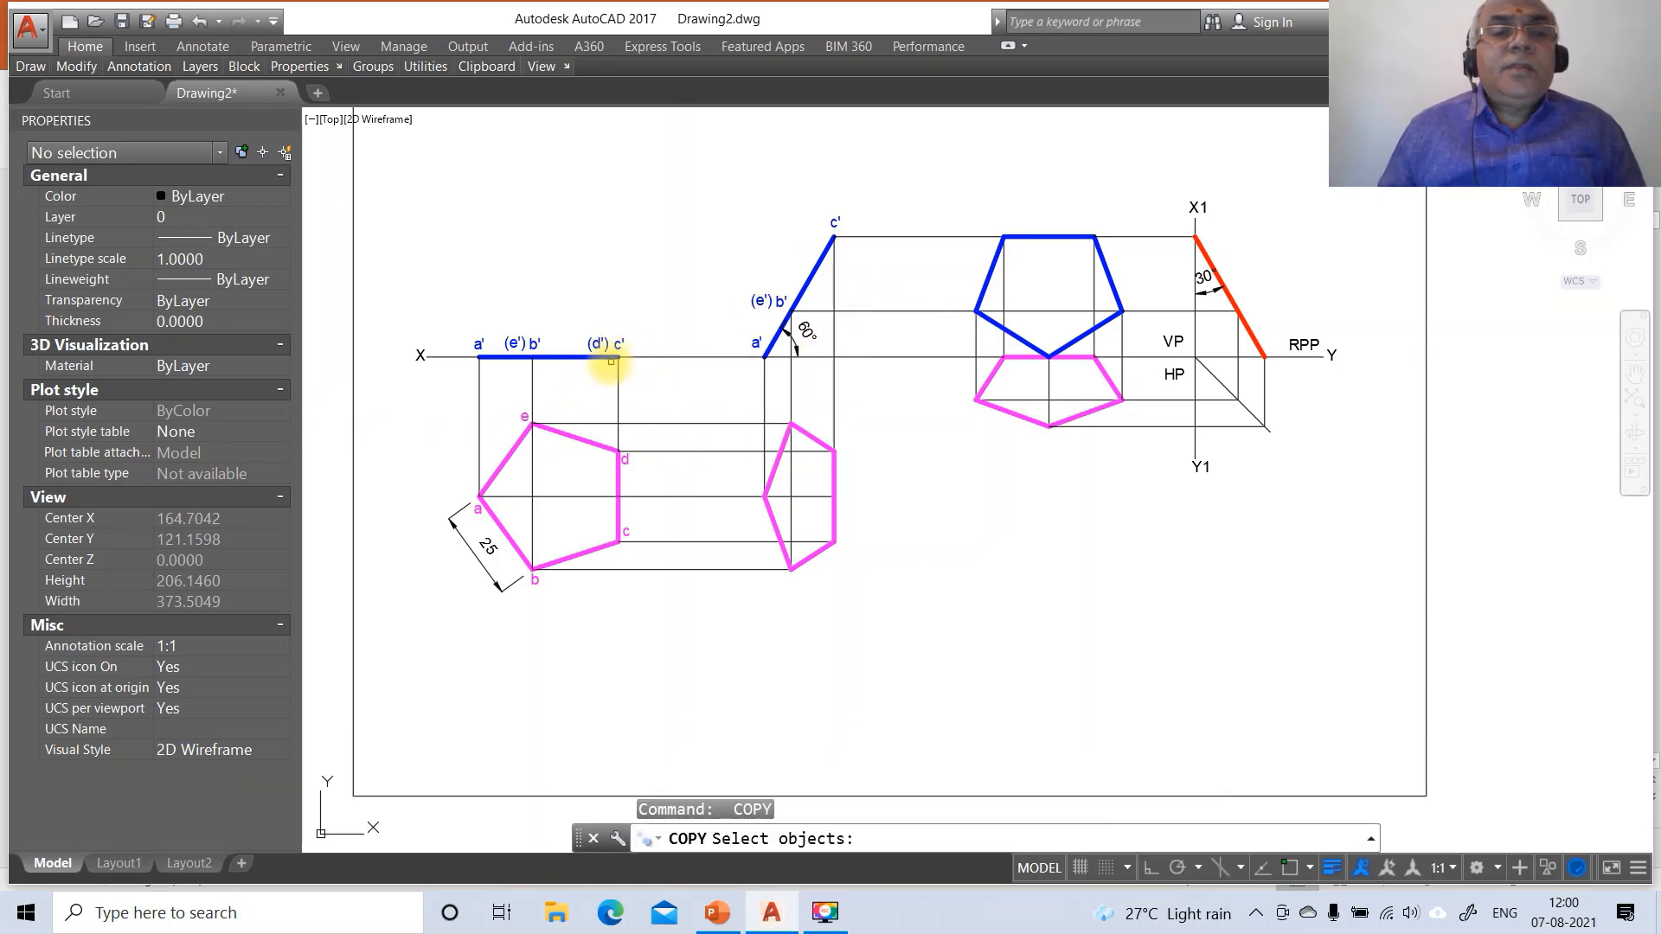
left_click(603, 344)
key("Return")
left_click(653, 411)
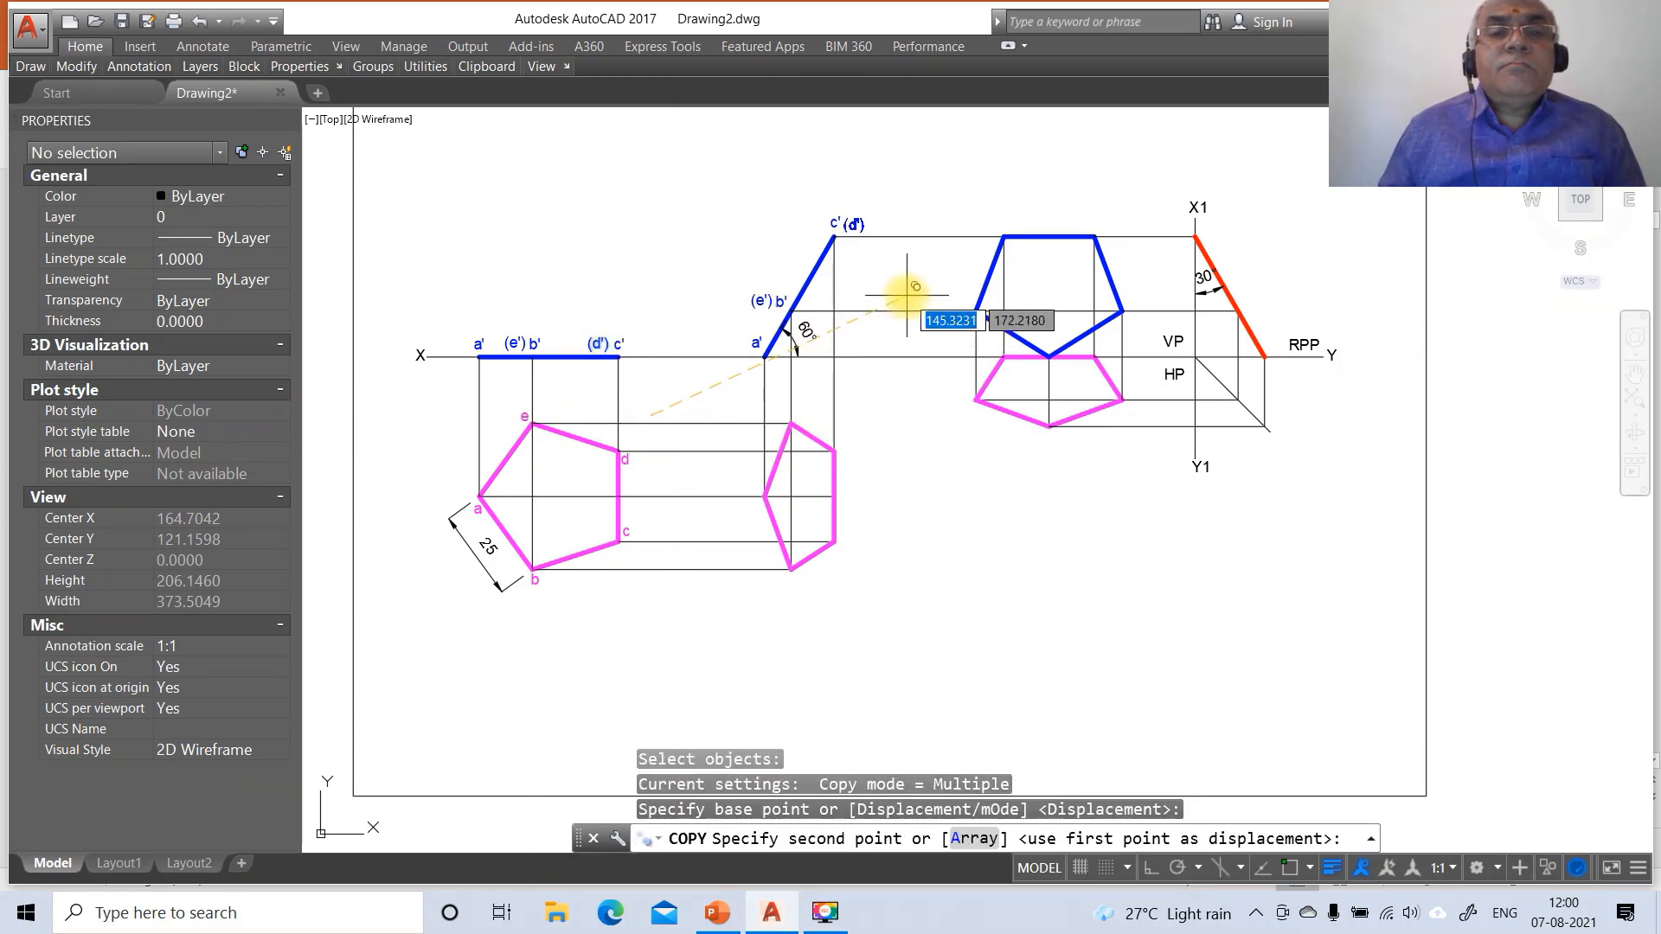
left_click(907, 295)
key("Return")
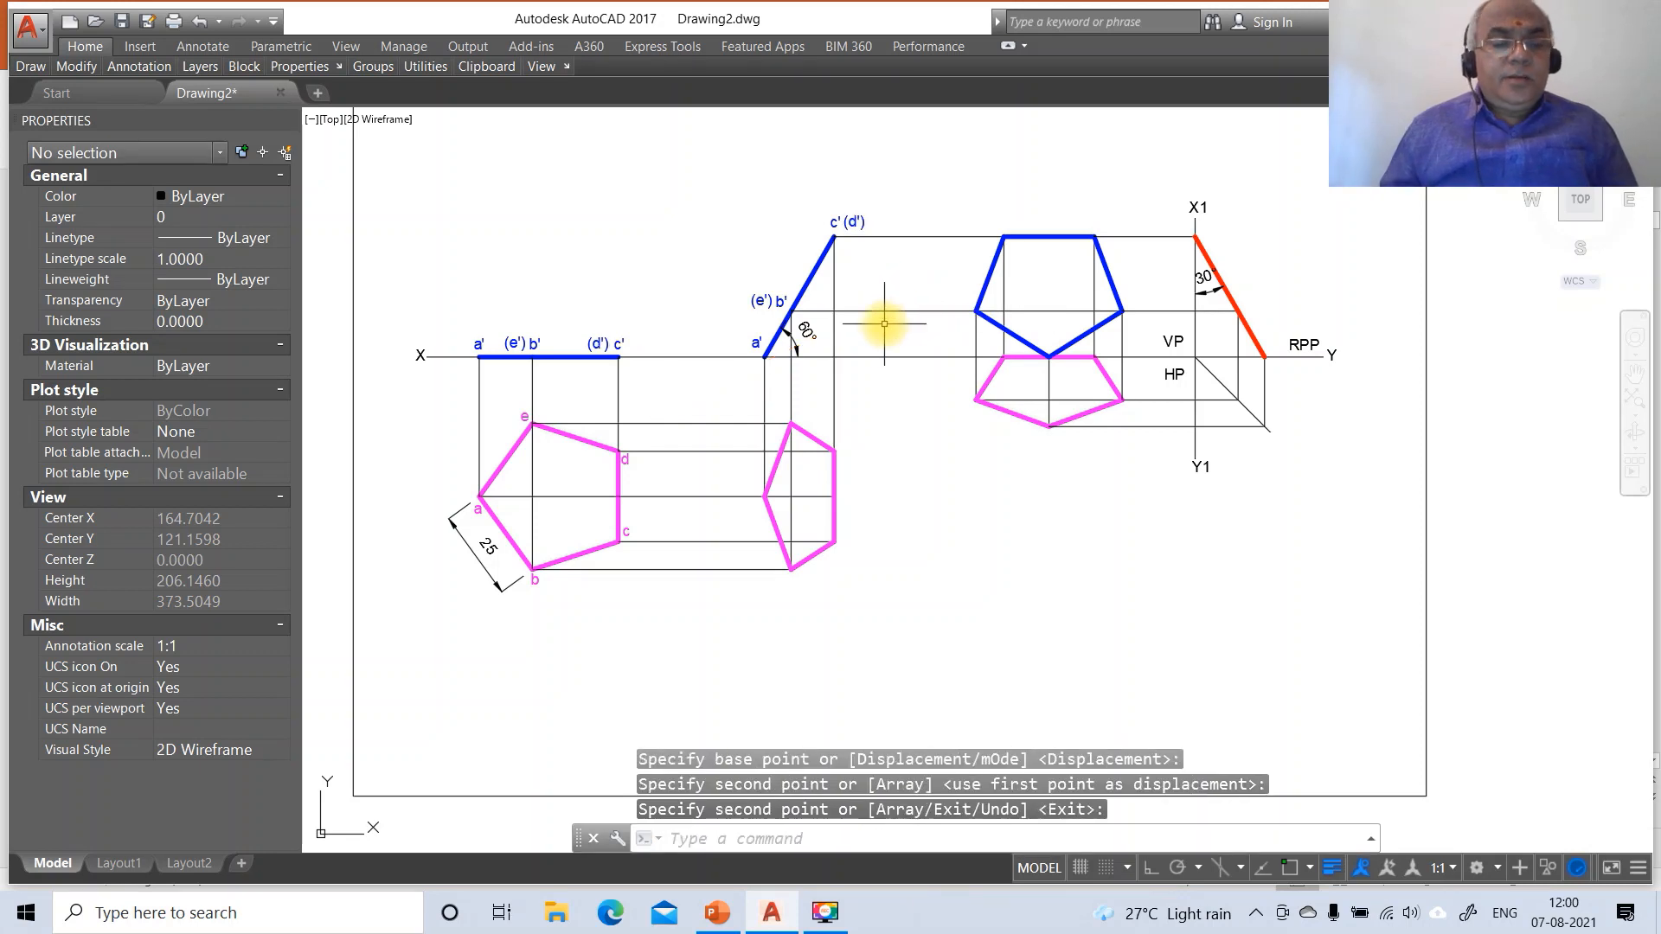
type("co")
key("Return")
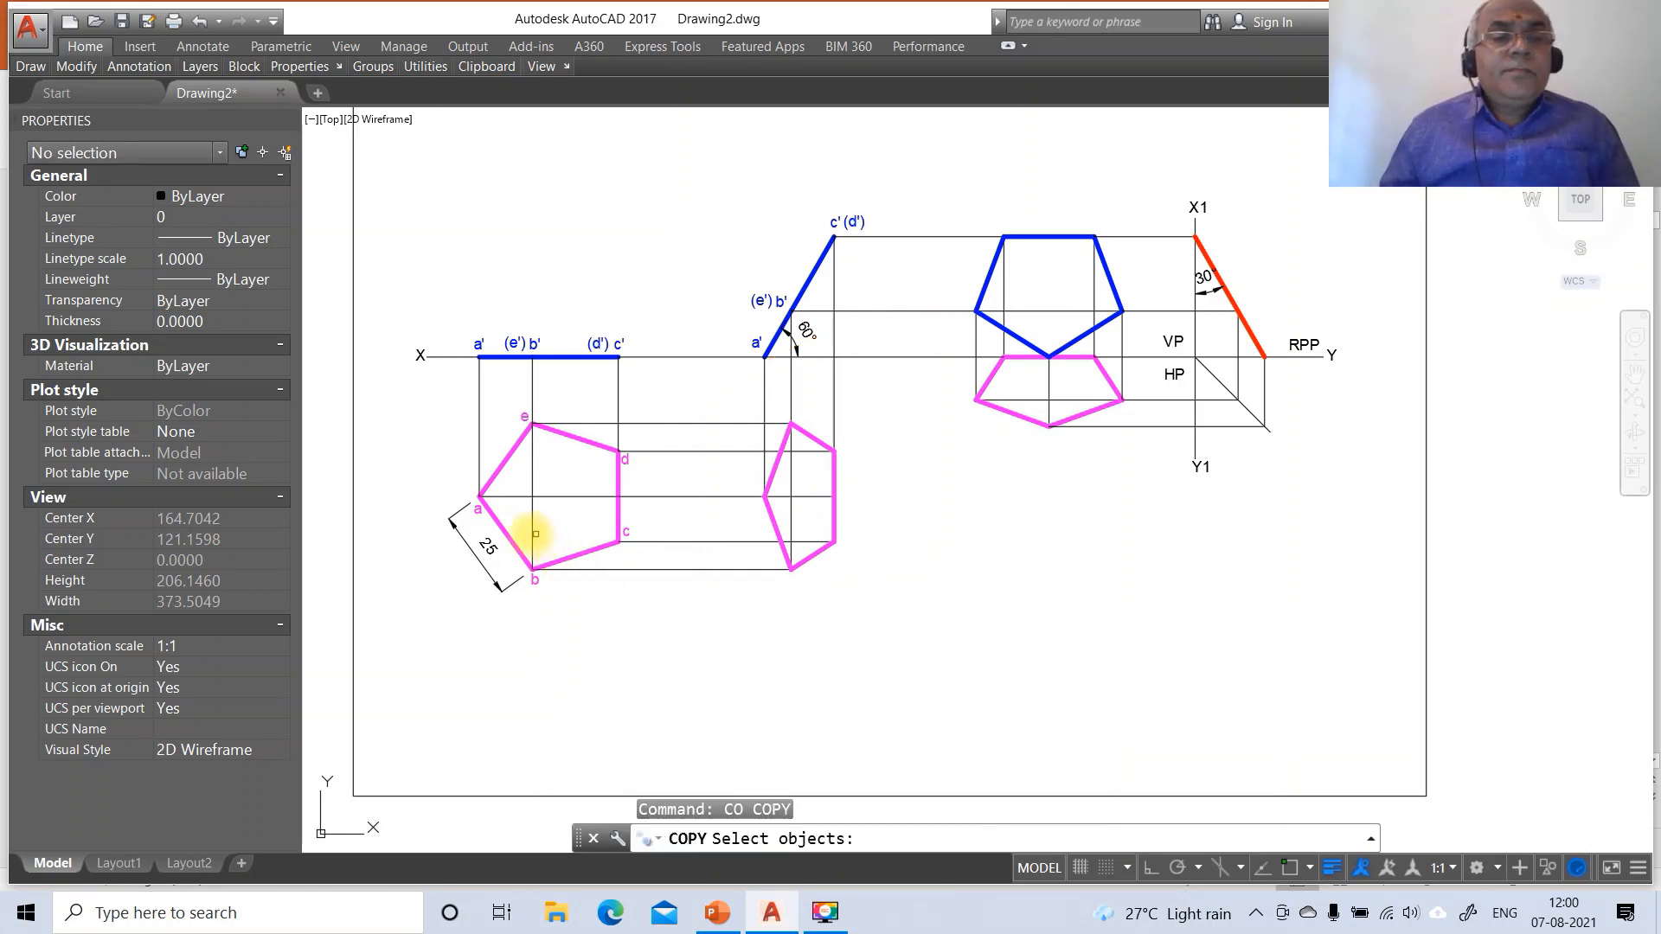
left_click(481, 523)
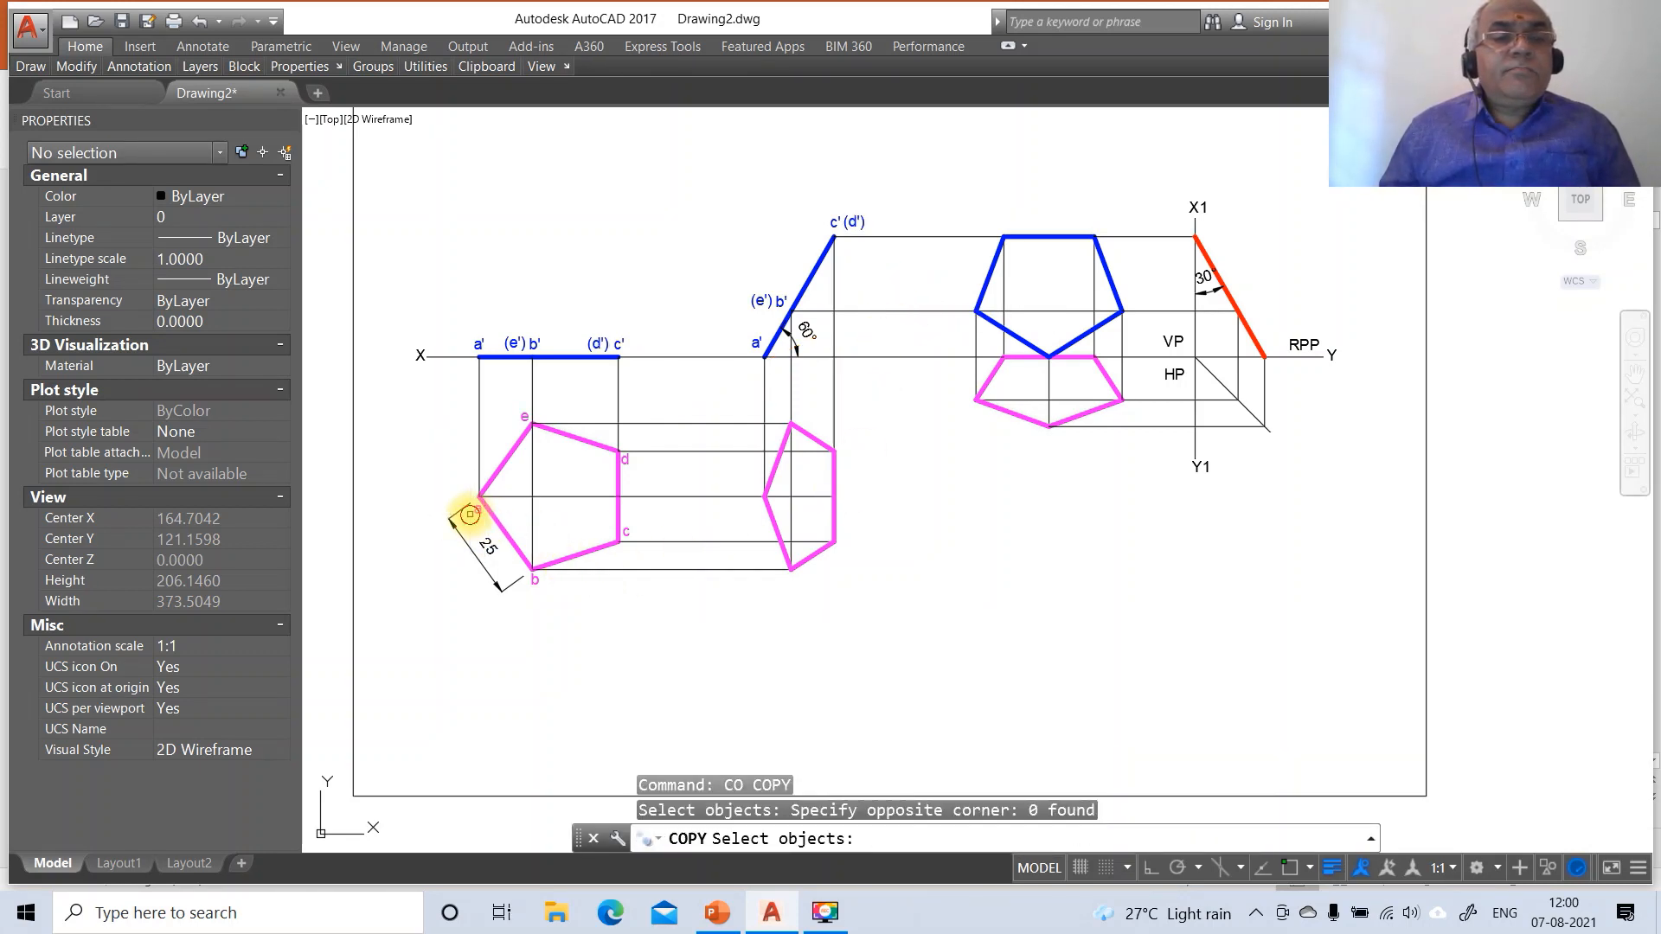
left_click(492, 569)
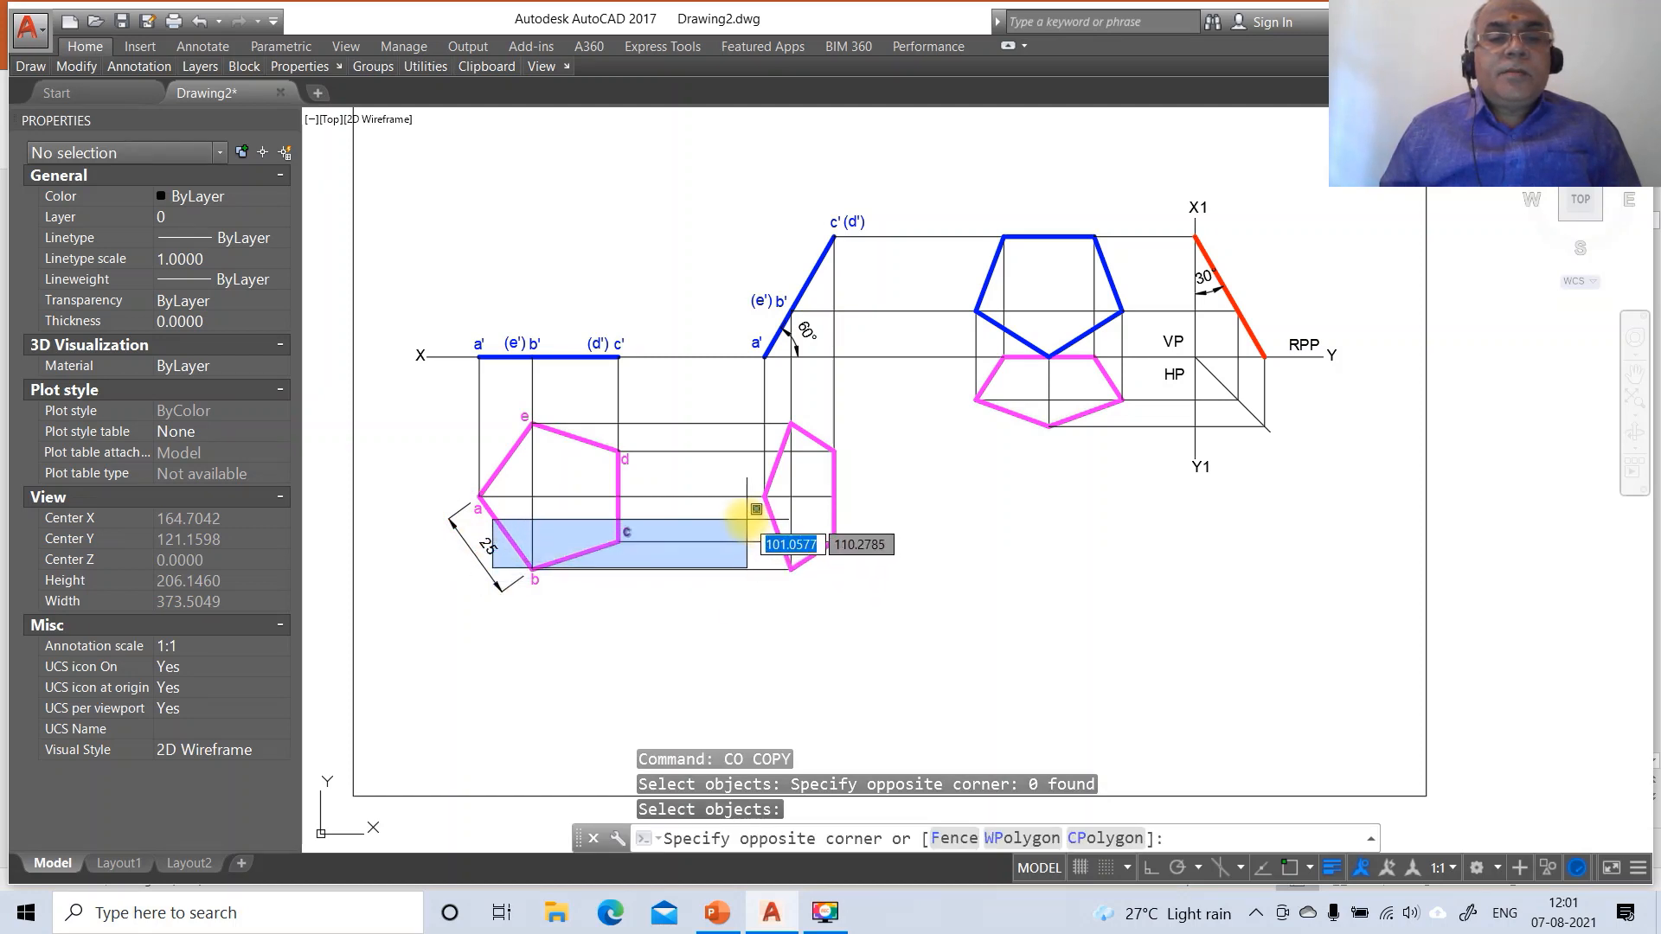
key("Escape")
Copy label a to the second magenta pentagon's left corner and the third magenta pentagon's lowest corner
key("Return")
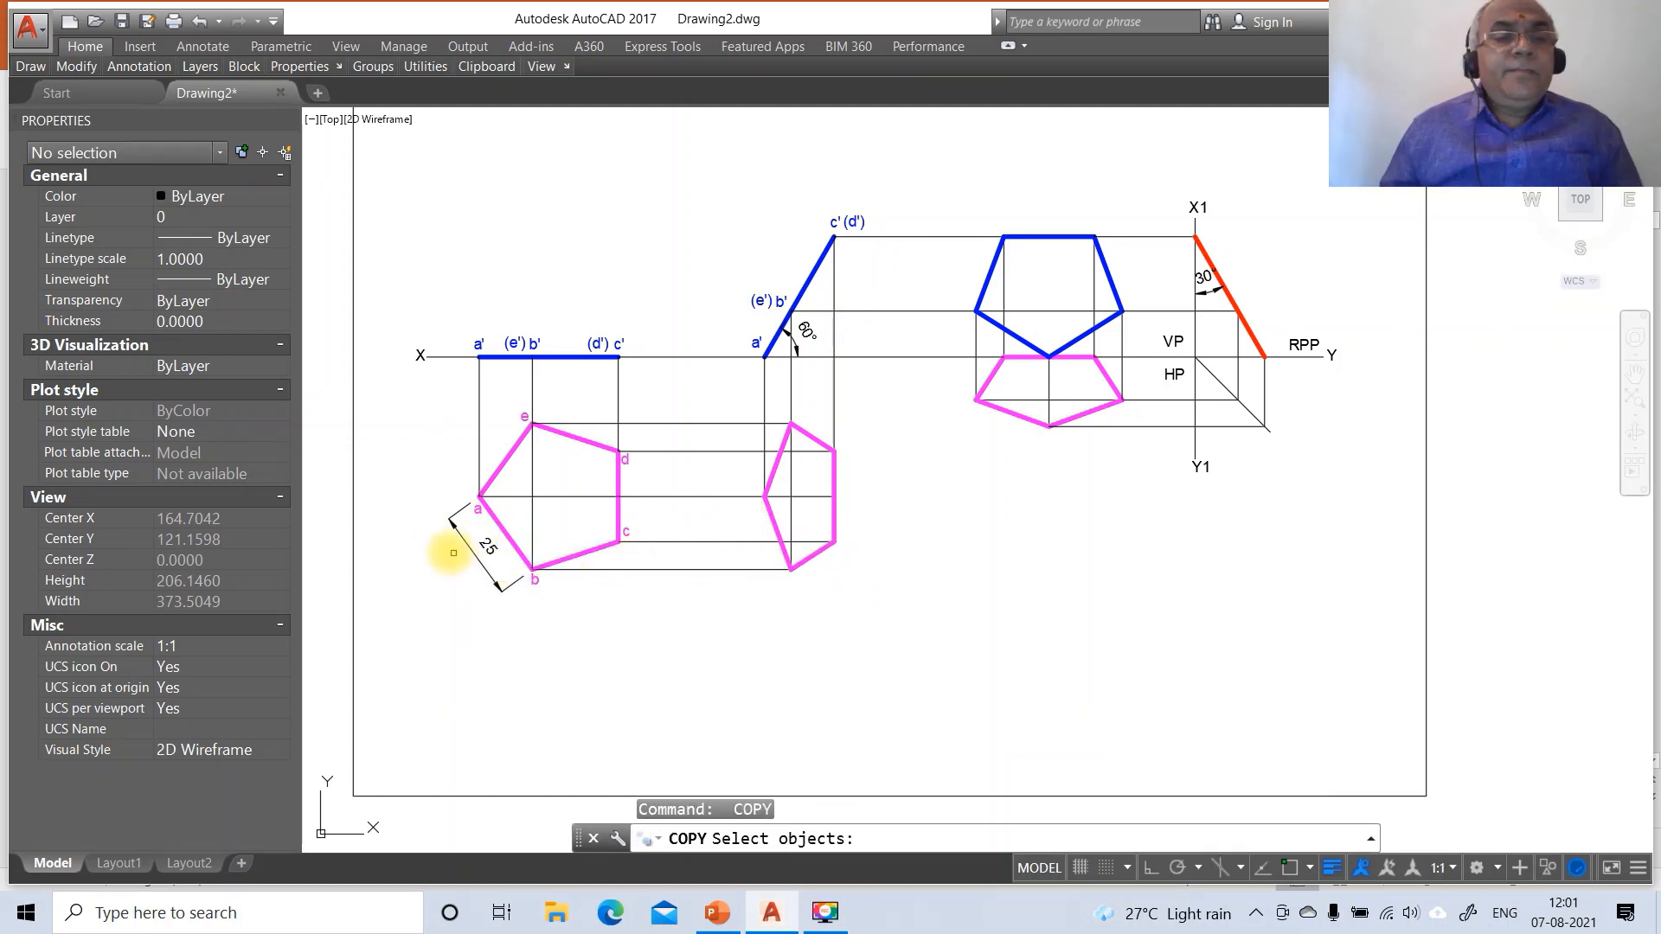
left_click(476, 512)
key("Return")
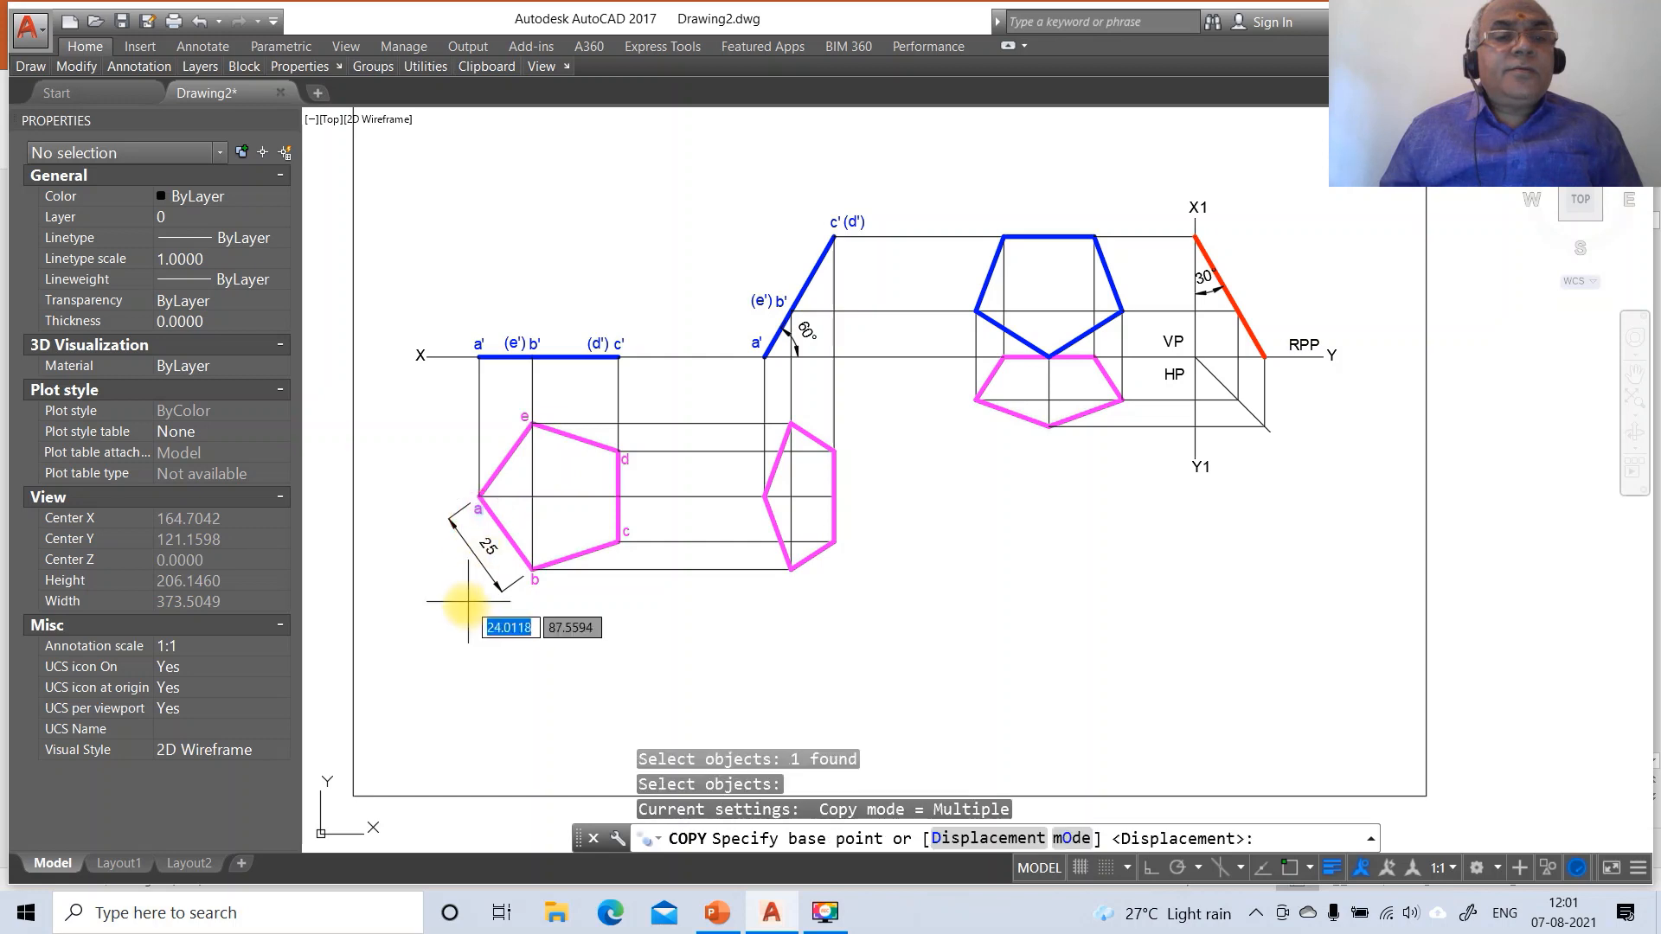
left_click(464, 610)
left_click(742, 605)
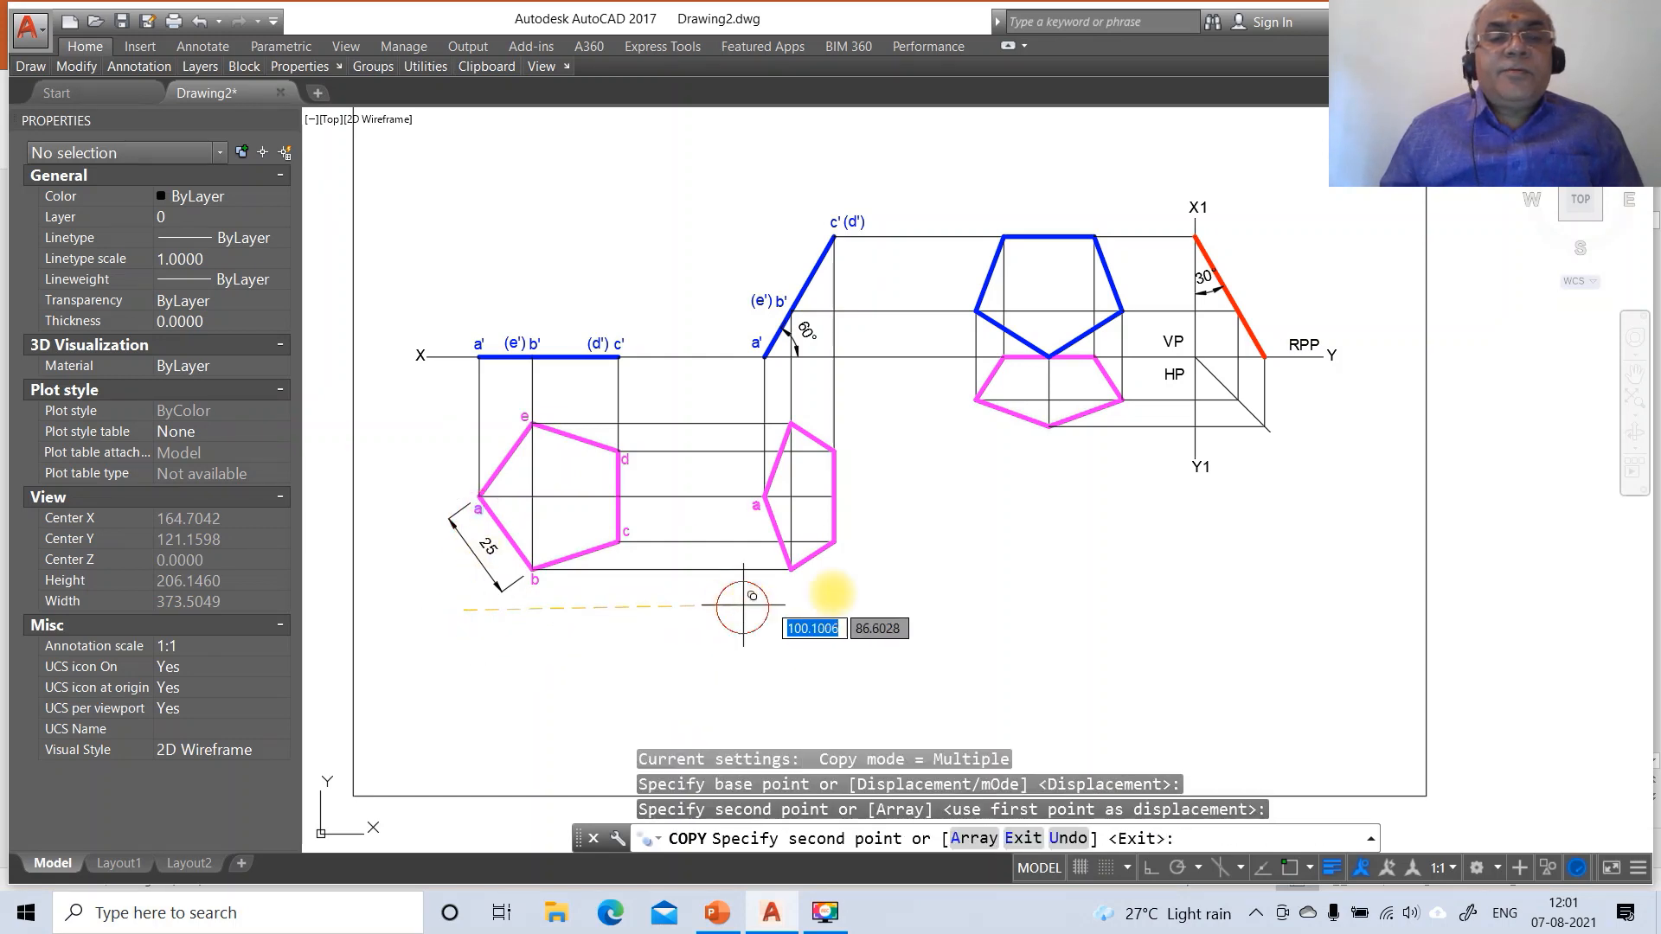
left_click(1035, 536)
key("Return")
Copy label b to the second magenta pentagon's bottom corner and the third magenta pentagon's right corner
key("Return")
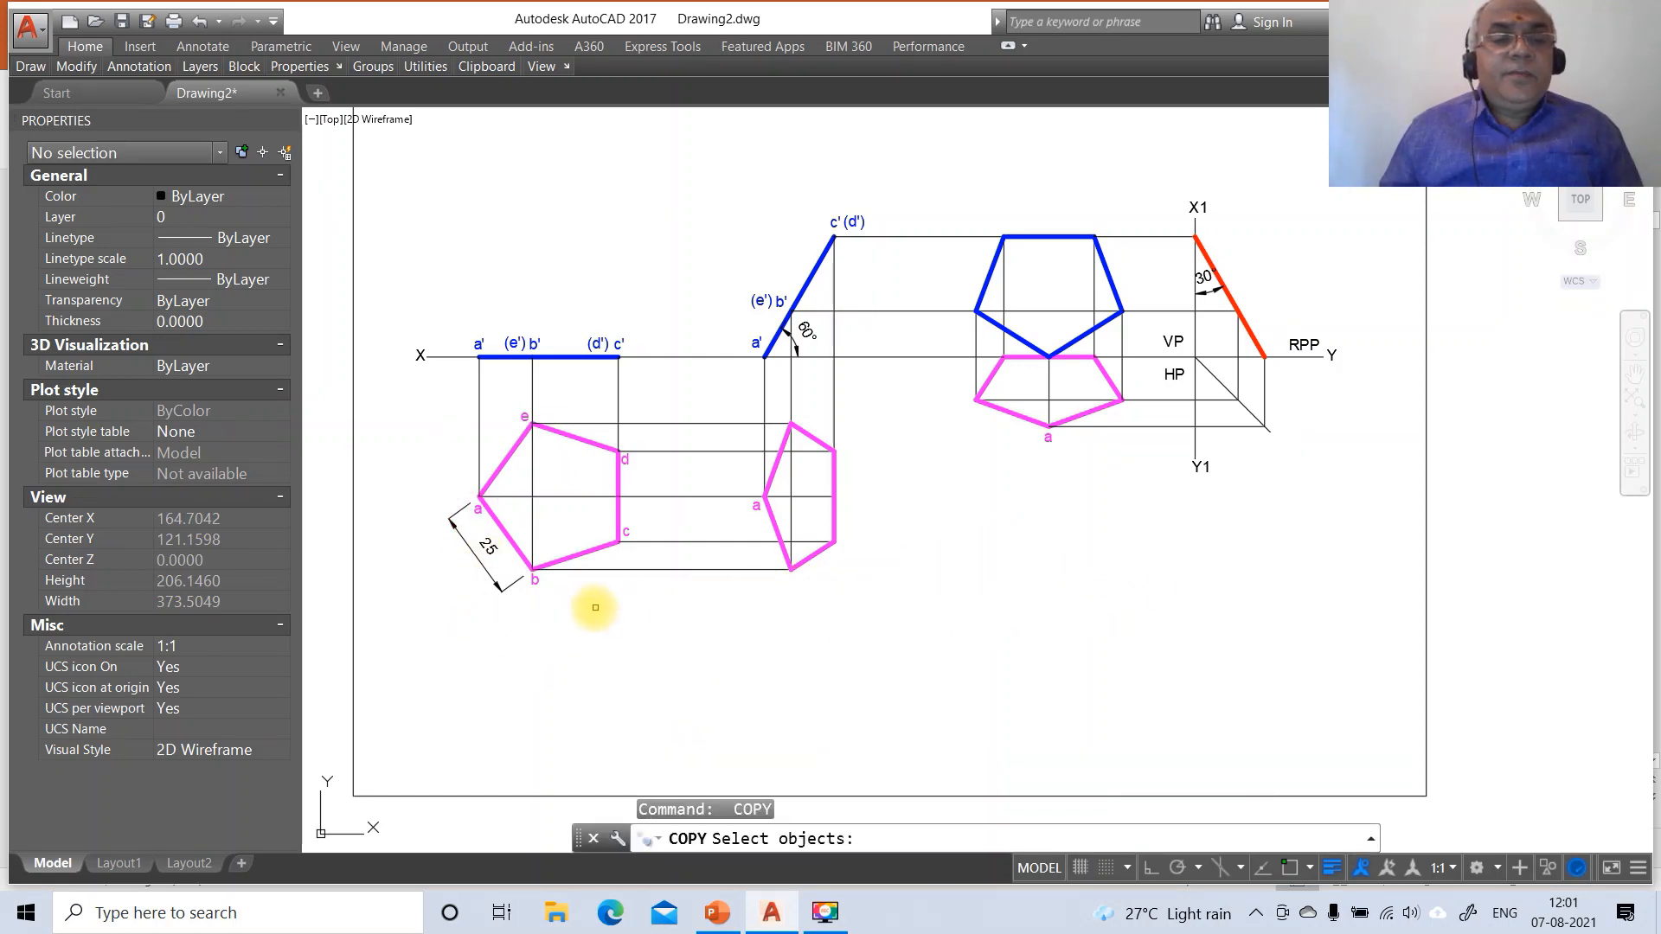
left_click(541, 595)
left_click(524, 573)
key("Return")
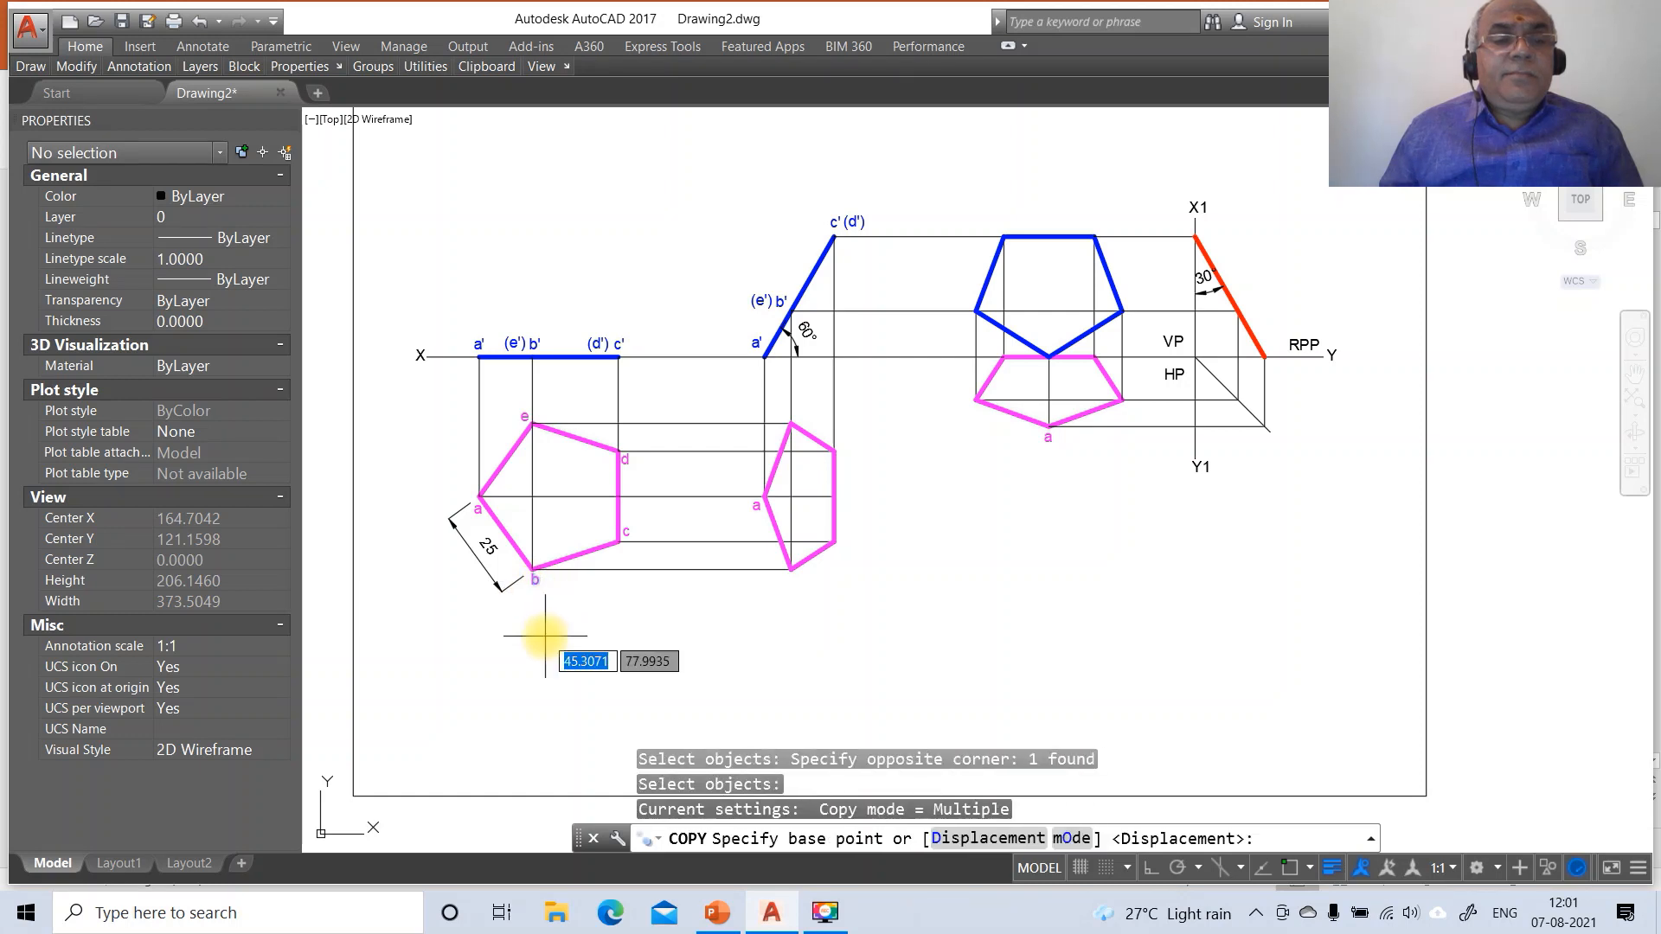
left_click(546, 639)
left_click(802, 641)
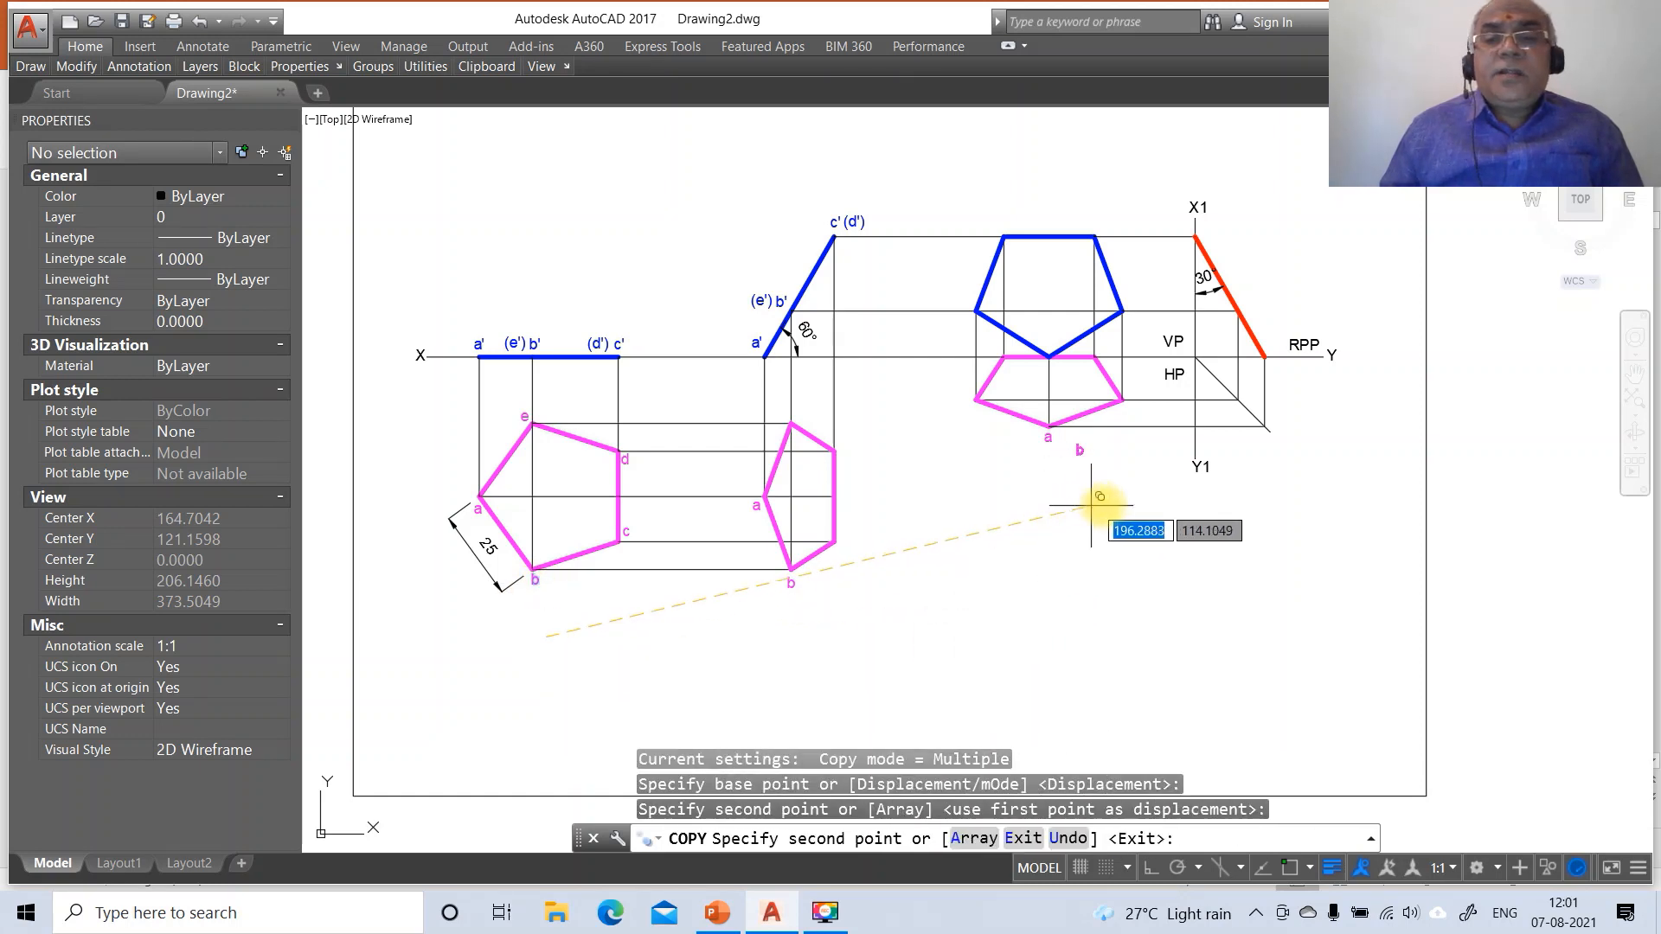
left_click(1138, 468)
key("Return")
Copy label c to the second magenta pentagon's lower right corner and the third magenta pentagon's upper right corner
key("Return")
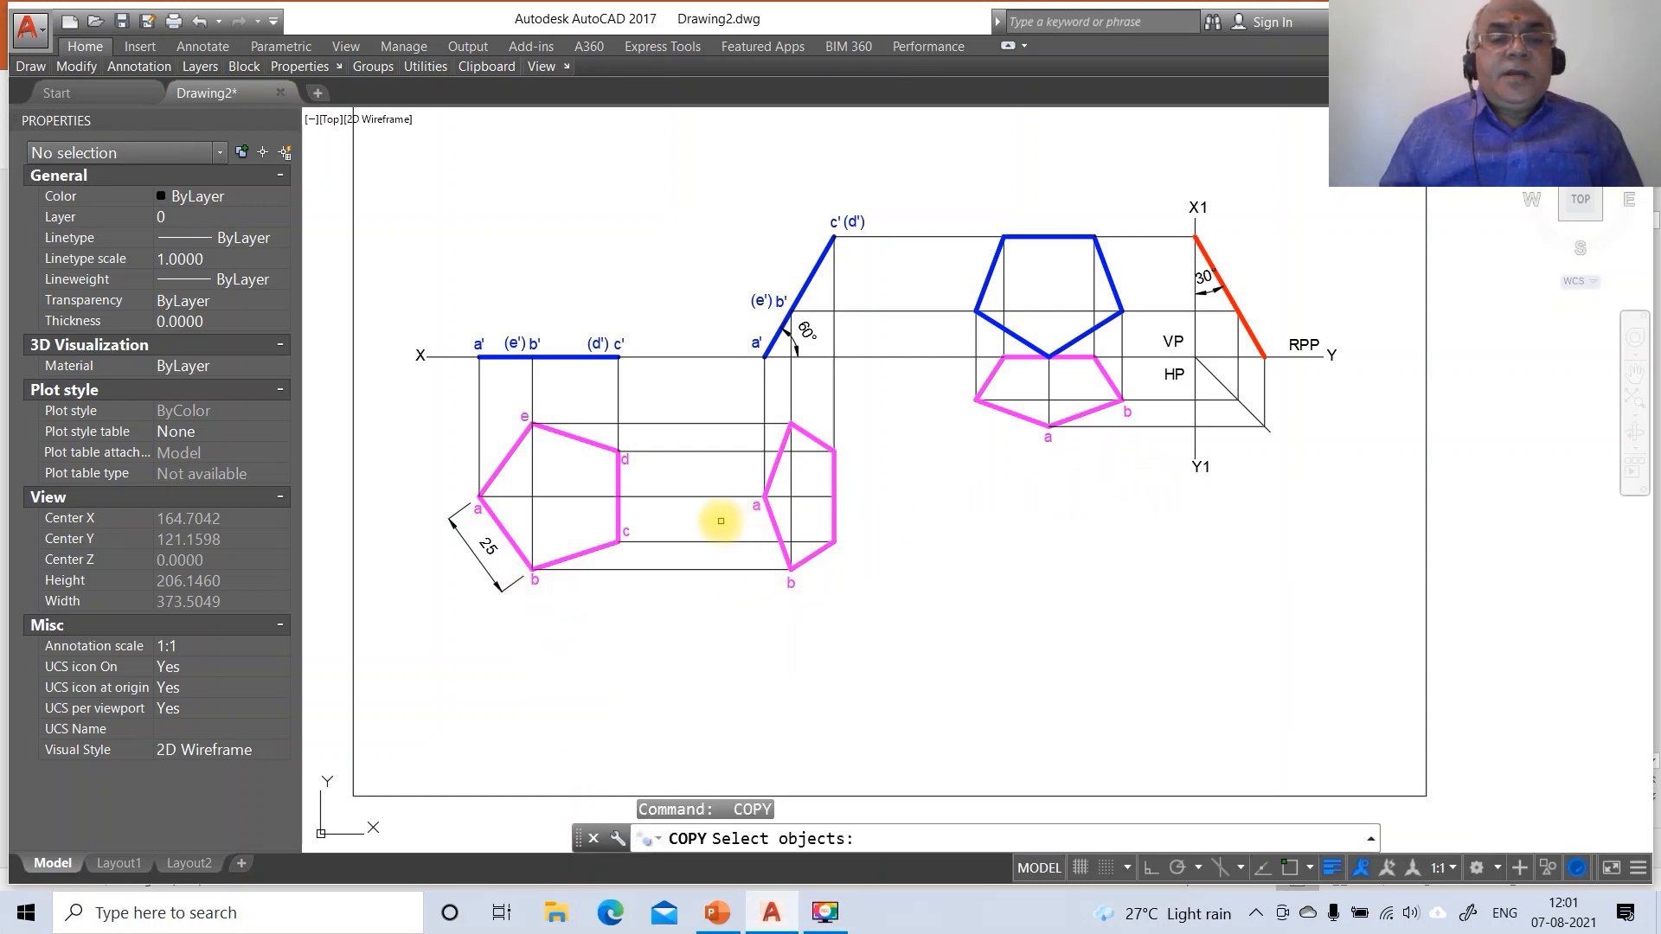
left_click(628, 525)
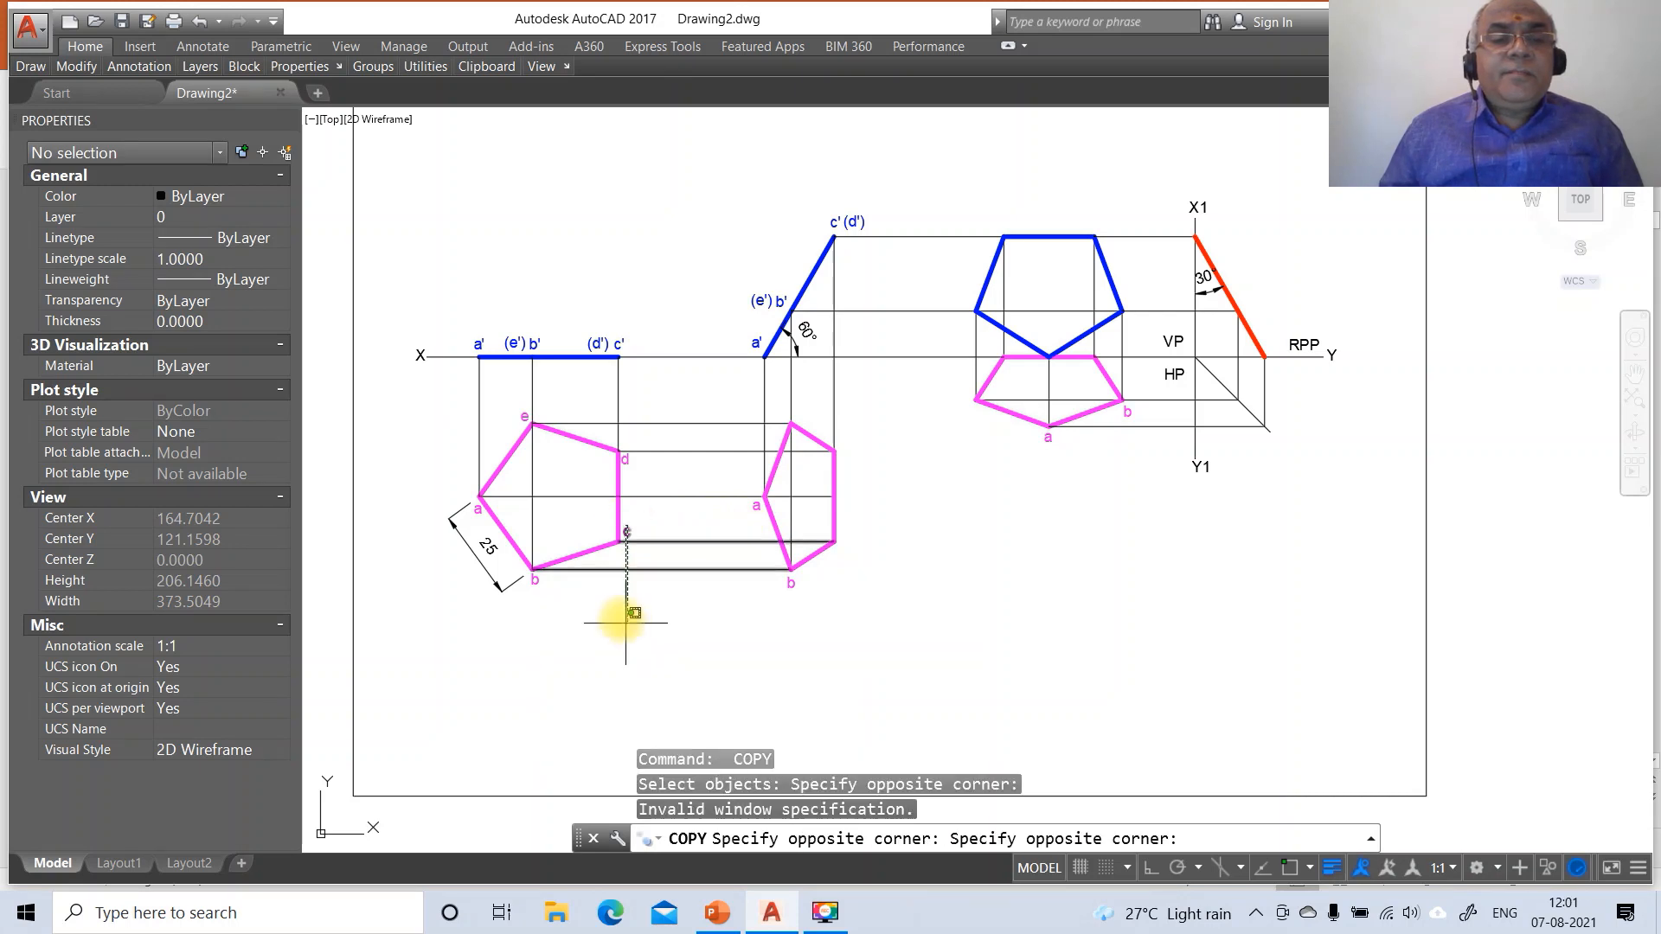
left_click(631, 531)
left_click(627, 532)
key("Return")
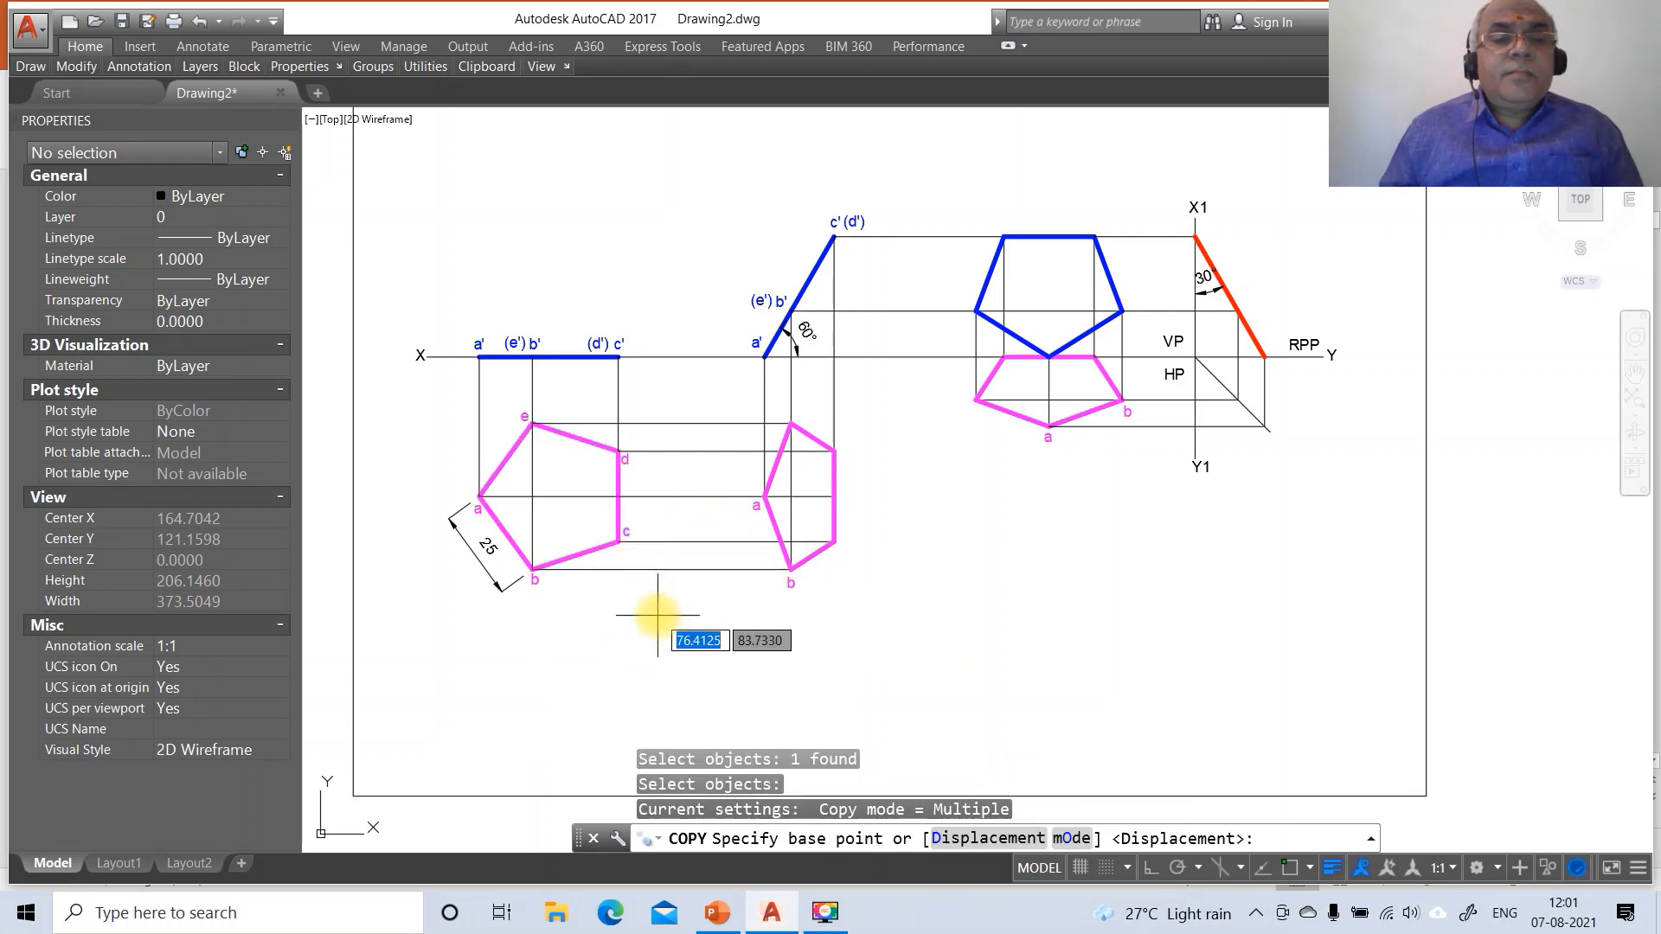
left_click(657, 615)
left_click(884, 615)
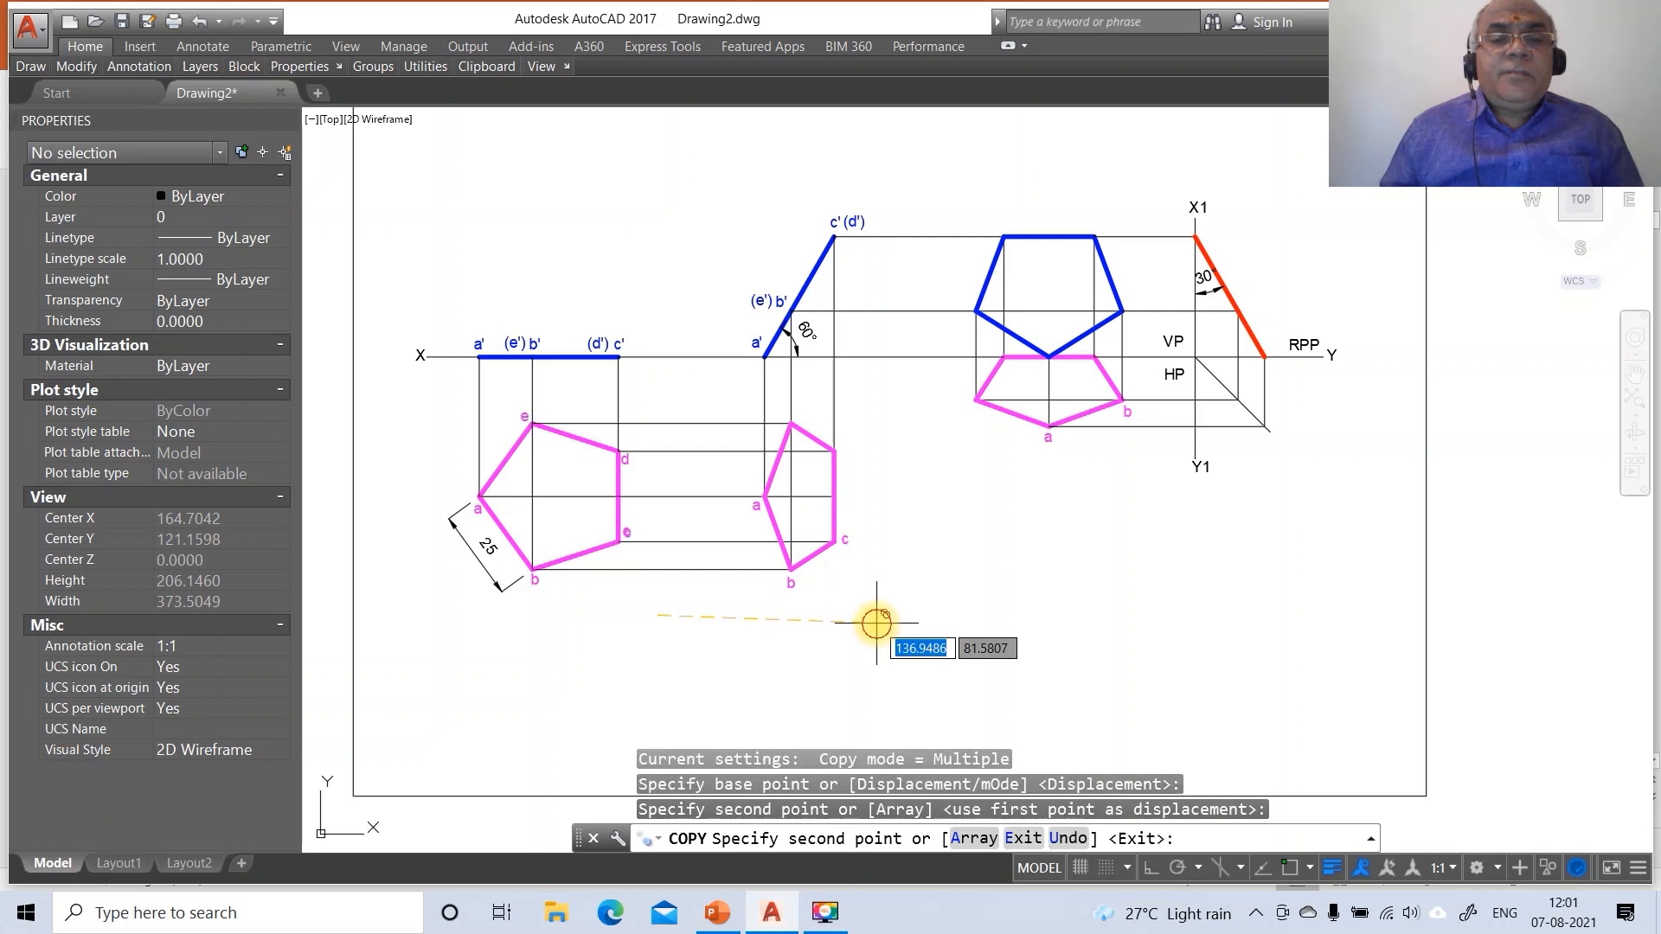
left_click(1127, 441)
key("Return")
Copy label d to the second magenta pentagon's upper right corner and the third magenta pentagon's upper left corner
key("Return")
left_click(625, 467)
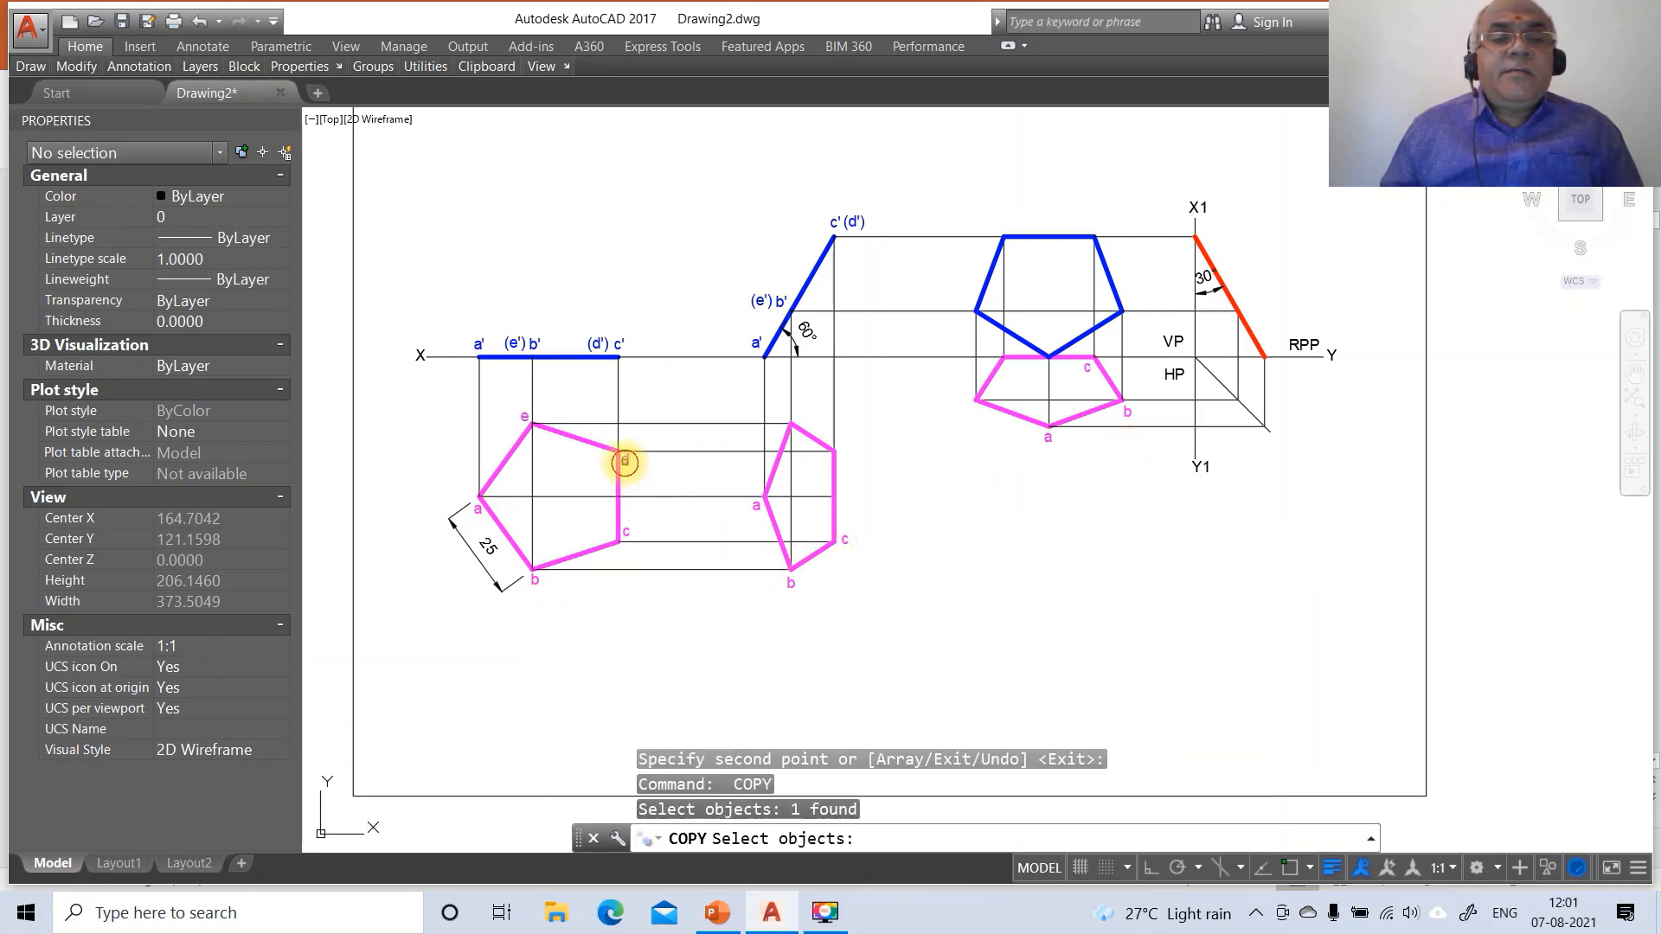
key("Return")
left_click(655, 520)
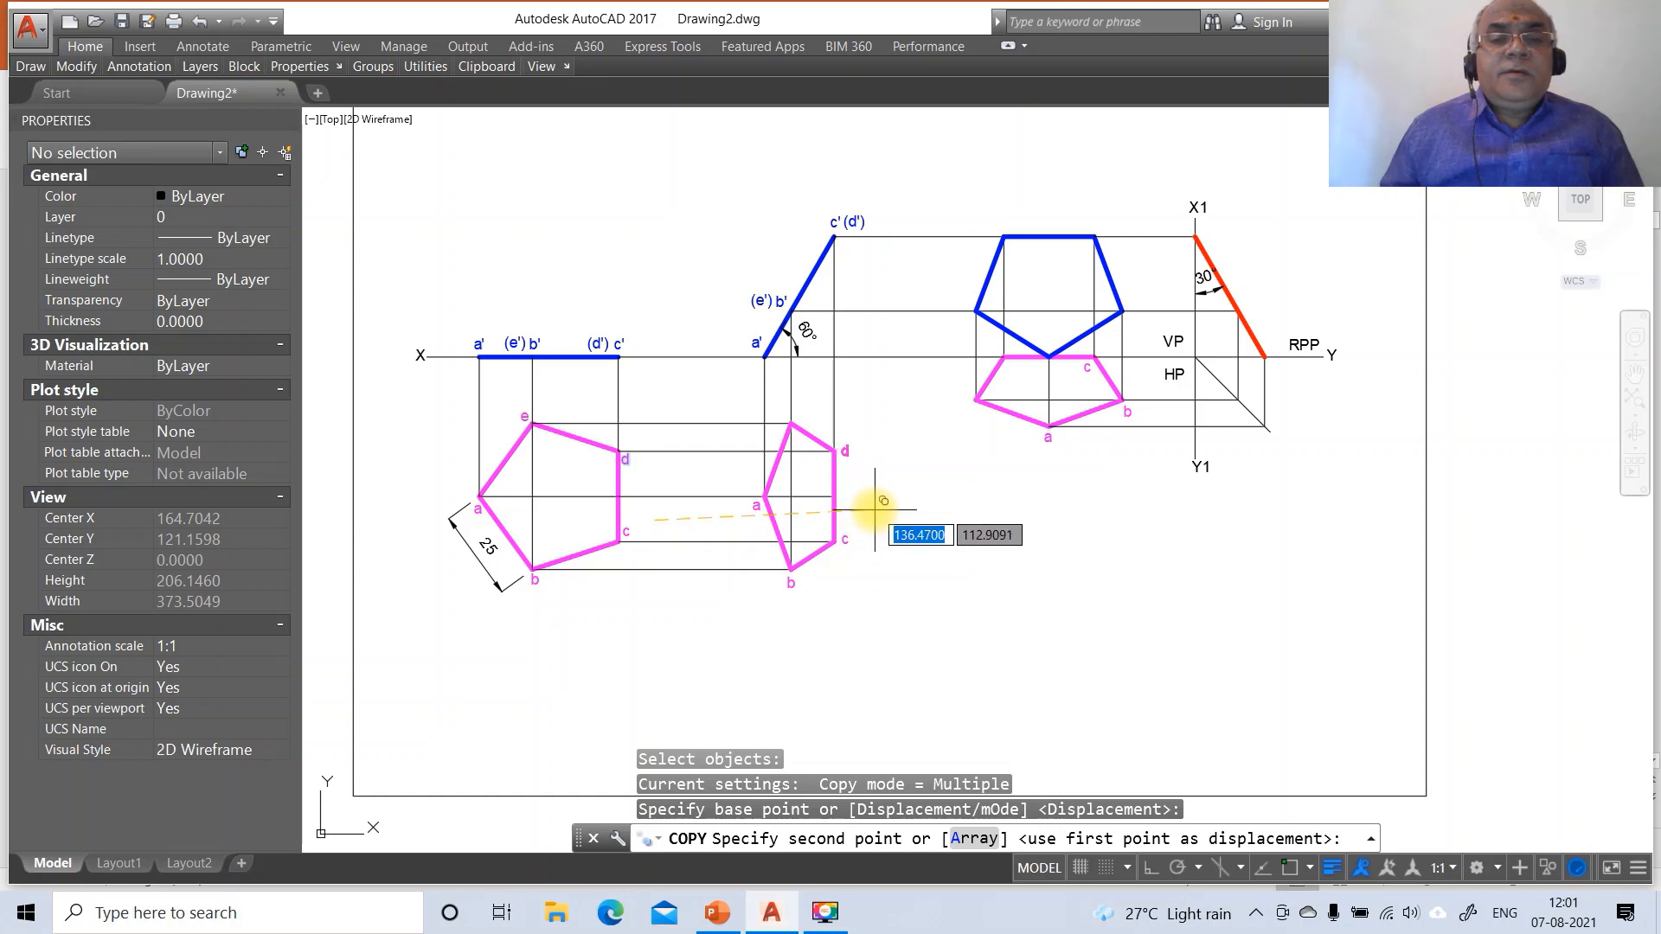
left_click(882, 502)
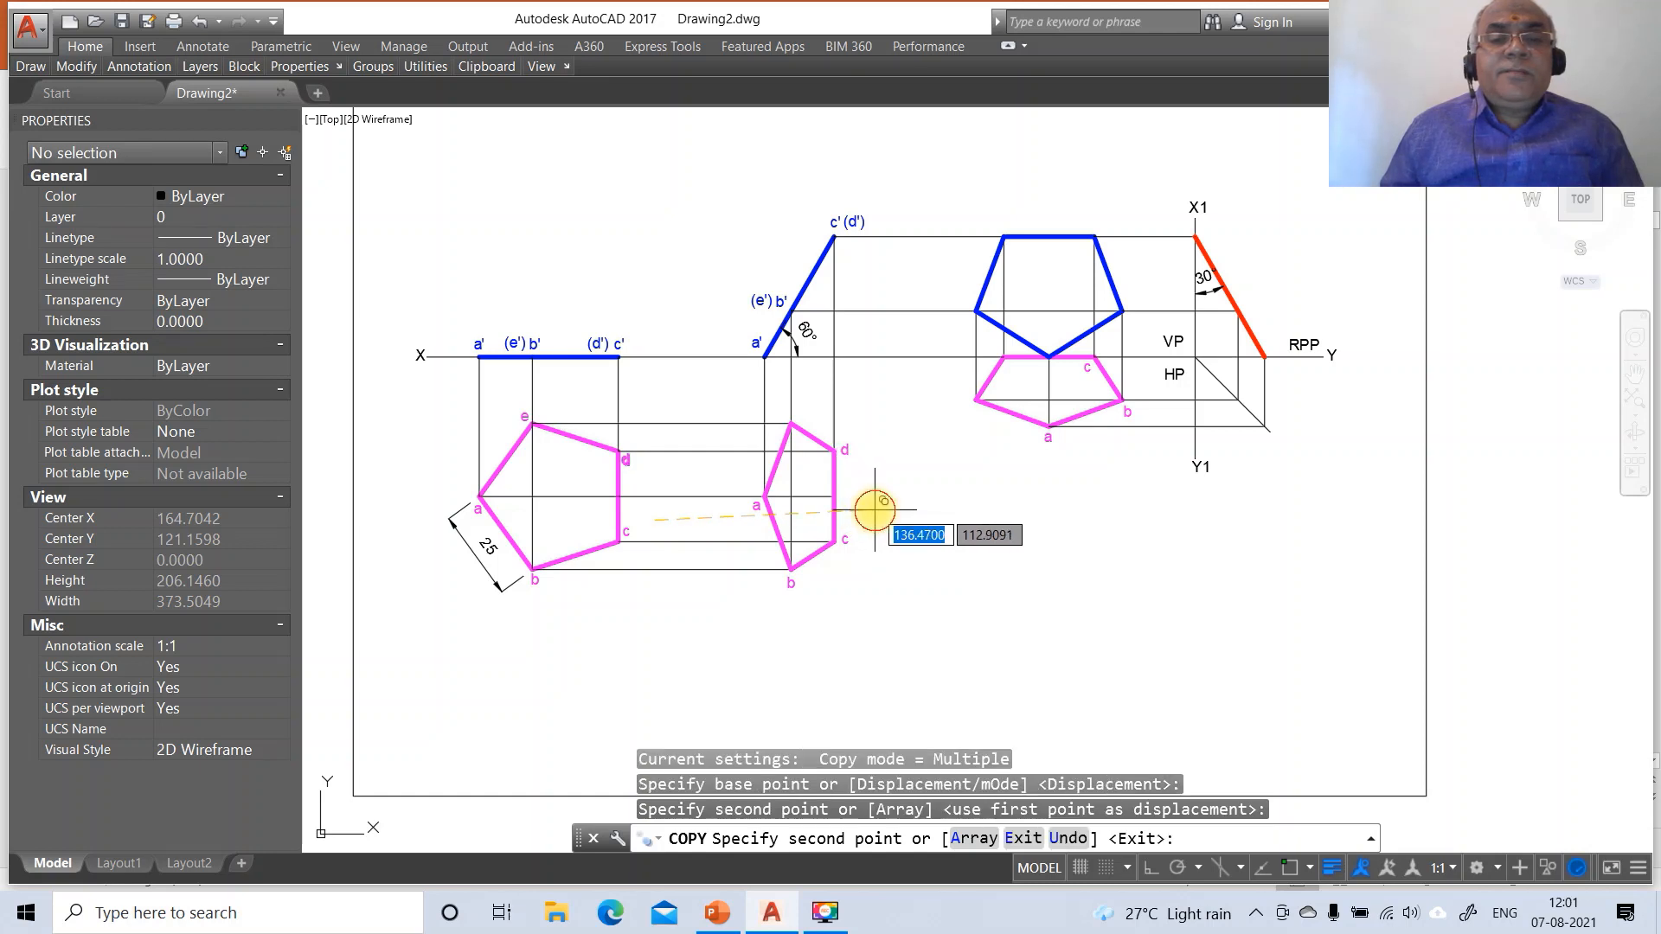
left_click(1047, 418)
key("Return")
Copy label e to the second magenta pentagon's top corner and the third magenta pentagon's left corner
key("Return")
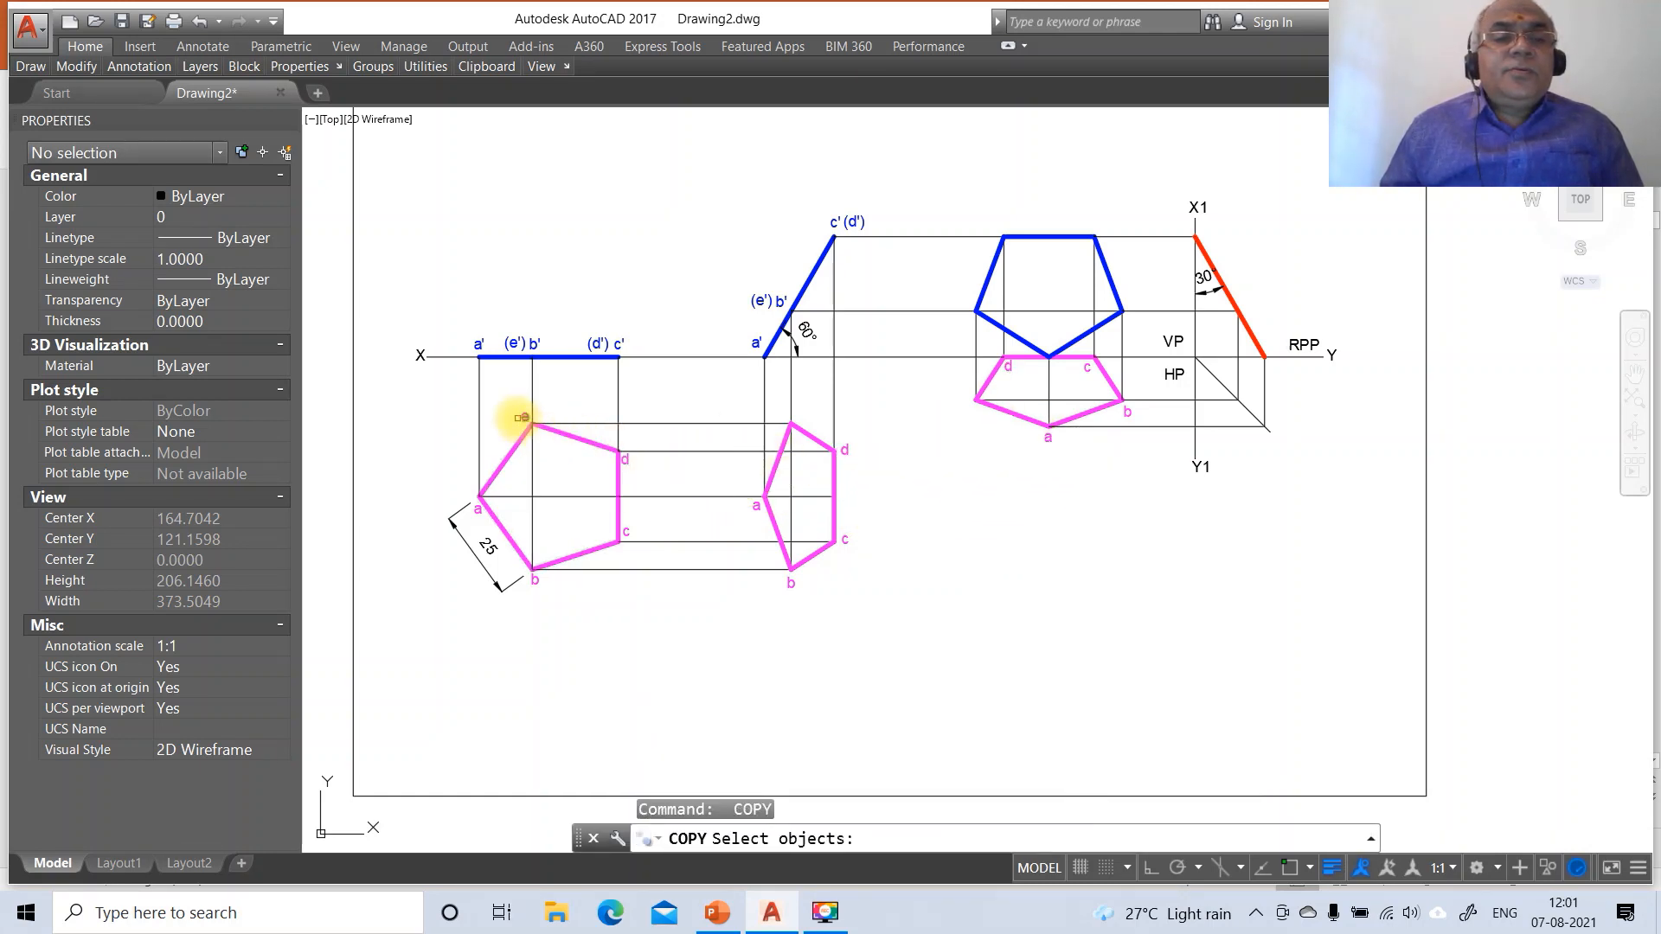
left_click(524, 419)
key("Return")
left_click(536, 516)
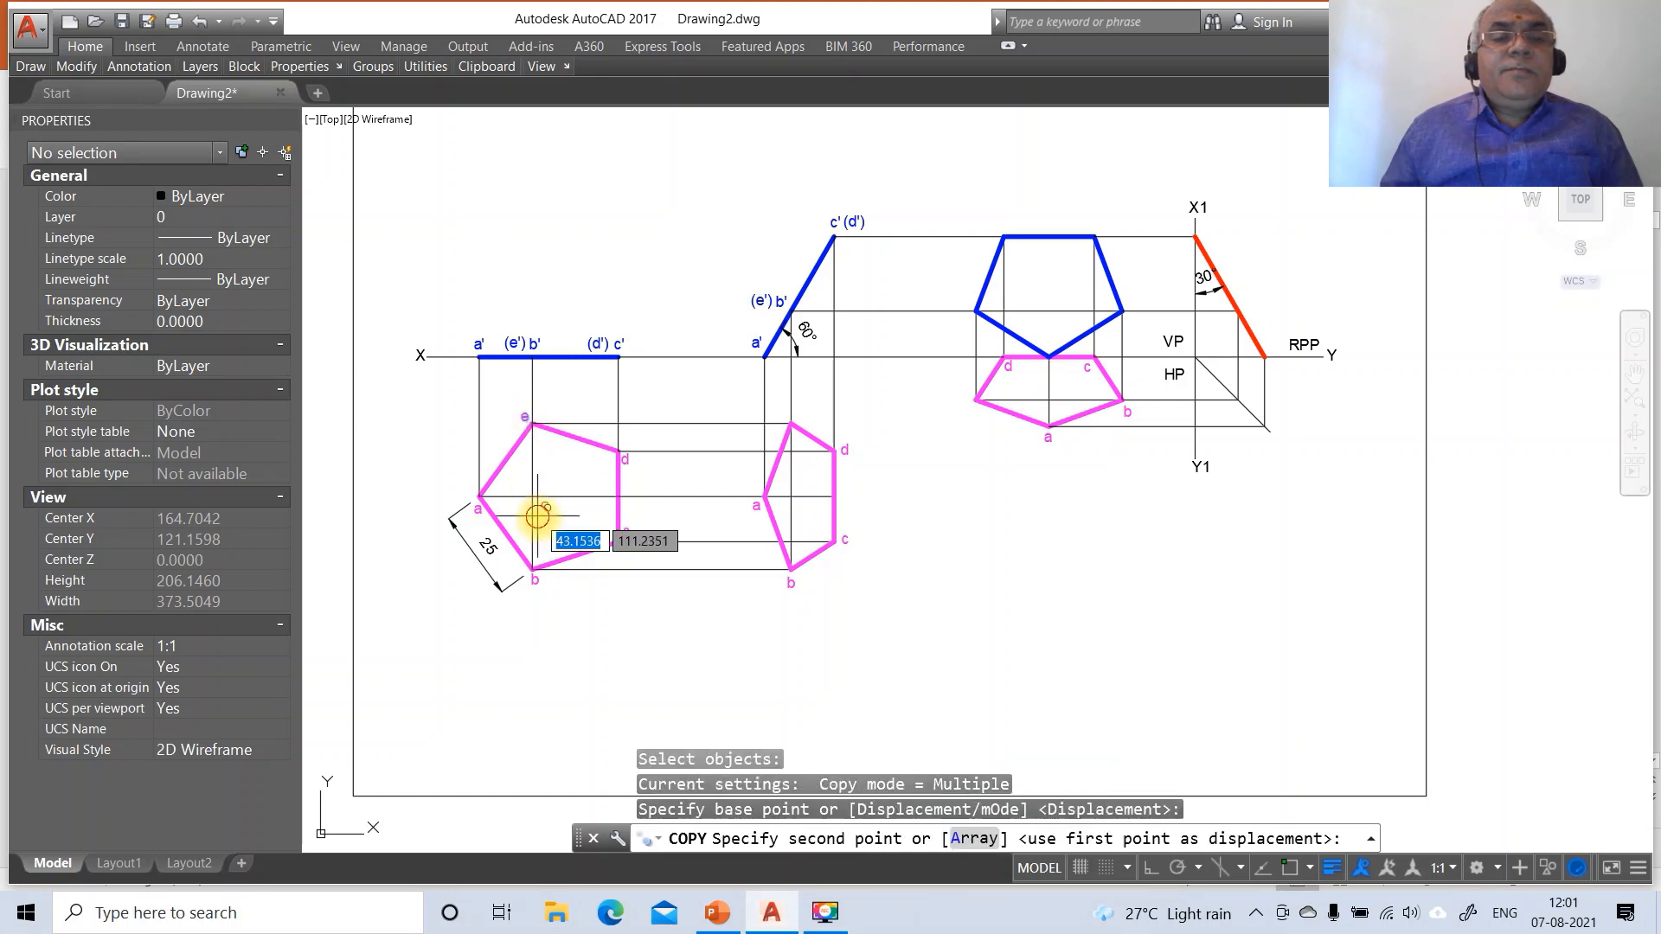
left_click(821, 506)
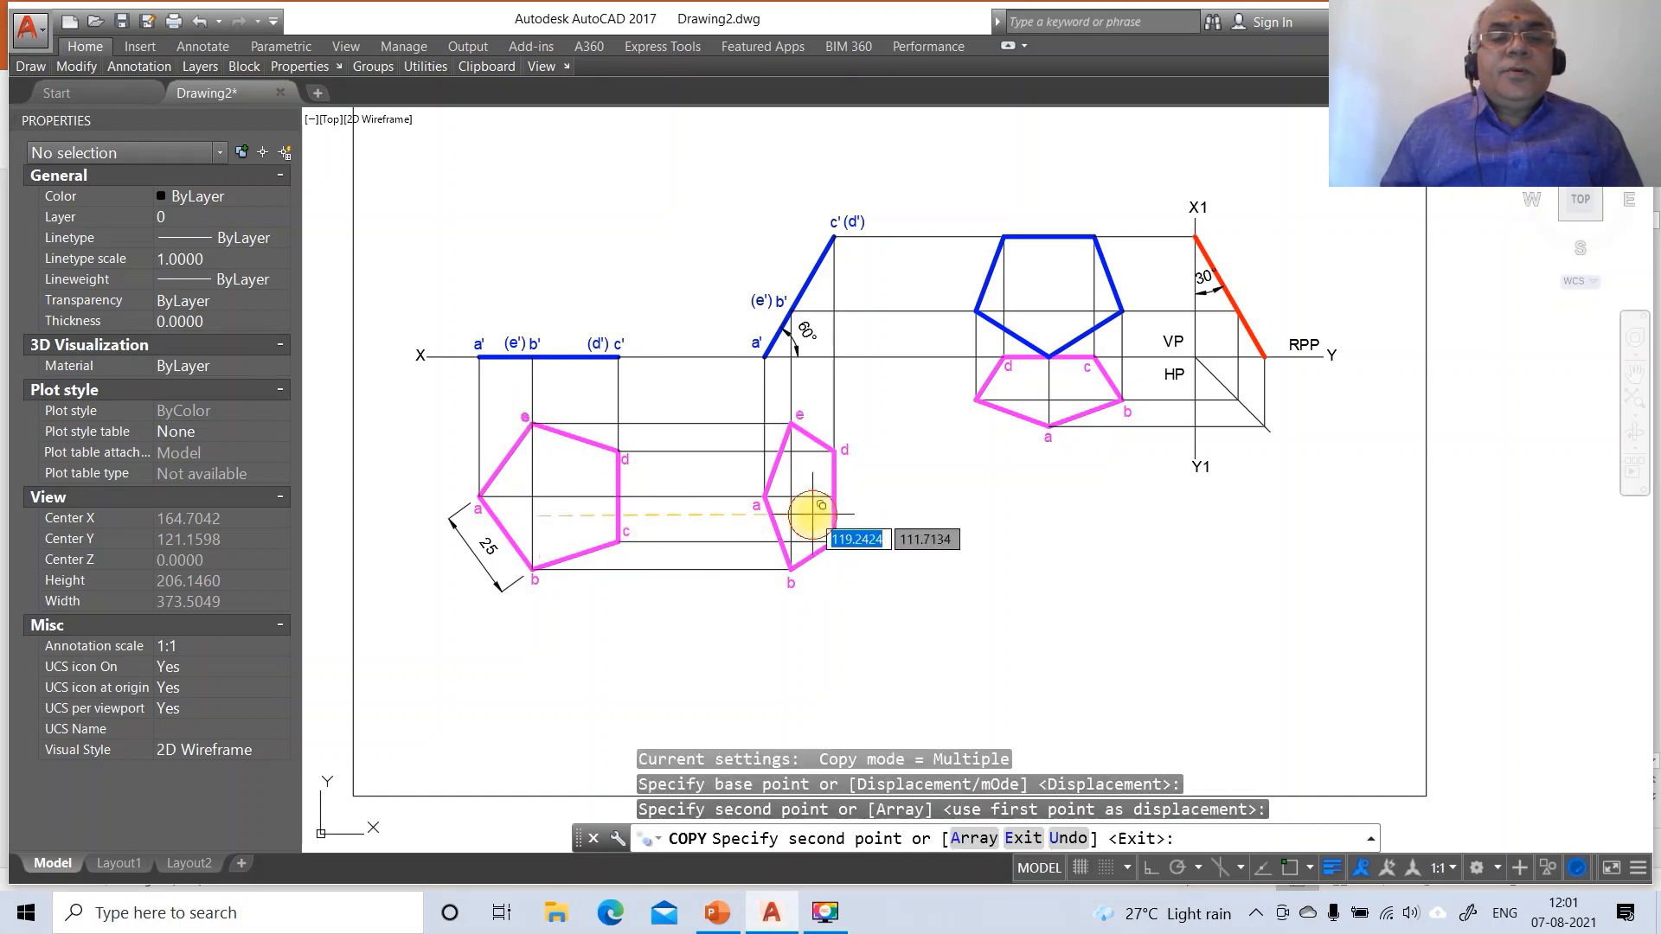
left_click(979, 500)
key("Return")
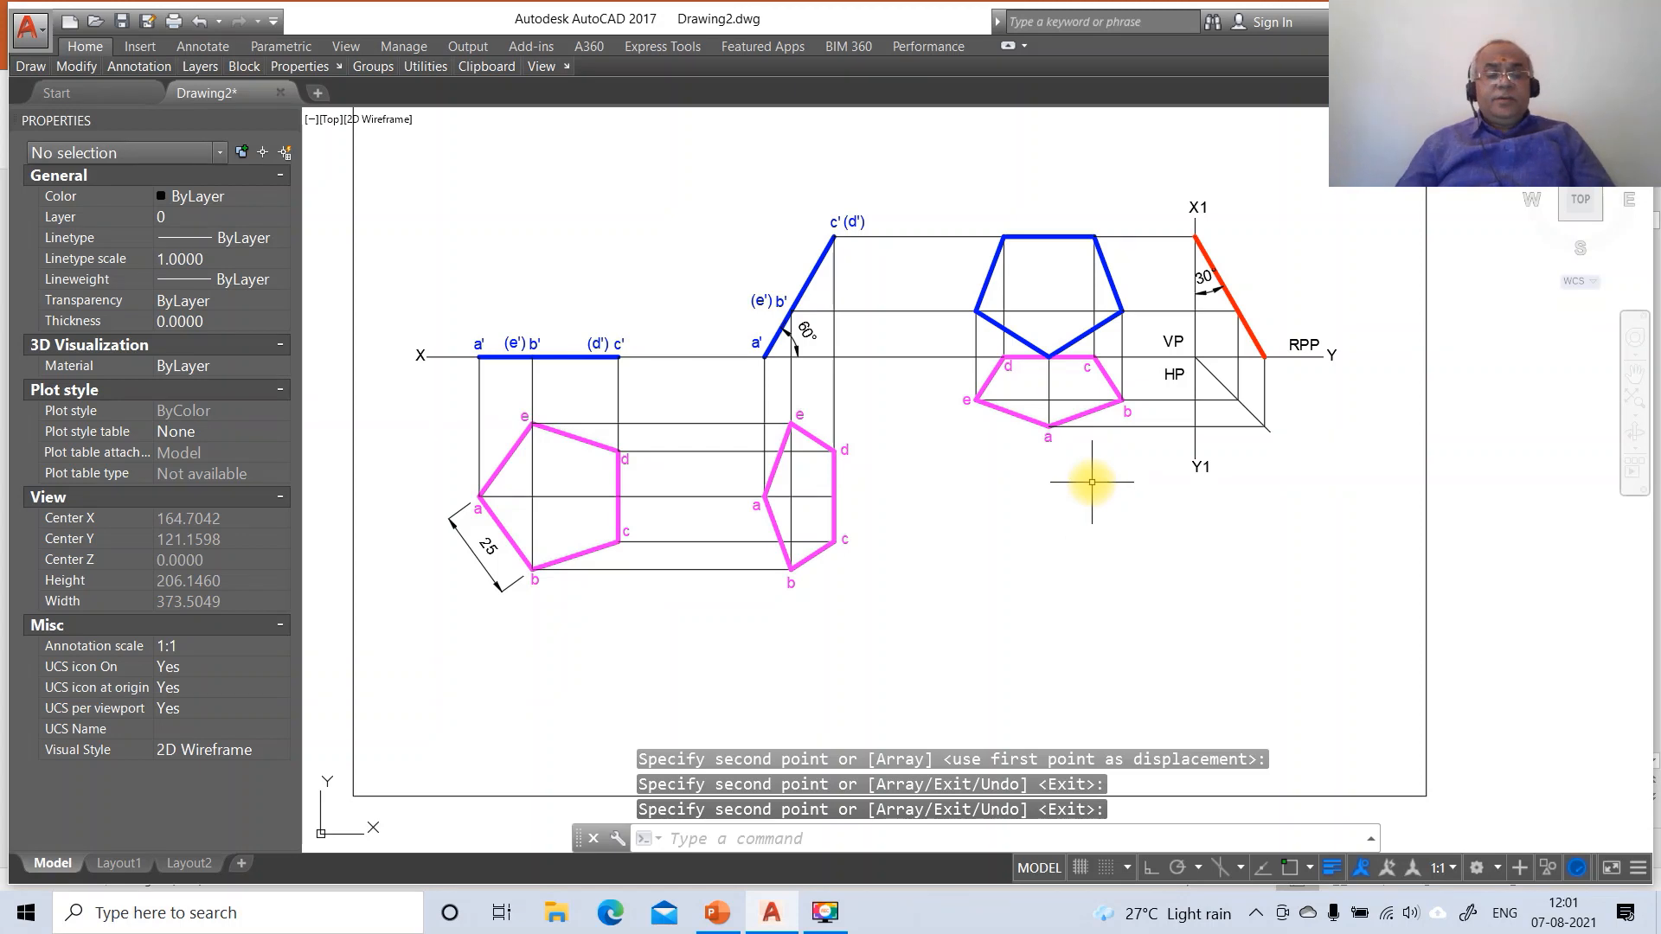
Add unrotated text labels 3 units high: a' above the blue pentagon's lowest corner and b' at its right corner
type("dt")
key("Return")
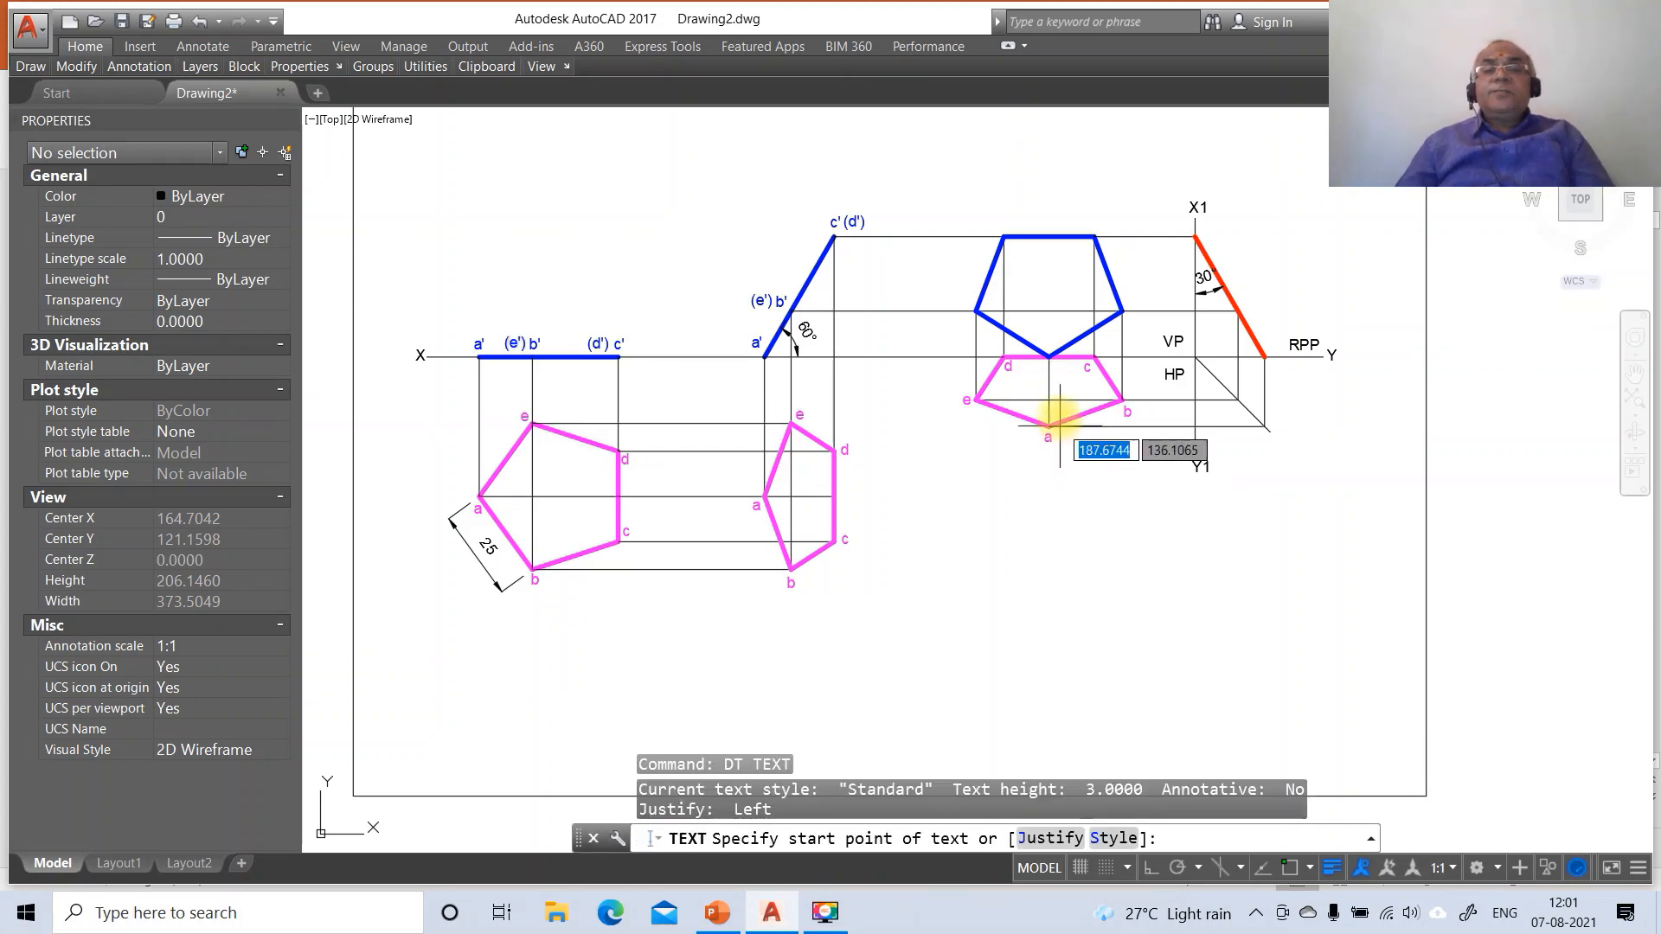
left_click(1048, 354)
key("Return")
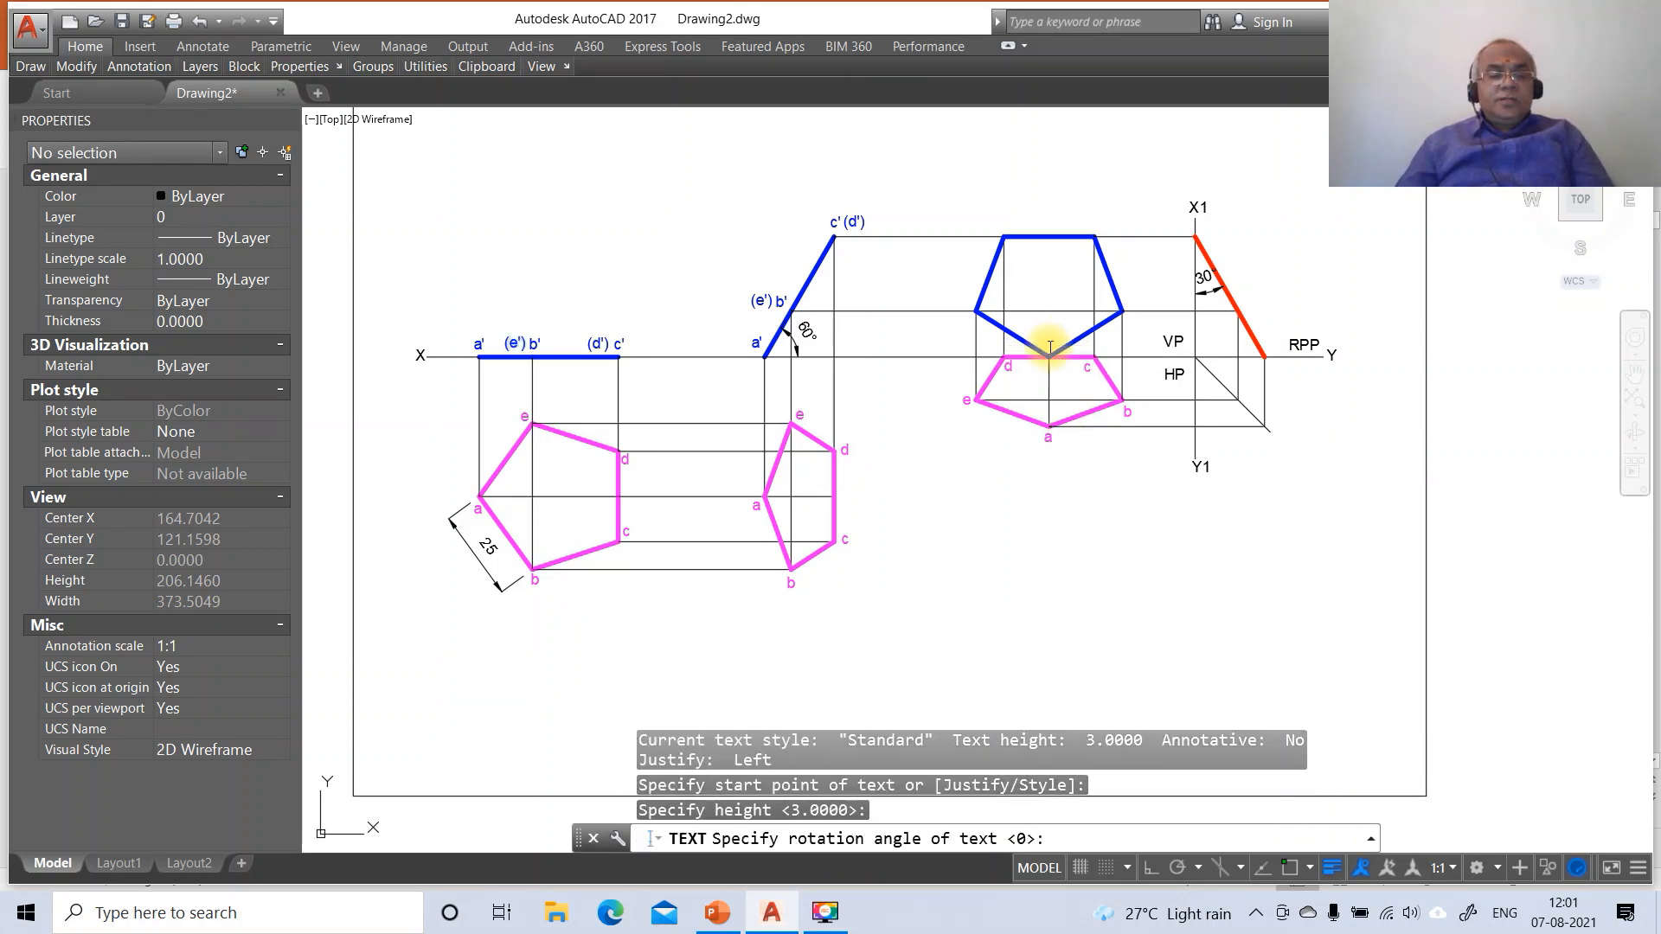
key("Return")
type("a")
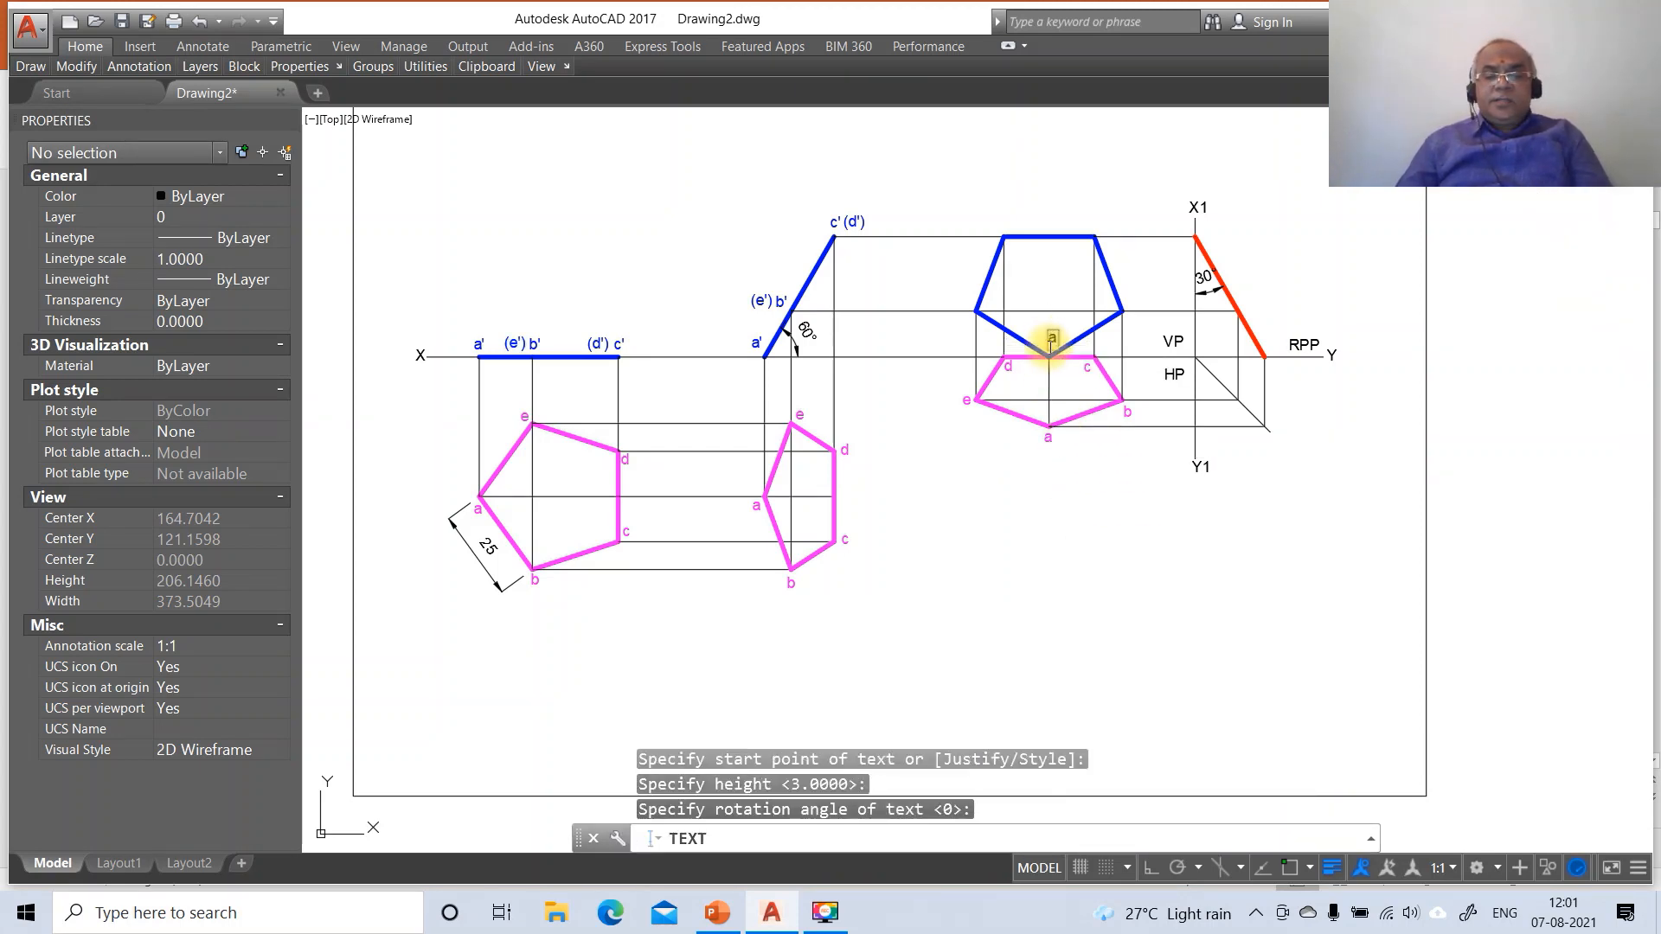
left_click(1130, 303)
type("b'")
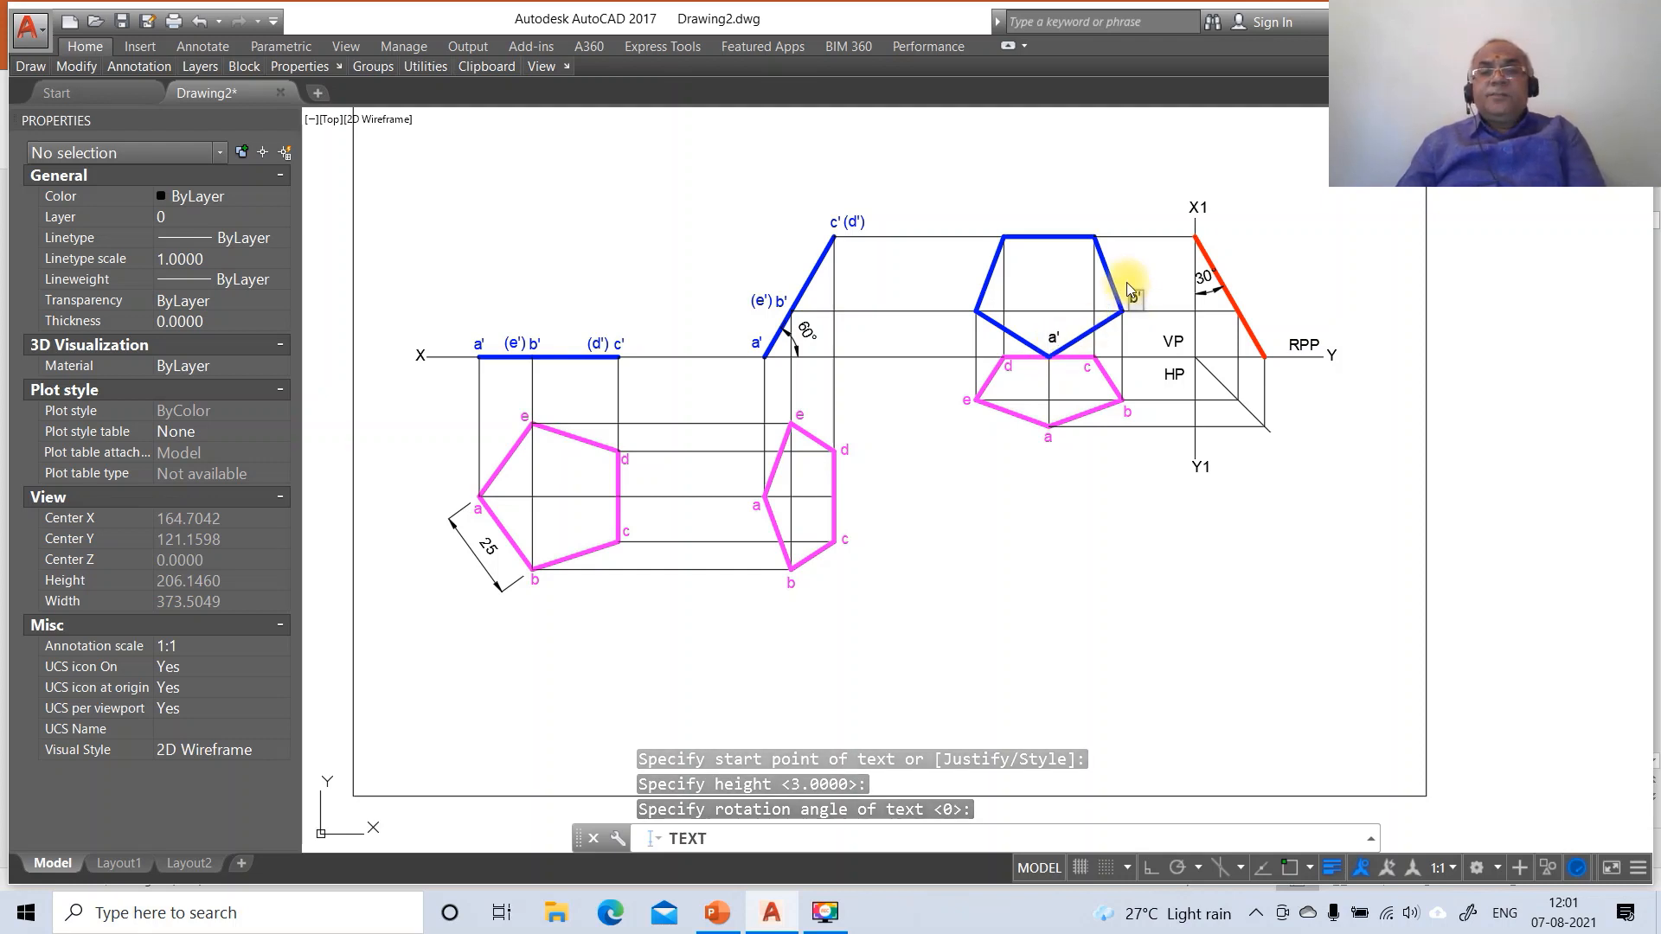
Add text labels c' and d' above the blue pentagon's upper right and upper left corners
left_click(1095, 225)
type("c'")
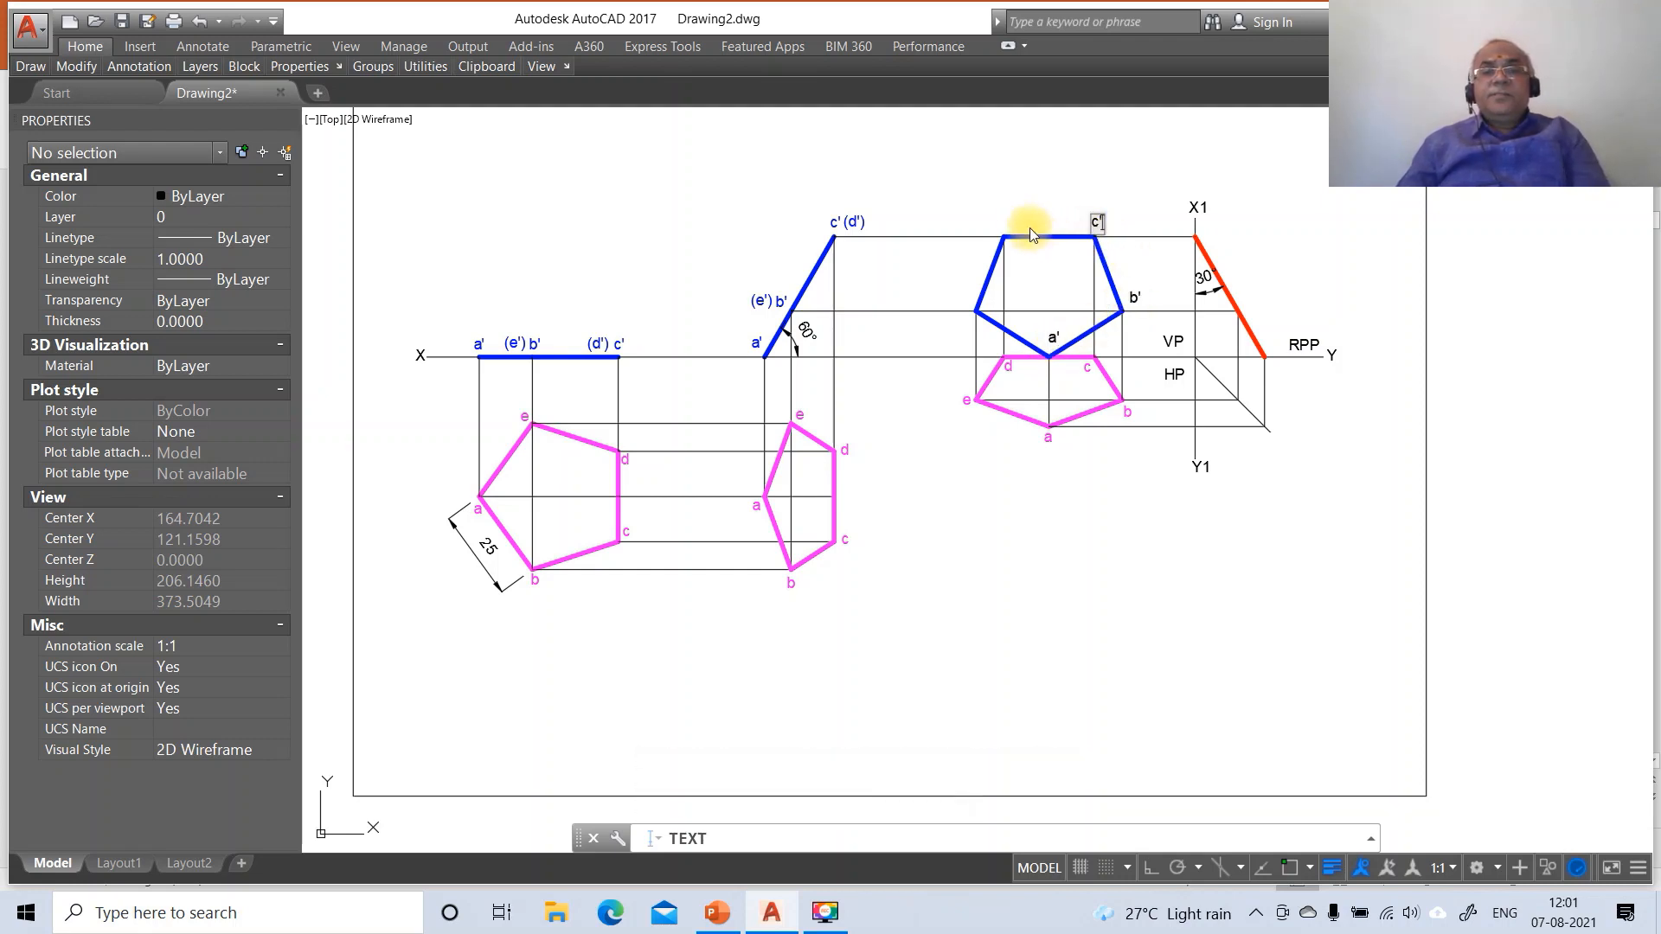
left_click(1002, 233)
type("d")
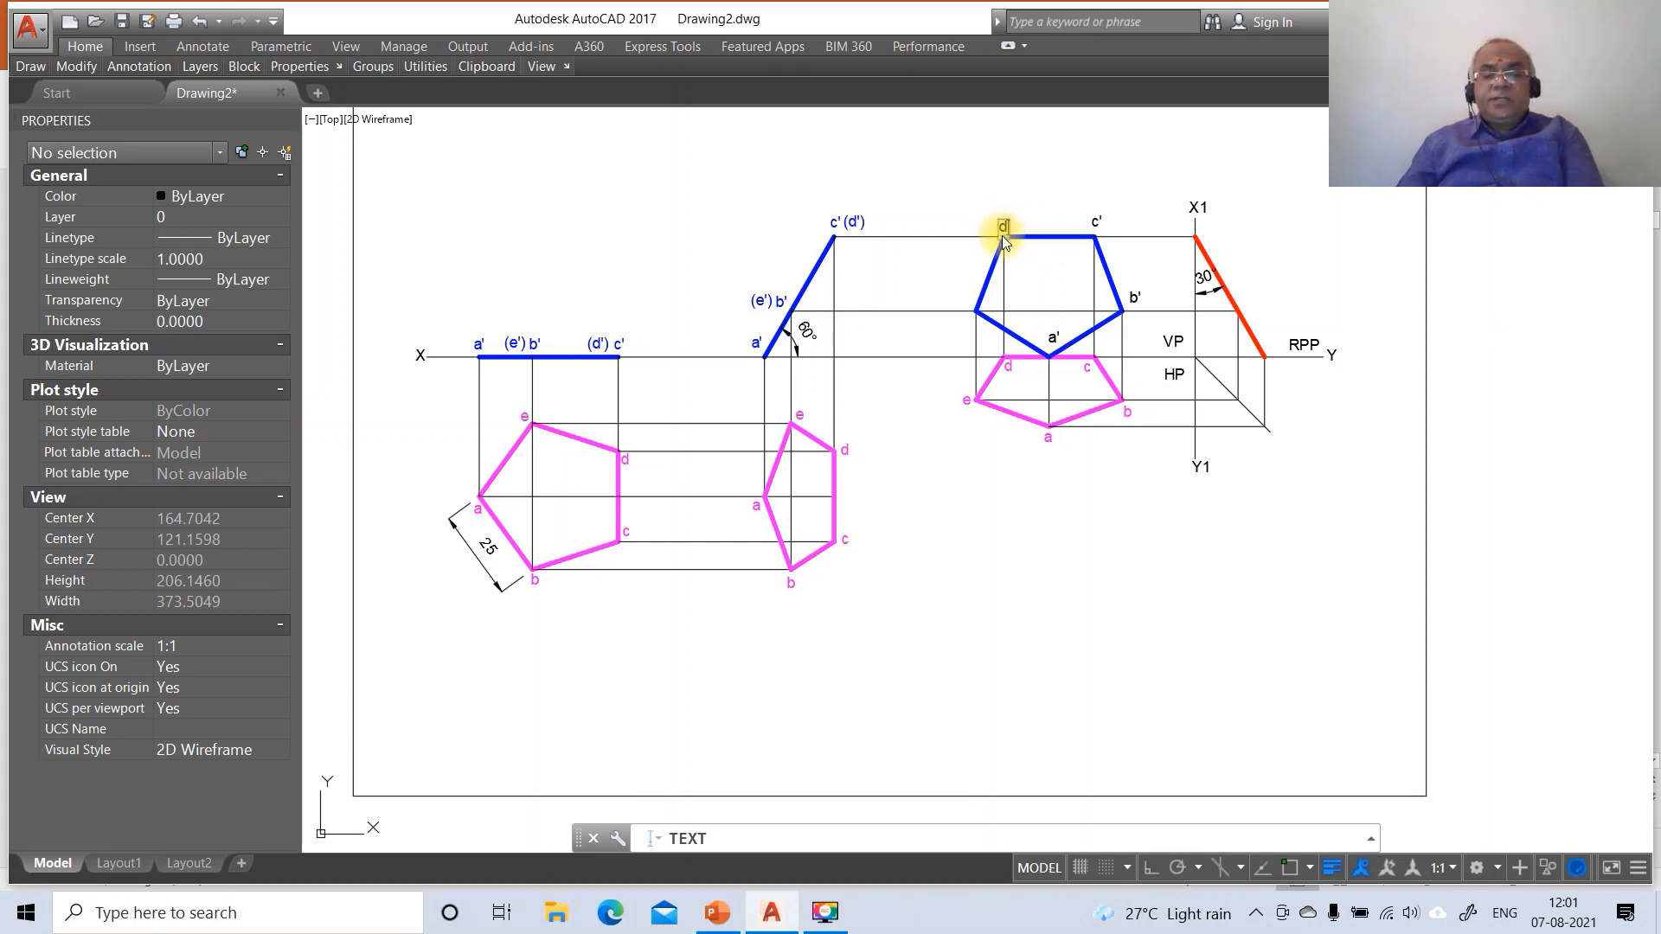
type("'")
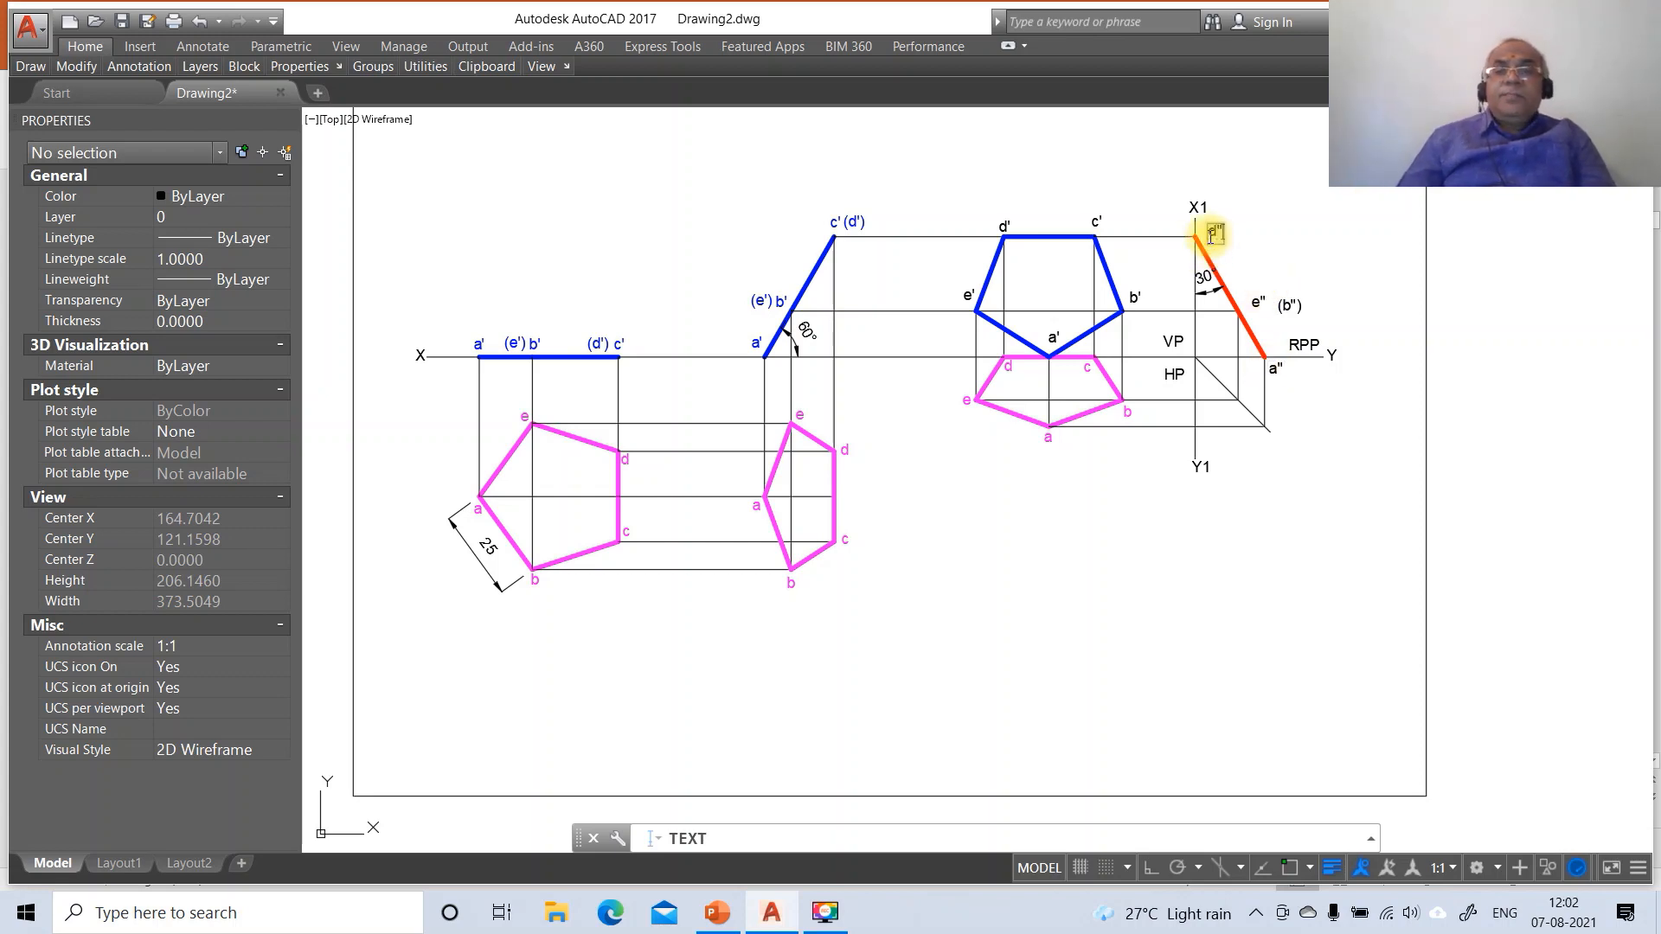
Add text label (c") beside d" at the red line's upper end and finish the text entry
left_click(1227, 232)
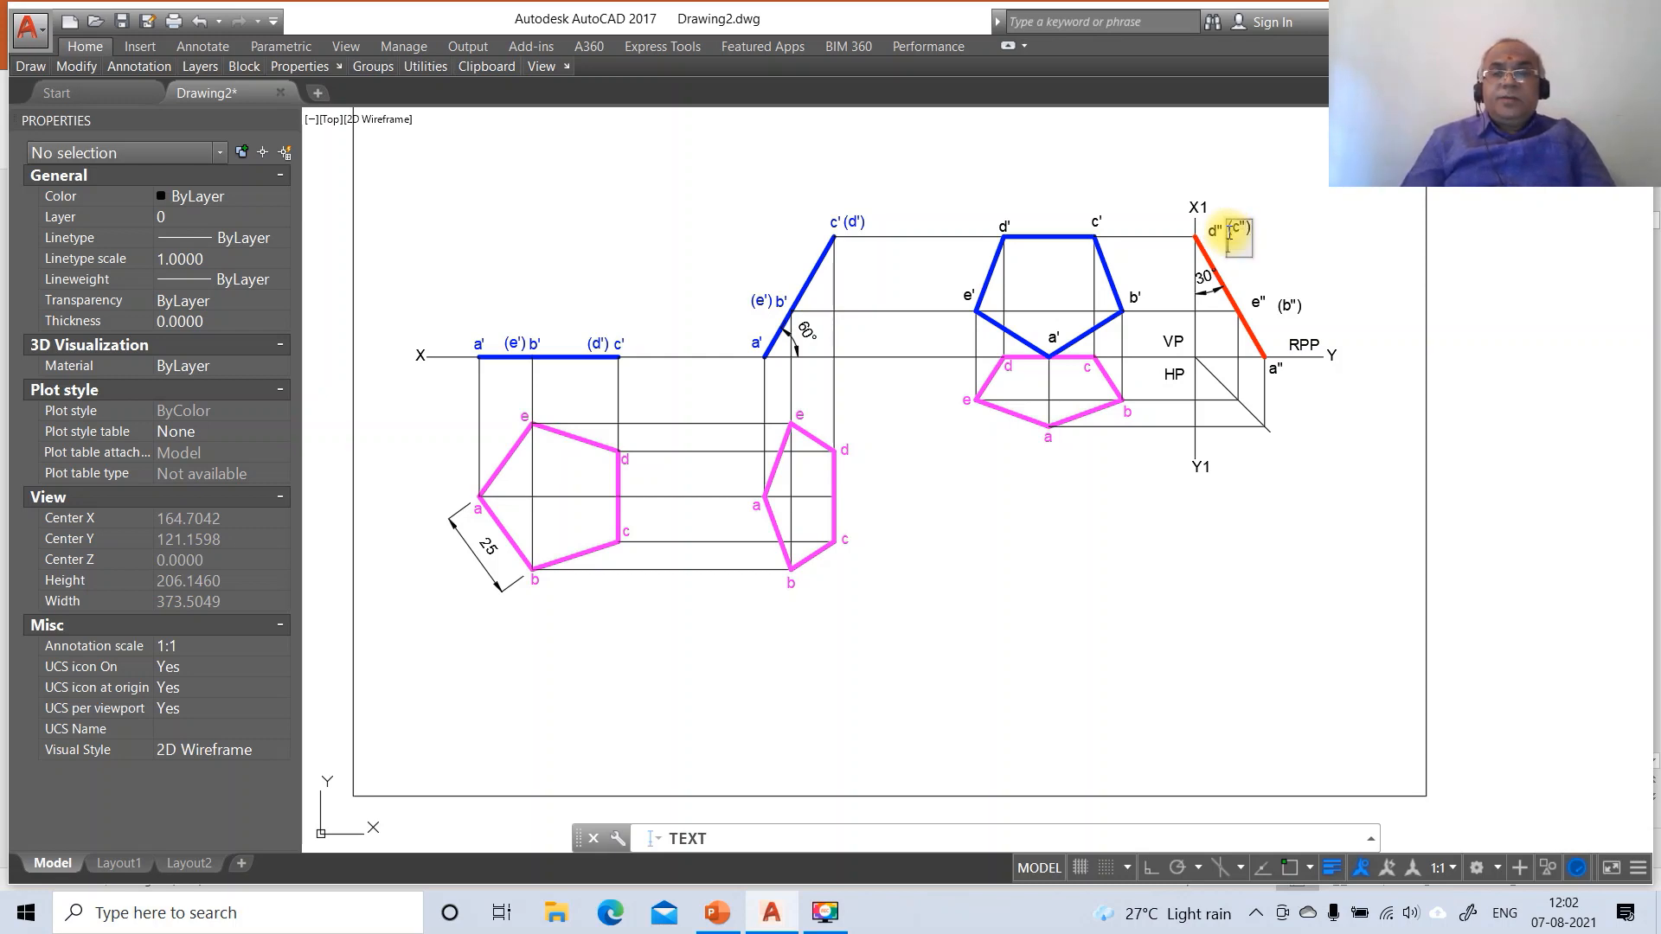
key("Return")
key("Return")
Move the VP label slightly down, closer to the XY line
type("z")
key("Return")
type("w")
key("Return")
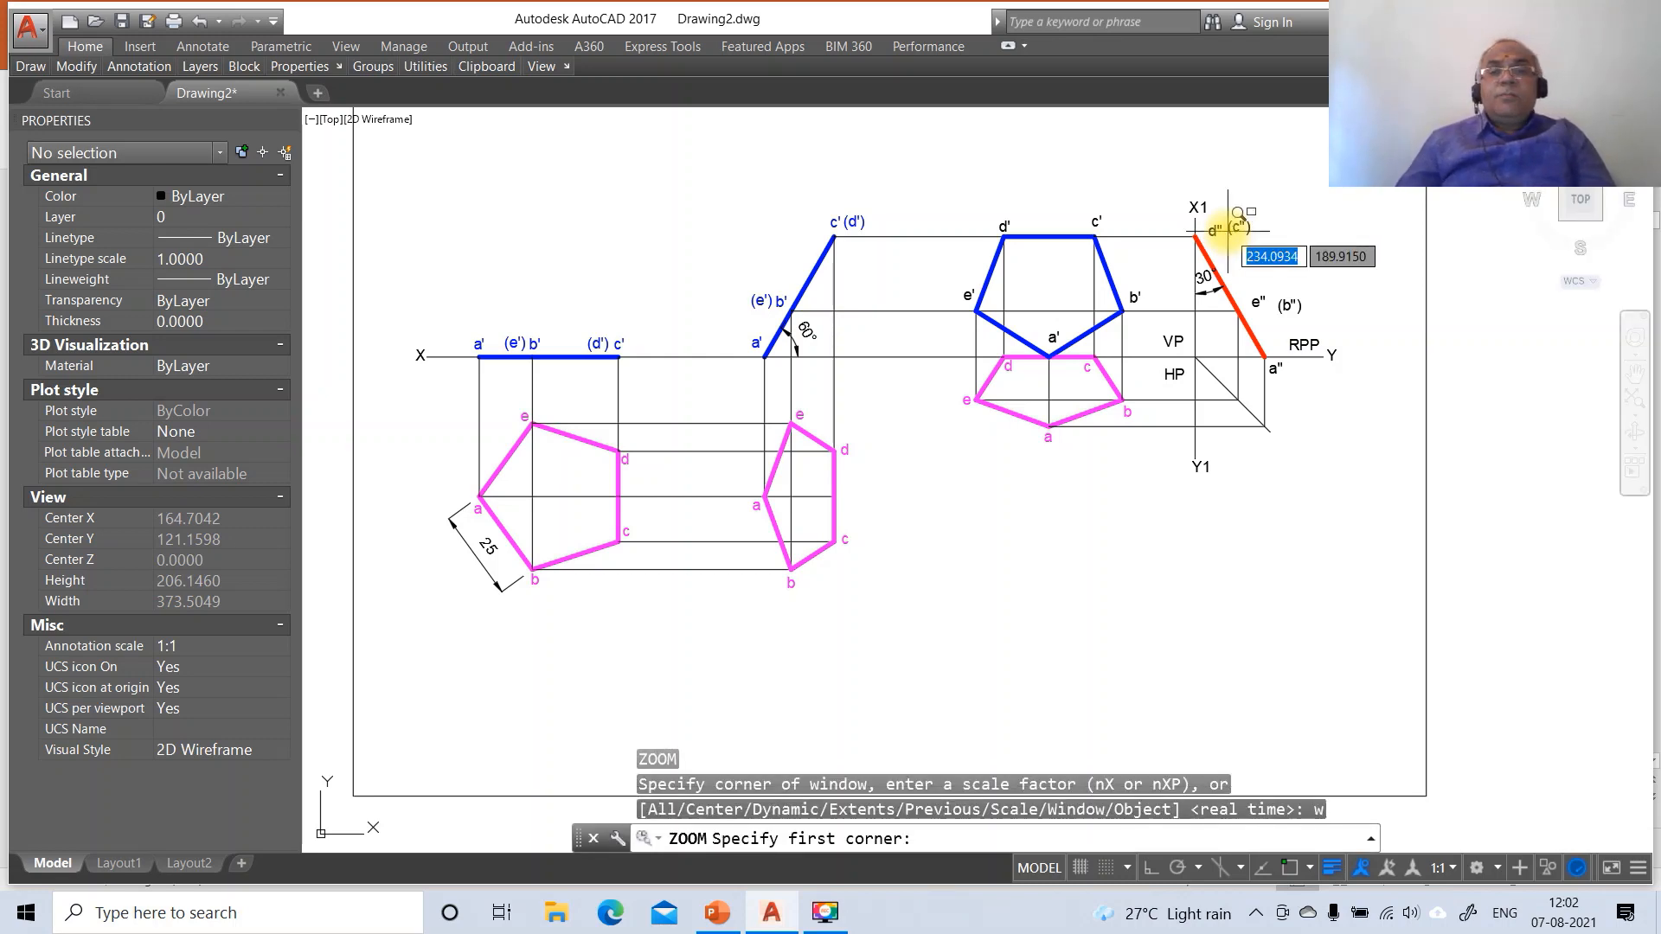
left_click(872, 162)
left_click(1519, 597)
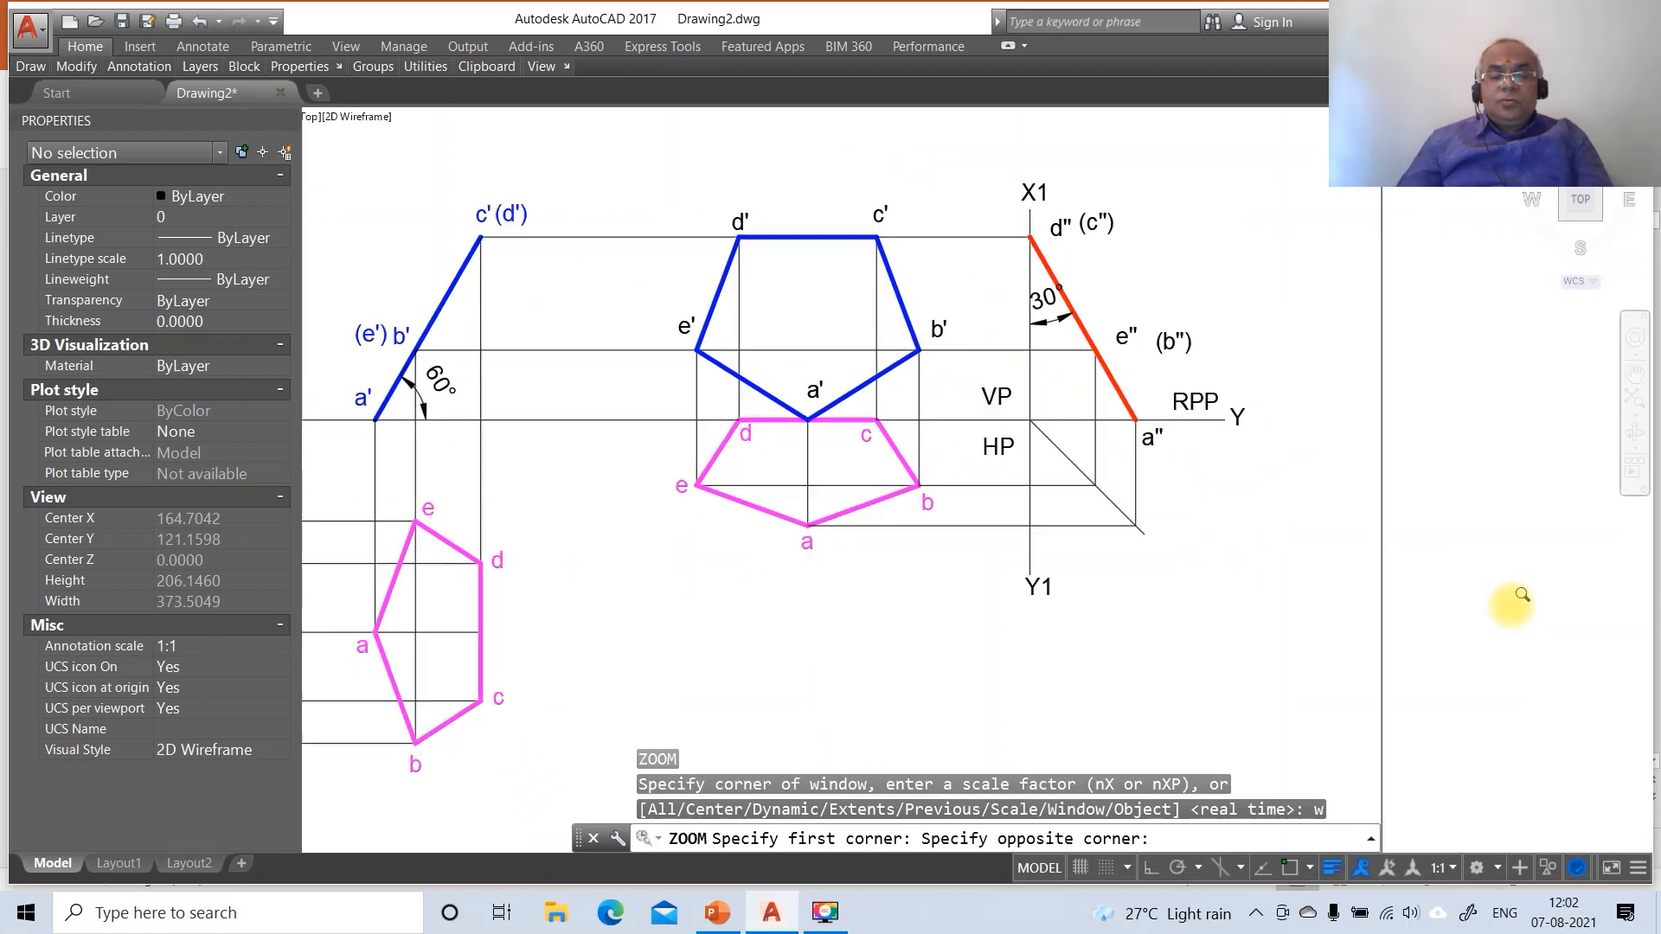
type("m")
key("Return")
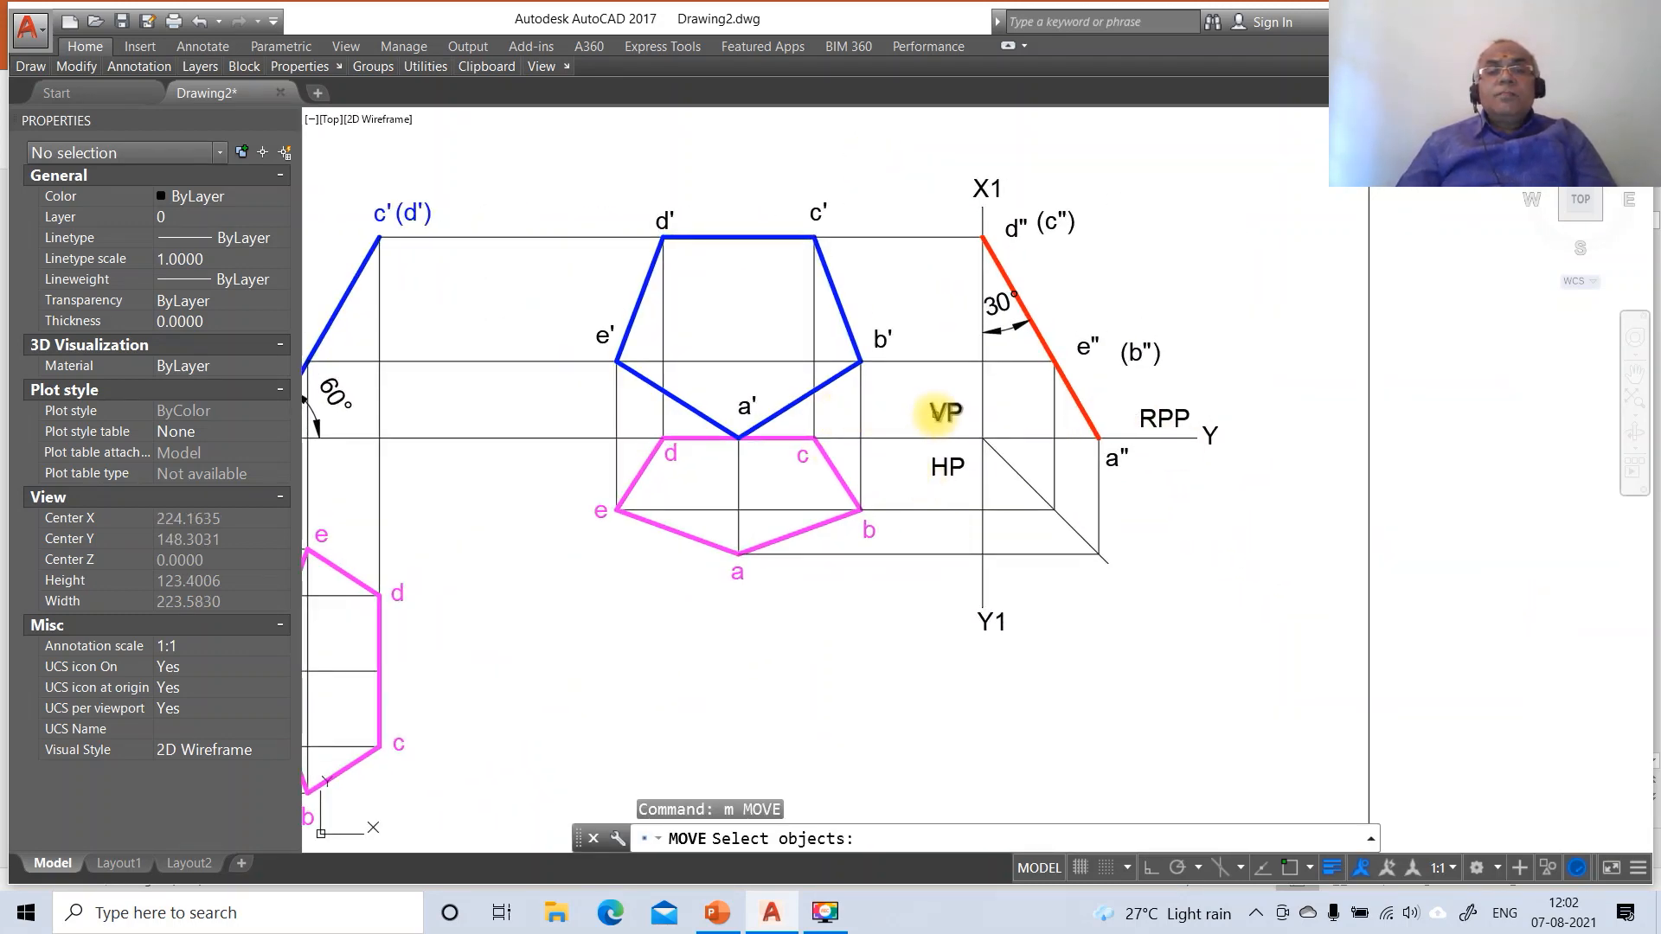
left_click(935, 414)
key("Return")
left_click(987, 489)
left_click(991, 496)
Move the HP label slightly up, closer to the XY line
key("Return")
left_click(938, 466)
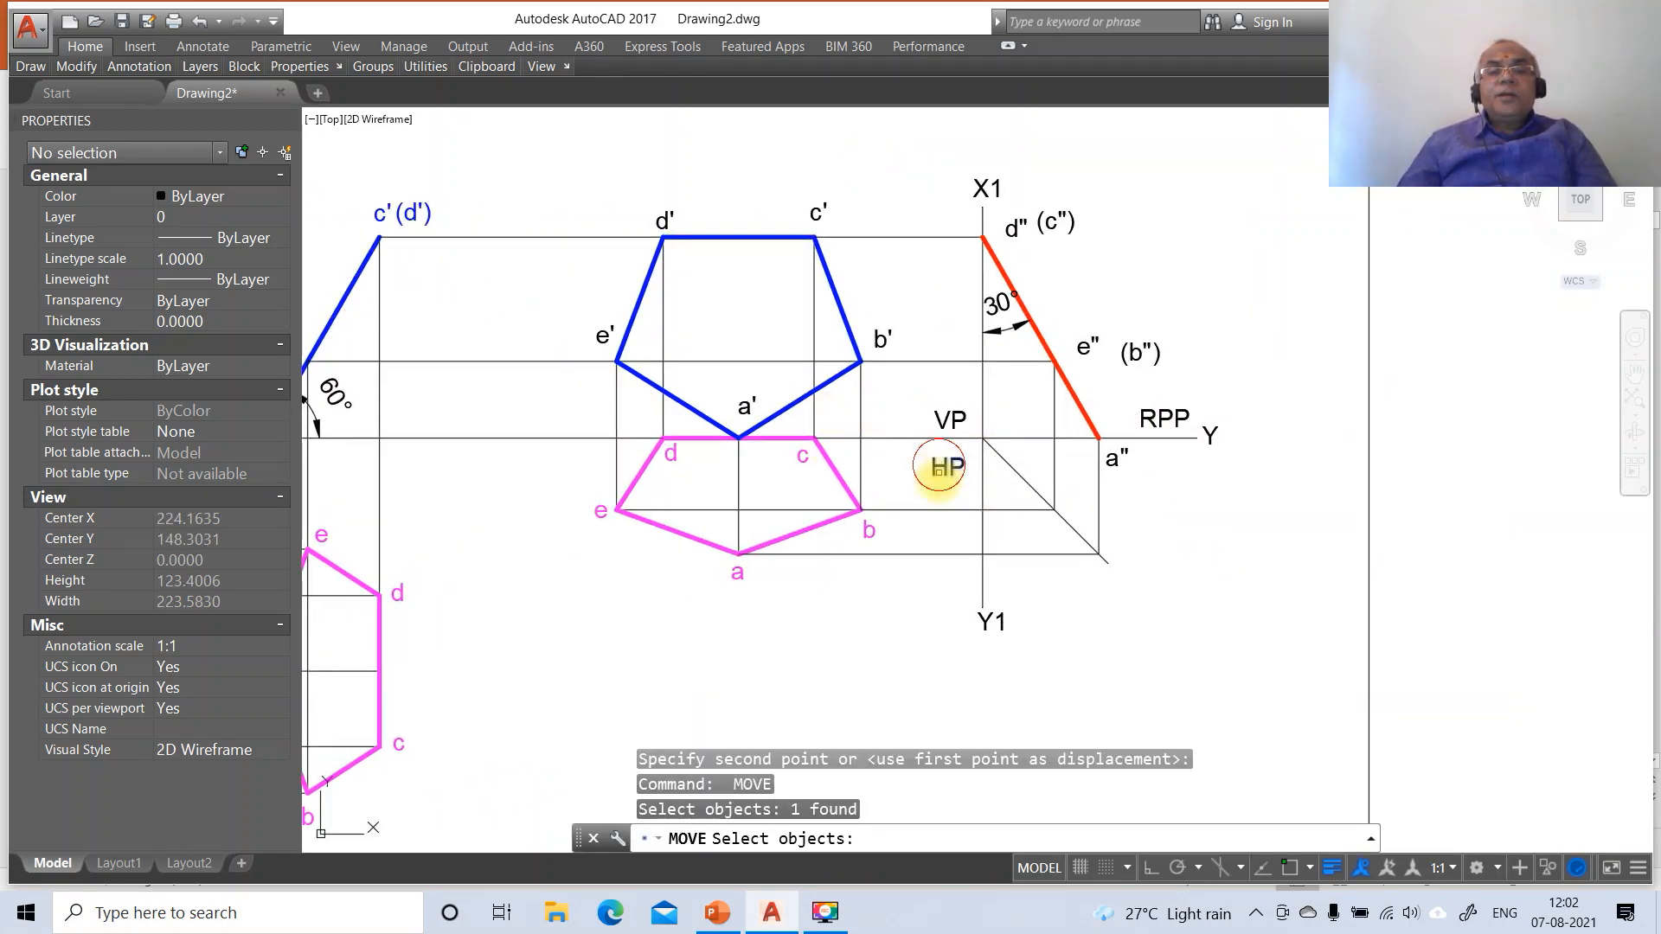
key("Return")
left_click(951, 503)
left_click(949, 500)
Move label a' down and slightly left, closer to the blue pentagon's lowest corner
key("Return")
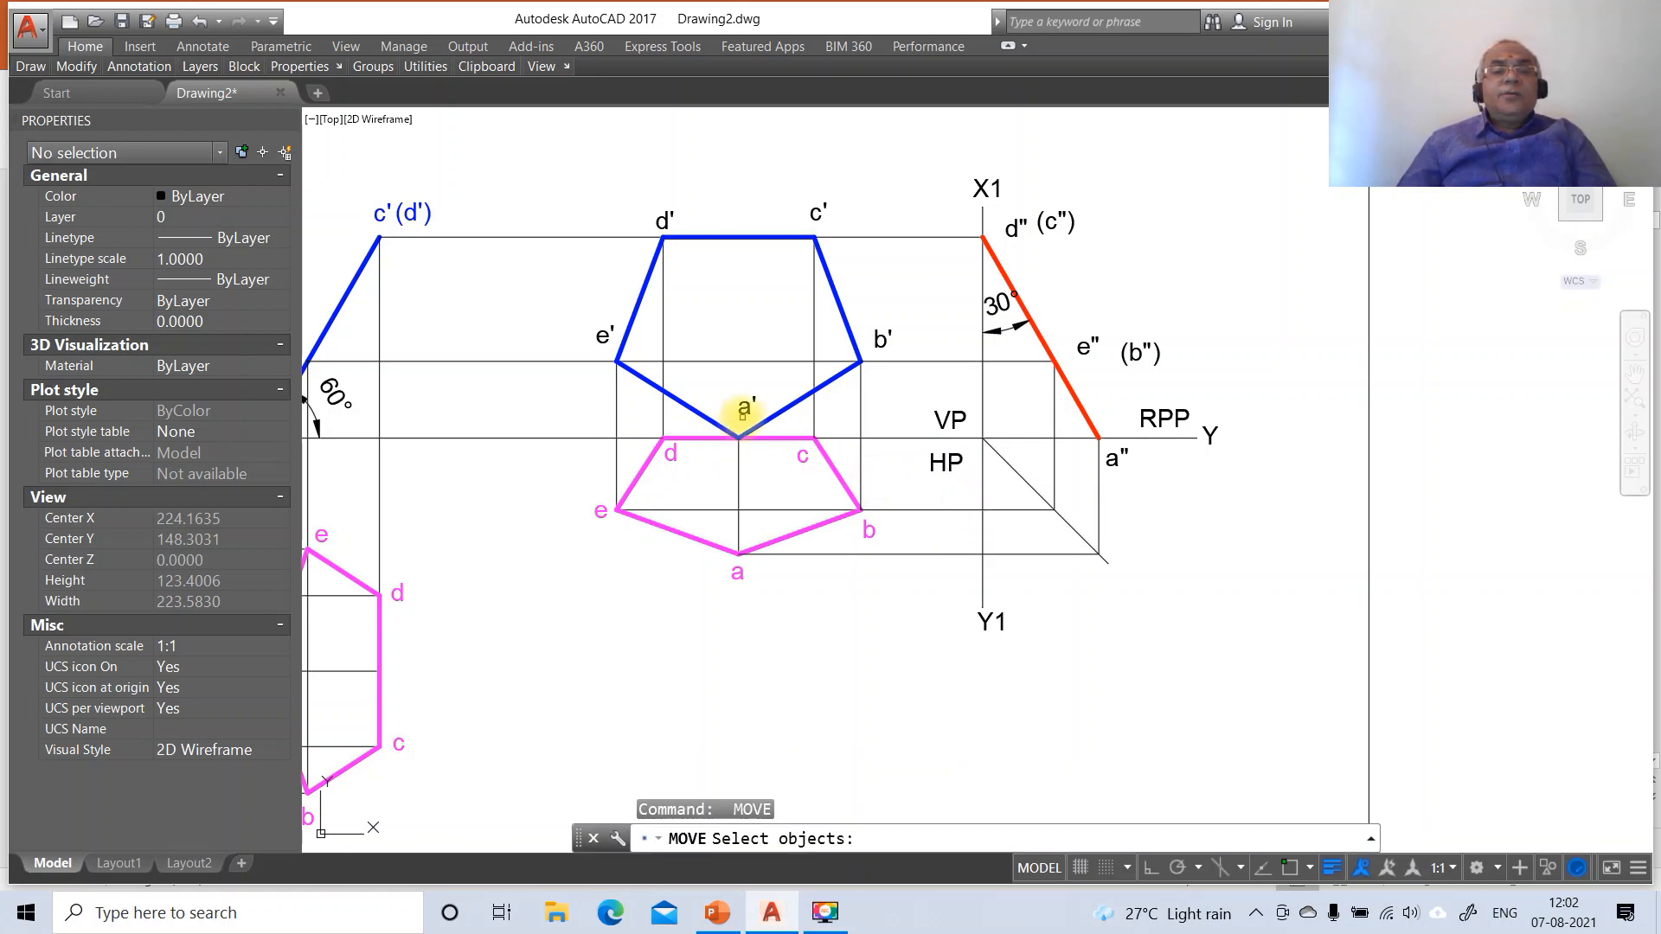
left_click(742, 413)
key("Return")
left_click(762, 454)
left_click(758, 463)
Move label e' slightly down, closer to the blue pentagon's left corner
key("Return")
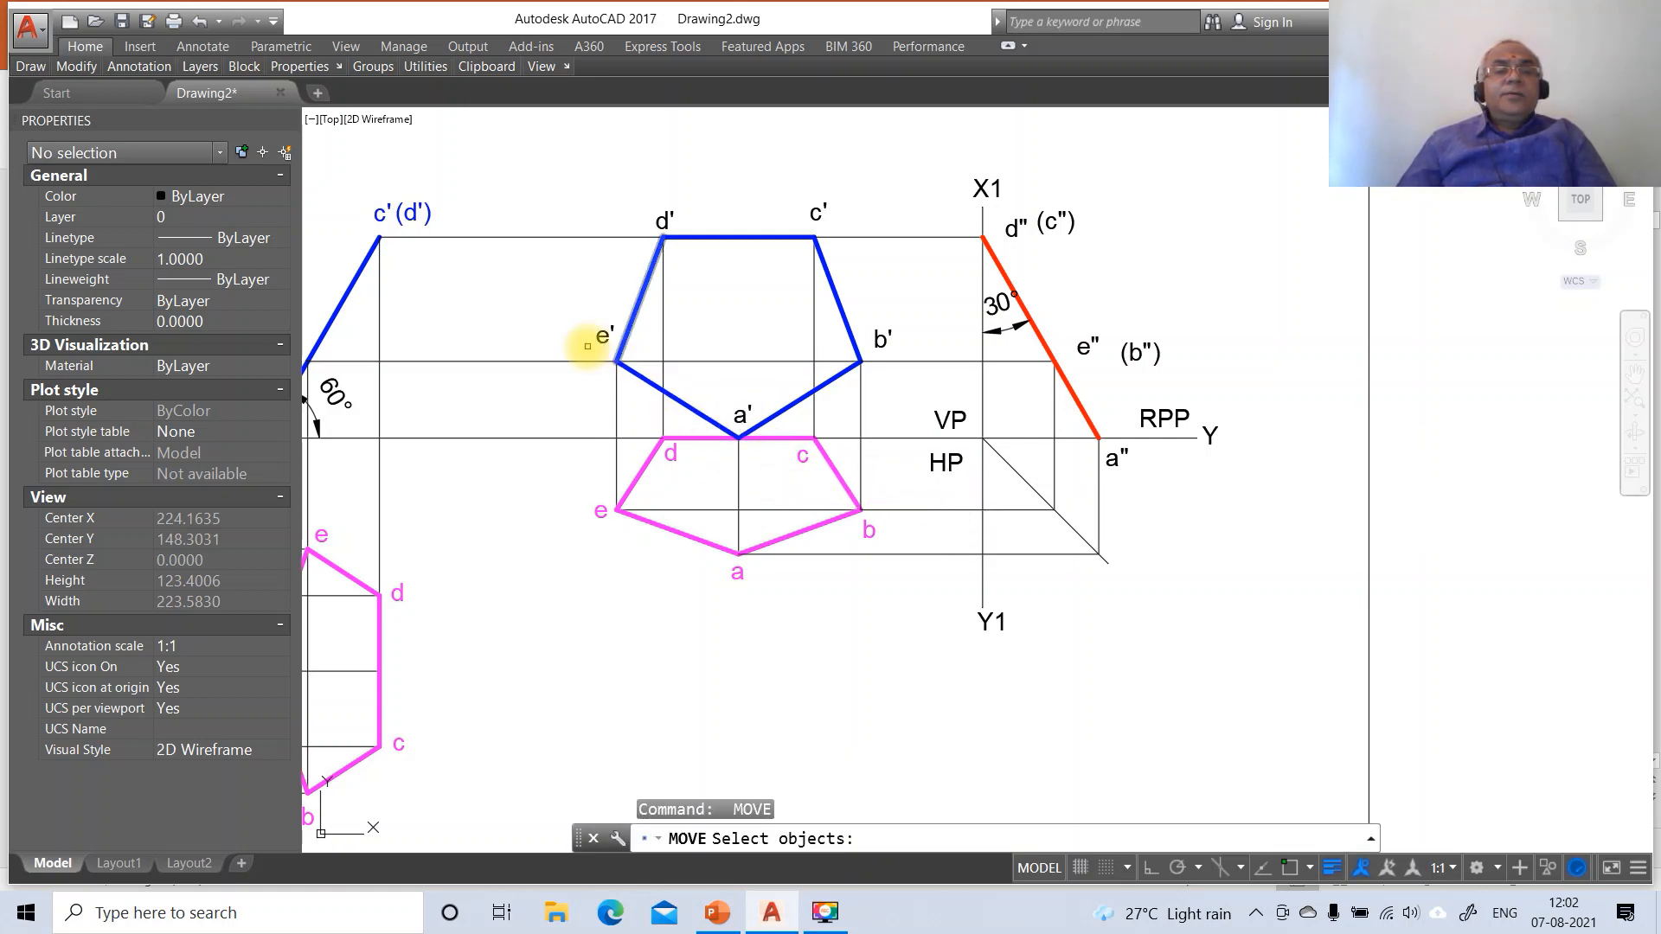
left_click(602, 338)
key("Return")
left_click(690, 387)
left_click(693, 393)
Move label d' slightly left at the blue pentagon's upper left corner
key("Return")
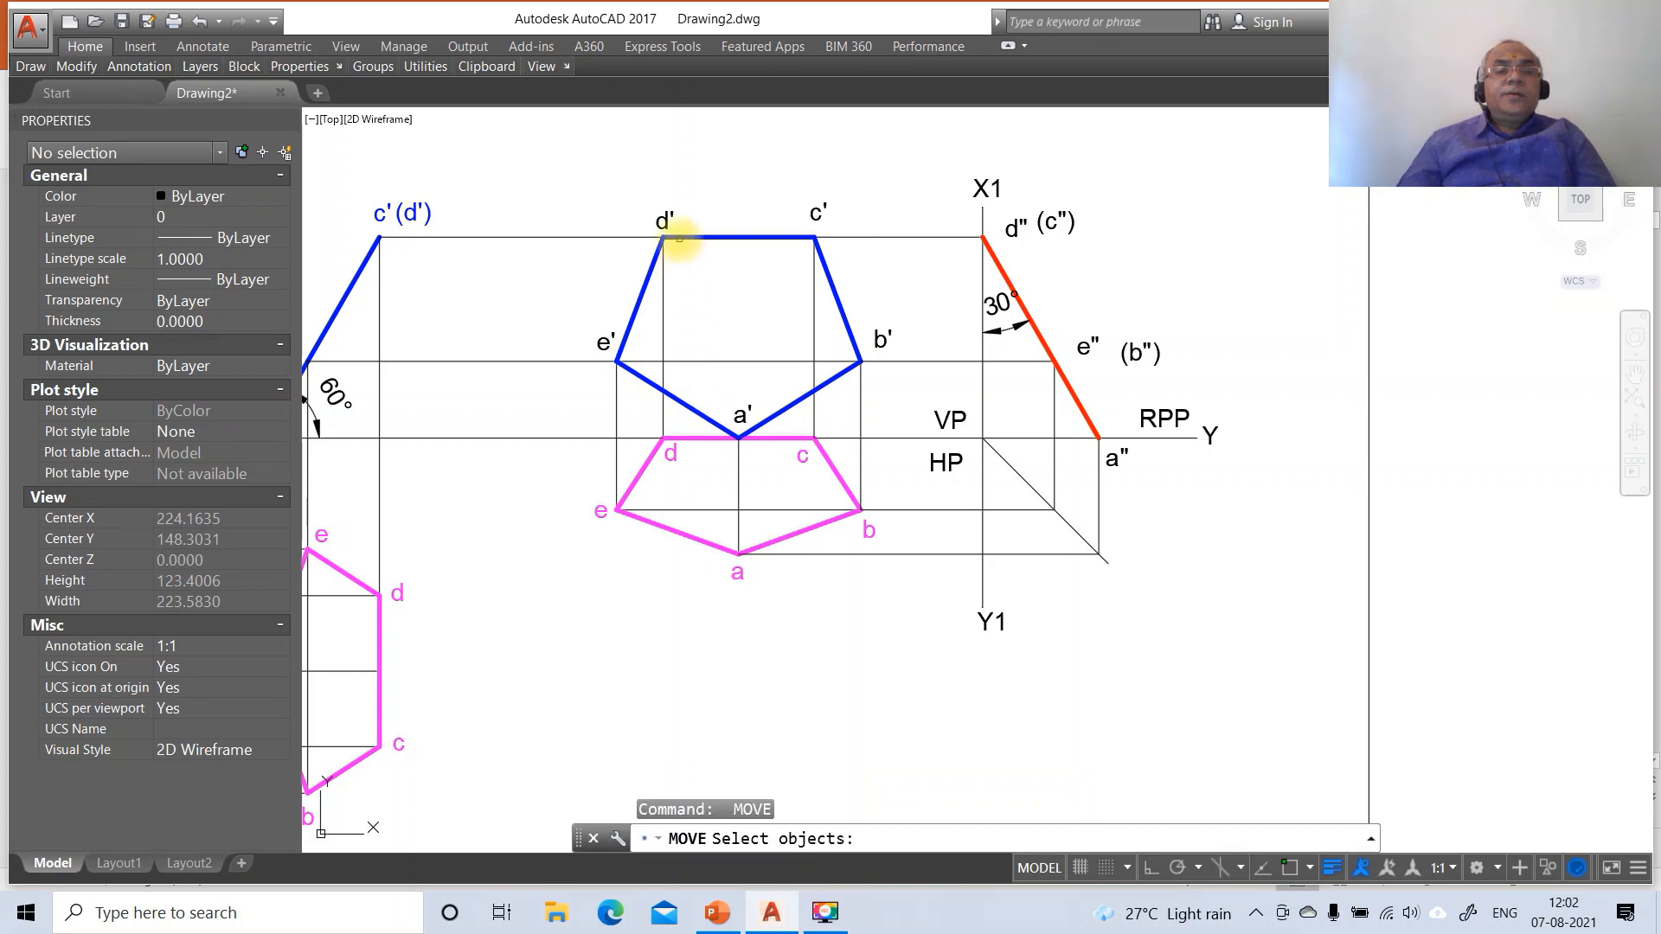
left_click(668, 221)
key("Return")
left_click(717, 292)
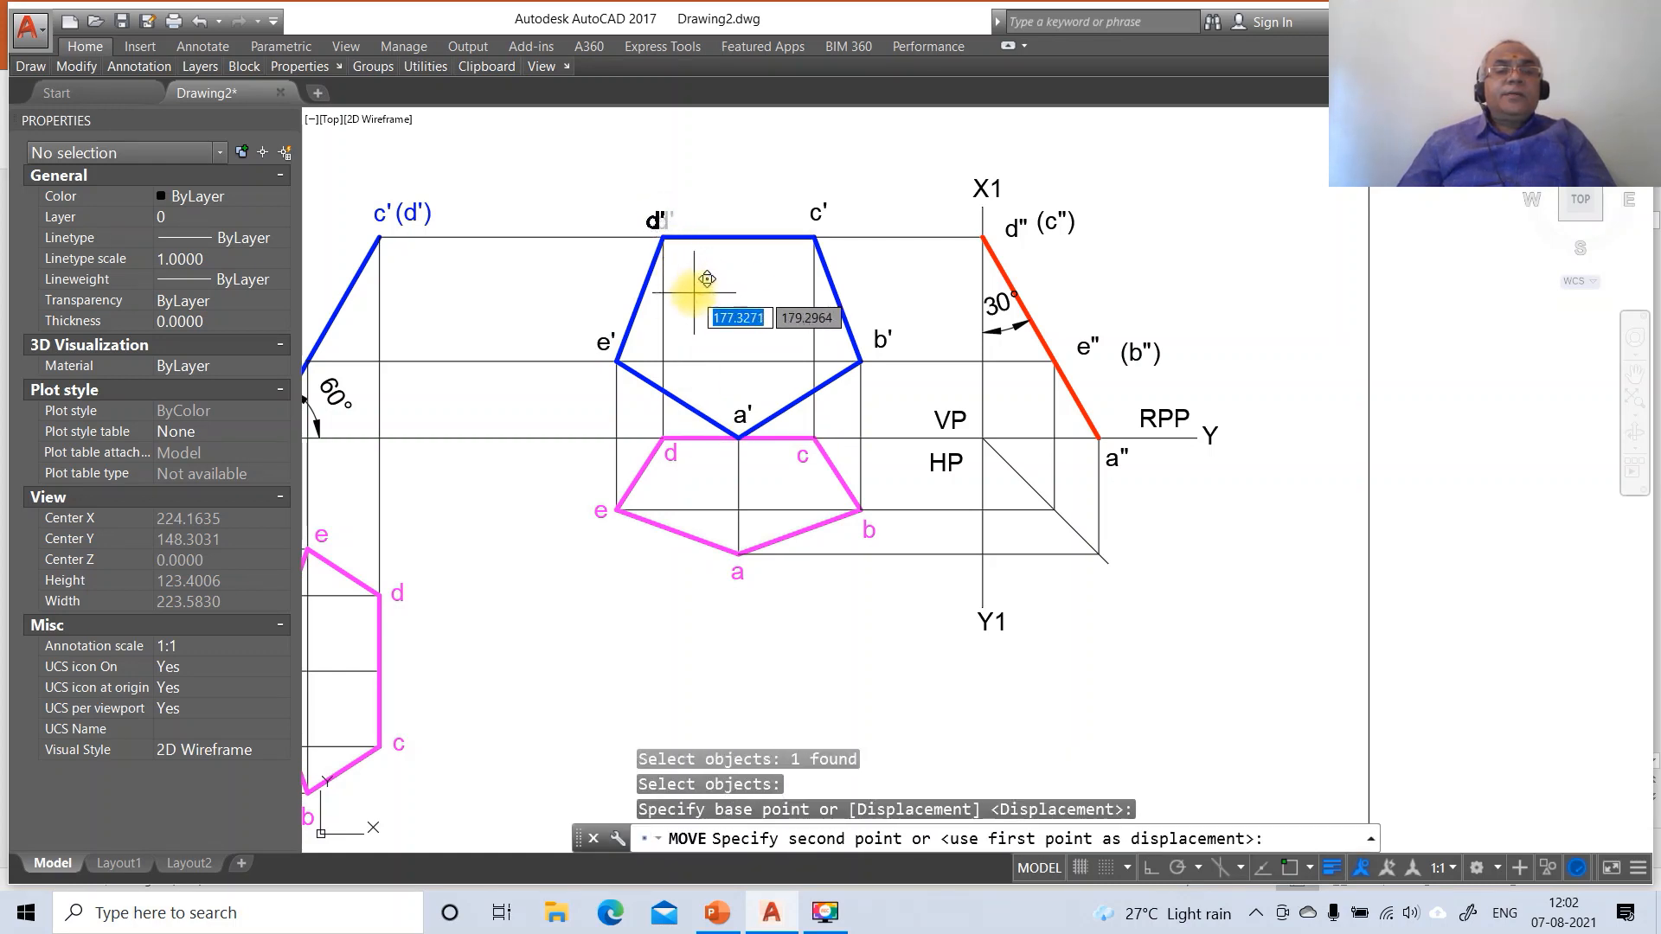
left_click(706, 290)
Move label c' slightly right and down, closer to the blue pentagon's upper right corner
key("Return")
left_click(815, 217)
key("Return")
left_click(852, 259)
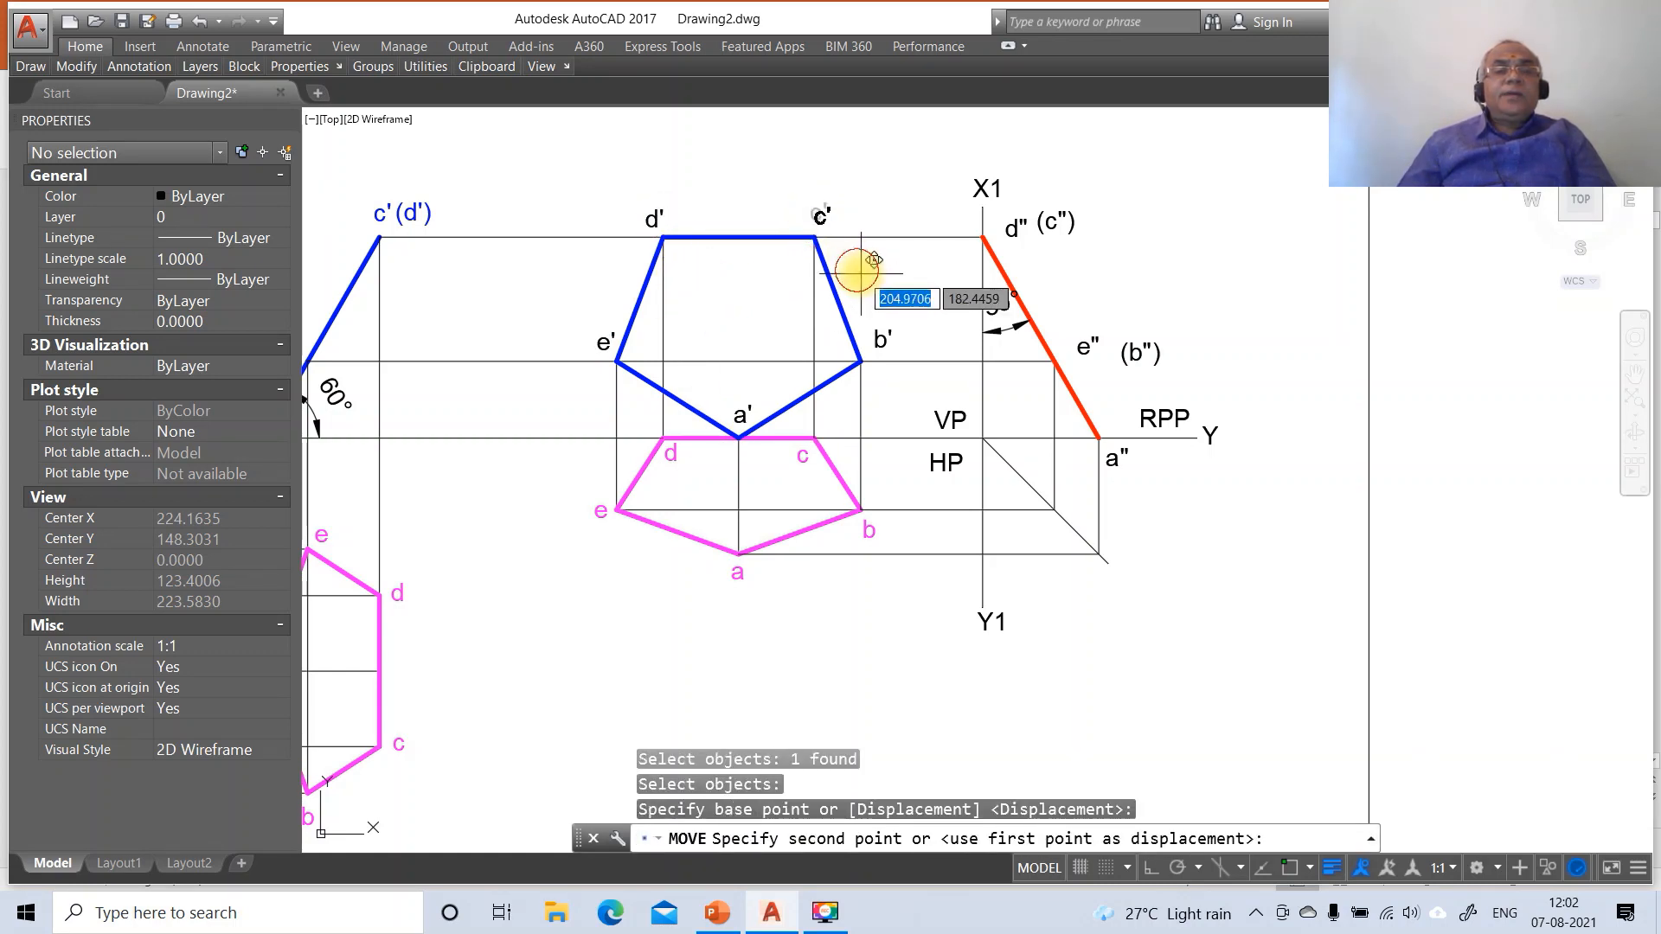
left_click(860, 267)
Move label b' slightly left and down, closer to the blue pentagon's right corner
key("Return")
left_click(882, 339)
key("Return")
left_click(883, 339)
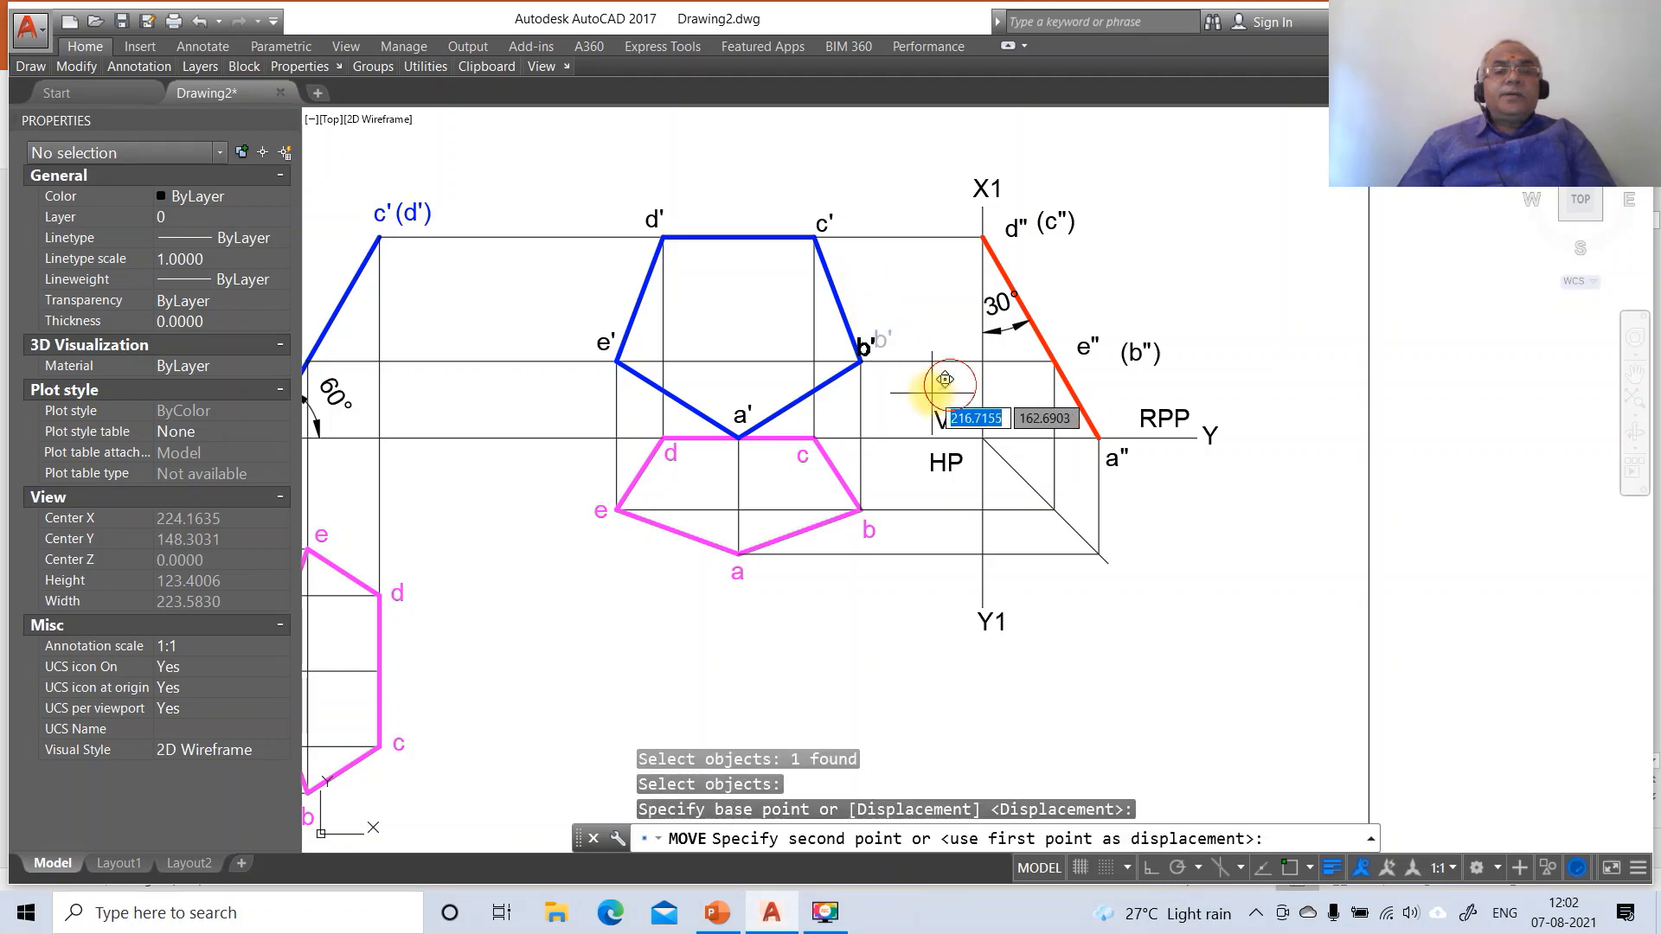
left_click(947, 380)
Move label d" left, close to the red line's upper end
key("Return")
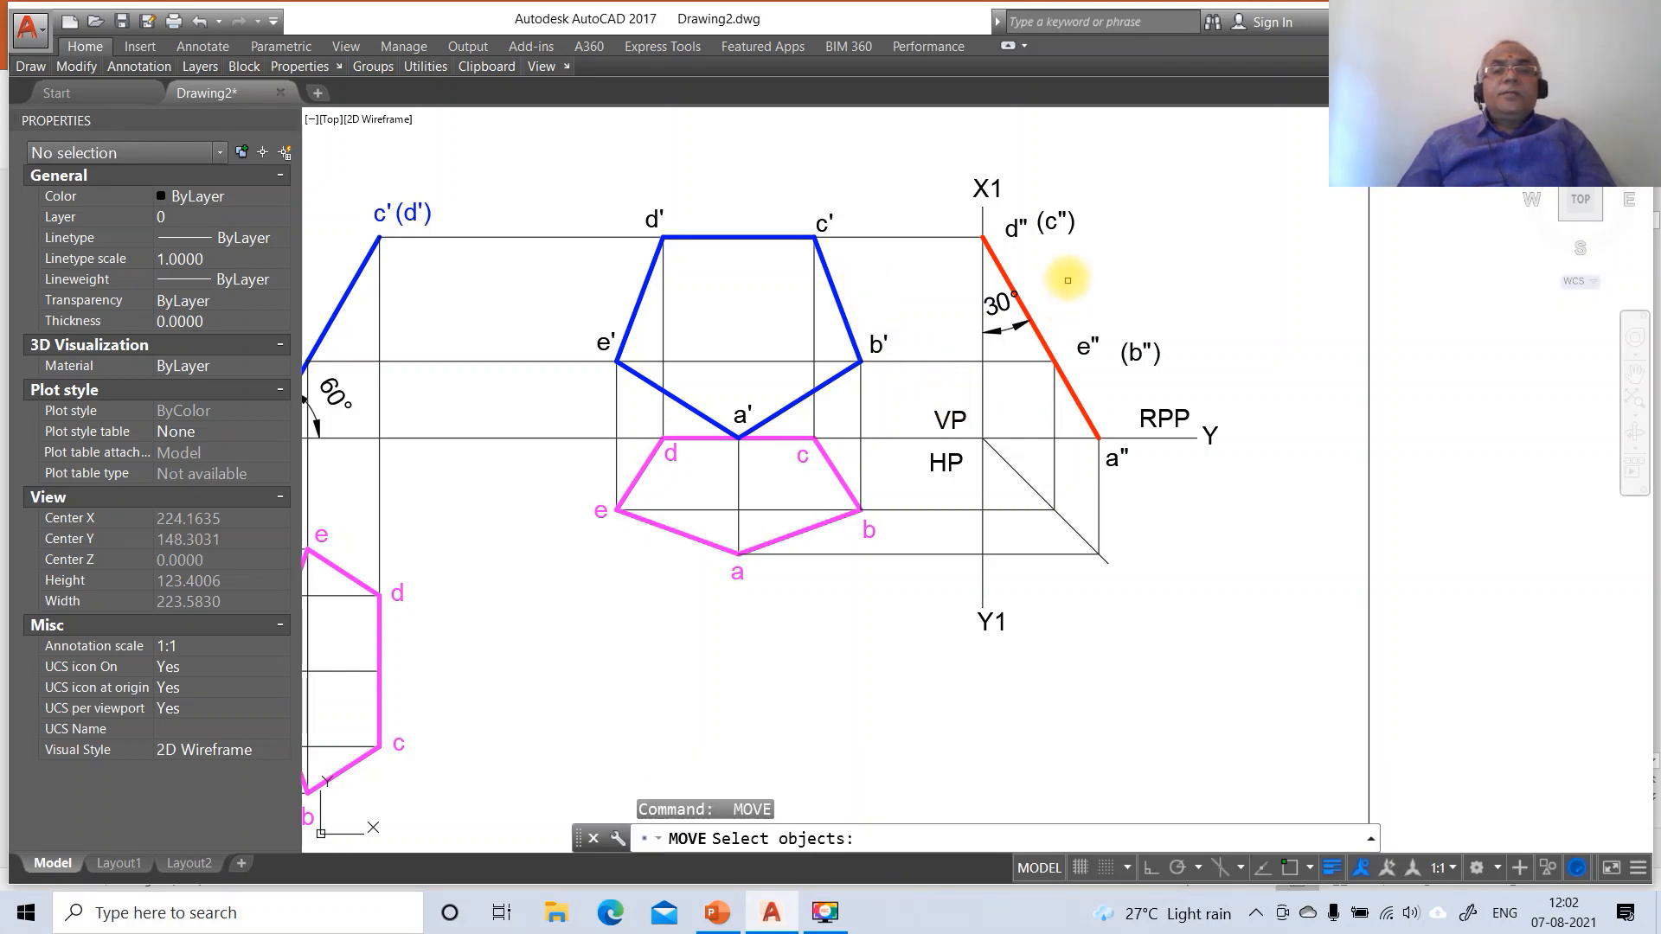
left_click(1021, 232)
key("Return")
left_click(1025, 234)
left_click(1008, 228)
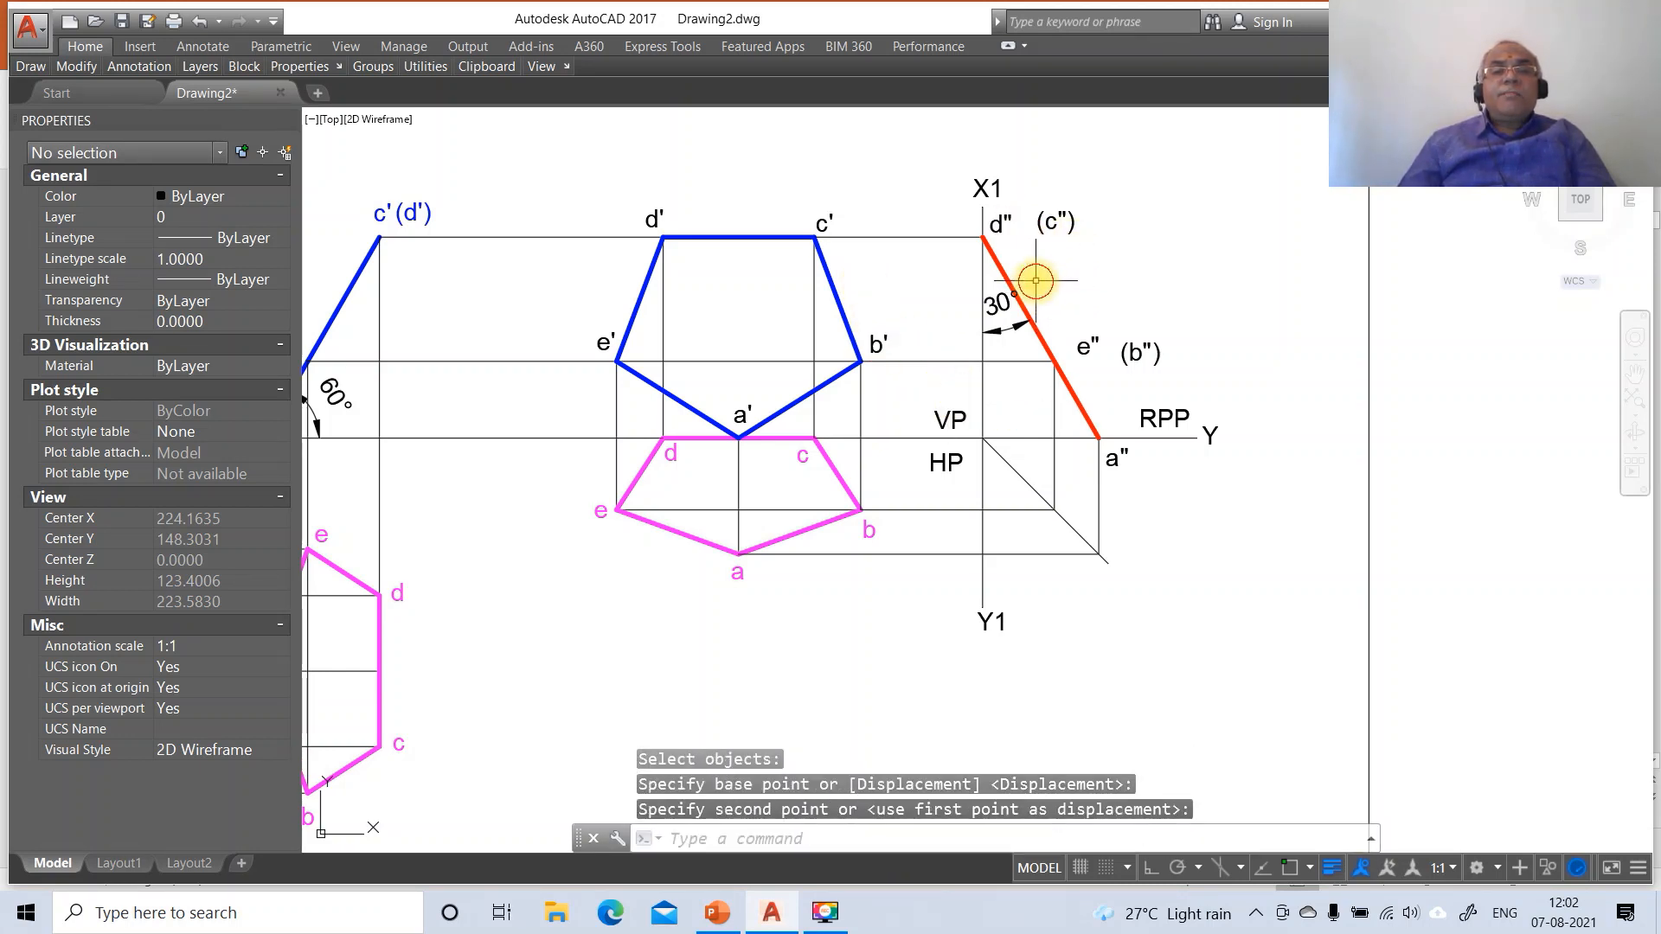
Move label (c") left so it sits directly beside d" at the red line's upper end
key("Return")
left_click(1045, 237)
key("Return")
left_click(1059, 275)
left_click(1041, 280)
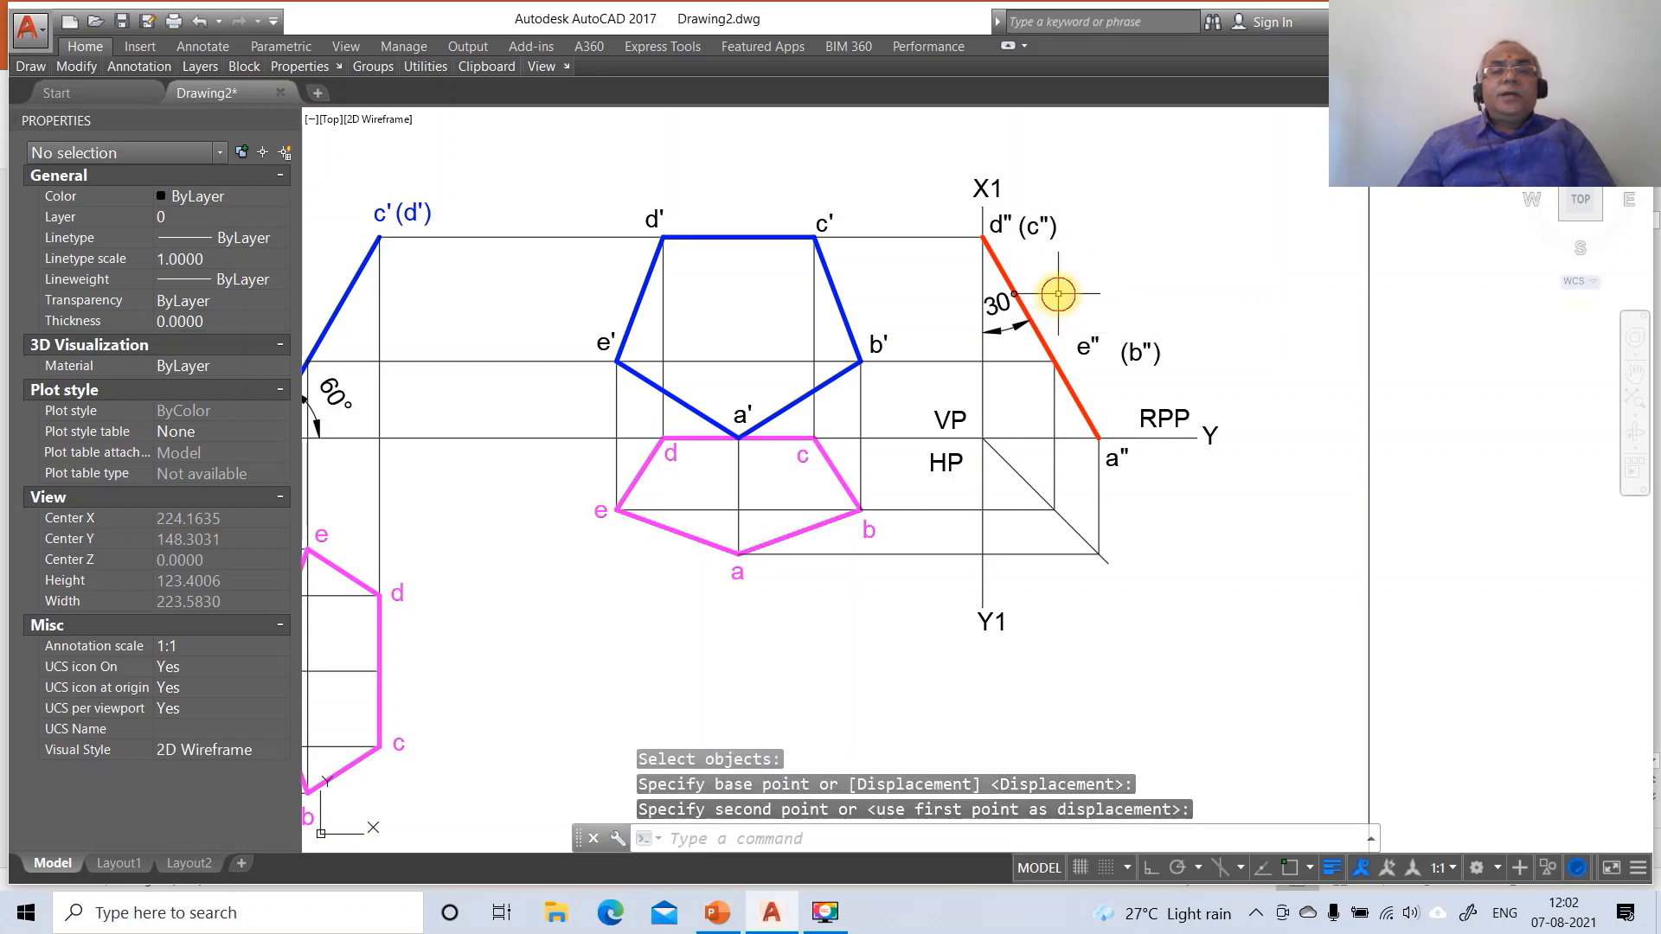
Move label e" left, close to the red line where the horizontal projector meets it
key("Return")
left_click(1072, 350)
key("Return")
left_click(1082, 353)
left_click(1070, 358)
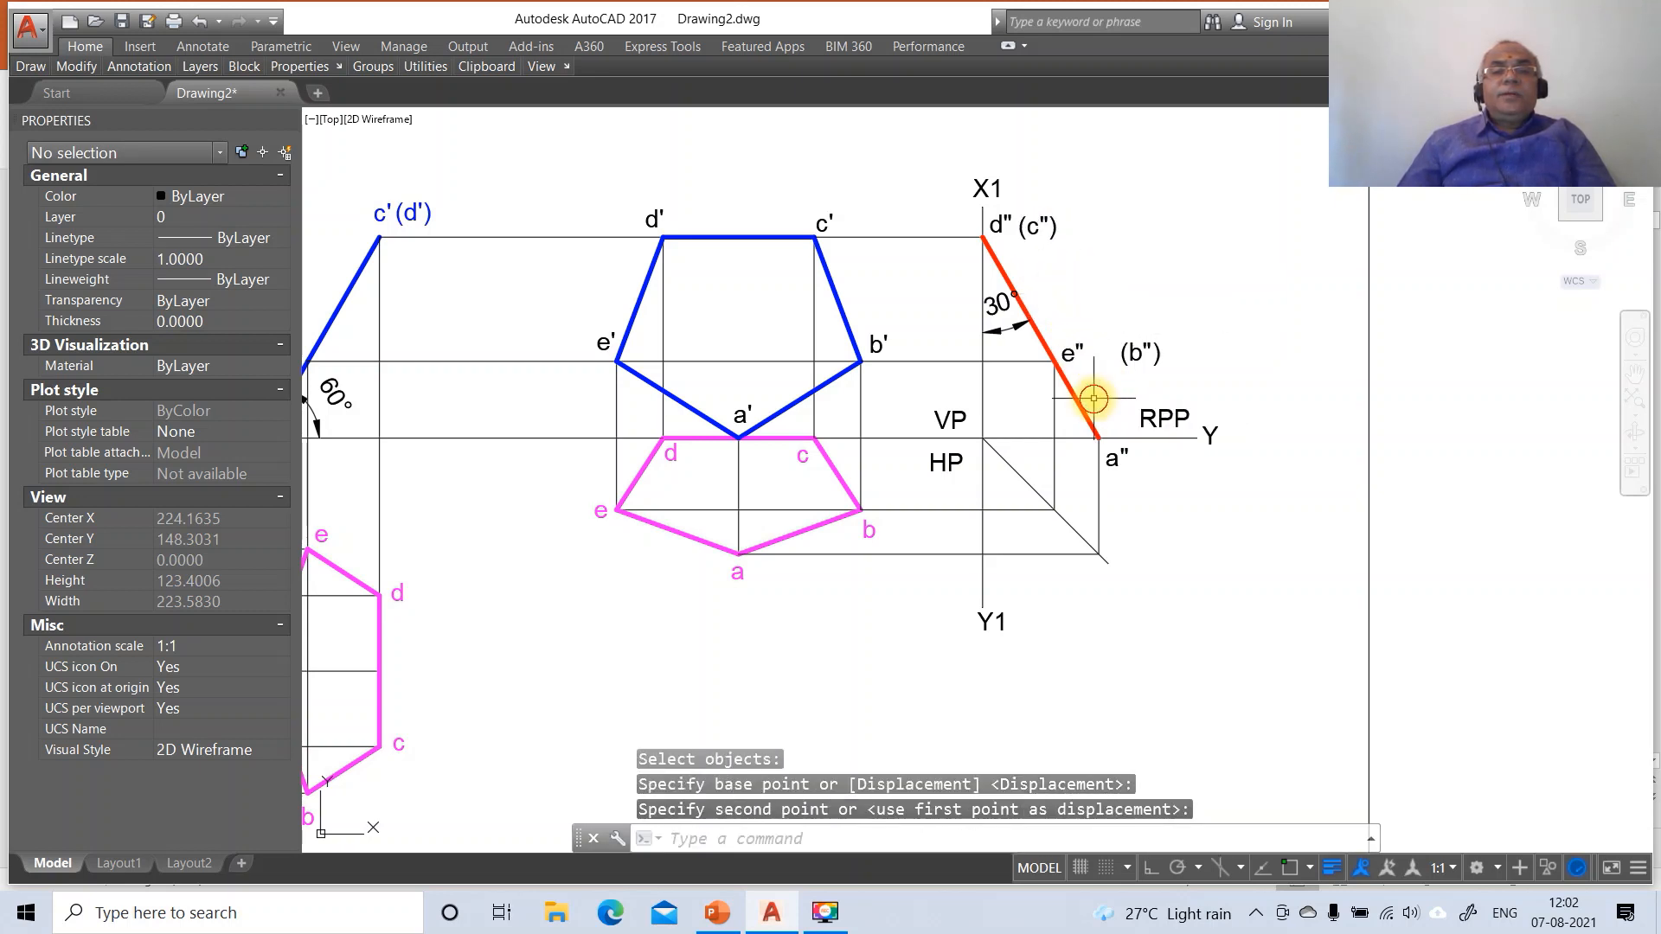
Move label (b") left so it sits directly beside e" on the red line
key("Return")
left_click(1114, 364)
key("Return")
left_click(1151, 399)
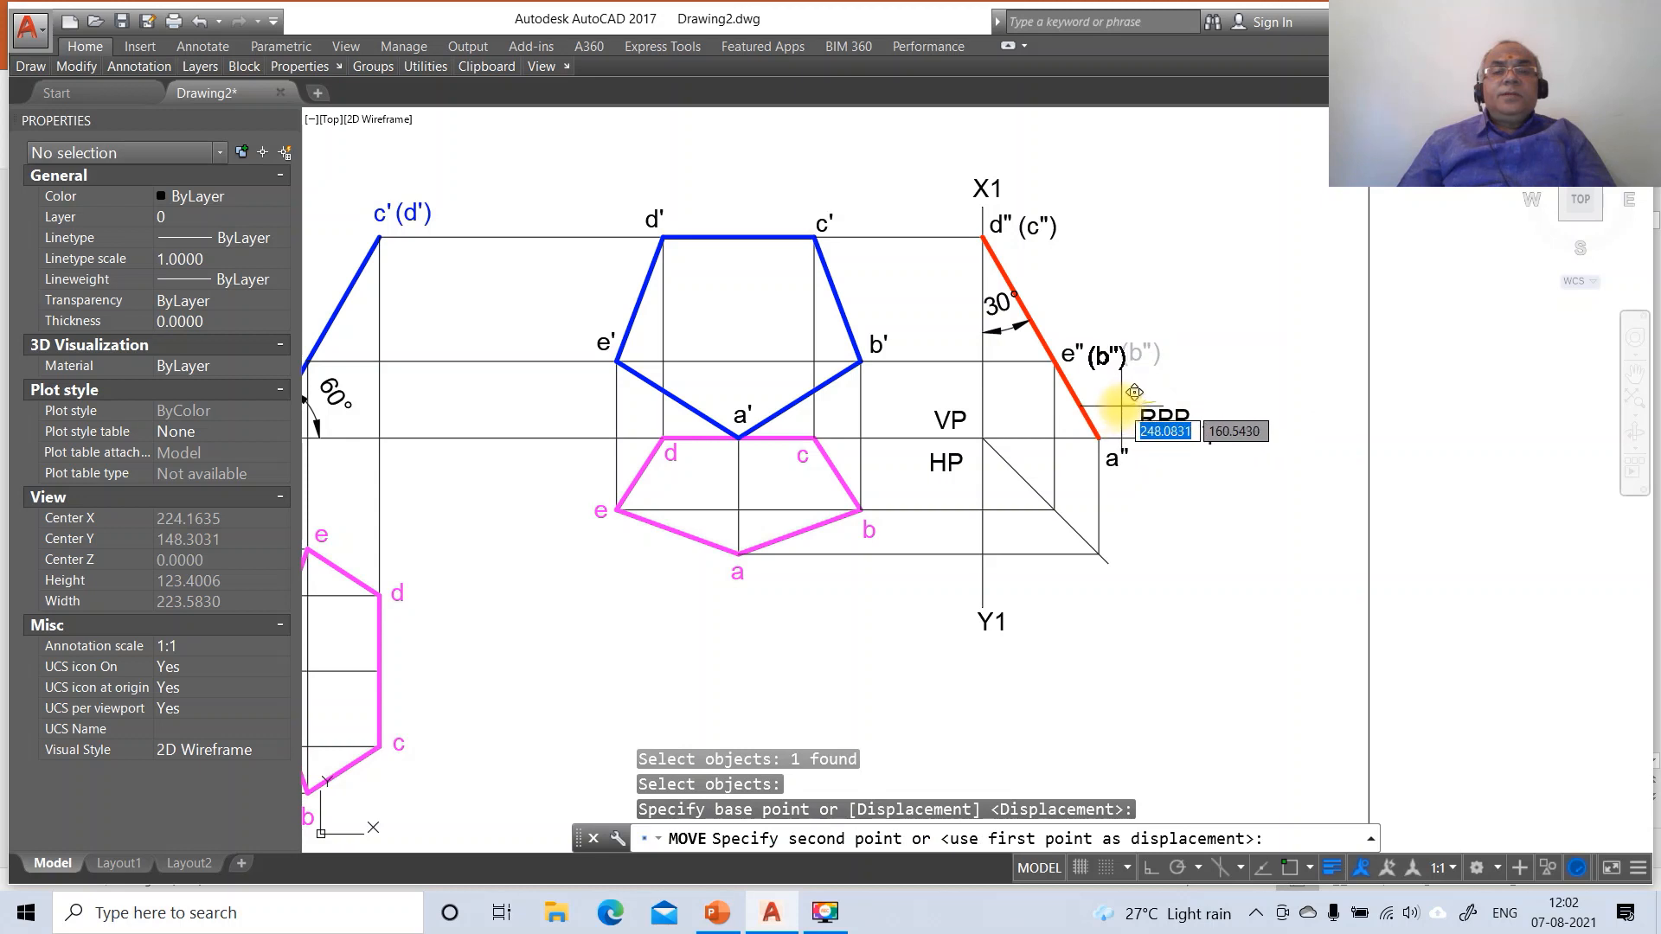
left_click(1121, 406)
Move label a" up above the XY line, between the red line's lower end and the RPP label
key("Return")
left_click(1114, 456)
key("Return")
left_click(1160, 509)
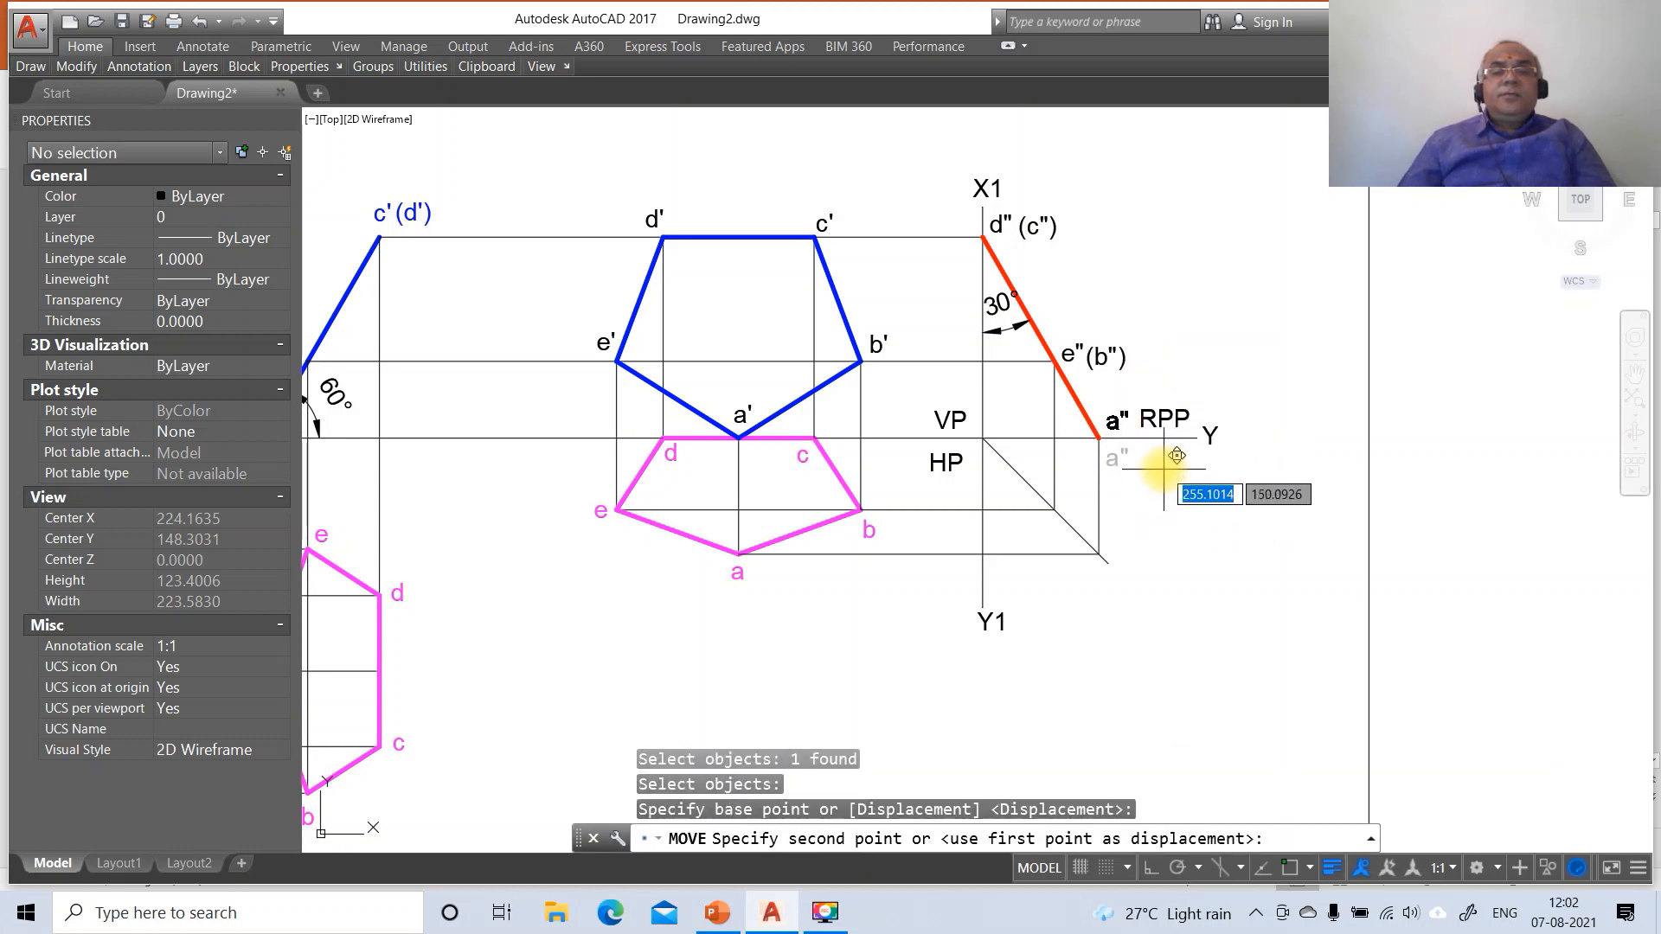
left_click(1160, 469)
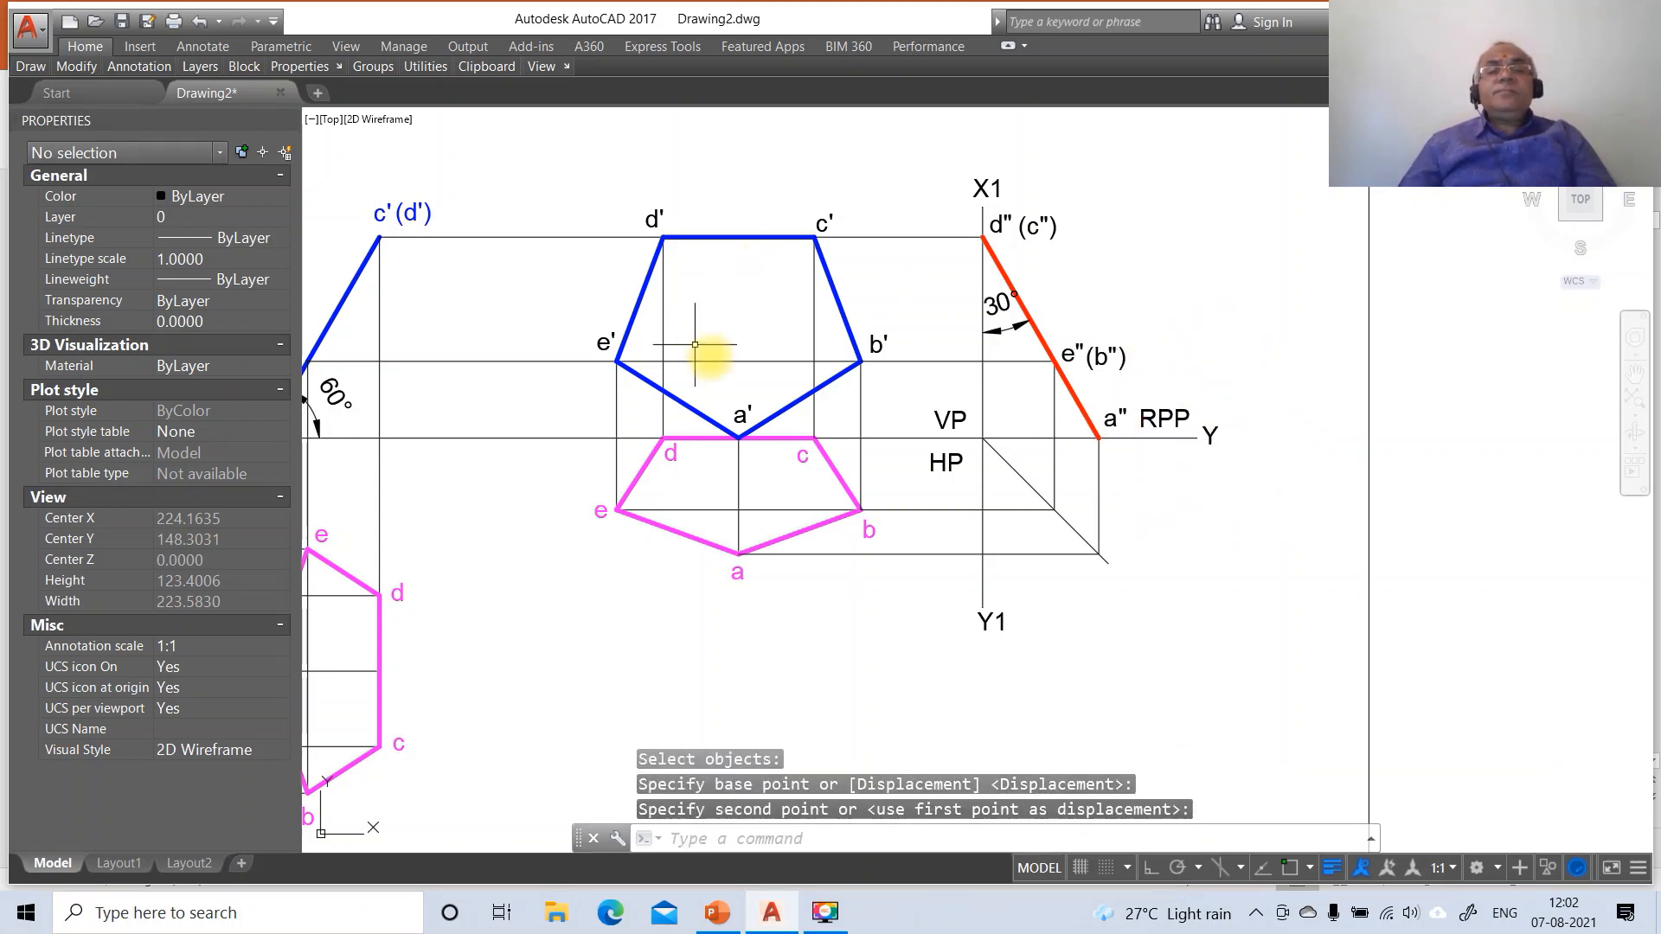
Add an angular dimension between the XY line and the diagonal line, placing its arc beyond the diagonal's lower end
type("dim")
key("Return")
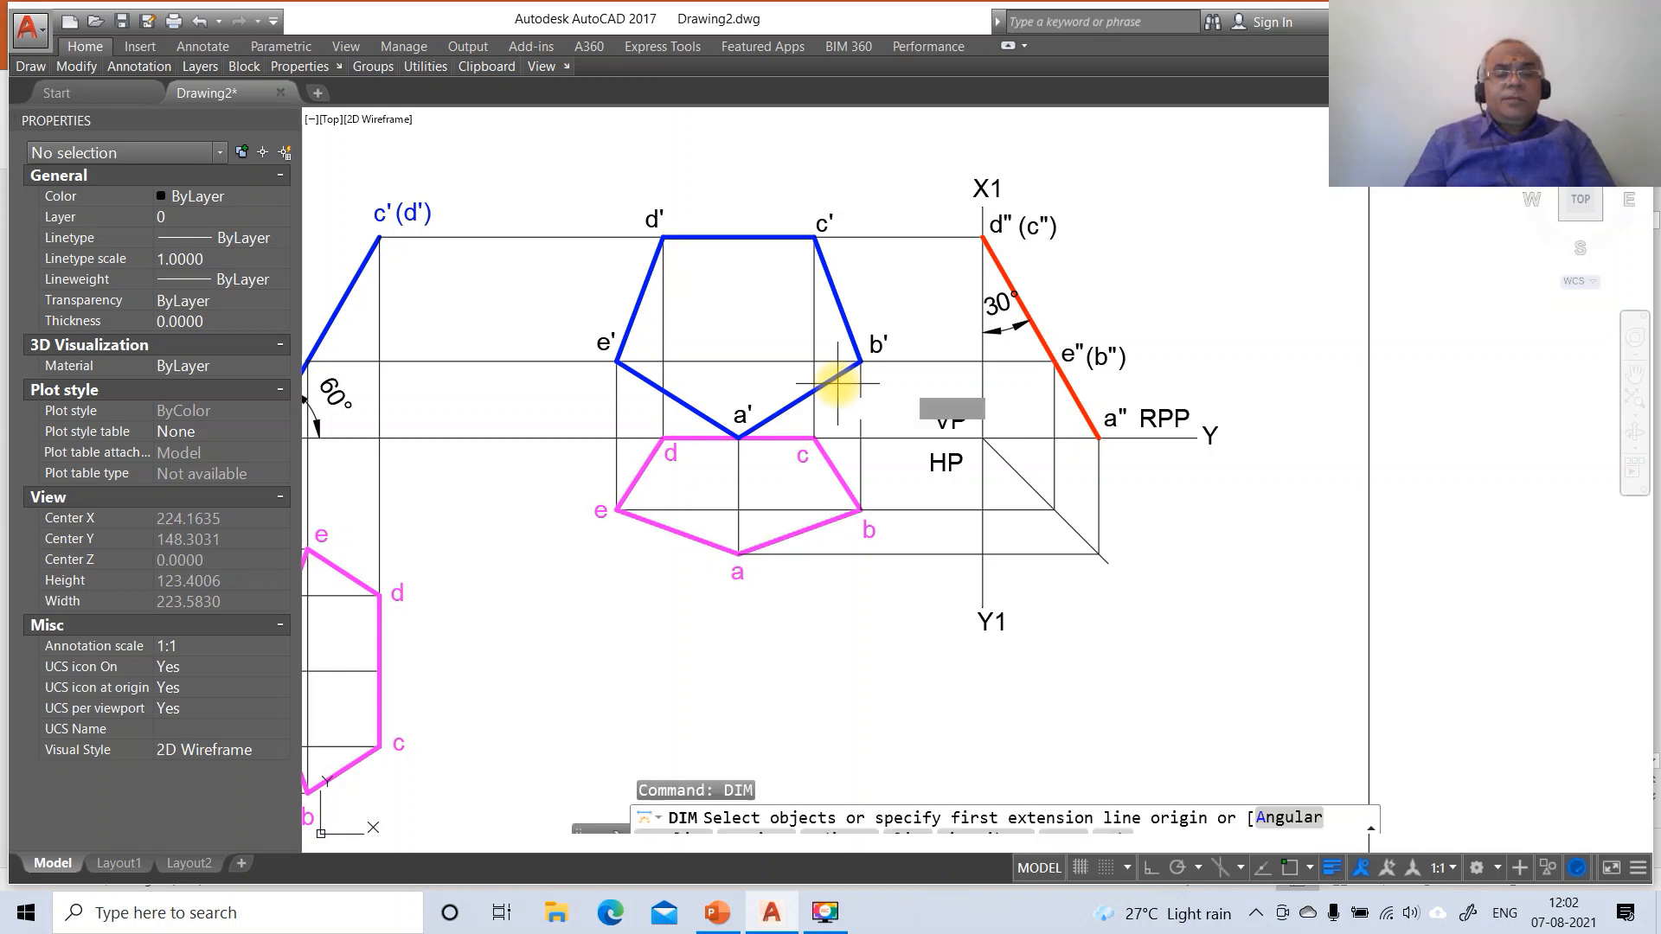
type("a")
key("Return")
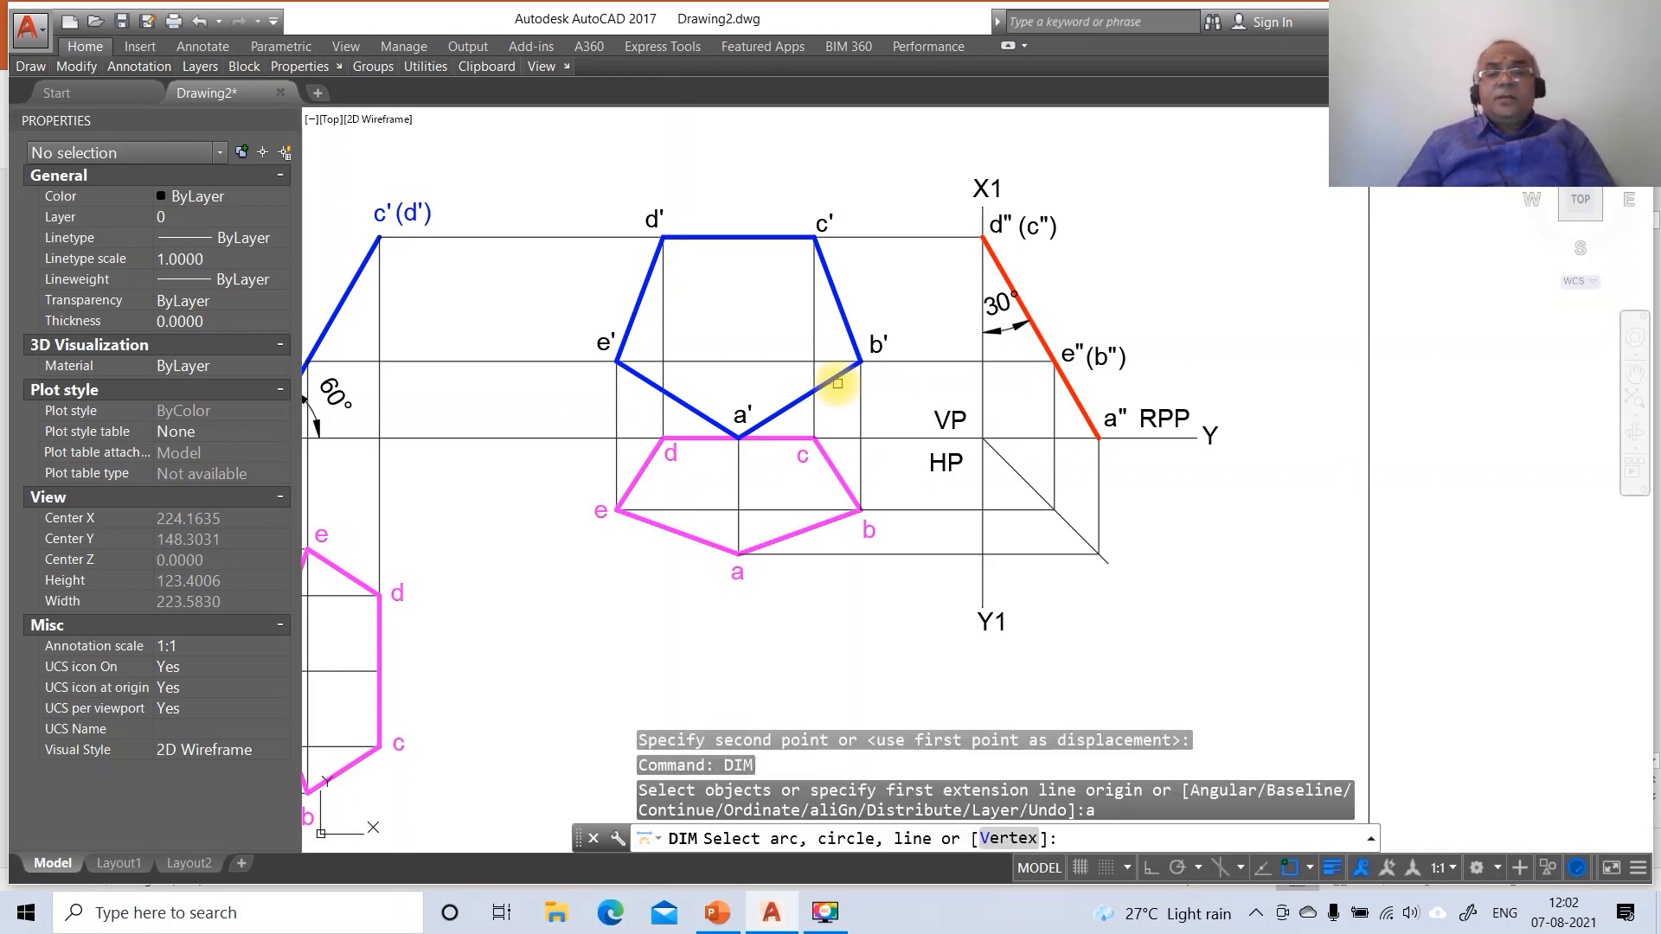
left_click(1019, 472)
left_click(1030, 433)
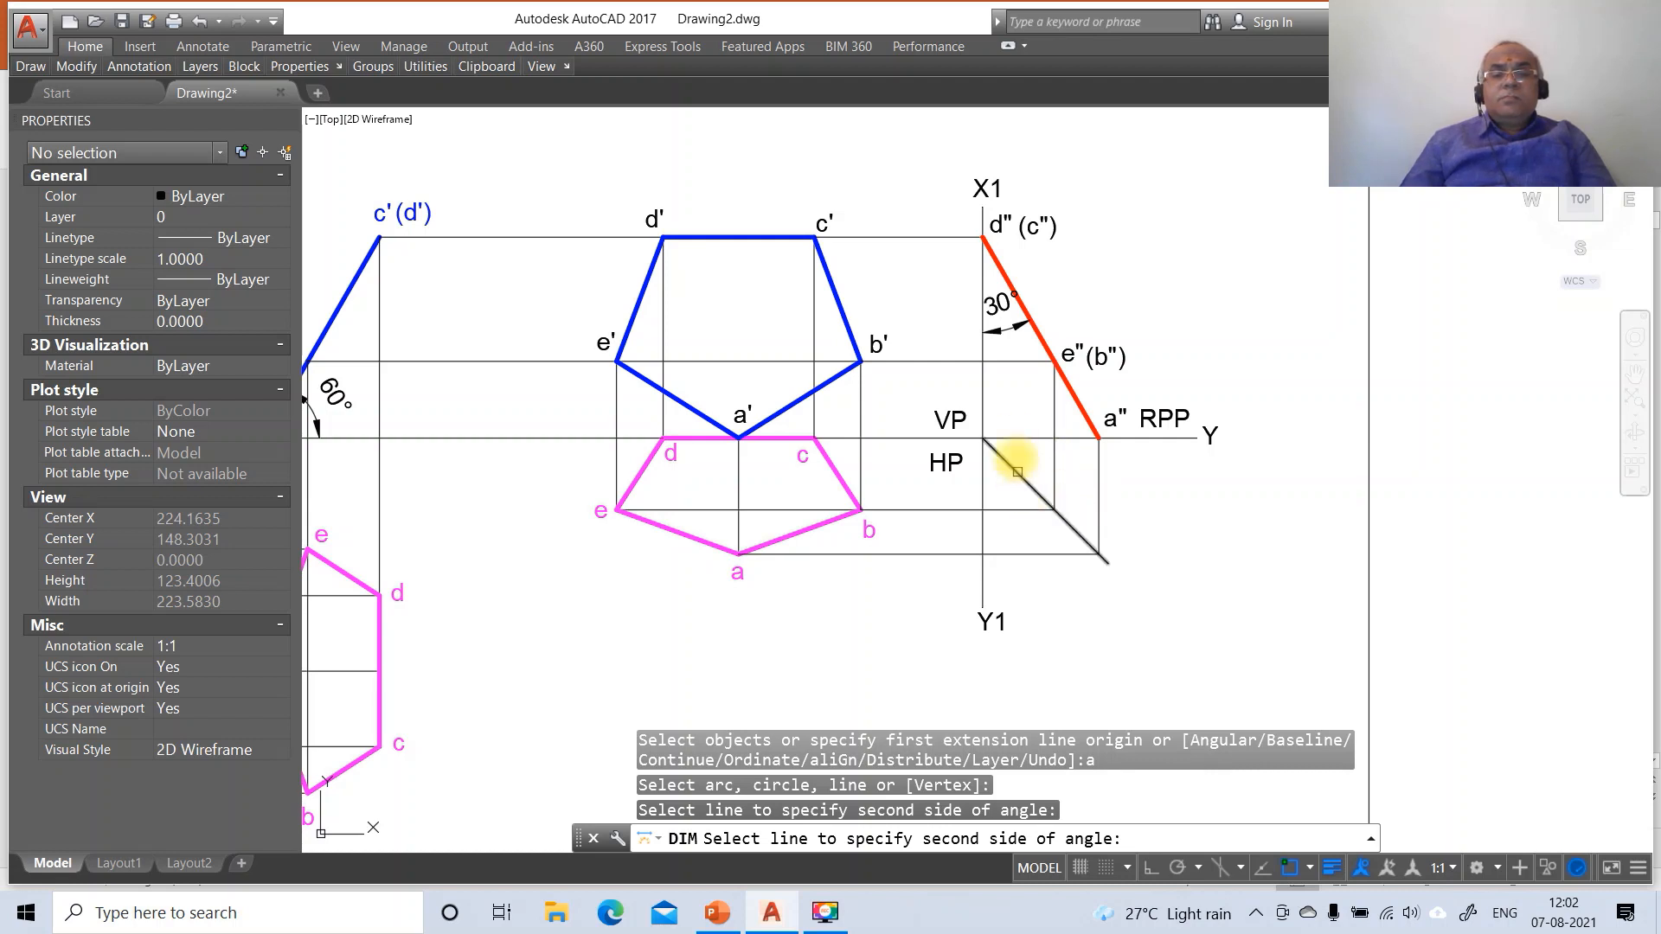
left_click(1022, 478)
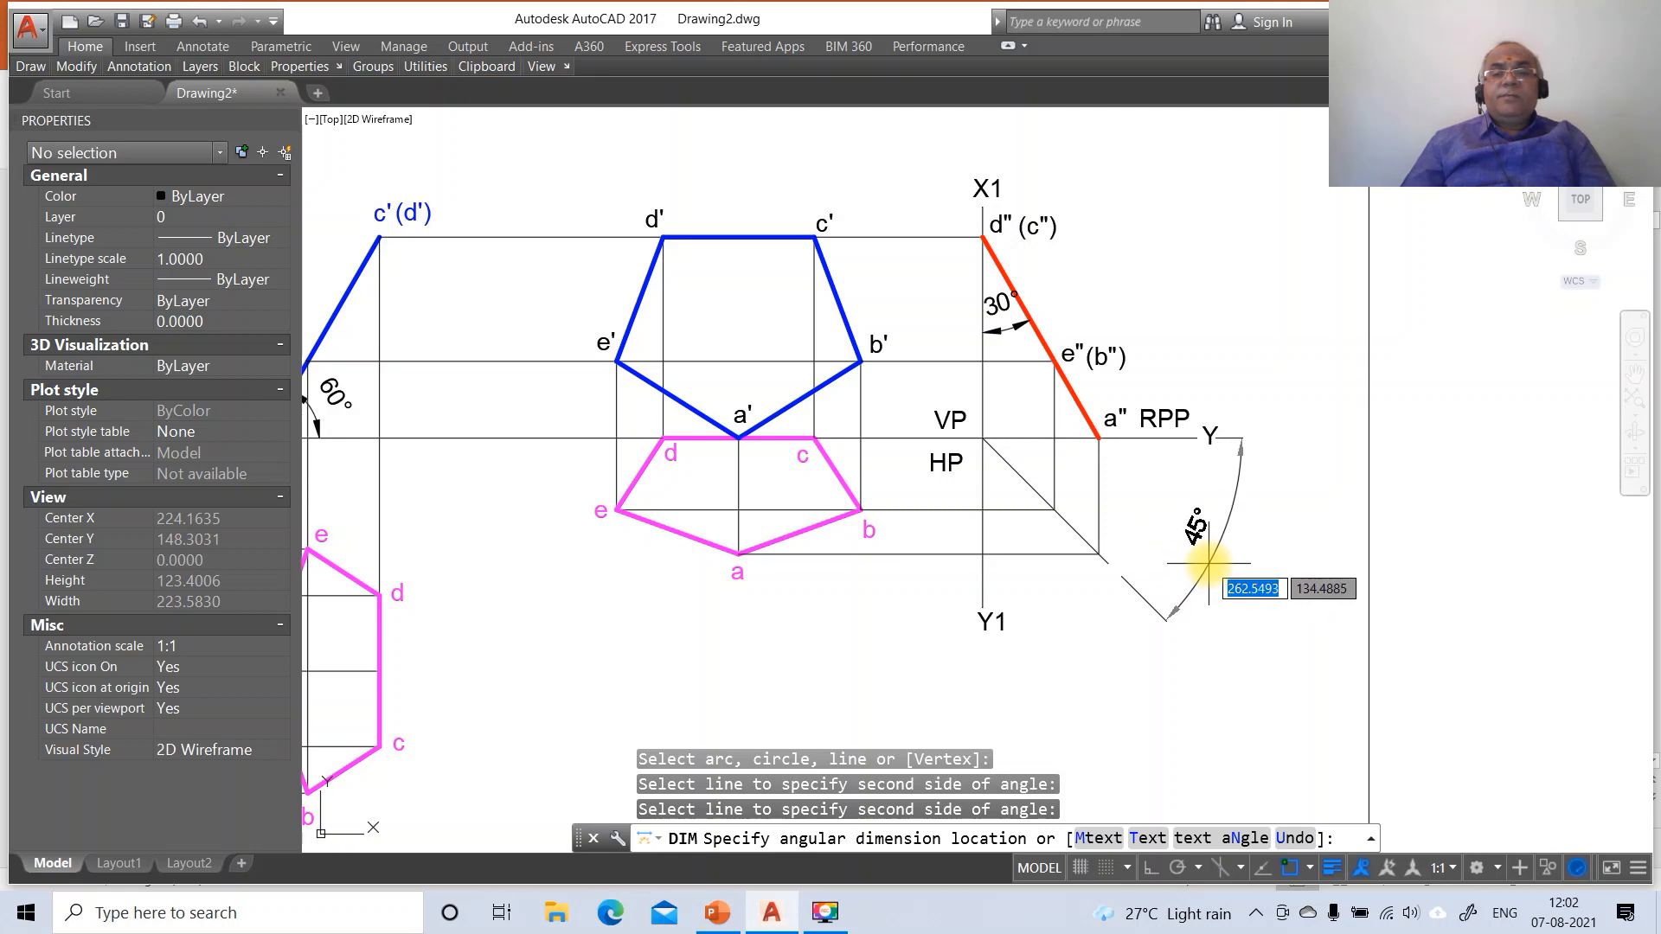
left_click(1208, 563)
key("Return")
key("Escape")
key("Escape")
key("Escape")
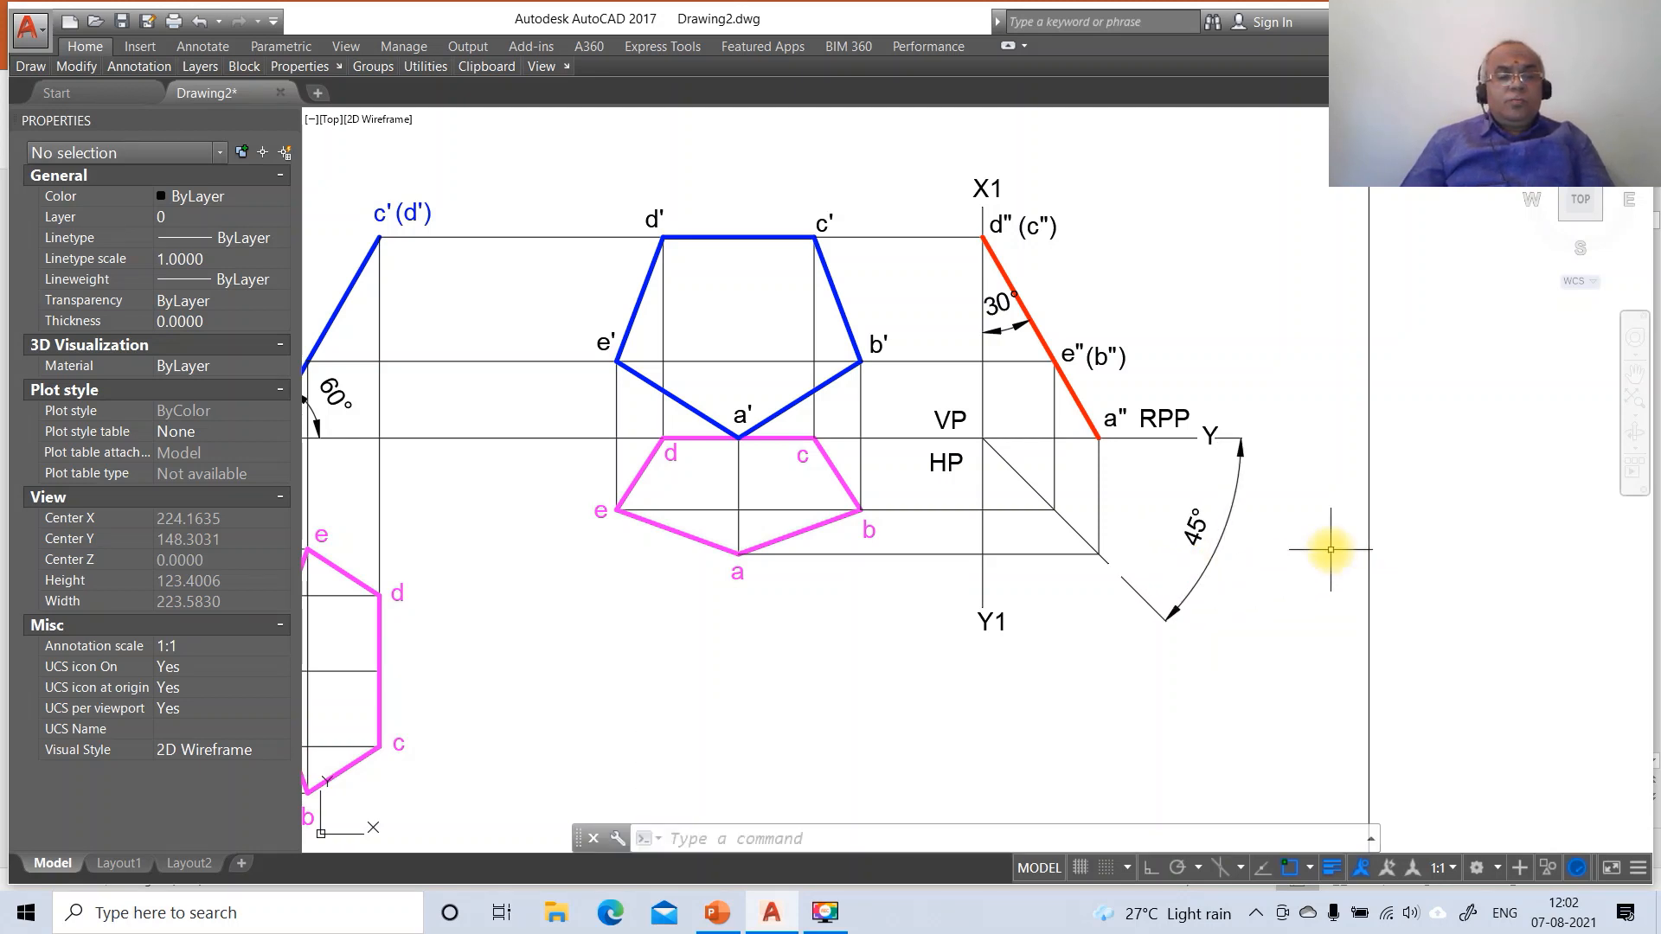
Move label Y farther right along the XY line, just past the angular dimension's upper arrowhead
type("m")
key("Return")
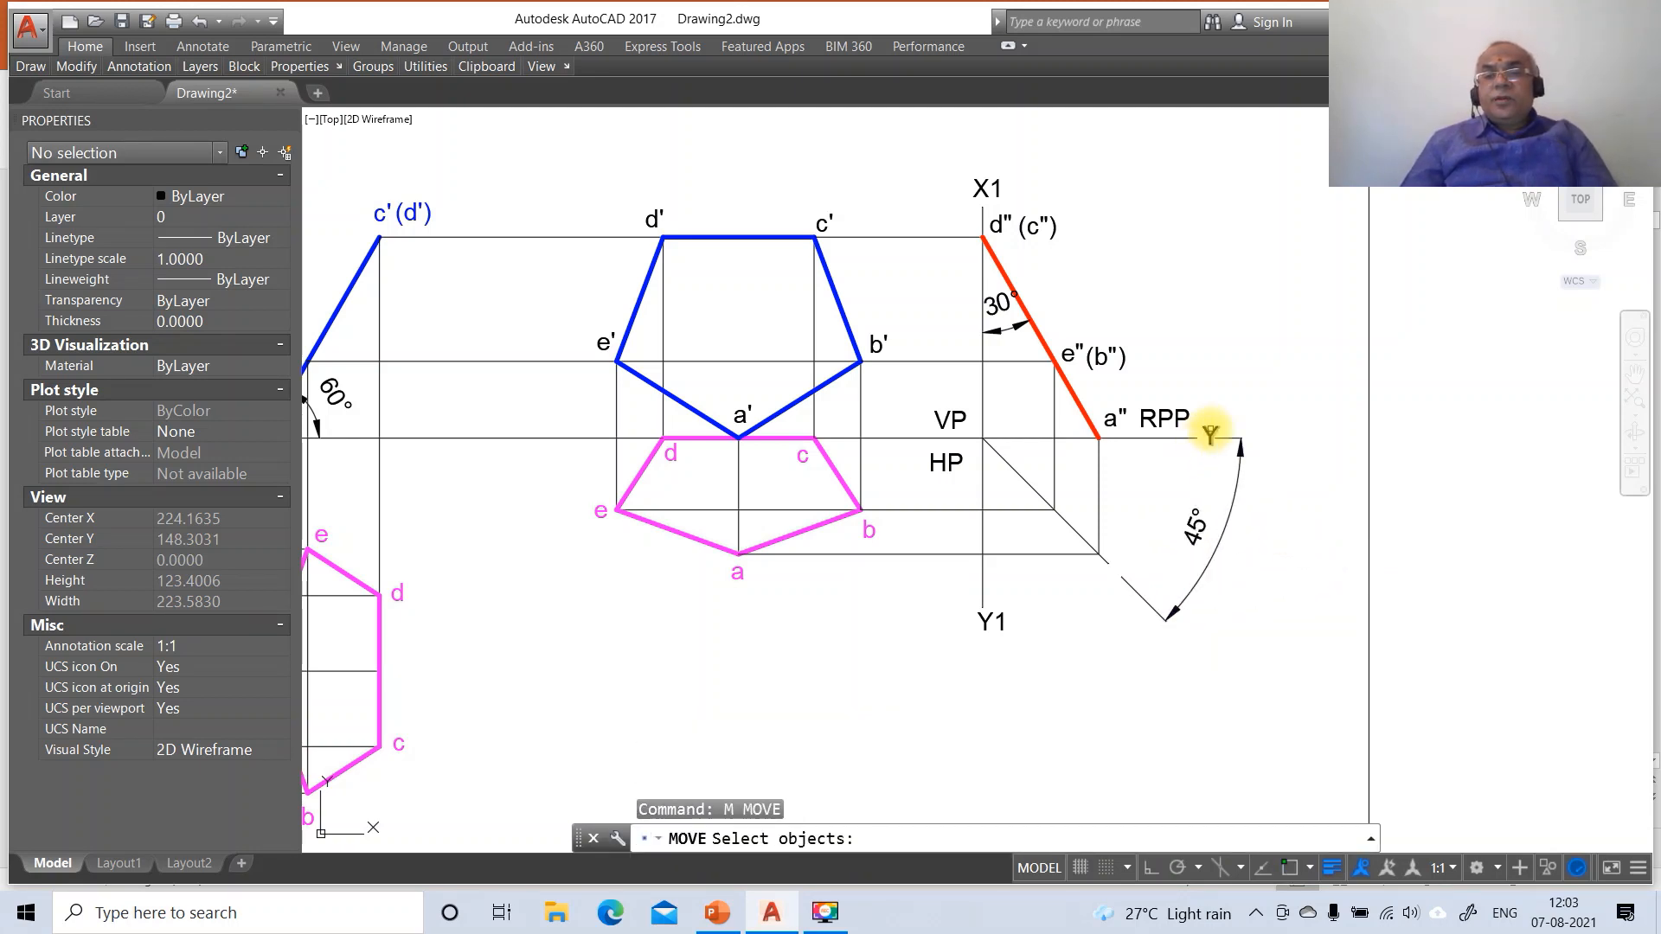
left_click(1210, 435)
key("Return")
left_click(1170, 545)
left_click(1214, 541)
Move label RPP slightly right along the XY line, leaving a clear gap beside label a"
key("Return")
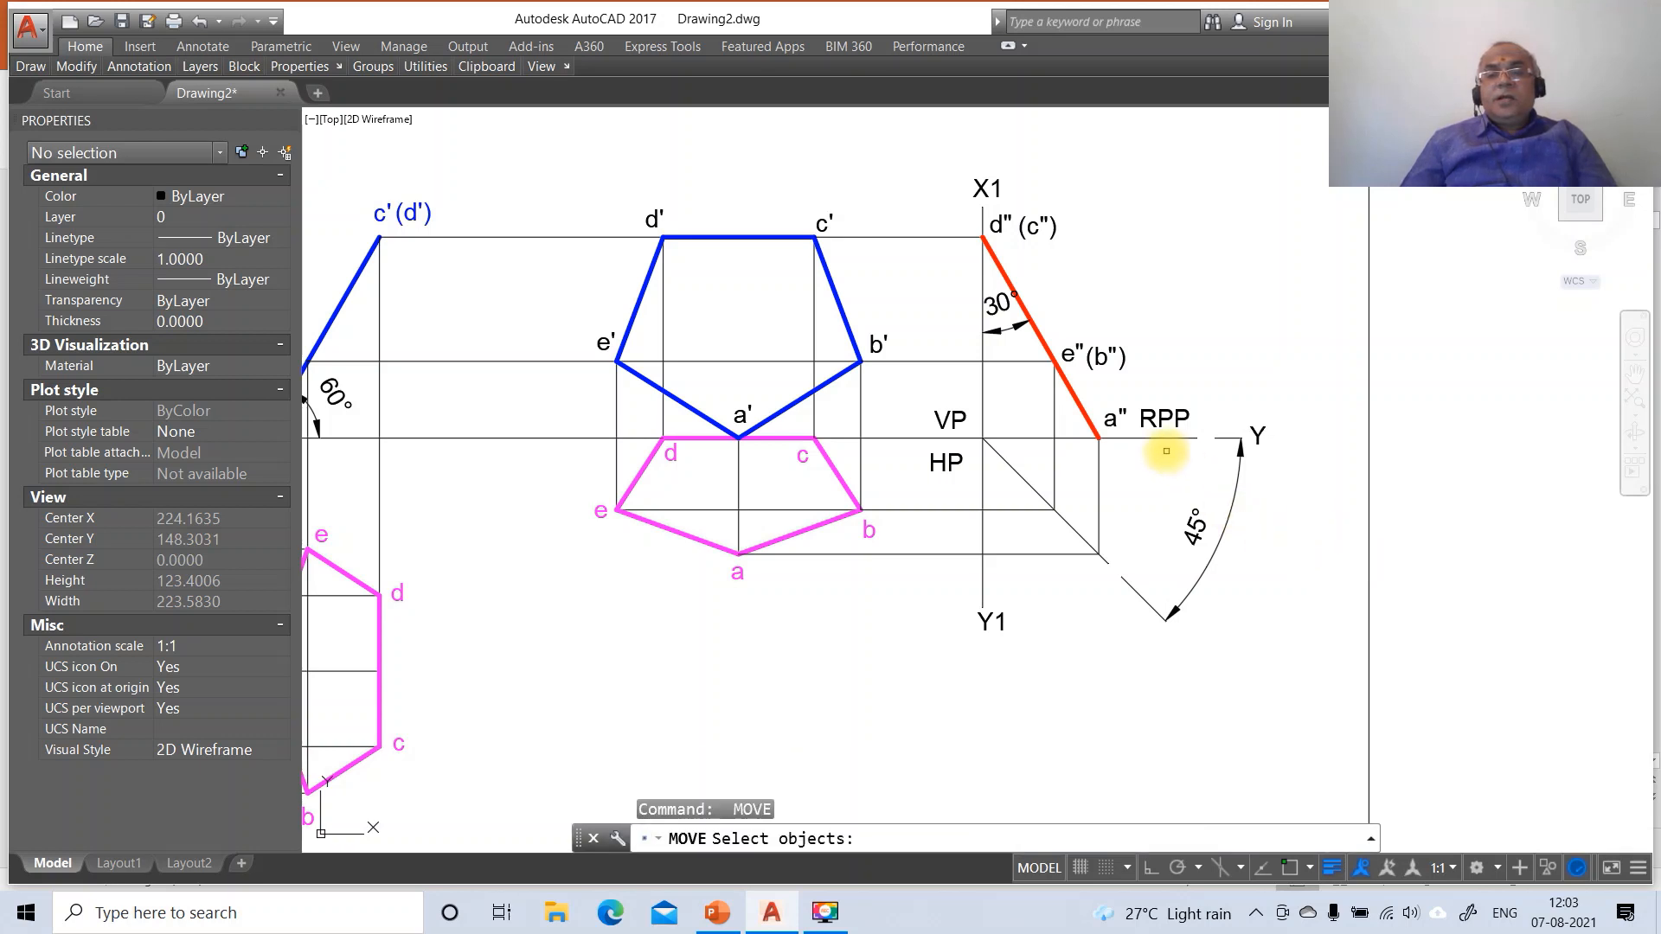
left_click(1164, 420)
key("Return")
left_click(1181, 503)
left_click(1200, 504)
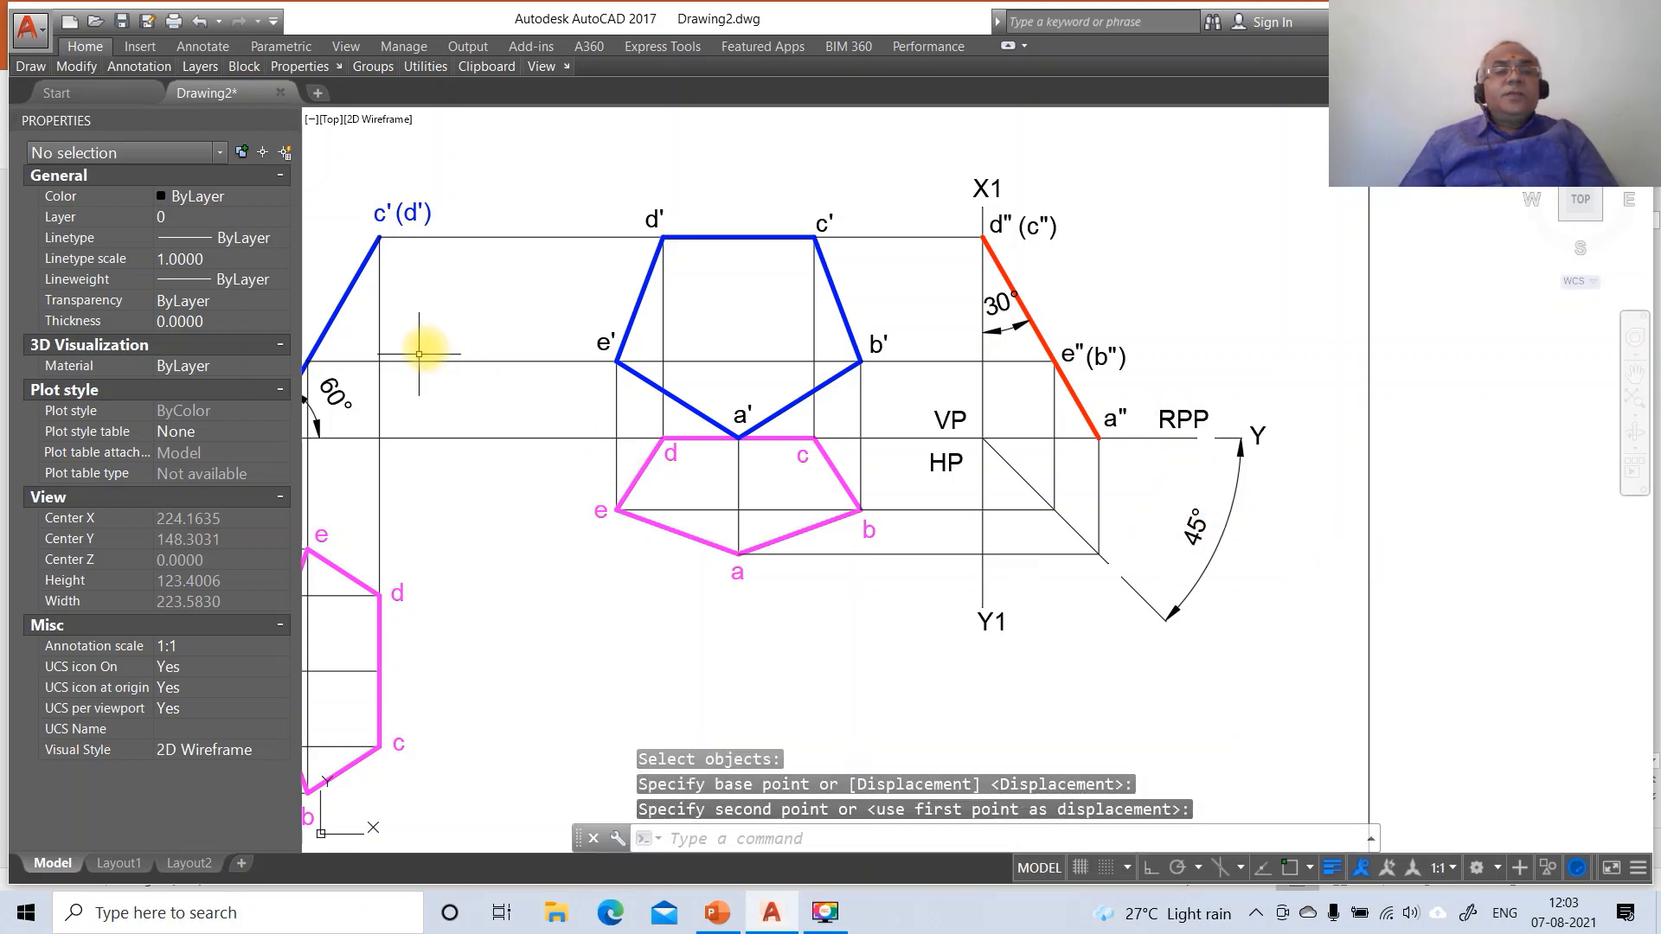
Assign the final front view's corner labels a', b', c', d', e' and the VP label to layer FV
left_click(595, 343)
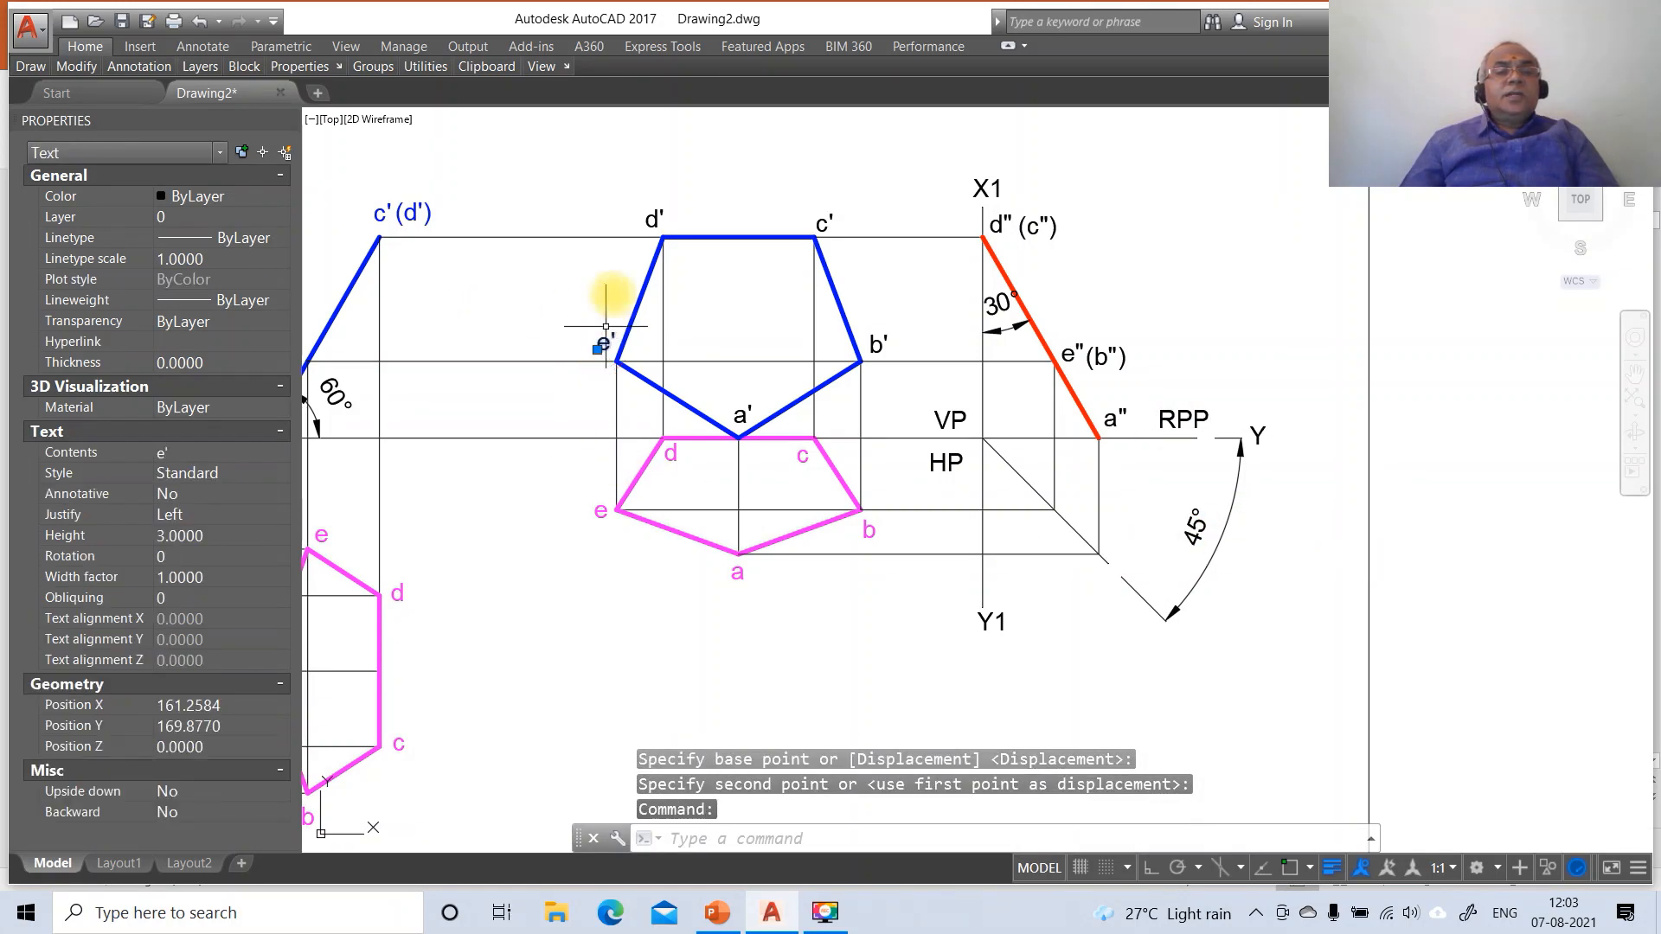
left_click(659, 217)
left_click(821, 223)
left_click(877, 344)
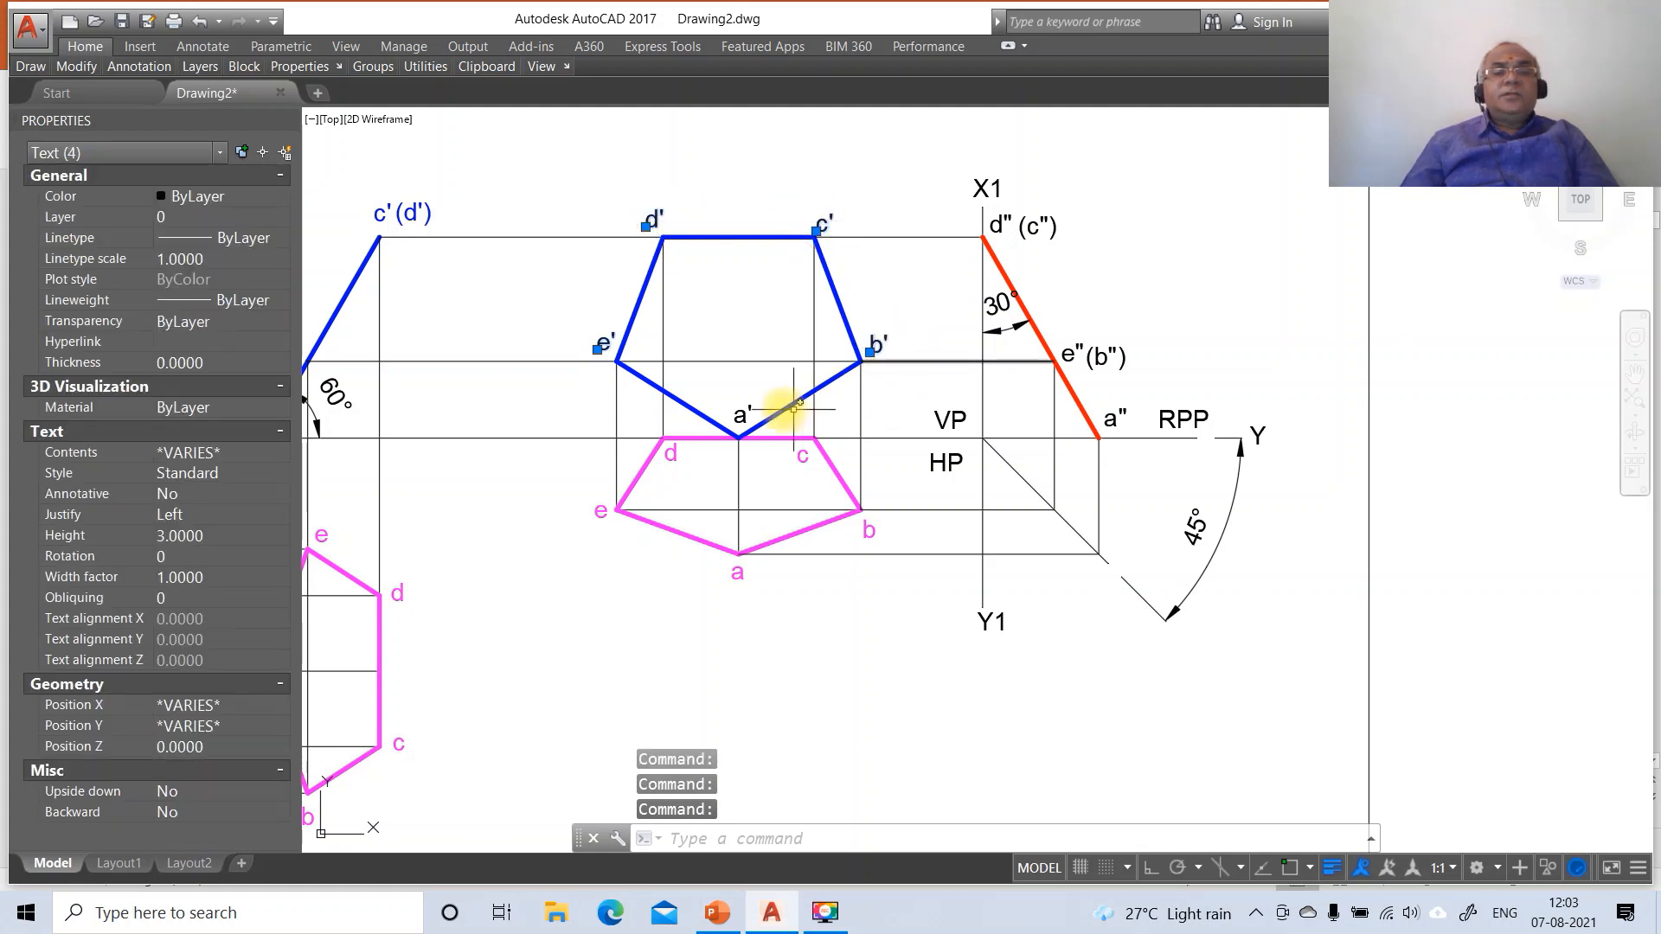
left_click(742, 413)
left_click(941, 420)
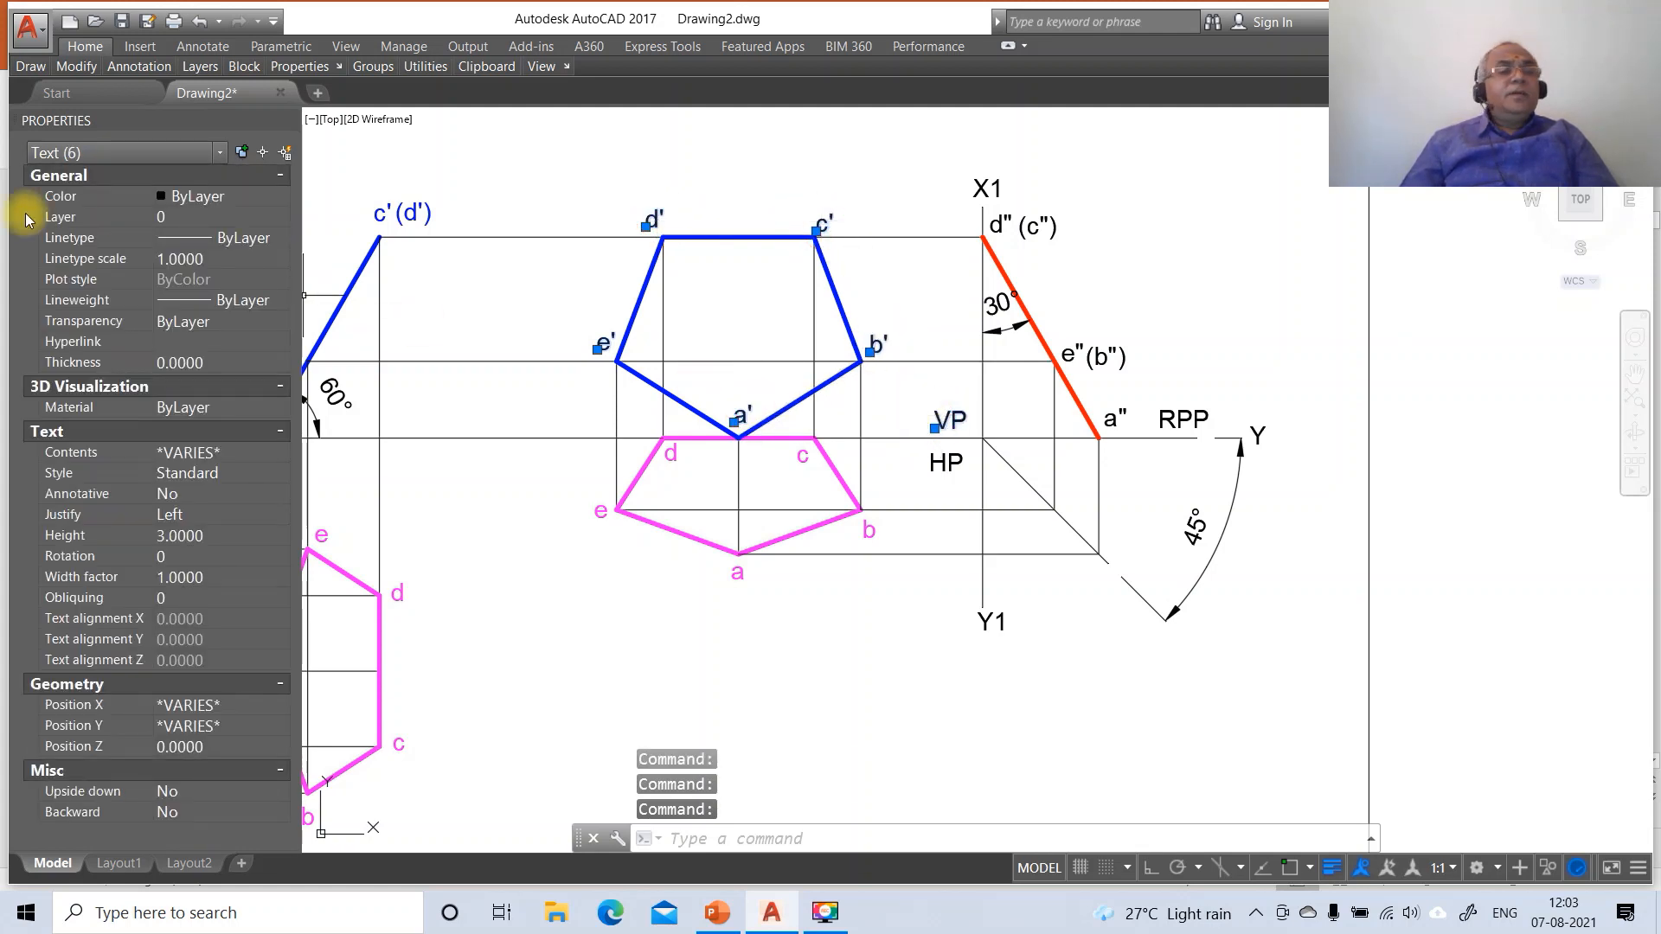
left_click(52, 217)
left_click(278, 217)
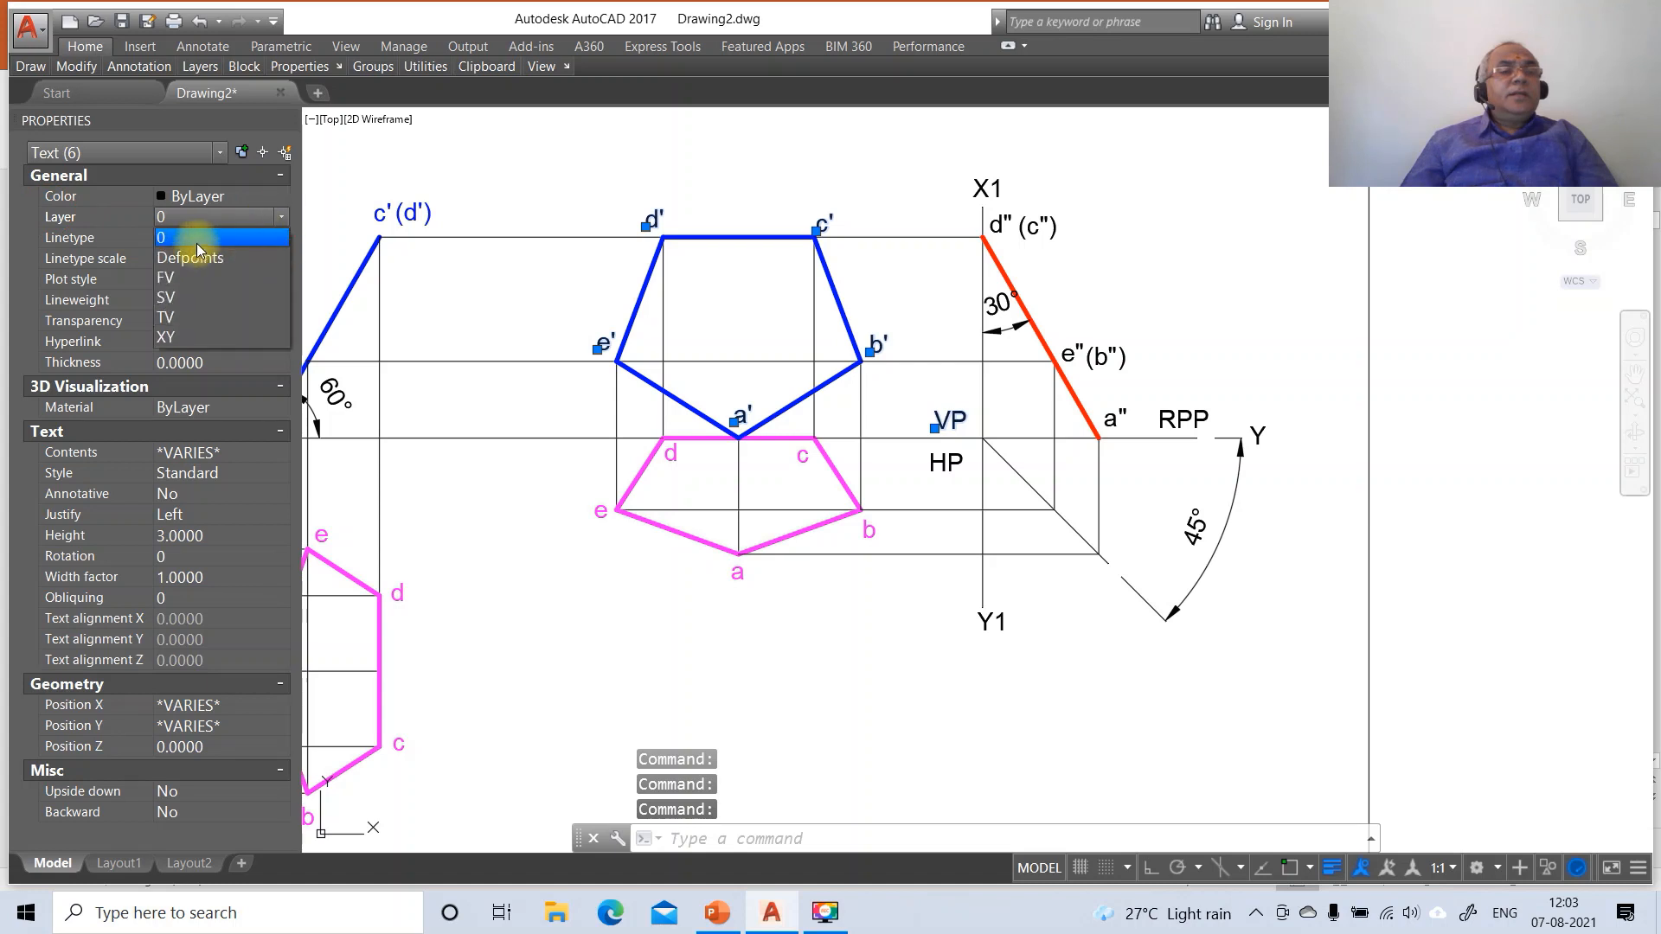
left_click(207, 271)
key("Escape")
key("Escape")
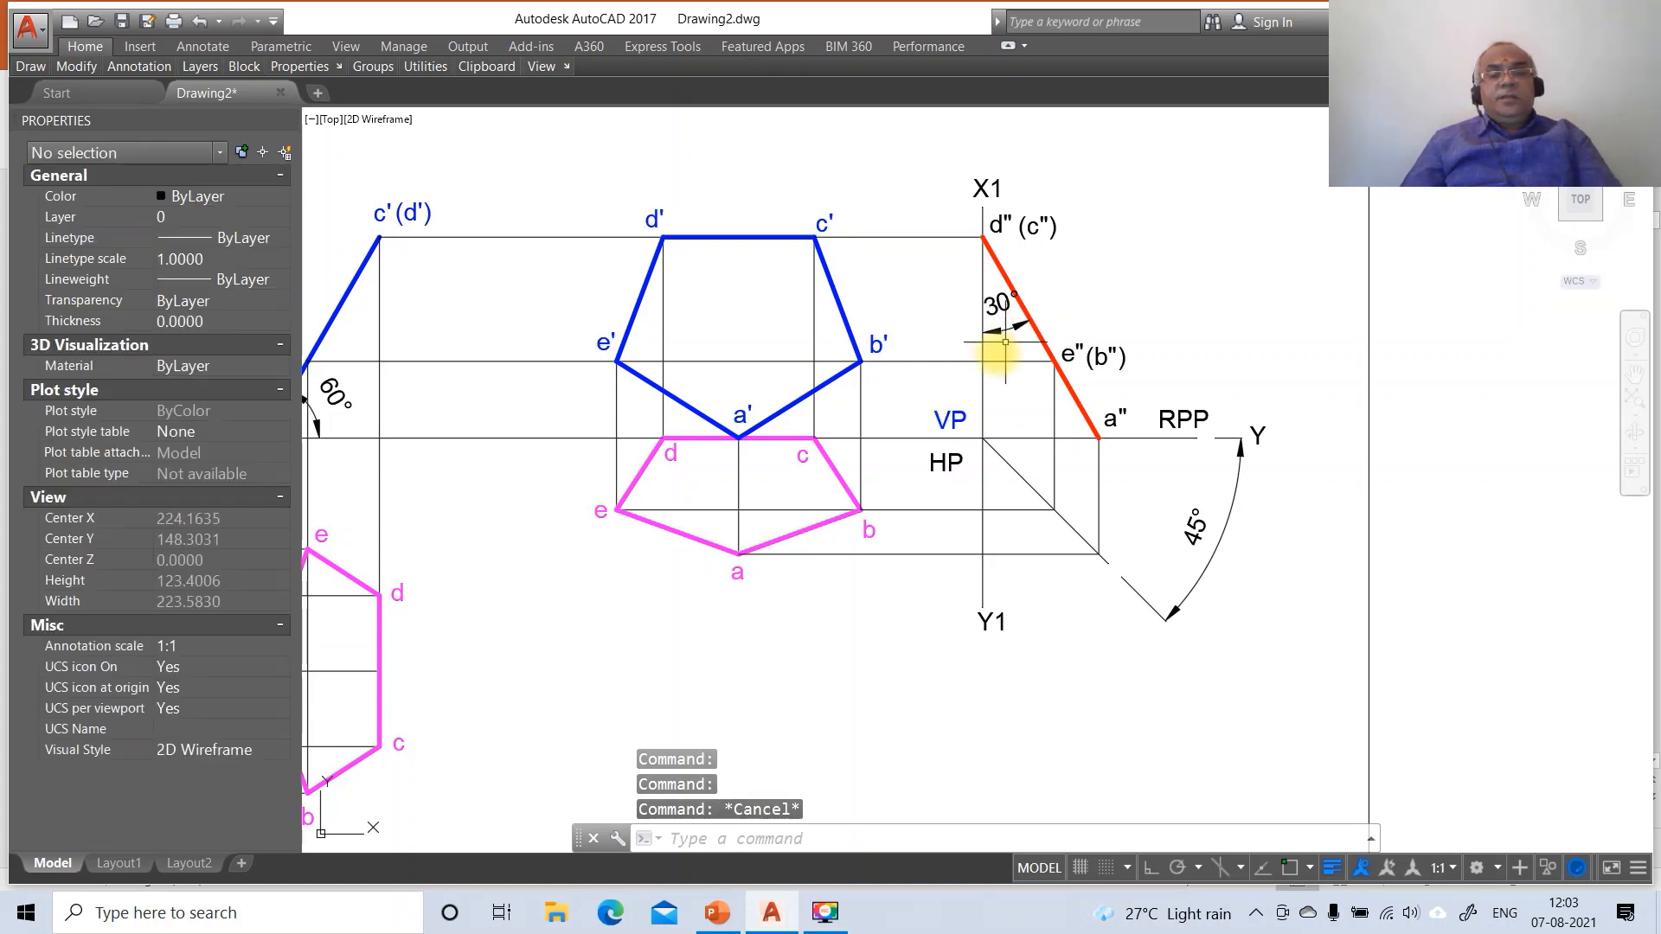
Assign the HP label to layer TV
left_click(928, 464)
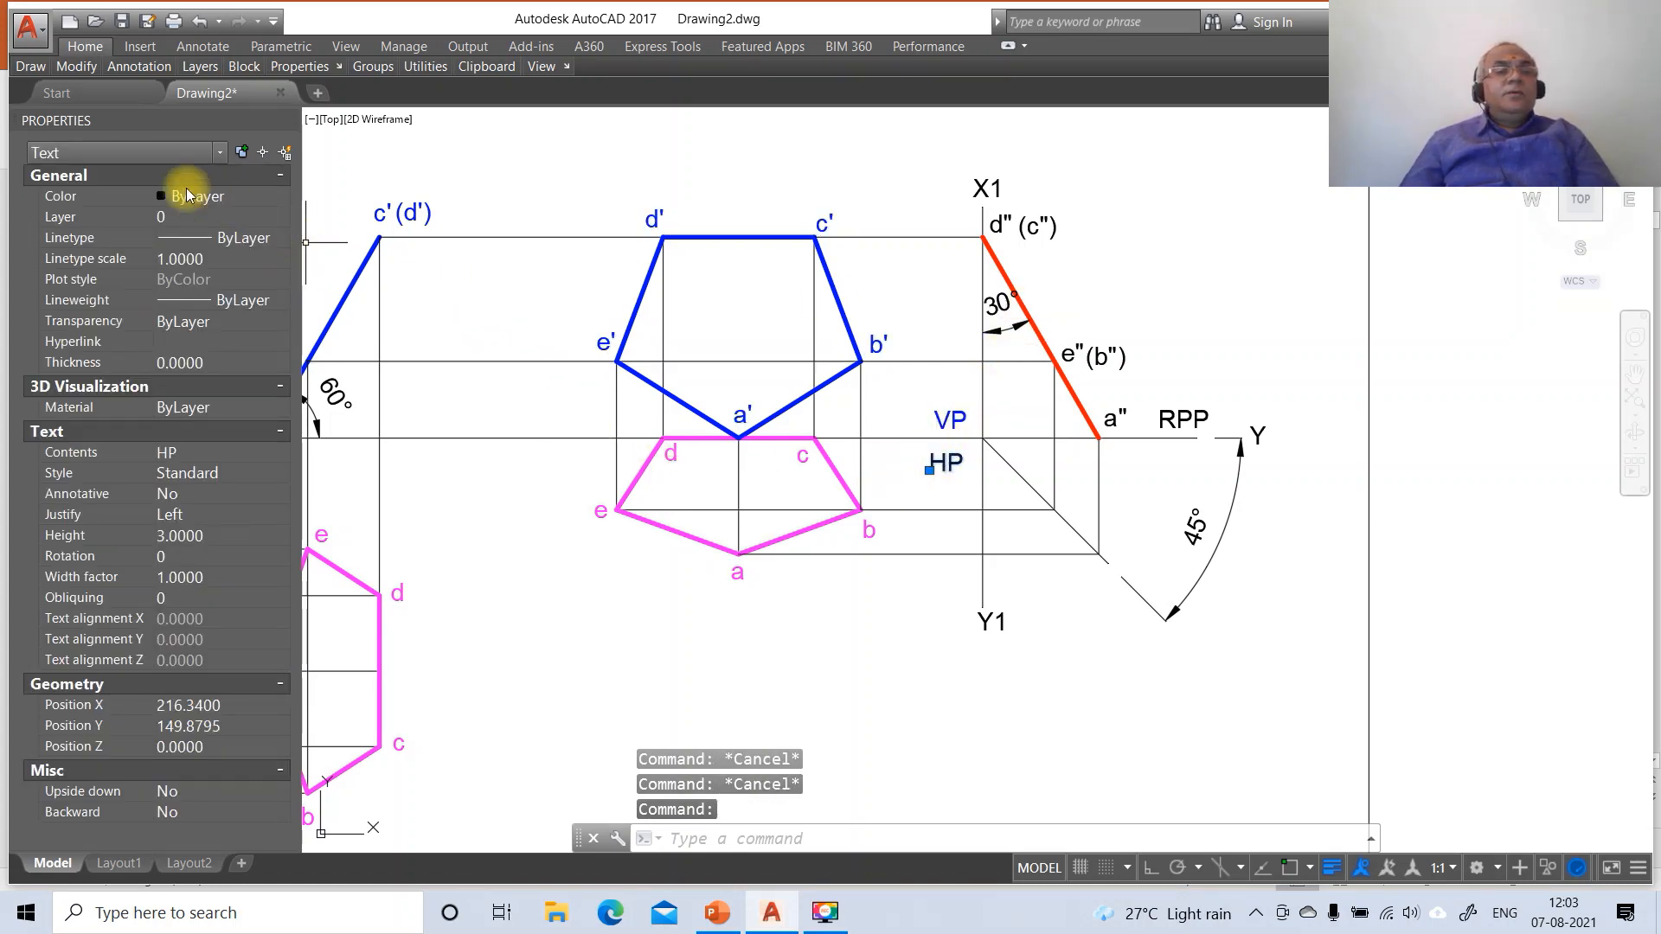
left_click(65, 218)
left_click(278, 217)
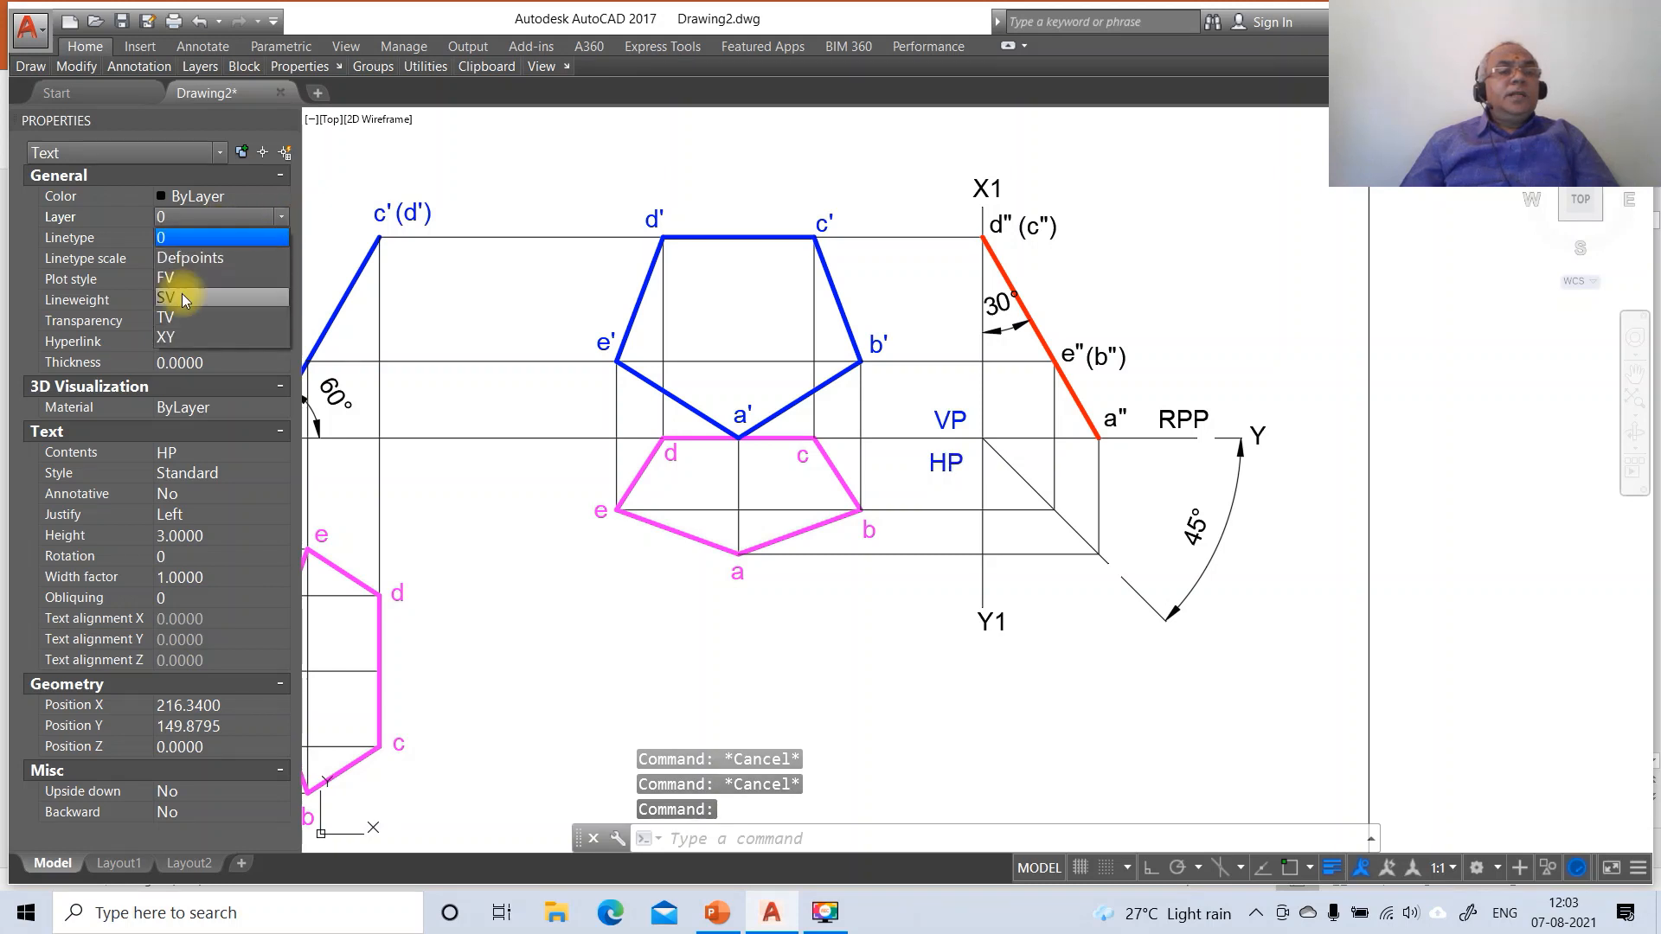
left_click(177, 317)
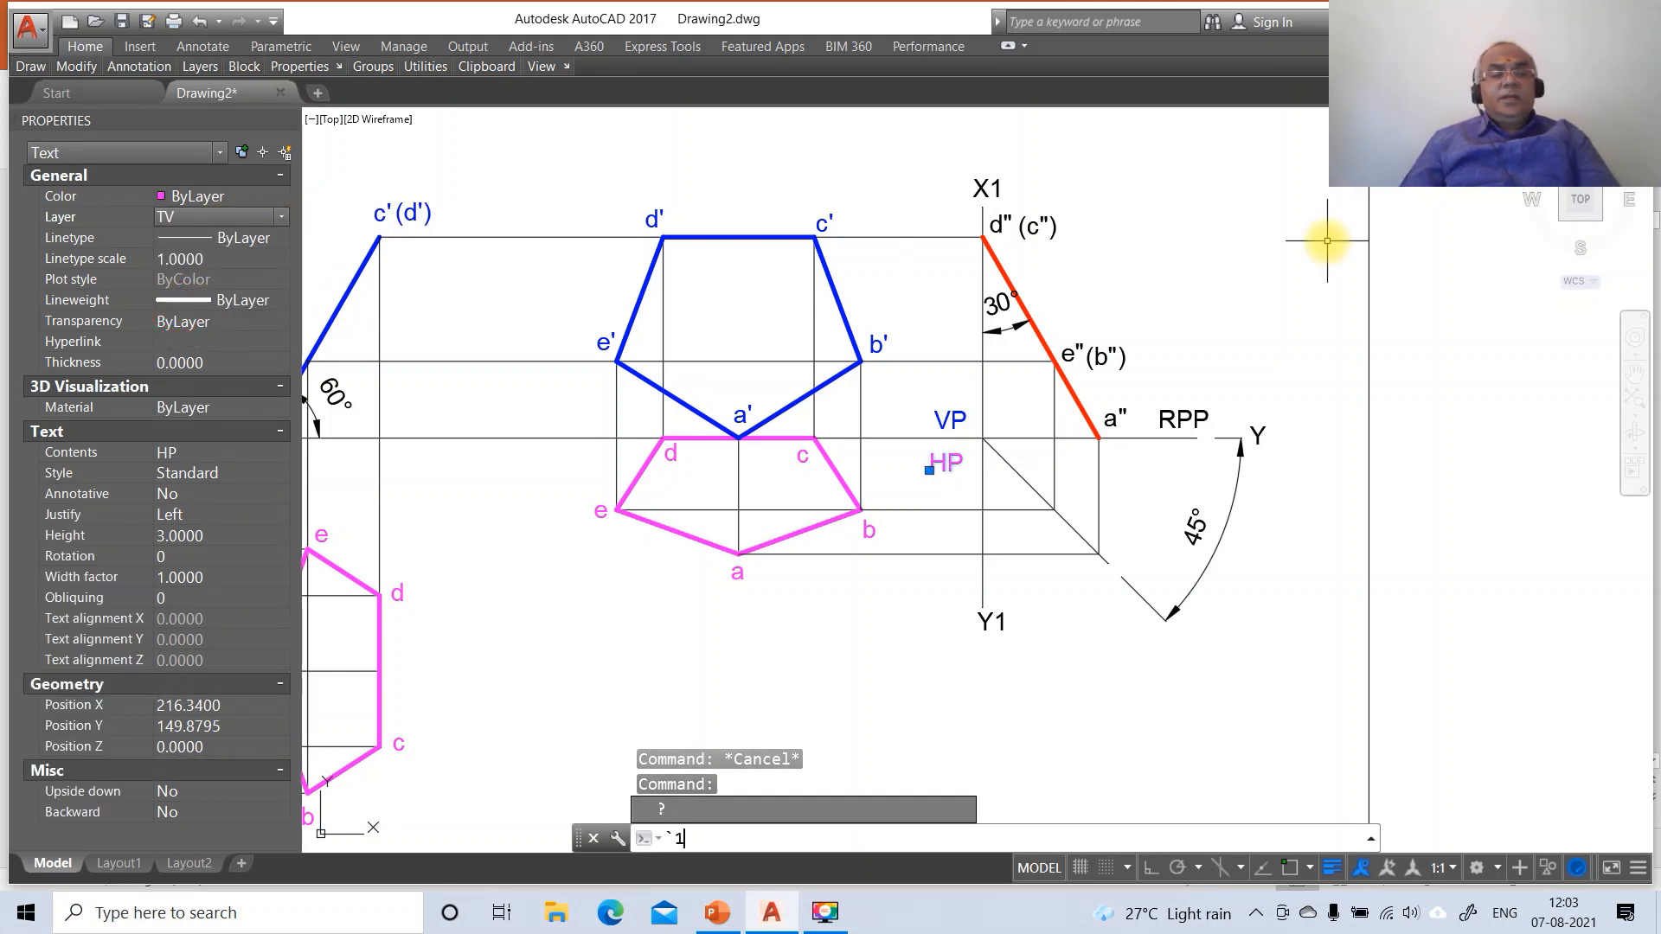
key("Escape")
key("Escape")
Assign side-view labels d", (c"), e", (b"), a" and the RPP label to layer SV
left_click(1097, 214)
left_click(1017, 232)
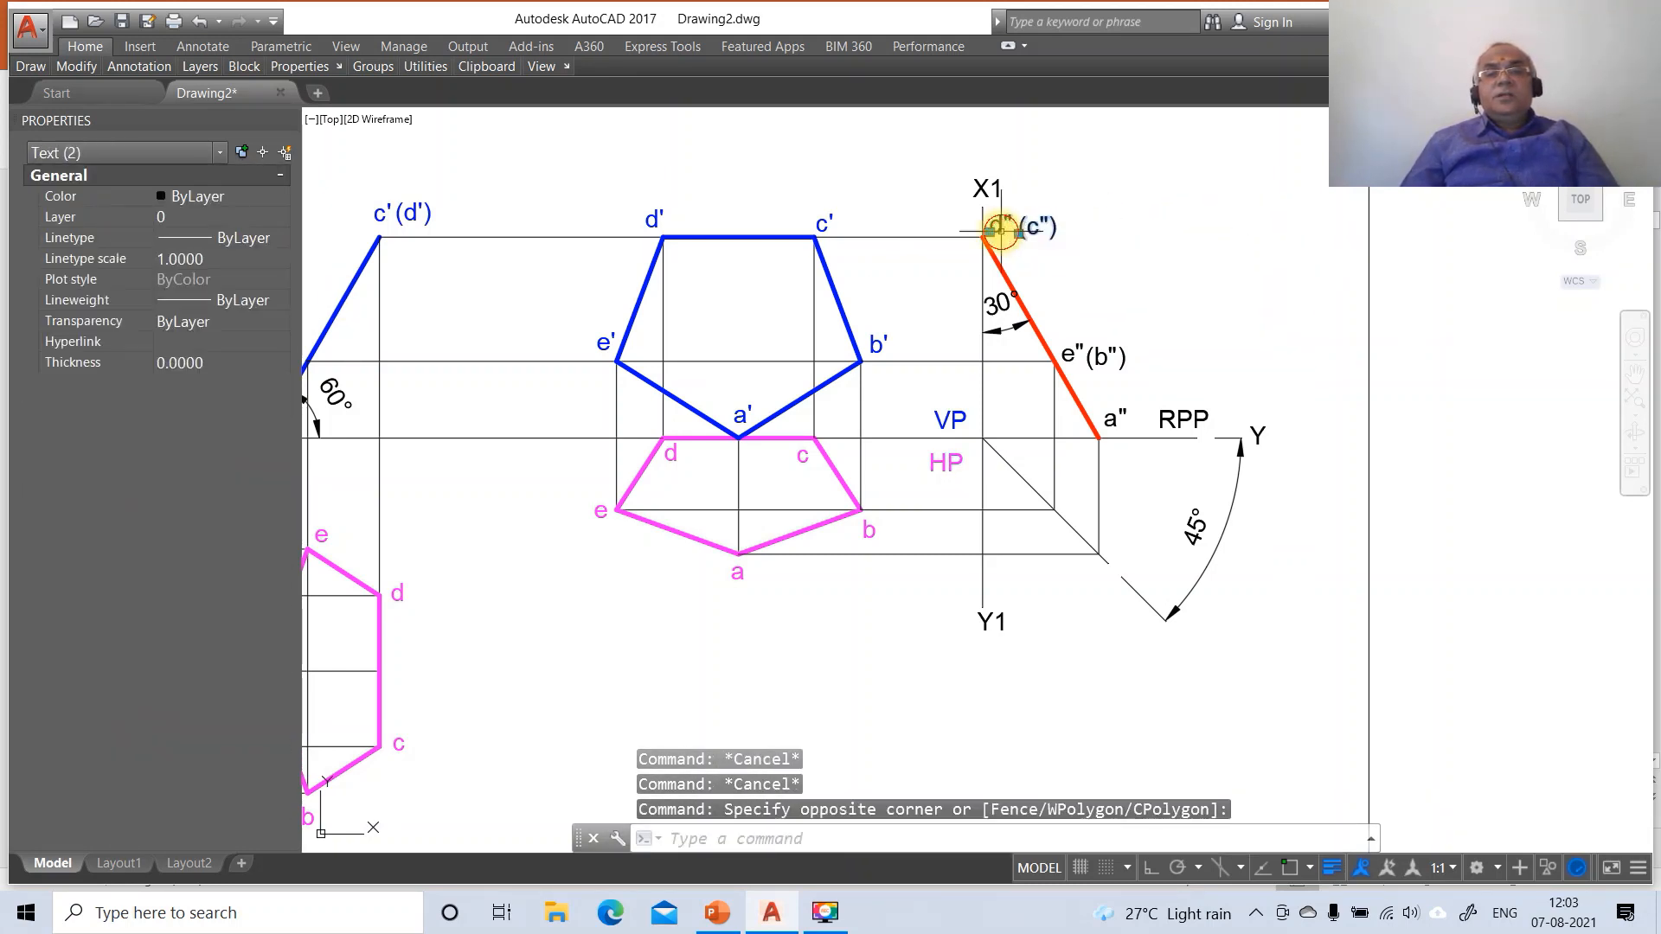
left_click(1151, 325)
left_click(1084, 374)
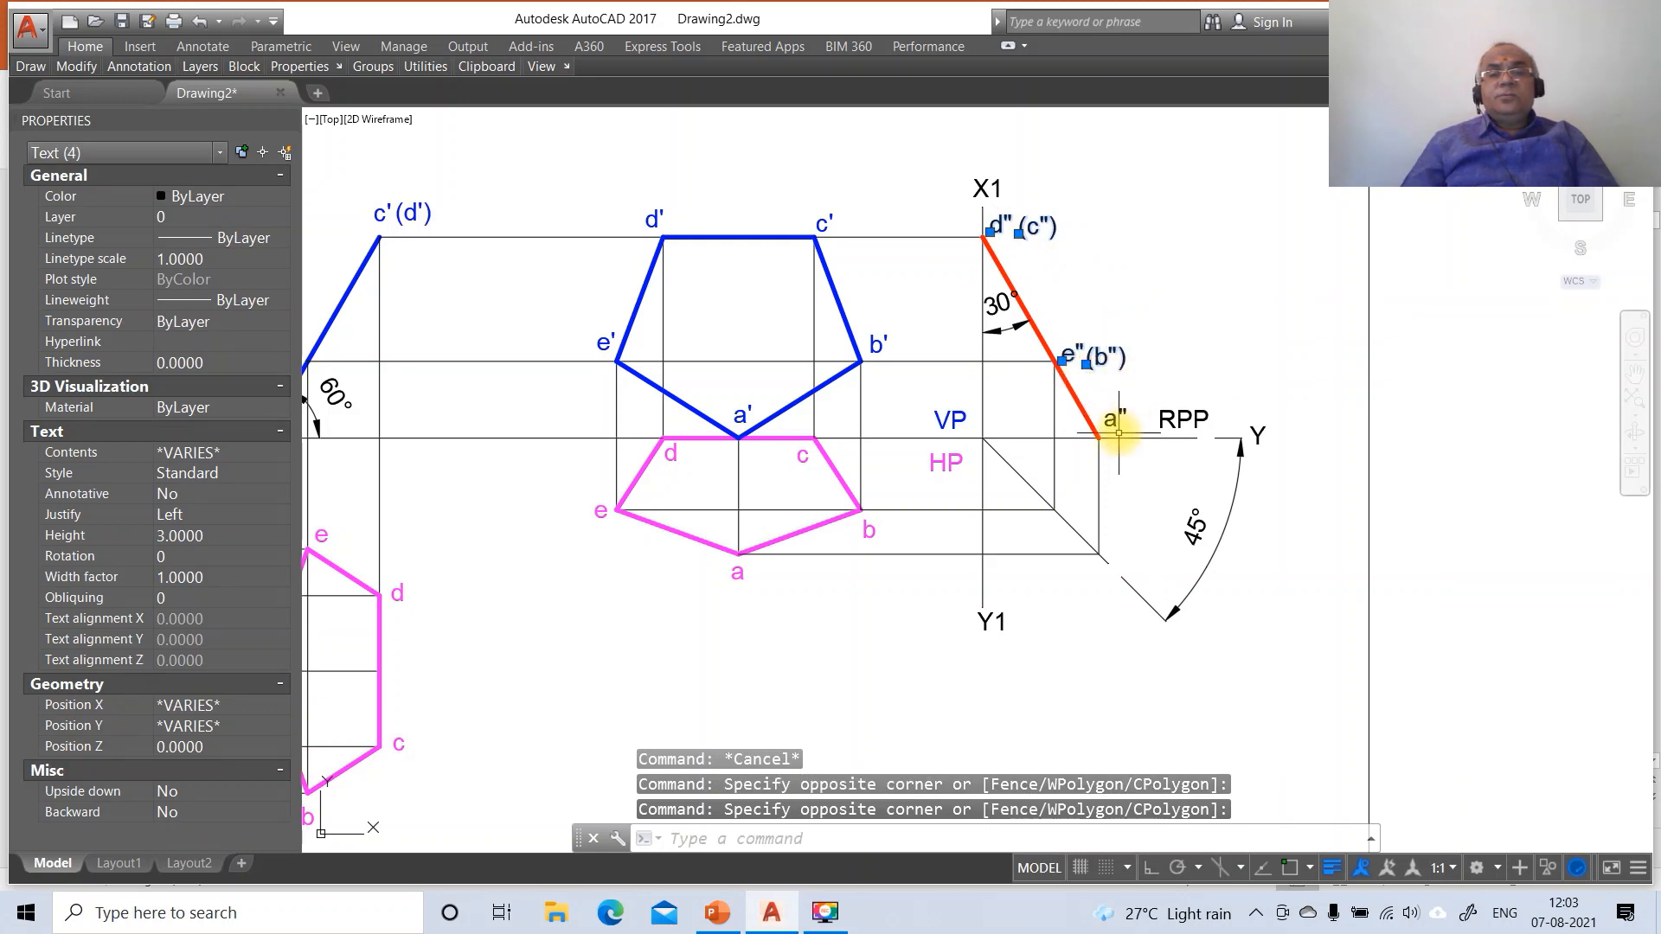
left_click(1116, 426)
left_click(1166, 425)
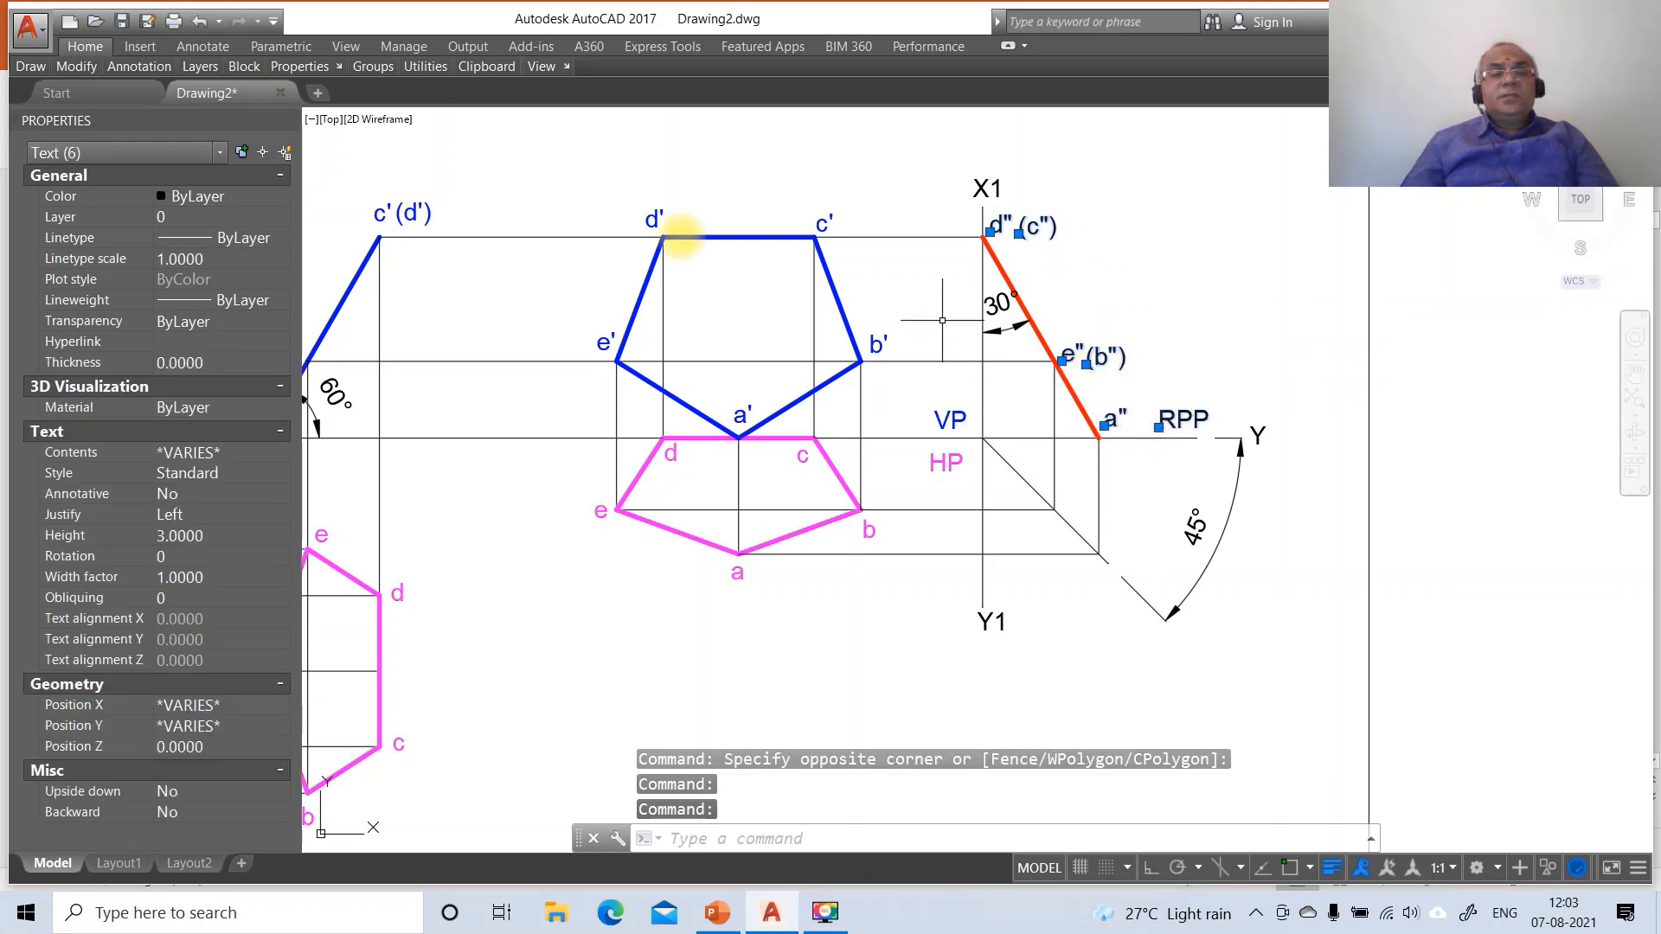
left_click(61, 216)
left_click(280, 223)
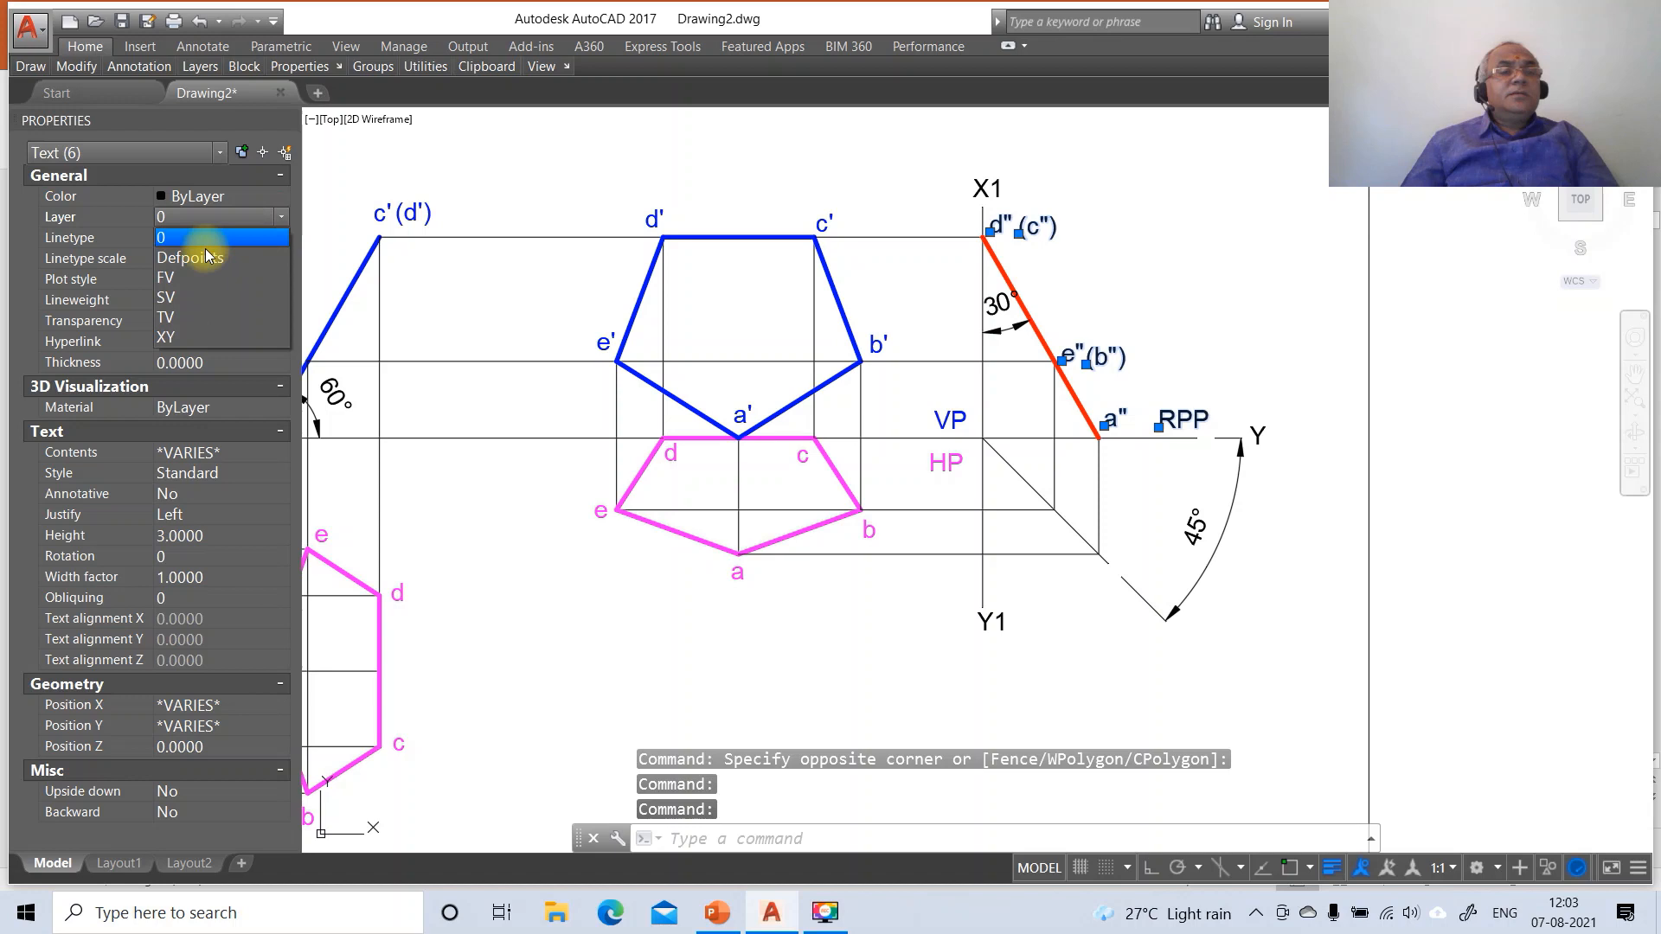
left_click(184, 298)
type("````")
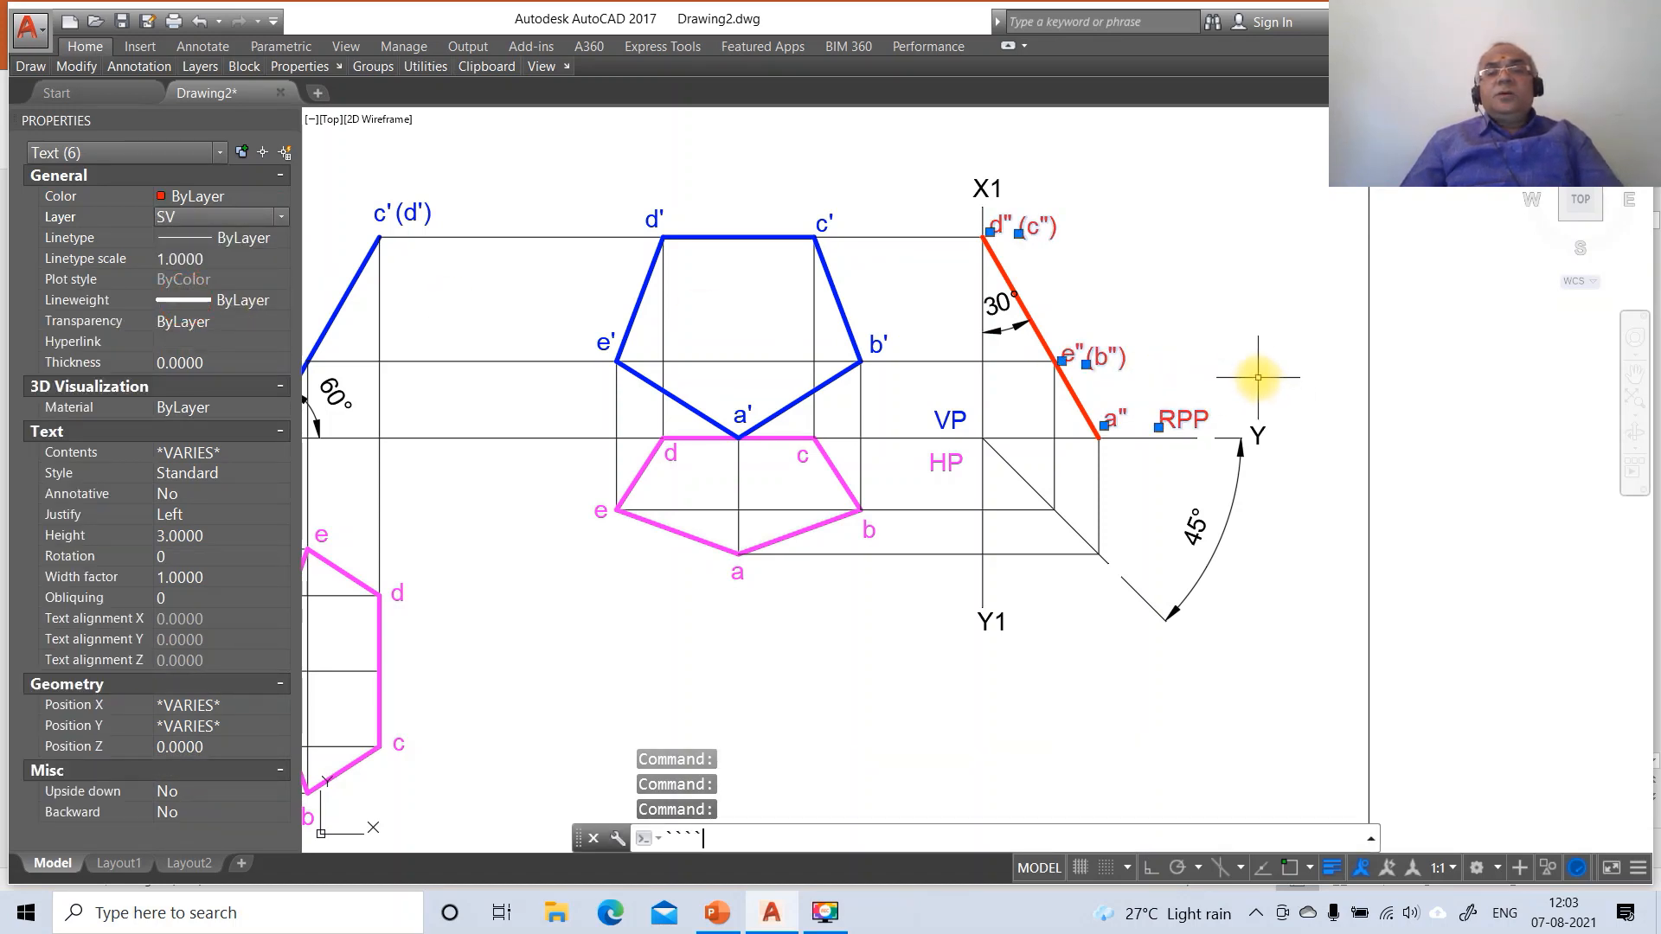
key("Escape")
key("Escape")
Check the whole drawing against the FINAL SOLUTION slide 12 in PowerPoint, and return to AutoCAD
type("z")
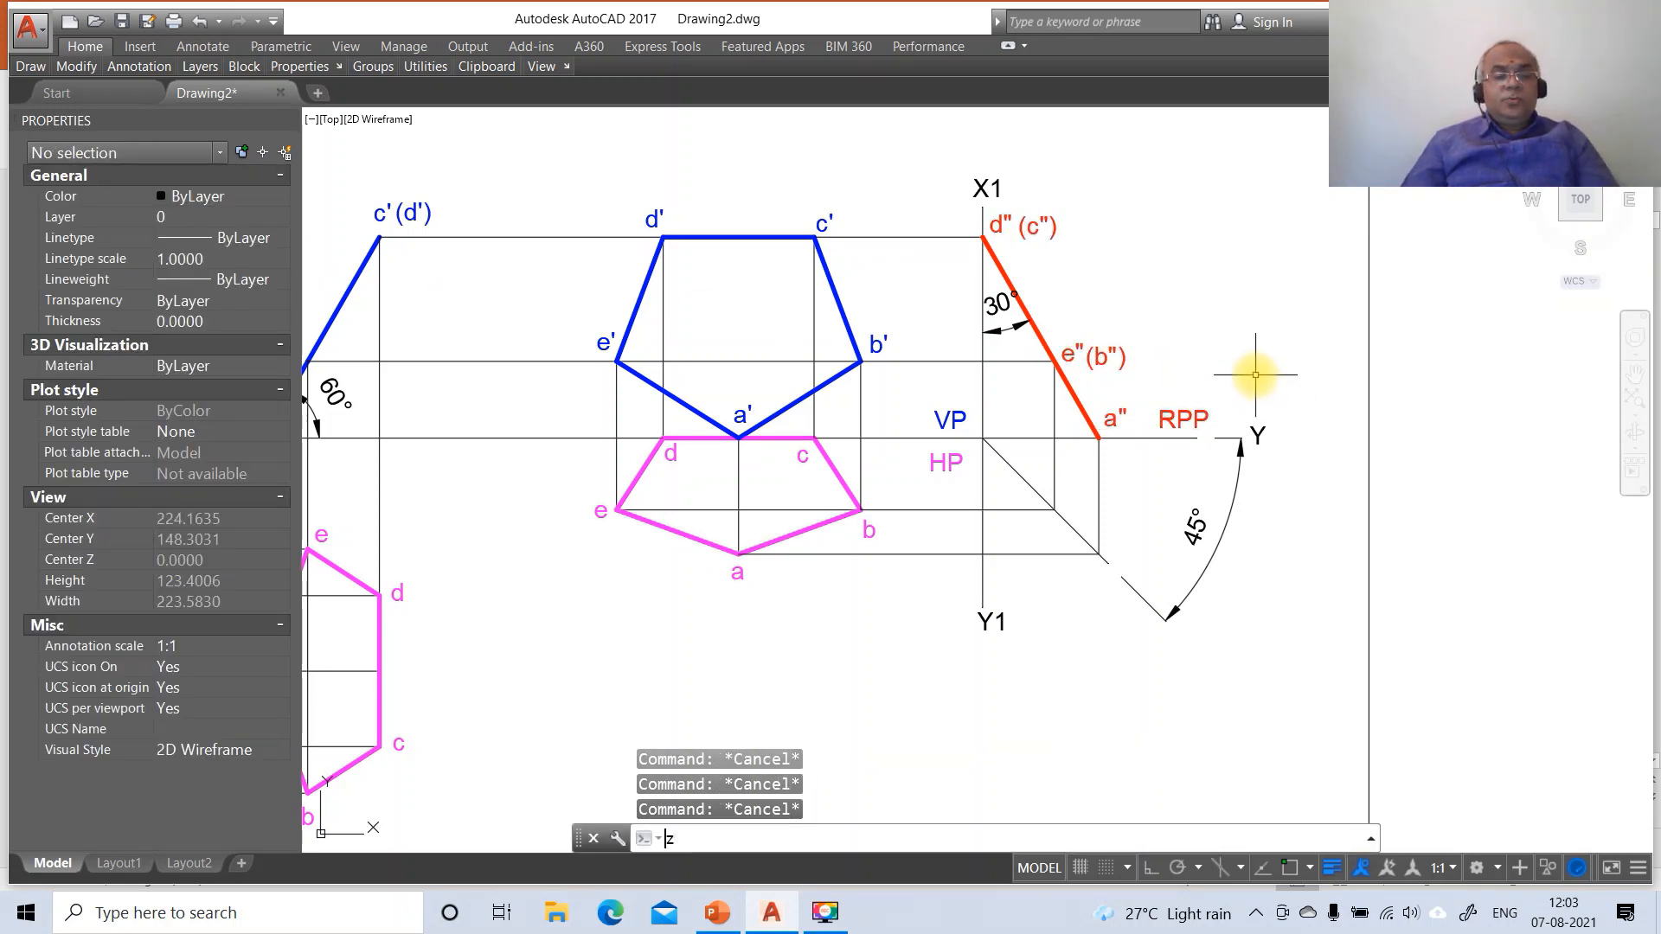
key("Return")
key("Return")
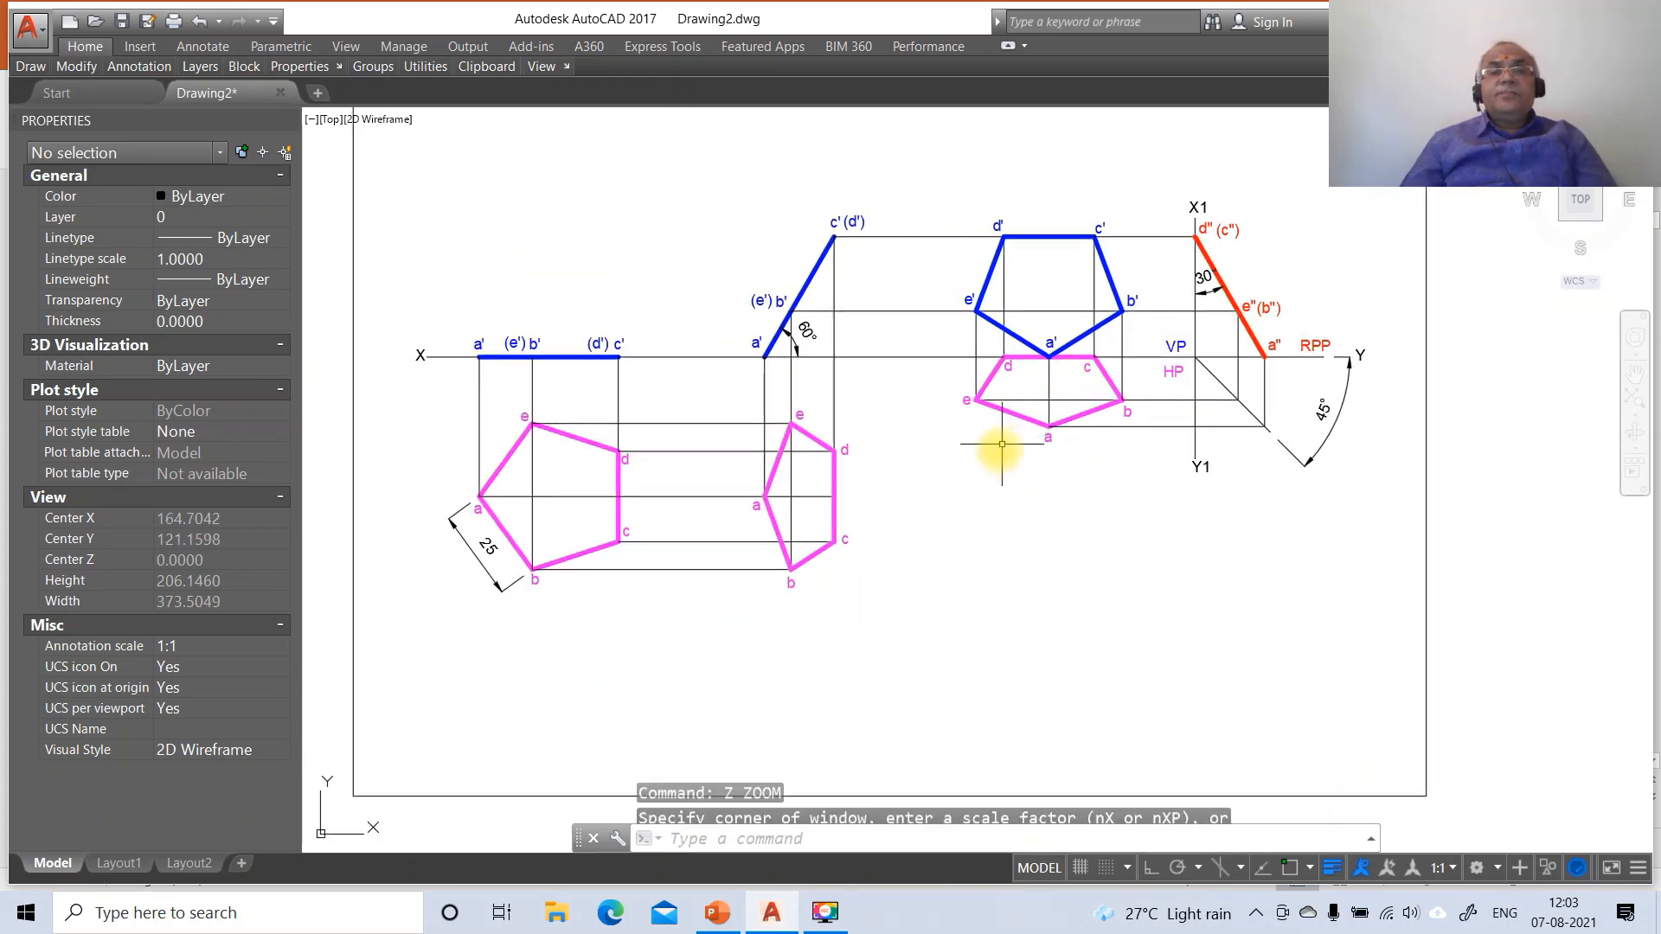
left_click(717, 913)
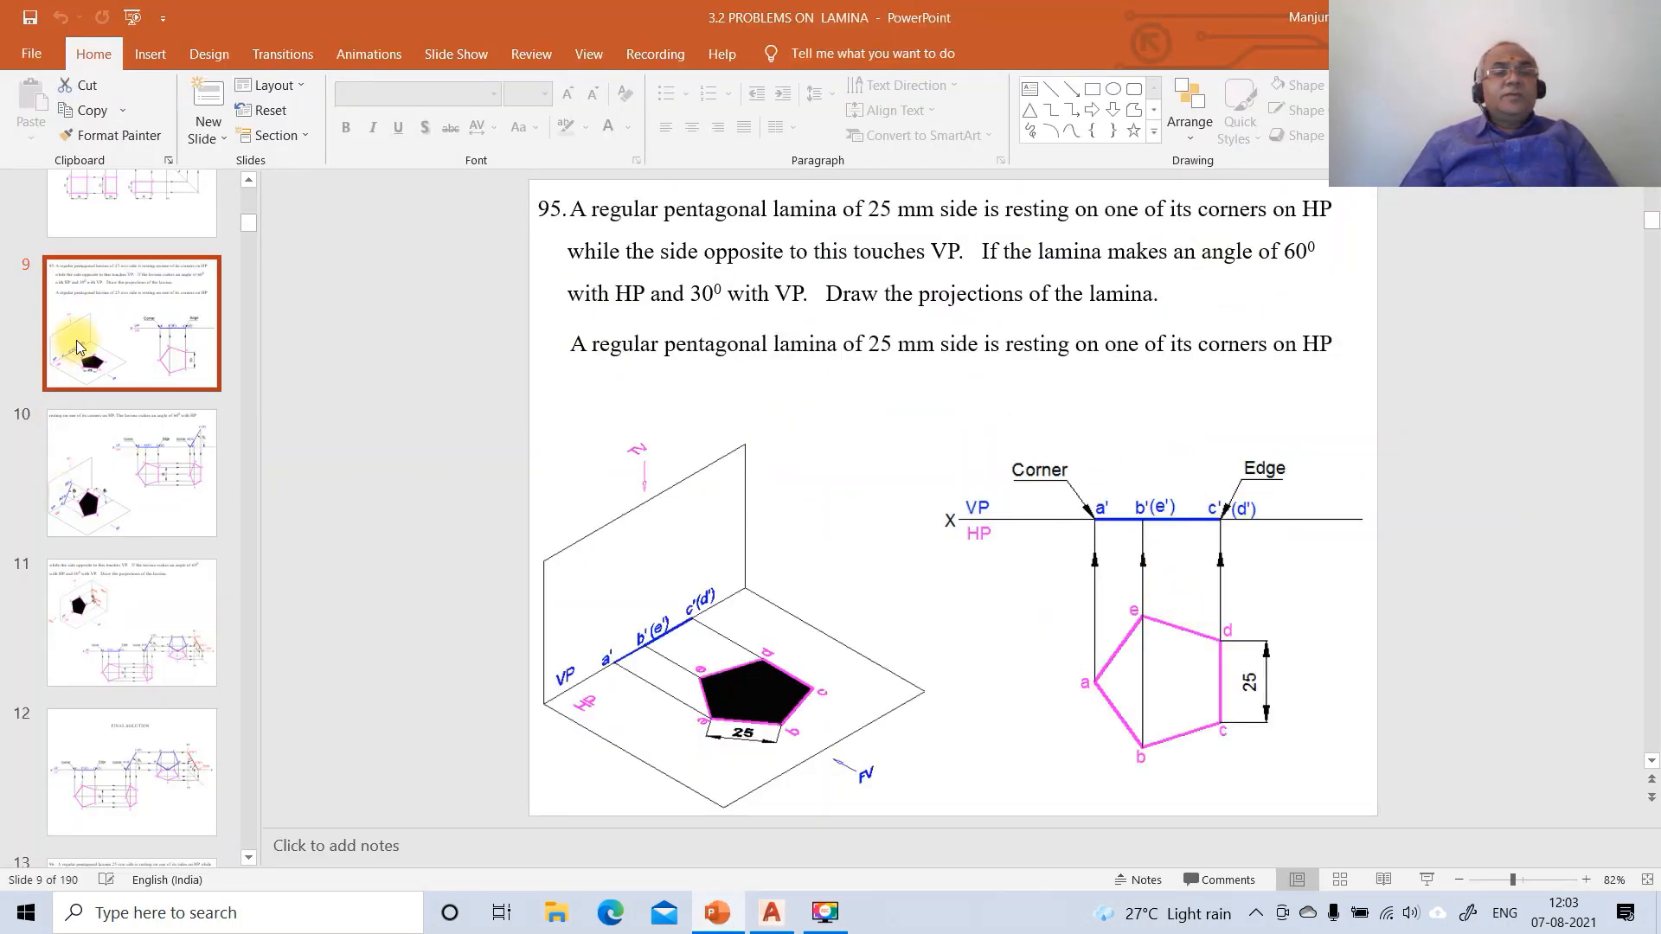
left_click(129, 726)
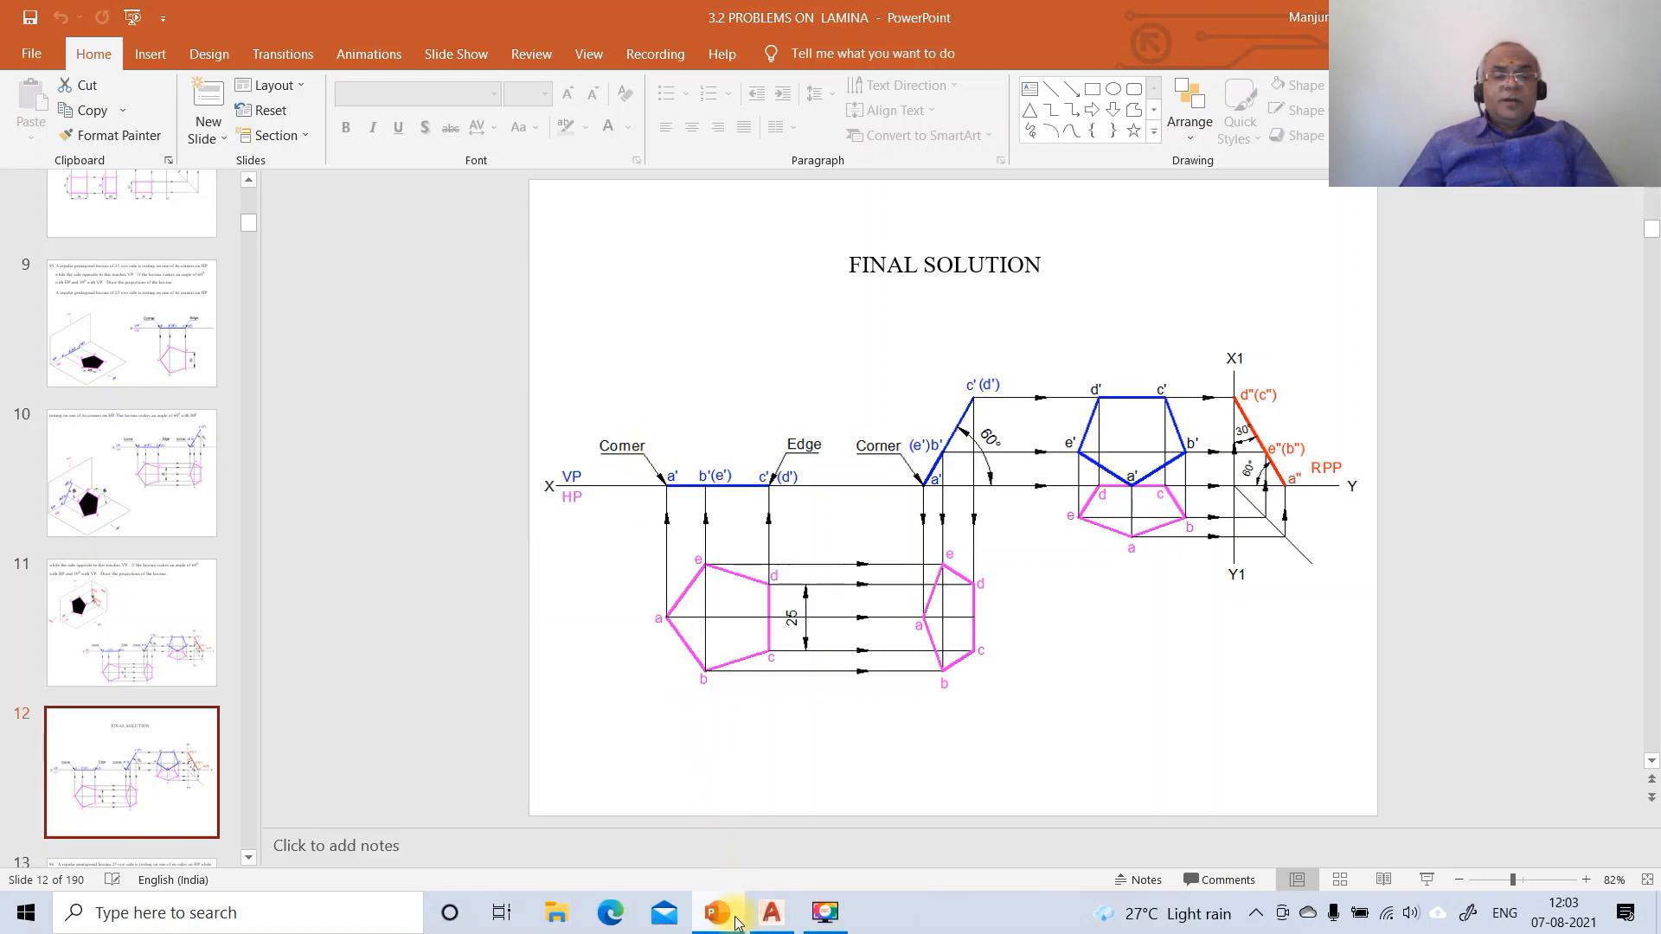
left_click(783, 924)
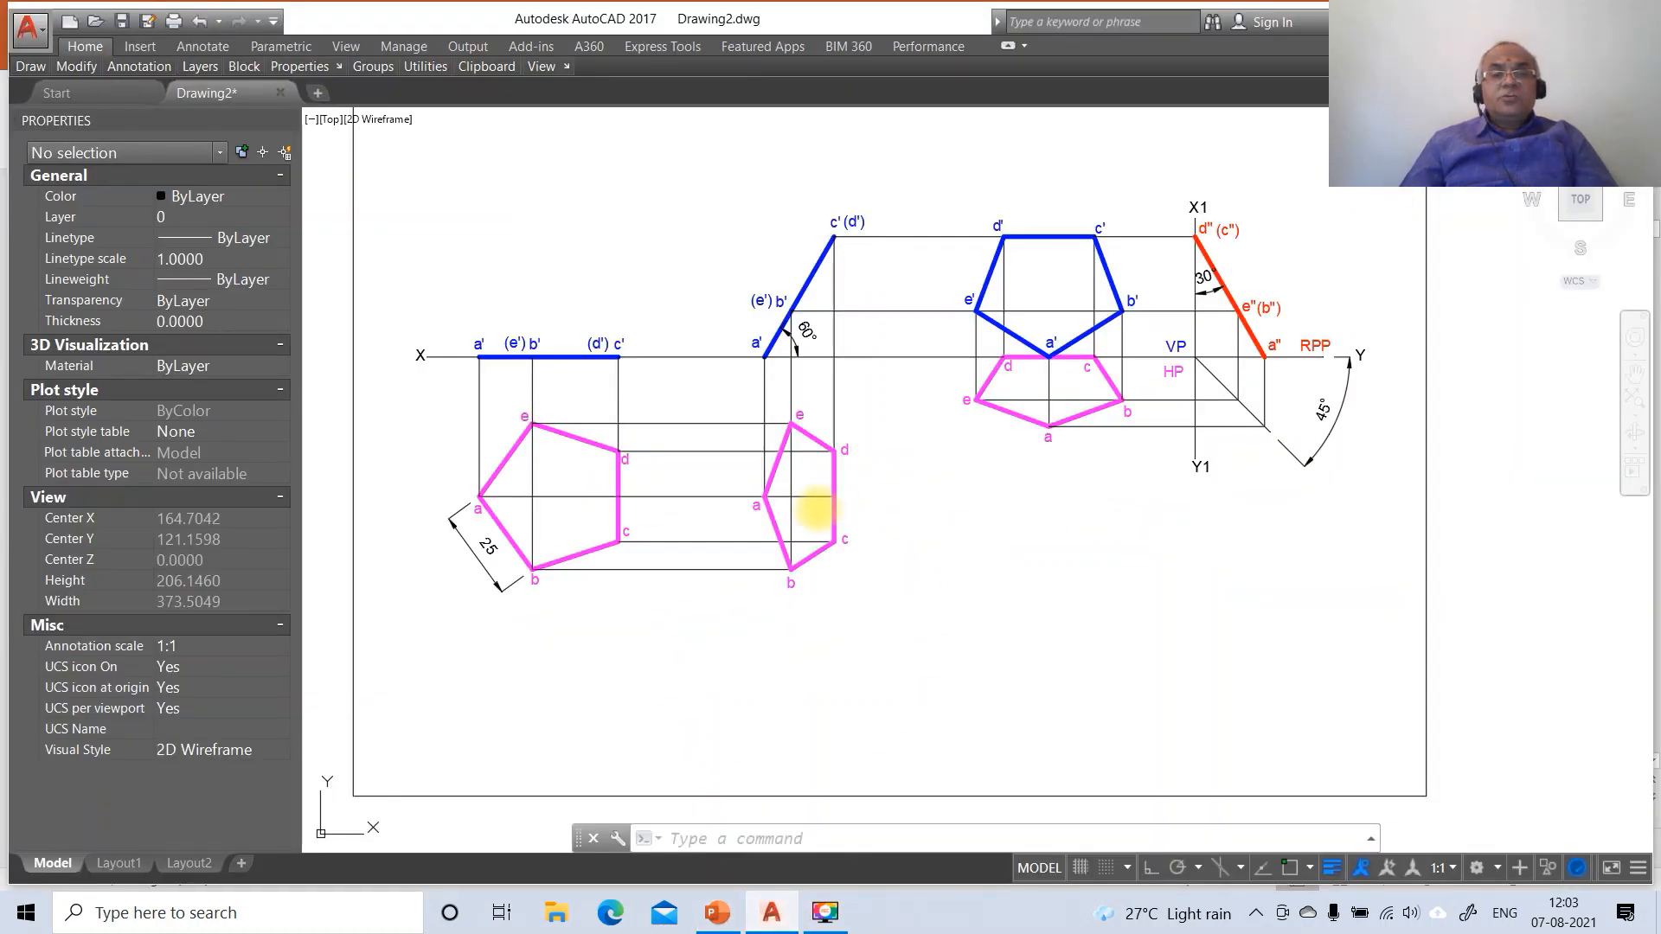